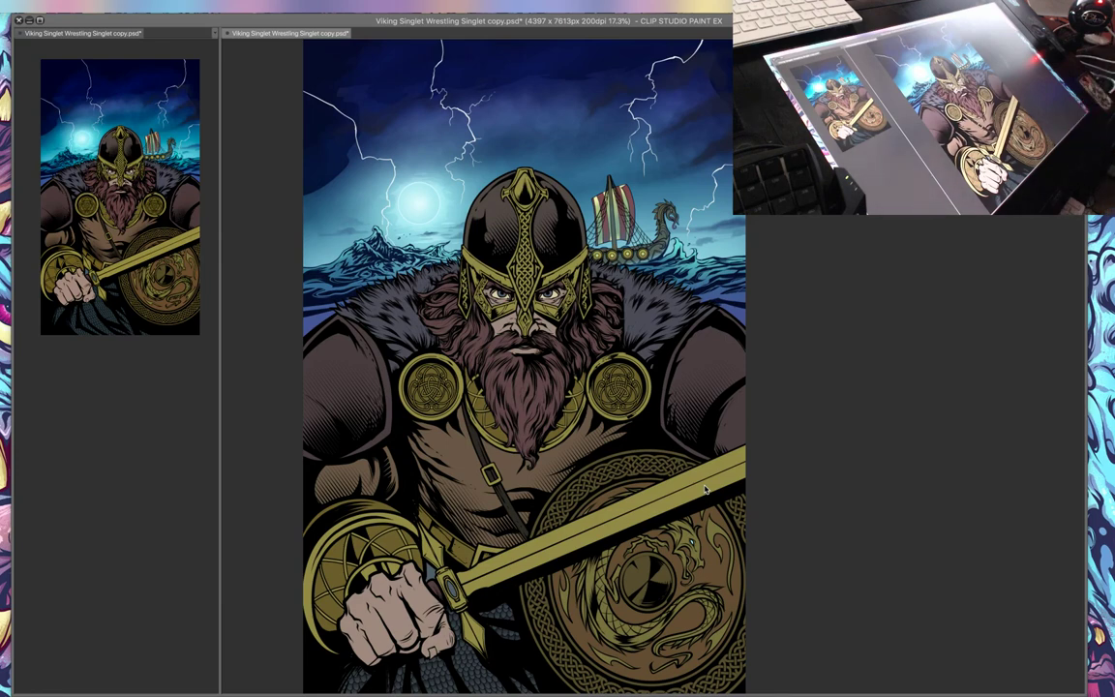
# - Display the hidden palettes and show the dark singlet template over the Viking artwork
pyautogui.click(830, 403)
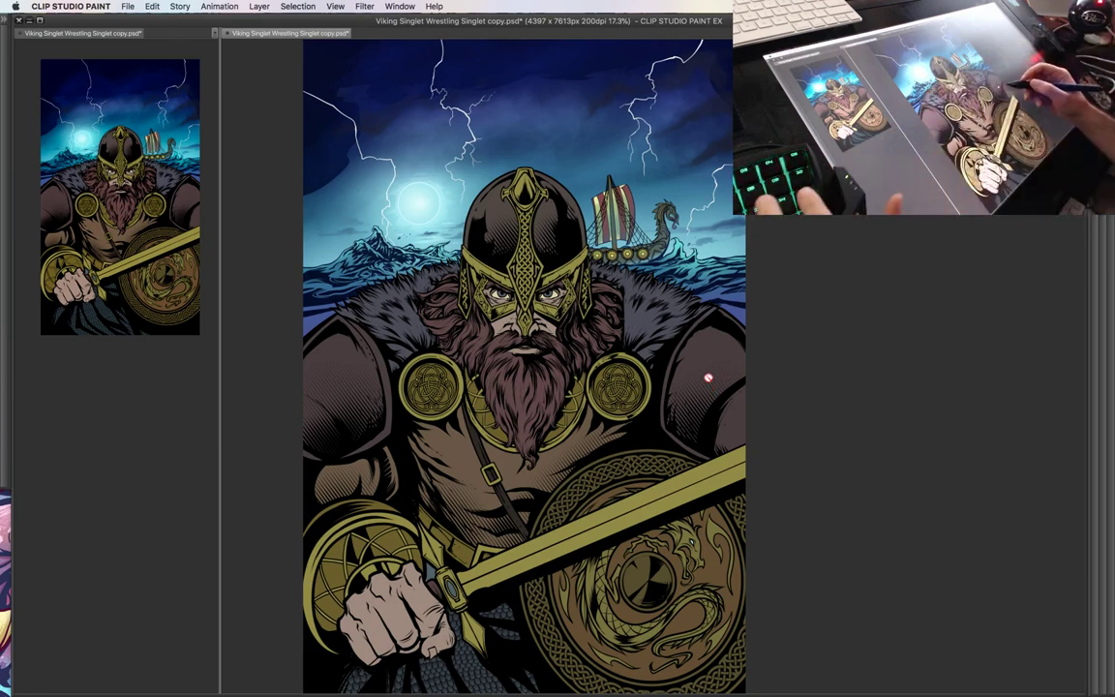
pyautogui.moveTo(736, 379)
pyautogui.mouseDown()
pyautogui.moveTo(800, 364)
pyautogui.moveTo(816, 373)
pyautogui.moveTo(788, 356)
pyautogui.moveTo(749, 361)
pyautogui.mouseUp()
pyautogui.press('Tab')
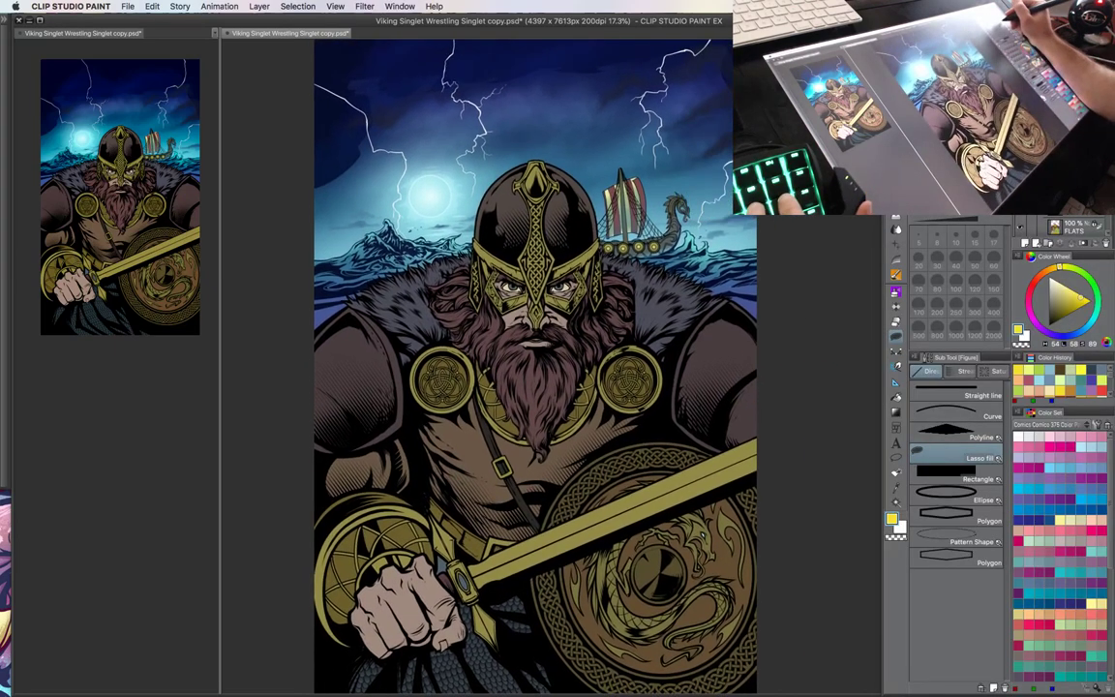
pyautogui.press('super+e')
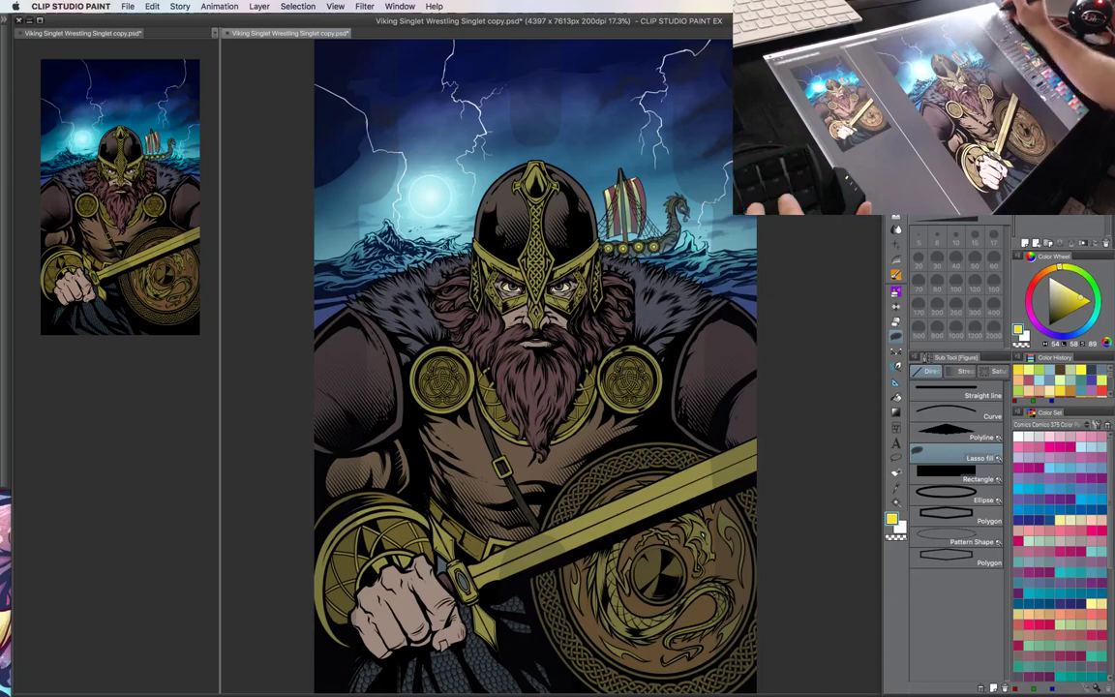
pyautogui.click(1020, 126)
pyautogui.press('super+minus')
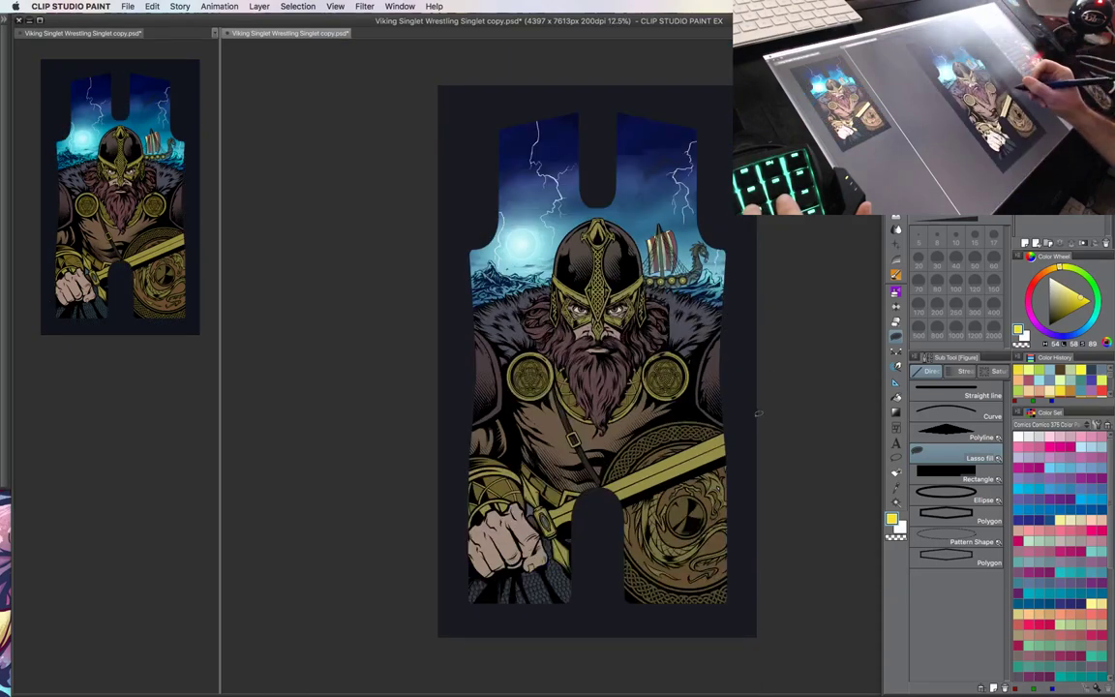
pyautogui.moveTo(757, 397); pyautogui.dragTo(728, 385)
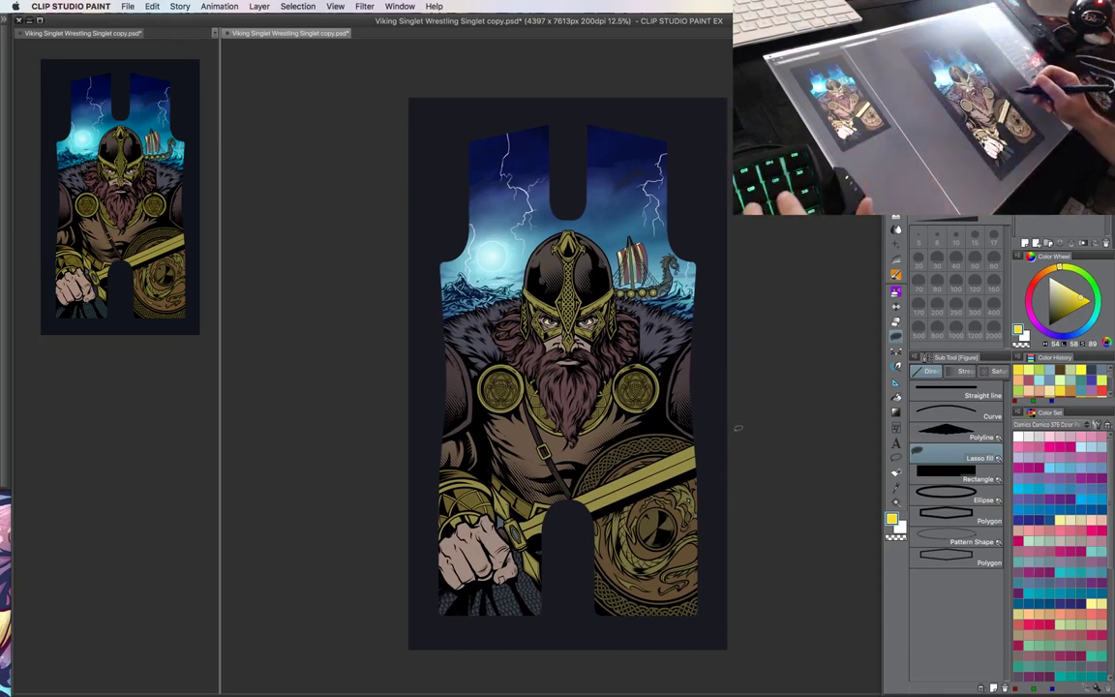
# - Toggle the singlet template off and on, leaving it as a faint semi-transparent overlay on the artwork
pyautogui.click(1022, 97)
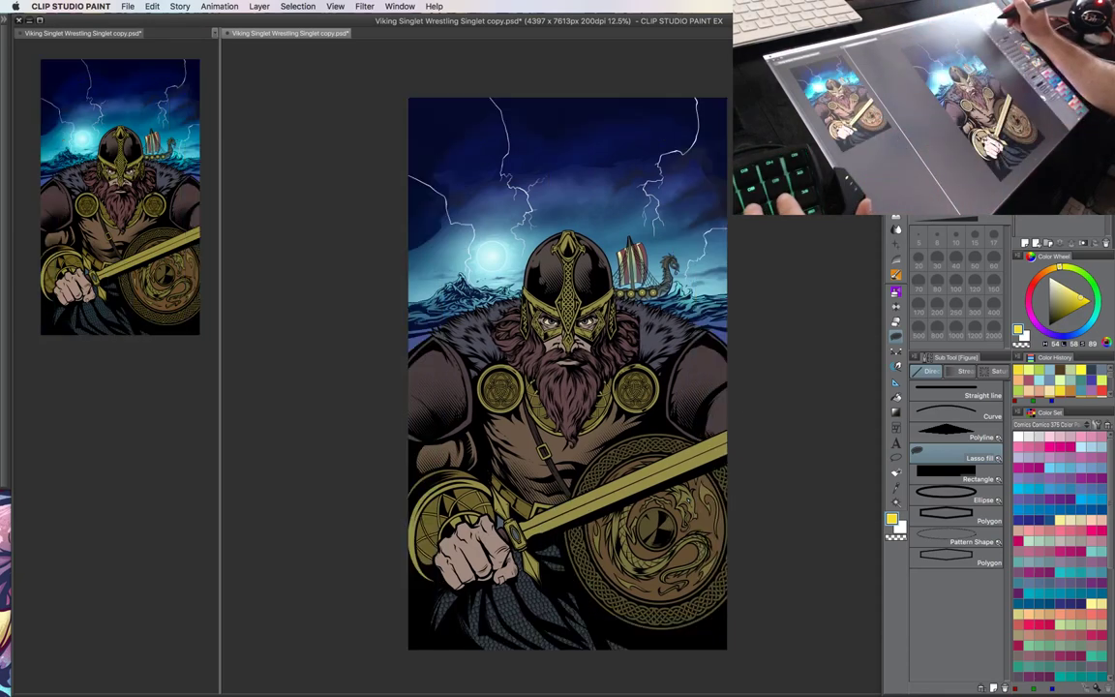
pyautogui.click(1022, 96)
pyautogui.click(1021, 97)
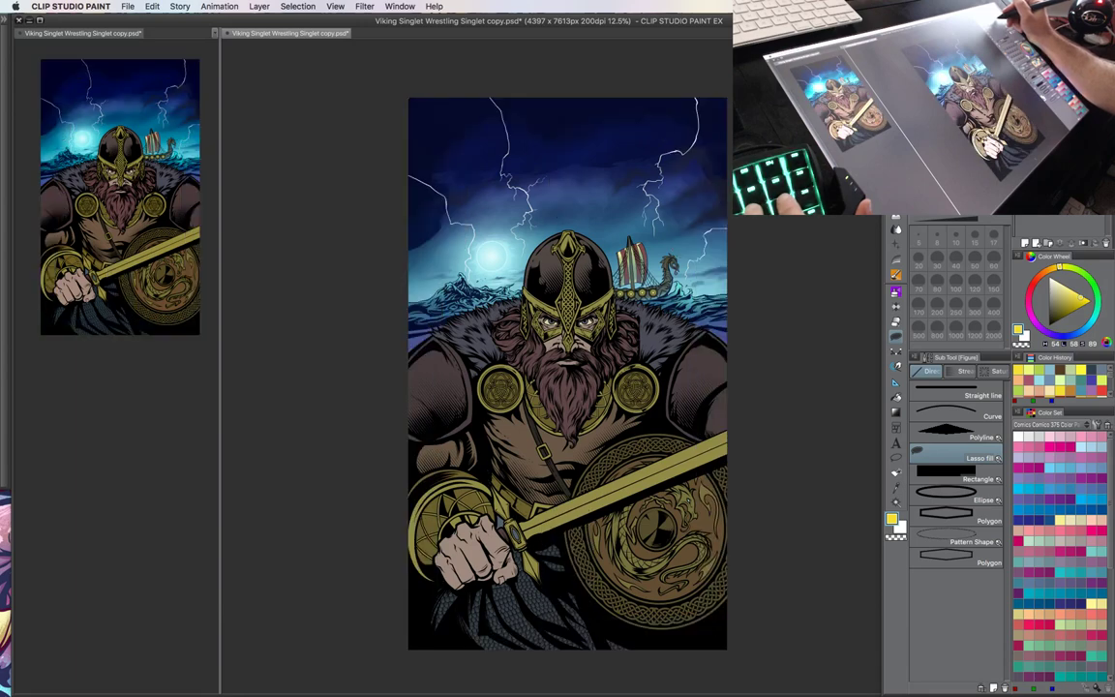
pyautogui.press('h')
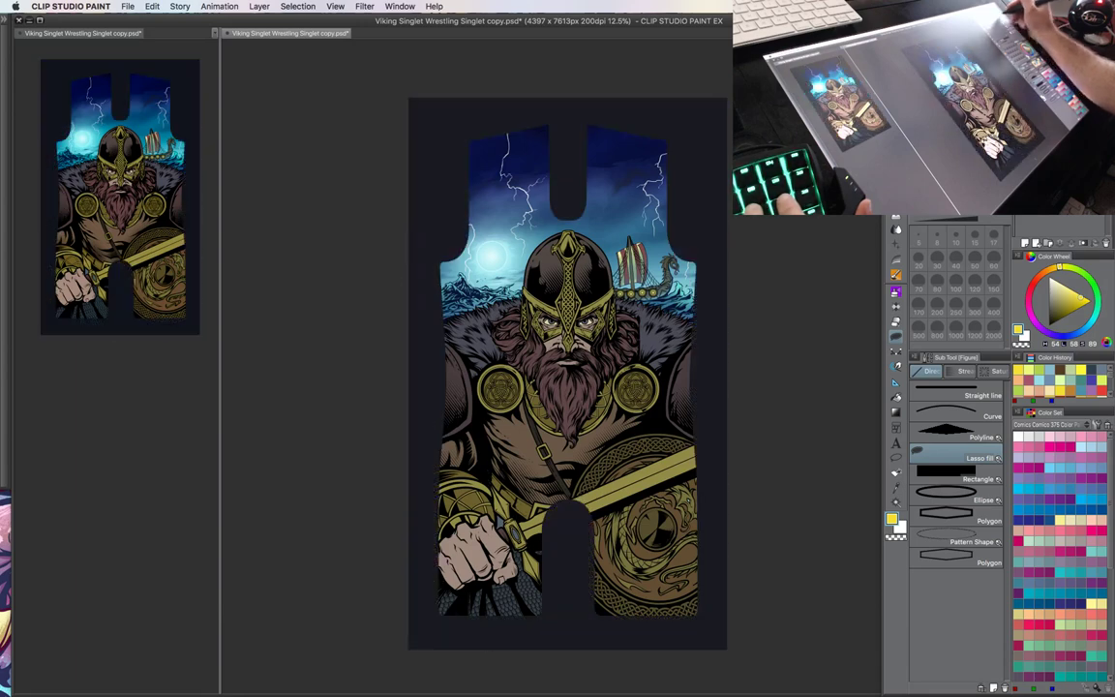
pyautogui.press('h')
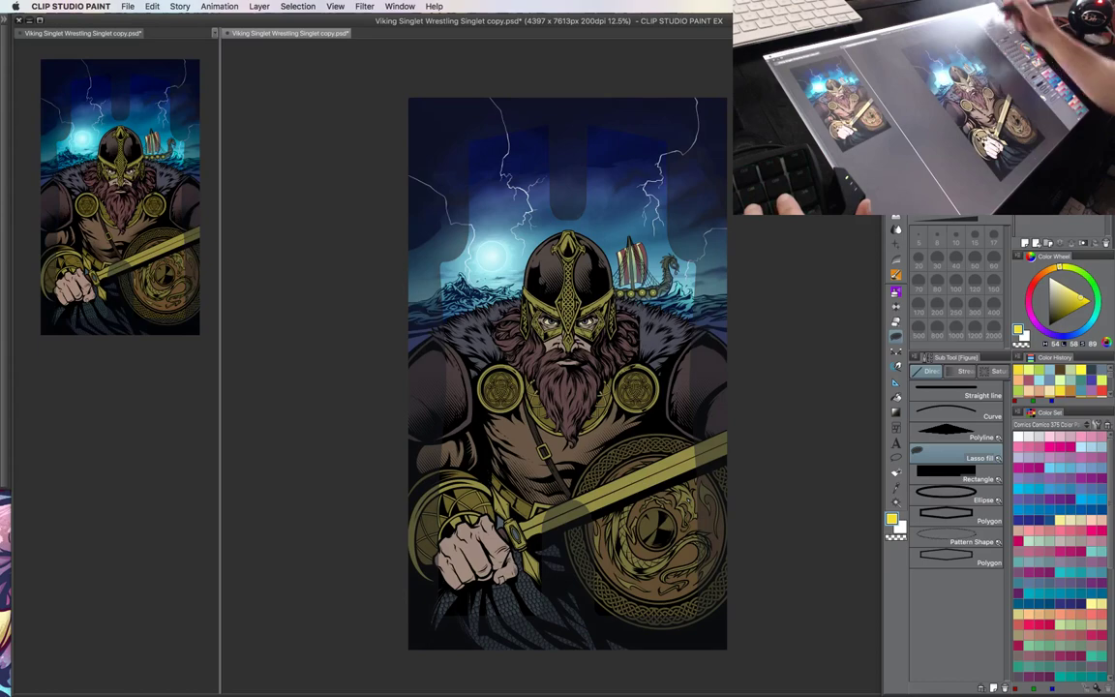
# - Look through the layer stack from the upper layers down to the background layer
pyautogui.moveTo(734, 396)
pyautogui.mouseDown()
pyautogui.moveTo(739, 373)
pyautogui.moveTo(666, 384)
pyautogui.mouseUp()
pyautogui.press('super+plus')
pyautogui.press('super+plus')
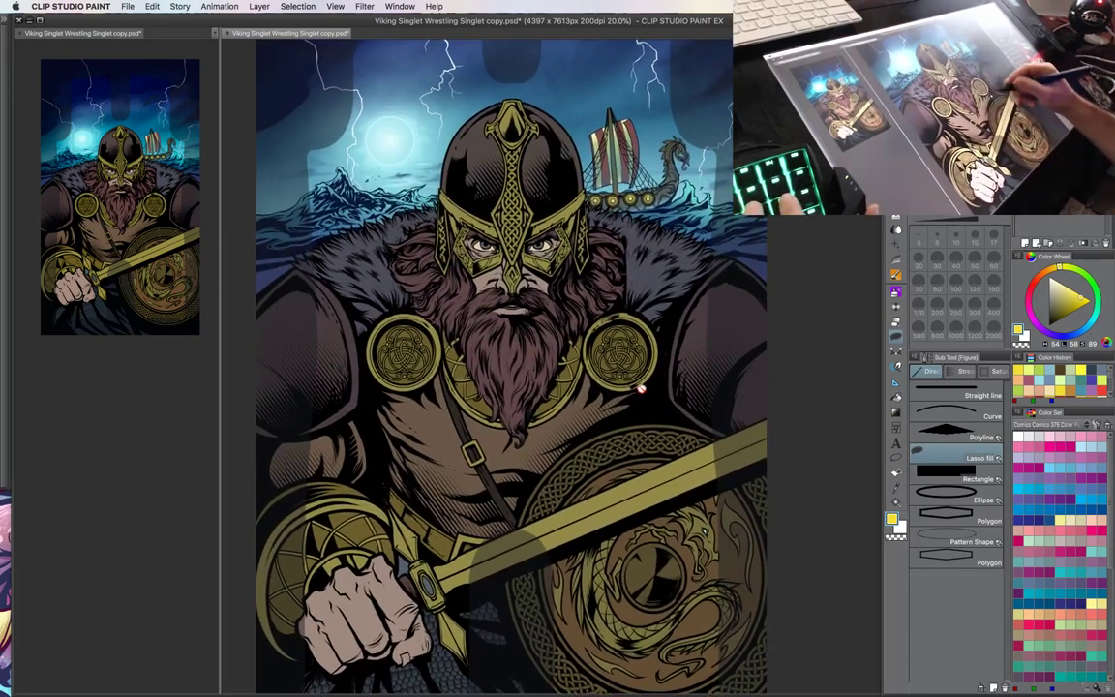
pyautogui.click(1038, 179)
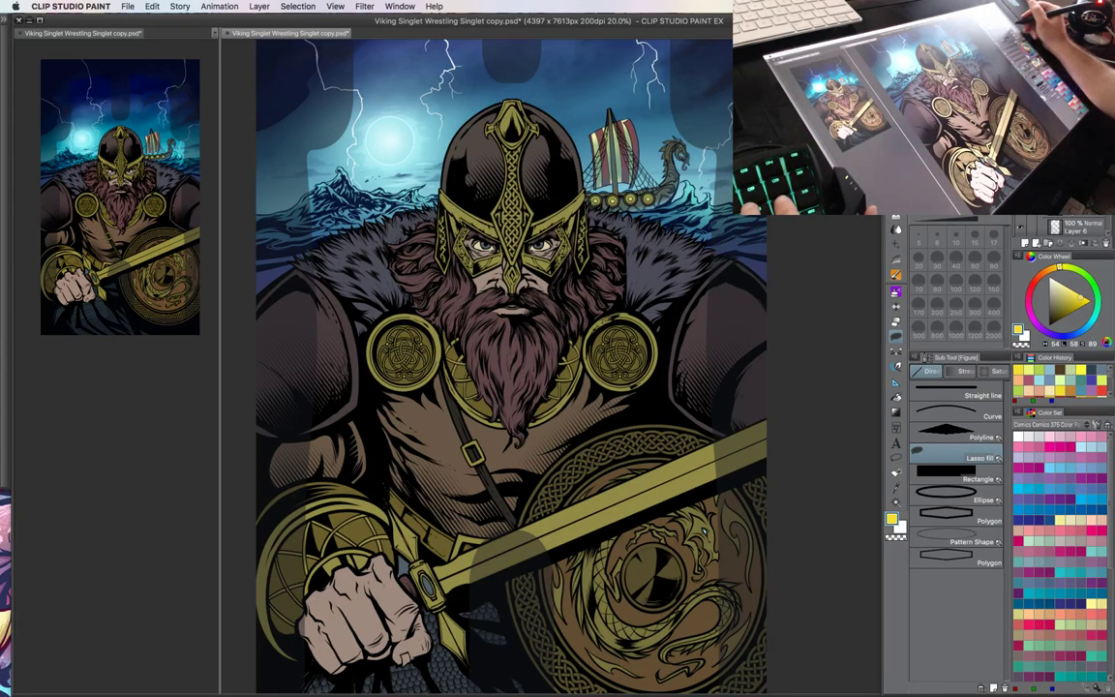
pyautogui.moveTo(1110, 106); pyautogui.dragTo(1110, 140)
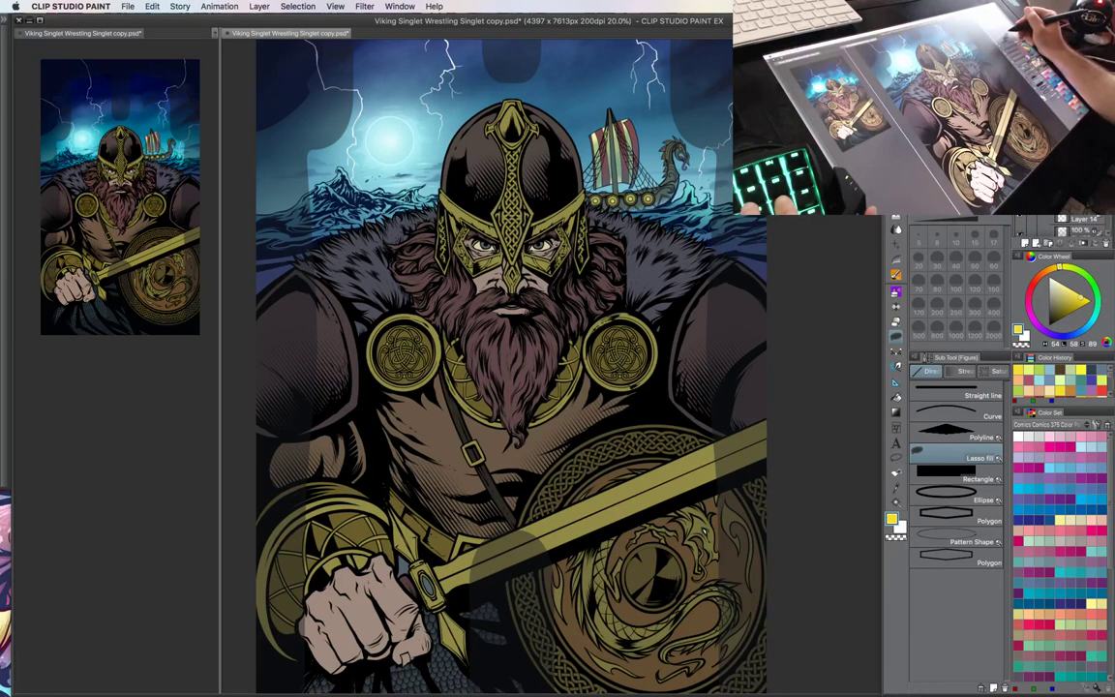
pyautogui.click(1019, 164)
pyautogui.click(1018, 164)
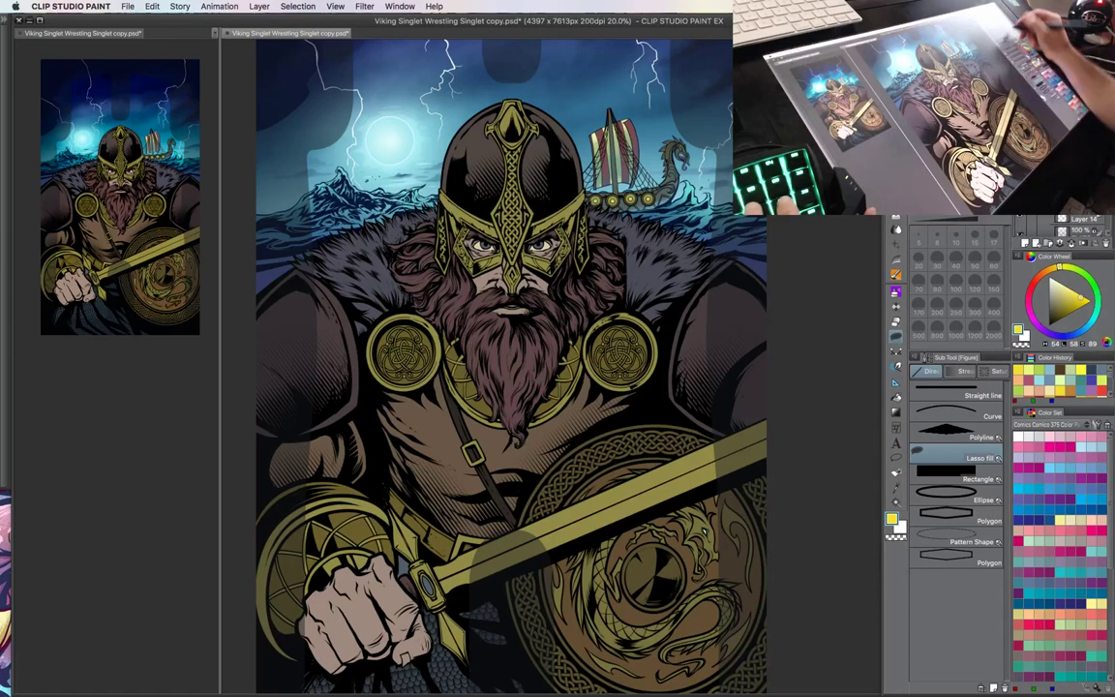
pyautogui.press('super+z')
pyautogui.press('super+shift+z')
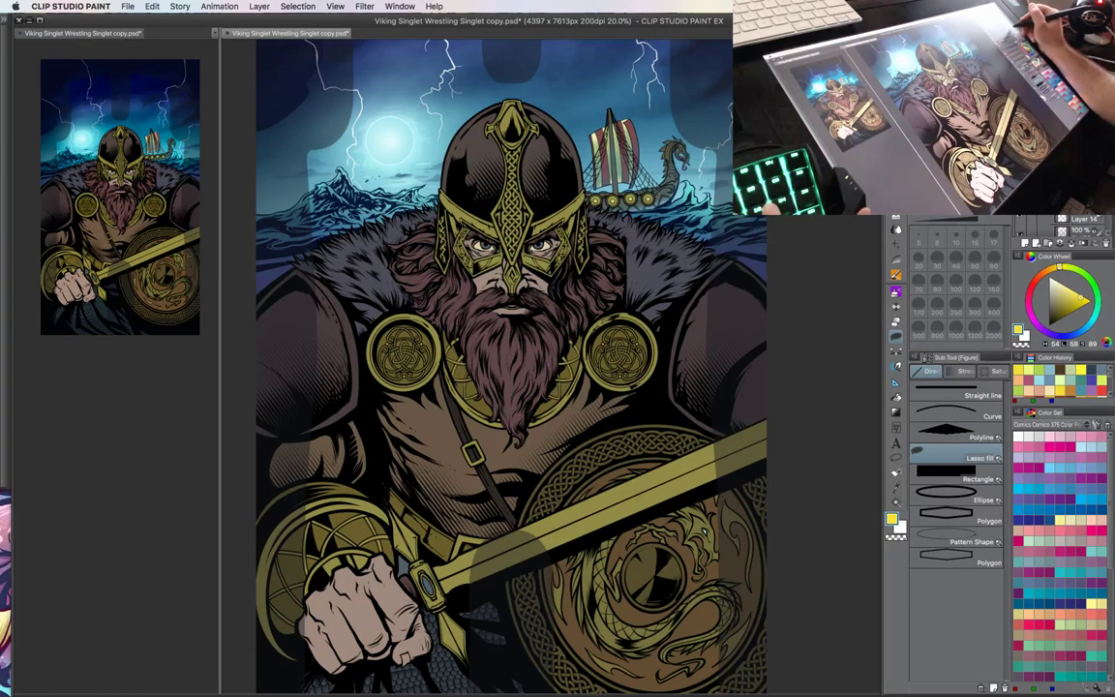
pyautogui.scroll(-3, 1074, 222)
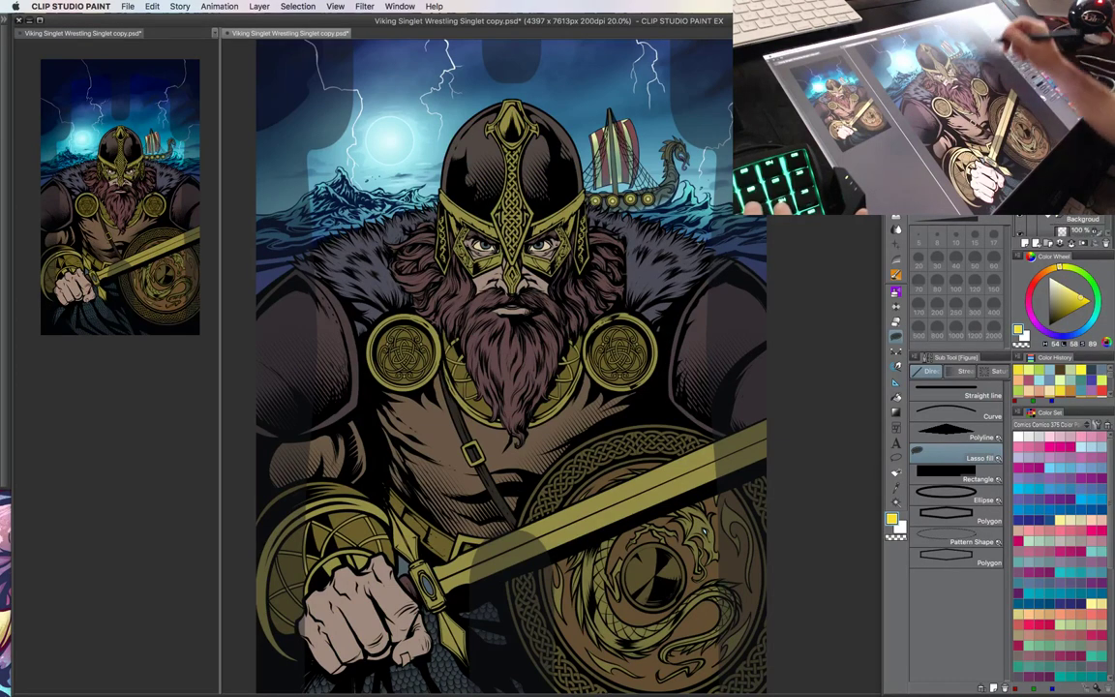
# - Select the Viking's bare chest and upper arm skin with Auto select, using the selection for reference layer option
pyautogui.press('super+plus')
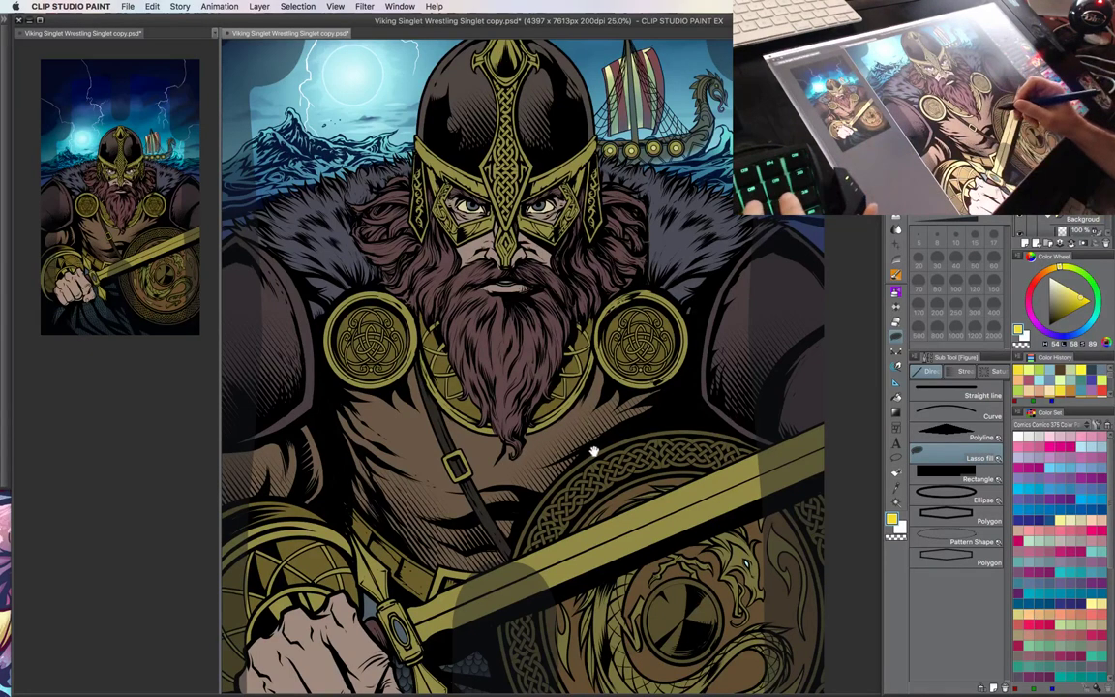
pyautogui.moveTo(592, 440); pyautogui.dragTo(656, 458)
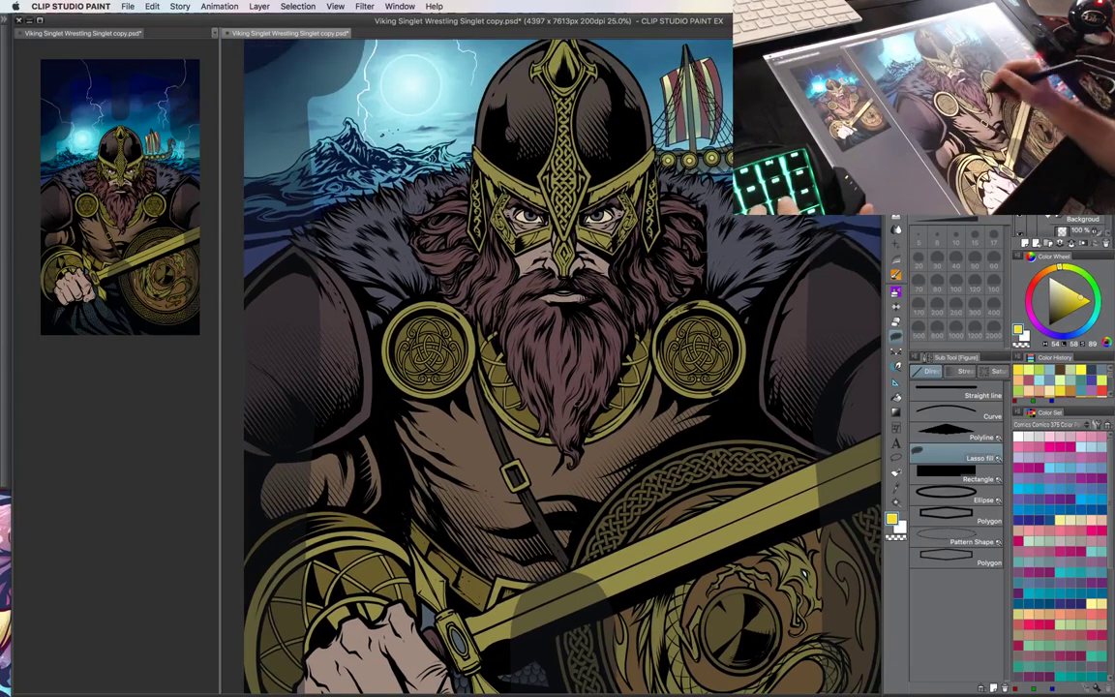
pyautogui.press('super+plus')
pyautogui.moveTo(591, 487); pyautogui.dragTo(584, 426)
pyautogui.press('b')
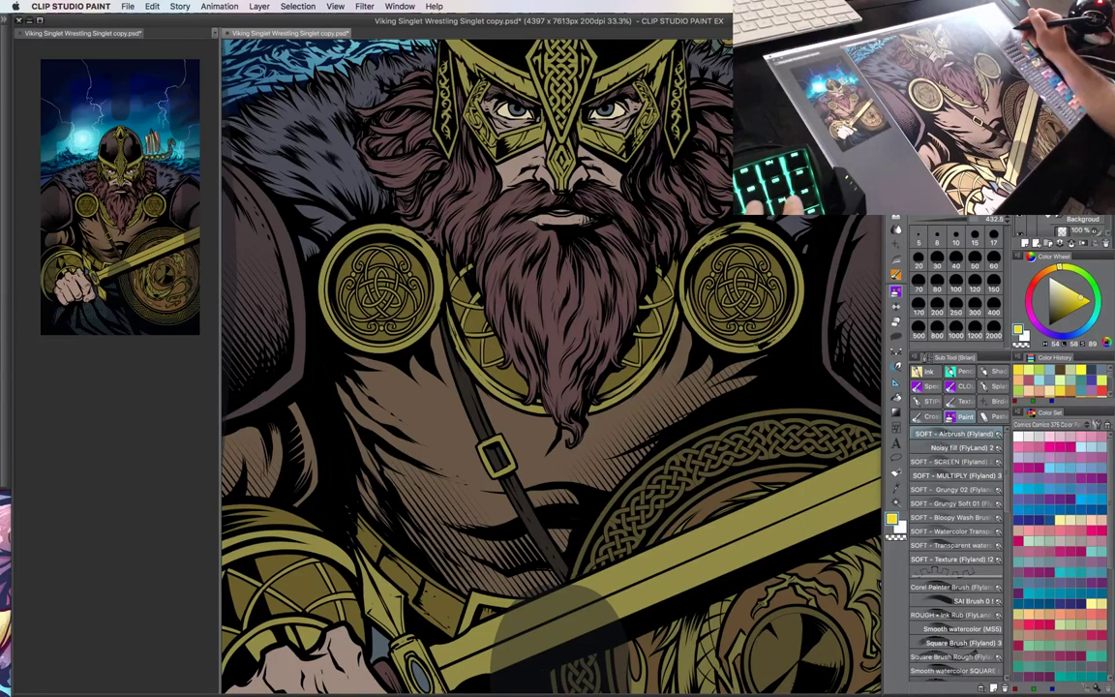
pyautogui.press('w')
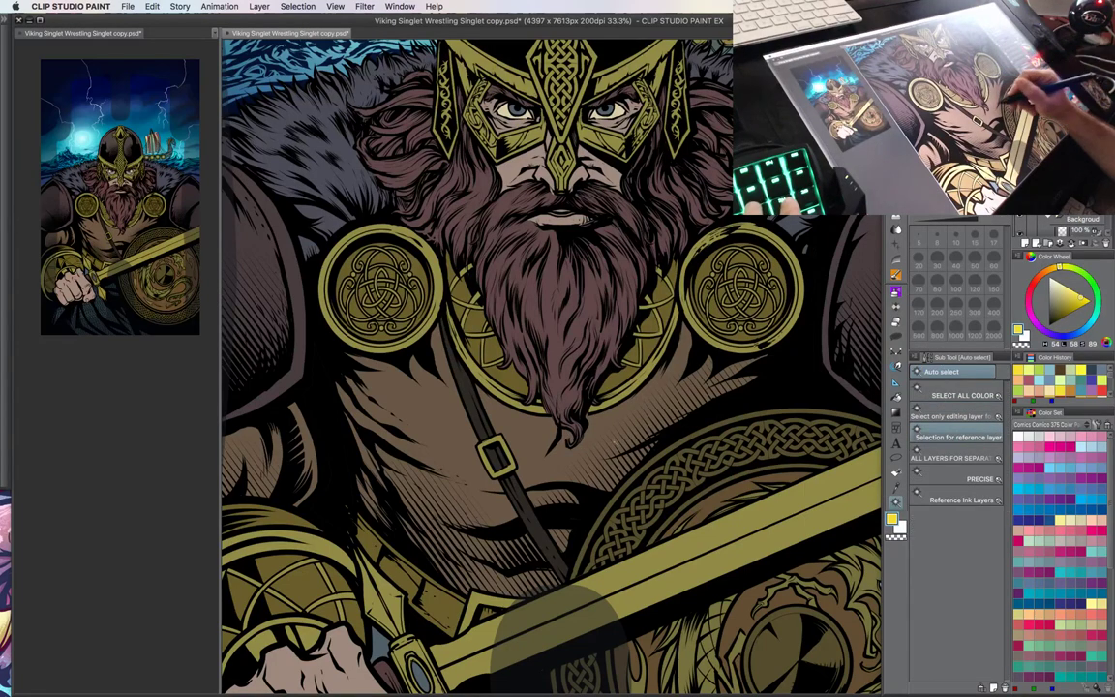
pyautogui.click(614, 442)
# - Sample the brown skin colour from the chest and shift it to a redder dark brown with hue 19
pyautogui.press('b')
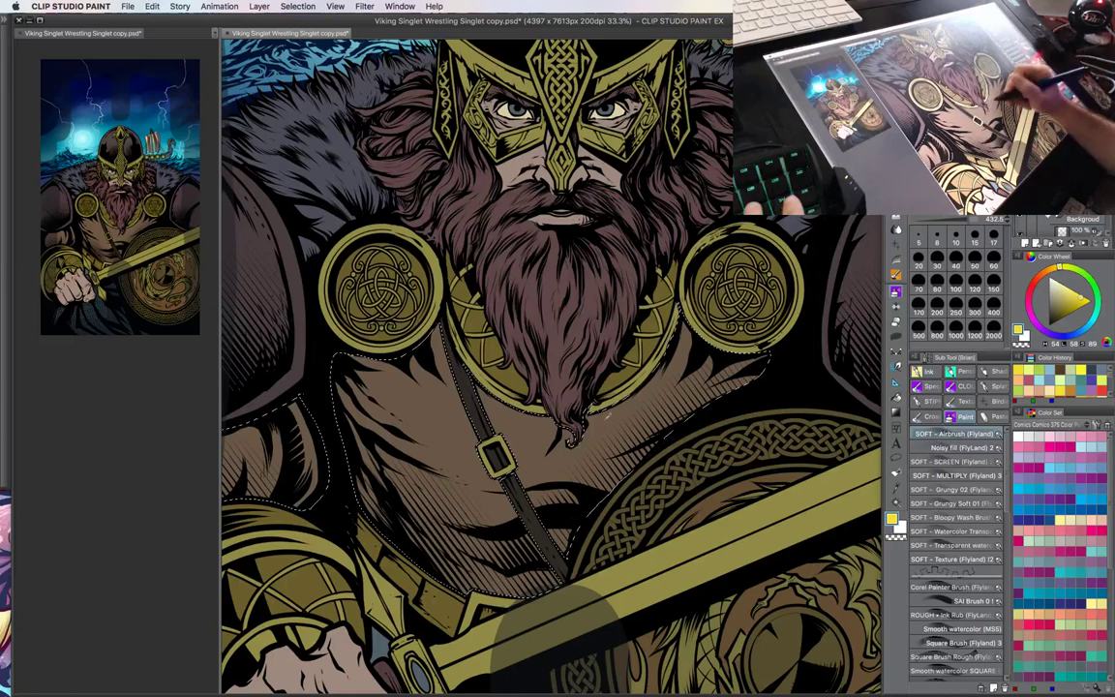
pyautogui.keyDown('alt'); pyautogui.click(608, 416); pyautogui.keyUp('alt')
pyautogui.click(1053, 311)
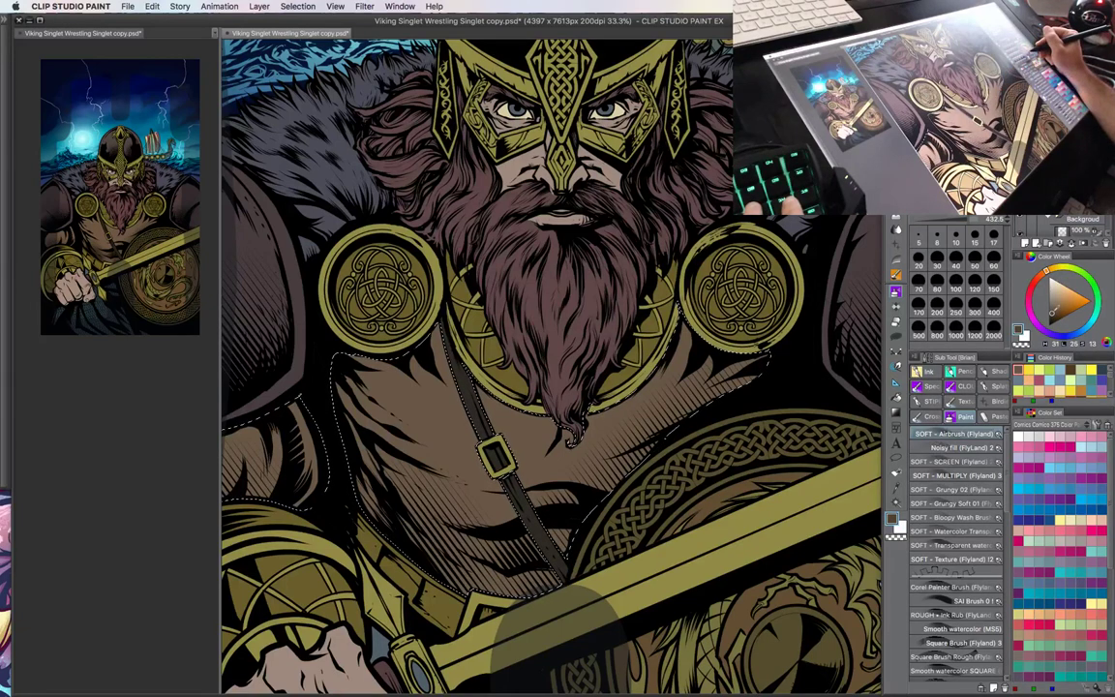
pyautogui.click(1040, 274)
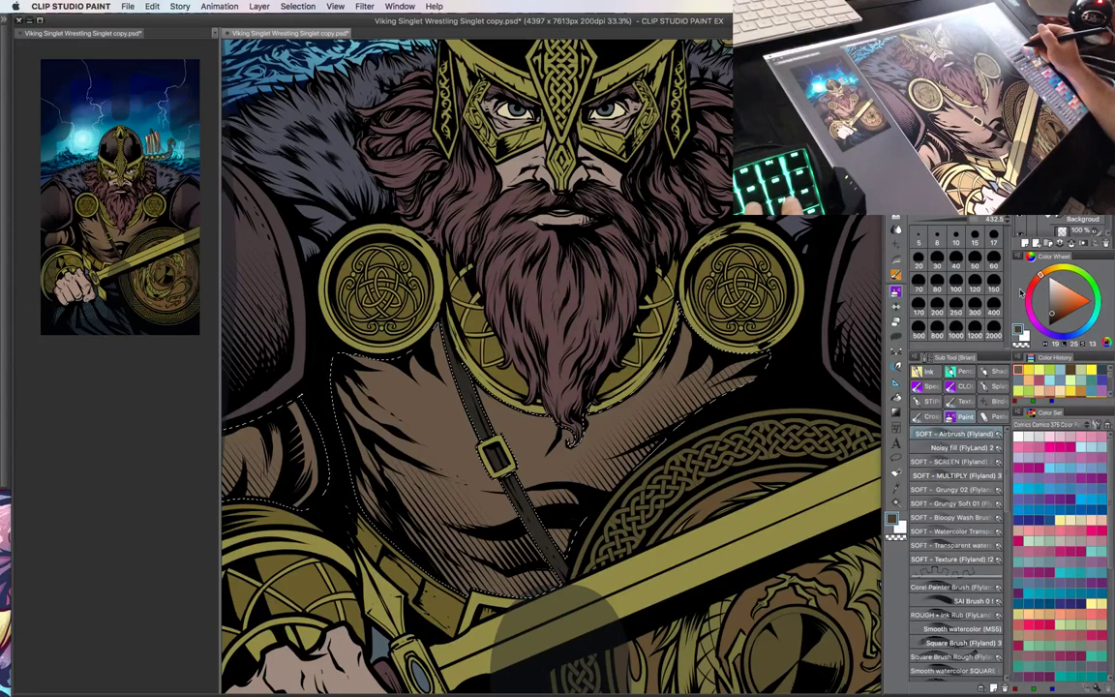
# - Set up the MS 4 Nib Flexible pen at brush size 40 and hide the selection outline
pyautogui.press('p')
pyautogui.moveTo(581, 463); pyautogui.dragTo(624, 448)
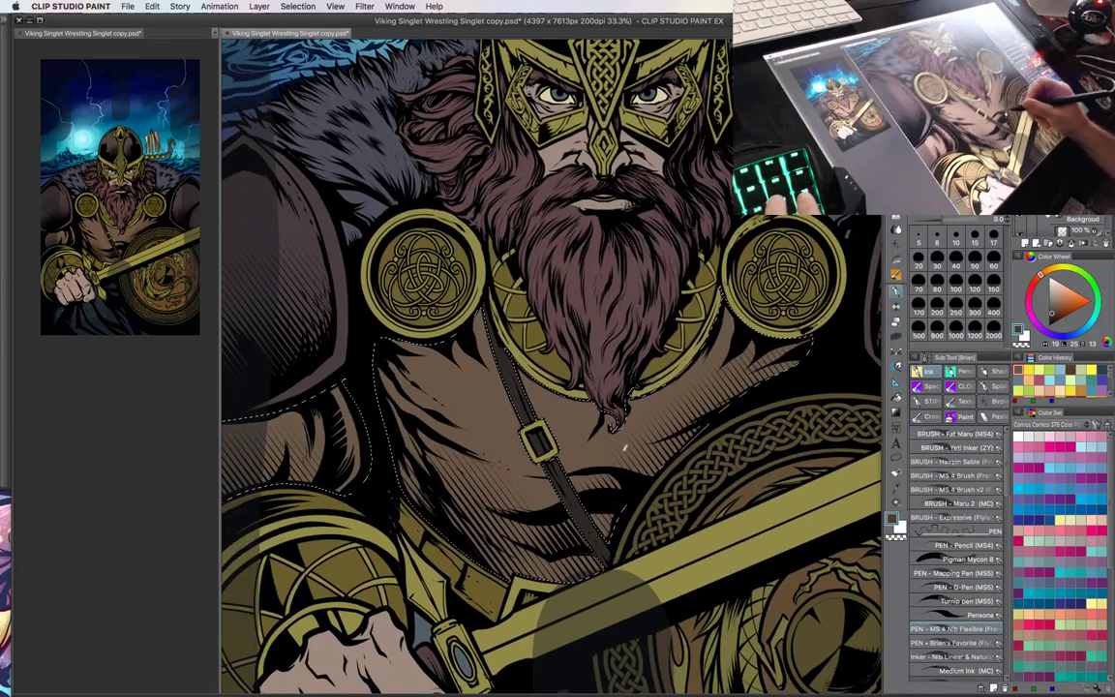
pyautogui.moveTo(432, 367); pyautogui.dragTo(464, 404)
pyautogui.press(']')
pyautogui.press(']')
pyautogui.press(']')
pyautogui.press(']')
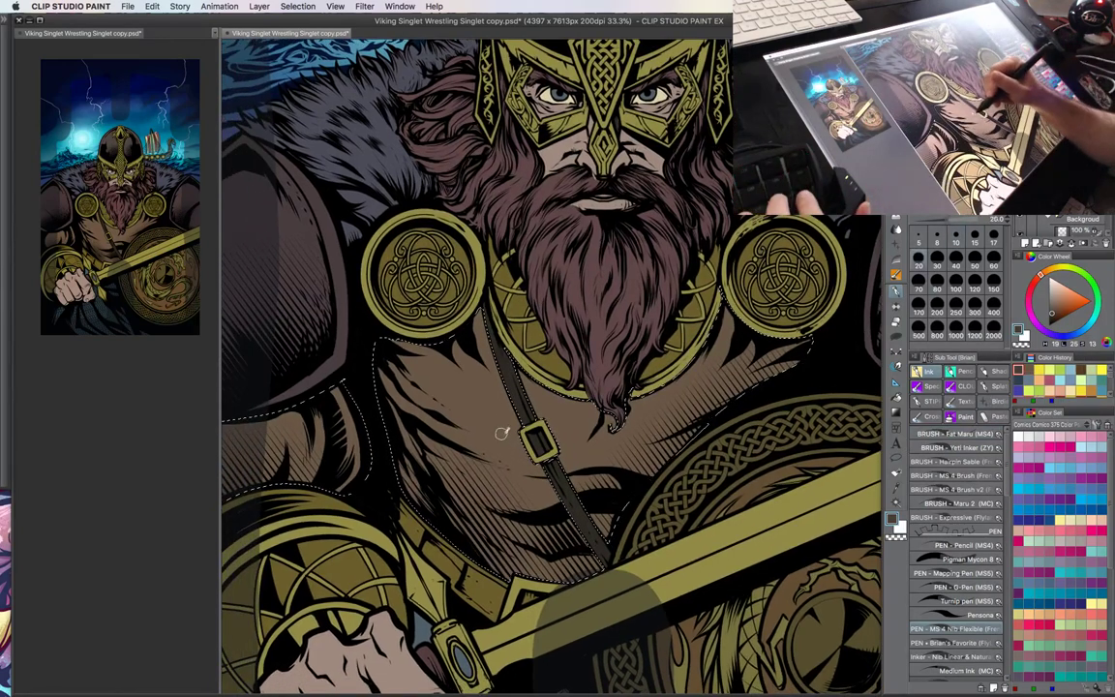
pyautogui.press(']')
pyautogui.press(']')
pyautogui.press(']')
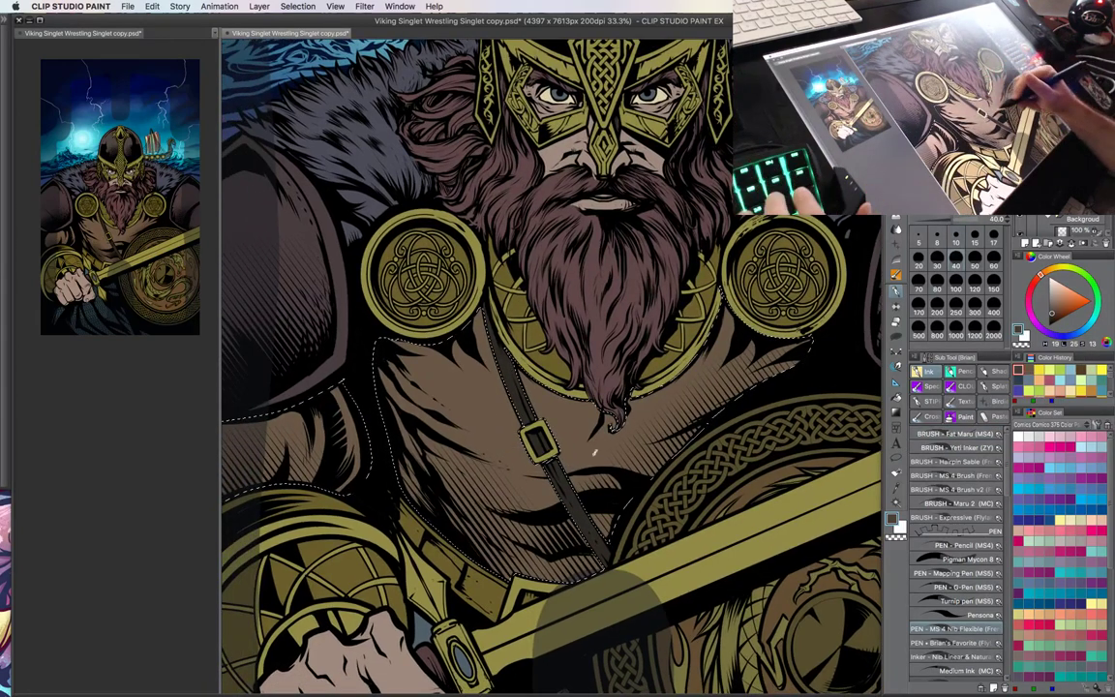
pyautogui.press('m')
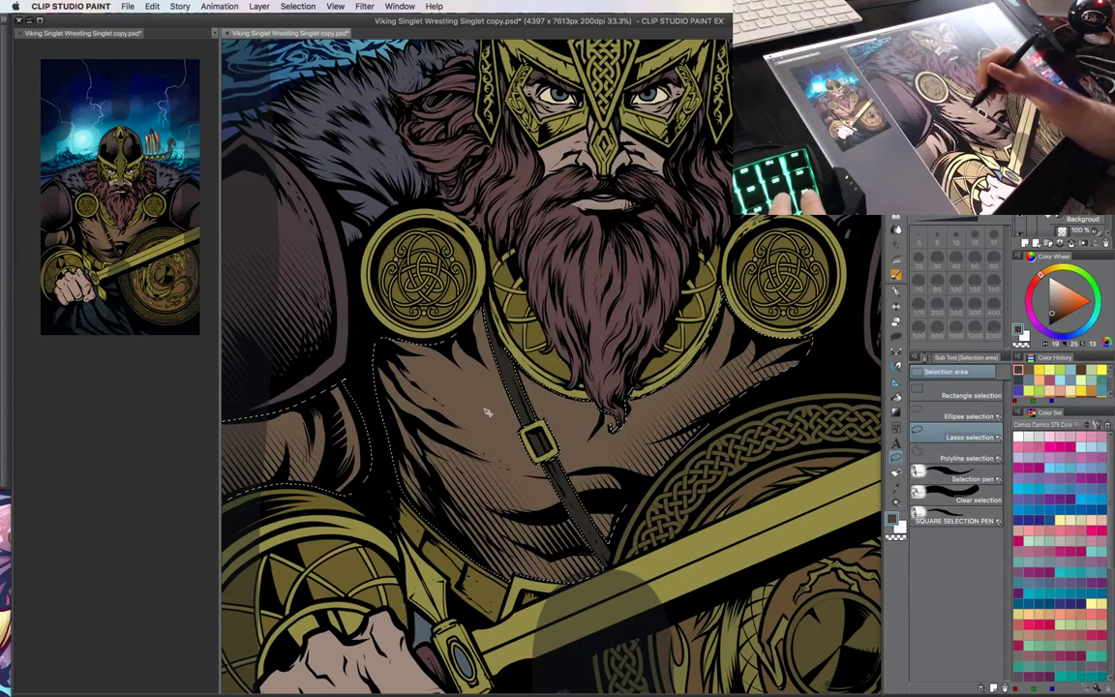
pyautogui.press('p')
pyautogui.press('super+h')
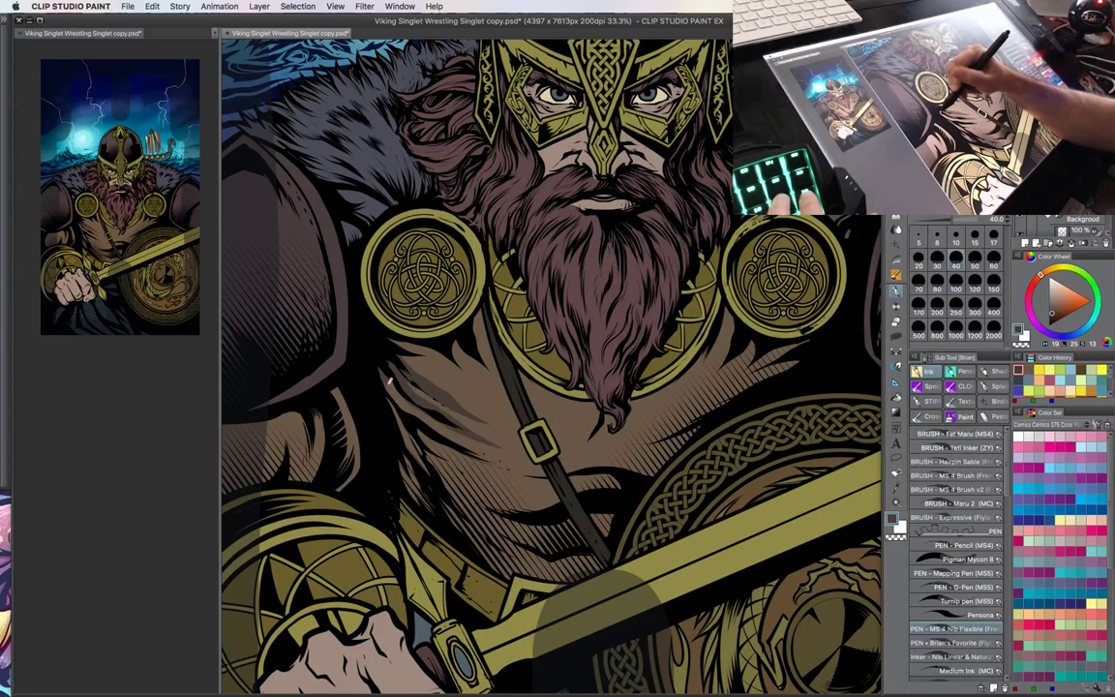
# - Paint dark brown shadow strokes on the chest beside the strap, across the torso and beneath the beard
pyautogui.moveTo(393, 380); pyautogui.dragTo(446, 414)
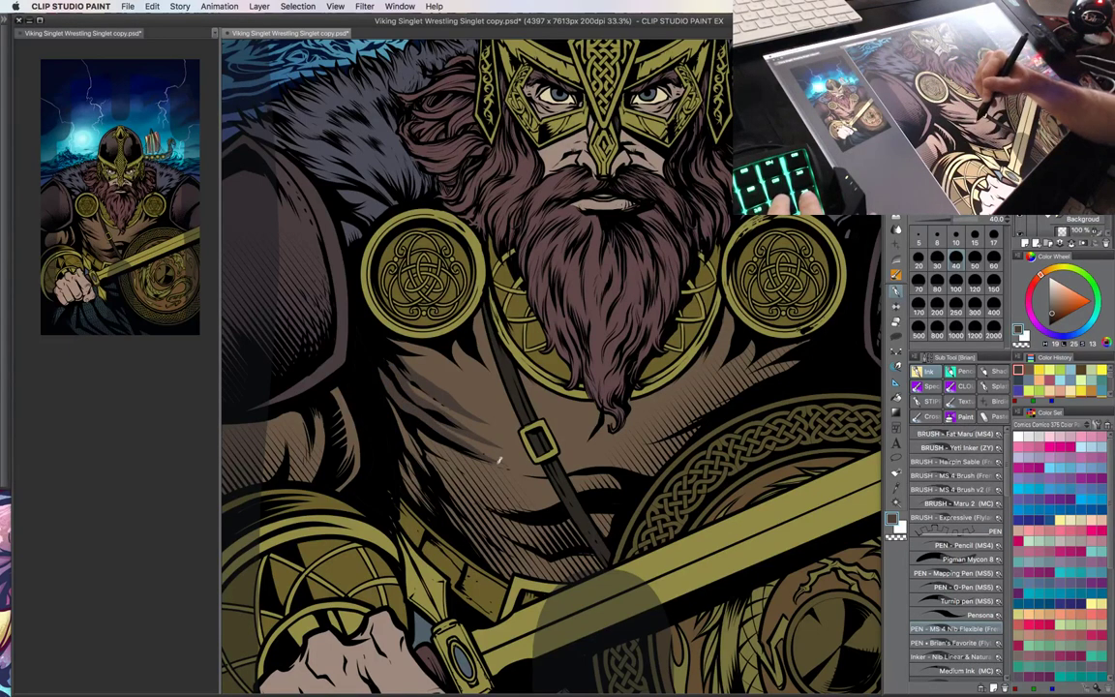
pyautogui.moveTo(499, 461); pyautogui.dragTo(668, 464)
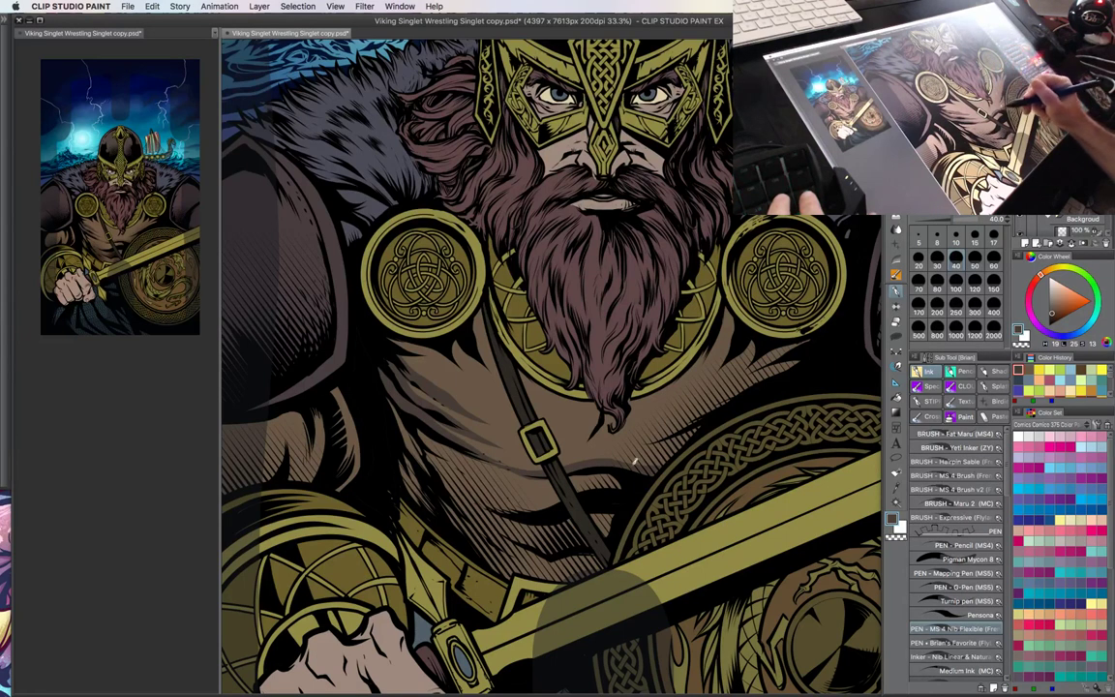
pyautogui.moveTo(584, 420); pyautogui.dragTo(619, 393)
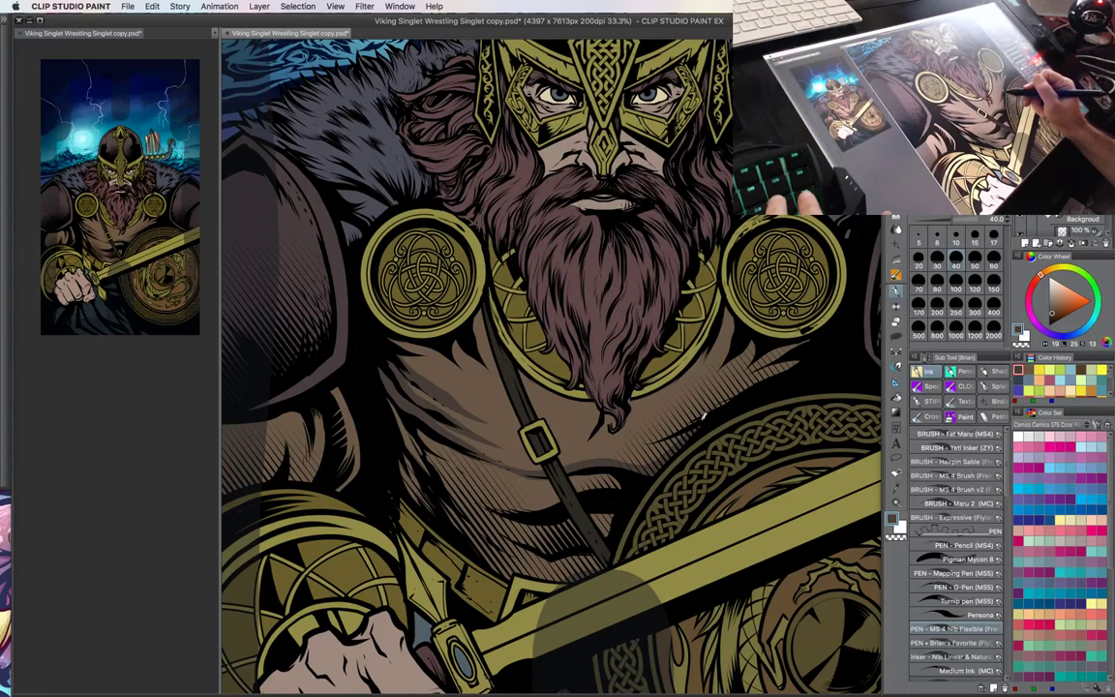
pyautogui.moveTo(573, 401); pyautogui.dragTo(607, 383)
pyautogui.moveTo(563, 402); pyautogui.dragTo(577, 392)
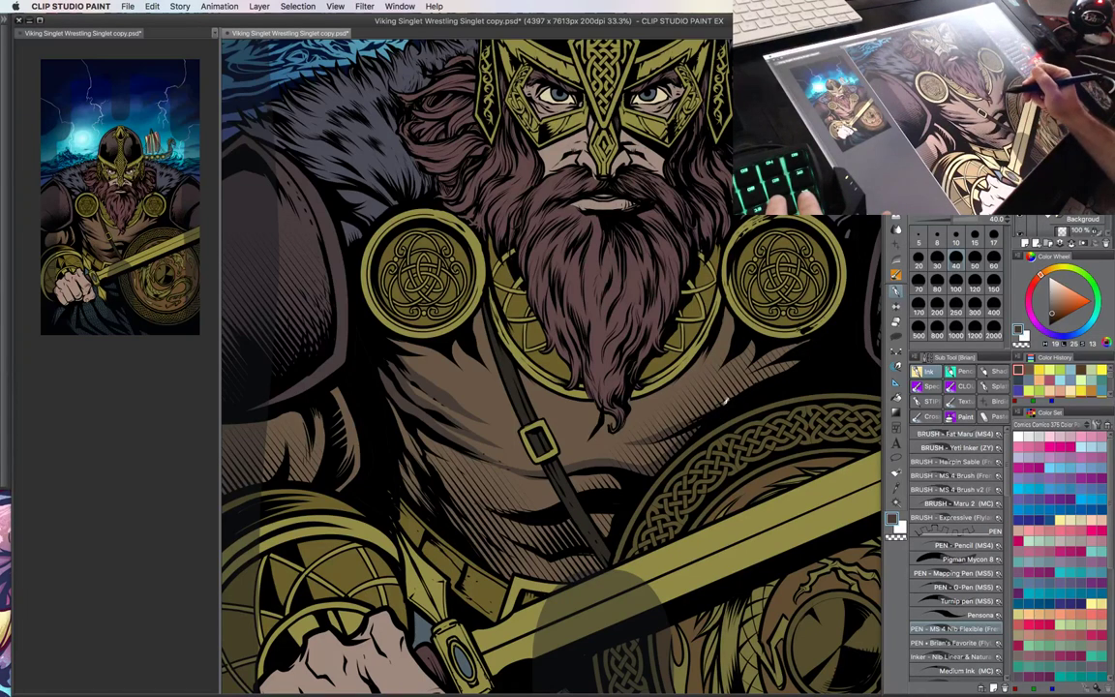
# - Paint dark brown shadow strokes on the shield-side chest, beneath the round medallion and beside the beard
pyautogui.moveTo(755, 369)
pyautogui.mouseDown()
pyautogui.moveTo(733, 381)
pyautogui.moveTo(803, 343)
pyautogui.moveTo(736, 376)
pyautogui.moveTo(726, 362)
pyautogui.moveTo(705, 384)
pyautogui.mouseUp()
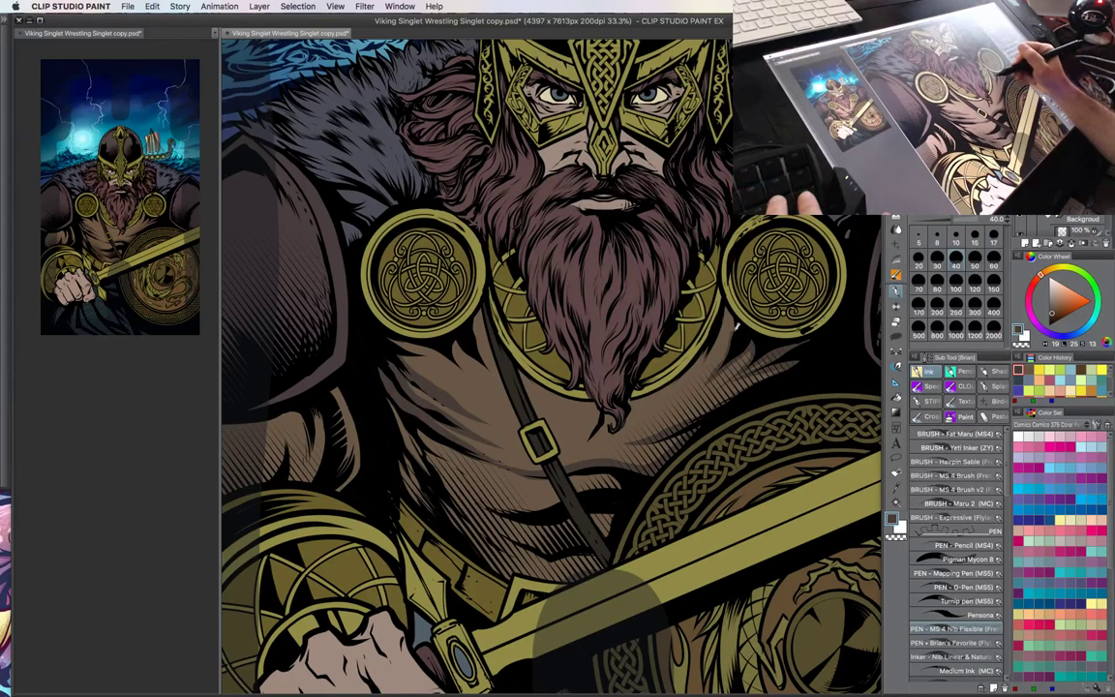
pyautogui.moveTo(650, 301)
pyautogui.mouseDown()
pyautogui.moveTo(665, 276)
pyautogui.moveTo(654, 288)
pyautogui.mouseUp()
pyautogui.moveTo(615, 339); pyautogui.dragTo(638, 312)
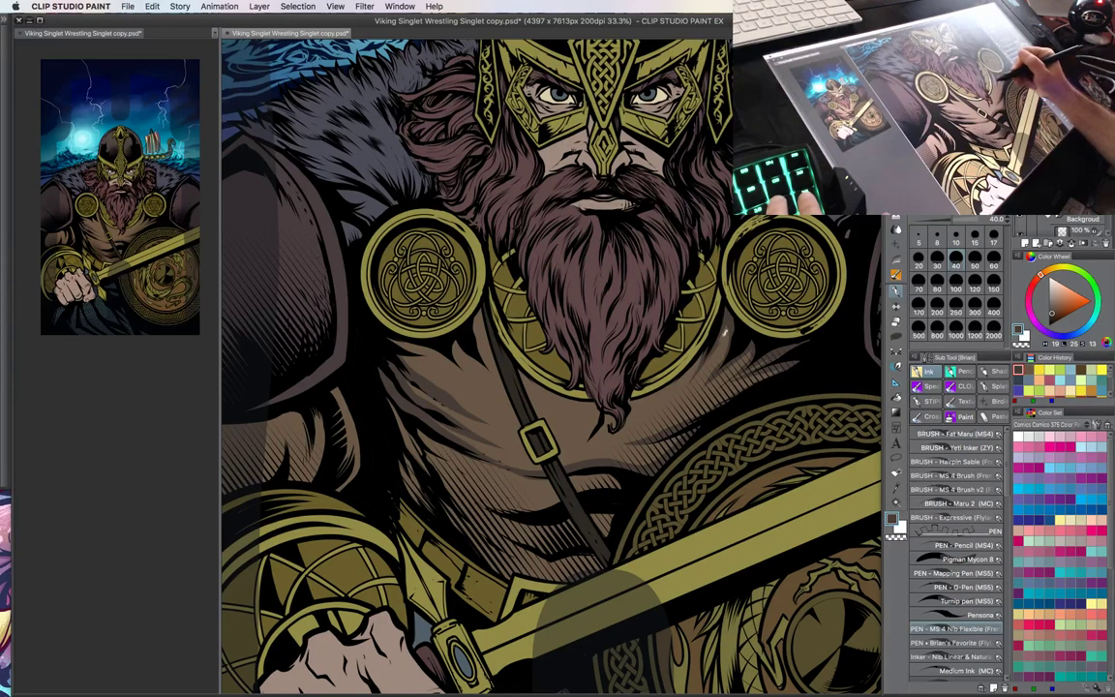
pyautogui.moveTo(756, 413); pyautogui.dragTo(752, 427)
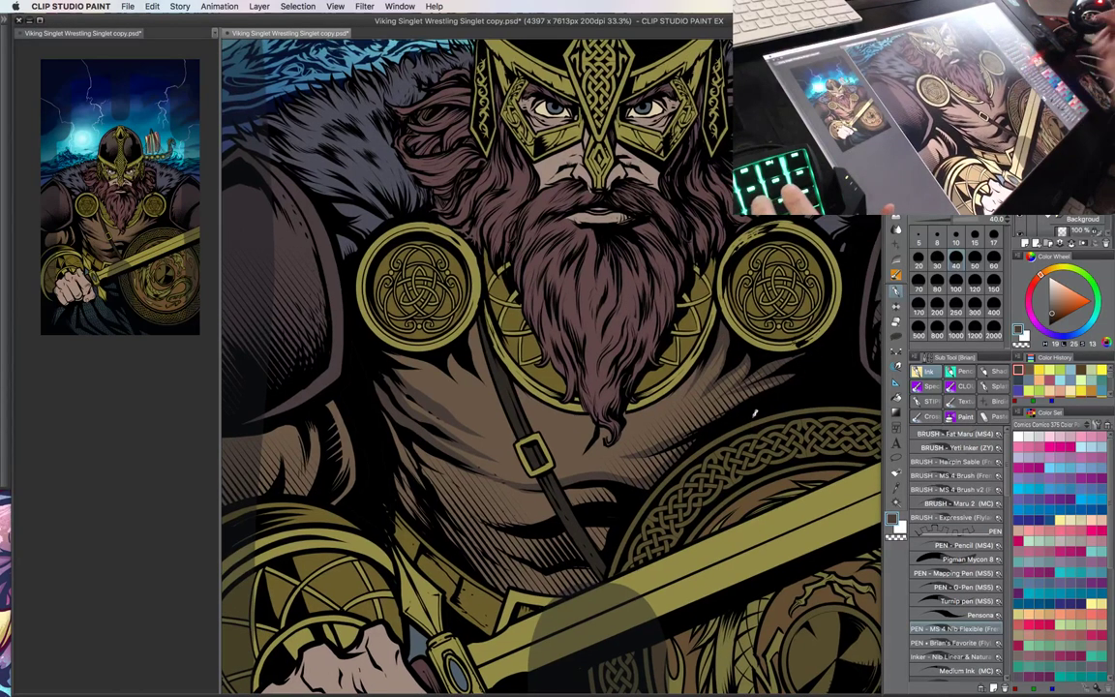
pyautogui.moveTo(653, 454); pyautogui.dragTo(676, 450)
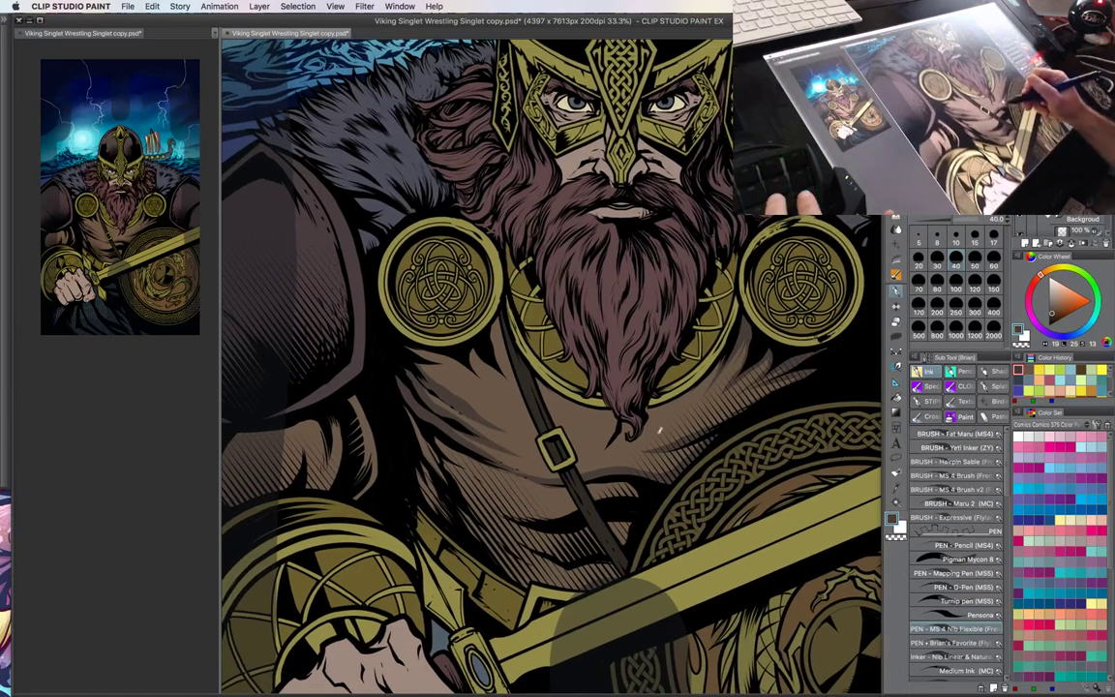
# - Paint dark brown shadow strokes on the sword-hand side of the chest, along the leather strap and across the ribs
pyautogui.moveTo(498, 315); pyautogui.dragTo(522, 395)
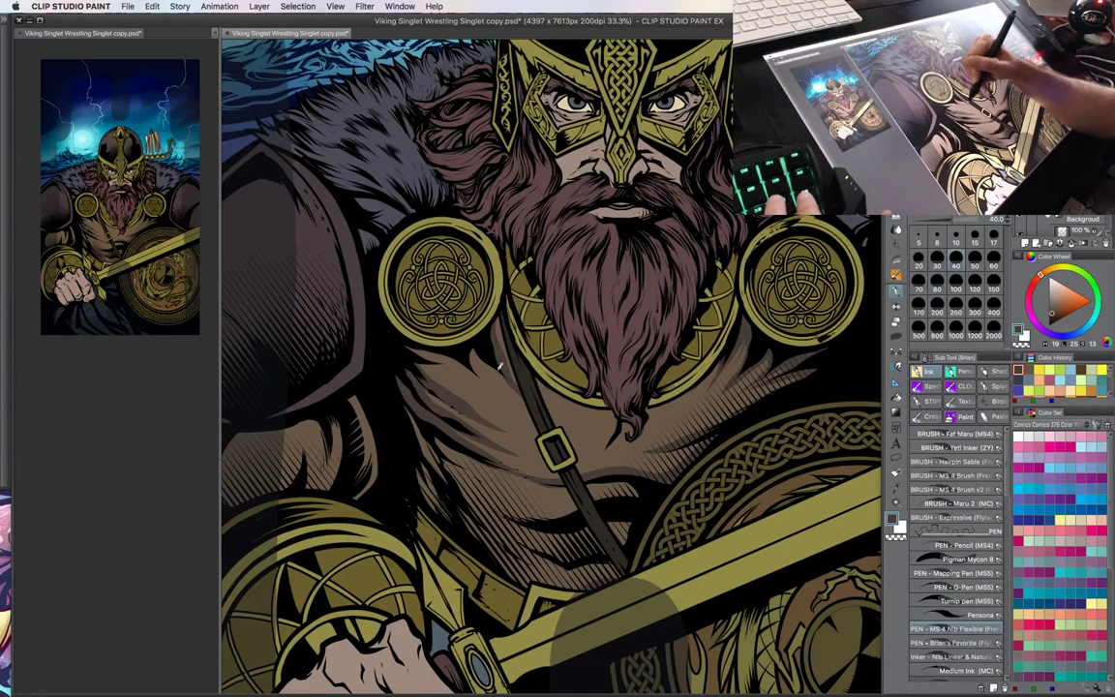
pyautogui.moveTo(426, 334); pyautogui.dragTo(451, 314)
pyautogui.moveTo(424, 358)
pyautogui.mouseDown()
pyautogui.moveTo(450, 323)
pyautogui.moveTo(466, 368)
pyautogui.moveTo(455, 378)
pyautogui.mouseUp()
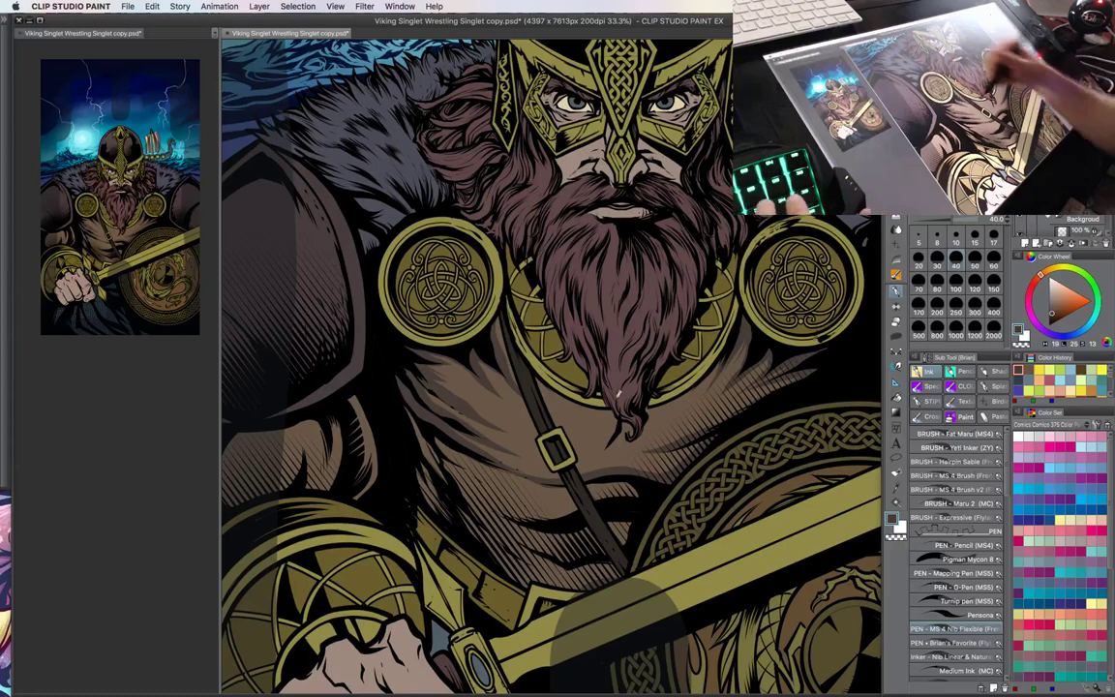
pyautogui.moveTo(689, 421); pyautogui.dragTo(685, 363)
pyautogui.moveTo(437, 383)
pyautogui.mouseDown()
pyautogui.moveTo(490, 420)
pyautogui.moveTo(493, 449)
pyautogui.moveTo(573, 452)
pyautogui.mouseUp()
pyautogui.moveTo(506, 409); pyautogui.dragTo(521, 400)
pyautogui.moveTo(530, 398)
pyautogui.mouseDown()
pyautogui.moveTo(571, 388)
pyautogui.moveTo(572, 376)
pyautogui.mouseUp()
pyautogui.moveTo(491, 391); pyautogui.dragTo(506, 387)
pyautogui.moveTo(443, 412)
pyautogui.mouseDown()
pyautogui.moveTo(512, 395)
pyautogui.moveTo(449, 390)
pyautogui.moveTo(445, 370)
pyautogui.moveTo(467, 380)
pyautogui.mouseUp()
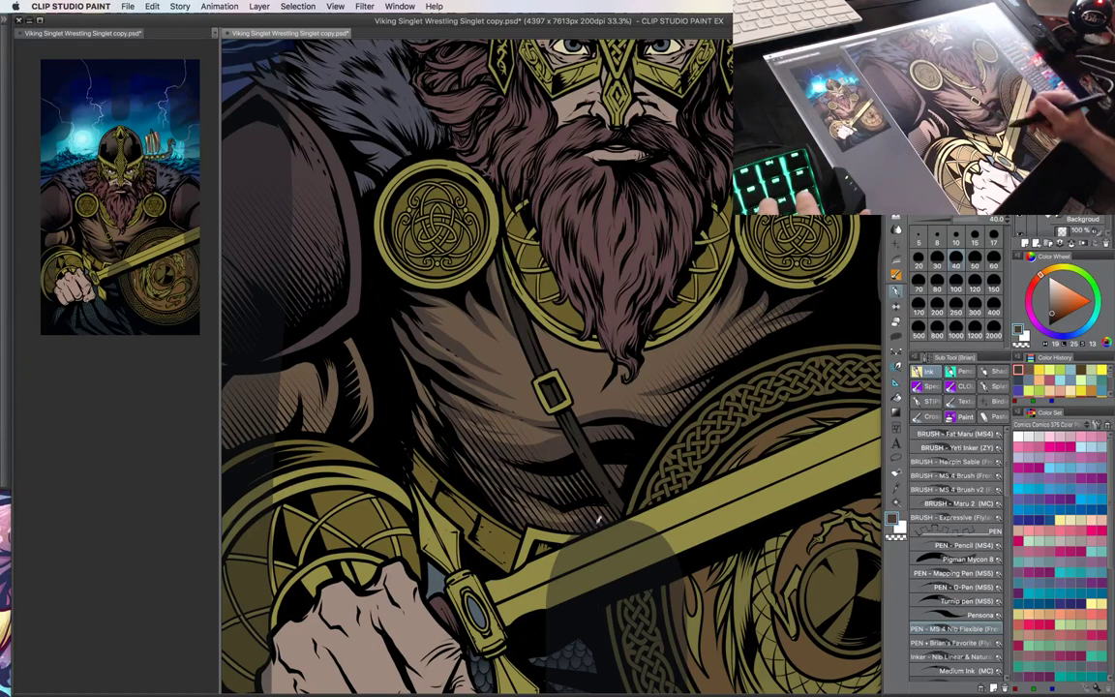
# - Reduce the brush size to 30 and add finer shadow strokes across the lower torso and beneath the beard
pyautogui.scroll(-1, 598, 494)
pyautogui.moveTo(671, 455); pyautogui.dragTo(652, 516)
pyautogui.press('[')
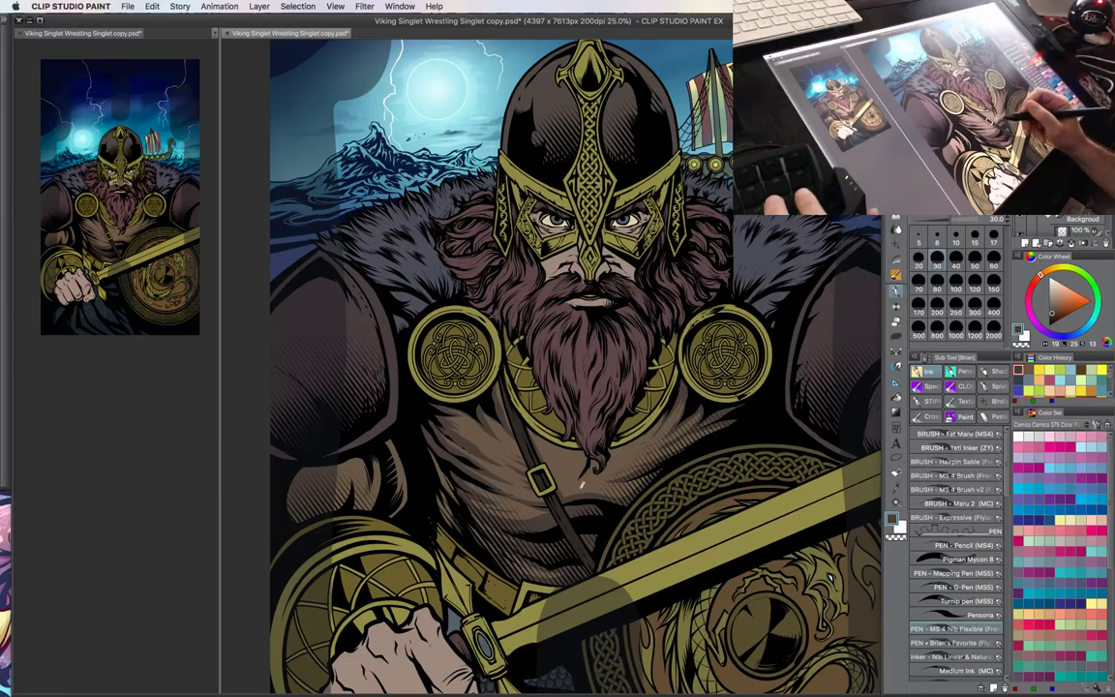
pyautogui.moveTo(604, 481); pyautogui.dragTo(606, 484)
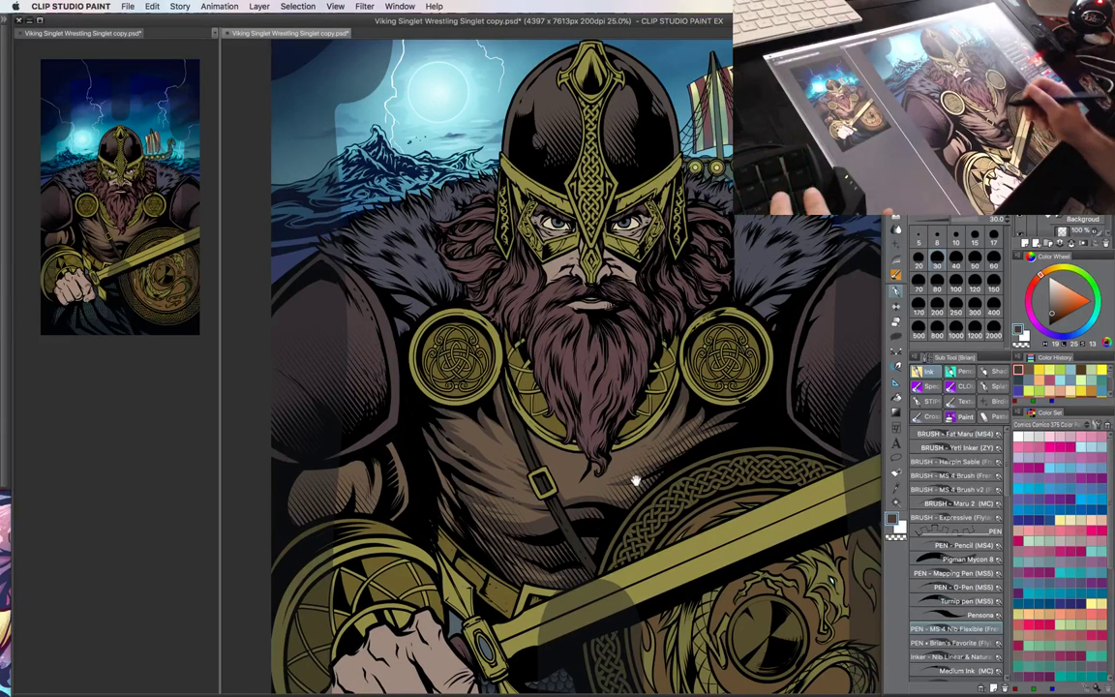
pyautogui.moveTo(635, 480); pyautogui.dragTo(644, 463)
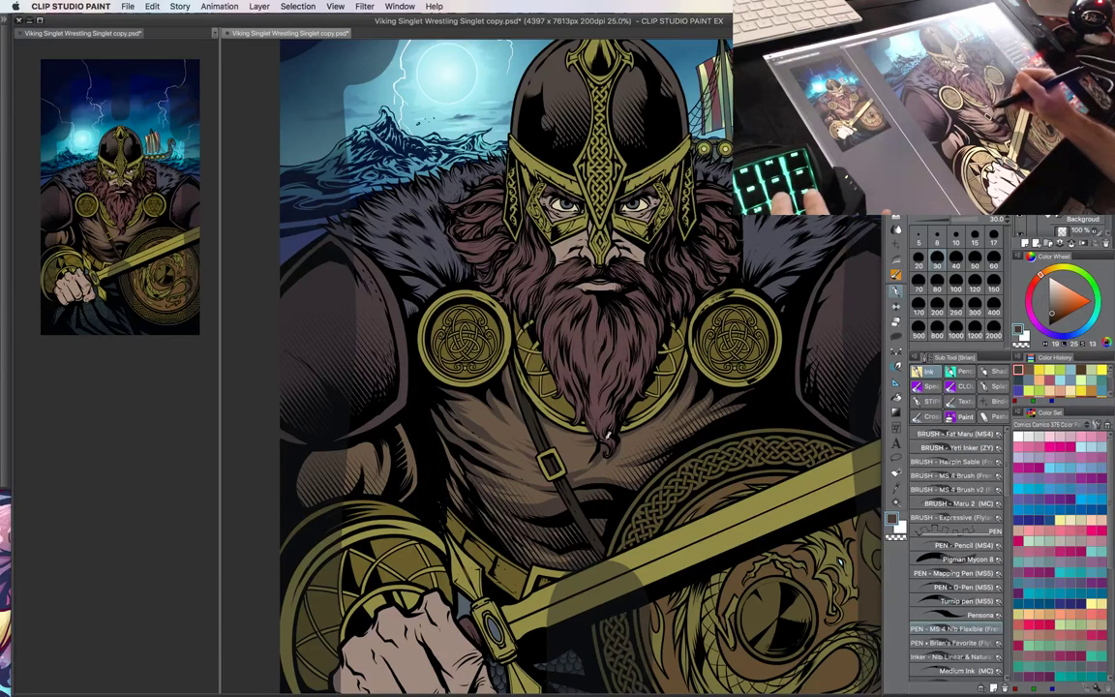
pyautogui.moveTo(661, 486); pyautogui.dragTo(567, 505)
# - Select the dark leather shoulder armour with Auto select and set a near-black red with hue 355 for the pen
pyautogui.press('w')
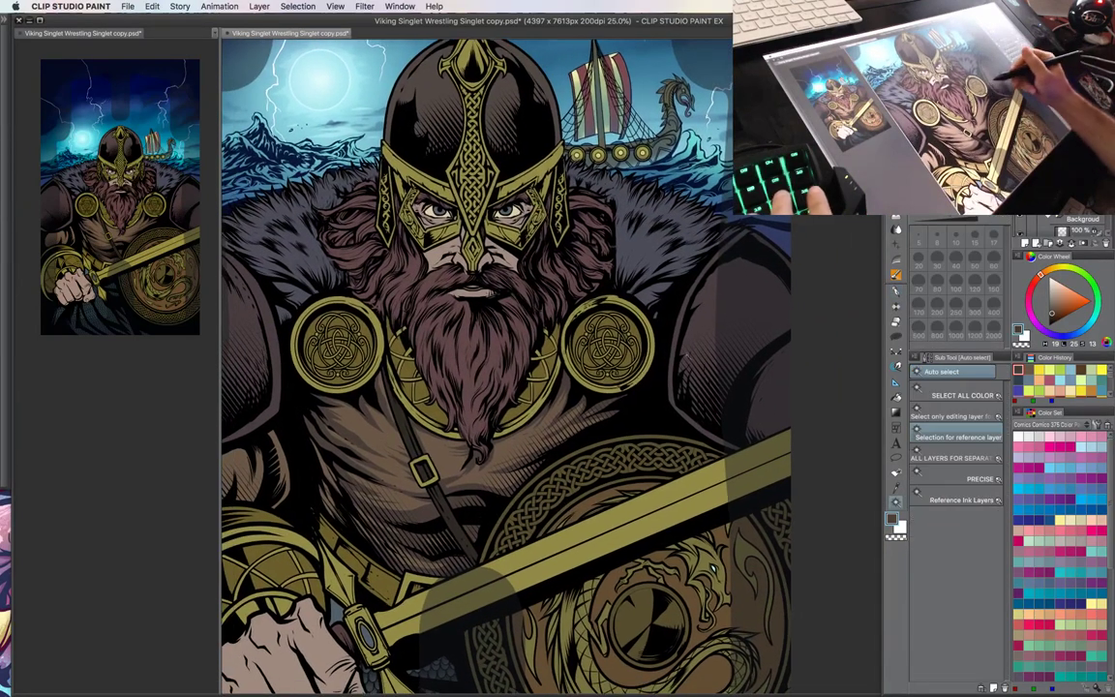
pyautogui.click(704, 358)
pyautogui.press('p')
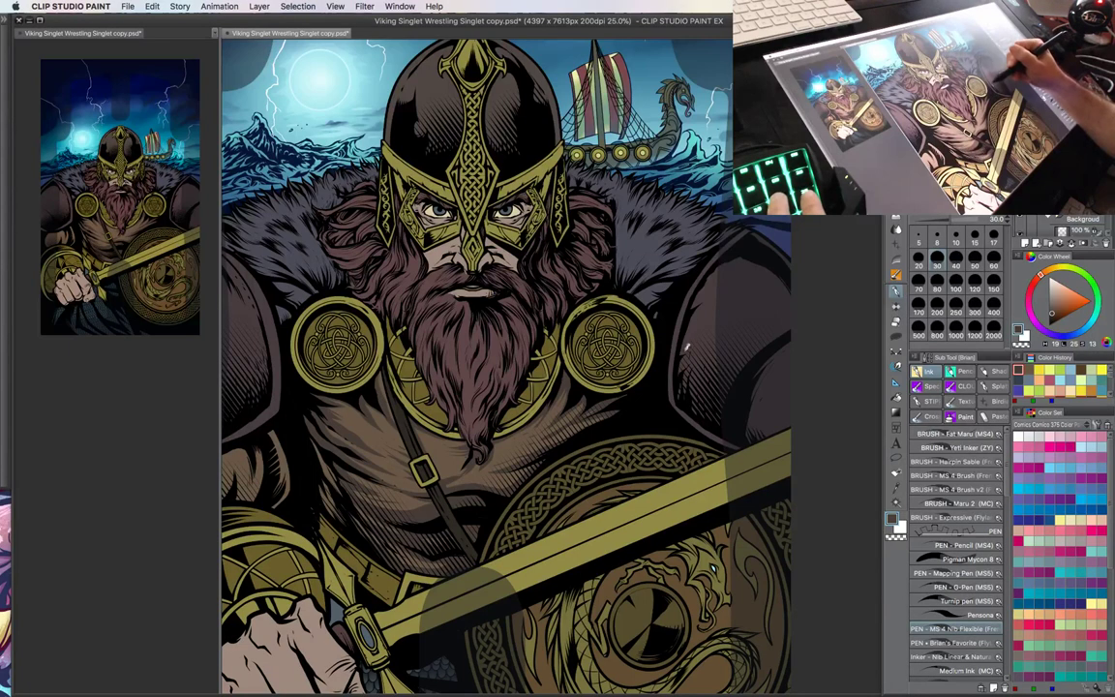
pyautogui.keyDown('alt'); pyautogui.click(701, 332); pyautogui.keyUp('alt')
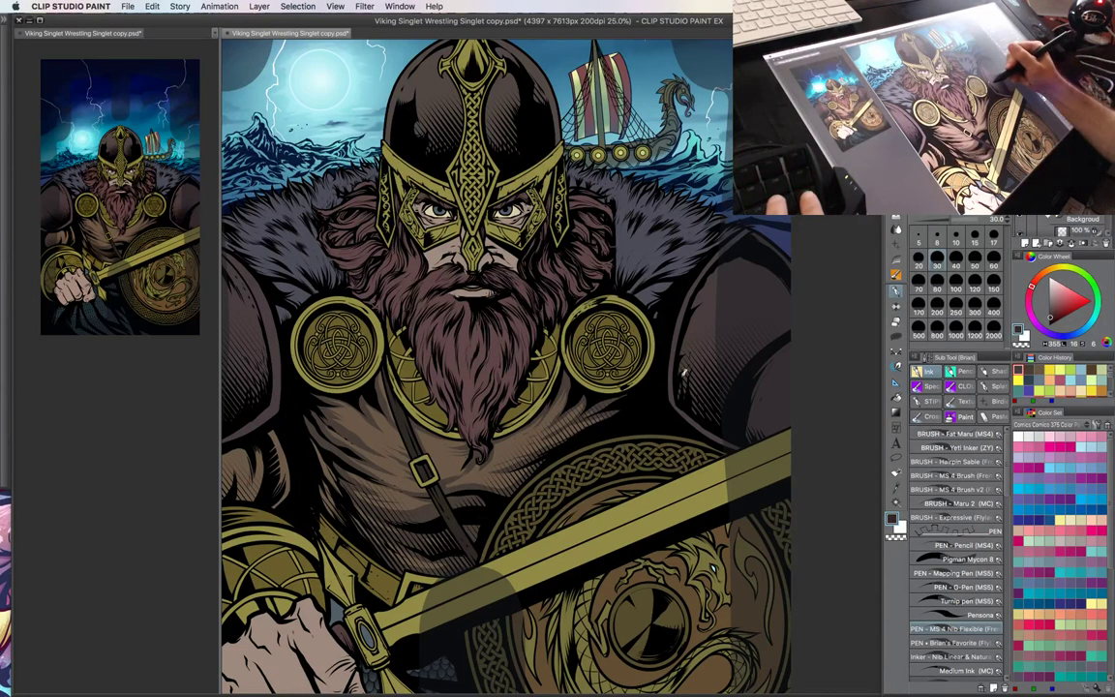
# - Paint near-black shading strokes over the shield-side shoulder armour, raising the brush size to 35
pyautogui.moveTo(684, 377); pyautogui.dragTo(696, 339)
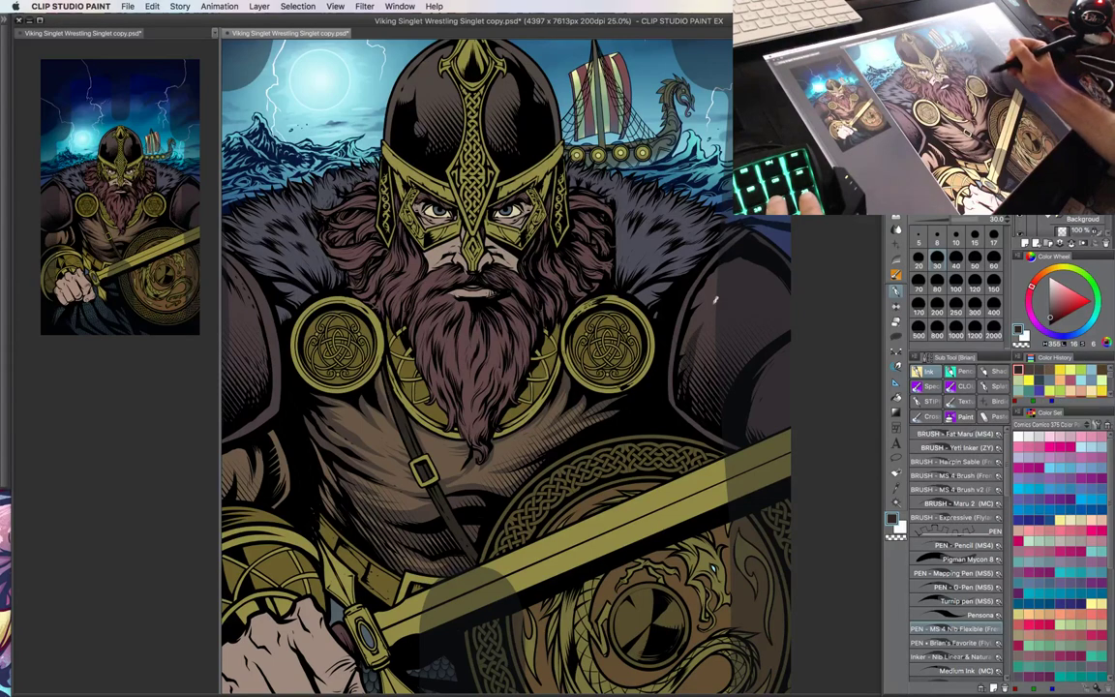
pyautogui.press(']')
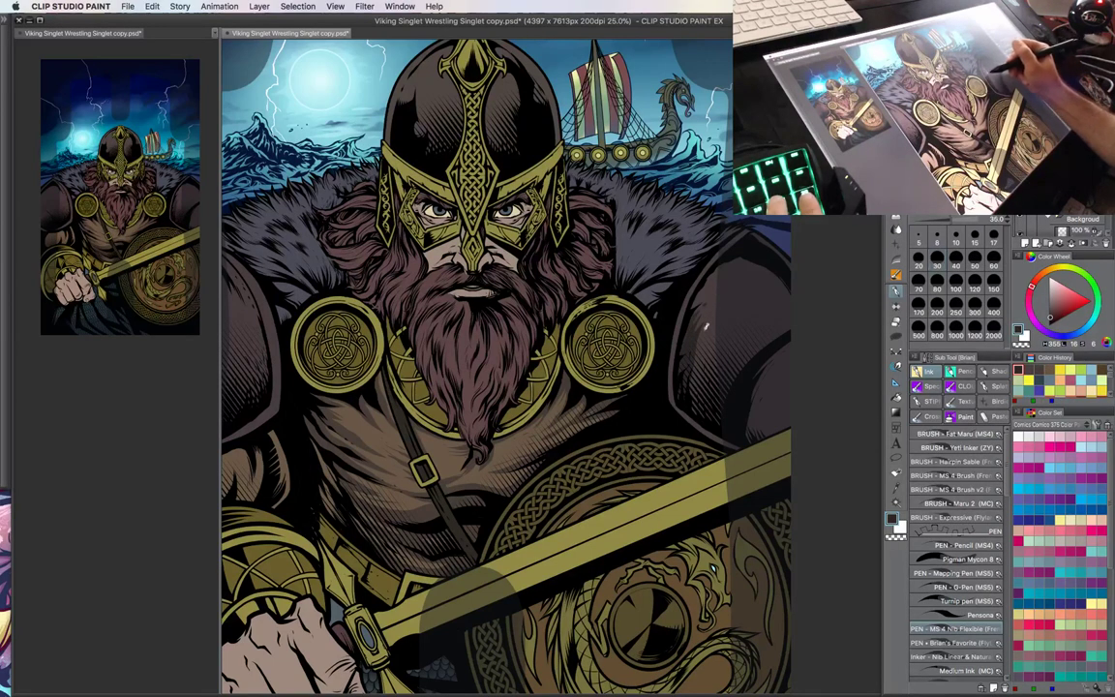
pyautogui.moveTo(708, 324); pyautogui.dragTo(696, 404)
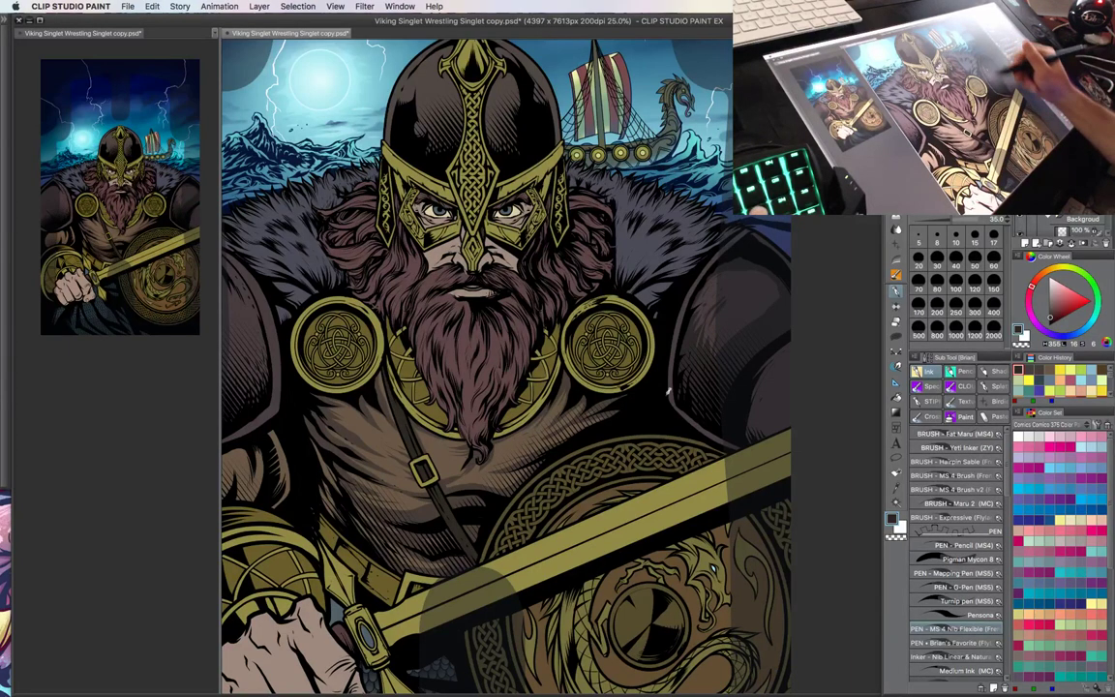
pyautogui.moveTo(625, 458); pyautogui.dragTo(741, 443)
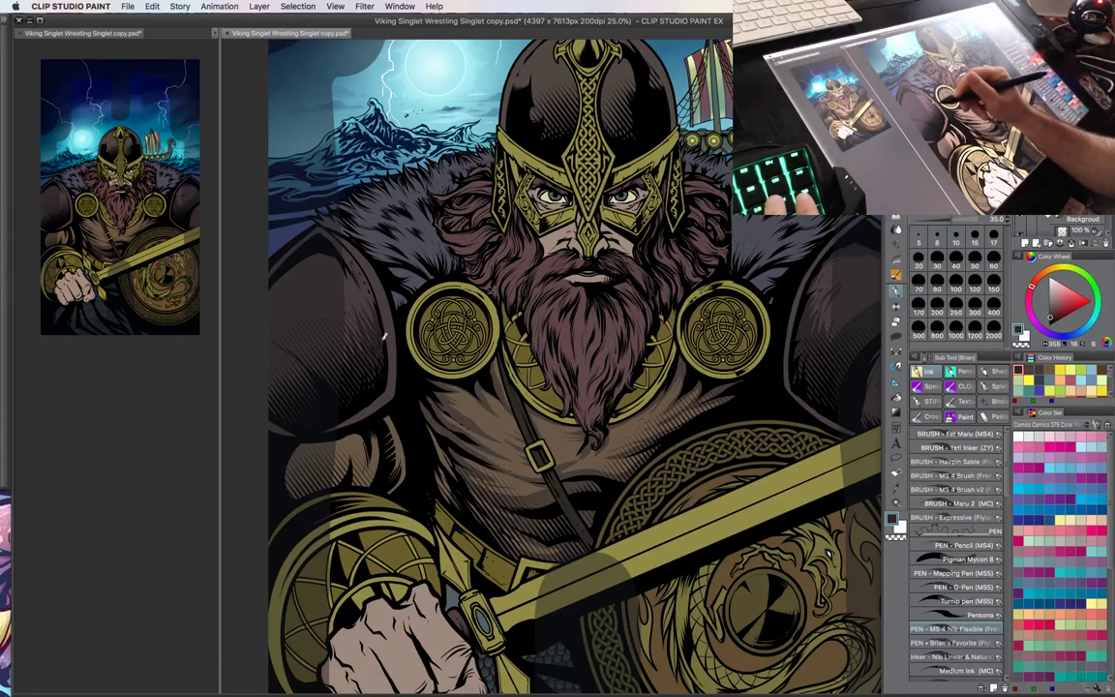
# - Paint matching near-black shading strokes along the shoulder armour above the clenched fist
pyautogui.moveTo(418, 361); pyautogui.dragTo(417, 386)
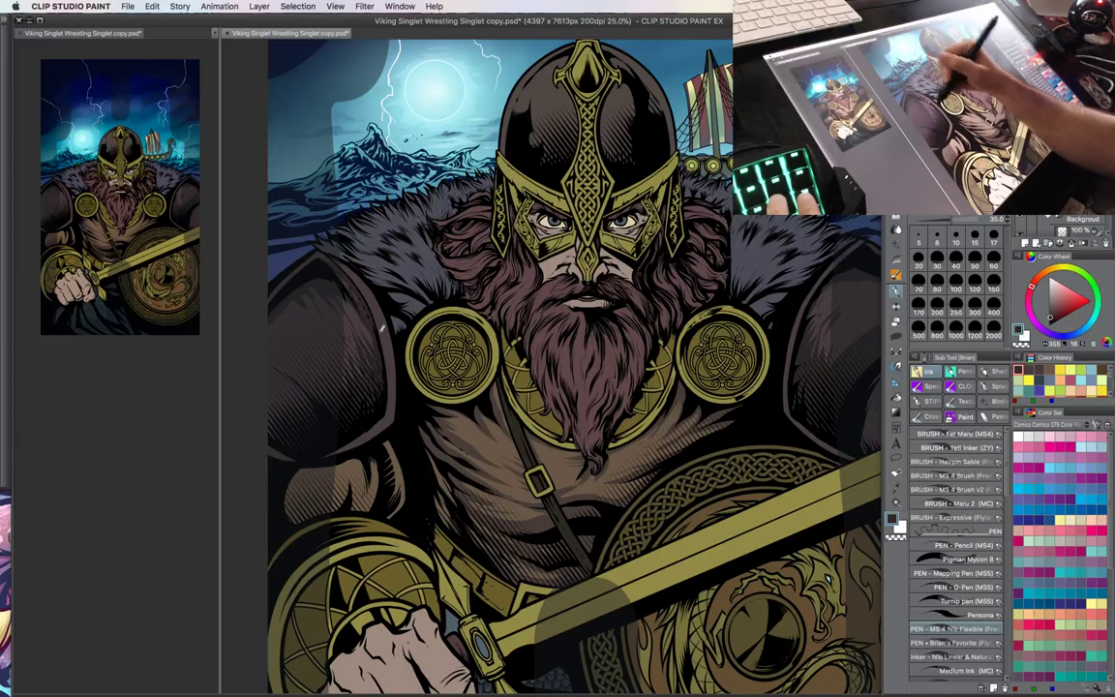
pyautogui.moveTo(388, 411); pyautogui.dragTo(377, 326)
pyautogui.moveTo(495, 484); pyautogui.dragTo(469, 420)
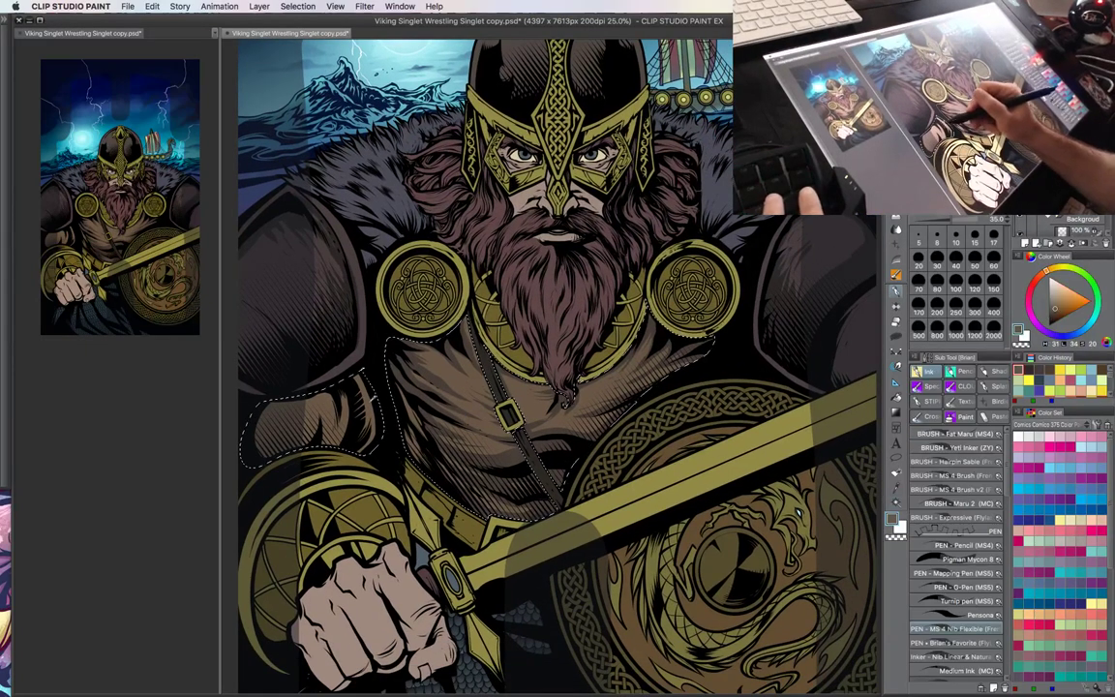
# - Hide the skin selection outline and paint reddish dark brown shadows with hue 19 on the upper arm and side of the torso
pyautogui.hotkey('ctrl', 'd')
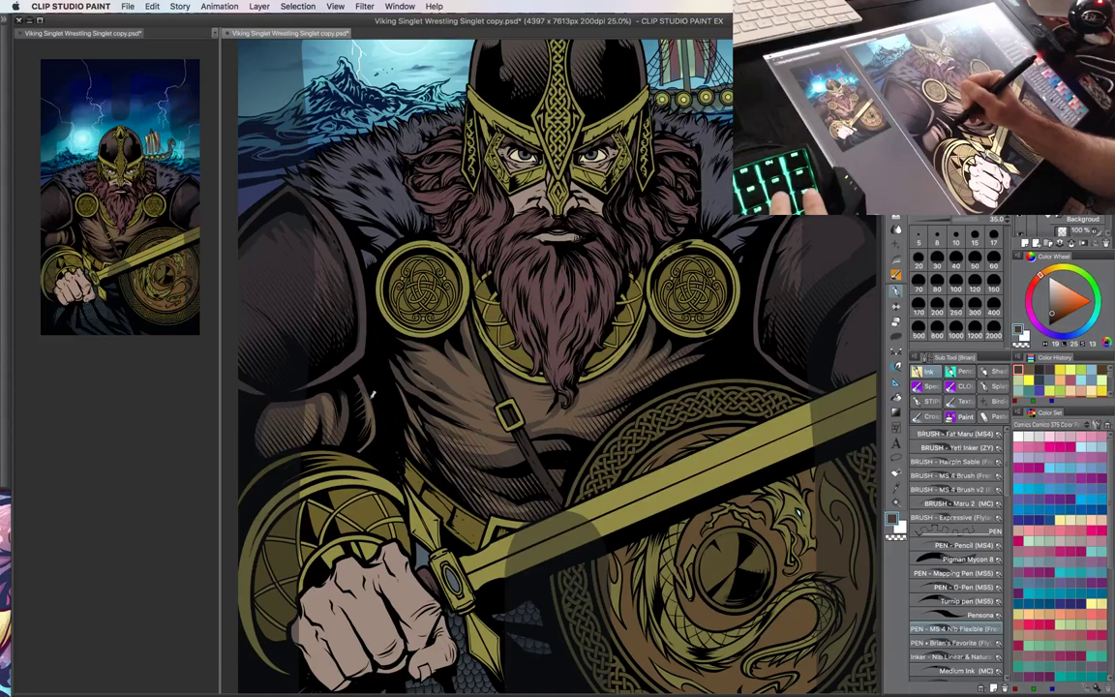
pyautogui.moveTo(417, 398); pyautogui.dragTo(485, 413)
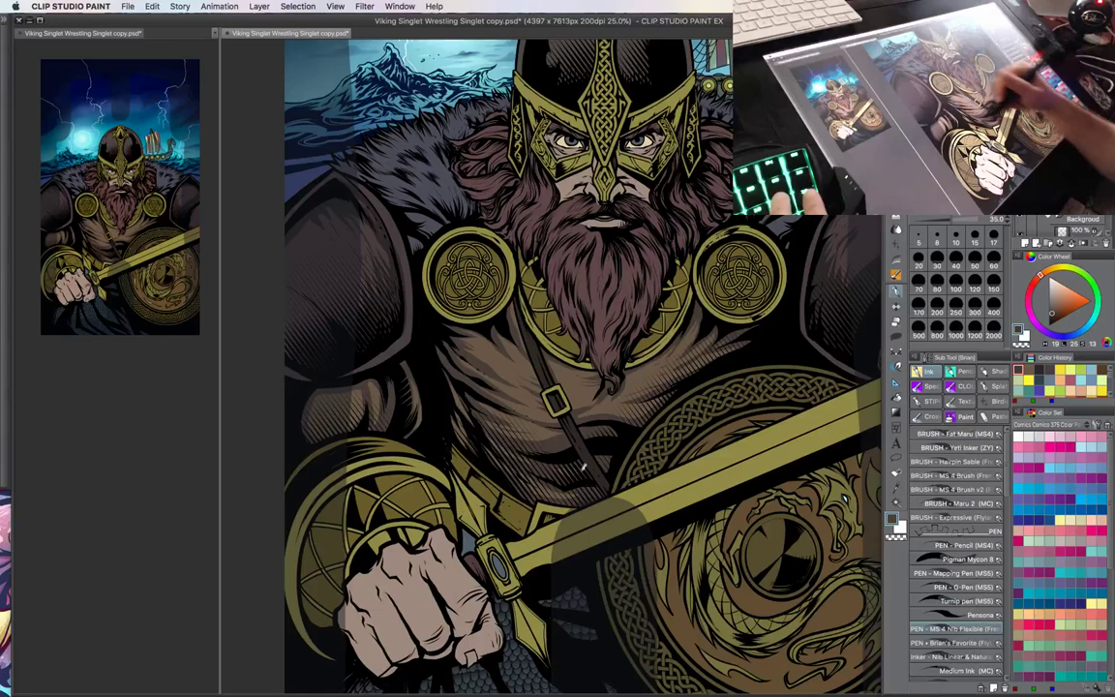
pyautogui.moveTo(619, 472); pyautogui.dragTo(586, 466)
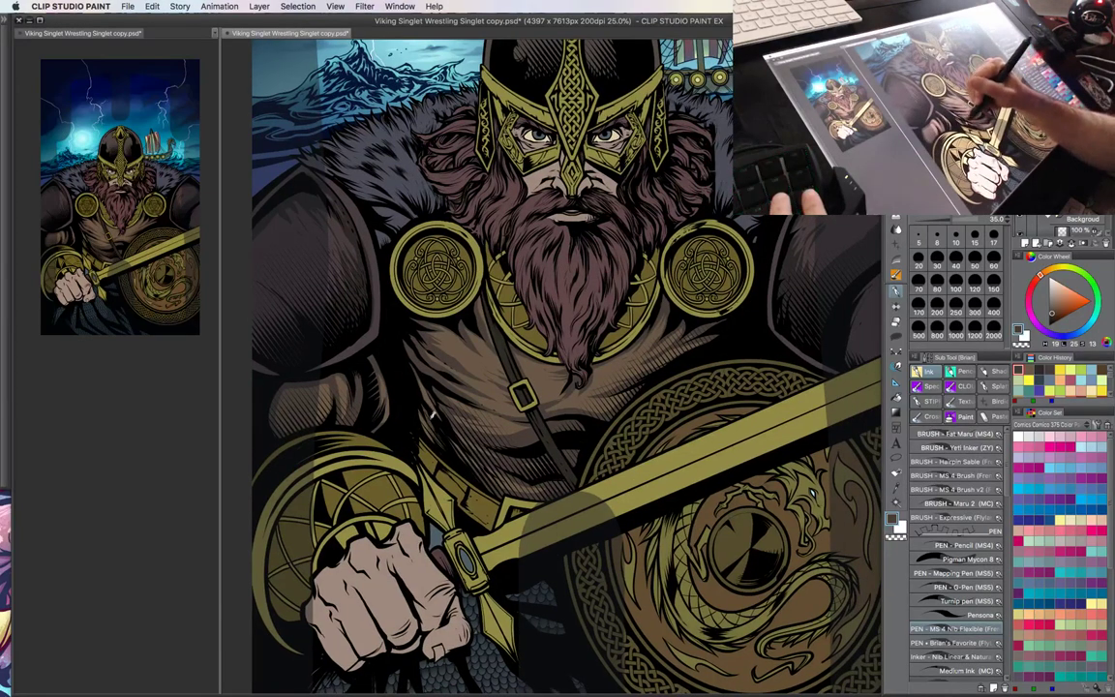
pyautogui.moveTo(548, 426); pyautogui.dragTo(579, 432)
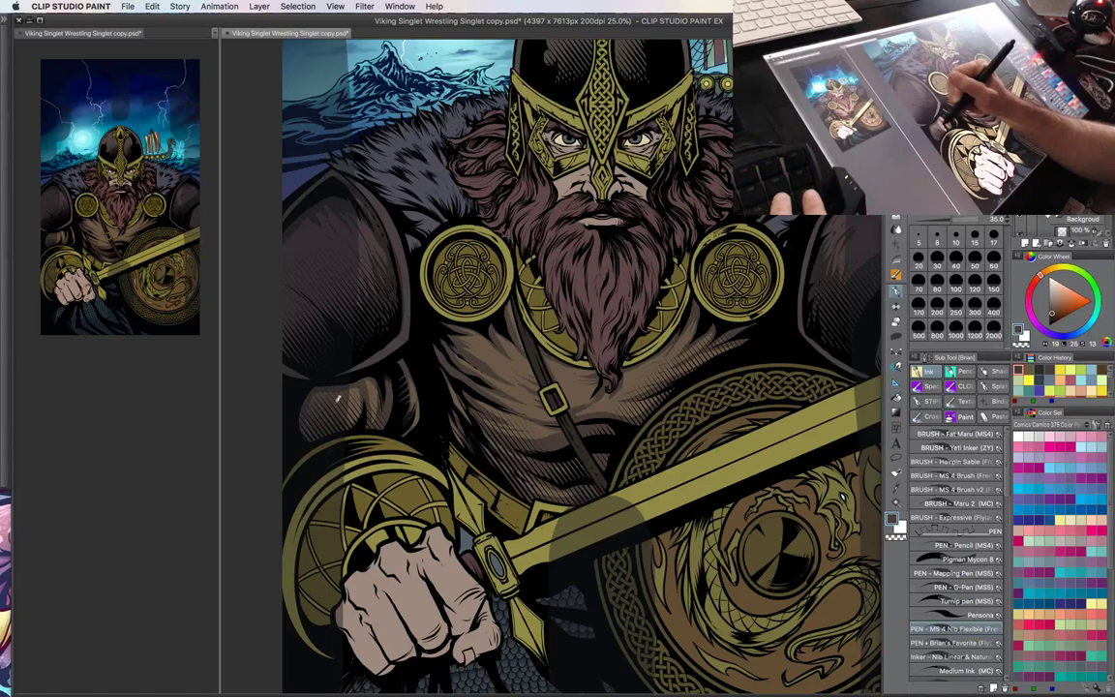
pyautogui.moveTo(536, 415); pyautogui.dragTo(565, 492)
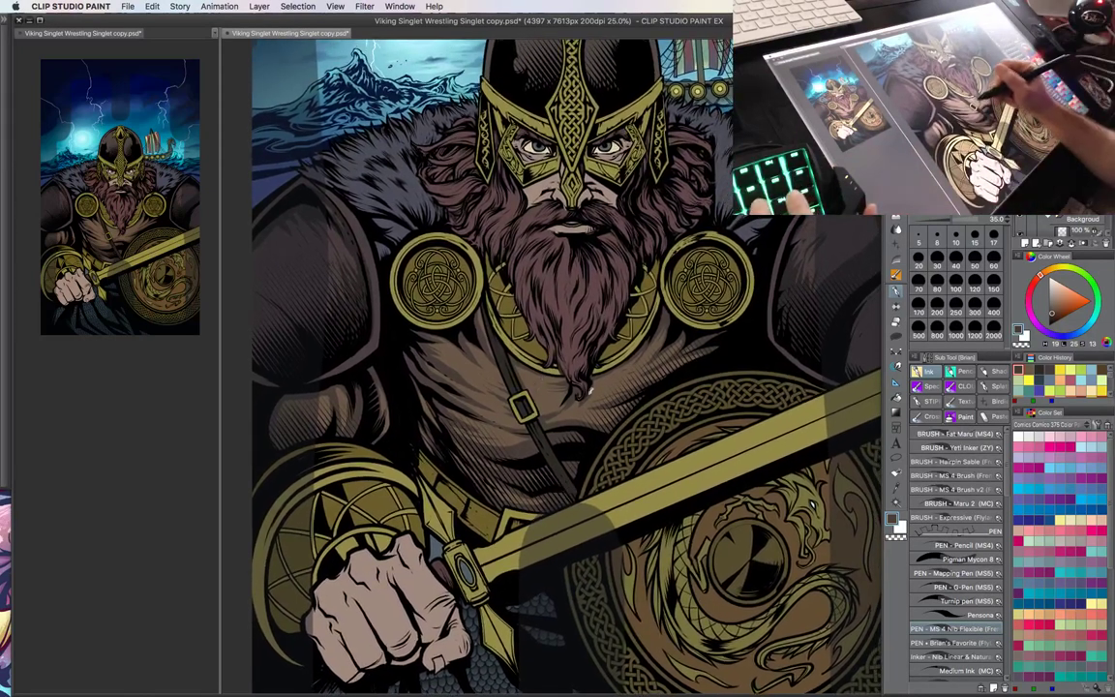
# - Select the recessed areas of the medallions, collar, bracer and belt with Auto select and choose a brown with hue 32
pyautogui.moveTo(692, 479); pyautogui.dragTo(682, 456)
pyautogui.press('w')
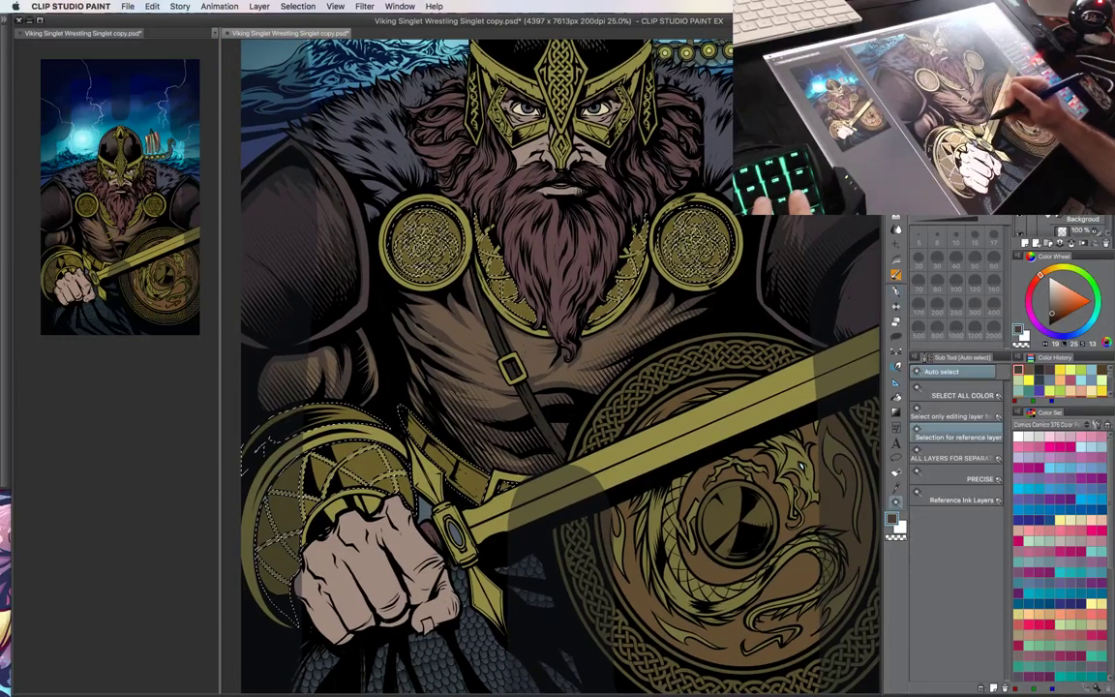
pyautogui.press('p')
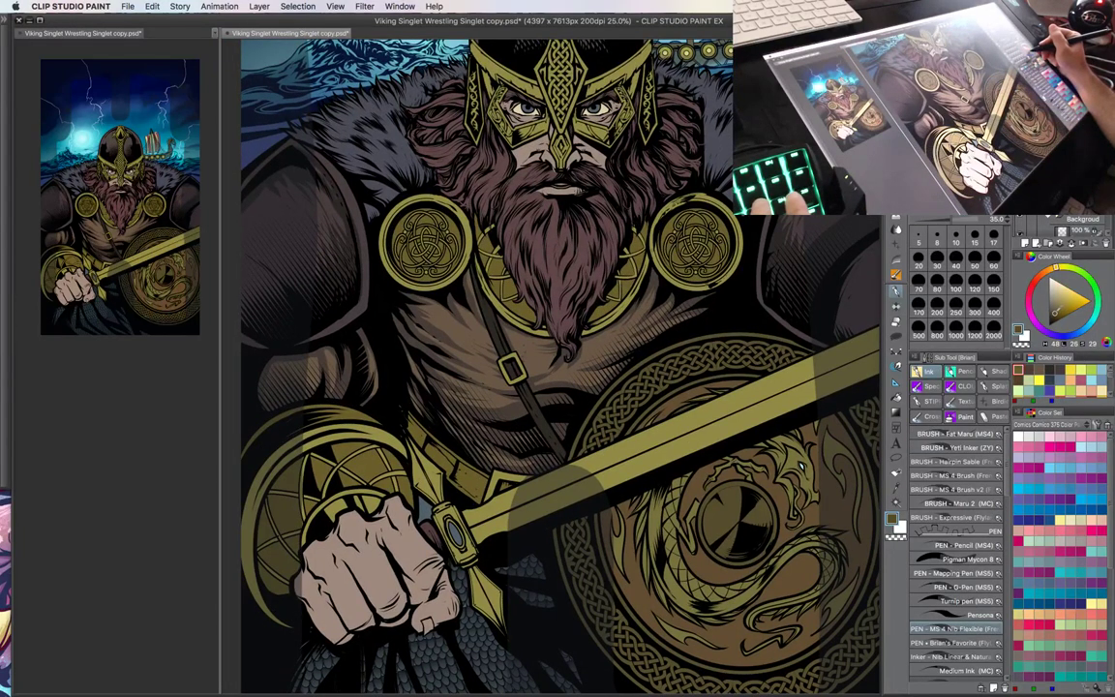
pyautogui.keyDown('alt'); pyautogui.click(606, 502); pyautogui.keyUp('alt')
pyautogui.moveTo(605, 503); pyautogui.dragTo(600, 500)
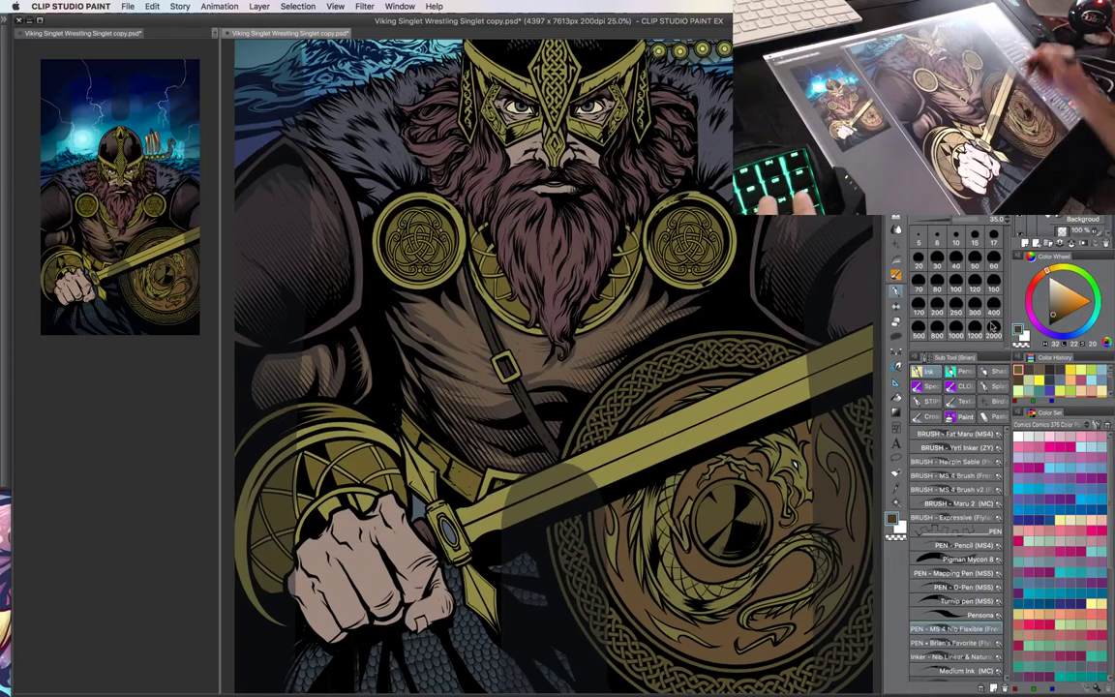
pyautogui.click(1055, 311)
# - Paint brown shadow strokes along the segments of the Viking's belt
pyautogui.moveTo(476, 478); pyautogui.dragTo(489, 471)
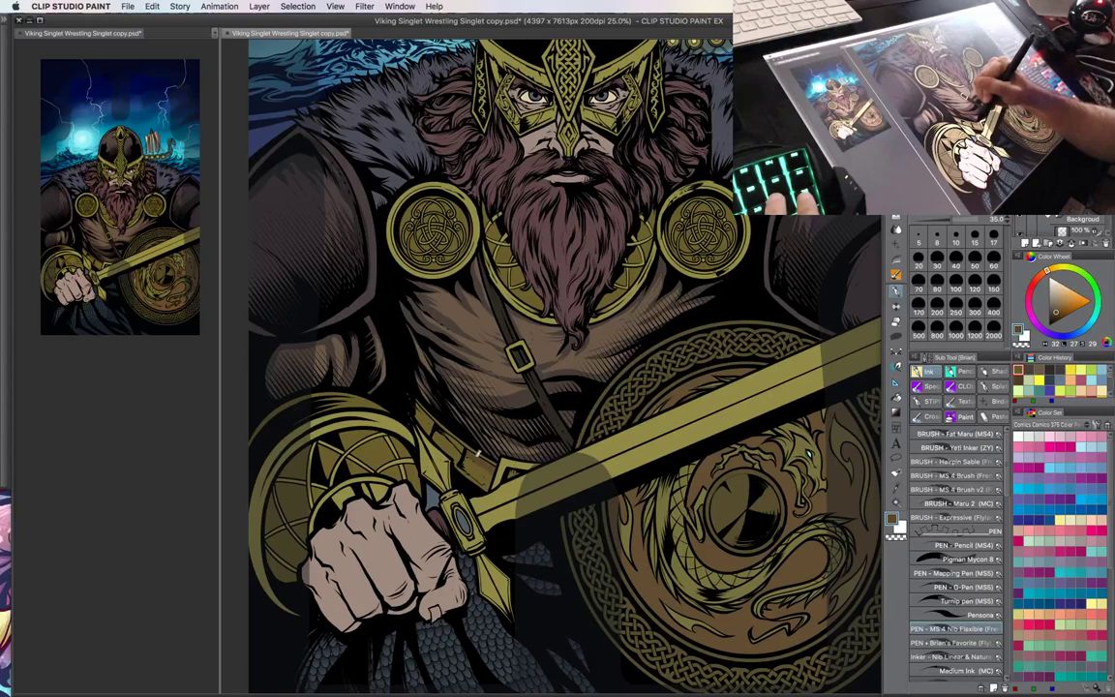
pyautogui.moveTo(482, 465); pyautogui.dragTo(475, 464)
pyautogui.moveTo(434, 424)
pyautogui.mouseDown()
pyautogui.moveTo(444, 431)
pyautogui.moveTo(432, 435)
pyautogui.mouseUp()
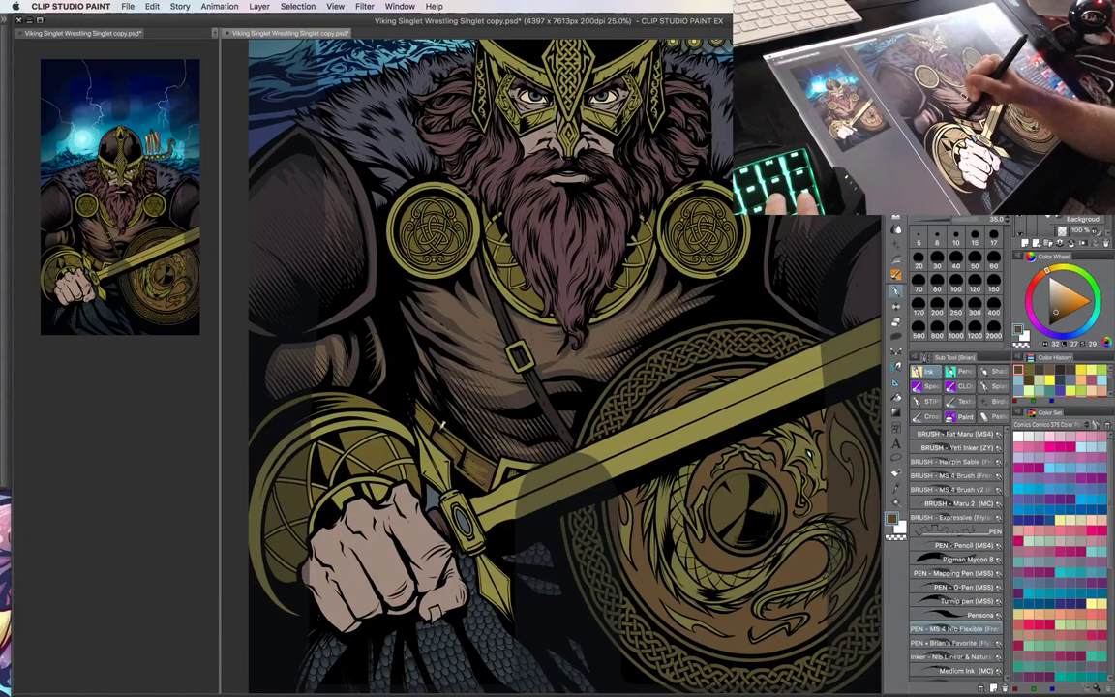
pyautogui.moveTo(482, 386); pyautogui.dragTo(526, 382)
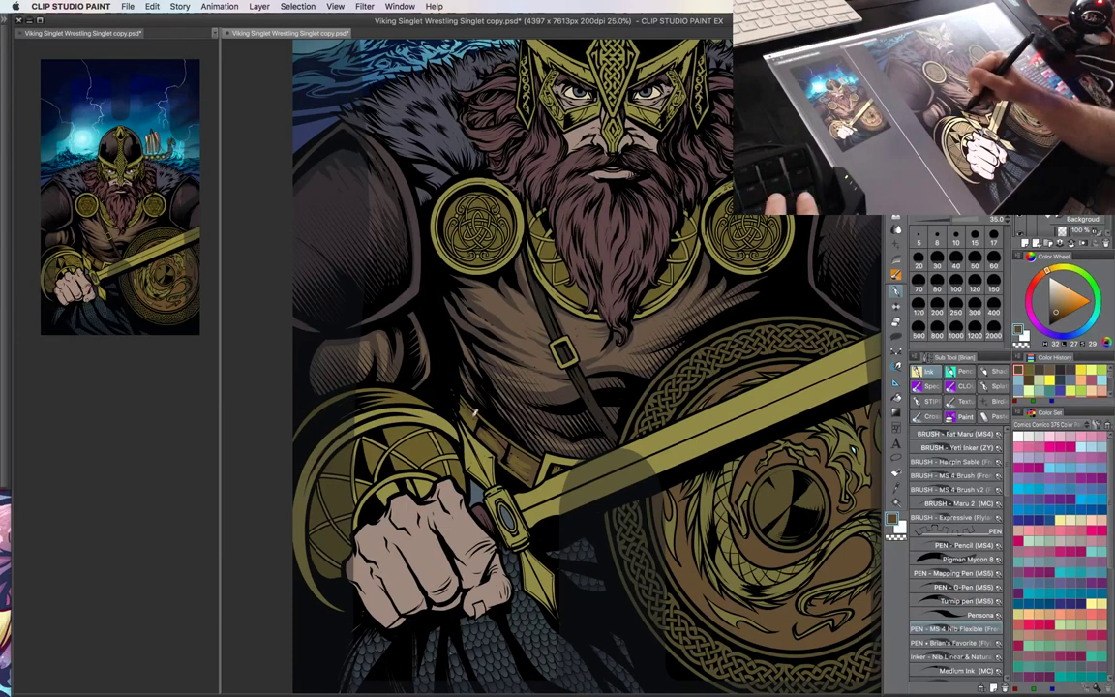
# - Paint brown shadows inside the lattice panels of the bracer behind the clenched fist
pyautogui.moveTo(626, 411)
pyautogui.mouseDown()
pyautogui.moveTo(607, 353)
pyautogui.moveTo(641, 411)
pyautogui.mouseUp()
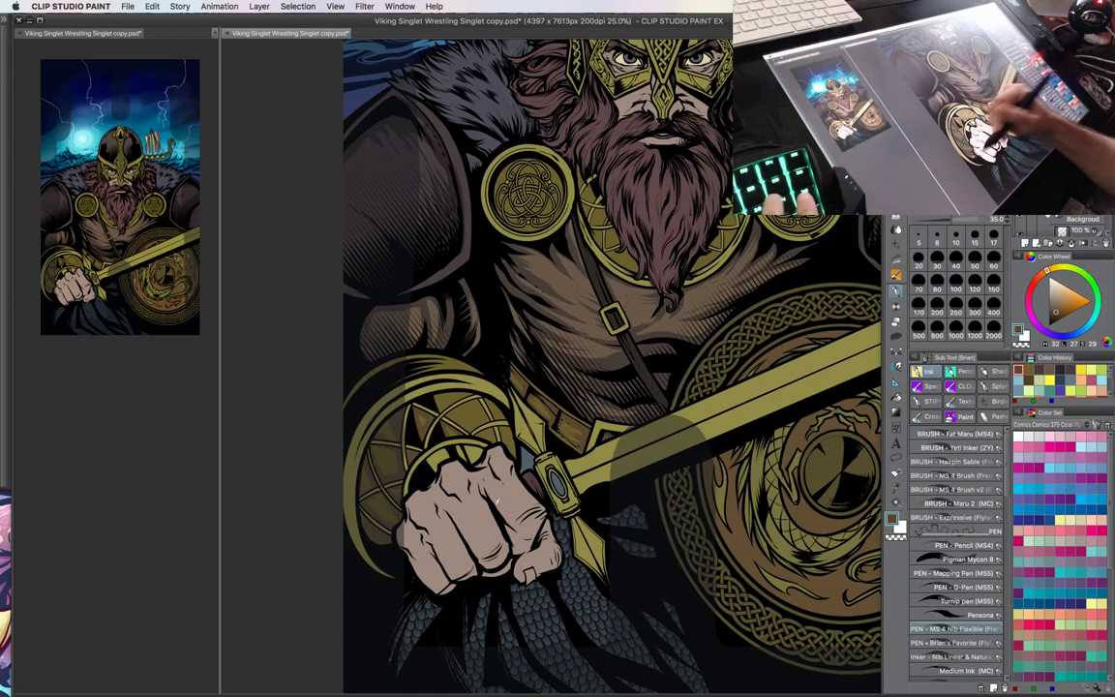
pyautogui.hotkey('ctrl', '-')
pyautogui.moveTo(564, 505); pyautogui.dragTo(561, 508)
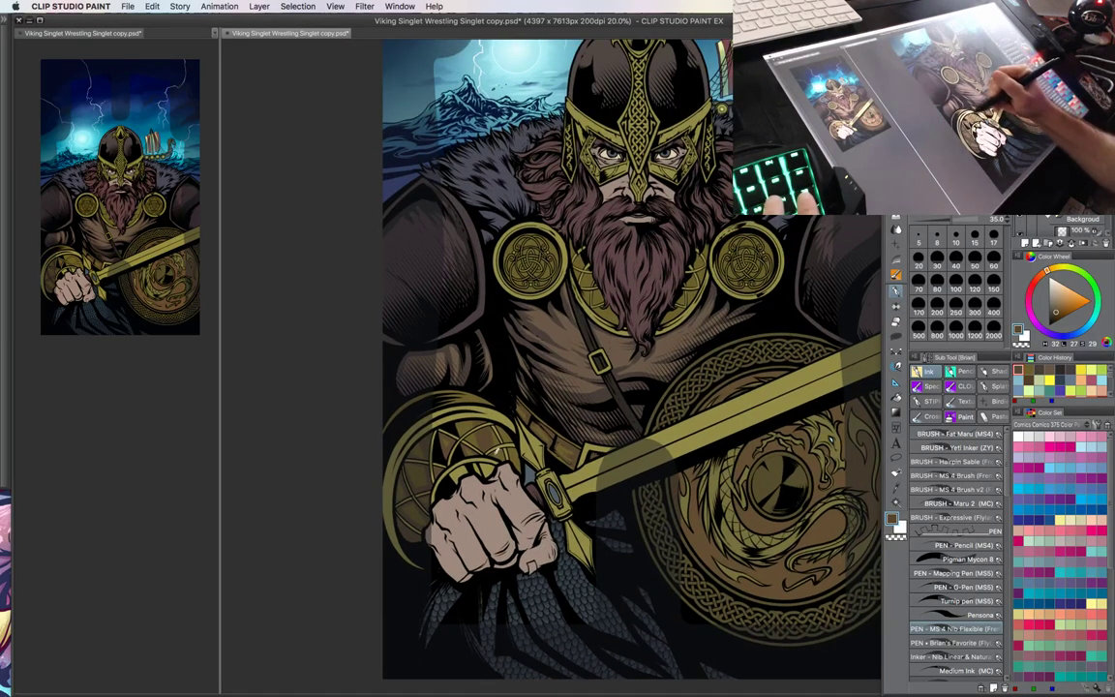
pyautogui.moveTo(634, 496); pyautogui.dragTo(531, 516)
# - Select the gold metal areas with Auto select, choose a golden brown with hue 41 for the pen, and hide the selection outline
pyautogui.press('w')
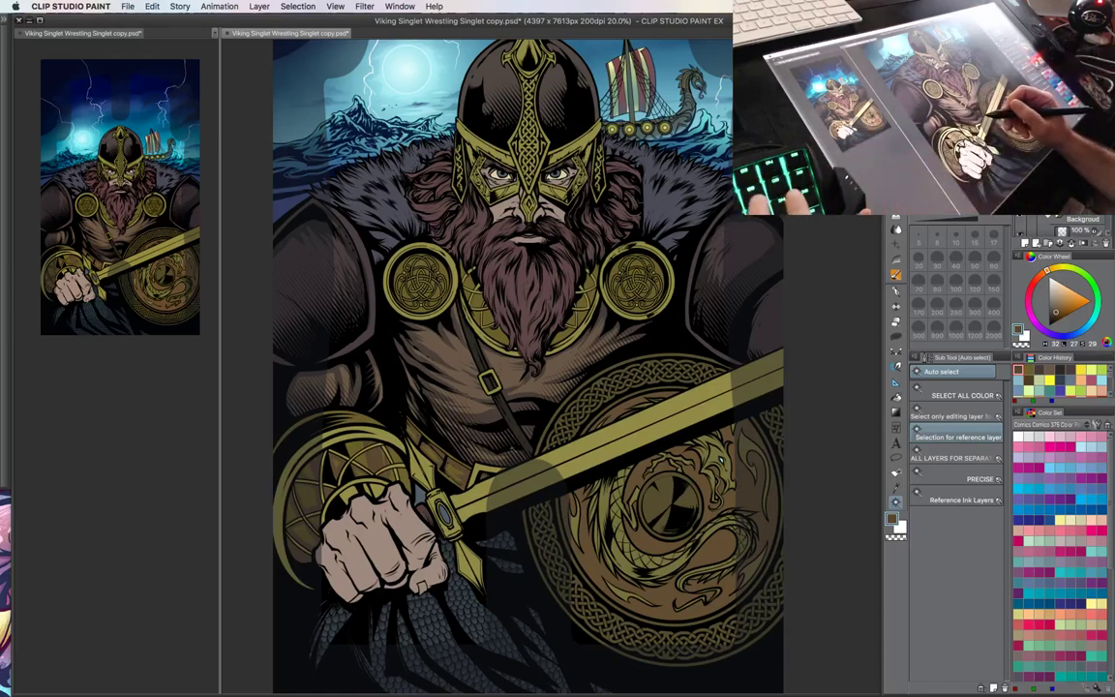
pyautogui.moveTo(491, 479); pyautogui.dragTo(619, 425)
pyautogui.press('super+plus')
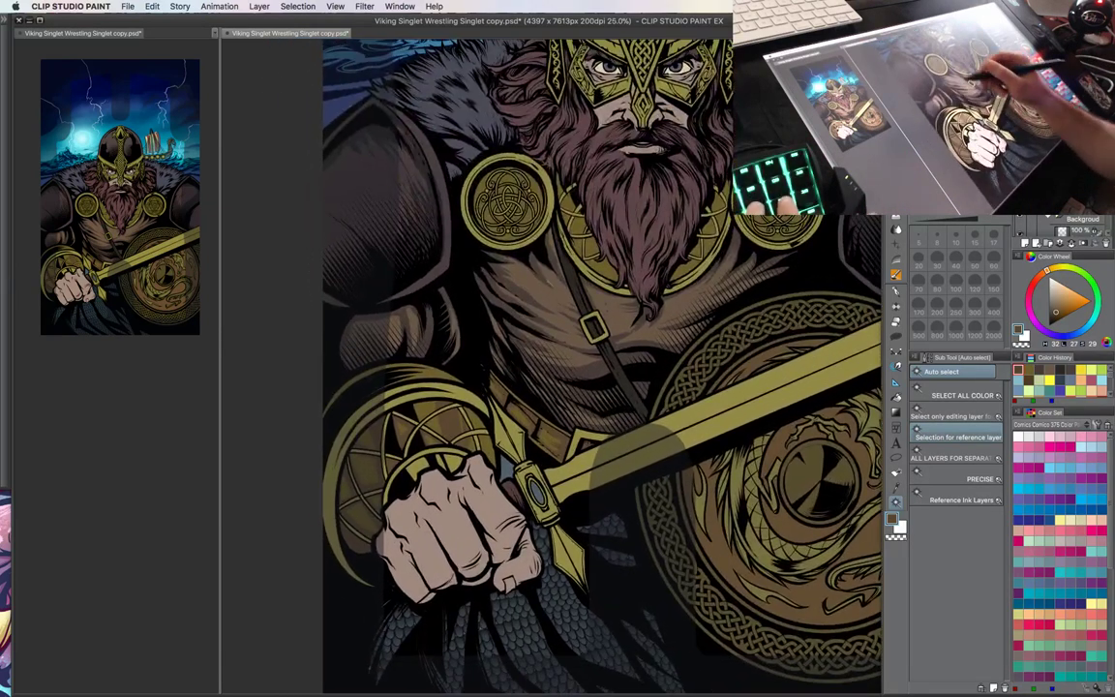
pyautogui.moveTo(569, 333); pyautogui.dragTo(560, 373)
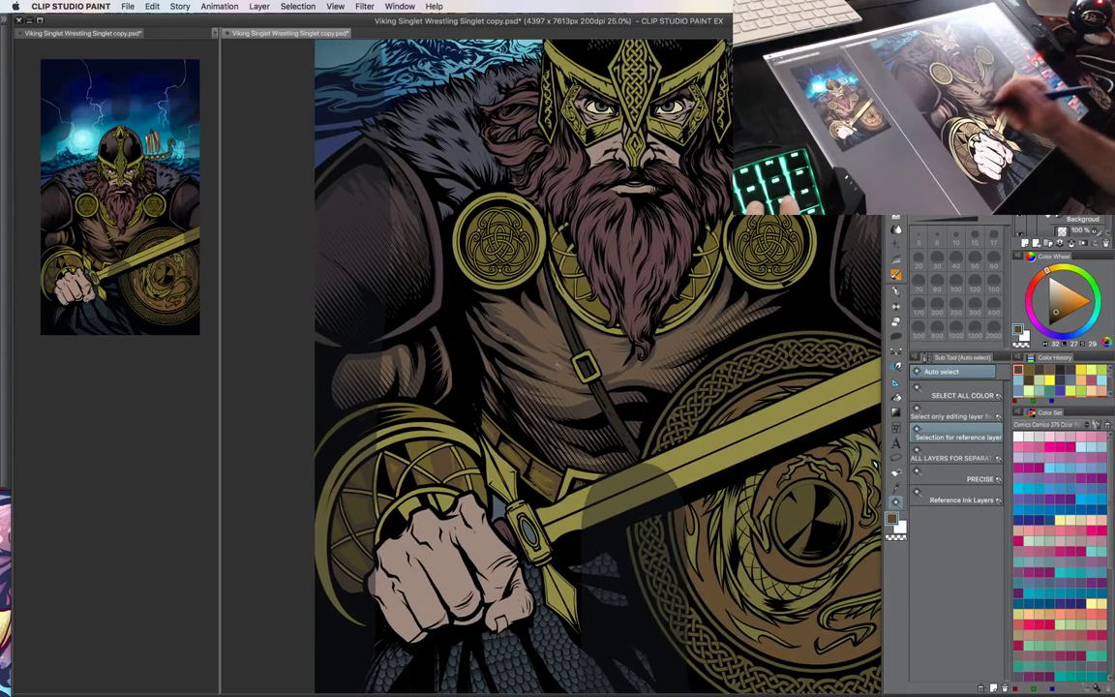
pyautogui.click(499, 474)
pyautogui.press('p')
pyautogui.moveTo(612, 349); pyautogui.dragTo(605, 416)
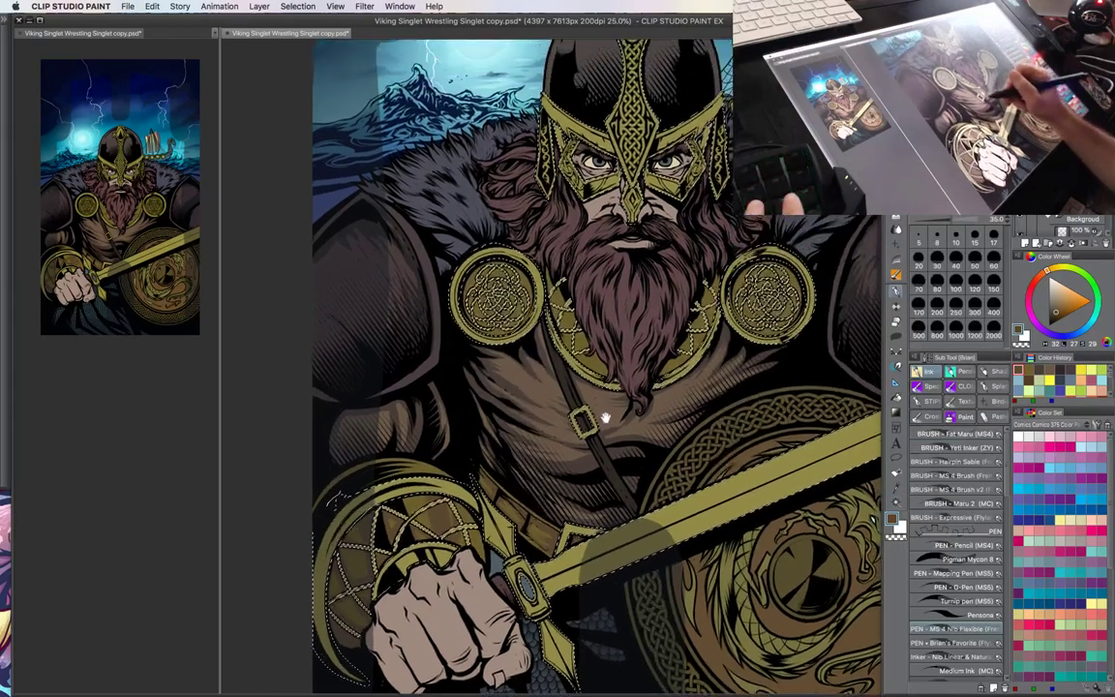
pyautogui.moveTo(615, 479); pyautogui.dragTo(614, 420)
pyautogui.hotkey('ctrl', '+')
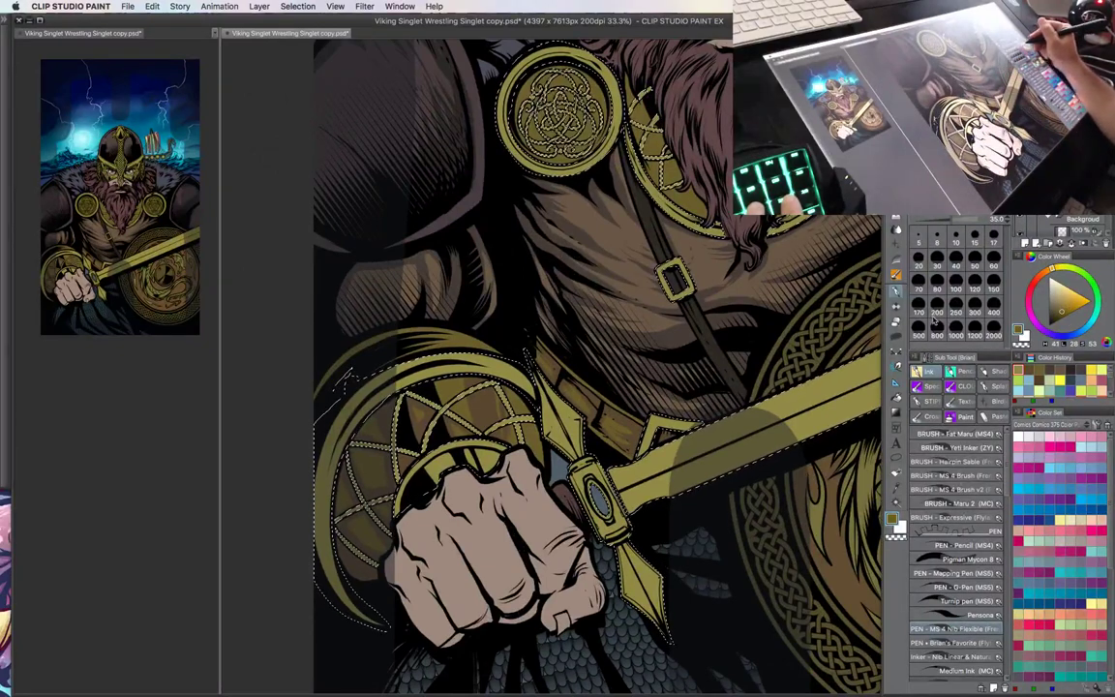
pyautogui.moveTo(618, 460); pyautogui.dragTo(669, 441)
pyautogui.press('super+d')
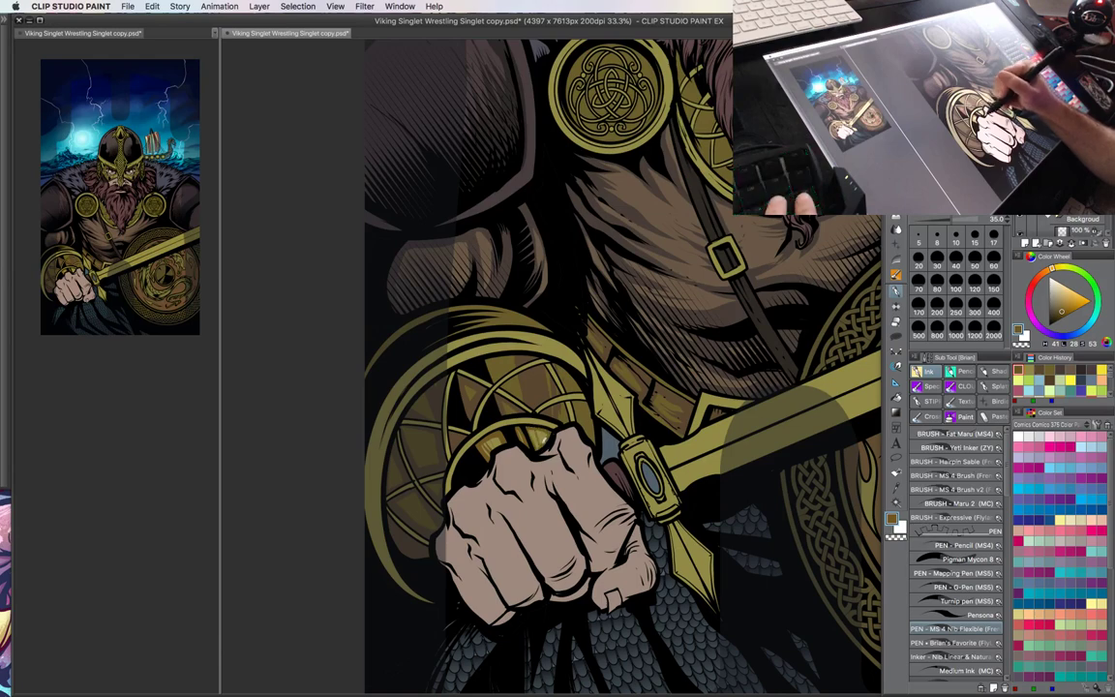
# - Paint golden brown shadows on the gold lattice and curved rims of the bracer behind the fist
pyautogui.moveTo(493, 370); pyautogui.dragTo(542, 376)
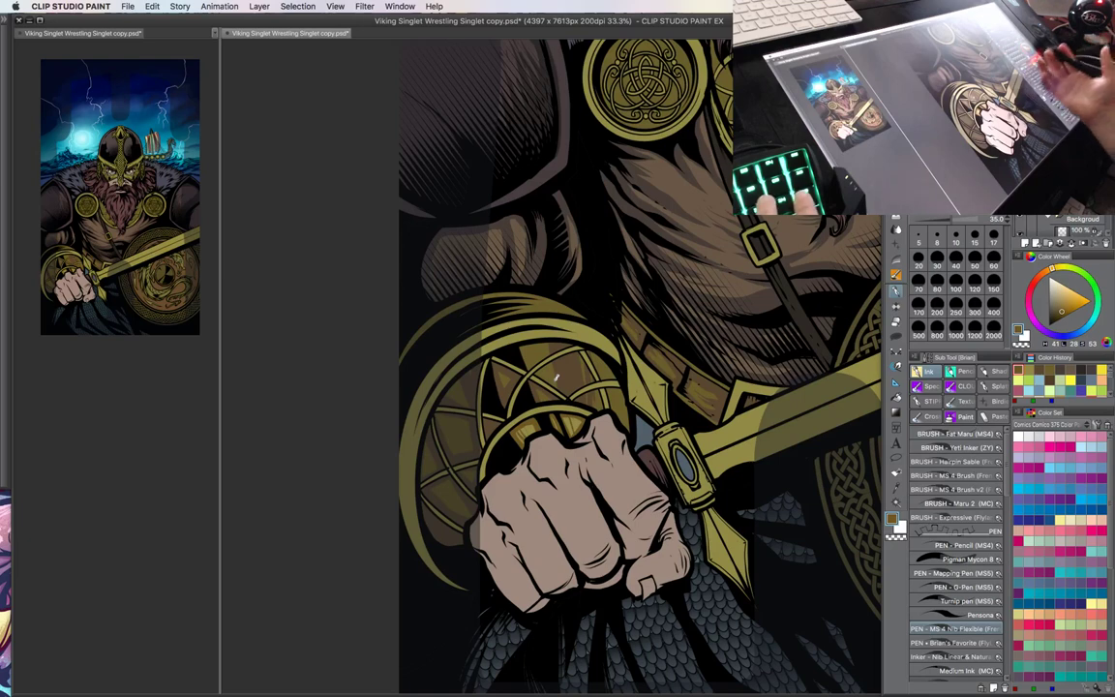
pyautogui.moveTo(388, 371)
pyautogui.mouseDown()
pyautogui.moveTo(412, 329)
pyautogui.moveTo(472, 299)
pyautogui.moveTo(525, 297)
pyautogui.moveTo(559, 327)
pyautogui.mouseUp()
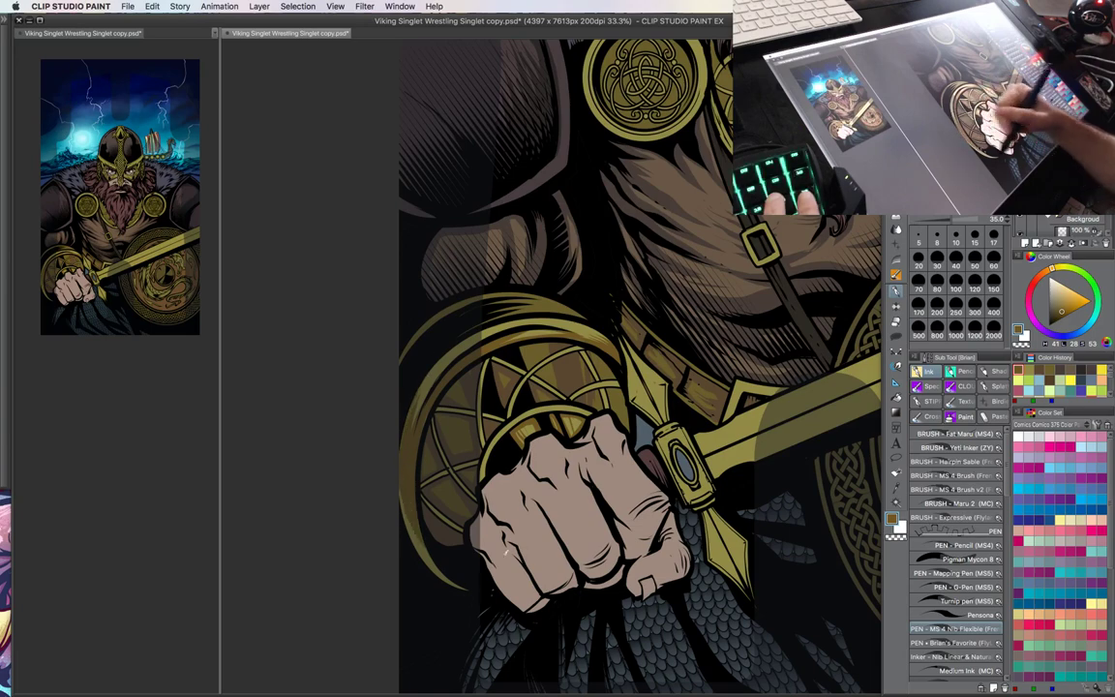
pyautogui.moveTo(578, 329); pyautogui.dragTo(478, 308)
# - Reduce the brush size to 20 and paint golden brown shadows on both points and the centre of the sword's crossguard
pyautogui.press('[')
pyautogui.press('[')
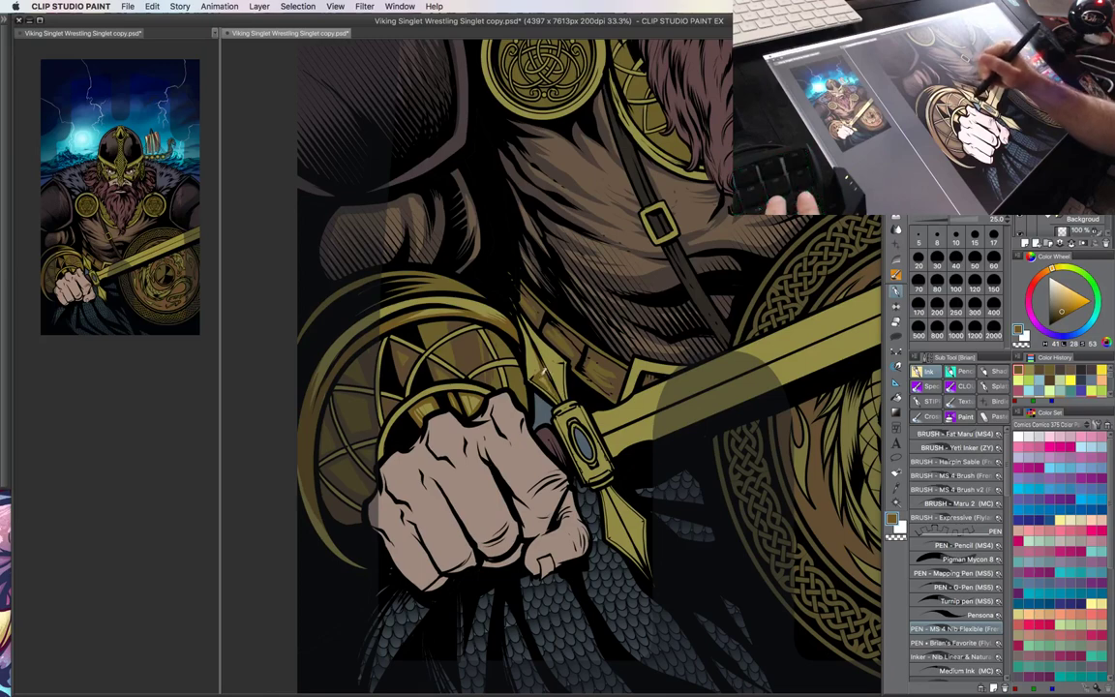
pyautogui.press('[')
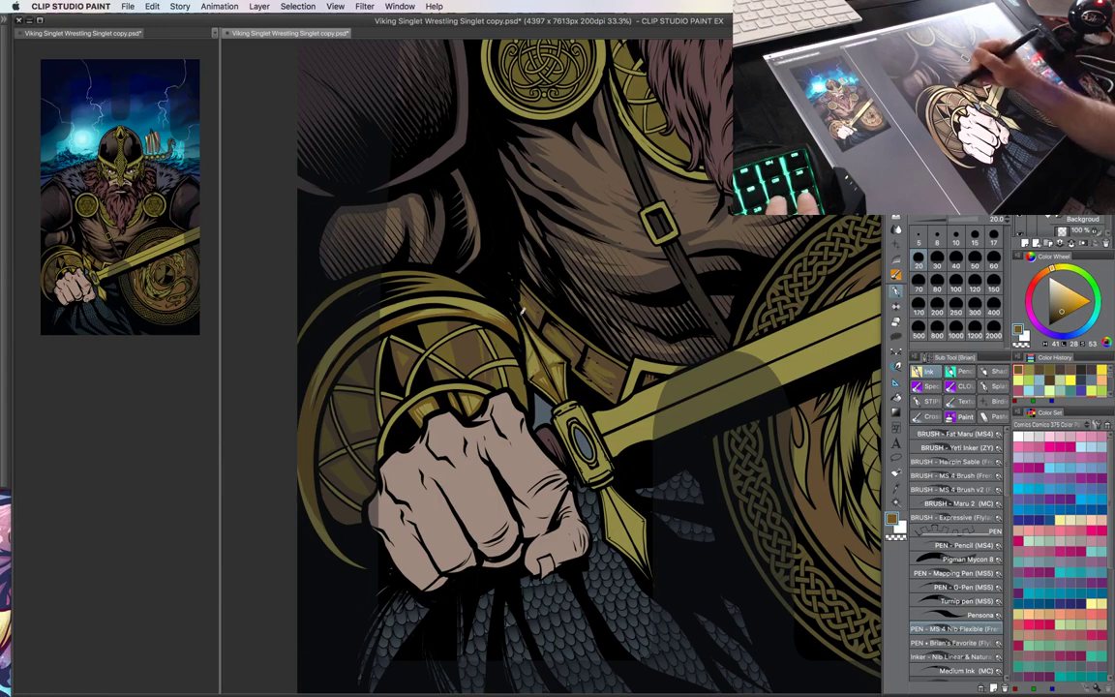
pyautogui.moveTo(666, 463); pyautogui.dragTo(626, 364)
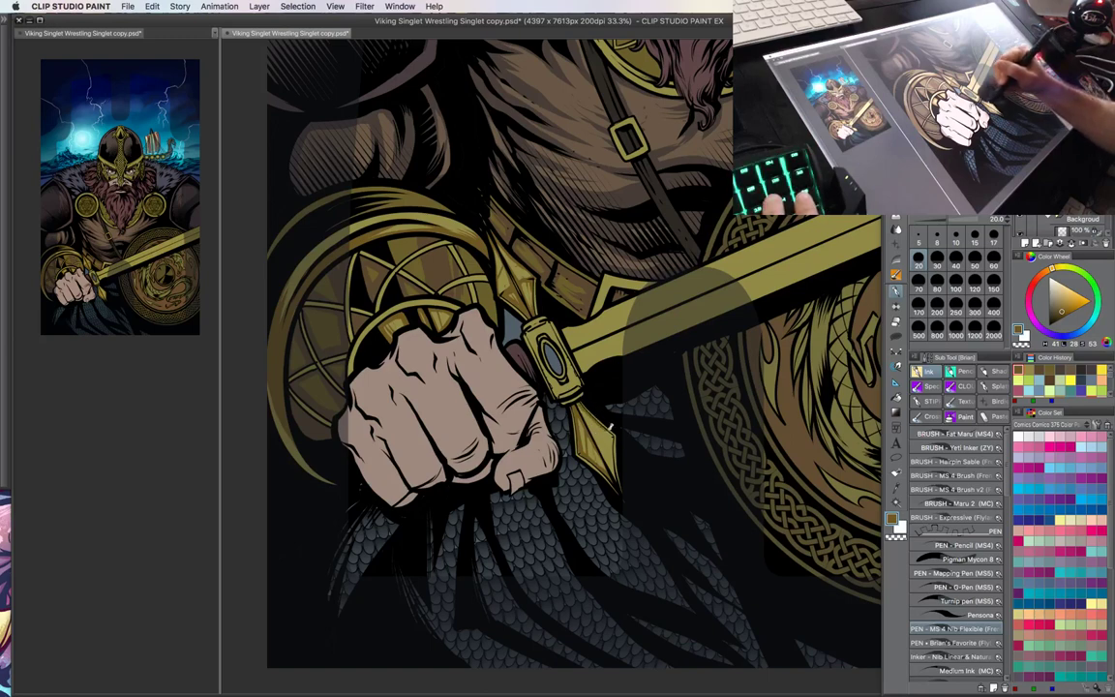
pyautogui.moveTo(556, 432); pyautogui.dragTo(523, 361)
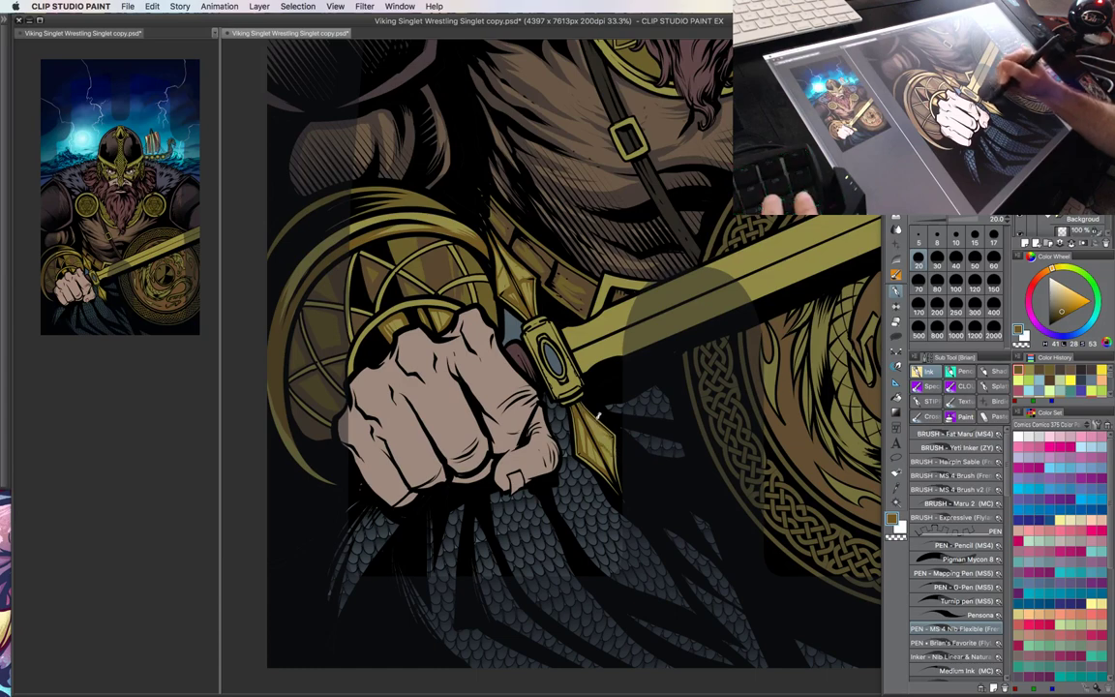
pyautogui.moveTo(669, 430); pyautogui.dragTo(659, 477)
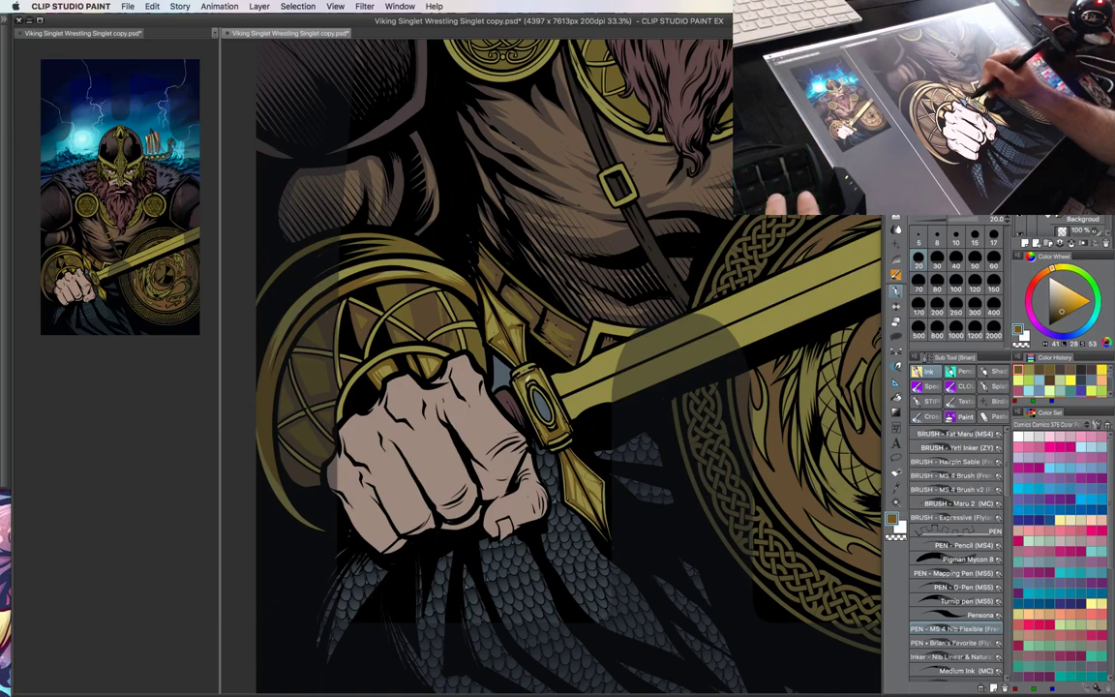
pyautogui.moveTo(650, 448); pyautogui.dragTo(602, 473)
pyautogui.moveTo(646, 429); pyautogui.dragTo(611, 468)
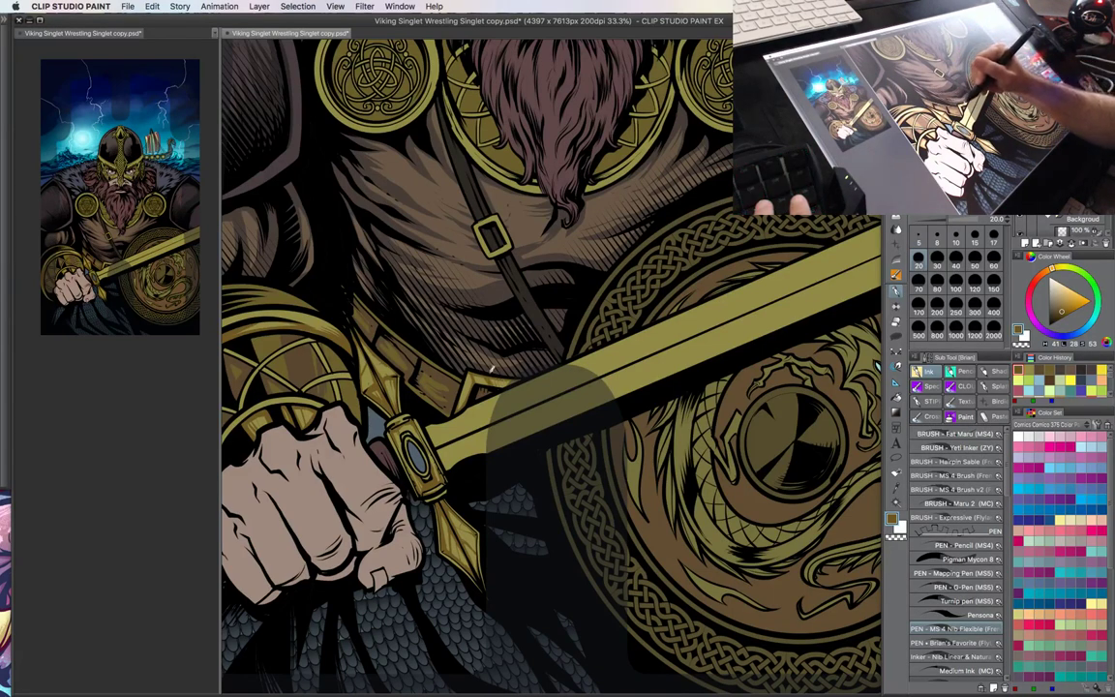
# - Paint golden brown shadows along the lower half of the sword blade, with slanted reflection strokes across it
pyautogui.moveTo(607, 480)
pyautogui.mouseDown()
pyautogui.moveTo(631, 488)
pyautogui.moveTo(606, 462)
pyautogui.moveTo(598, 481)
pyautogui.mouseUp()
pyautogui.keyDown('alt'); pyautogui.click(648, 471); pyautogui.keyUp('alt')
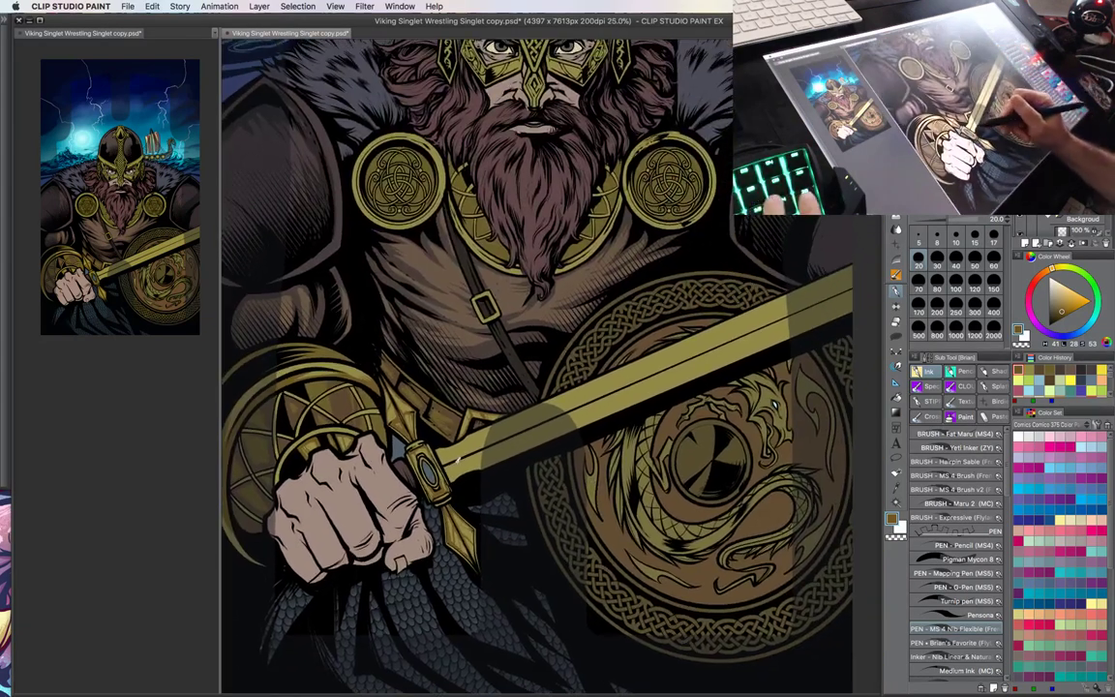
pyautogui.moveTo(402, 422); pyautogui.dragTo(564, 346)
pyautogui.moveTo(625, 387); pyautogui.dragTo(602, 409)
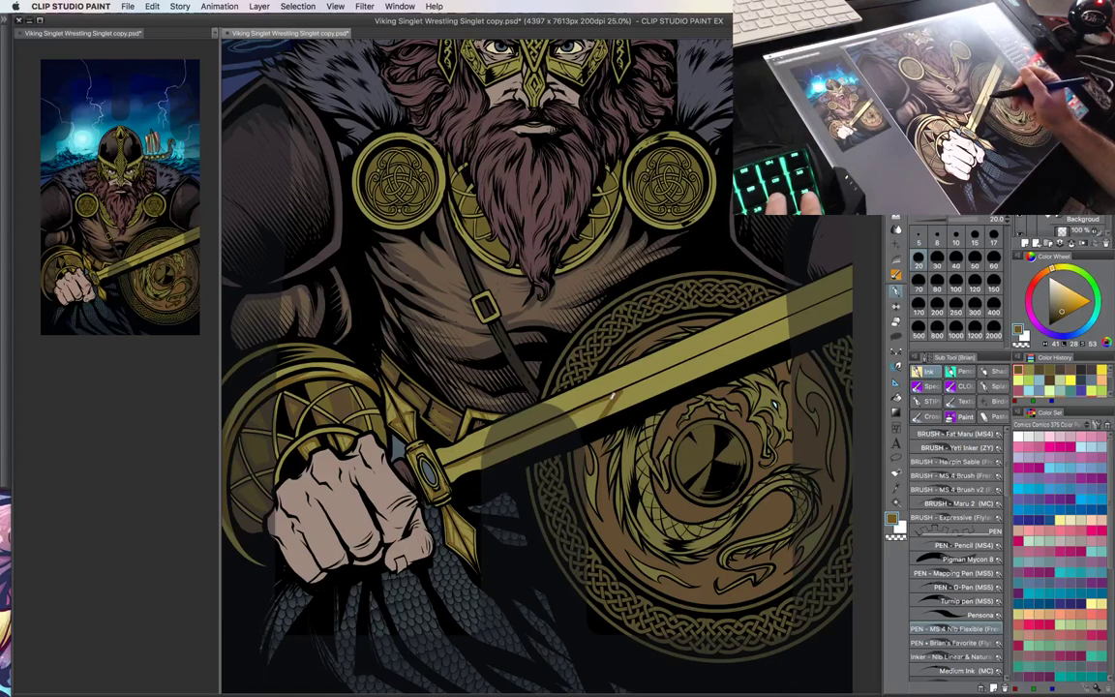
pyautogui.moveTo(547, 356)
pyautogui.mouseDown()
pyautogui.moveTo(478, 417)
pyautogui.moveTo(461, 473)
pyautogui.mouseUp()
pyautogui.press('u')
pyautogui.press('p')
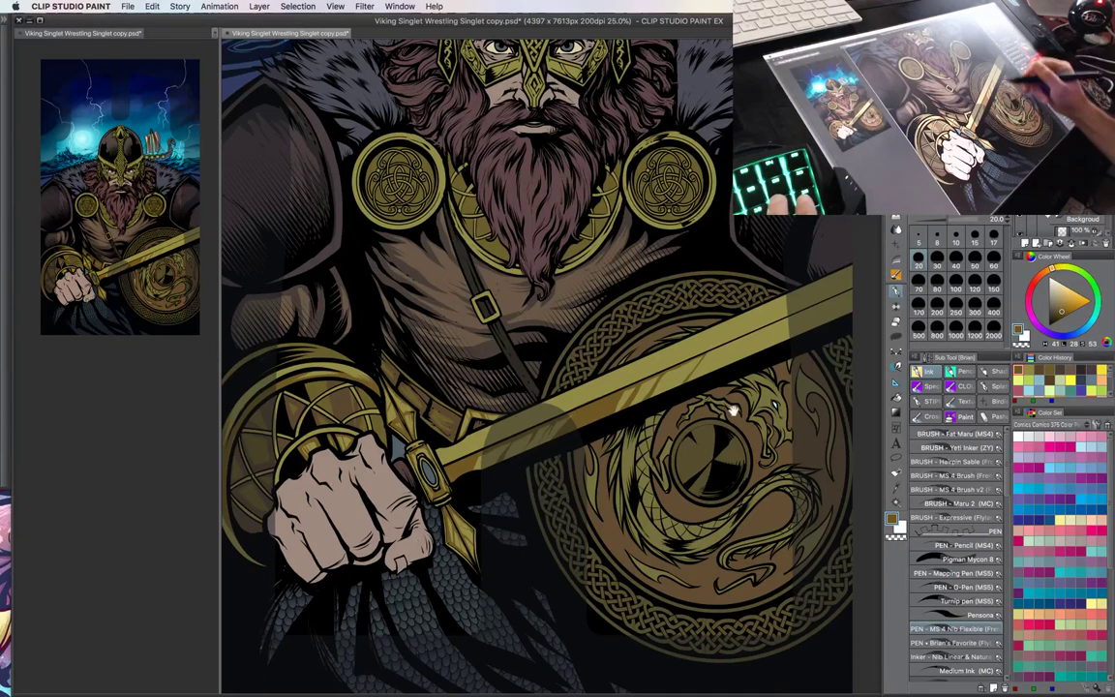
pyautogui.moveTo(733, 412); pyautogui.dragTo(661, 445)
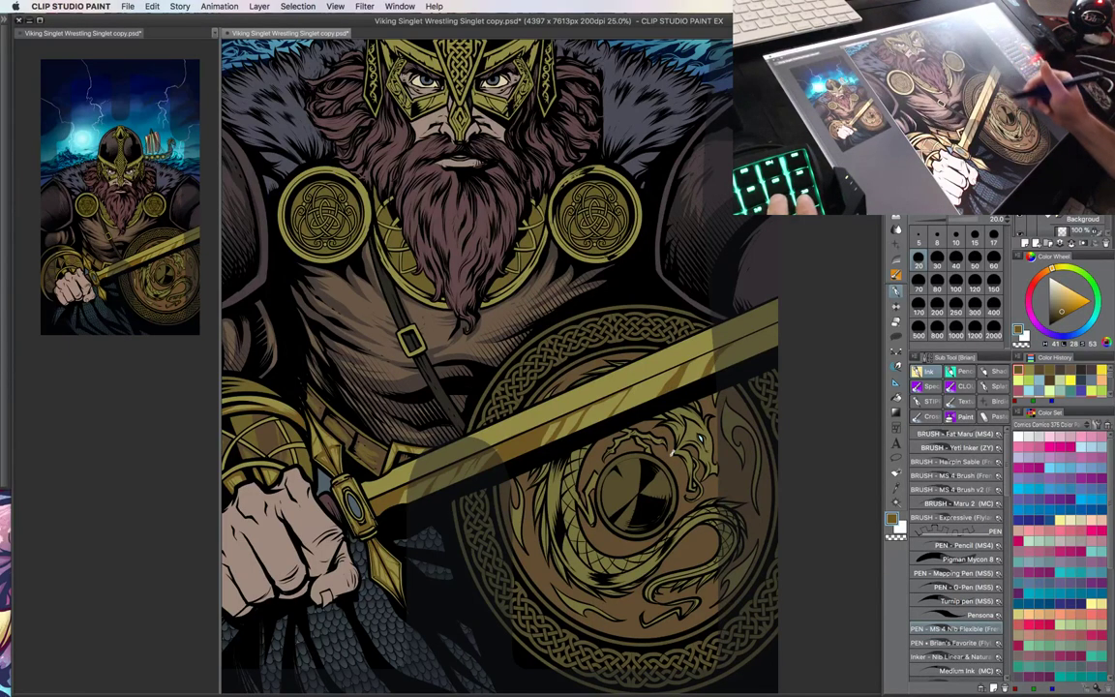
pyautogui.moveTo(673, 451); pyautogui.dragTo(711, 451)
# - Select the gold trim of the helmet, medallions and collar with Auto select
pyautogui.press('super+minus')
pyautogui.press('super+minus')
pyautogui.press('super+minus')
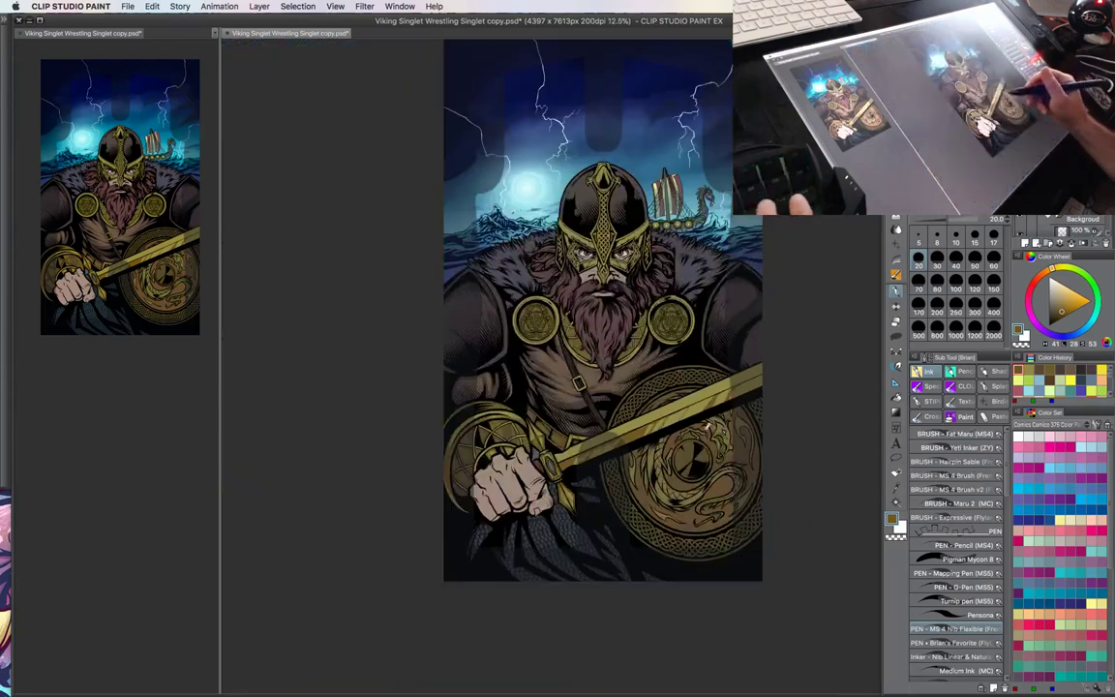
pyautogui.scroll(2, 682, 416)
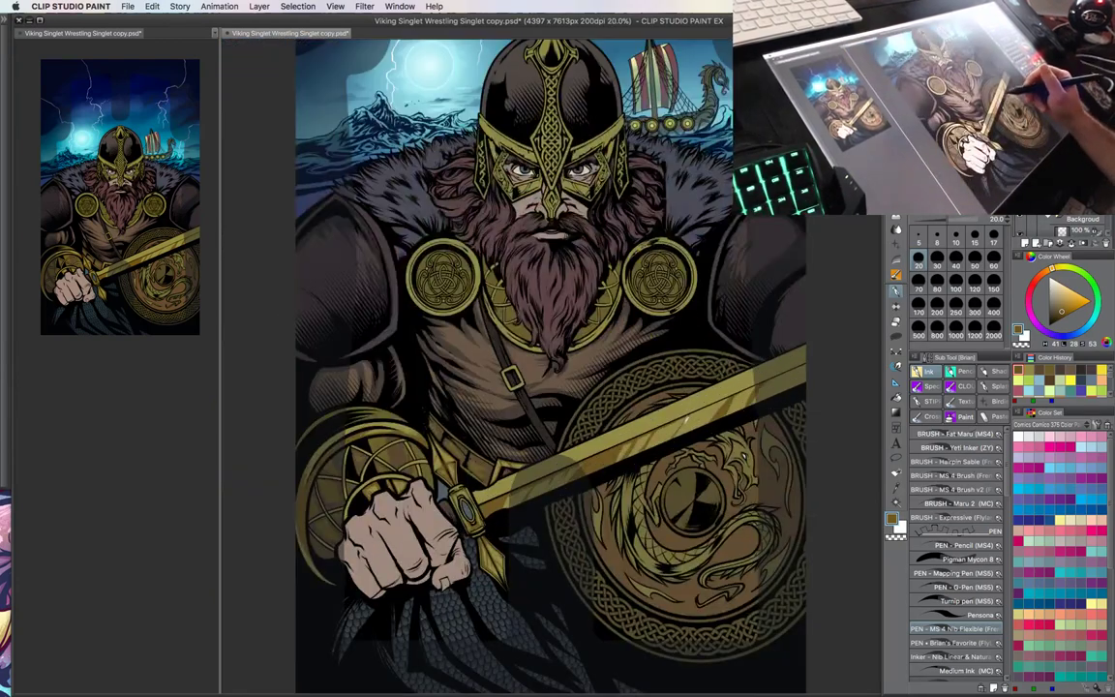
pyautogui.moveTo(692, 378); pyautogui.dragTo(684, 443)
pyautogui.scroll(1, 684, 445)
pyautogui.moveTo(619, 383); pyautogui.dragTo(673, 396)
pyautogui.scroll(1, 649, 416)
pyautogui.press('w')
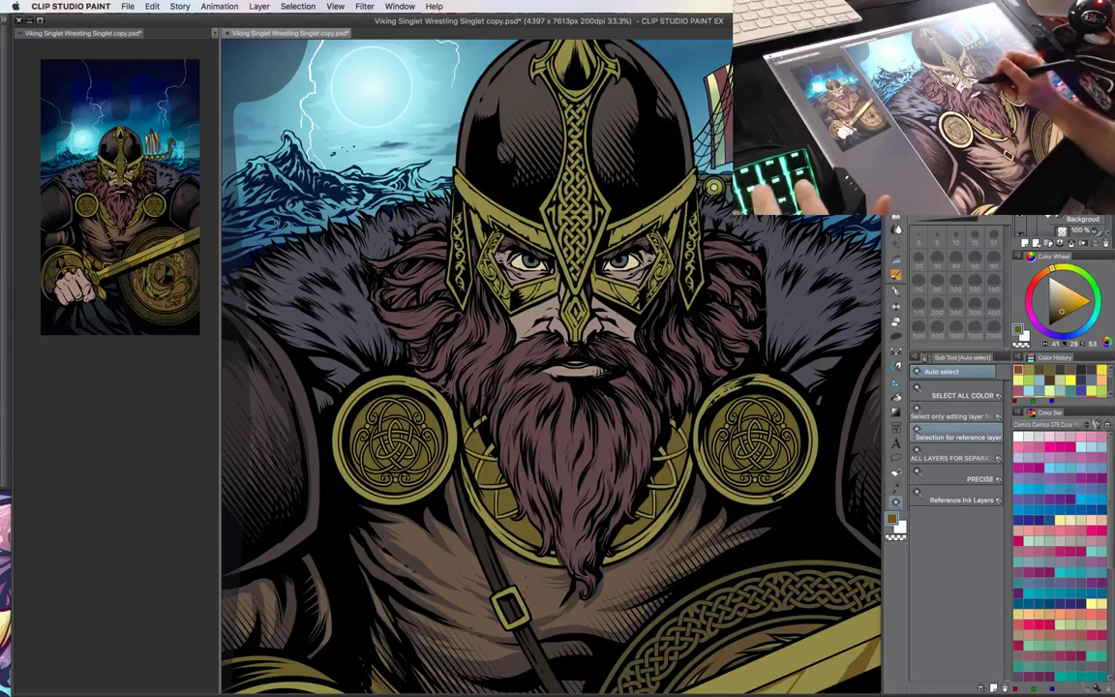
pyautogui.moveTo(546, 302); pyautogui.dragTo(603, 335)
pyautogui.click(617, 253)
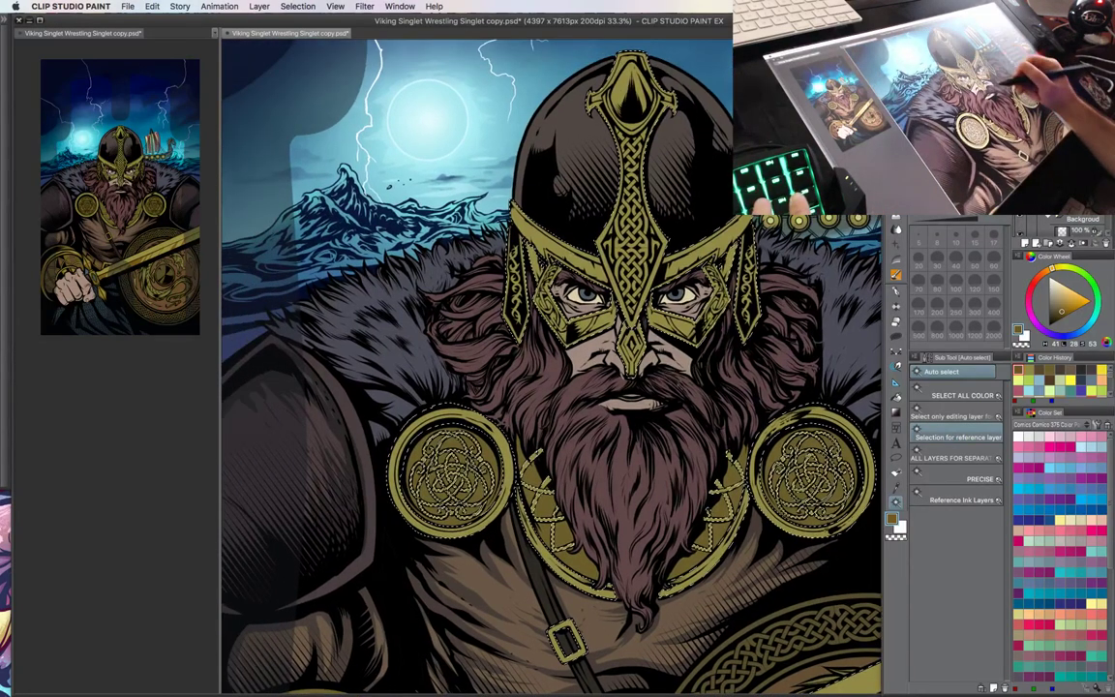
# - Hide the selection outline, choose a brown with hue 39 for the pen and reduce the brush size to 15
pyautogui.press('p')
pyautogui.click(1061, 305)
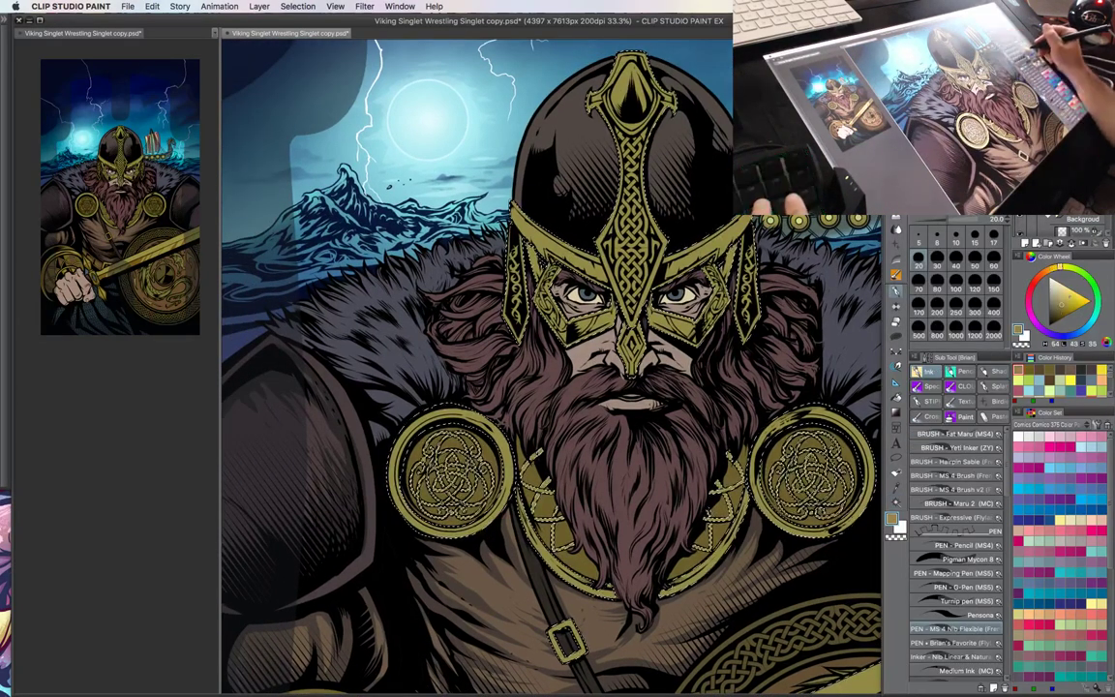
pyautogui.click(1063, 307)
pyautogui.click(1055, 268)
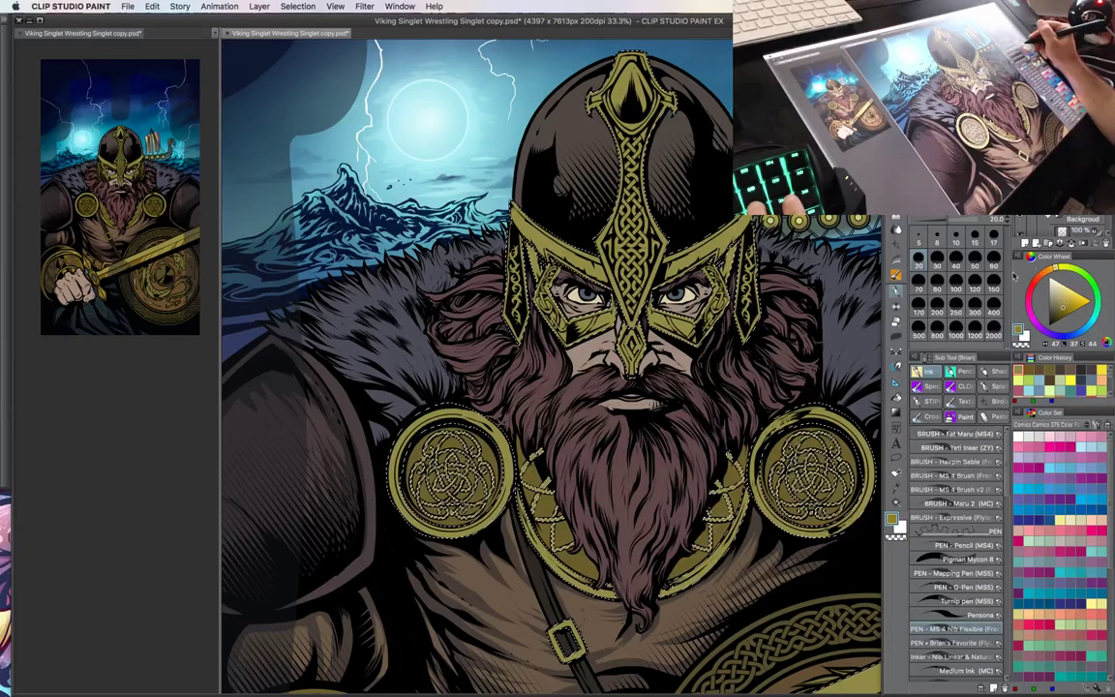
pyautogui.moveTo(586, 242); pyautogui.dragTo(594, 254)
pyautogui.press('super+d')
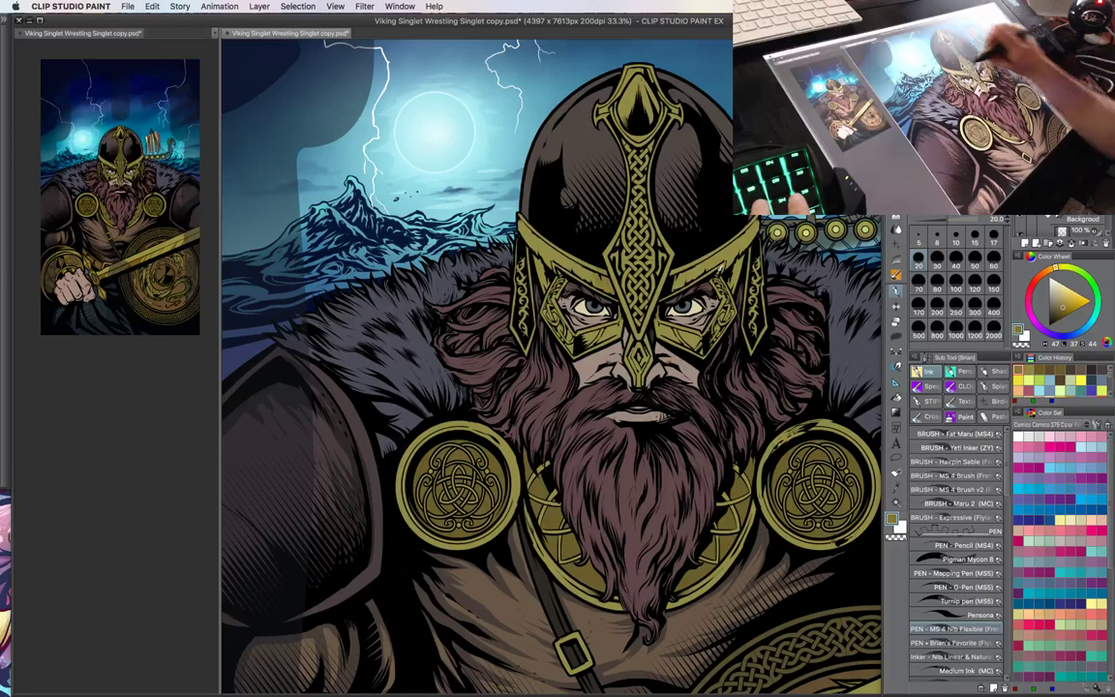
pyautogui.click(1060, 311)
pyautogui.click(1050, 270)
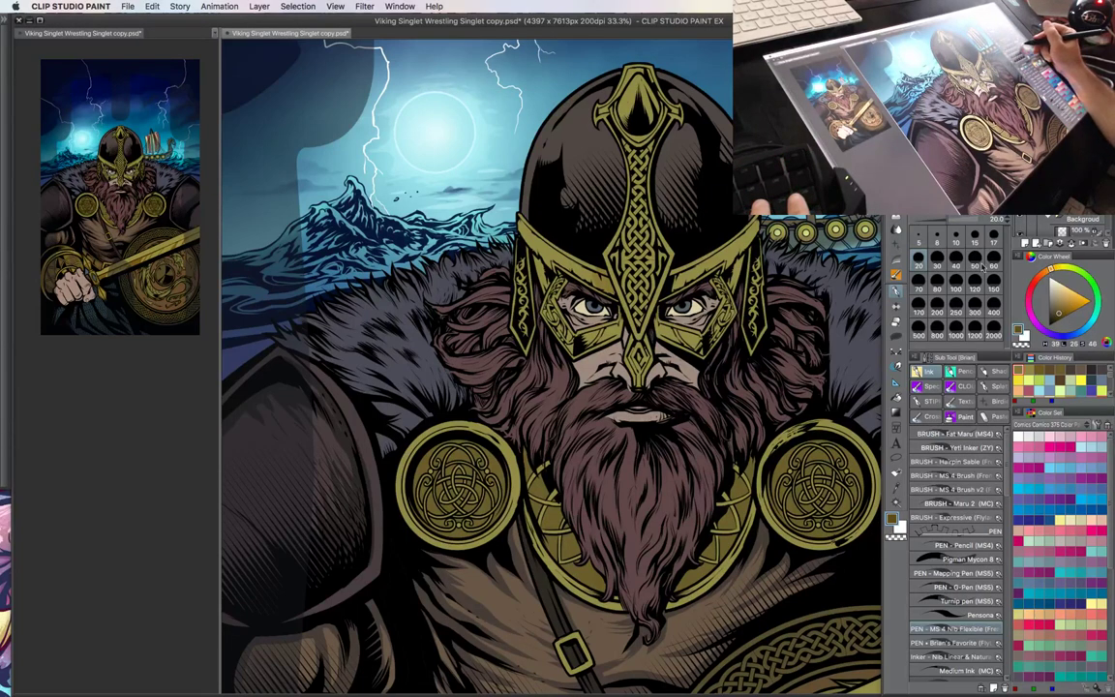
pyautogui.press('super+s')
pyautogui.hotkey('ctrl', '+')
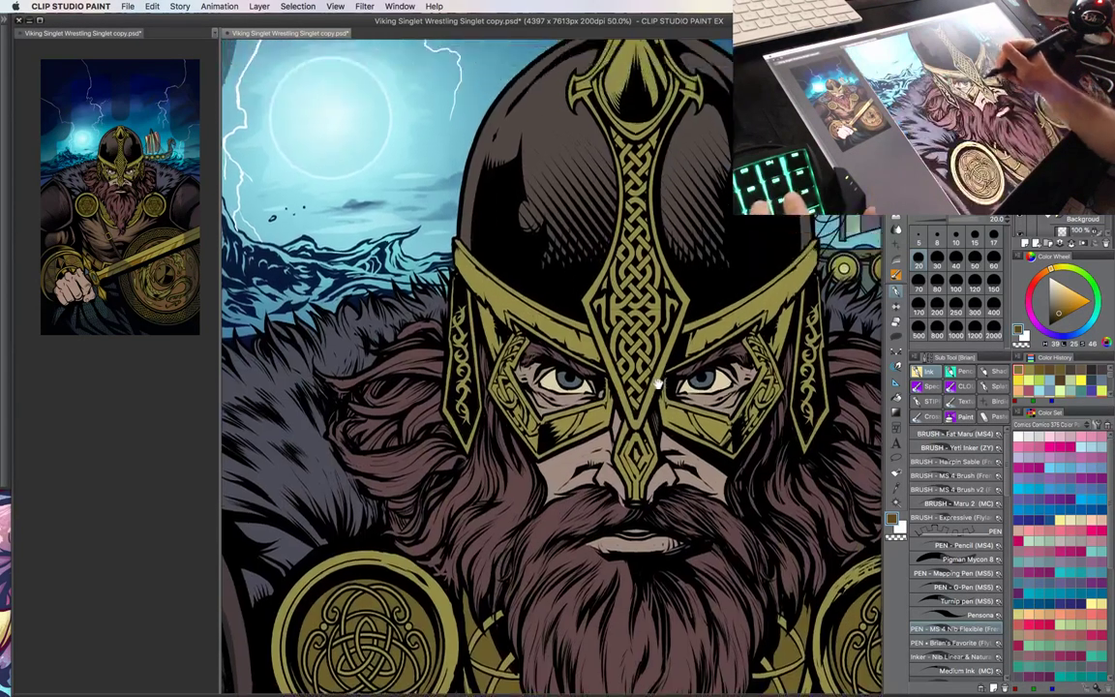
pyautogui.keyDown('alt'); pyautogui.click(507, 319); pyautogui.keyUp('alt')
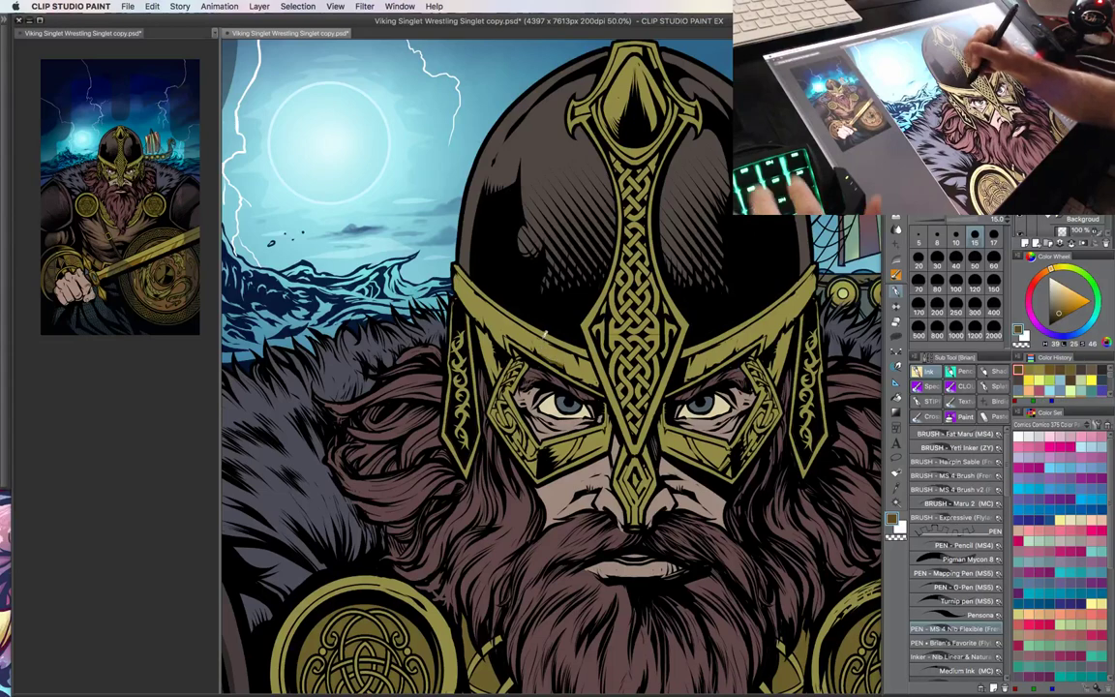
# - Adjust the pen colour to a darker muted brown and paint slanted shadow strokes on the helmet's left brow band beside the centre plate
pyautogui.click(1055, 267)
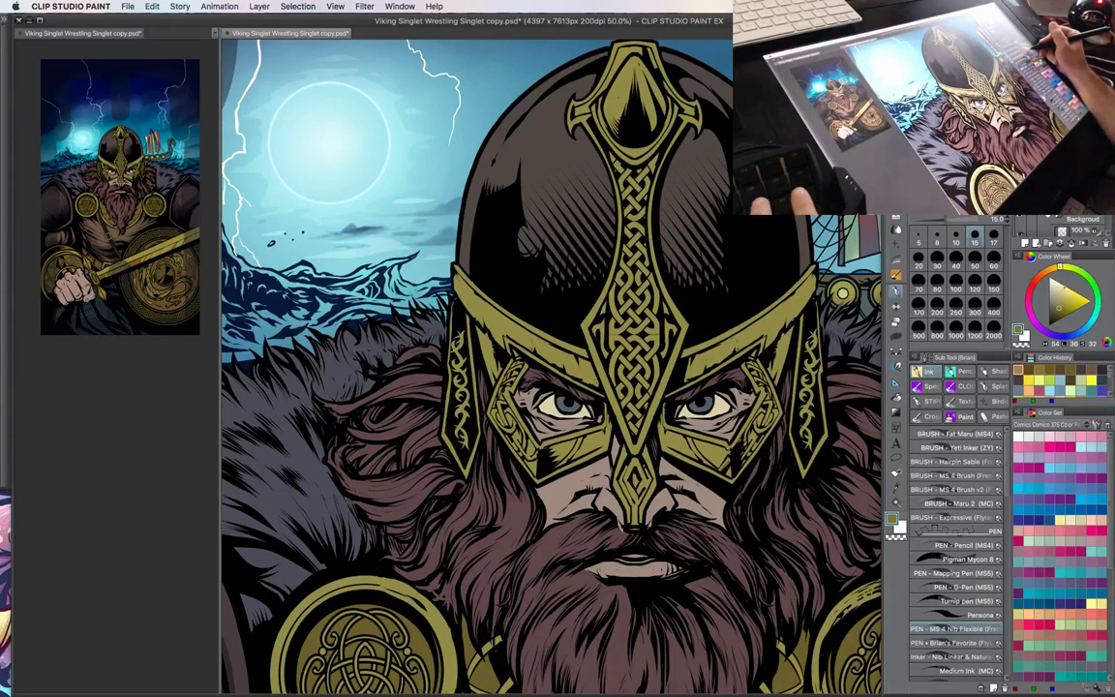
pyautogui.click(1059, 307)
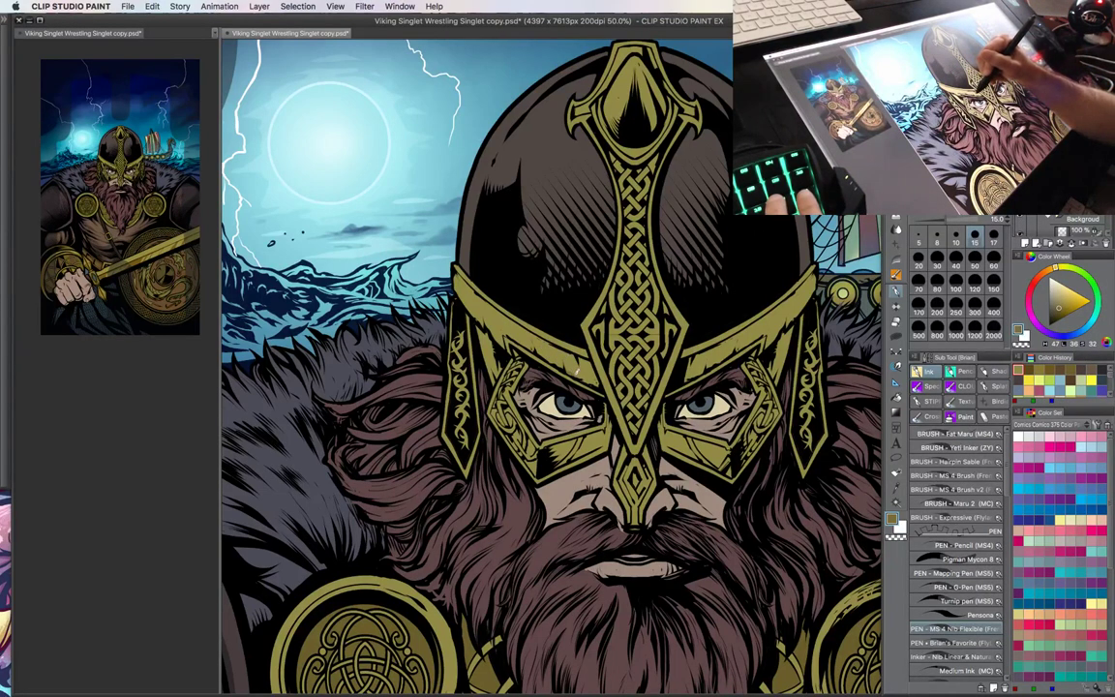
pyautogui.moveTo(582, 370); pyautogui.dragTo(522, 331)
pyautogui.click(1058, 309)
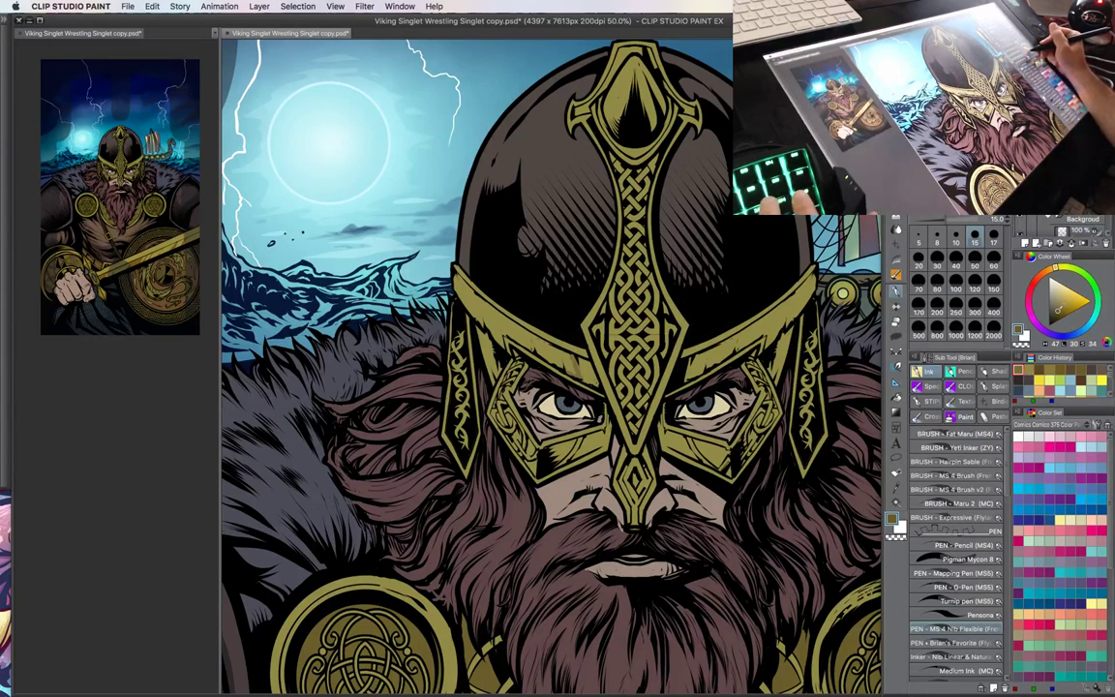
pyautogui.click(1049, 269)
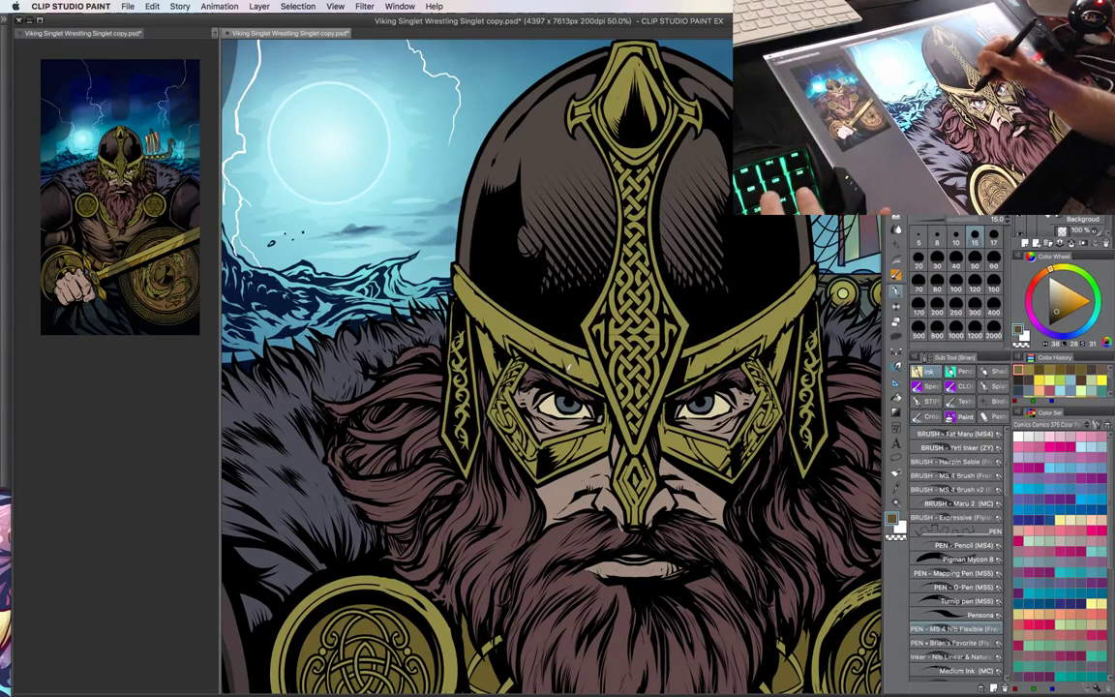
pyautogui.moveTo(580, 362)
pyautogui.mouseDown()
pyautogui.moveTo(569, 349)
pyautogui.moveTo(596, 376)
pyautogui.moveTo(584, 355)
pyautogui.mouseUp()
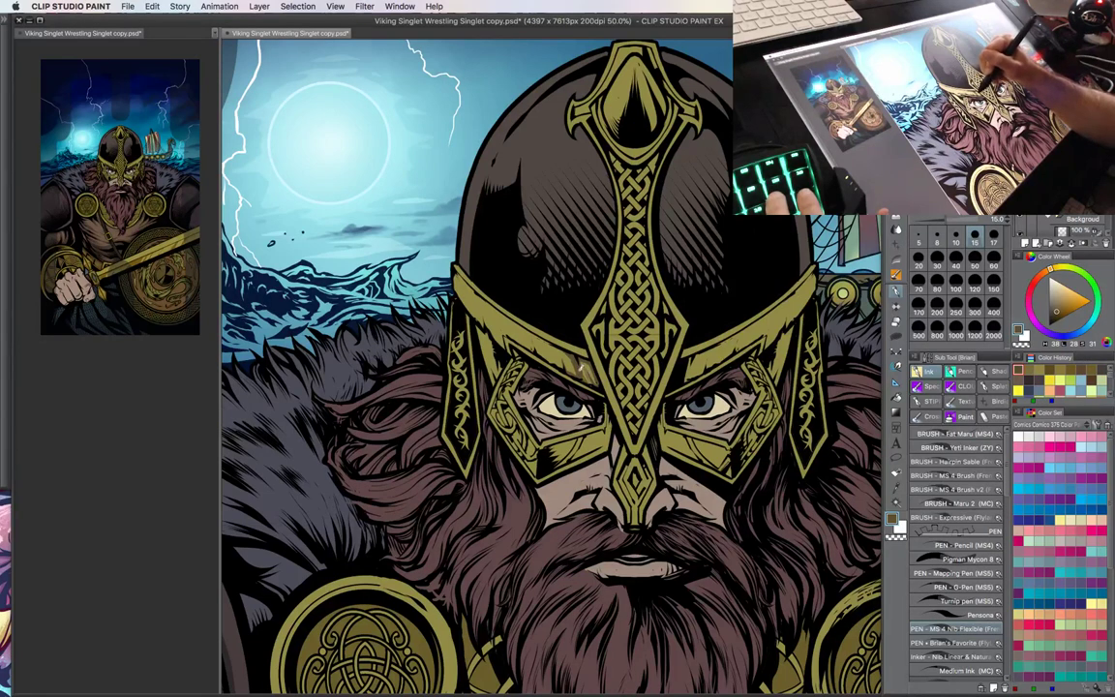
# - Paint slanted brown shadow strokes along the helmet's right brow band, enlarging the brush to 17.5 for the outer part
pyautogui.moveTo(691, 356)
pyautogui.mouseDown()
pyautogui.moveTo(671, 400)
pyautogui.moveTo(683, 380)
pyautogui.mouseUp()
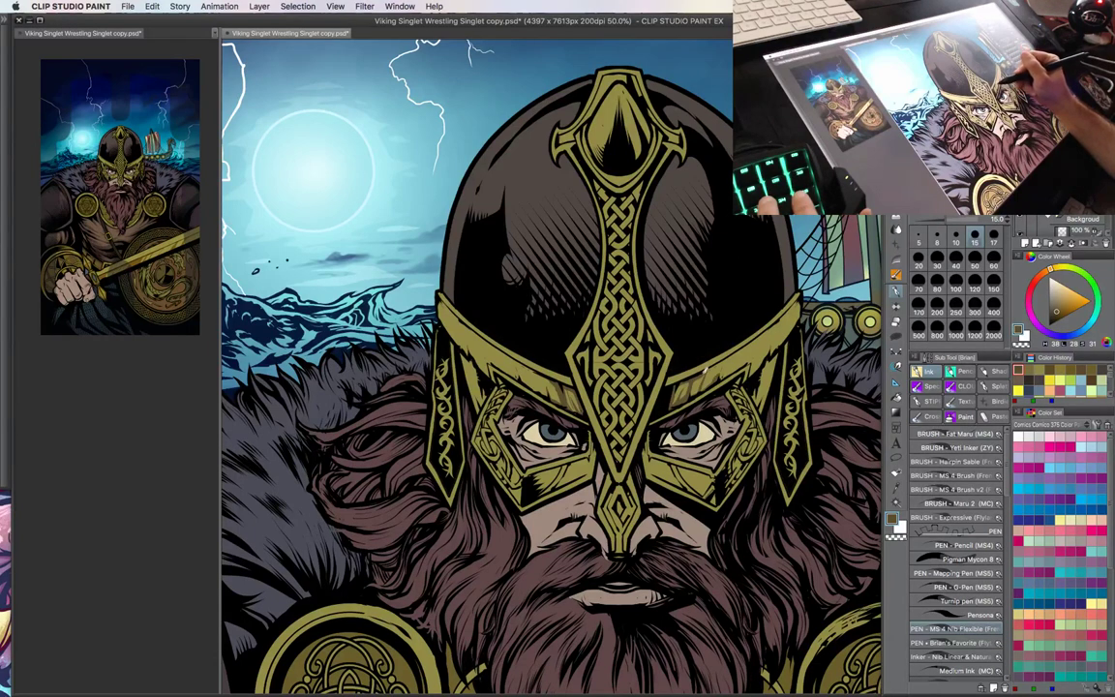
pyautogui.moveTo(715, 376); pyautogui.dragTo(729, 366)
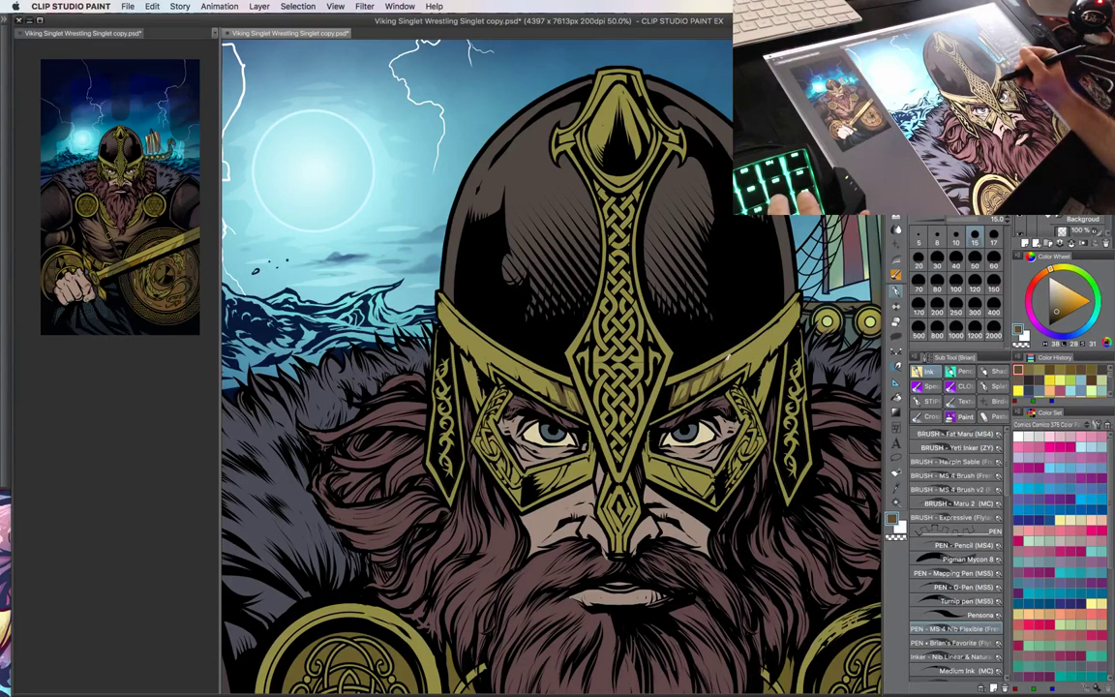
pyautogui.press(']')
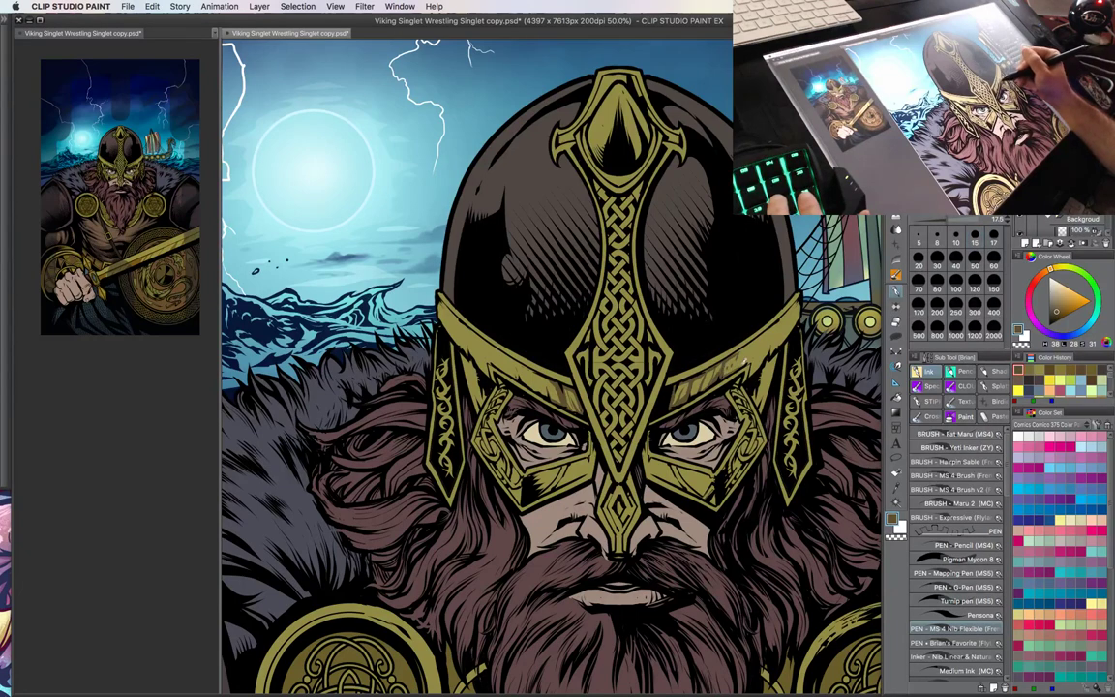
pyautogui.press('super+minus')
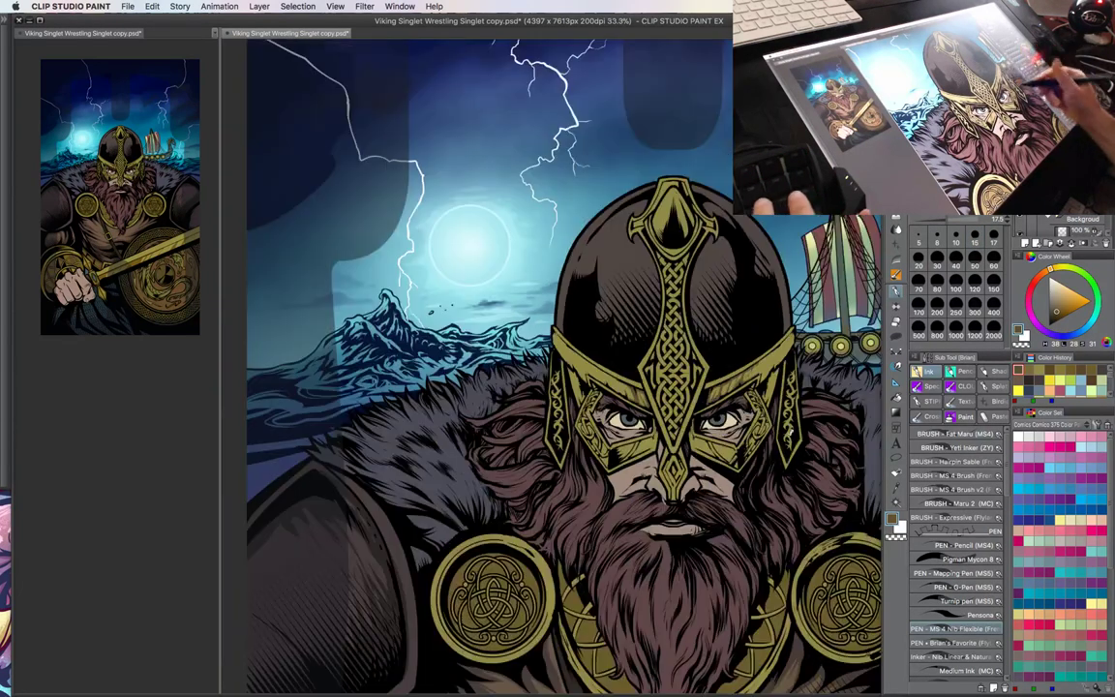
pyautogui.moveTo(762, 438); pyautogui.dragTo(676, 446)
pyautogui.press('super+plus')
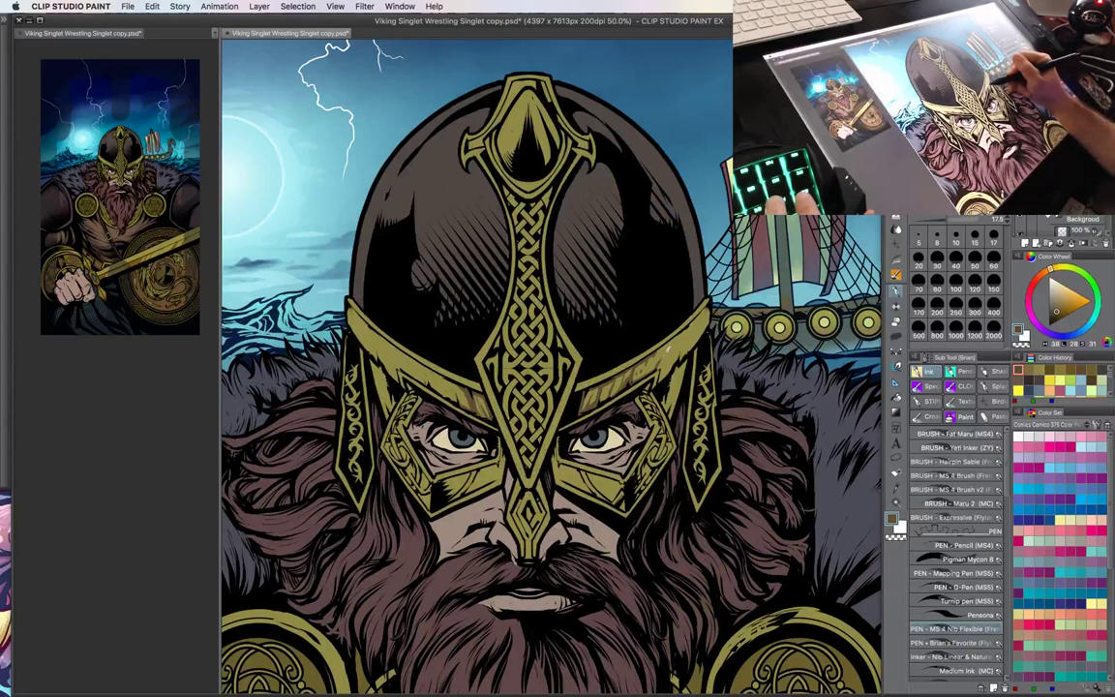
pyautogui.moveTo(594, 342)
pyautogui.mouseDown()
pyautogui.moveTo(607, 327)
pyautogui.moveTo(699, 313)
pyautogui.moveTo(672, 362)
pyautogui.mouseUp()
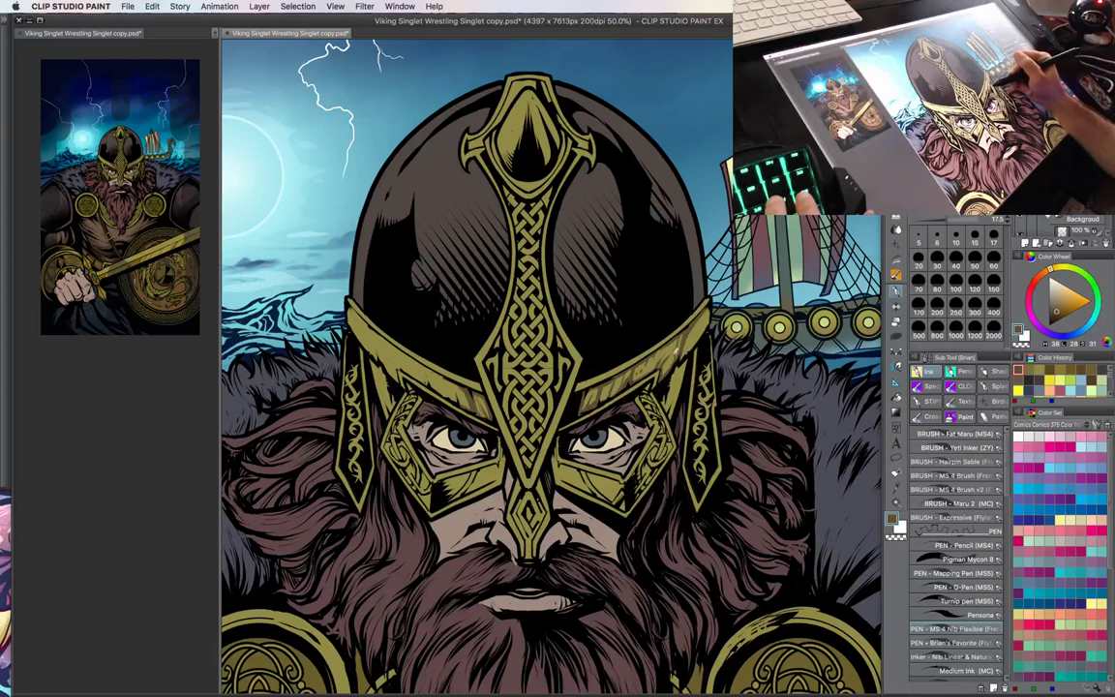
# - Continue the brown shadows along the left brow band and onto the outer ends of the helmet's gold trim
pyautogui.press('super+minus')
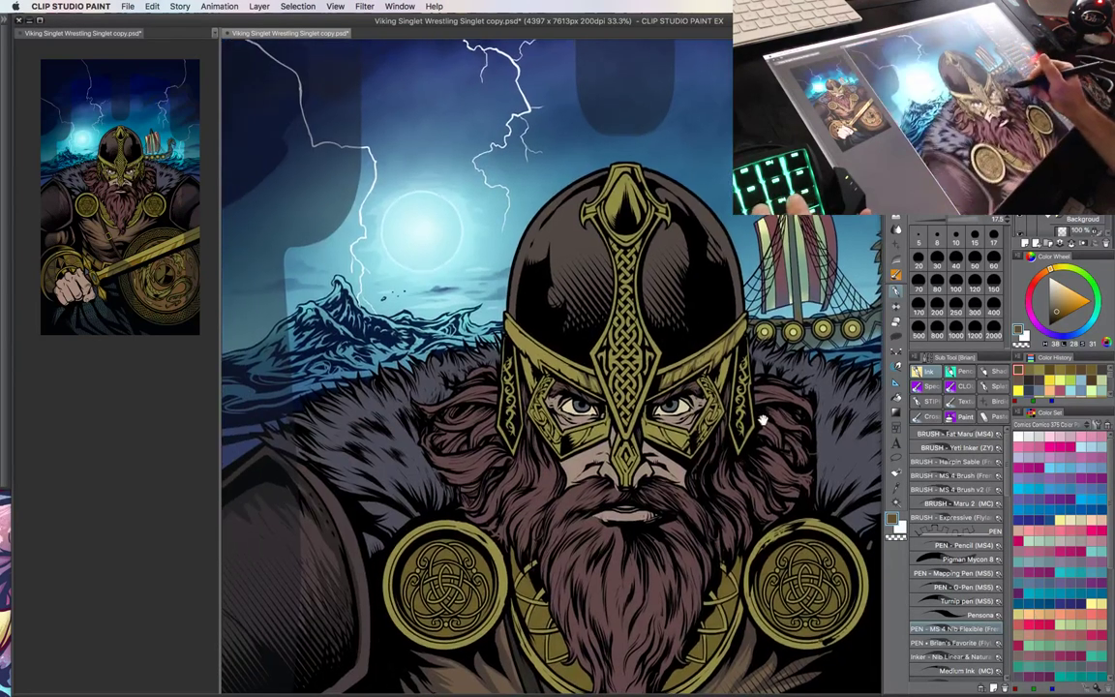
pyautogui.moveTo(738, 427); pyautogui.dragTo(708, 423)
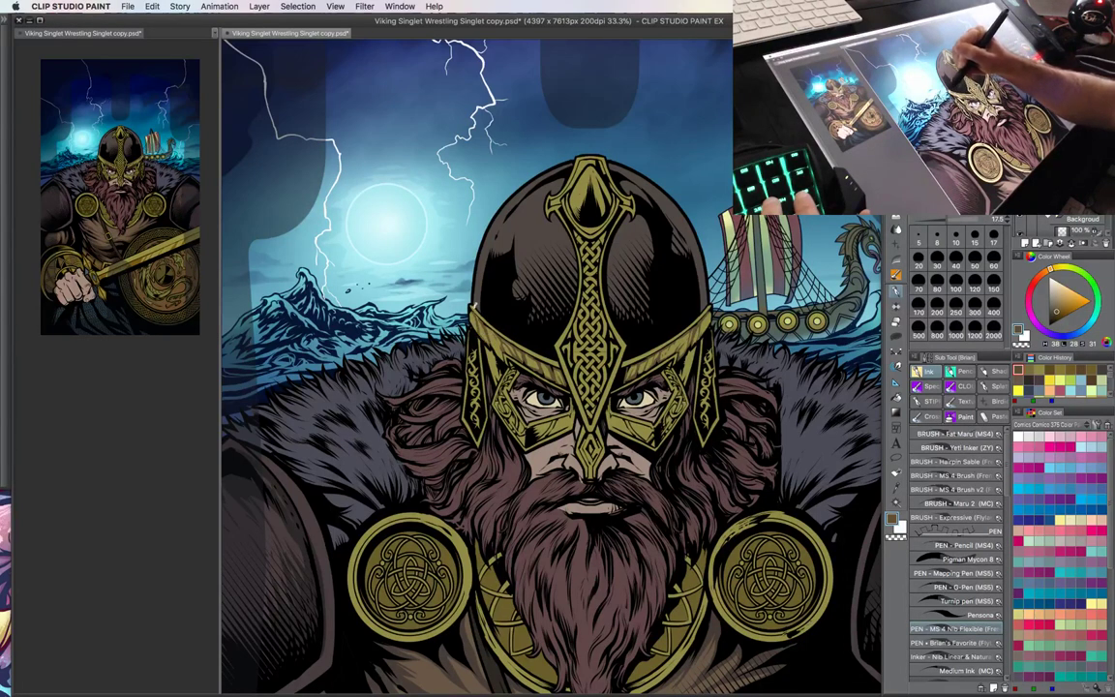
pyautogui.moveTo(717, 381); pyautogui.dragTo(703, 362)
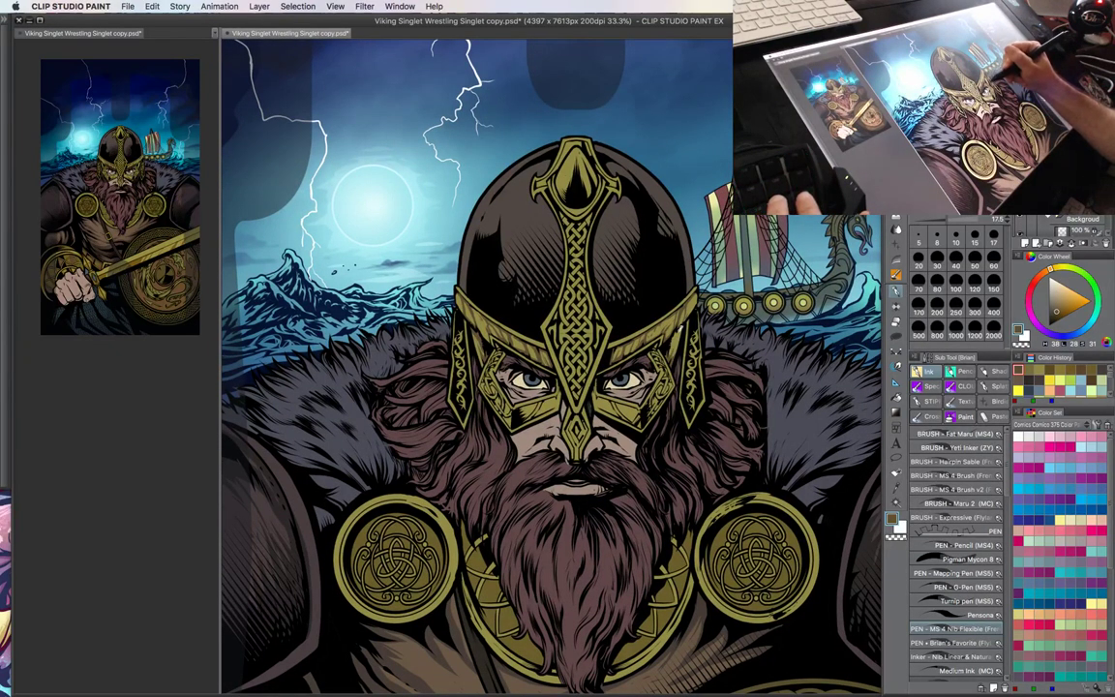
pyautogui.moveTo(613, 294); pyautogui.dragTo(614, 278)
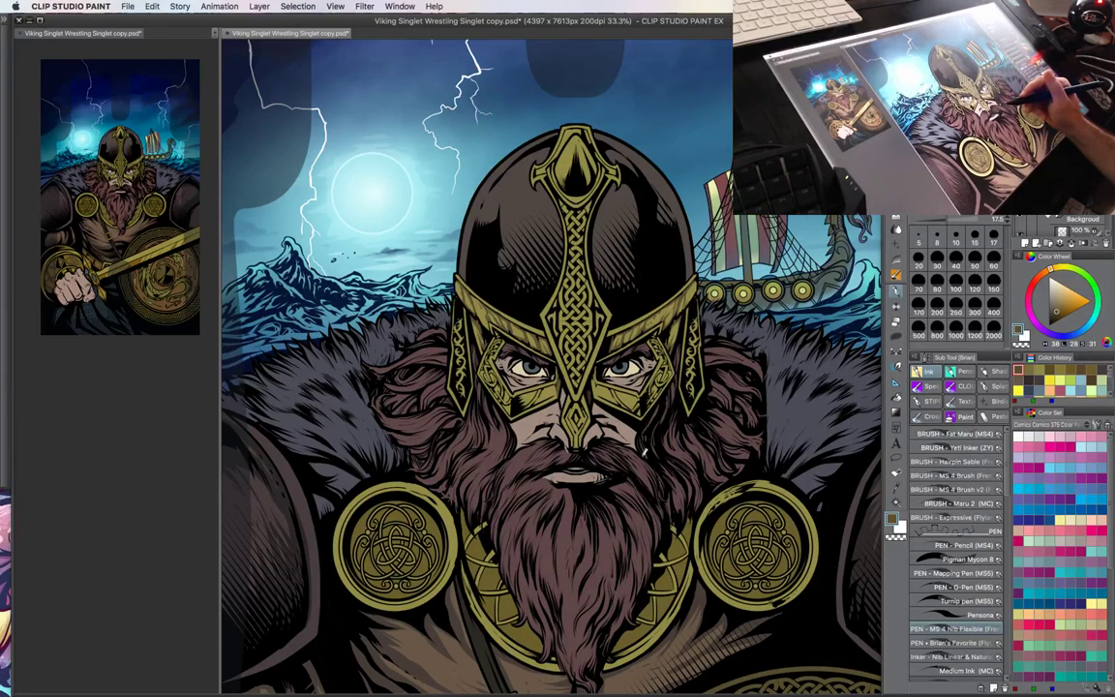
pyautogui.moveTo(638, 456)
pyautogui.mouseDown()
pyautogui.moveTo(635, 447)
pyautogui.moveTo(635, 459)
pyautogui.mouseUp()
# - Paint brown shadows on the gold eye guards, covering the plates under both eyes and their outer sides
pyautogui.press('super+plus')
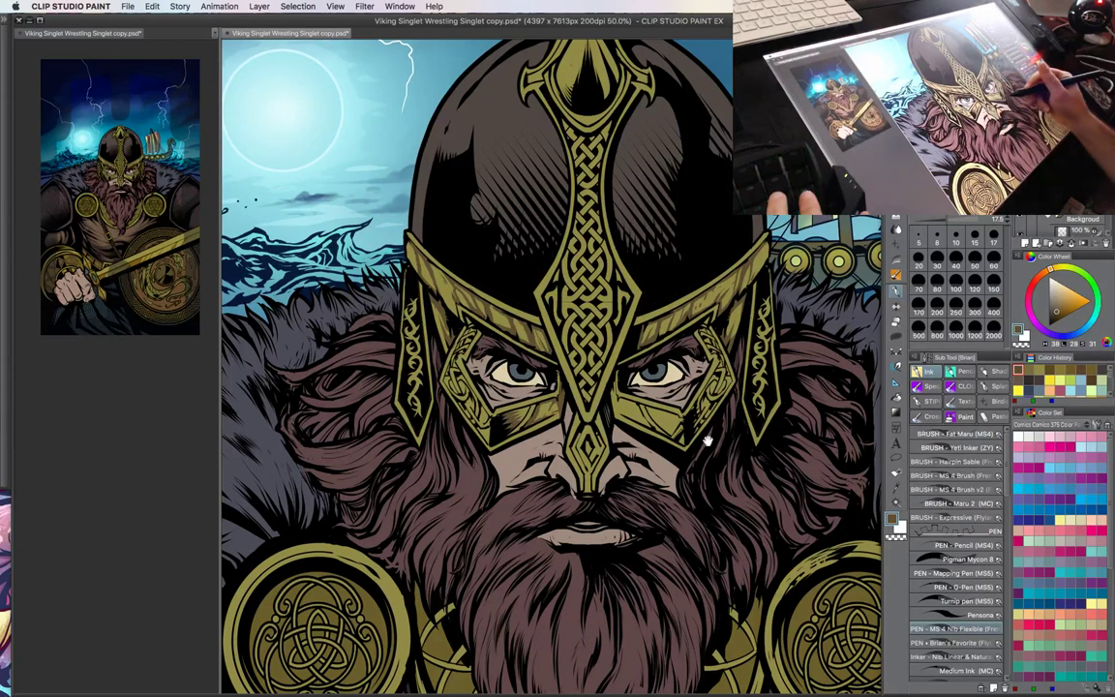
pyautogui.moveTo(559, 360); pyautogui.dragTo(485, 339)
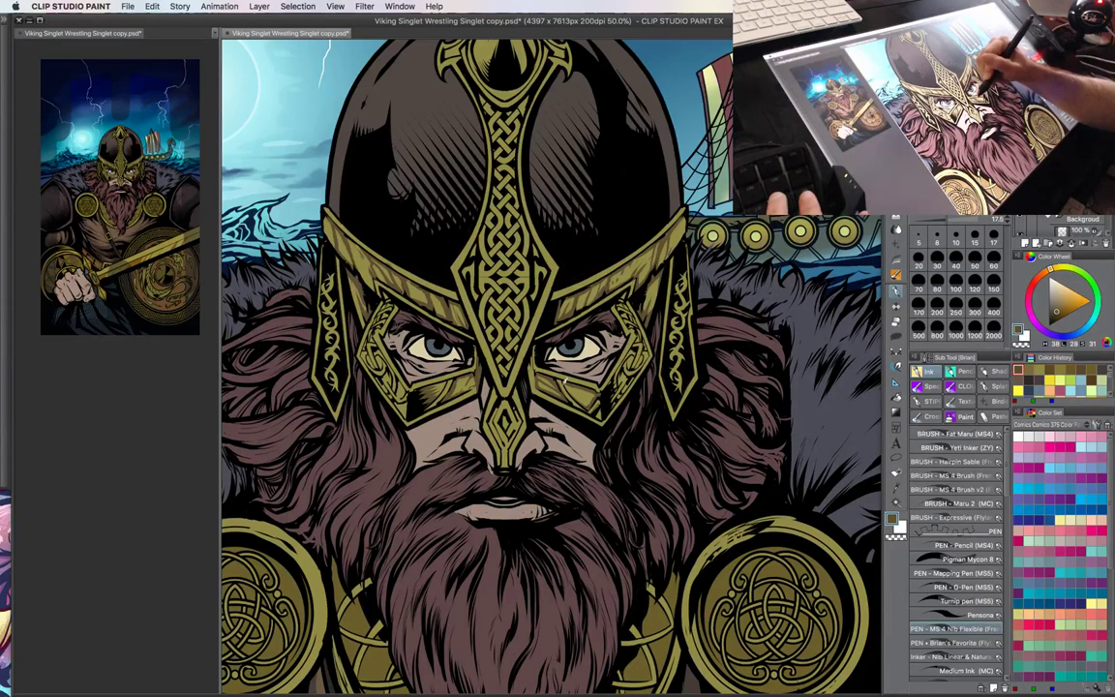
pyautogui.moveTo(640, 425); pyautogui.dragTo(705, 458)
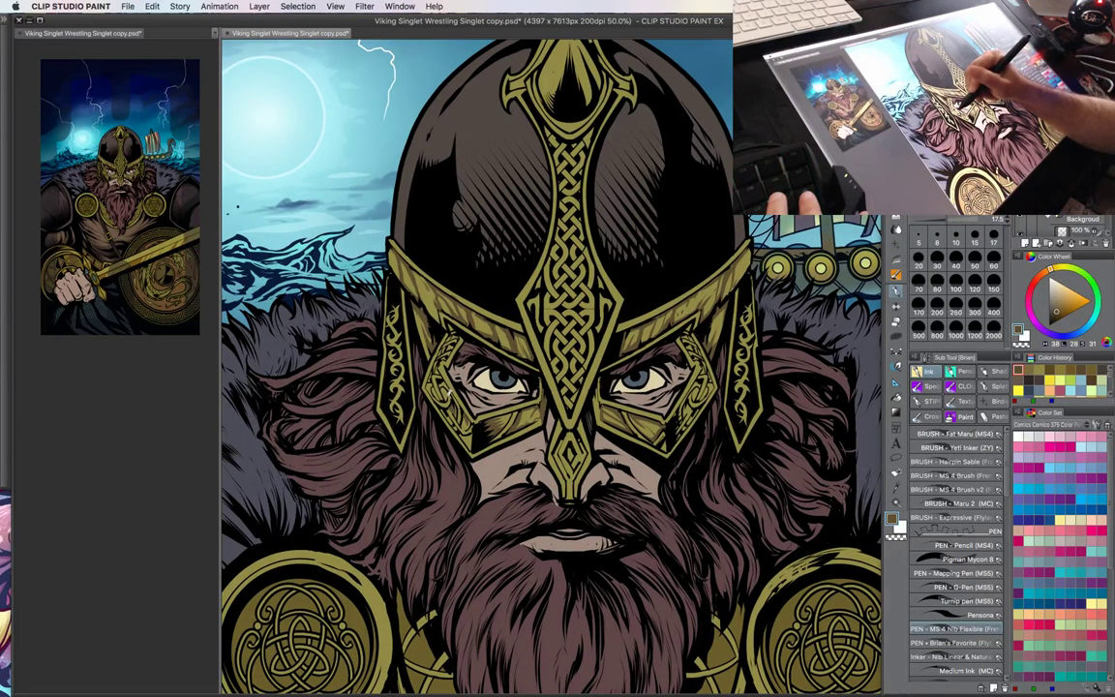
pyautogui.moveTo(405, 360); pyautogui.dragTo(398, 345)
pyautogui.moveTo(442, 395)
pyautogui.mouseDown()
pyautogui.moveTo(439, 373)
pyautogui.moveTo(415, 380)
pyautogui.mouseUp()
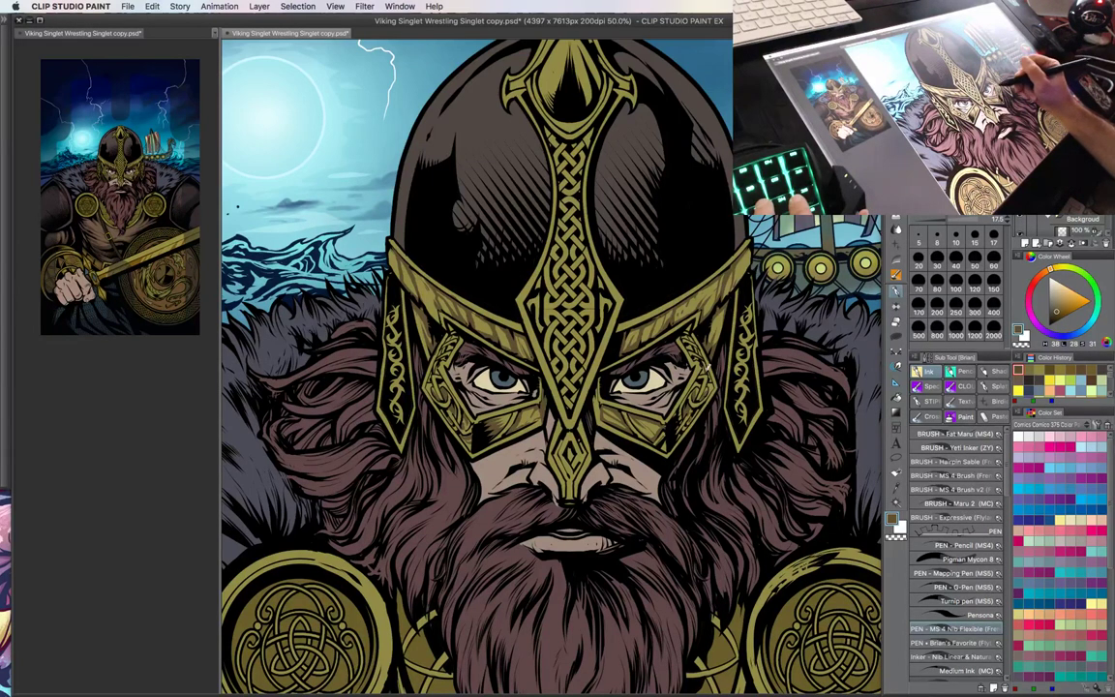
# - Select the inner gold fill of the collar beneath the beard with Auto select and return to the pen
pyautogui.hotkey('ctrl', '-')
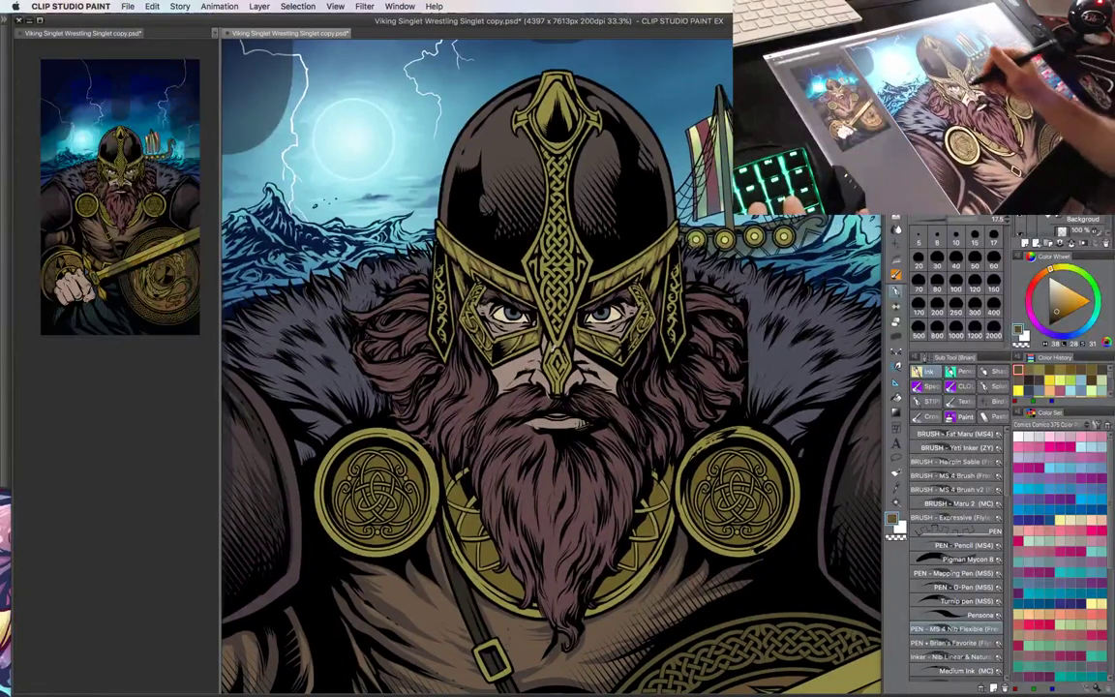
pyautogui.moveTo(663, 479); pyautogui.dragTo(655, 445)
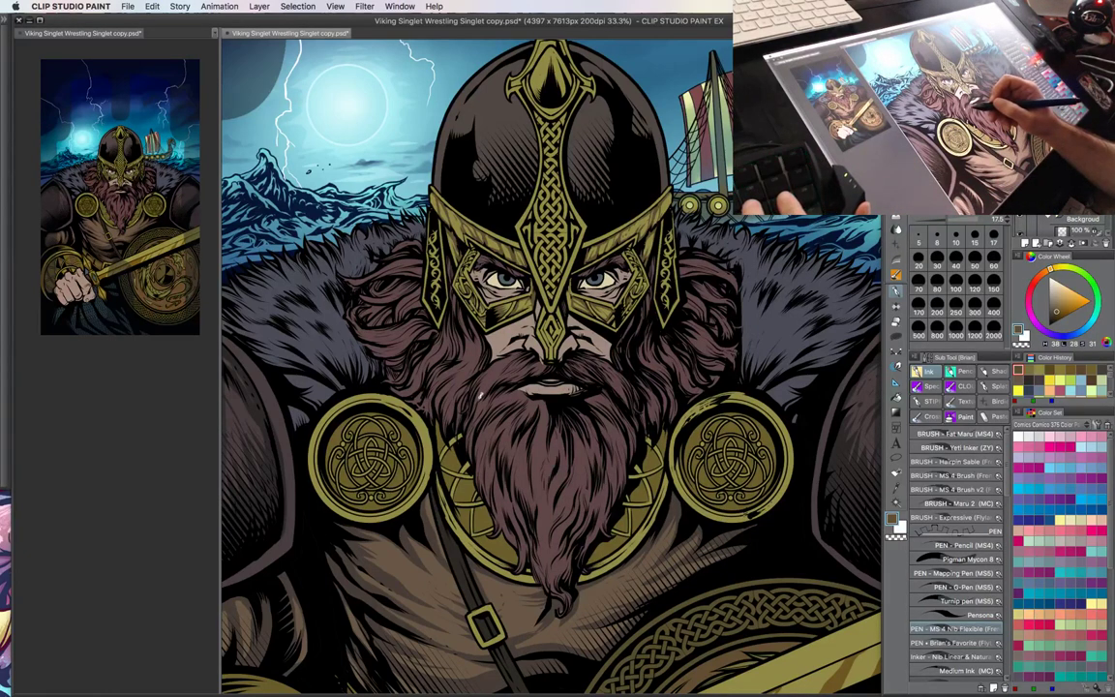
pyautogui.press('super+equal')
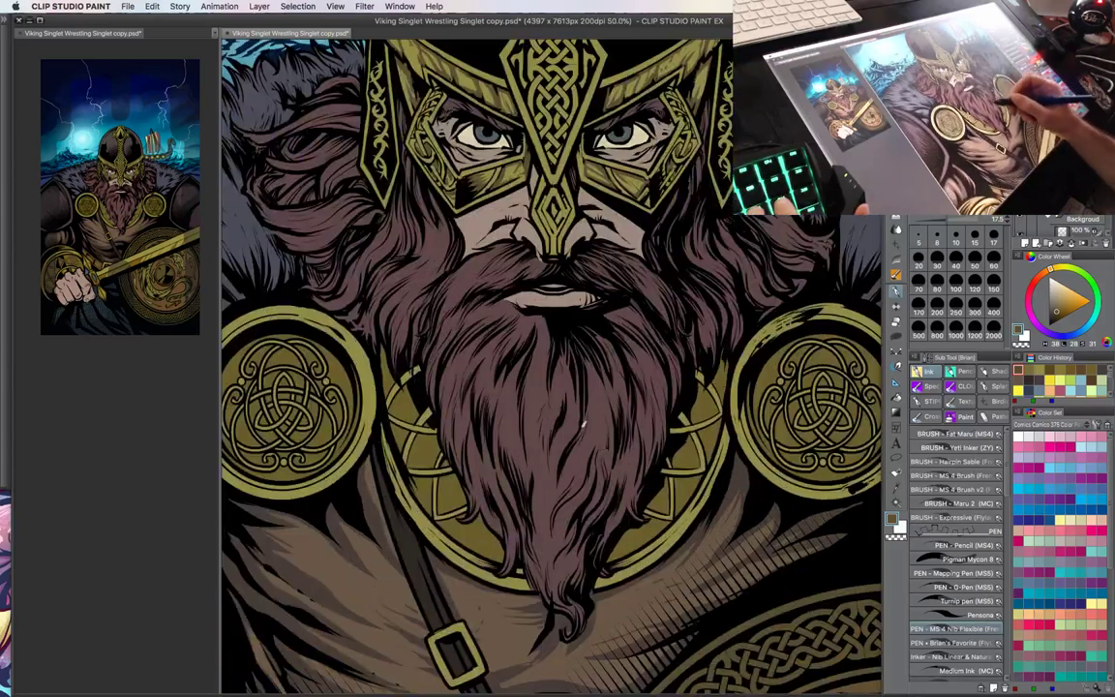
pyautogui.moveTo(582, 424); pyautogui.dragTo(611, 383)
pyautogui.press('w')
pyautogui.click(459, 402)
pyautogui.press('p')
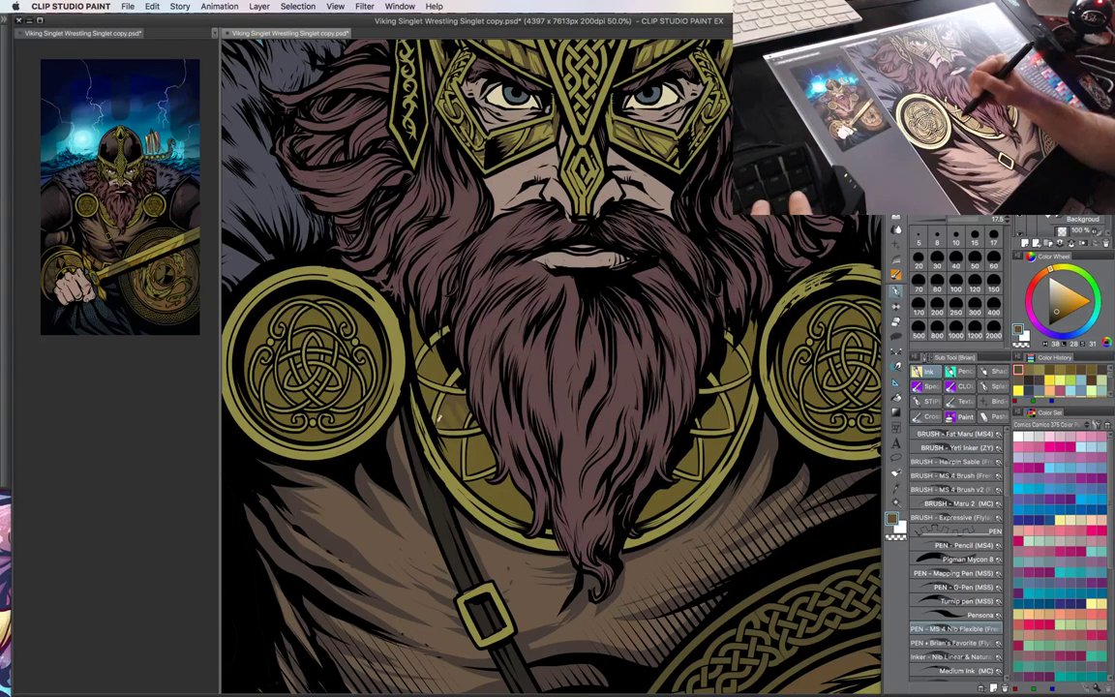
# - Undo the trial strokes on the collar and change the pen colour to a brown with hue 36
pyautogui.moveTo(579, 442); pyautogui.dragTo(612, 482)
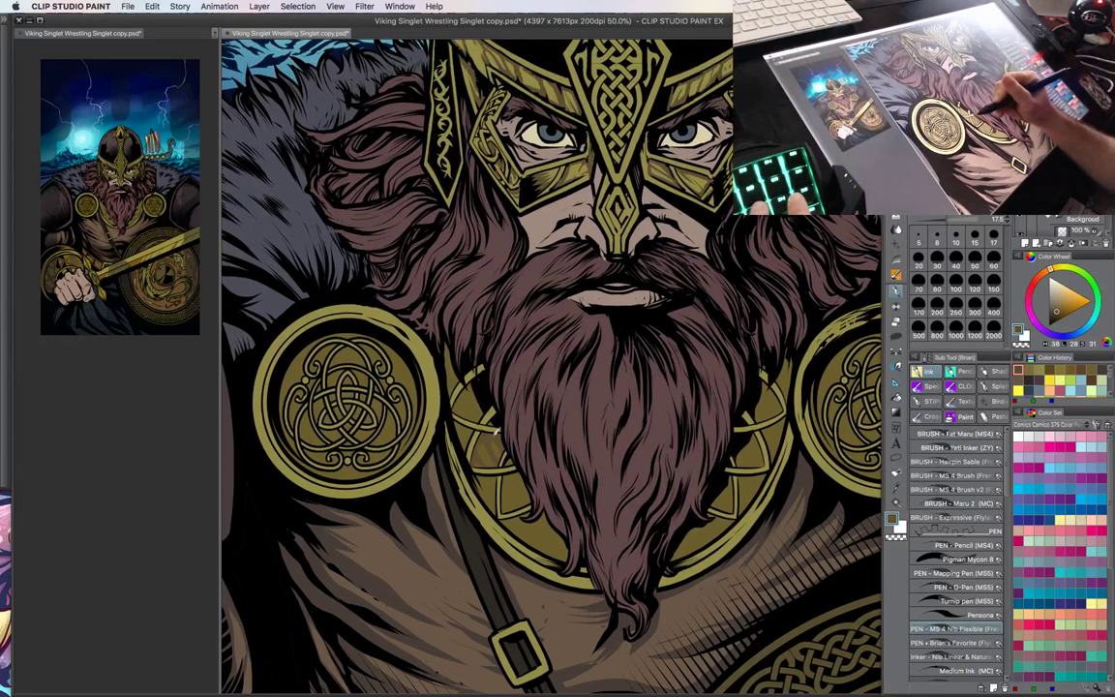
pyautogui.press('super+z')
pyautogui.press('super+z')
pyautogui.click(1056, 268)
pyautogui.click(1055, 310)
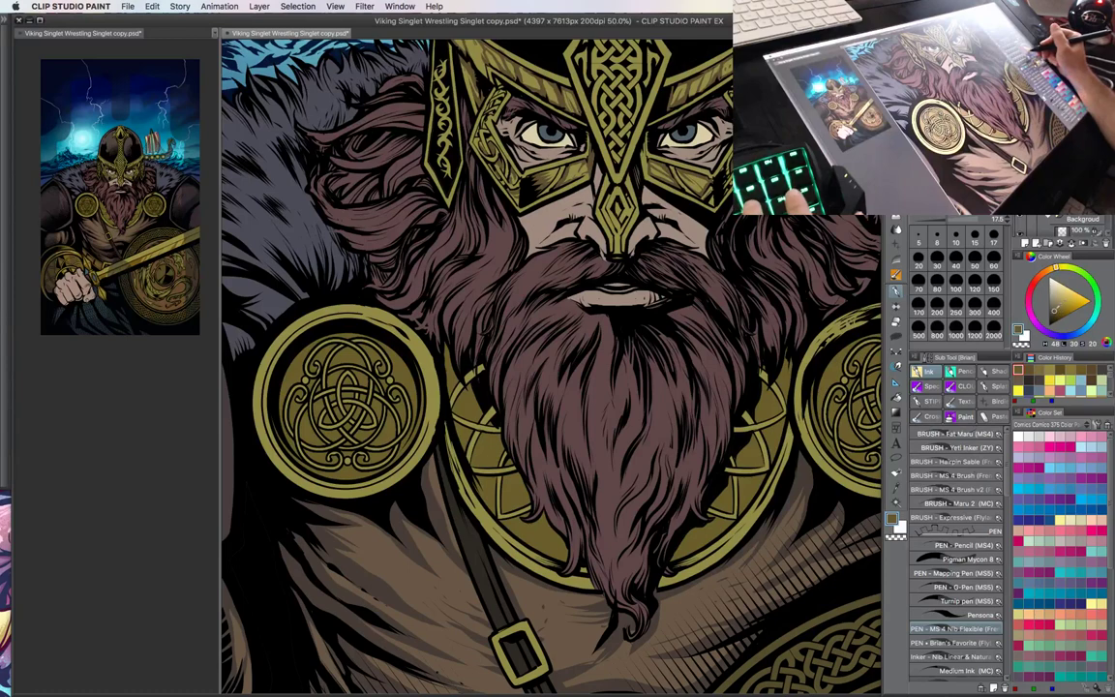
pyautogui.moveTo(1056, 309); pyautogui.dragTo(1052, 311)
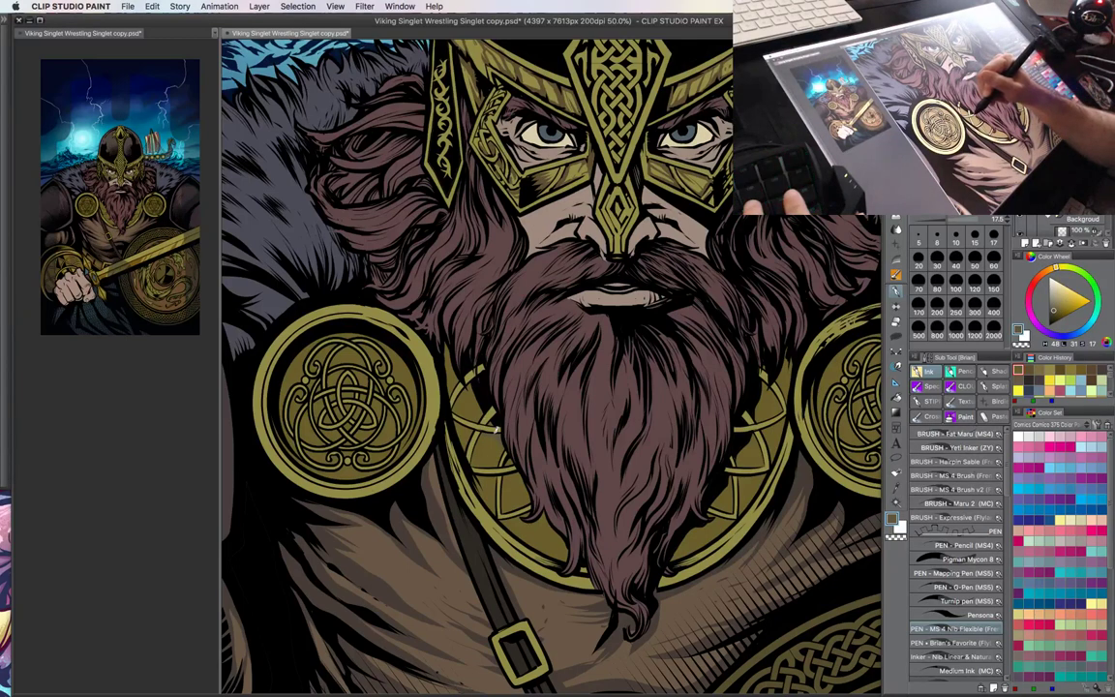
pyautogui.click(1057, 312)
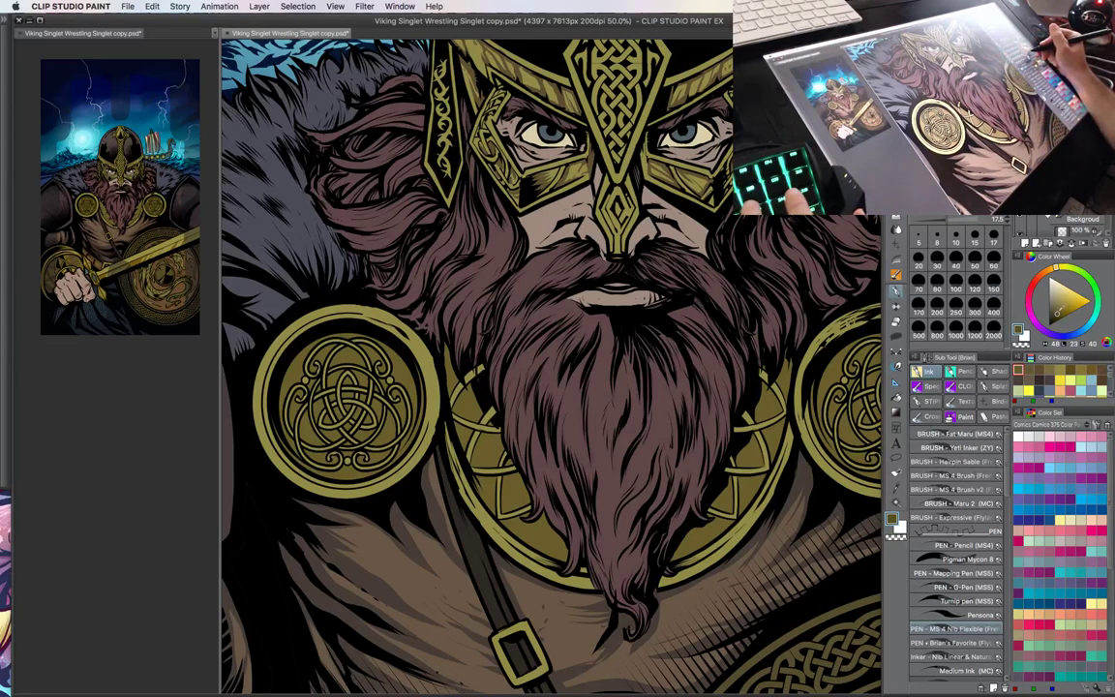
pyautogui.click(1049, 270)
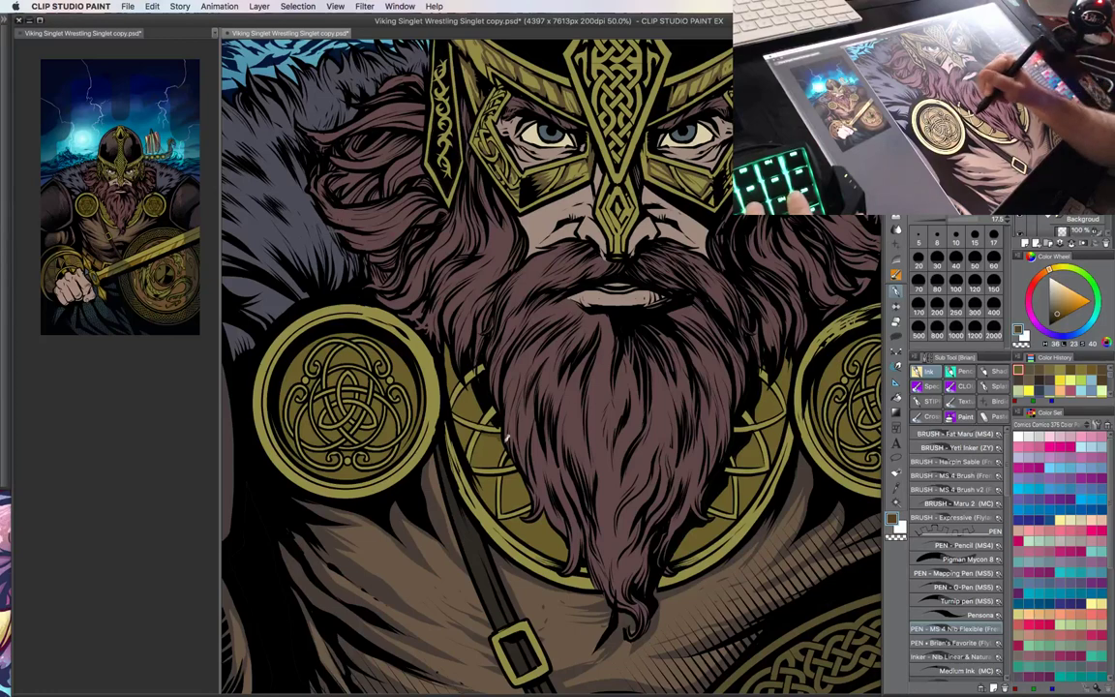
# - Paint brown shadows over the collar's inner gold panels on both sides of the beard
pyautogui.moveTo(506, 438)
pyautogui.mouseDown()
pyautogui.moveTo(501, 456)
pyautogui.moveTo(490, 431)
pyautogui.moveTo(495, 459)
pyautogui.moveTo(478, 451)
pyautogui.moveTo(471, 406)
pyautogui.moveTo(483, 422)
pyautogui.moveTo(481, 399)
pyautogui.mouseUp()
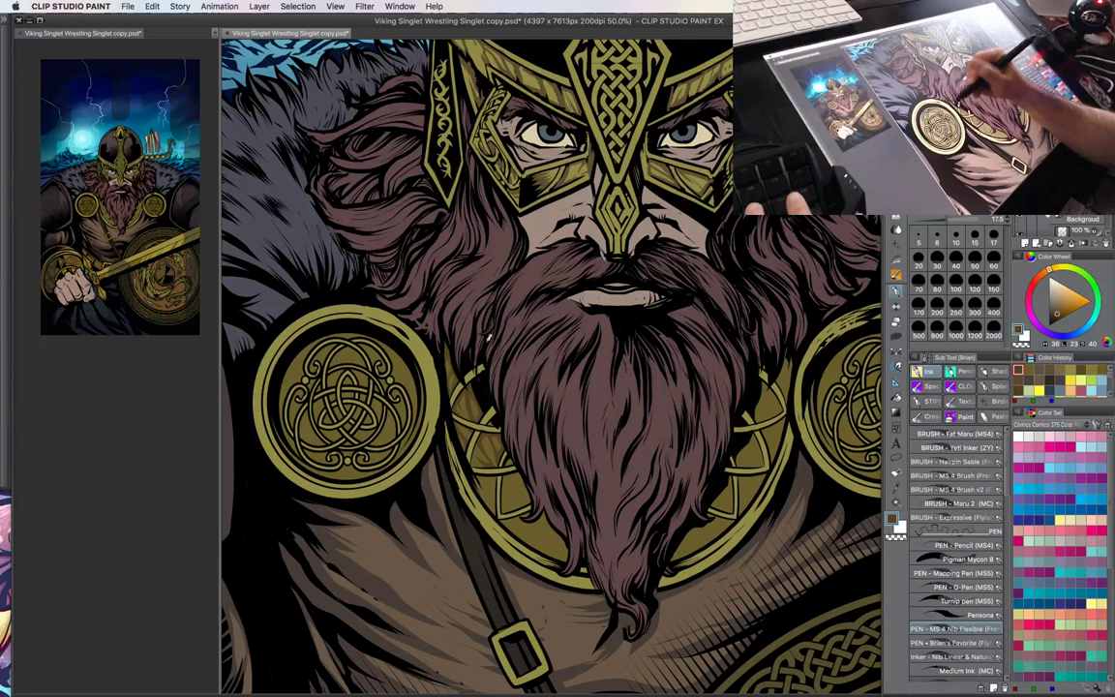
pyautogui.moveTo(645, 478); pyautogui.dragTo(647, 429)
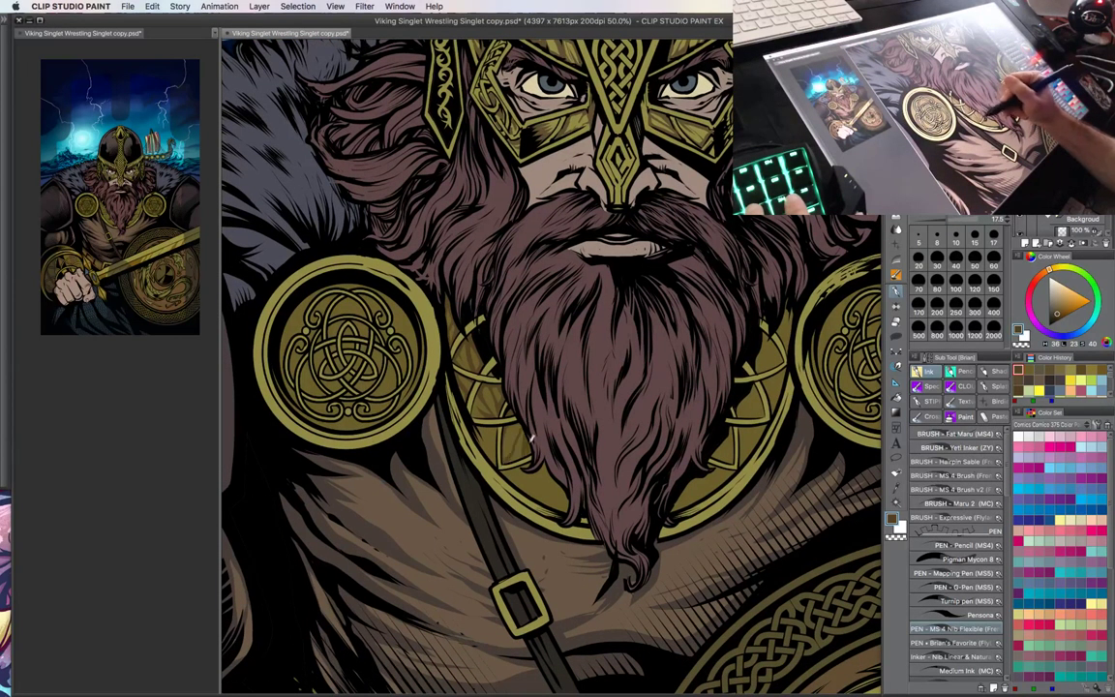
pyautogui.moveTo(617, 434); pyautogui.dragTo(608, 424)
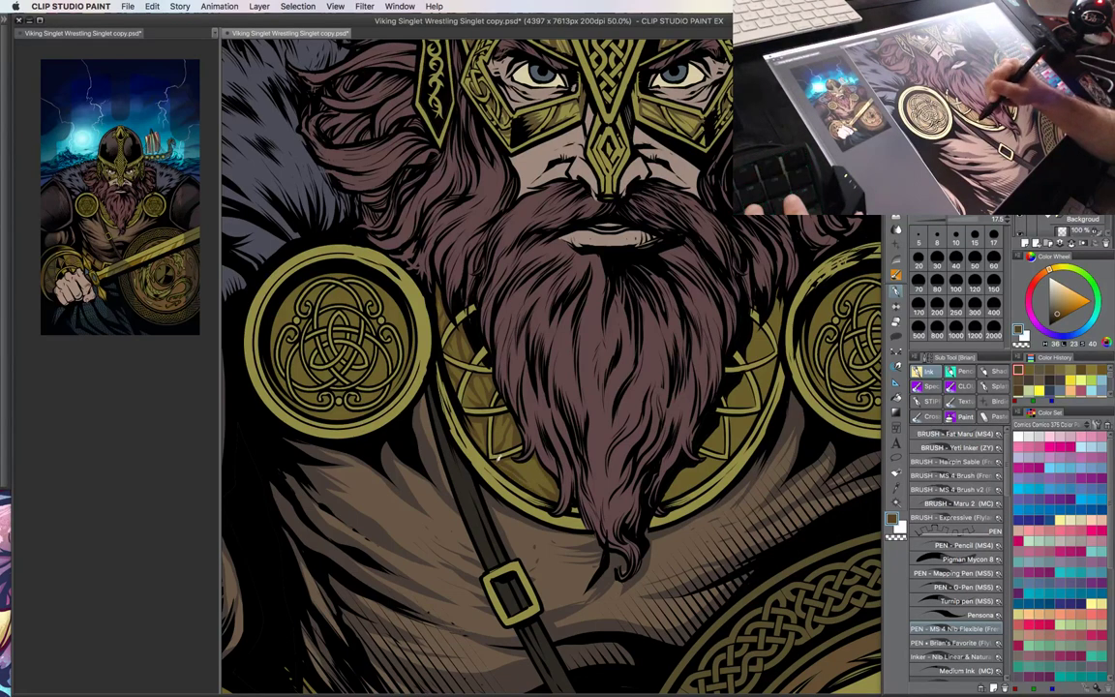
pyautogui.press('super+minus')
pyautogui.moveTo(646, 449); pyautogui.dragTo(630, 510)
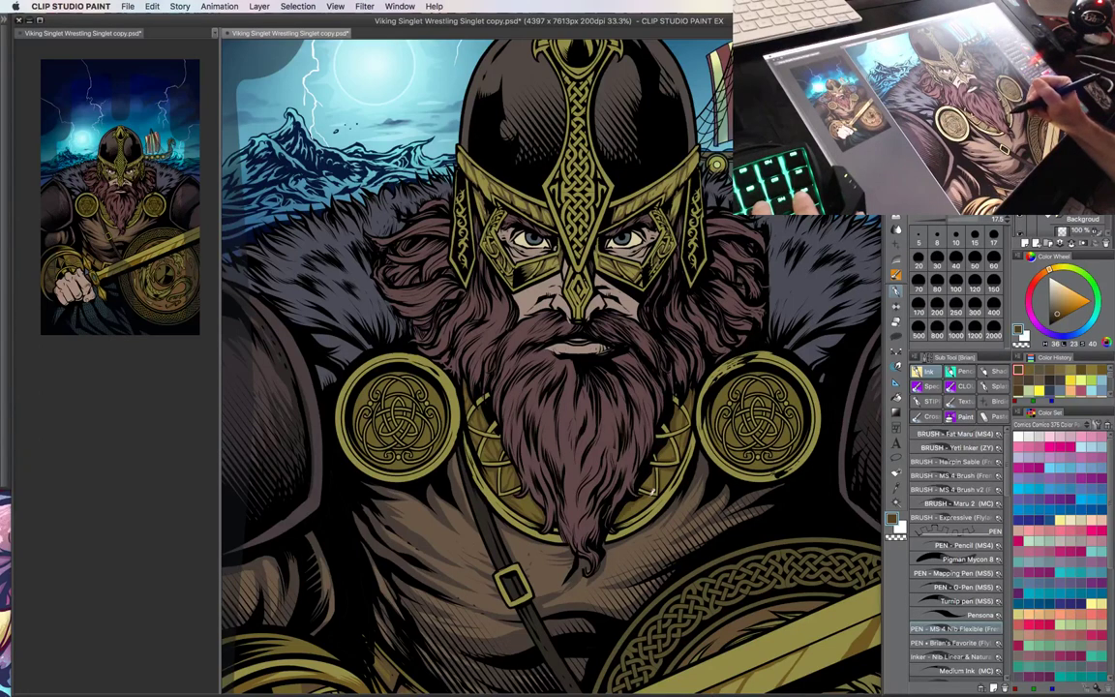
pyautogui.moveTo(559, 461); pyautogui.dragTo(701, 513)
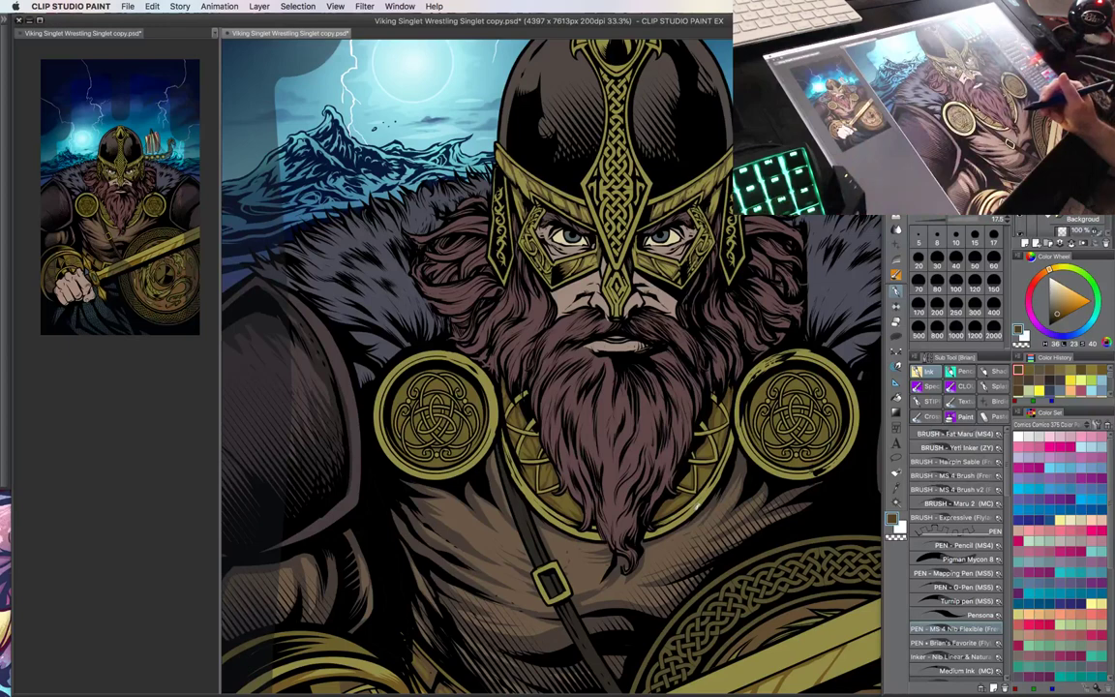
# - Lasso-fill brown shadows inside the round gold medallion on the viewer's left of the beard
pyautogui.moveTo(626, 421); pyautogui.dragTo(607, 398)
pyautogui.press('w')
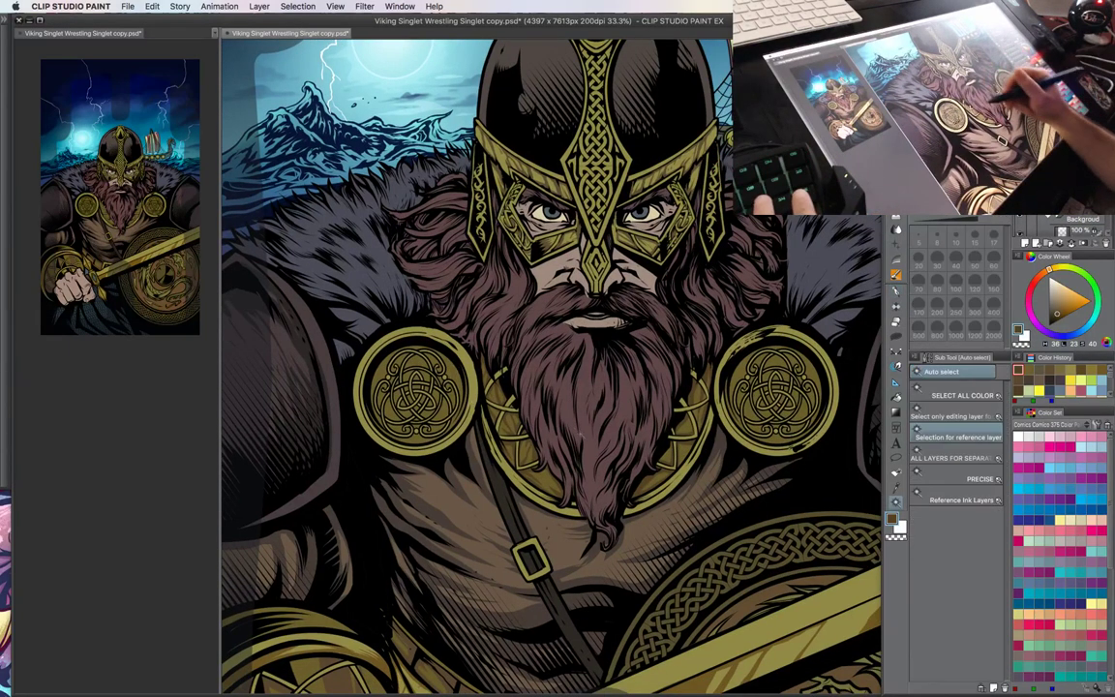
pyautogui.press('u')
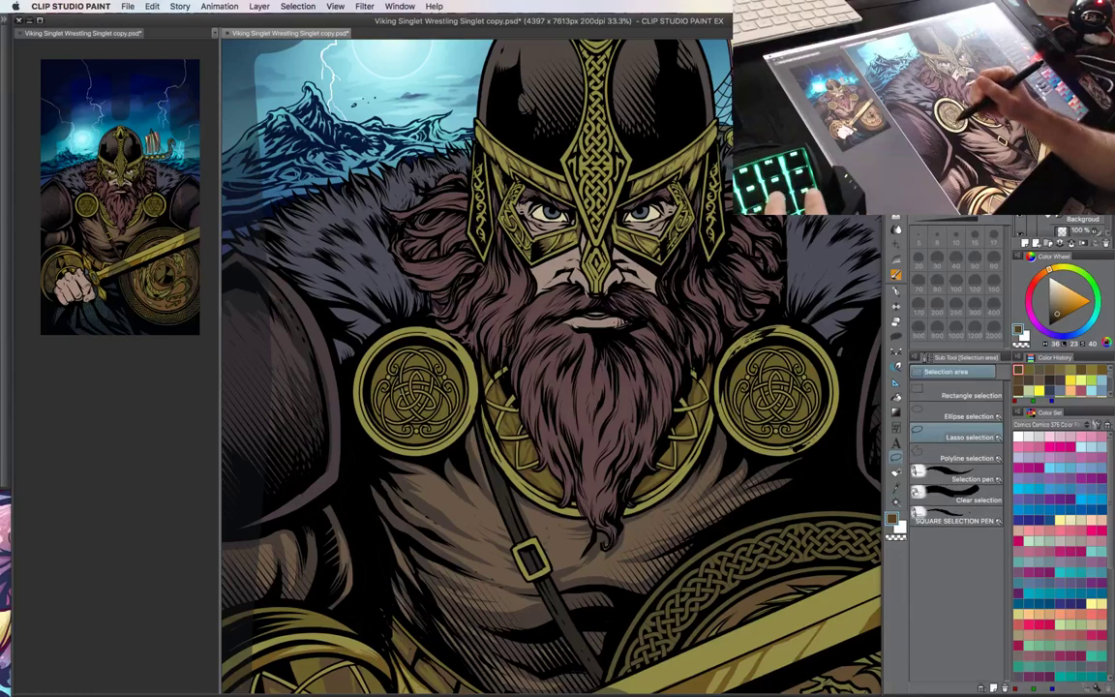
pyautogui.moveTo(361, 301); pyautogui.dragTo(337, 395)
pyautogui.moveTo(368, 352); pyautogui.dragTo(413, 282)
pyautogui.moveTo(374, 373); pyautogui.dragTo(377, 374)
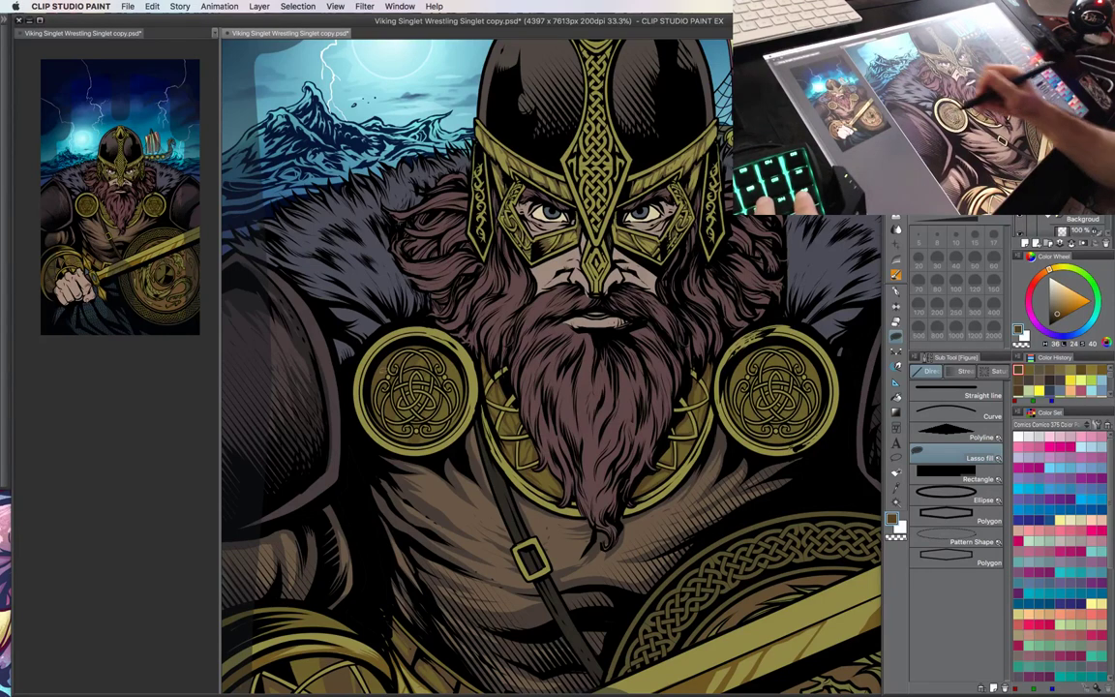
pyautogui.moveTo(348, 301)
pyautogui.mouseDown()
pyautogui.moveTo(329, 371)
pyautogui.moveTo(392, 290)
pyautogui.moveTo(385, 300)
pyautogui.mouseUp()
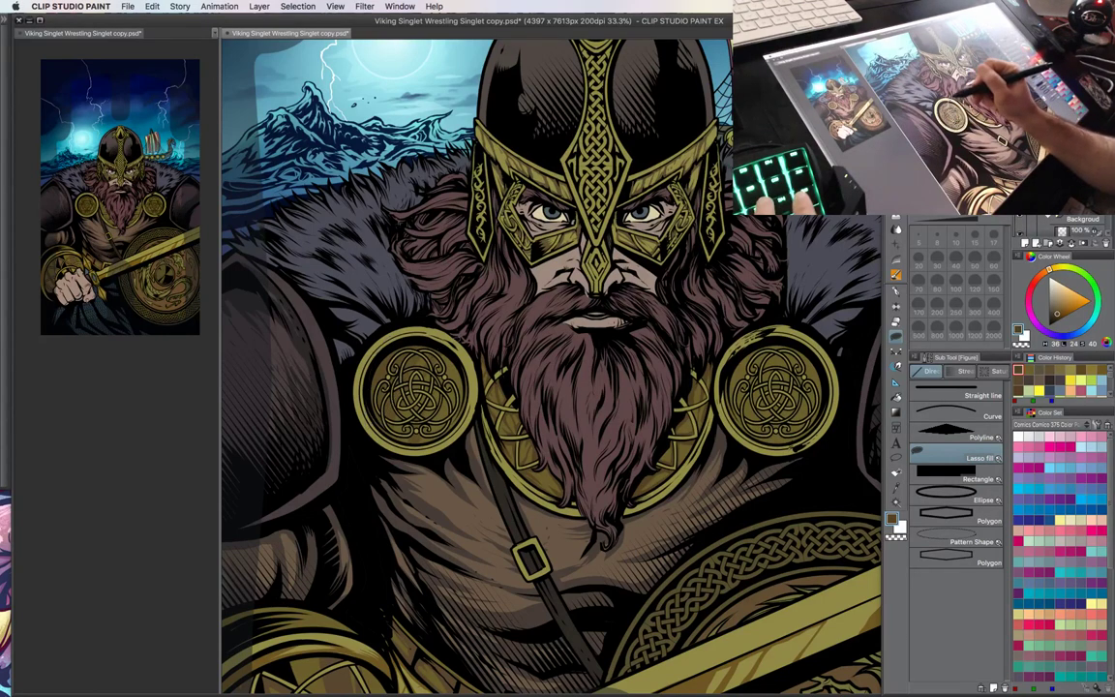
pyautogui.moveTo(465, 378)
pyautogui.mouseDown()
pyautogui.moveTo(450, 428)
pyautogui.moveTo(465, 385)
pyautogui.mouseUp()
# - Lasso-fill matching brown shadows inside the round gold medallion on the viewer's right of the beard
pyautogui.moveTo(769, 428); pyautogui.dragTo(745, 430)
pyautogui.moveTo(703, 364)
pyautogui.mouseDown()
pyautogui.moveTo(697, 403)
pyautogui.moveTo(762, 347)
pyautogui.moveTo(785, 340)
pyautogui.moveTo(792, 354)
pyautogui.mouseUp()
pyautogui.moveTo(786, 356)
pyautogui.mouseDown()
pyautogui.moveTo(799, 369)
pyautogui.moveTo(796, 392)
pyautogui.mouseUp()
# - Change the drawing colour to a dark brown with hue 34 and clear the trial selection around the shield, ready for Lasso fill
pyautogui.moveTo(758, 433); pyautogui.dragTo(757, 367)
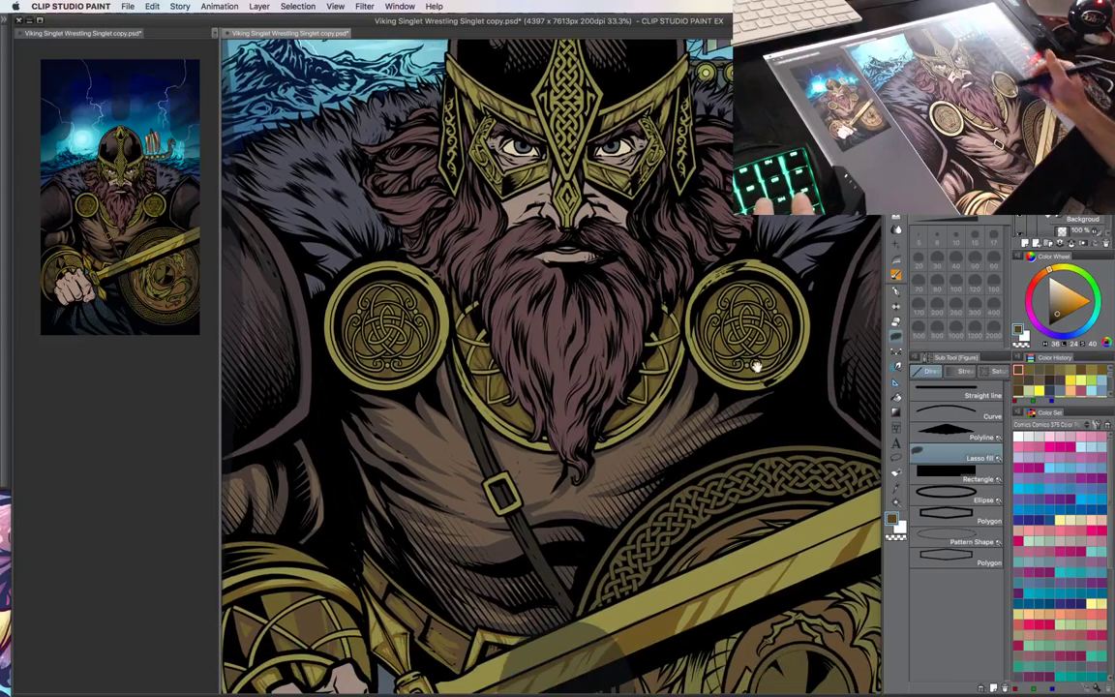
pyautogui.moveTo(692, 469); pyautogui.dragTo(640, 371)
pyautogui.press('super+minus')
pyautogui.moveTo(693, 413); pyautogui.dragTo(694, 392)
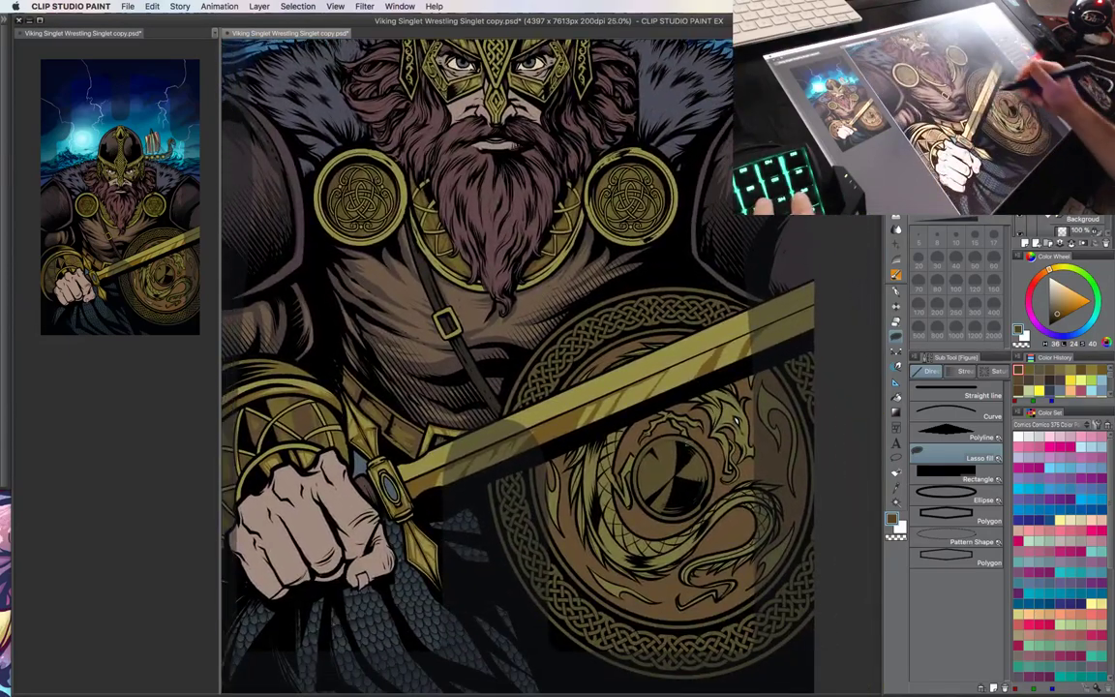
pyautogui.moveTo(702, 467); pyautogui.dragTo(659, 408)
pyautogui.press('w')
pyautogui.click(615, 459)
pyautogui.press('p')
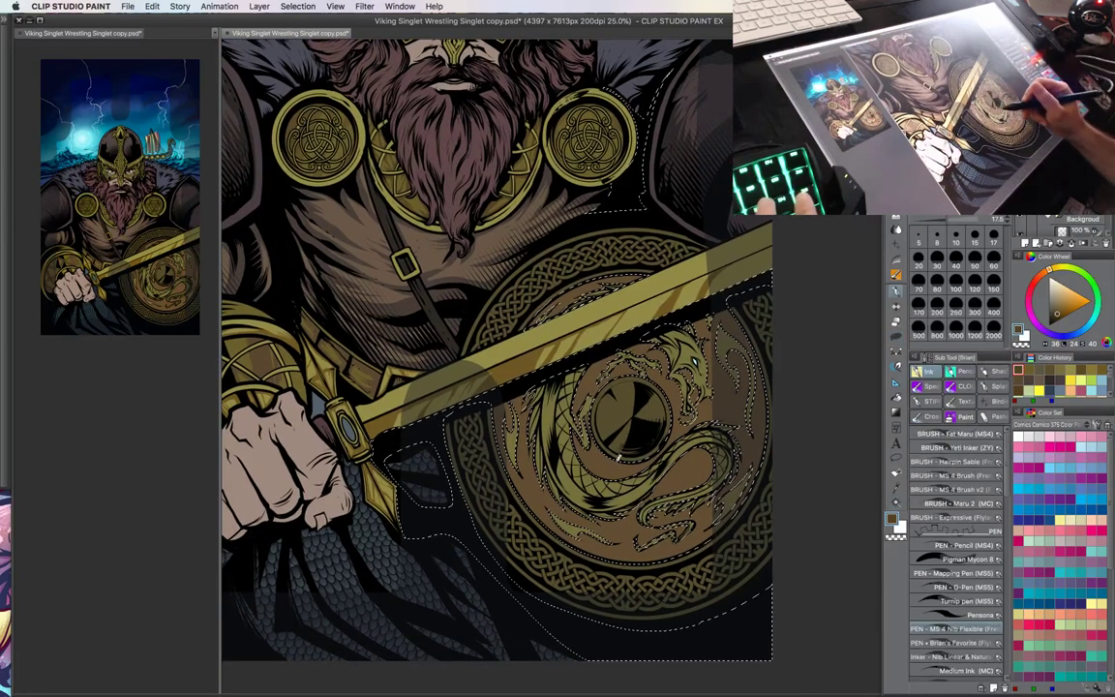
pyautogui.press('u')
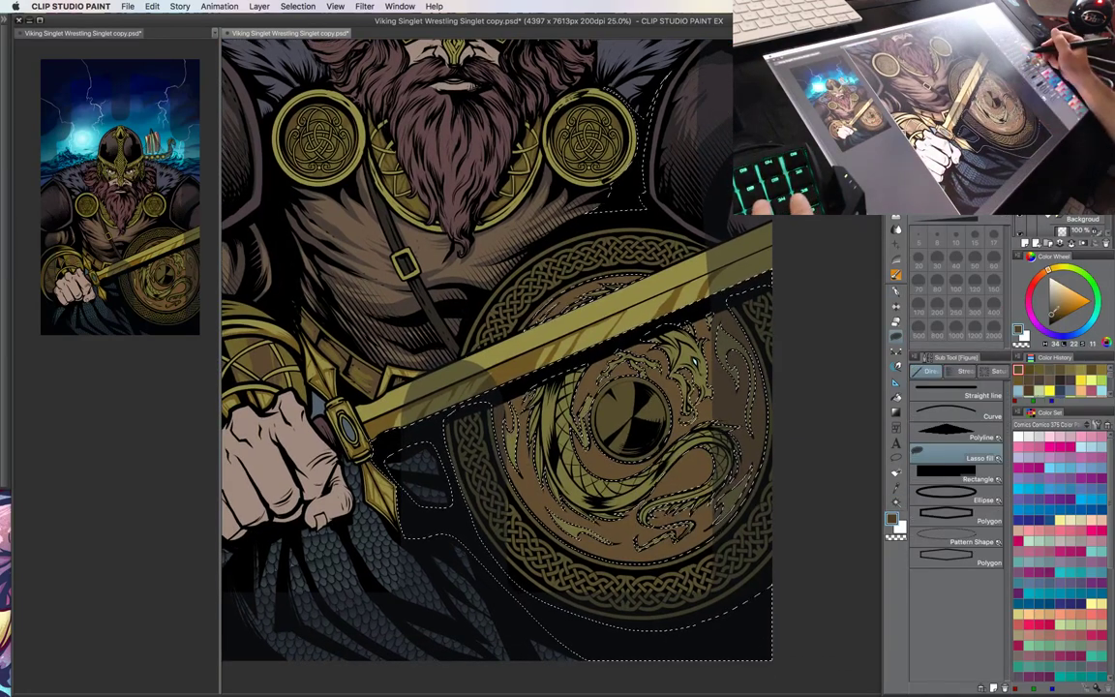
pyautogui.press('m')
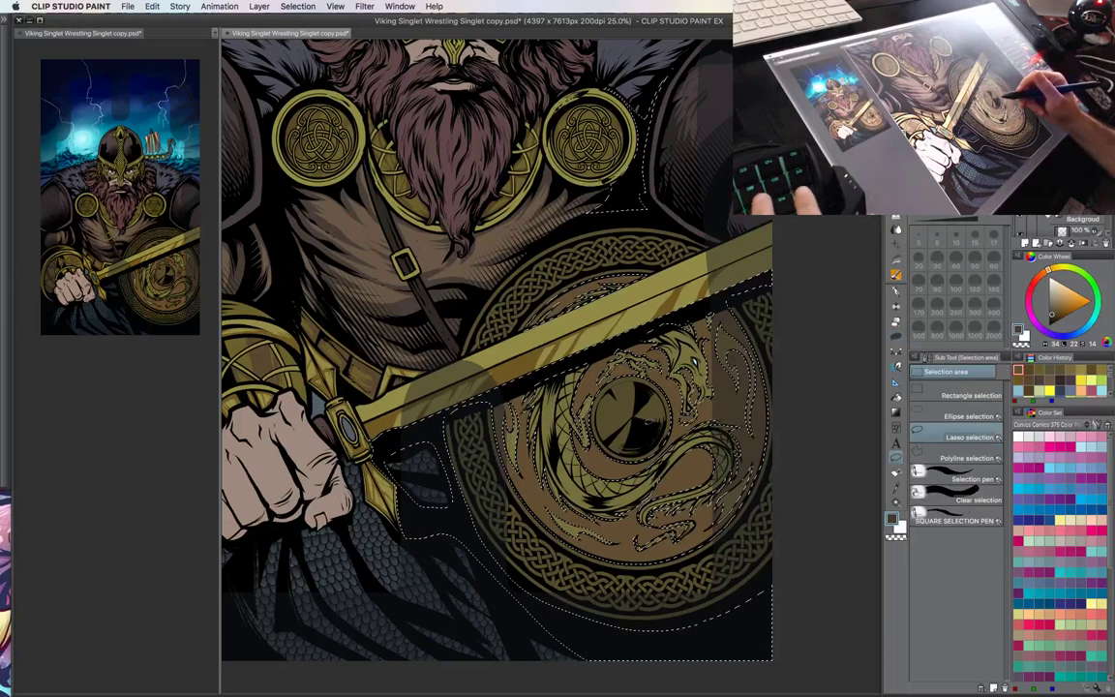
pyautogui.press('super+d')
pyautogui.press('u')
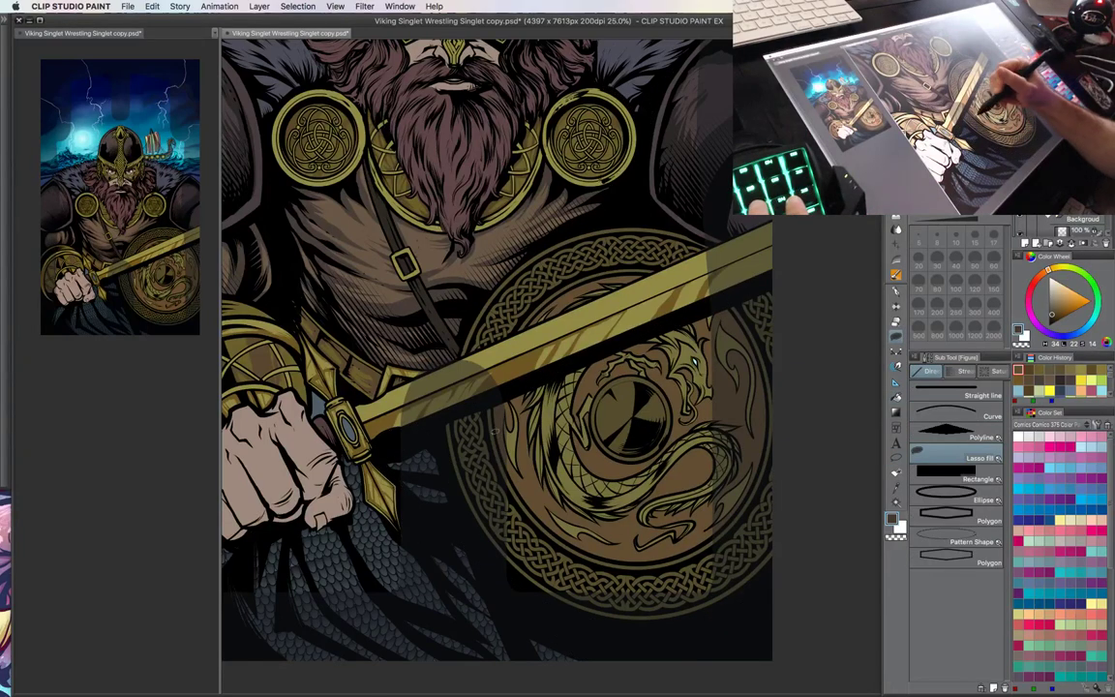
# - Lasso-fill dark brown shadows on the shield's brown face beneath the sword blade and around the dragon
pyautogui.moveTo(494, 431)
pyautogui.mouseDown()
pyautogui.moveTo(521, 503)
pyautogui.moveTo(538, 479)
pyautogui.mouseUp()
pyautogui.moveTo(488, 426)
pyautogui.mouseDown()
pyautogui.moveTo(549, 335)
pyautogui.moveTo(675, 290)
pyautogui.mouseUp()
pyautogui.moveTo(764, 305)
pyautogui.mouseDown()
pyautogui.moveTo(553, 449)
pyautogui.moveTo(538, 494)
pyautogui.mouseUp()
pyautogui.press('g')
pyautogui.moveTo(714, 448); pyautogui.dragTo(713, 460)
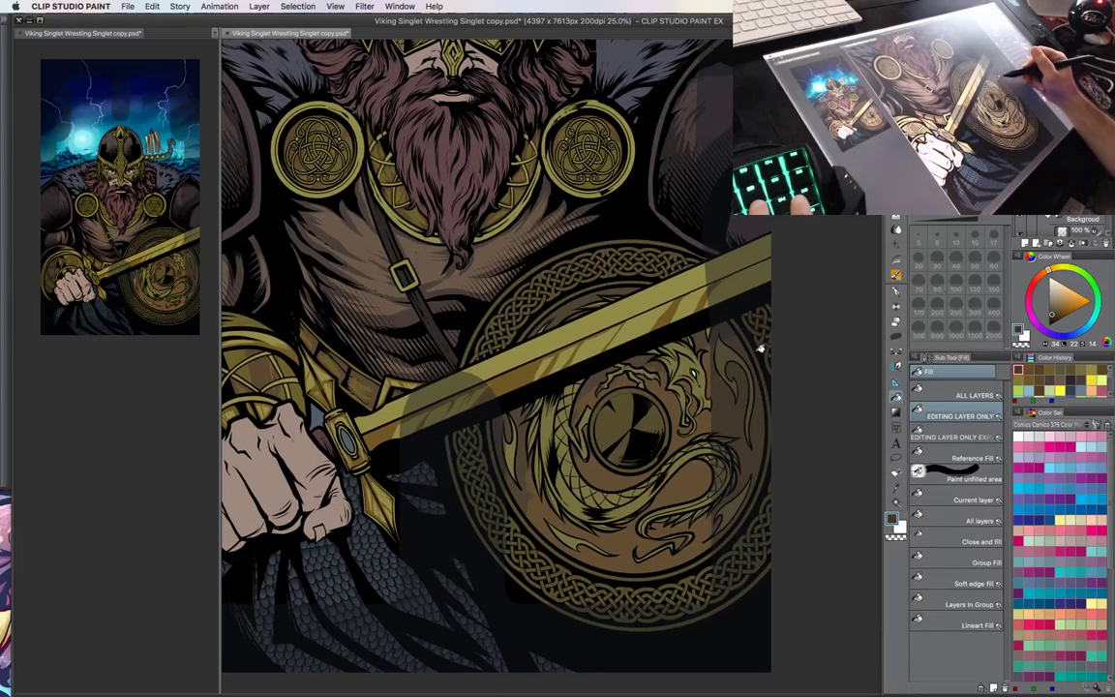
# - Add more dark brown Lasso fill shadows along the side and lower parts of the shield's brown face
pyautogui.press('u')
pyautogui.moveTo(760, 411)
pyautogui.mouseDown()
pyautogui.moveTo(801, 392)
pyautogui.moveTo(772, 348)
pyautogui.mouseUp()
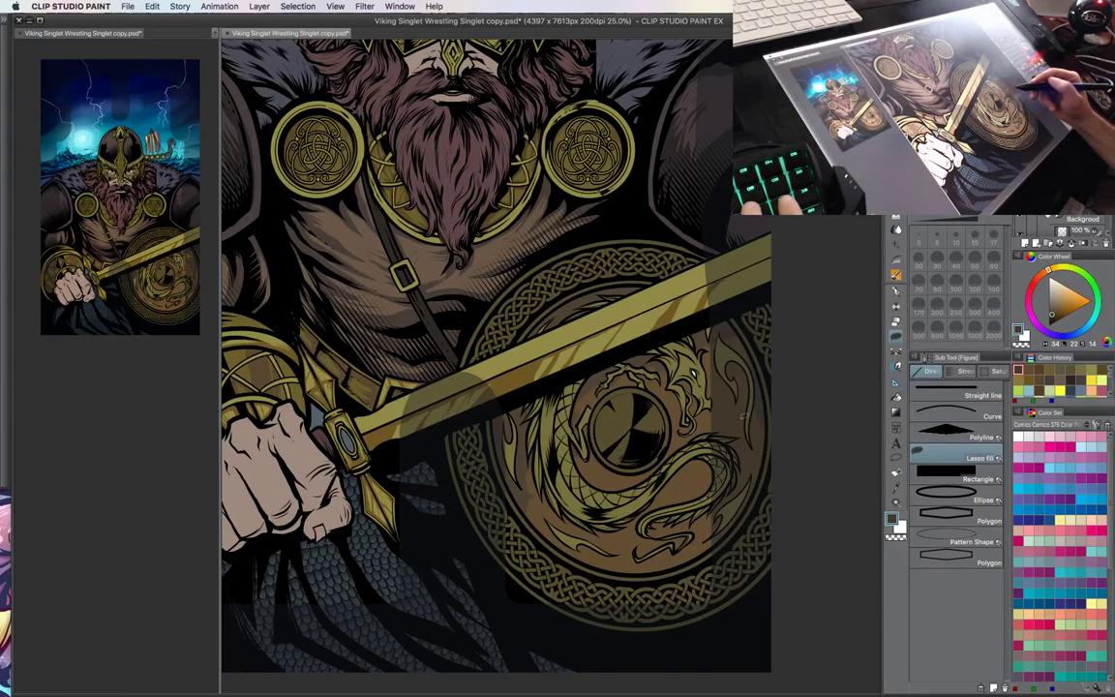
pyautogui.moveTo(726, 467); pyautogui.dragTo(728, 433)
pyautogui.moveTo(530, 500)
pyautogui.mouseDown()
pyautogui.moveTo(619, 421)
pyautogui.moveTo(556, 390)
pyautogui.moveTo(503, 490)
pyautogui.mouseUp()
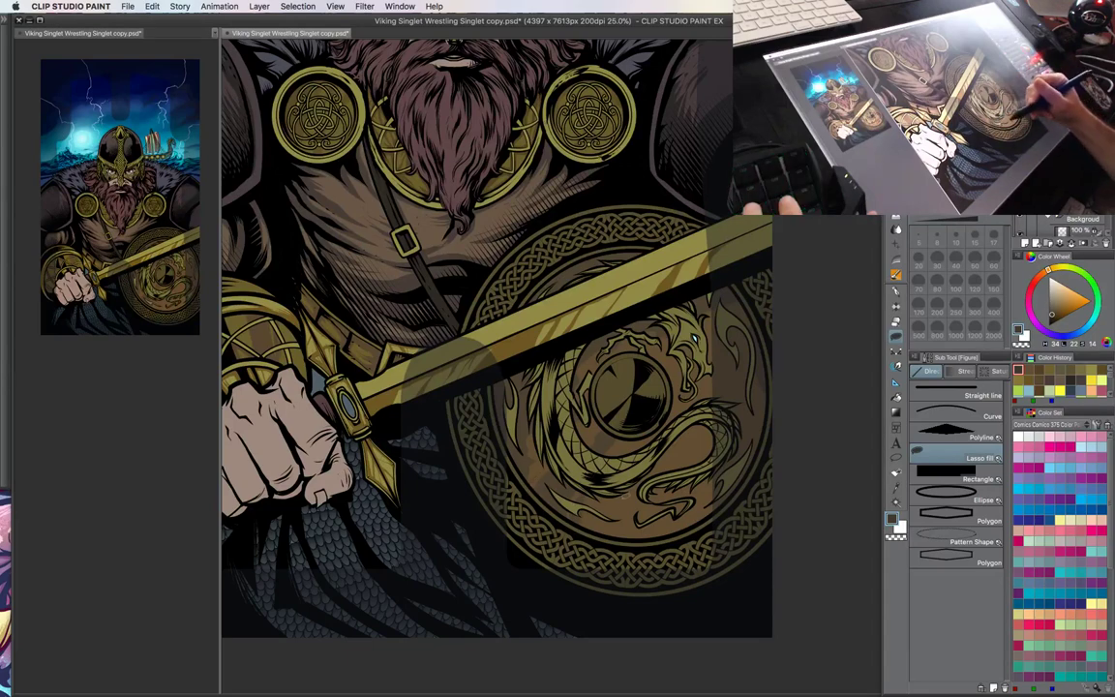
pyautogui.moveTo(666, 484)
pyautogui.mouseDown()
pyautogui.moveTo(659, 424)
pyautogui.moveTo(722, 442)
pyautogui.moveTo(683, 444)
pyautogui.moveTo(681, 459)
pyautogui.moveTo(695, 432)
pyautogui.moveTo(724, 445)
pyautogui.moveTo(670, 465)
pyautogui.moveTo(653, 490)
pyautogui.mouseUp()
# - Lasso-select the upper-left gold wedges of the round boss at the shield's centre
pyautogui.scroll(-3, 721, 444)
pyautogui.scroll(2, 720, 445)
pyautogui.scroll(1, 692, 433)
pyautogui.moveTo(682, 441)
pyautogui.mouseDown()
pyautogui.moveTo(677, 457)
pyautogui.moveTo(706, 380)
pyautogui.moveTo(620, 350)
pyautogui.mouseUp()
pyautogui.press('super+plus')
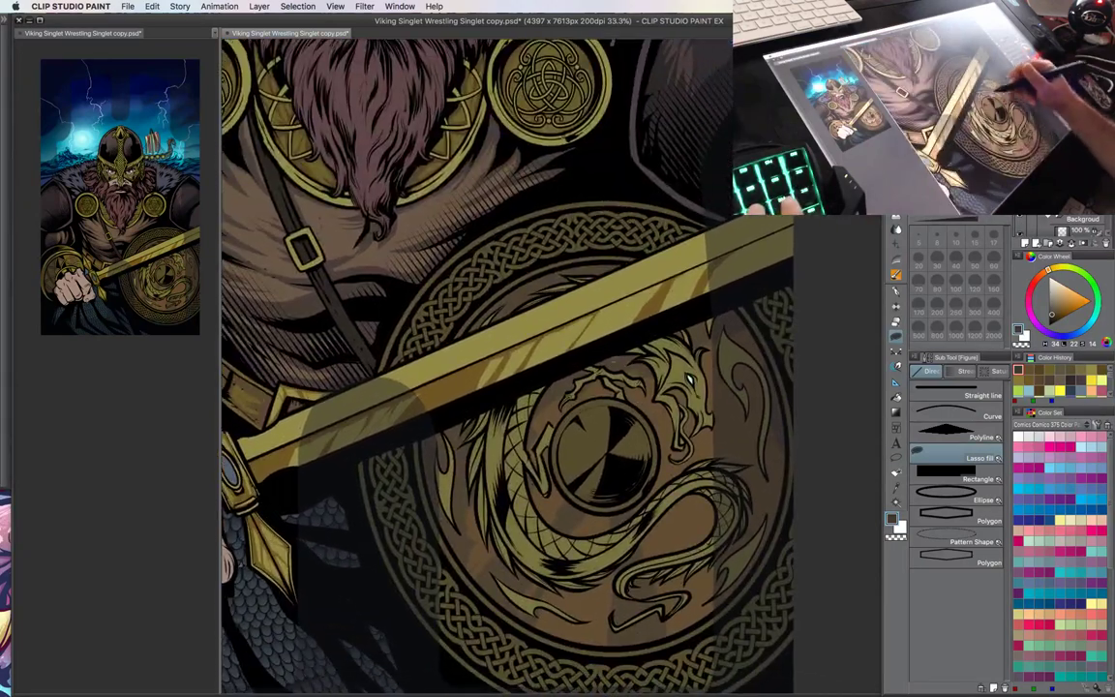
pyautogui.press('m')
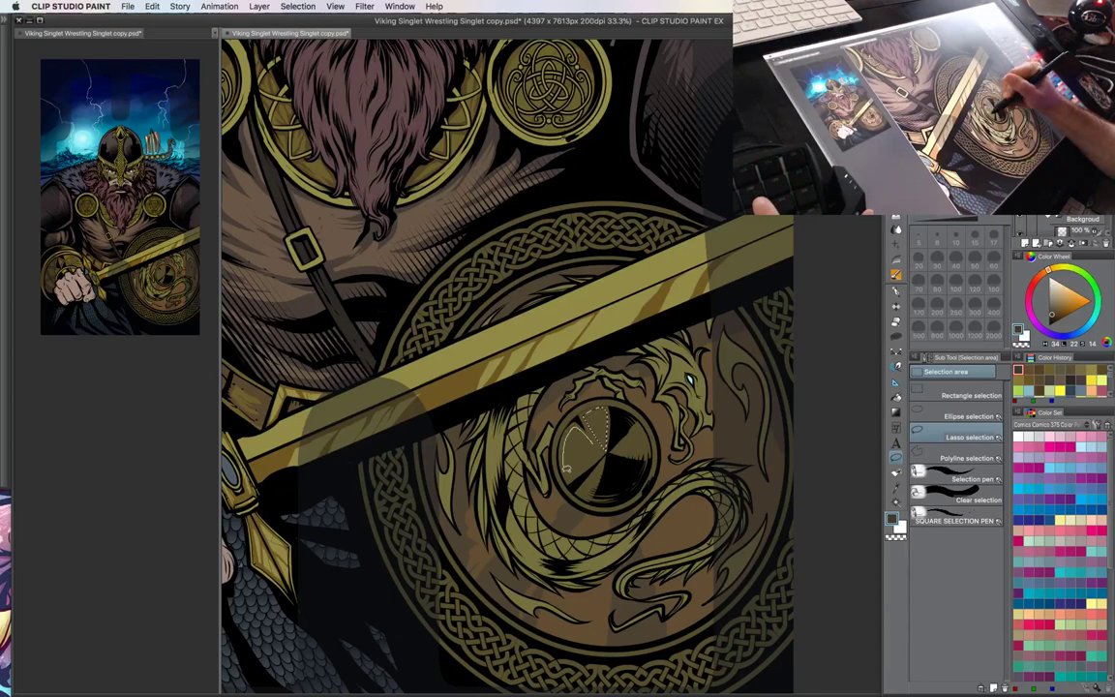
# - Look through the sketch and paint brushes and choose SOFT - Airbrush (Flyland)
pyautogui.press('b')
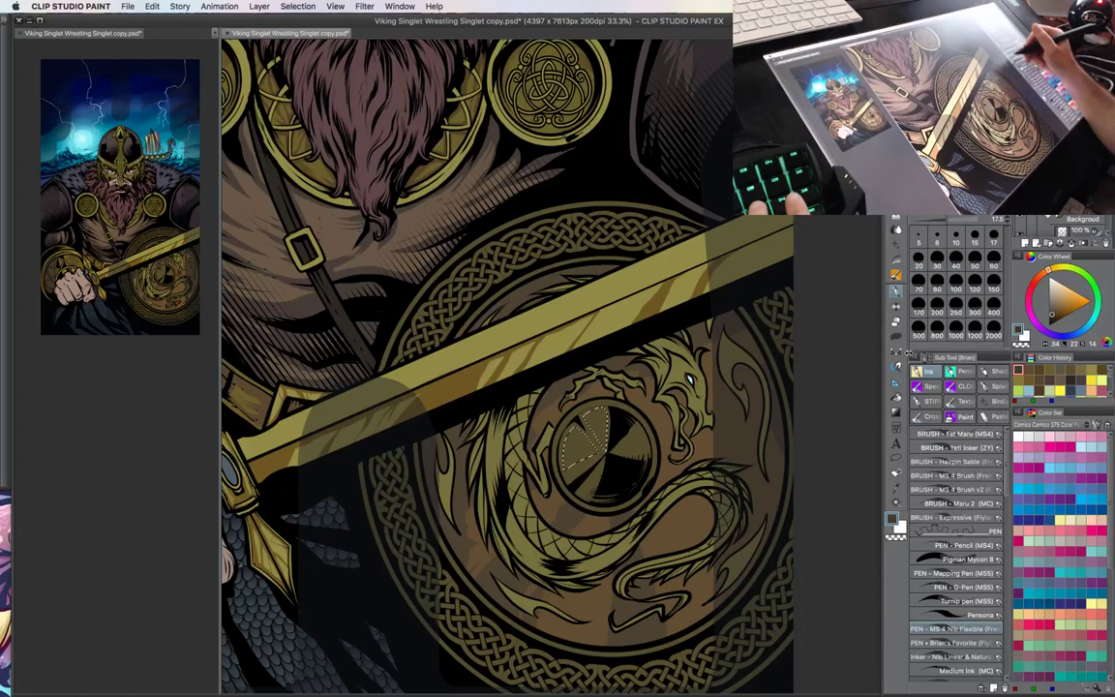
pyautogui.click(897, 291)
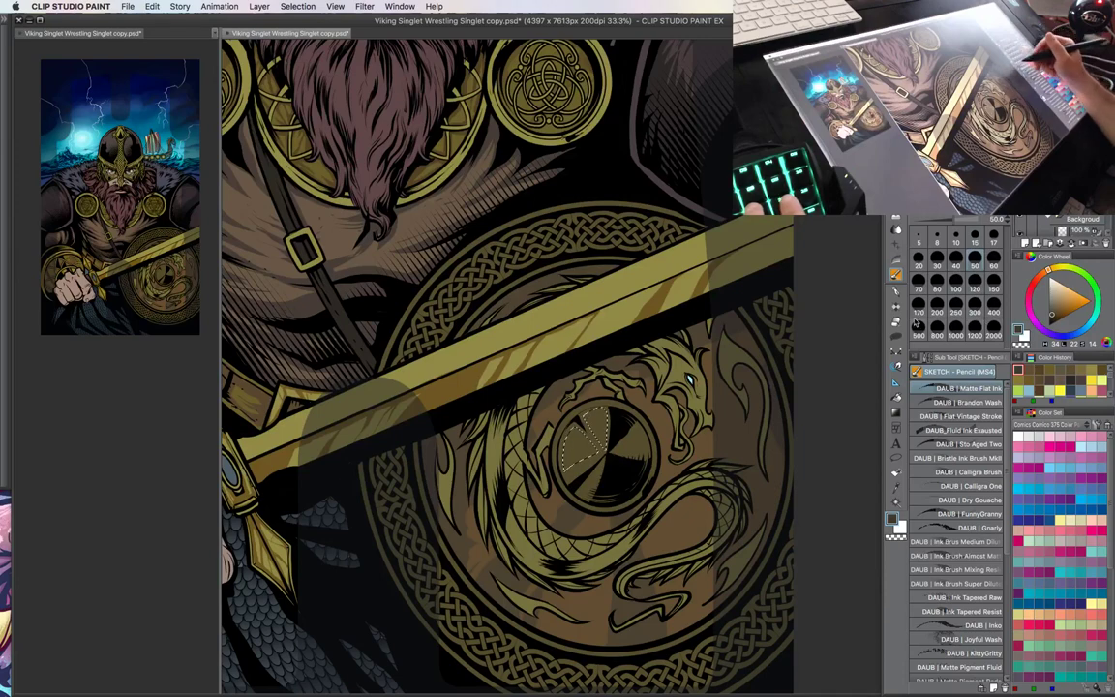
pyautogui.press('b')
pyautogui.press('p')
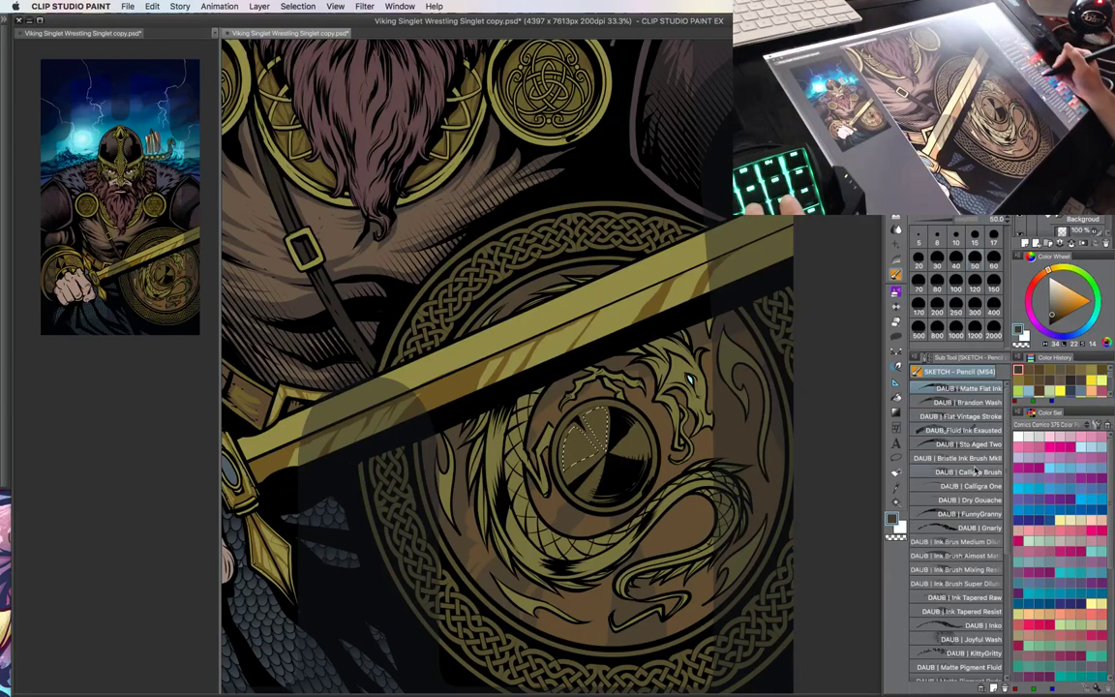
pyautogui.press('b')
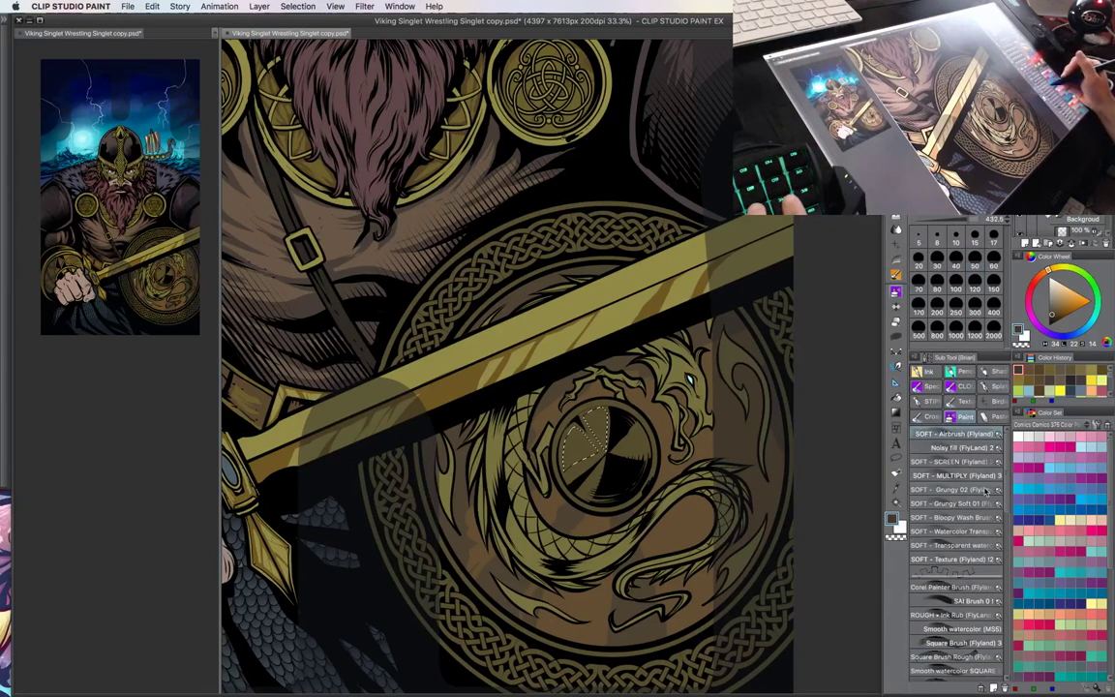
pyautogui.scroll(-5, 985, 490)
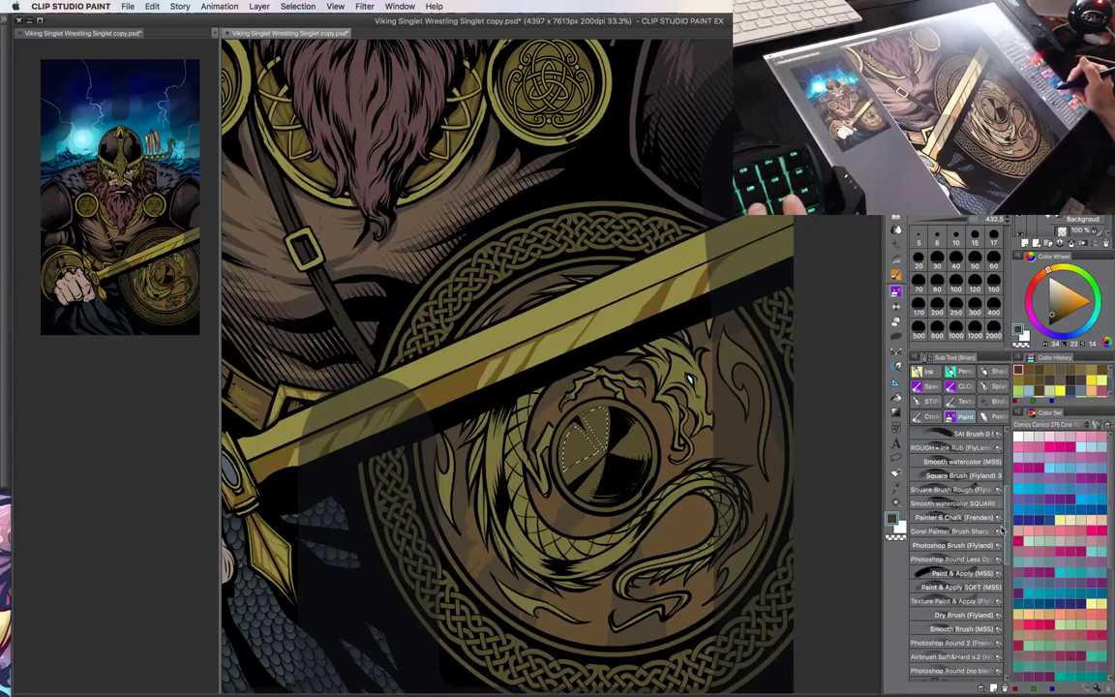
pyautogui.scroll(-5, 1002, 530)
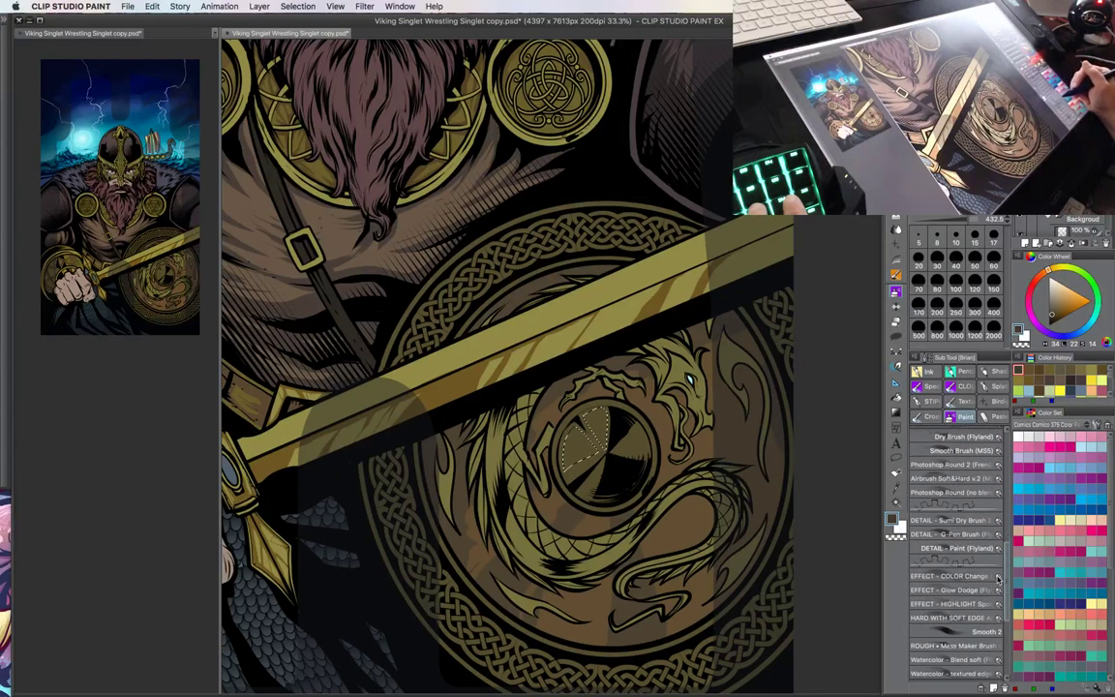
pyautogui.scroll(3, 997, 577)
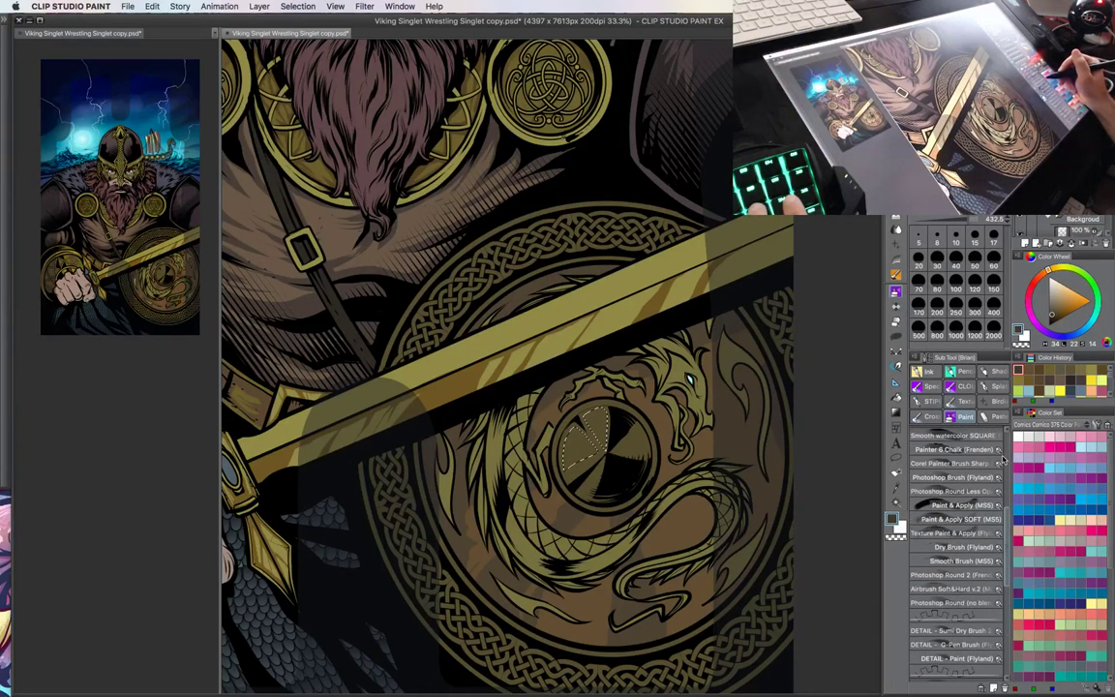
pyautogui.scroll(5, 1003, 460)
pyautogui.press('b')
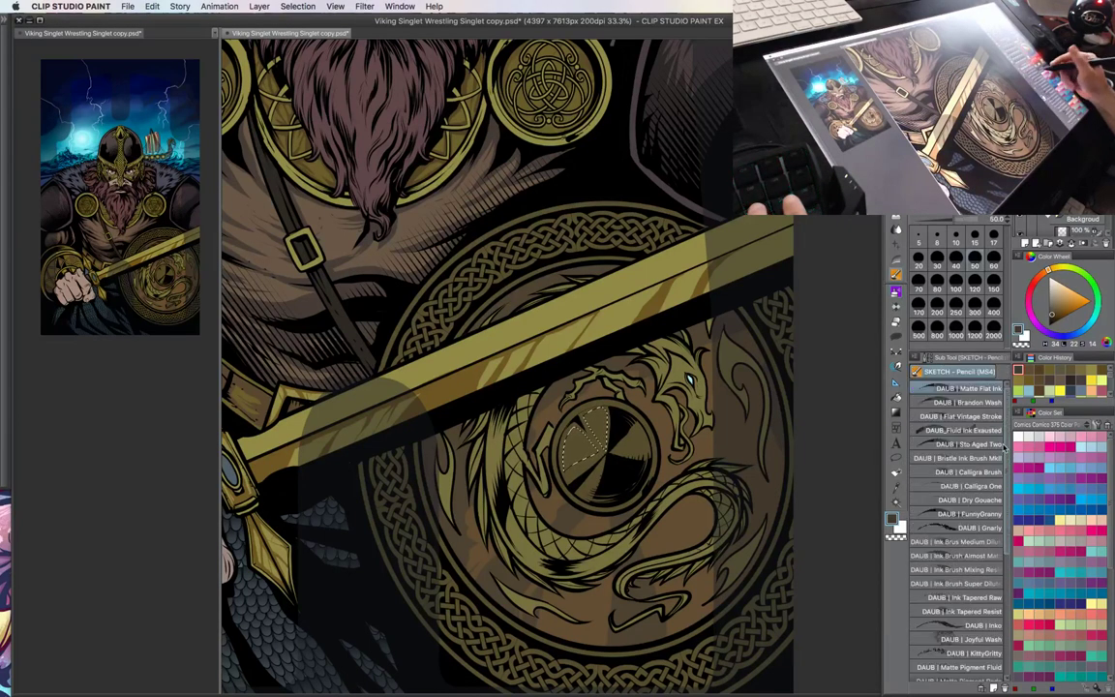
pyautogui.moveTo(1006, 459)
pyautogui.mouseDown()
pyautogui.moveTo(1007, 524)
pyautogui.moveTo(1007, 448)
pyautogui.mouseUp()
pyautogui.press('b')
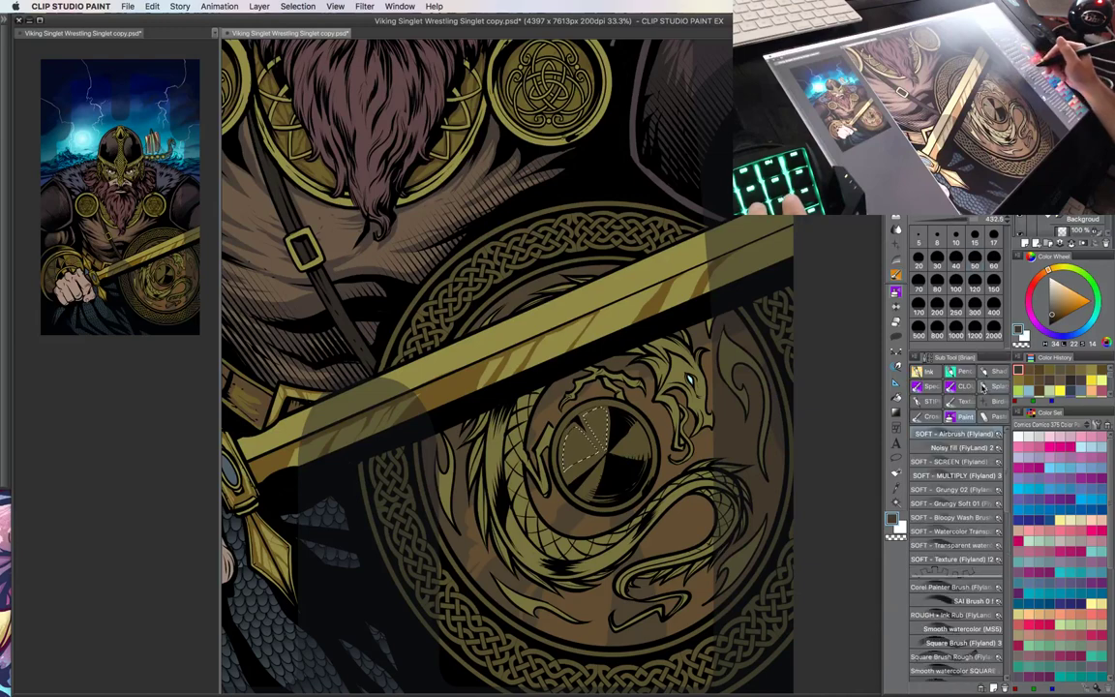
pyautogui.moveTo(1006, 440)
pyautogui.mouseDown()
pyautogui.moveTo(1007, 472)
pyautogui.moveTo(1006, 443)
pyautogui.mouseUp()
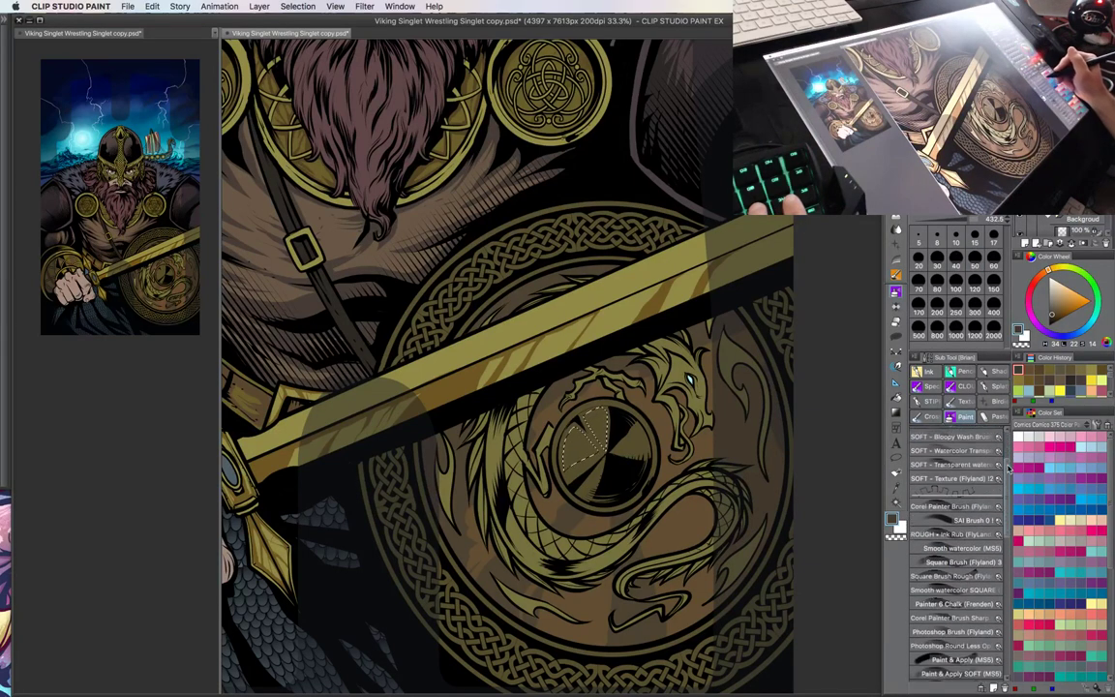
pyautogui.press('p')
pyautogui.press('b')
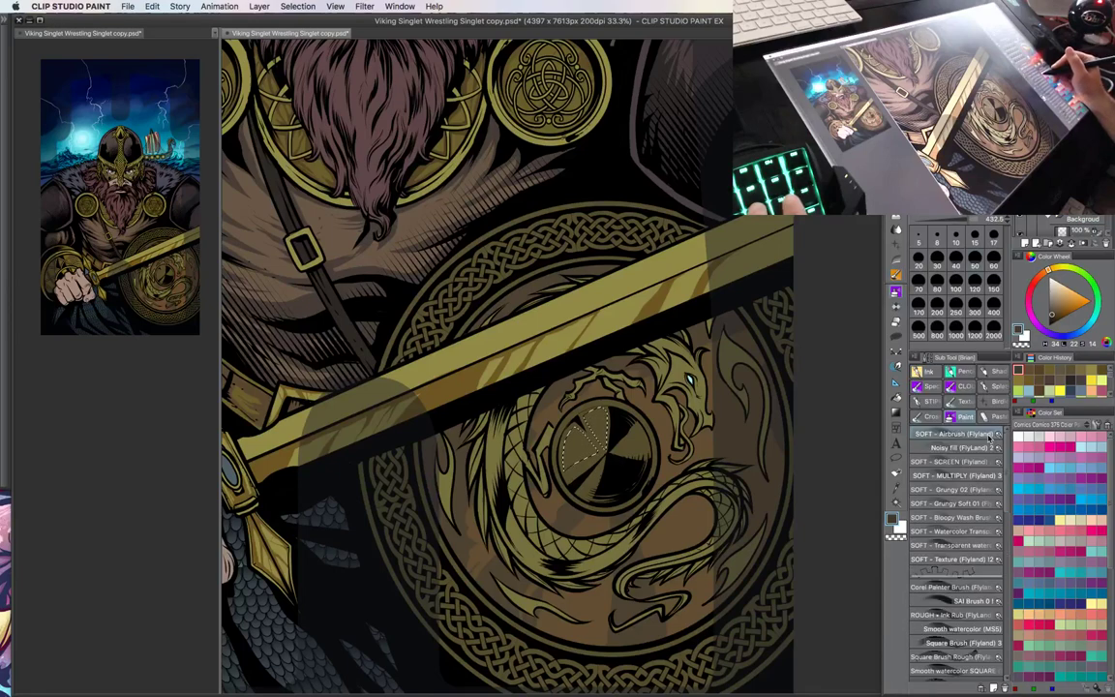
# - Set a golden colour with hue 43, reduce the airbrush size to 400 and paint highlights over the selected boss wedges
pyautogui.click(1065, 305)
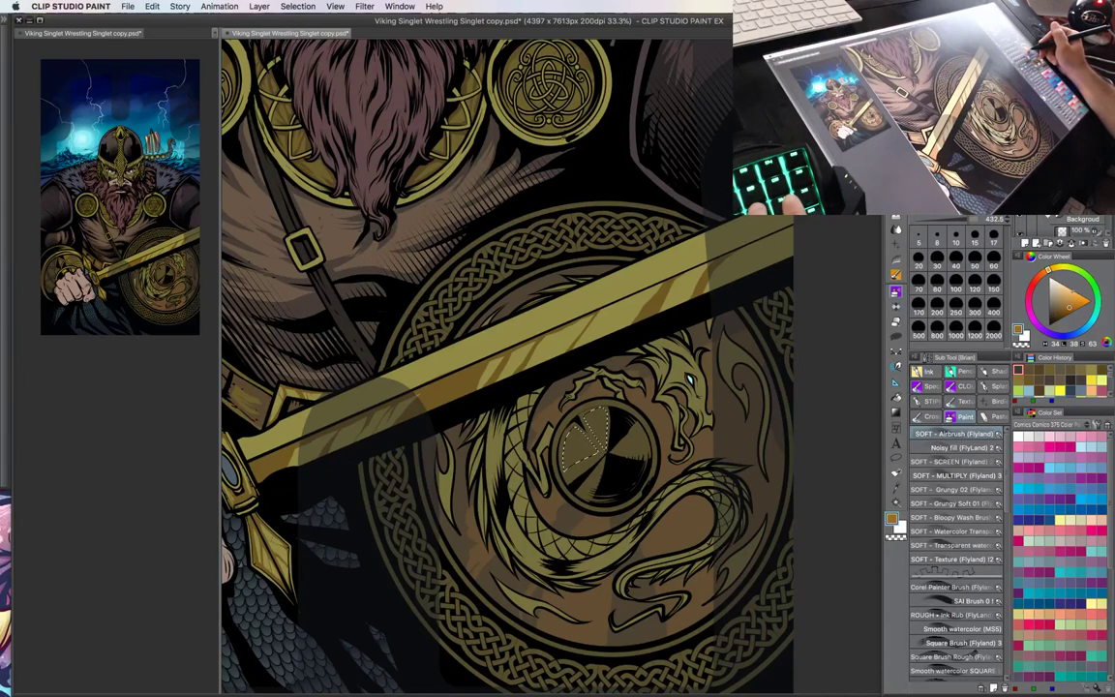
pyautogui.press('p')
pyautogui.moveTo(1048, 270); pyautogui.dragTo(1052, 268)
pyautogui.press('b')
pyautogui.press('[')
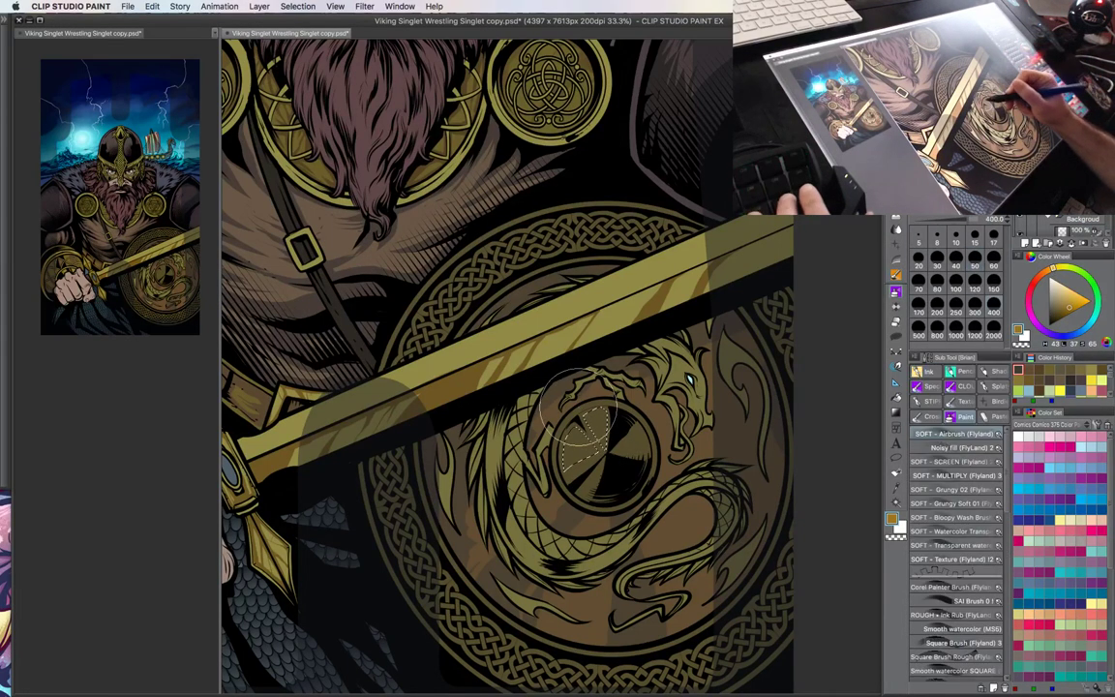
pyautogui.press('p')
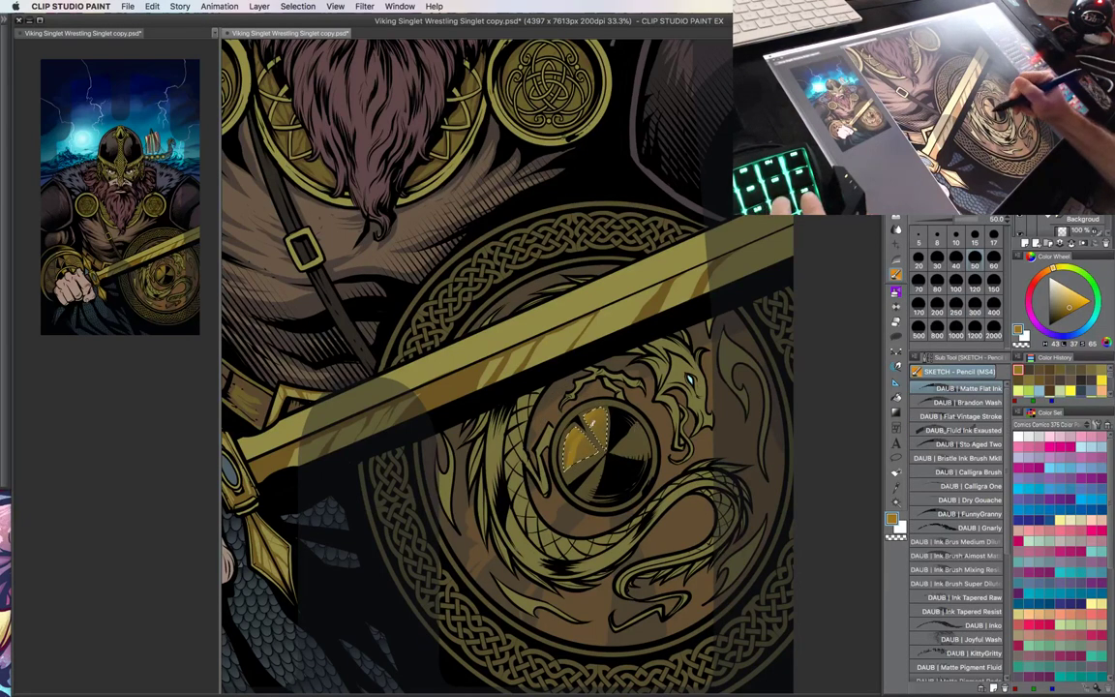
# - Lasso-select the right and lower-left wedges of the shield boss, airbrush gold highlights over them and clear the selection
pyautogui.press('m')
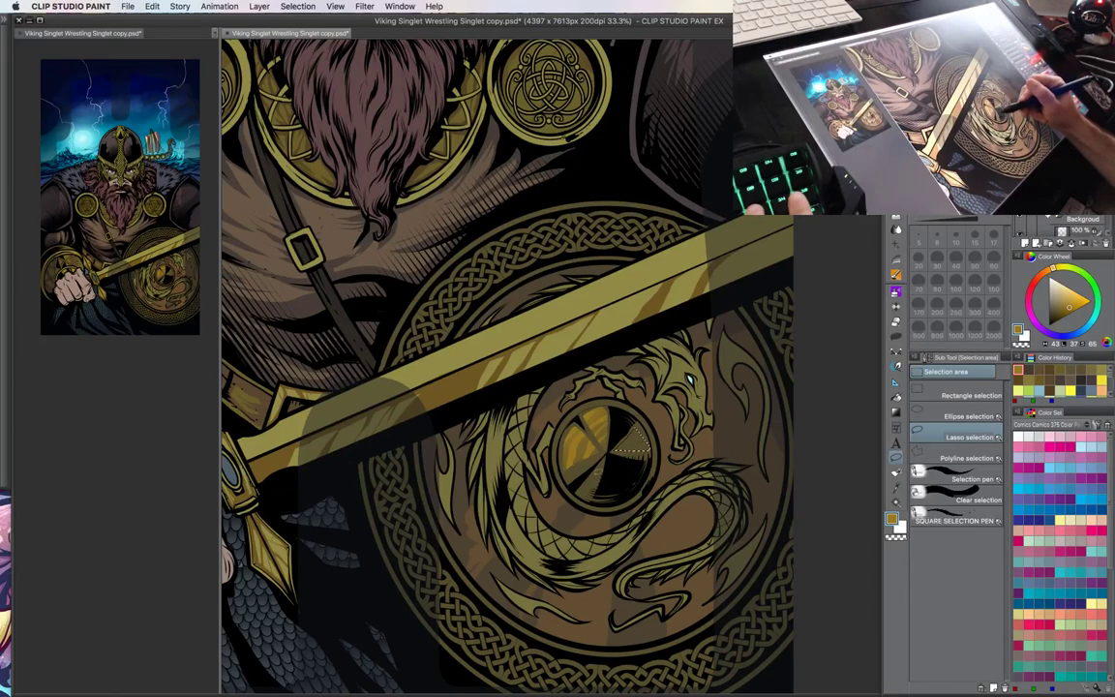
pyautogui.press('b')
pyautogui.moveTo(646, 434); pyautogui.dragTo(619, 449)
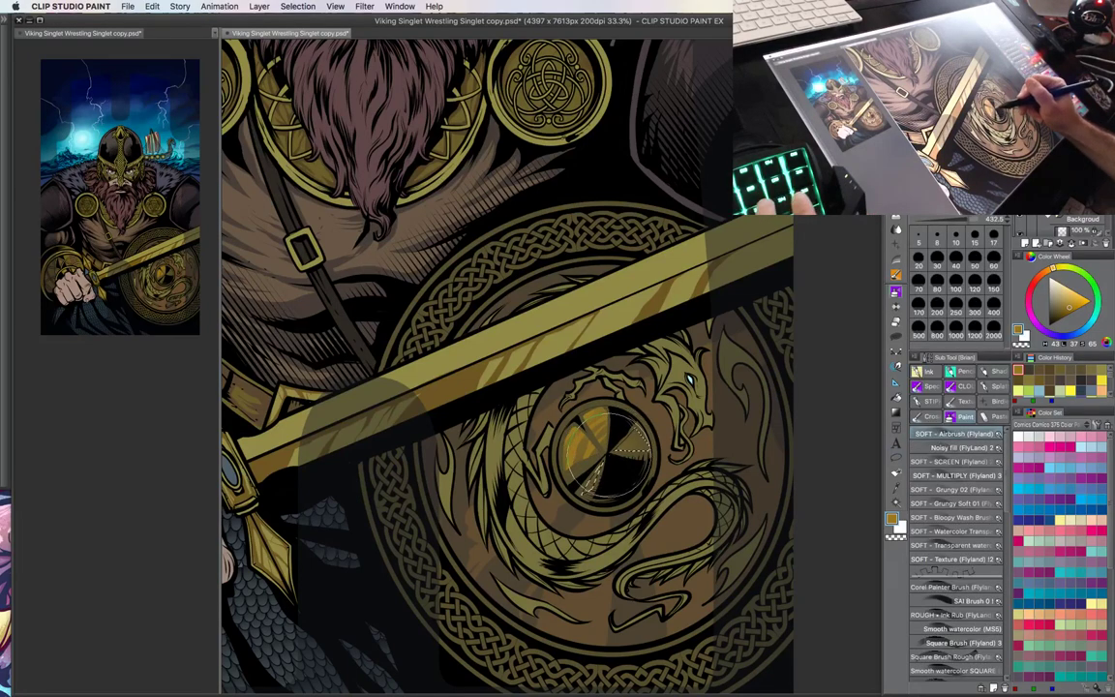
pyautogui.moveTo(584, 487)
pyautogui.mouseDown()
pyautogui.moveTo(619, 449)
pyautogui.moveTo(593, 480)
pyautogui.mouseUp()
pyautogui.press('super+d')
pyautogui.press('m')
pyautogui.press('b')
pyautogui.press('m')
pyautogui.press('b')
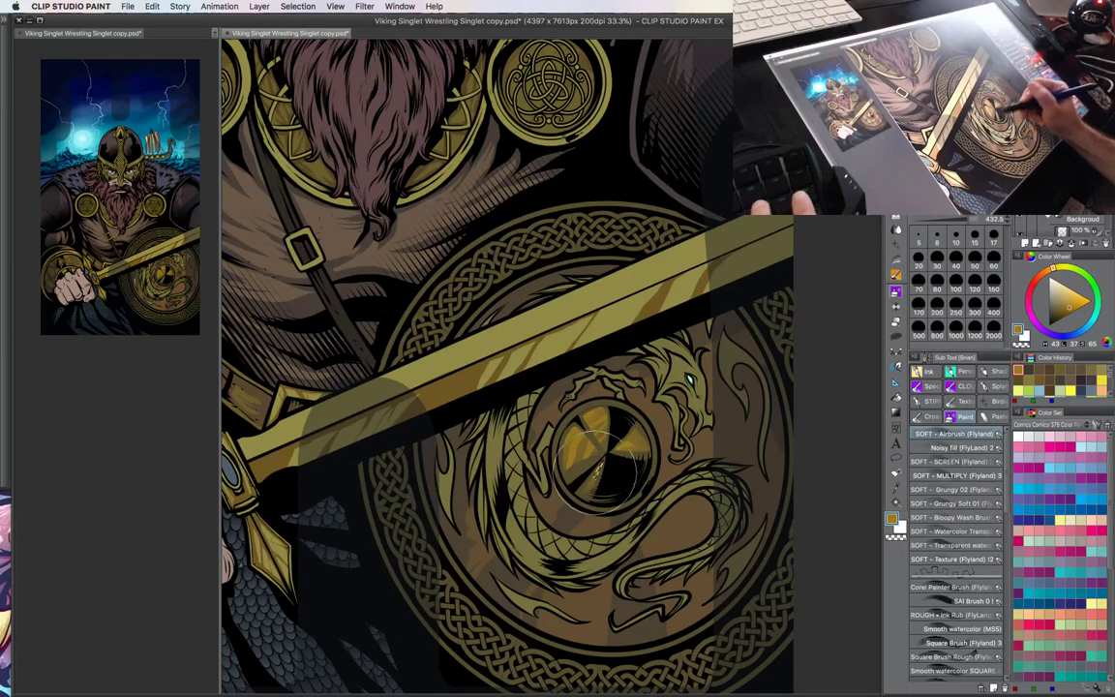
pyautogui.press('super+d')
# - Lasso-select jagged highlight shapes along the upper face of the sword blade
pyautogui.press('m')
pyautogui.press('super+minus')
pyautogui.moveTo(685, 468)
pyautogui.mouseDown()
pyautogui.moveTo(672, 443)
pyautogui.moveTo(666, 467)
pyautogui.moveTo(736, 462)
pyautogui.mouseUp()
pyautogui.press('super+plus')
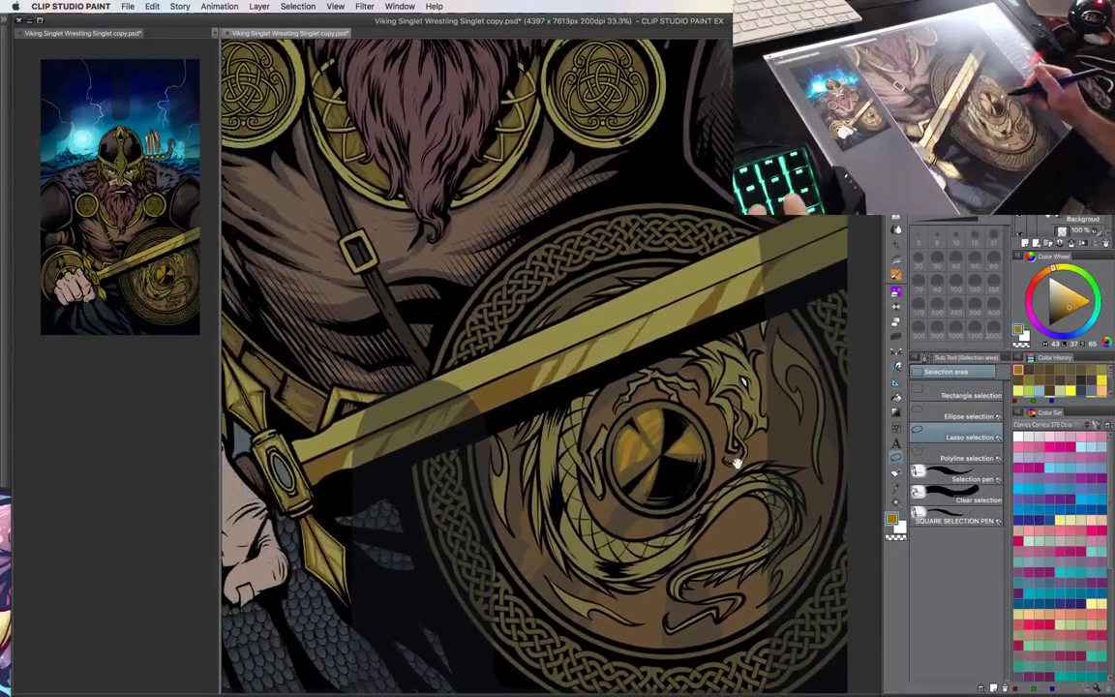
pyautogui.press('super+minus')
pyautogui.press('super+minus')
pyautogui.moveTo(642, 395); pyautogui.dragTo(704, 497)
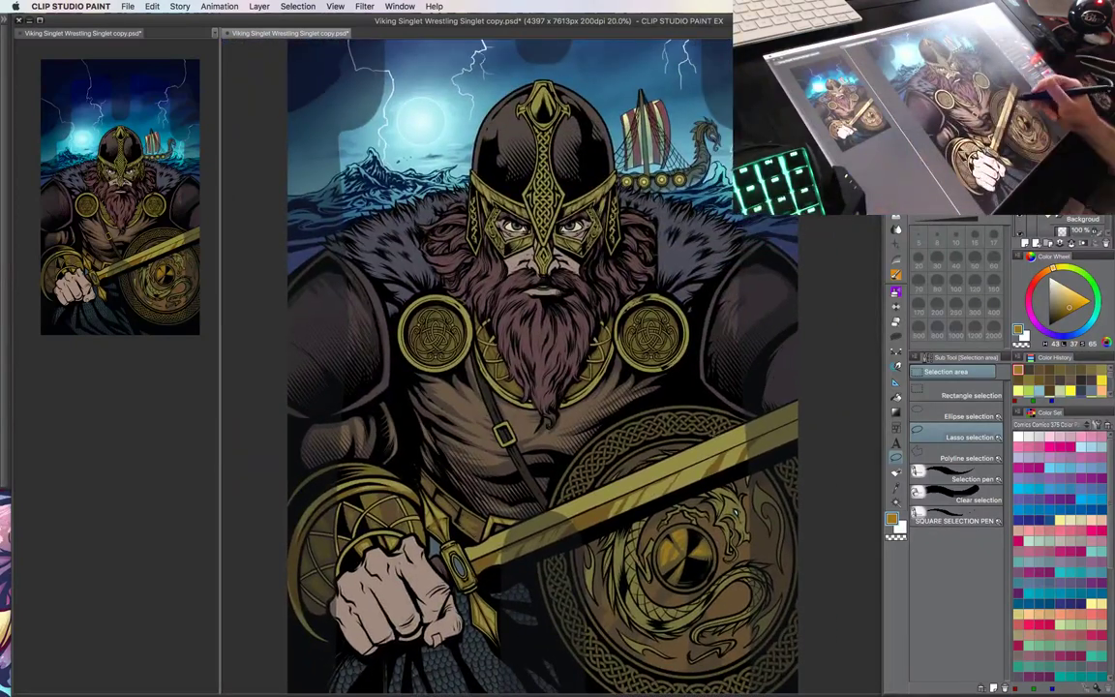
pyautogui.press('b')
pyautogui.press('m')
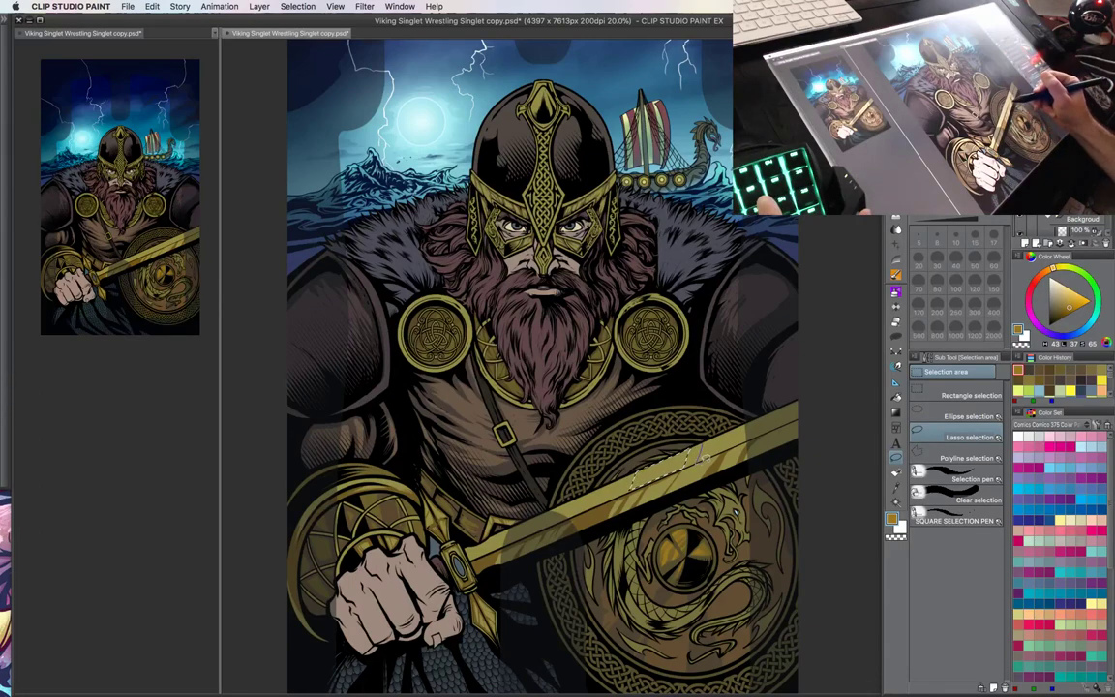
pyautogui.moveTo(719, 431); pyautogui.dragTo(714, 438)
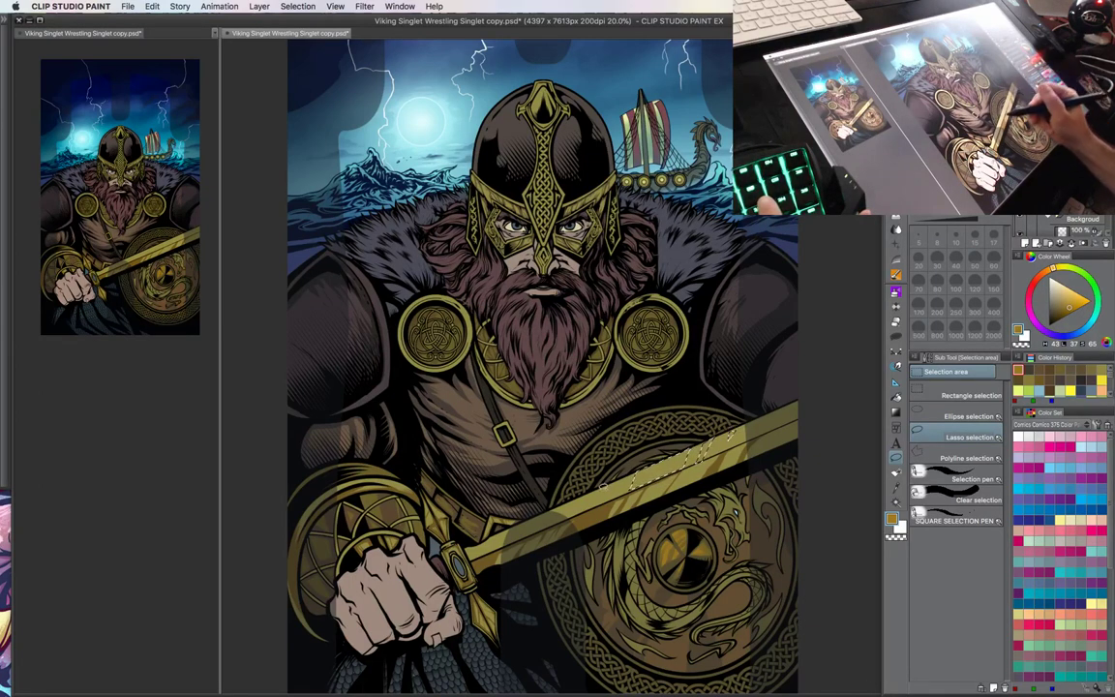
# - Set a pale yellow with hue 54, hide the selection outline, enlarge the airbrush to 700 and paint highlights over the selected blade areas
pyautogui.press('b')
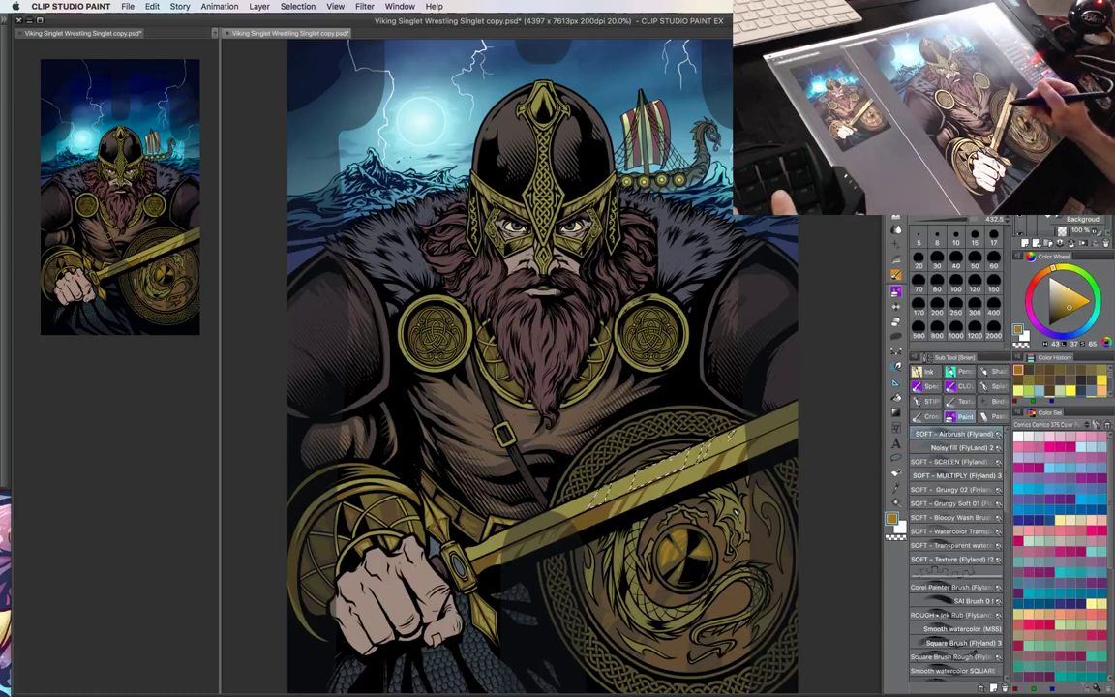
pyautogui.click(1069, 288)
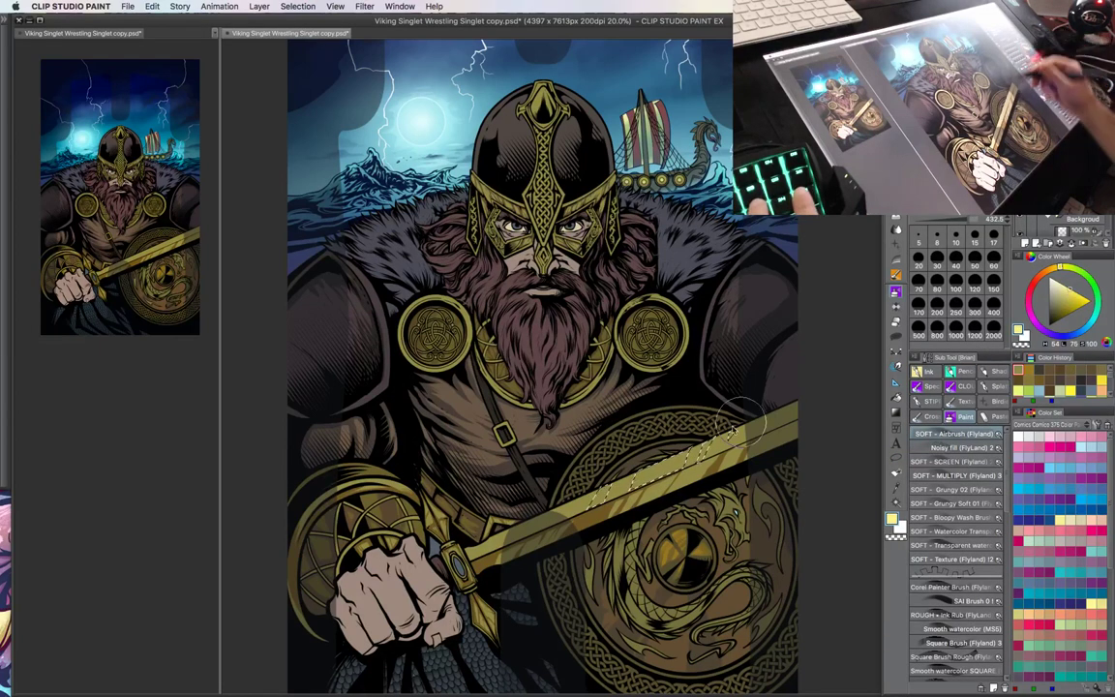
pyautogui.press('super+h')
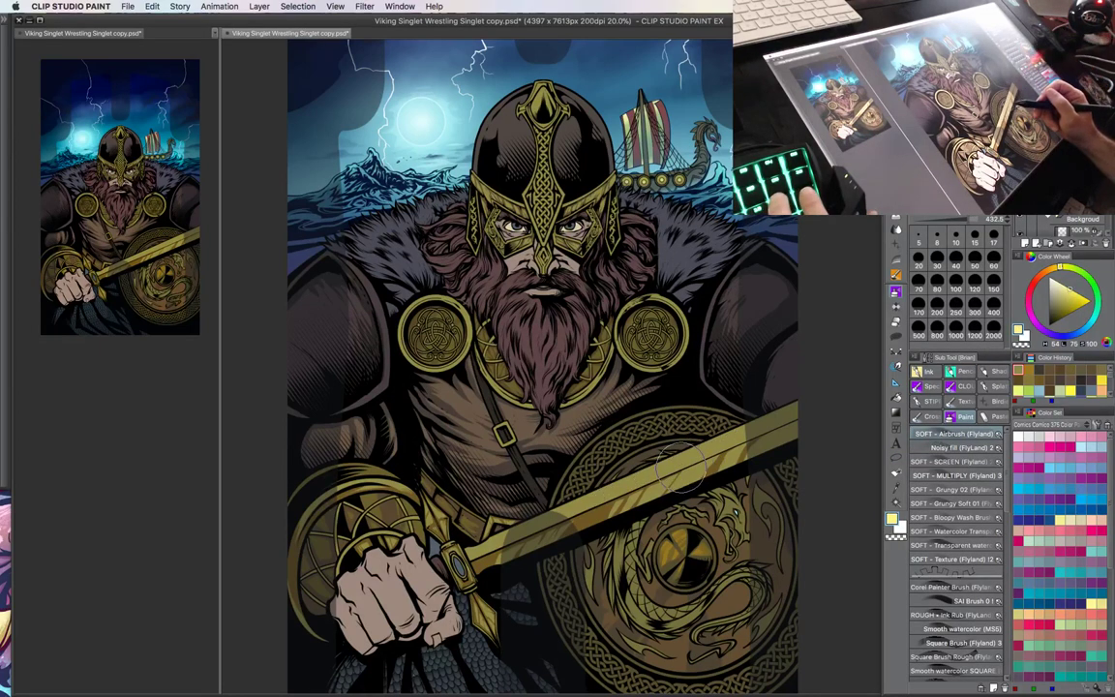
pyautogui.press(']')
pyautogui.press(']')
pyautogui.press(']')
pyautogui.moveTo(592, 506); pyautogui.dragTo(809, 405)
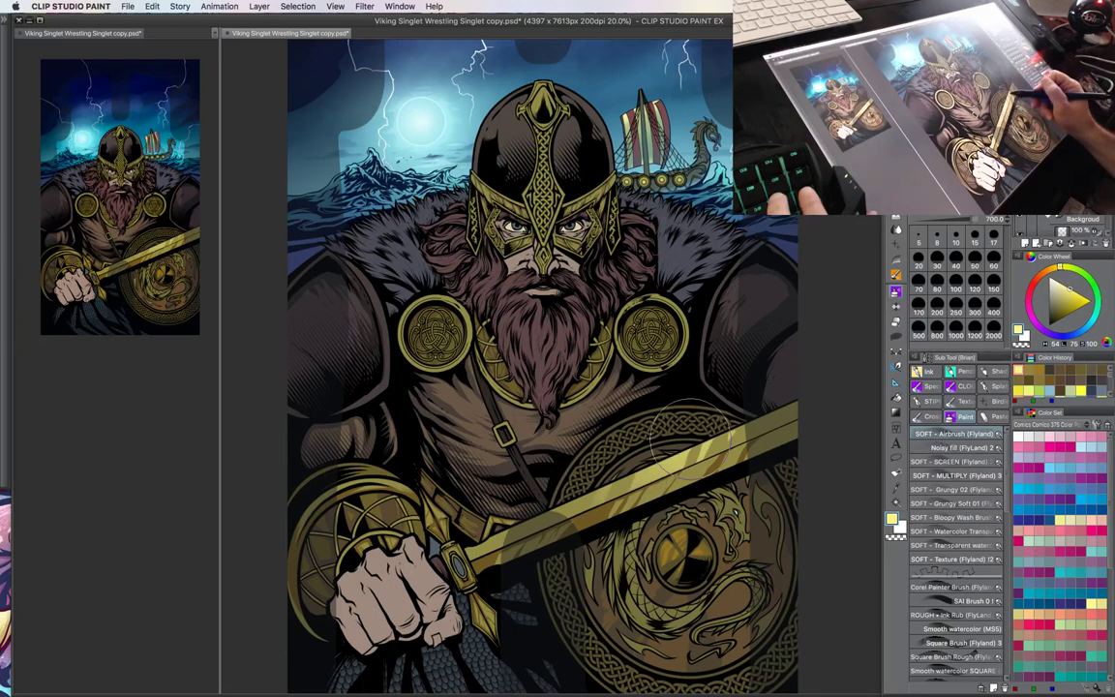
# - Lasso-select a small highlight near the middle of the blade's upper face and switch to Layer 6
pyautogui.press('m')
pyautogui.moveTo(735, 489); pyautogui.dragTo(756, 446)
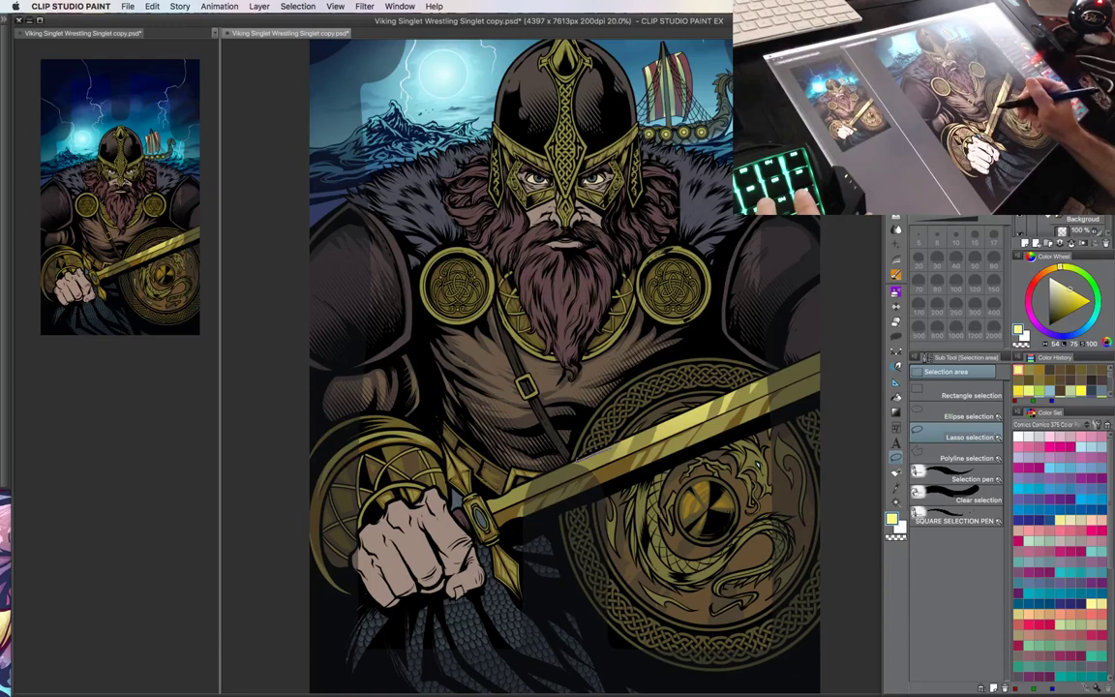
pyautogui.press('b')
pyautogui.moveTo(590, 452); pyautogui.dragTo(608, 446)
pyautogui.press('m')
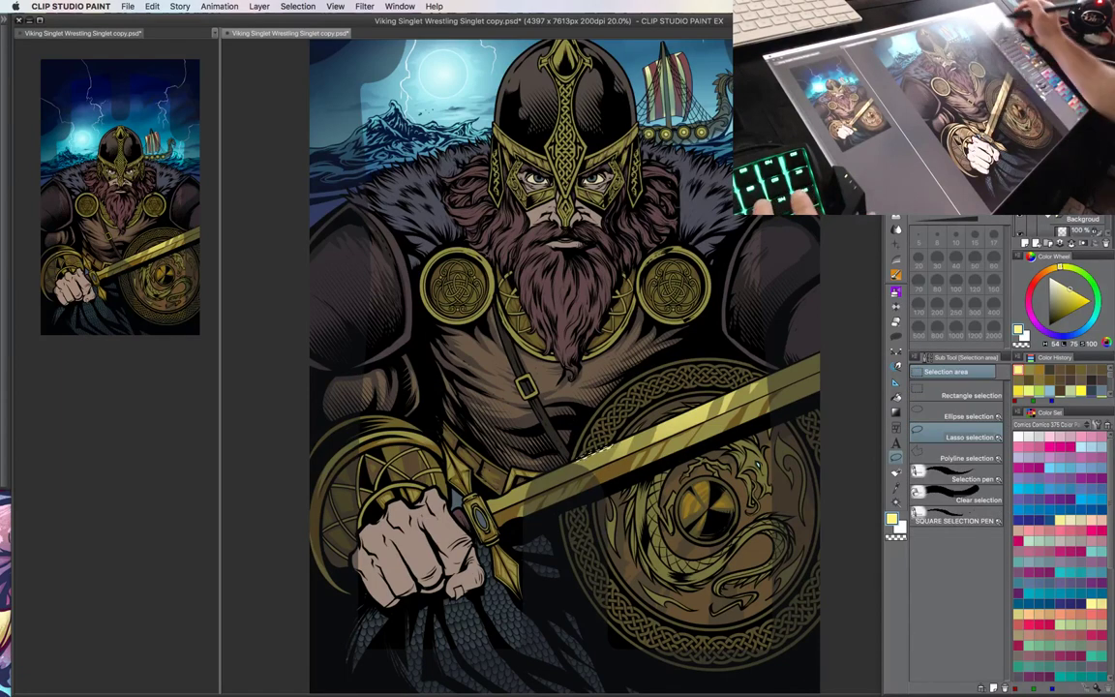
pyautogui.scroll(5, 1062, 227)
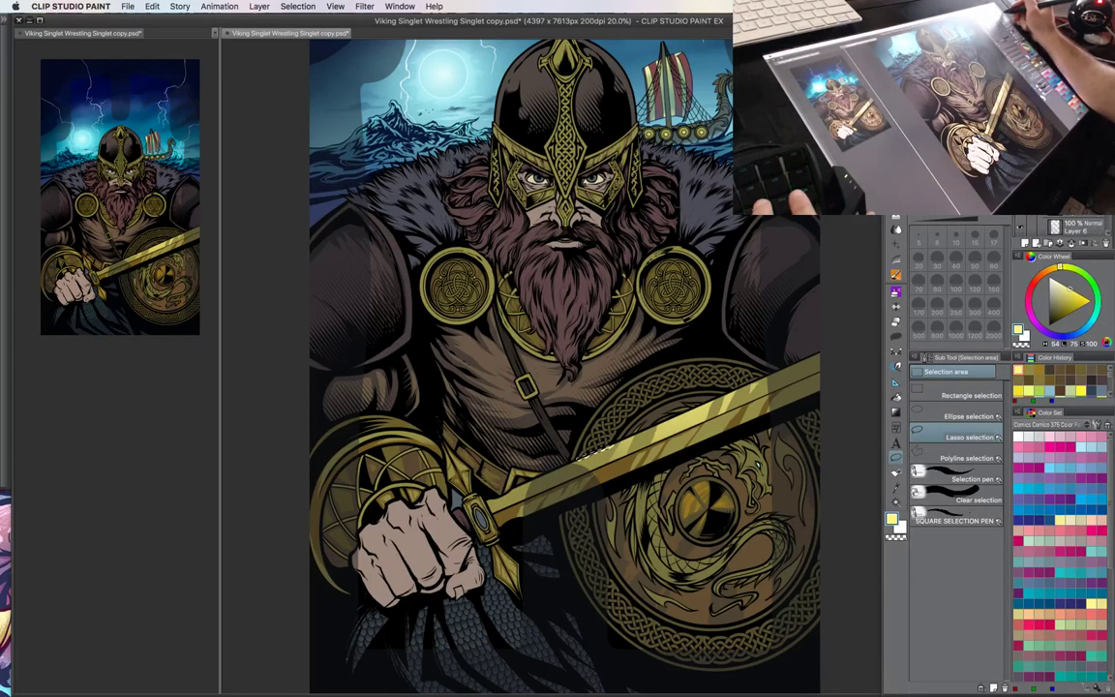
pyautogui.moveTo(659, 473); pyautogui.dragTo(680, 463)
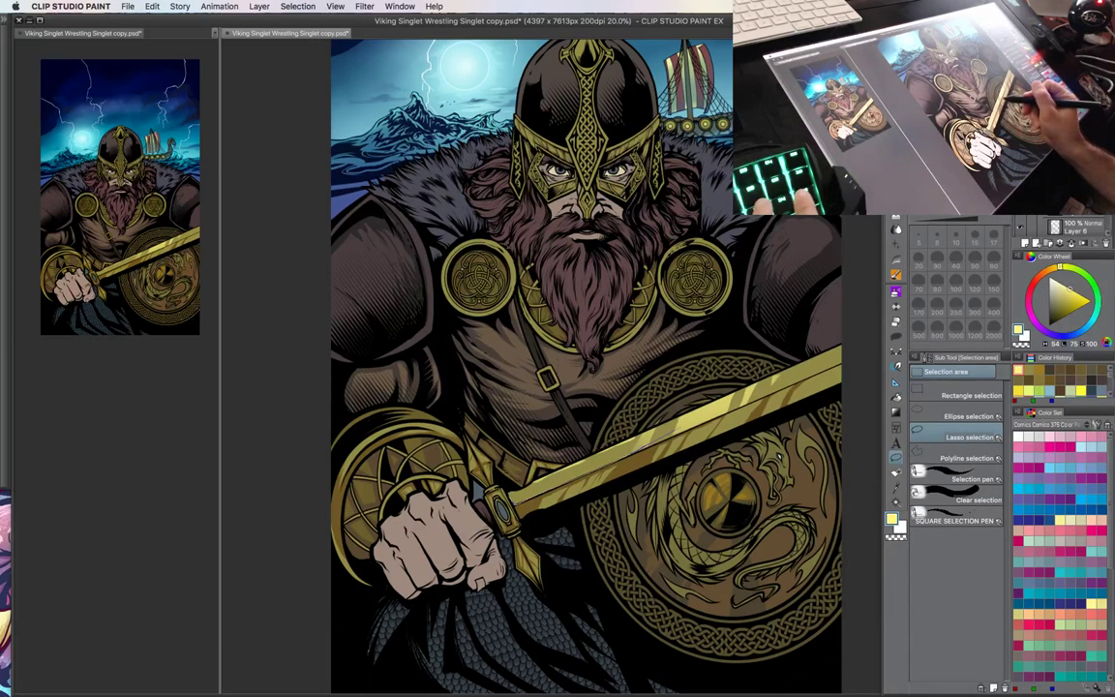
# - Airbrush pale yellow highlights over lassoed areas of the blade out to the image edge, clearing the selection after each pass
pyautogui.moveTo(683, 422)
pyautogui.mouseDown()
pyautogui.moveTo(527, 484)
pyautogui.moveTo(663, 441)
pyautogui.moveTo(641, 493)
pyautogui.mouseUp()
pyautogui.press('b')
pyautogui.press('m')
pyautogui.press('super+d')
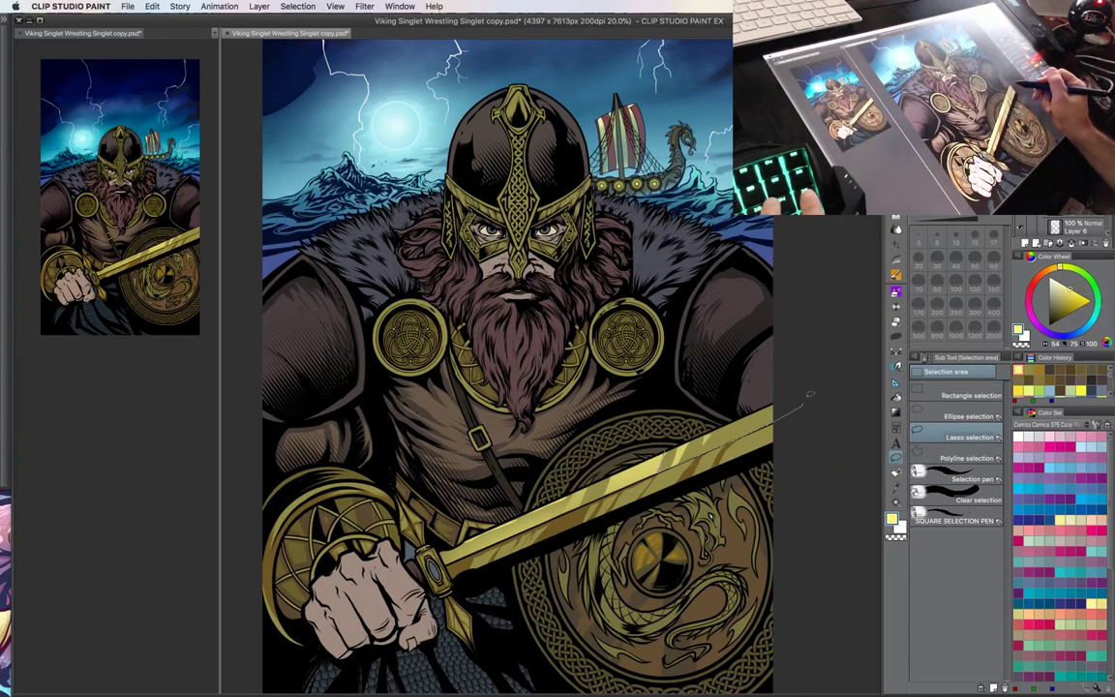
pyautogui.press('b')
pyautogui.moveTo(804, 404)
pyautogui.mouseDown()
pyautogui.moveTo(681, 479)
pyautogui.moveTo(768, 433)
pyautogui.mouseUp()
pyautogui.moveTo(678, 455); pyautogui.dragTo(760, 433)
pyautogui.press('m')
pyautogui.press('super+d')
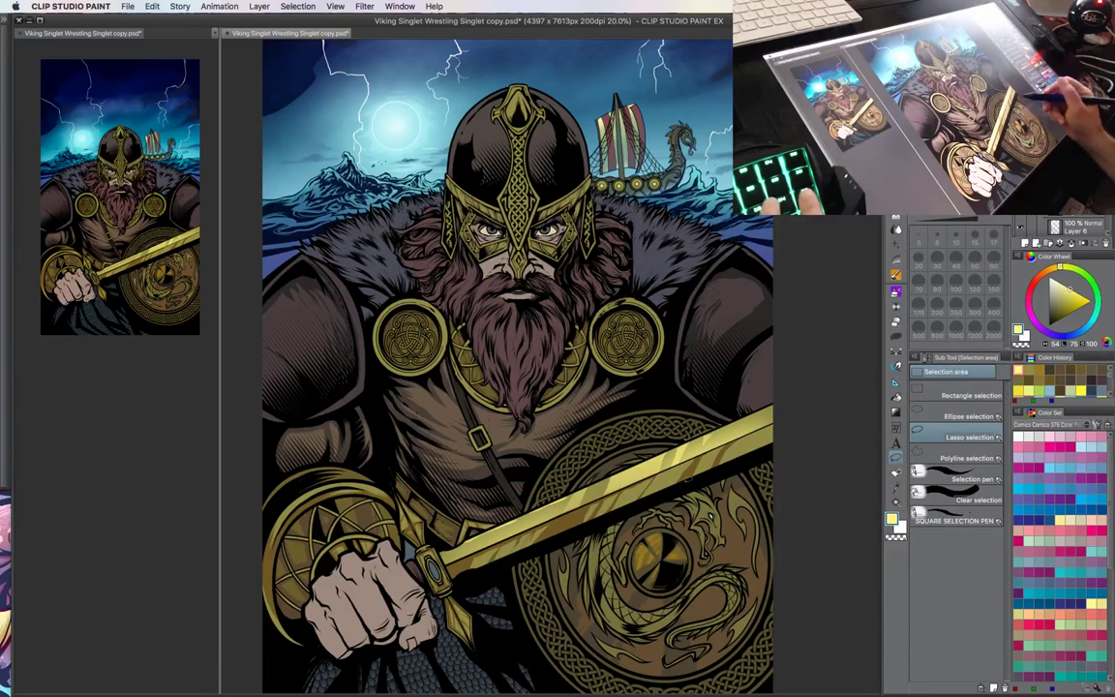
# - Lasso-select the highlight shapes on the chest on both sides of the leather strap, below the beard
pyautogui.moveTo(631, 511)
pyautogui.mouseDown()
pyautogui.moveTo(667, 475)
pyautogui.moveTo(684, 522)
pyautogui.moveTo(618, 552)
pyautogui.mouseUp()
pyautogui.press('super+plus')
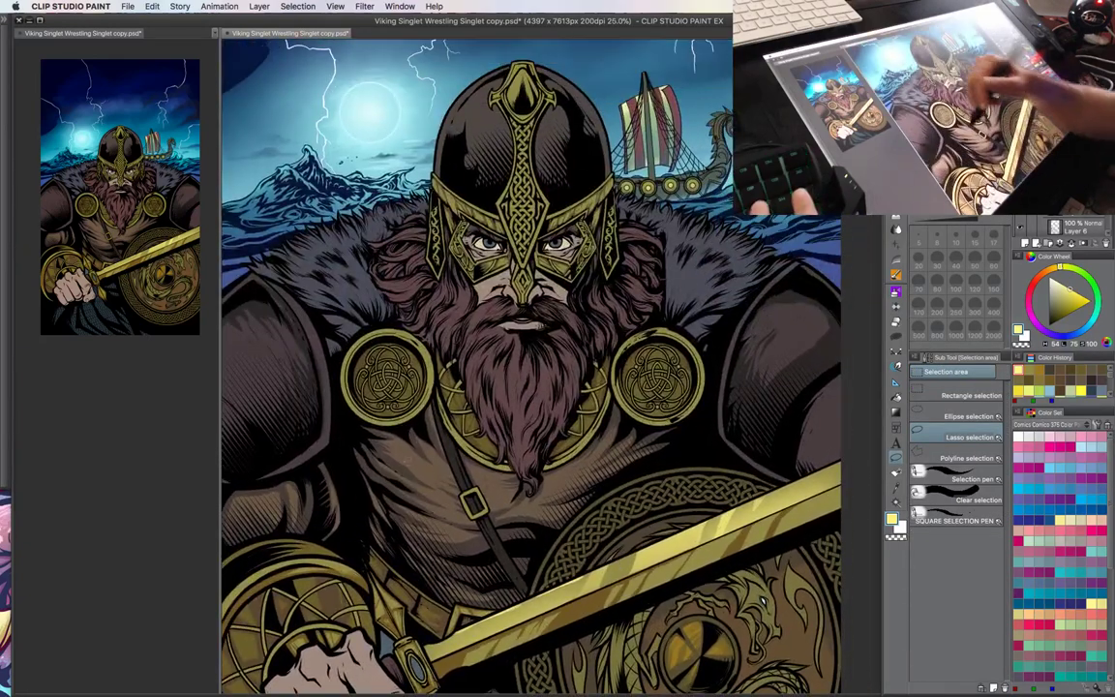
pyautogui.moveTo(419, 470)
pyautogui.mouseDown()
pyautogui.moveTo(390, 446)
pyautogui.moveTo(442, 477)
pyautogui.moveTo(431, 484)
pyautogui.moveTo(417, 447)
pyautogui.moveTo(451, 478)
pyautogui.moveTo(429, 490)
pyautogui.mouseUp()
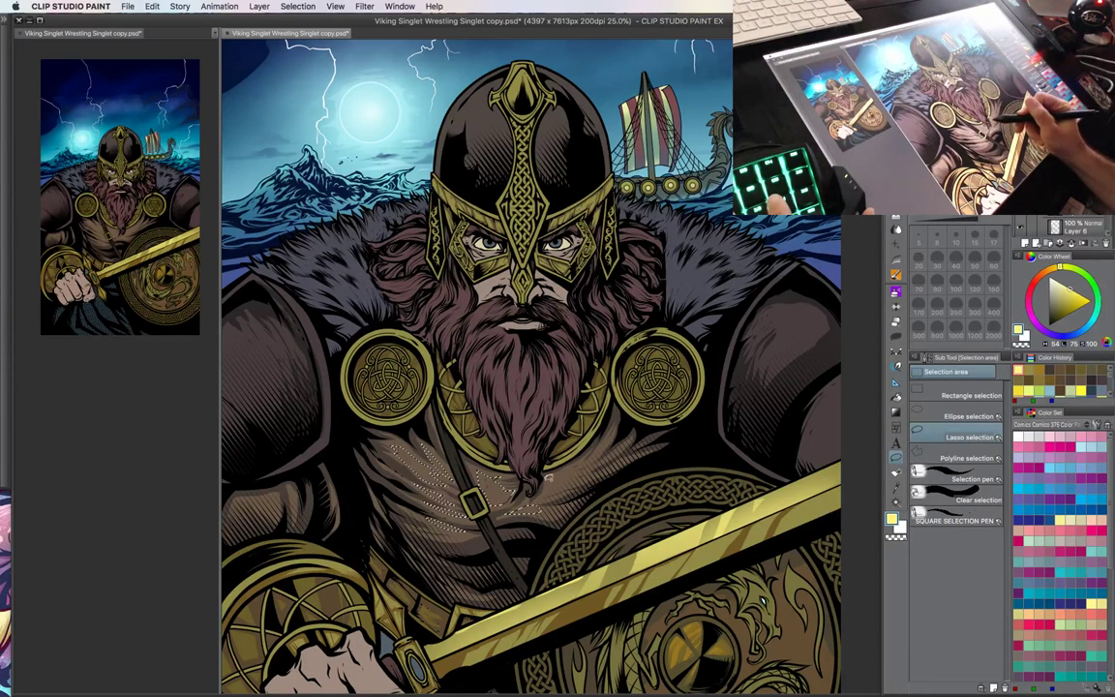
pyautogui.moveTo(548, 477); pyautogui.dragTo(596, 475)
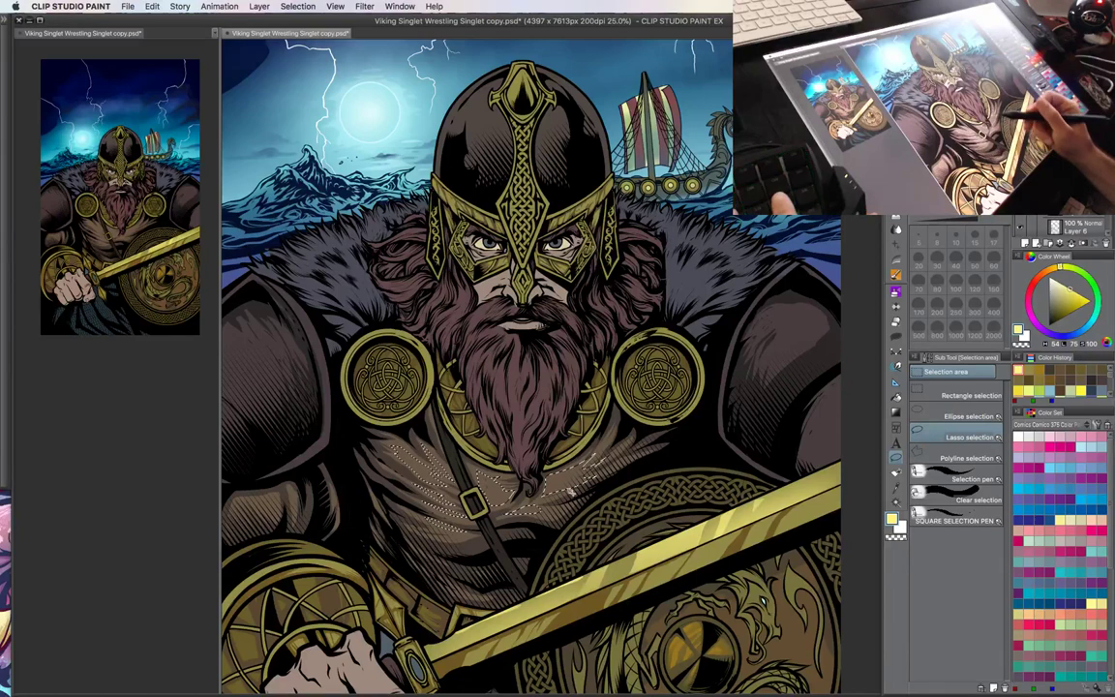
# - Airbrush pale yellow light over the selected chest areas at brush size 700 and clear the selection
pyautogui.press('b')
pyautogui.press(']')
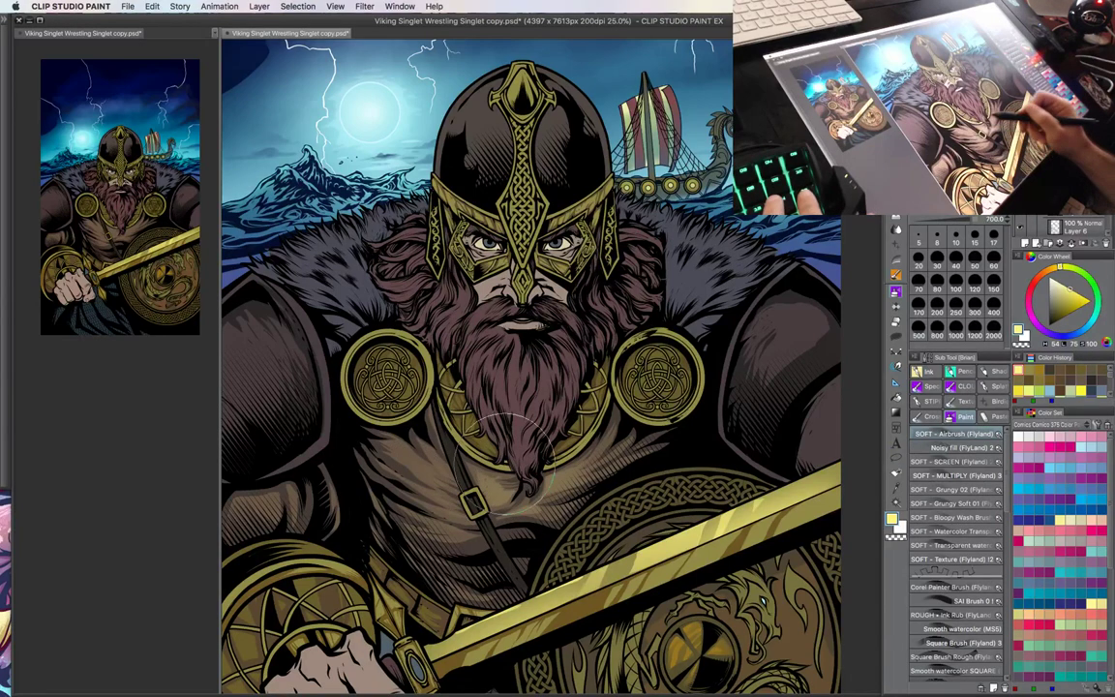
pyautogui.moveTo(462, 422)
pyautogui.mouseDown()
pyautogui.moveTo(441, 452)
pyautogui.moveTo(511, 447)
pyautogui.mouseUp()
pyautogui.moveTo(564, 496)
pyautogui.mouseDown()
pyautogui.moveTo(508, 446)
pyautogui.moveTo(499, 464)
pyautogui.moveTo(516, 465)
pyautogui.mouseUp()
pyautogui.press('super+d')
pyautogui.press('m')
# - Lasso-select highlight shapes on the right shoulder guard and on the upper arm beneath it
pyautogui.press('super+minus')
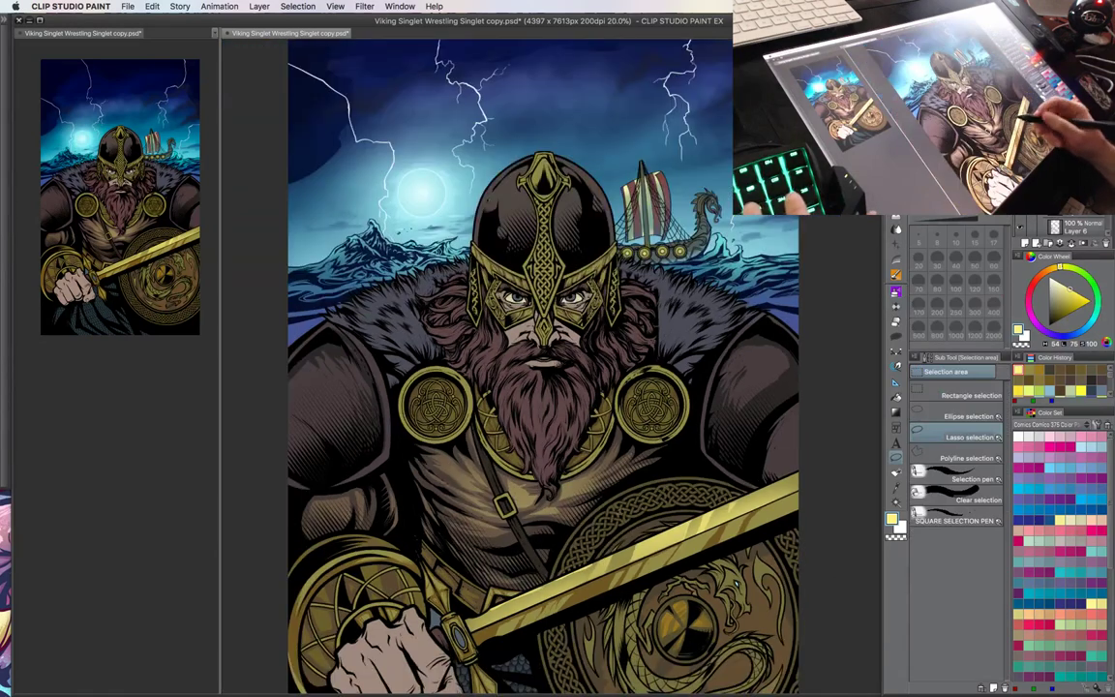
pyautogui.moveTo(623, 505)
pyautogui.keyDown('space'); pyautogui.mouseDown()
pyautogui.moveTo(677, 445)
pyautogui.moveTo(624, 502)
pyautogui.moveTo(577, 527)
pyautogui.mouseUp(); pyautogui.keyUp('space')
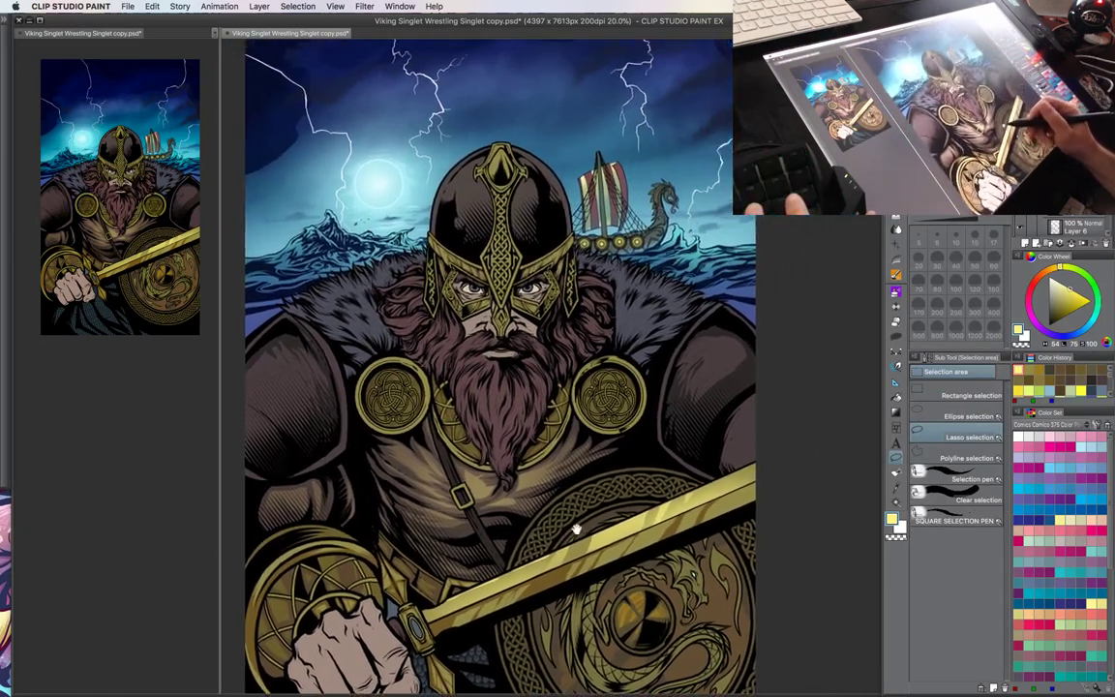
pyautogui.press('super+plus')
pyautogui.moveTo(685, 483); pyautogui.dragTo(543, 533)
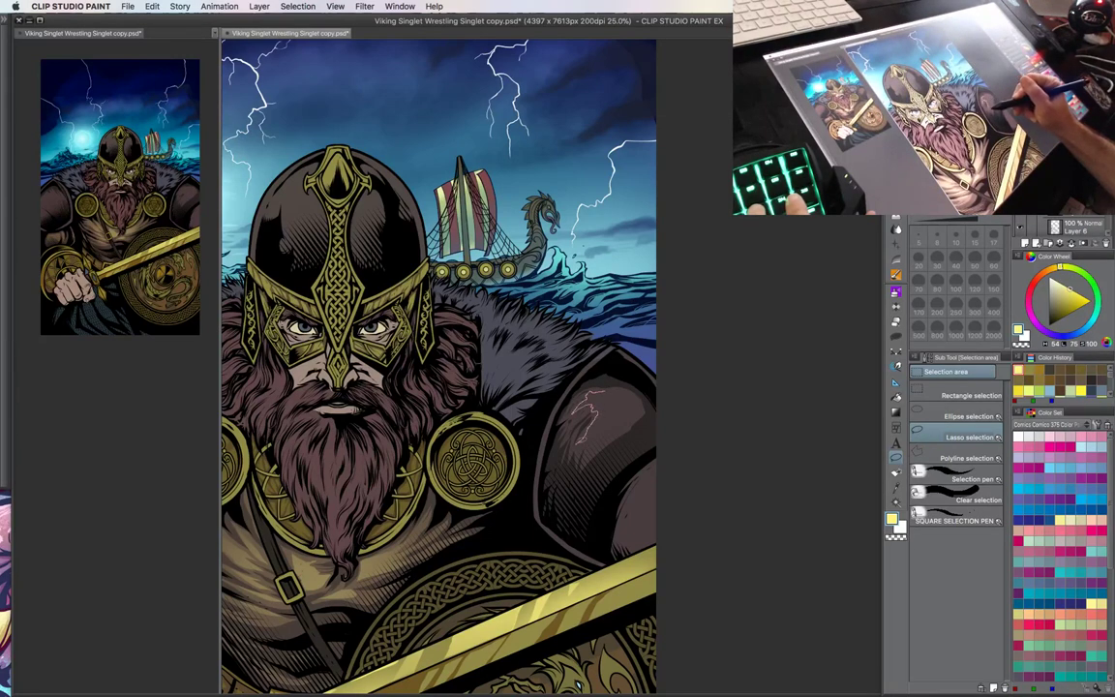
pyautogui.moveTo(672, 454)
pyautogui.mouseDown()
pyautogui.moveTo(621, 520)
pyautogui.moveTo(630, 510)
pyautogui.moveTo(630, 538)
pyautogui.moveTo(675, 455)
pyautogui.mouseUp()
# - Sample a muted gold from the medallion, set the airbrush to 600, paint the selected shoulder guard and arm areas and clear the selection
pyautogui.press('b')
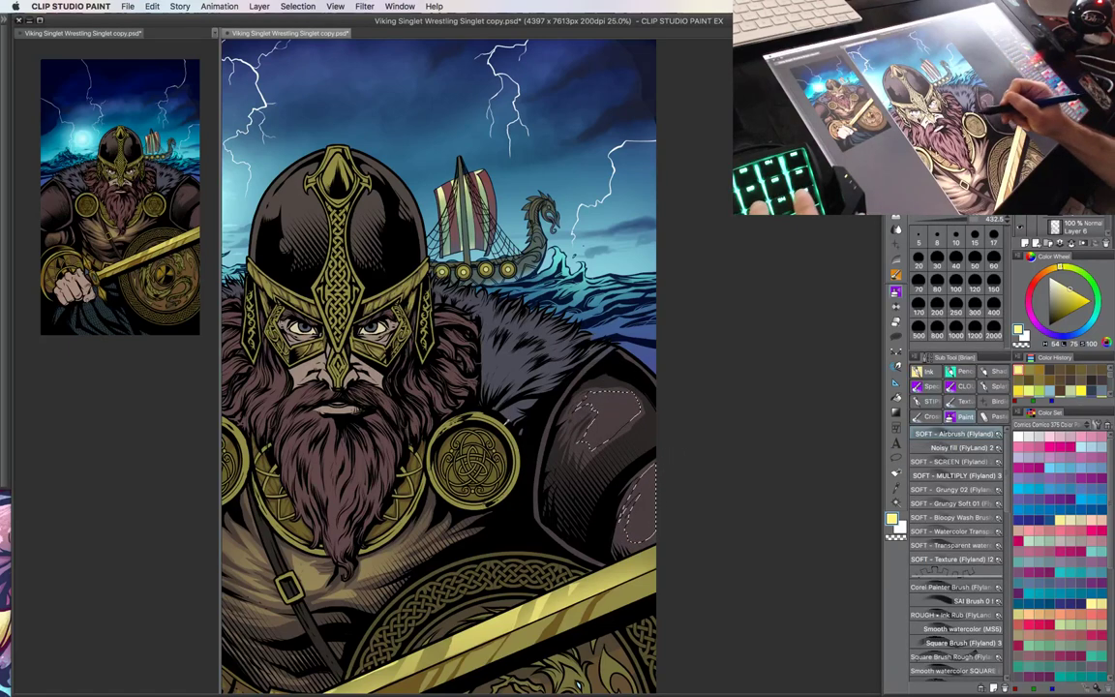
pyautogui.keyDown('alt'); pyautogui.click(503, 426); pyautogui.keyUp('alt')
pyautogui.press(']')
pyautogui.press(']')
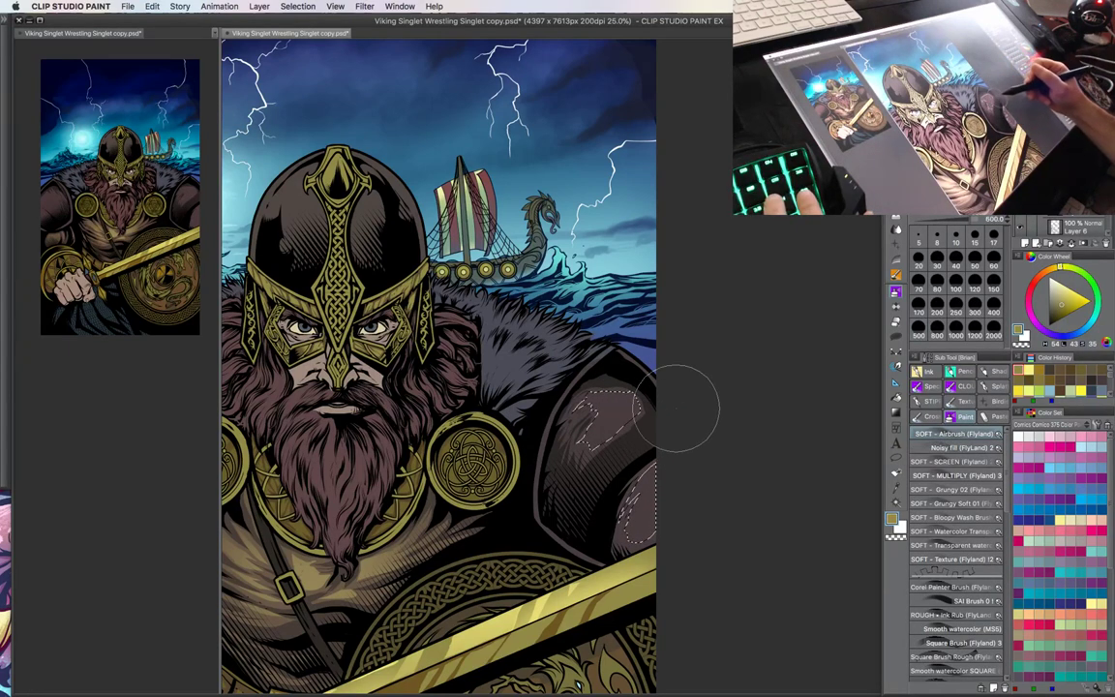
pyautogui.moveTo(679, 408)
pyautogui.mouseDown()
pyautogui.moveTo(611, 388)
pyautogui.moveTo(638, 432)
pyautogui.moveTo(613, 420)
pyautogui.moveTo(646, 485)
pyautogui.moveTo(650, 448)
pyautogui.moveTo(607, 420)
pyautogui.moveTo(673, 512)
pyautogui.moveTo(656, 448)
pyautogui.moveTo(596, 452)
pyautogui.mouseUp()
pyautogui.press('m')
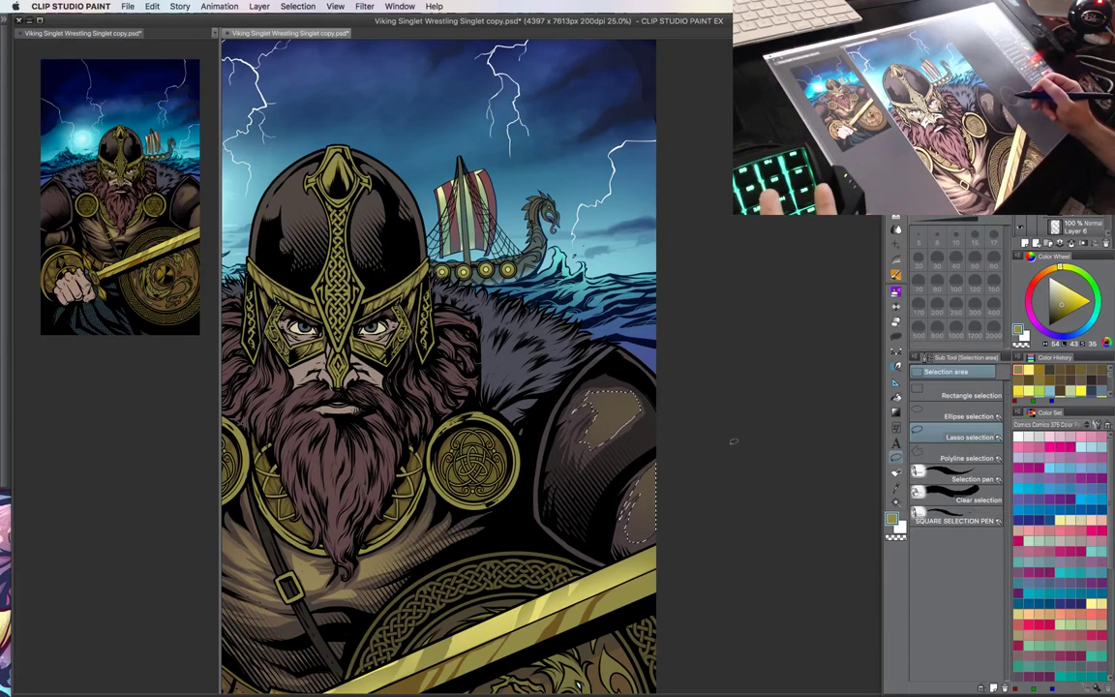
pyautogui.press('super+d')
# - Lasso-select smaller highlights inside the painted areas of the right shoulder guard and arm, airbrush muted gold over them and clear the selection
pyautogui.moveTo(694, 467); pyautogui.dragTo(739, 421)
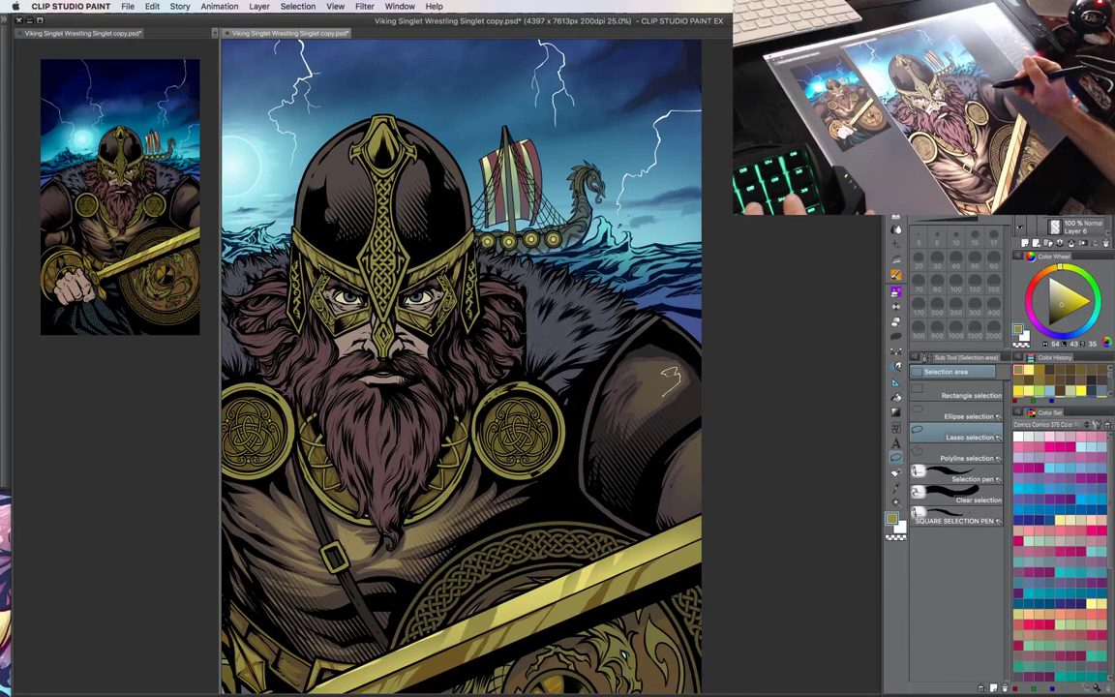
pyautogui.moveTo(649, 387); pyautogui.dragTo(643, 394)
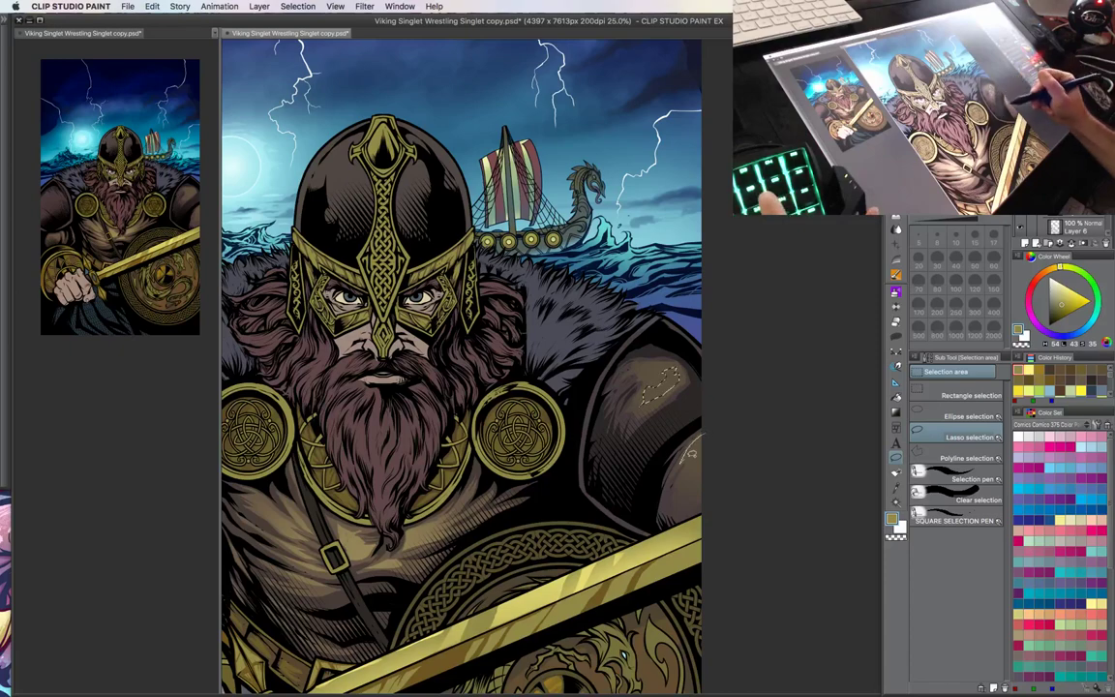
pyautogui.press('b')
pyautogui.press('super+d')
pyautogui.press('m')
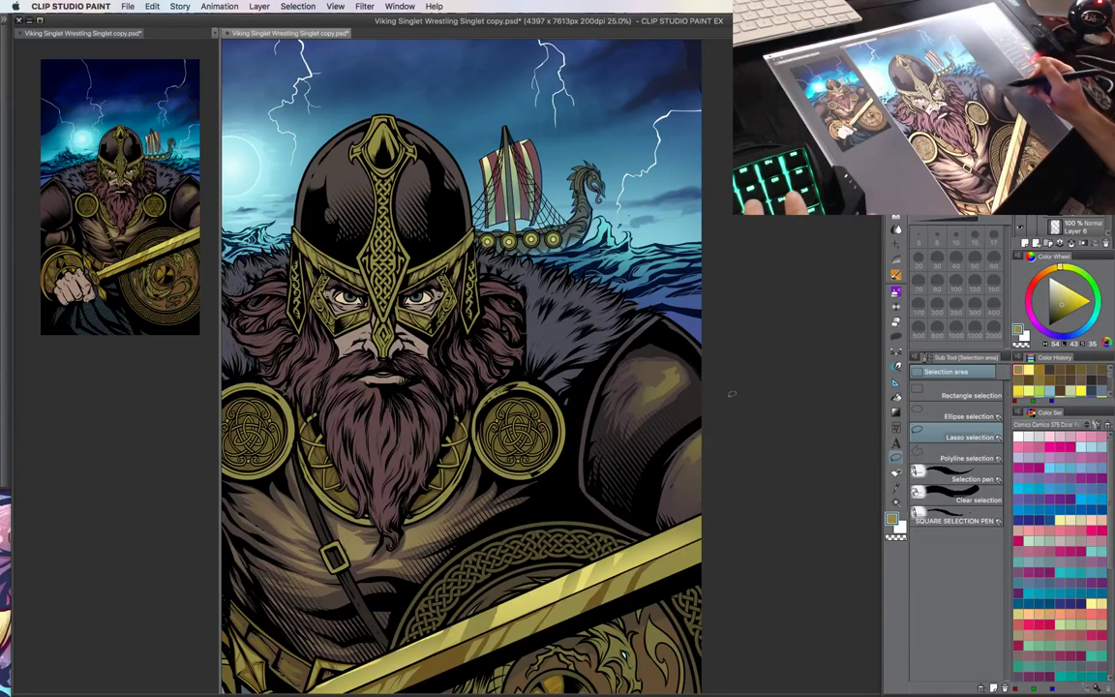
# - Lasso-select the upper, inner and lower rim sections of the right shoulder guard in turn and airbrush muted gold highlights over them
pyautogui.moveTo(553, 486)
pyautogui.mouseDown()
pyautogui.moveTo(592, 473)
pyautogui.moveTo(650, 482)
pyautogui.mouseUp()
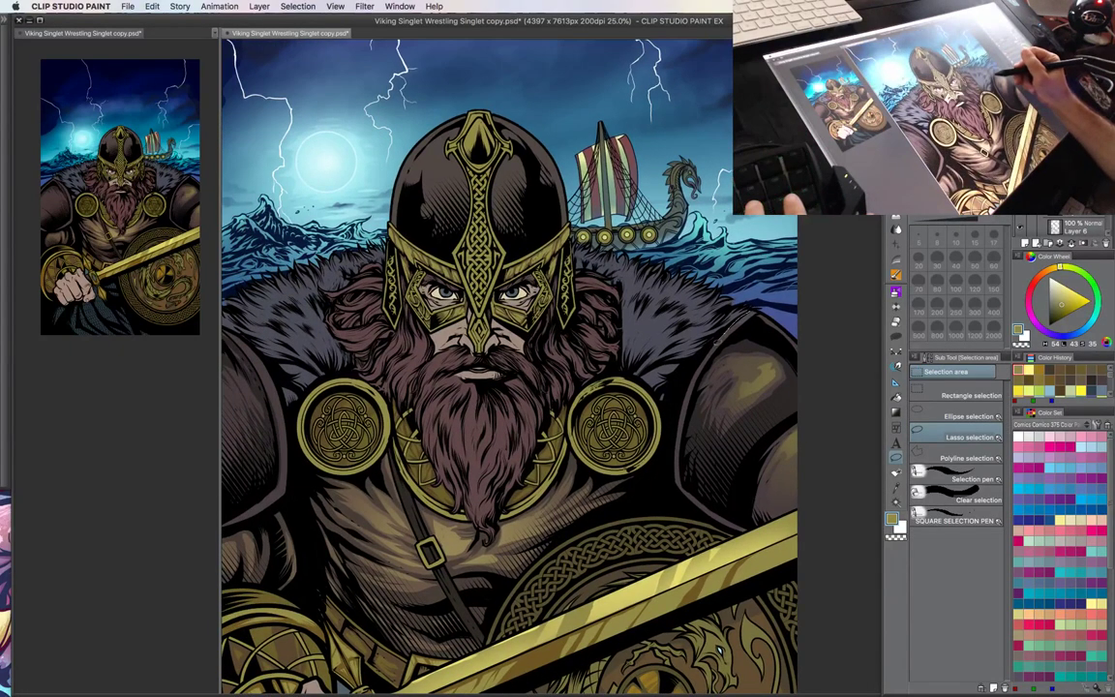
pyautogui.press('b')
pyautogui.press('m')
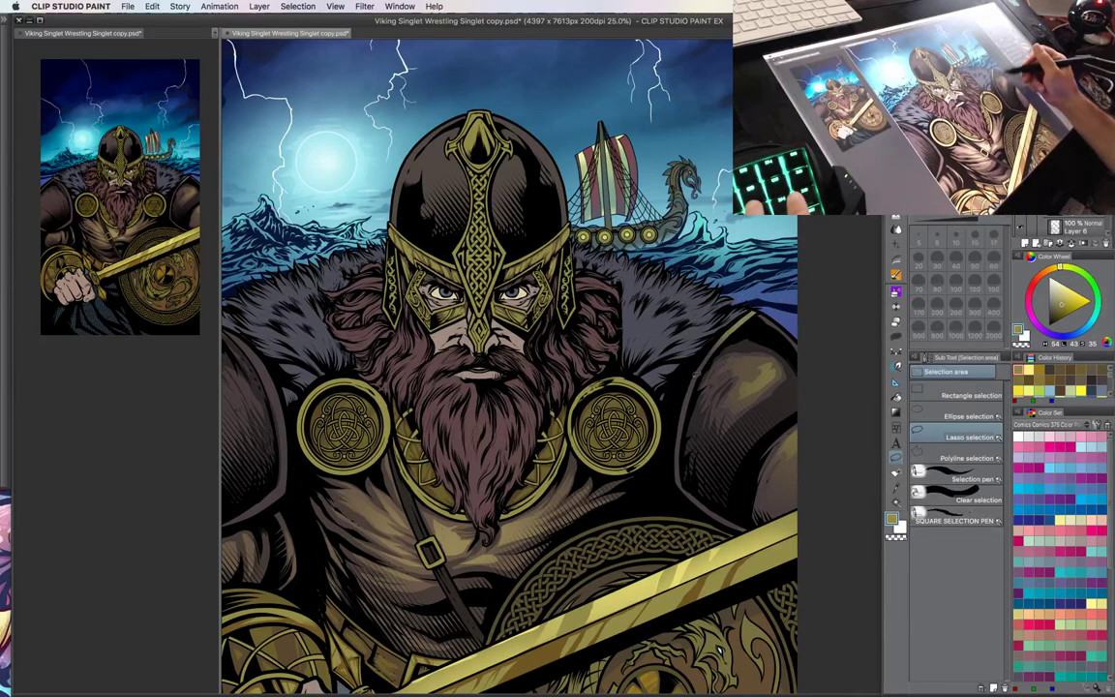
pyautogui.moveTo(684, 422); pyautogui.dragTo(700, 366)
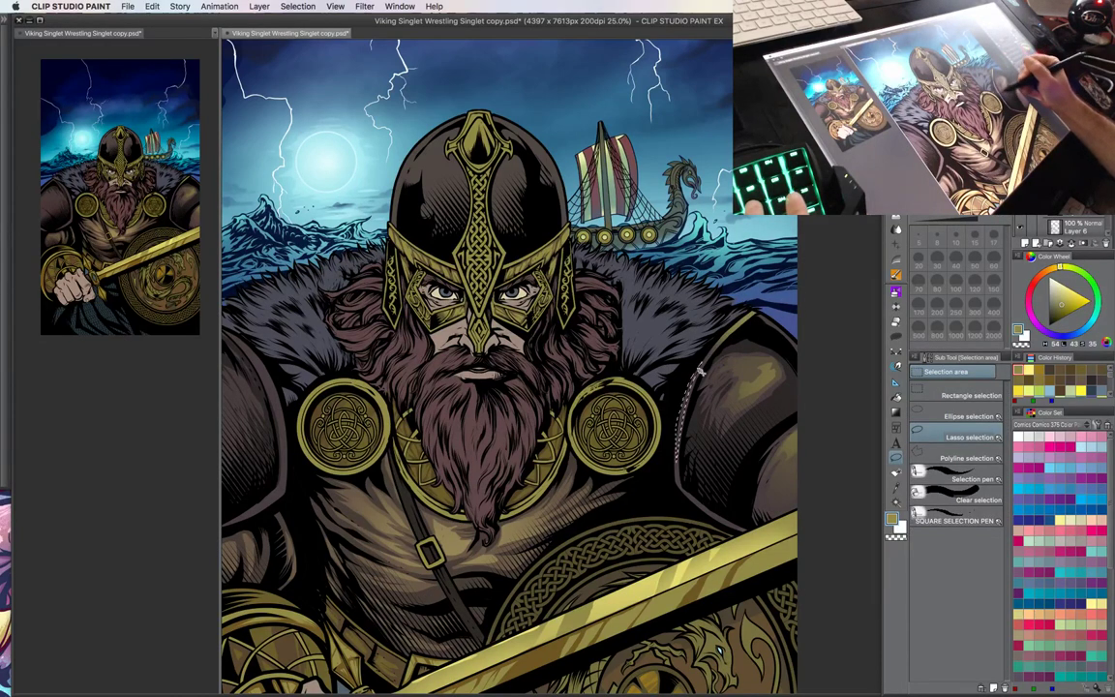
pyautogui.press('b')
pyautogui.moveTo(679, 444); pyautogui.dragTo(699, 364)
pyautogui.press('m')
pyautogui.press('super+d')
pyautogui.moveTo(726, 430); pyautogui.dragTo(631, 390)
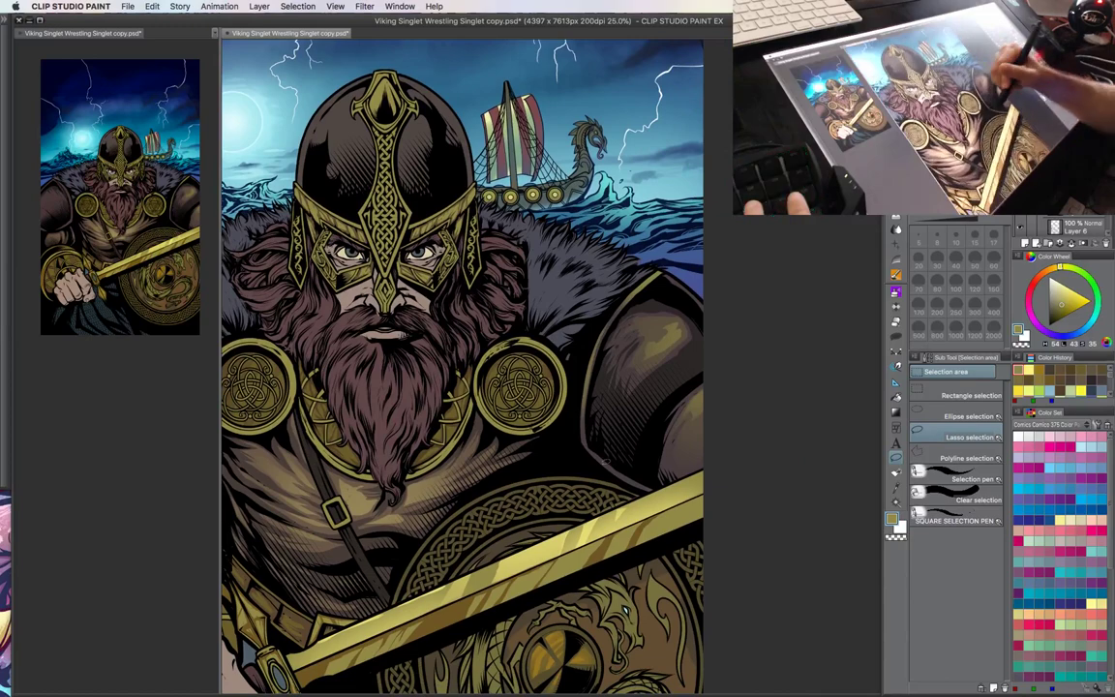
pyautogui.press('b')
pyautogui.press('m')
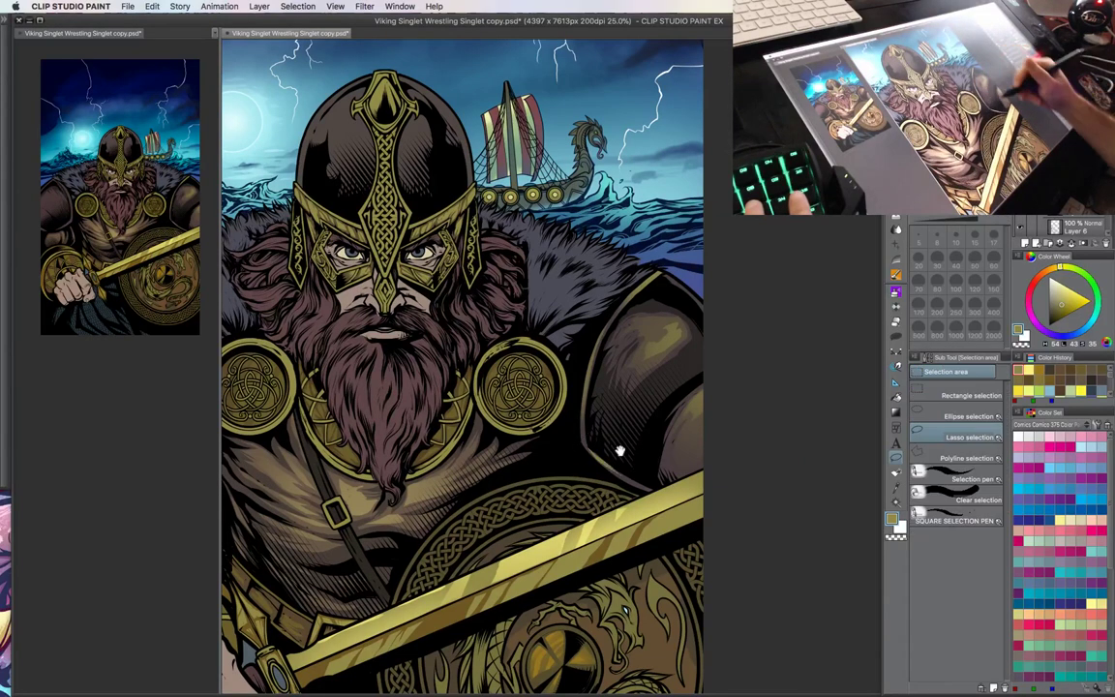
# - Lasso-select the inner rim and a large highlight on the left shoulder guard, airbrush muted gold over both at size 700 and deselect
pyautogui.moveTo(617, 450); pyautogui.dragTo(872, 440)
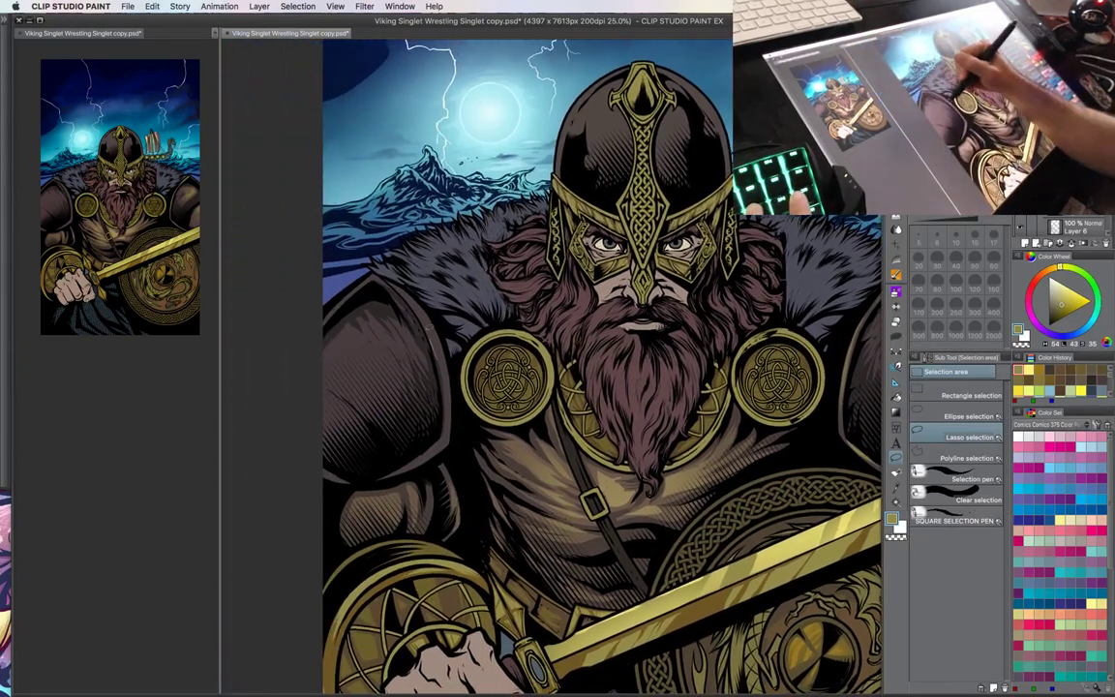
pyautogui.moveTo(407, 298); pyautogui.dragTo(437, 373)
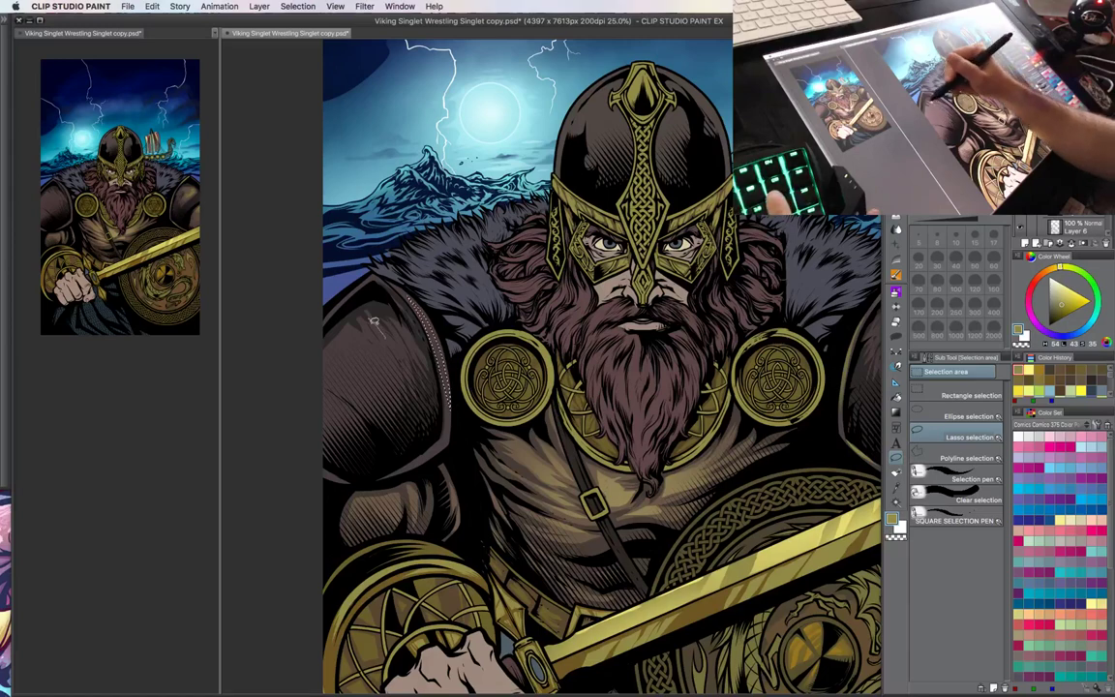
pyautogui.moveTo(373, 321)
pyautogui.mouseDown()
pyautogui.moveTo(334, 300)
pyautogui.moveTo(307, 308)
pyautogui.moveTo(307, 396)
pyautogui.moveTo(393, 354)
pyautogui.moveTo(354, 309)
pyautogui.mouseUp()
pyautogui.press('b')
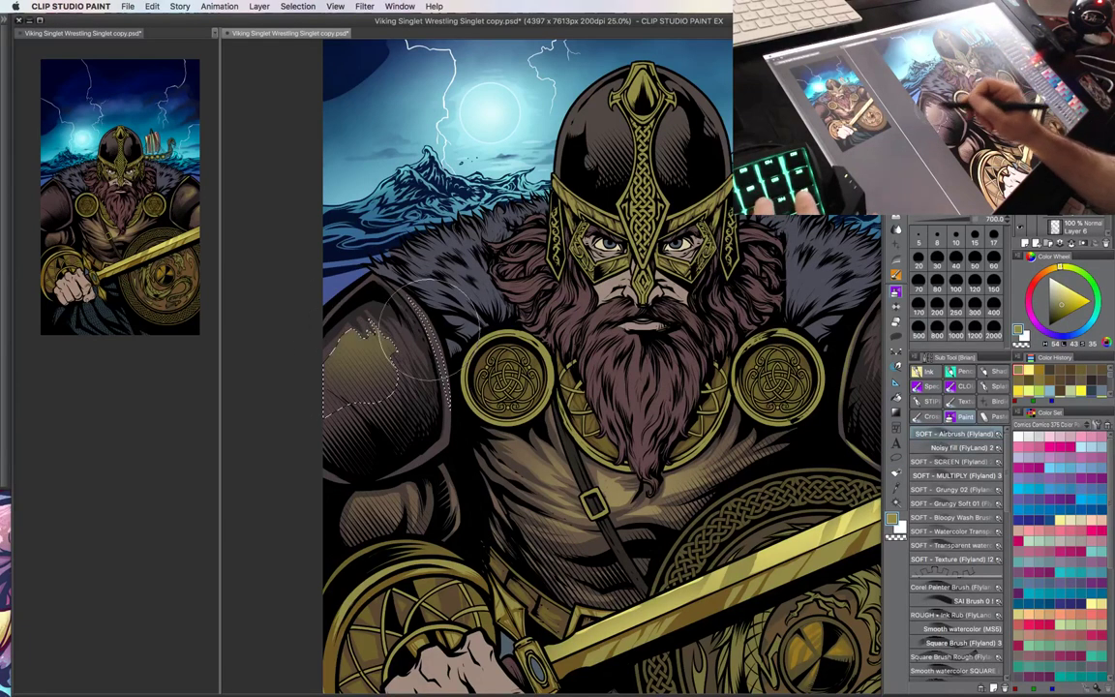
pyautogui.moveTo(674, 409); pyautogui.dragTo(600, 437)
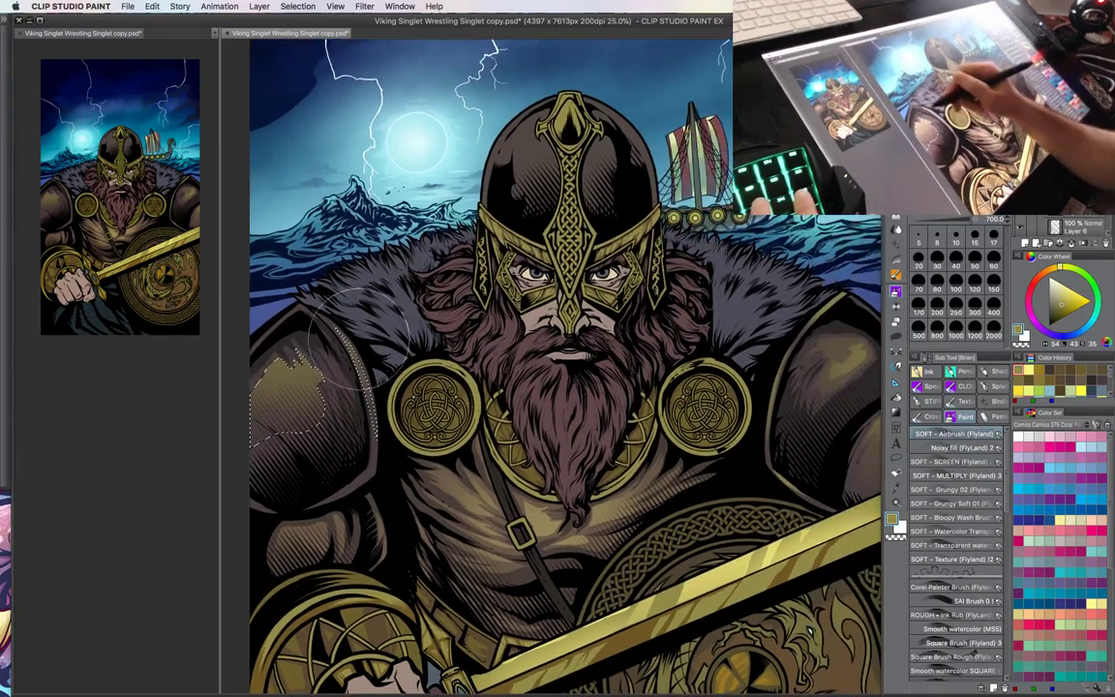
pyautogui.press('m')
pyautogui.press('super+d')
# - Lasso-select the lower inner and upper outer rim sections of the left shoulder guard in turn and airbrush muted gold highlights over them
pyautogui.moveTo(642, 473); pyautogui.dragTo(666, 444)
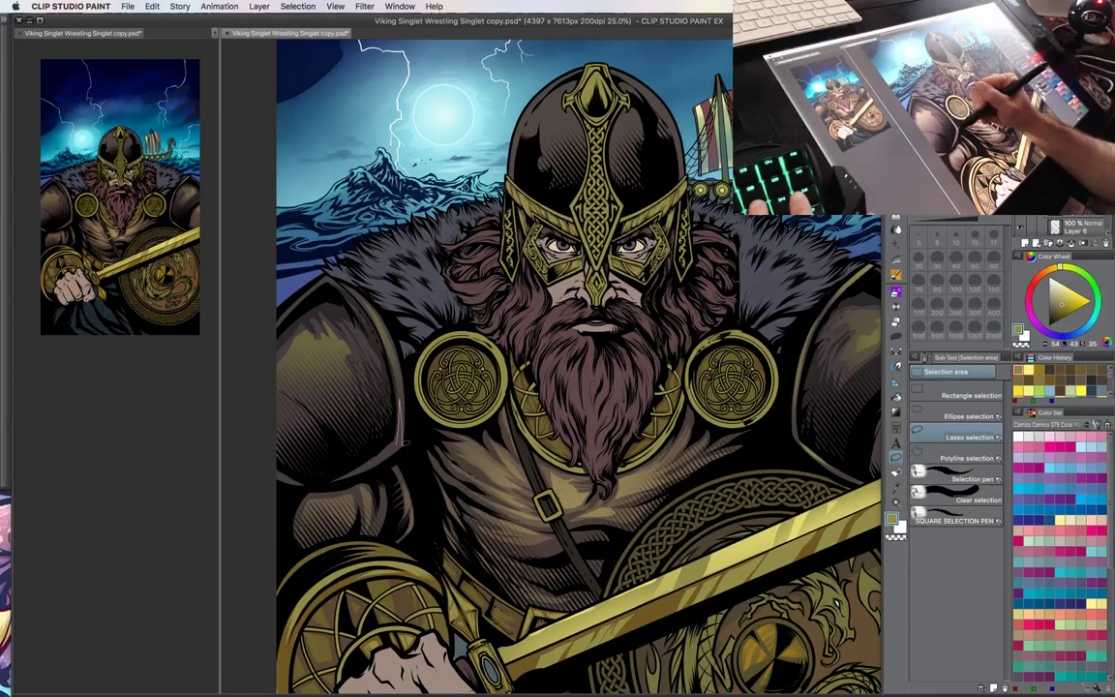
pyautogui.moveTo(406, 442)
pyautogui.mouseDown()
pyautogui.moveTo(388, 454)
pyautogui.moveTo(396, 411)
pyautogui.mouseUp()
pyautogui.press('b')
pyautogui.press('m')
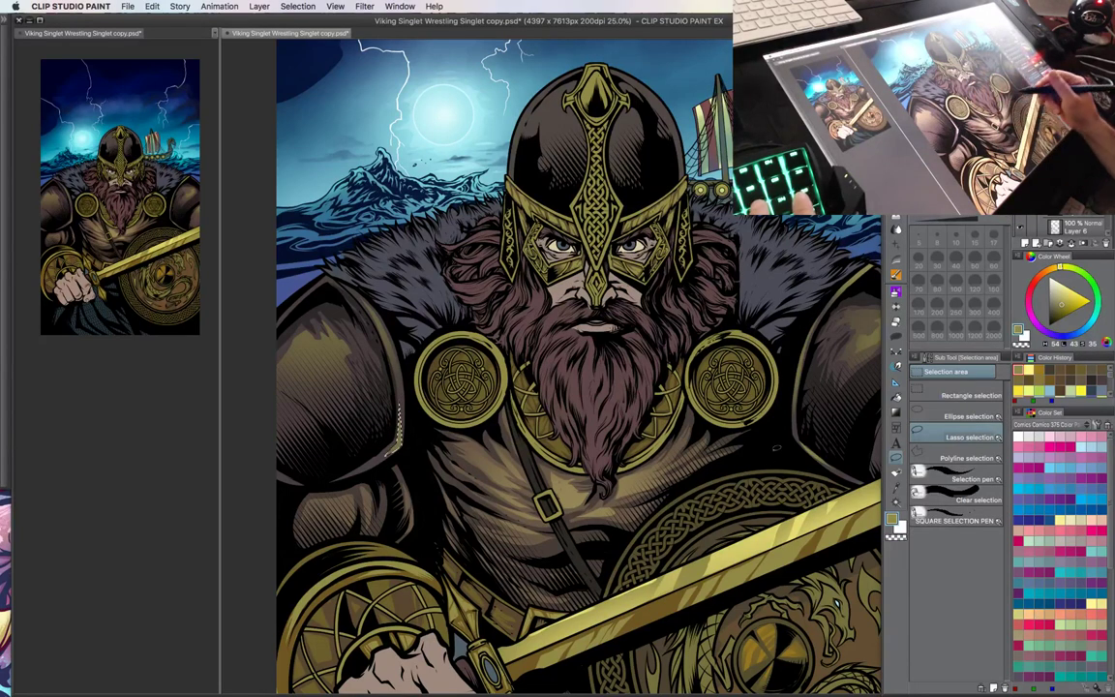
pyautogui.press('super+d')
pyautogui.moveTo(678, 391); pyautogui.dragTo(660, 395)
pyautogui.moveTo(557, 443); pyautogui.dragTo(635, 449)
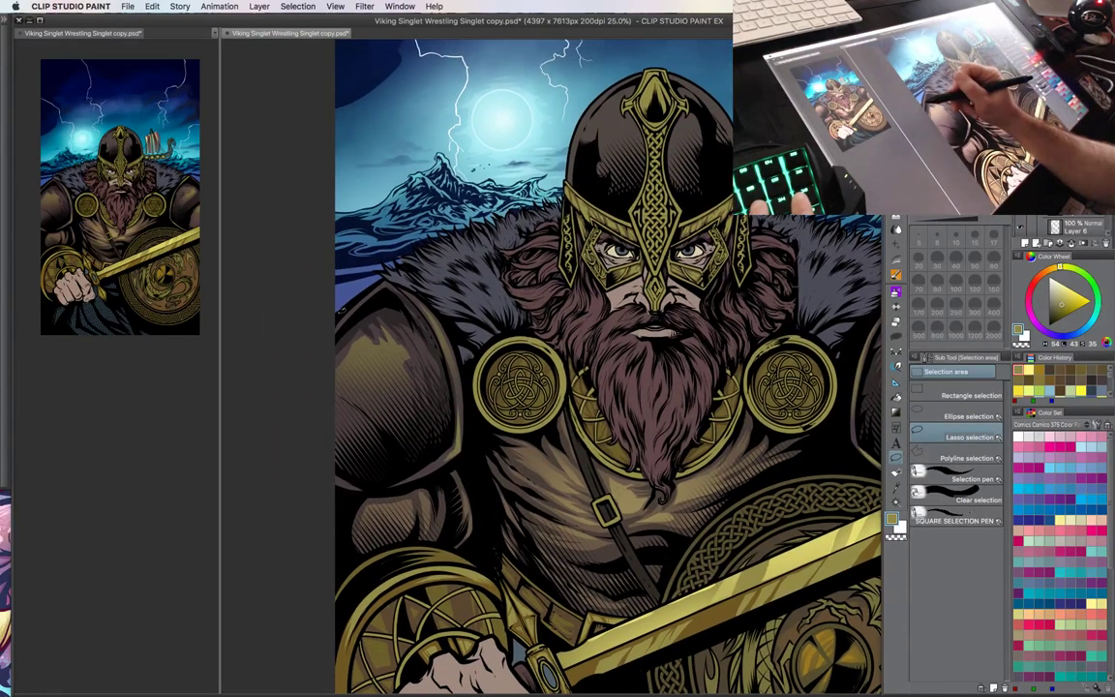
pyautogui.press('b')
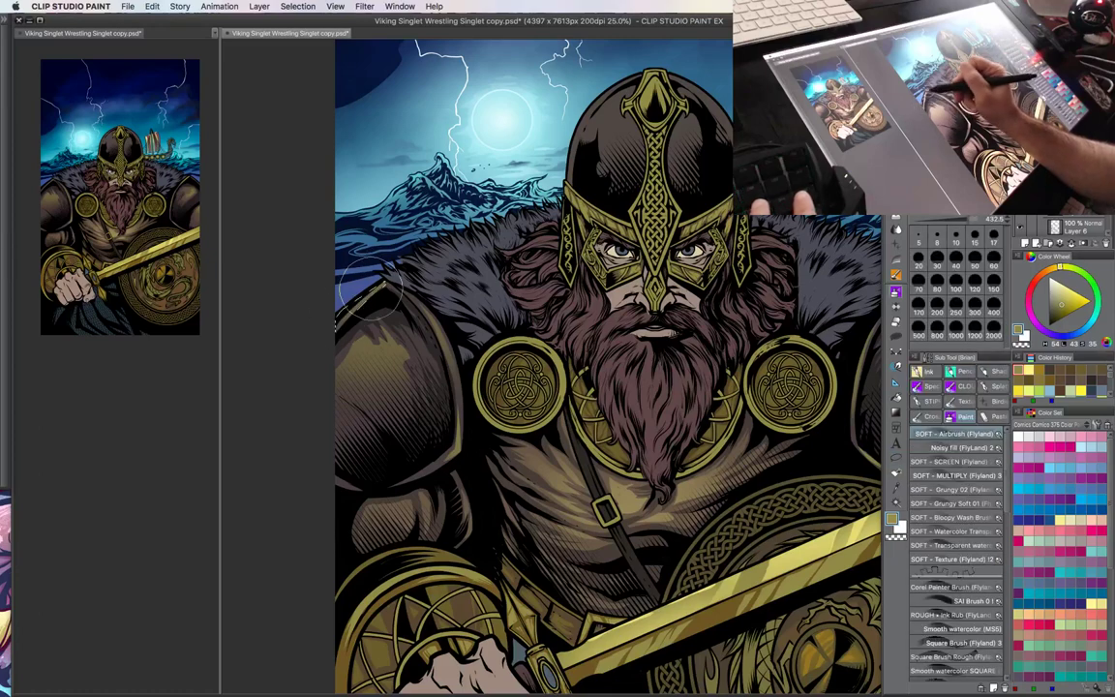
pyautogui.press('m')
pyautogui.moveTo(713, 464); pyautogui.dragTo(739, 414)
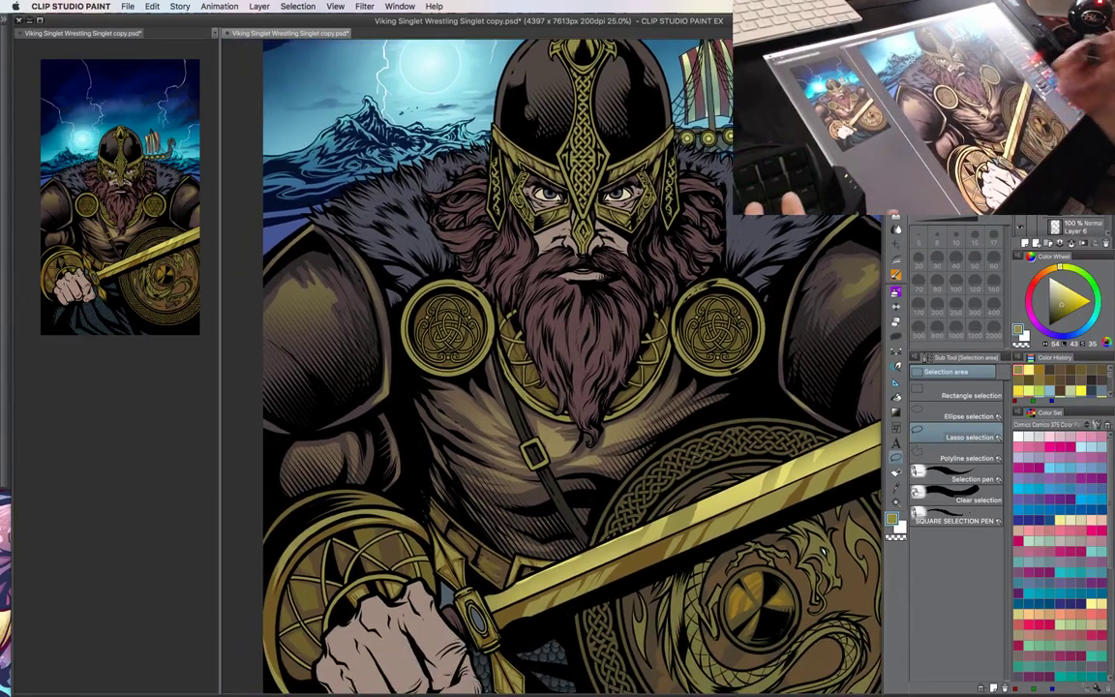
# - Lasso-select a hatched highlight on the upper rim of the round arm guard, pick a brighter gold and airbrush it over the selection
pyautogui.moveTo(634, 485); pyautogui.dragTo(723, 416)
pyautogui.press('super+plus')
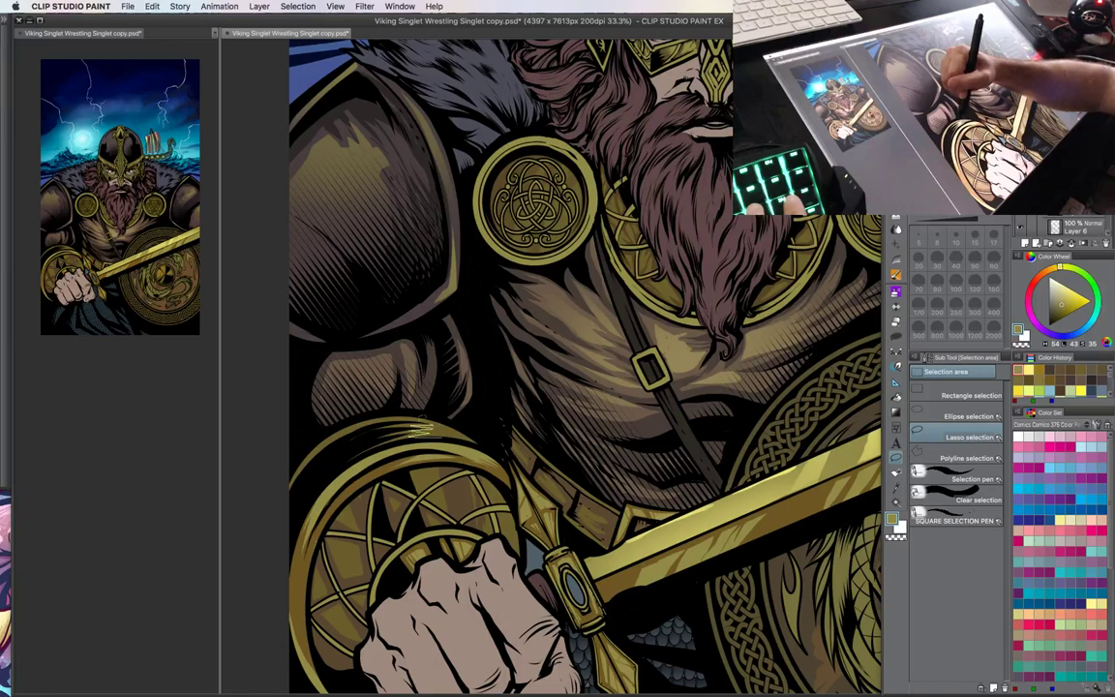
pyautogui.press('b')
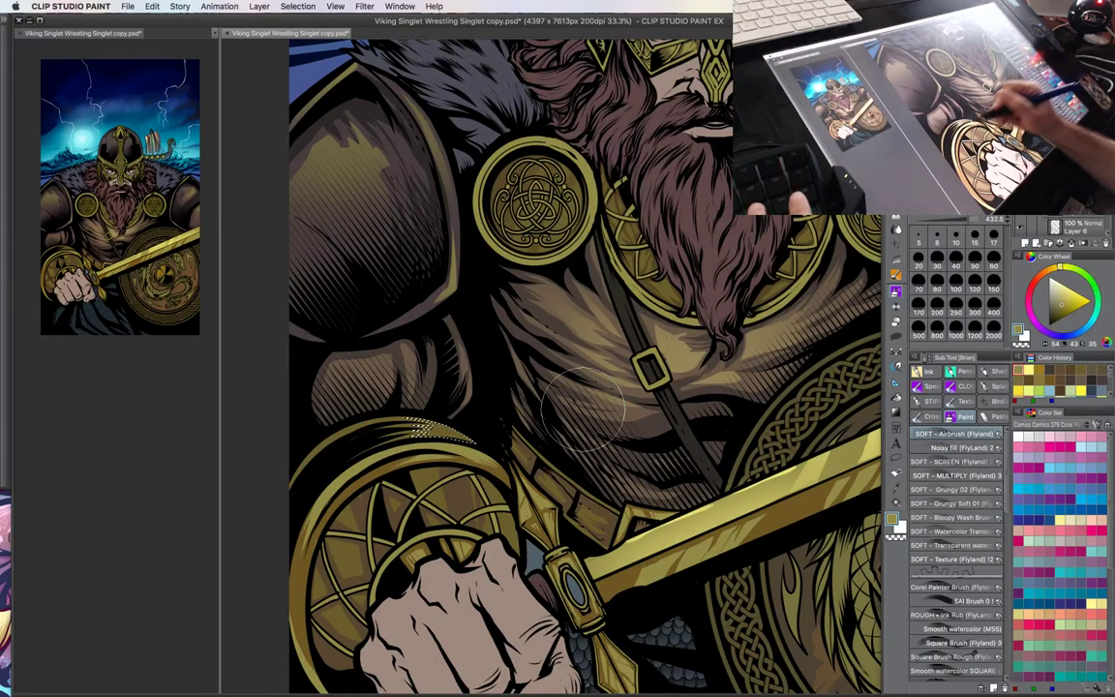
pyautogui.click(1073, 289)
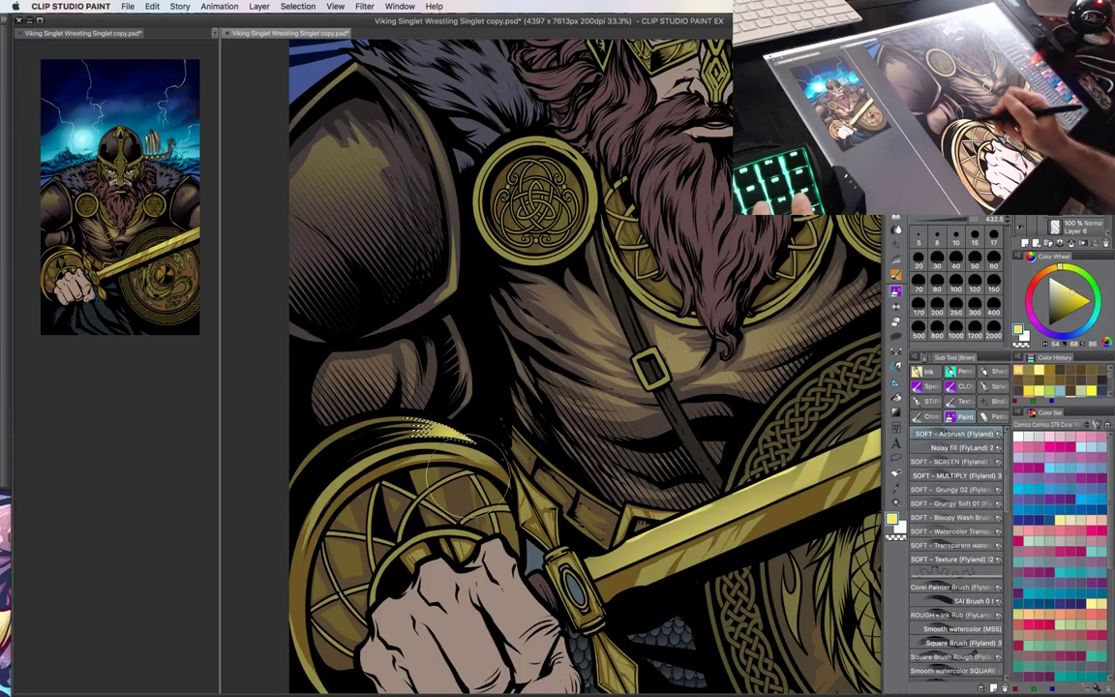
pyautogui.press('m')
# - Lasso-select both sides of the teardrop ornament at the helmet's crown in turn and airbrush bright gold over them at size 150
pyautogui.press('super+minus')
pyautogui.moveTo(654, 428); pyautogui.dragTo(649, 497)
pyautogui.moveTo(685, 369); pyautogui.dragTo(646, 492)
pyautogui.press('super+plus')
pyautogui.press('super+plus')
pyautogui.moveTo(668, 309); pyautogui.dragTo(619, 532)
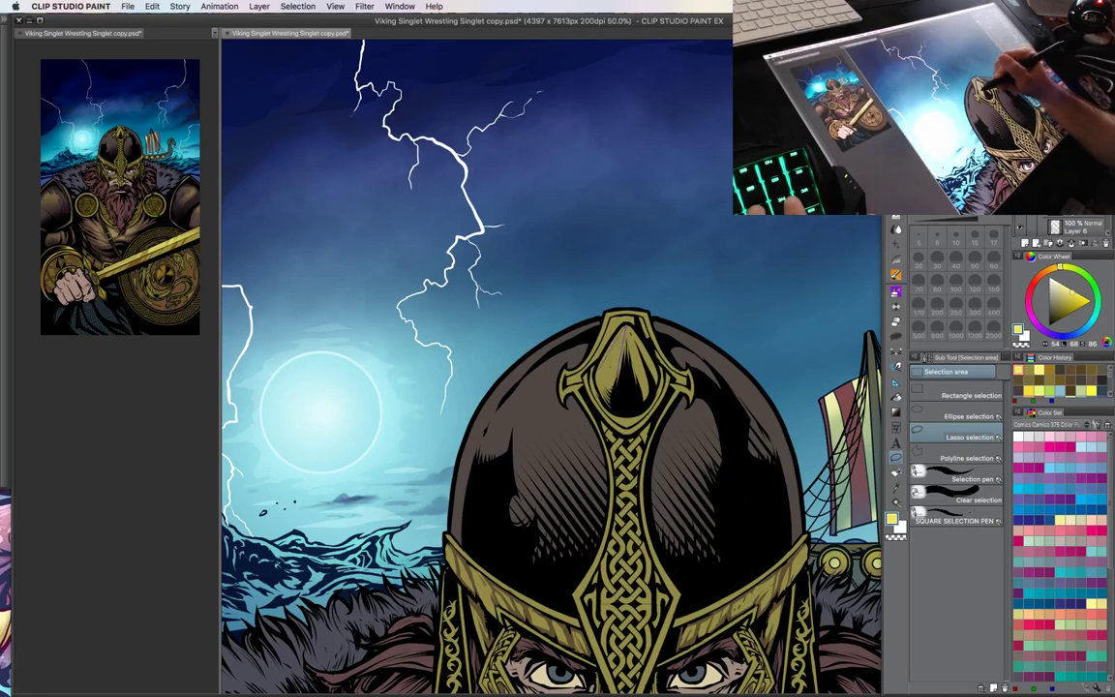
pyautogui.press('b')
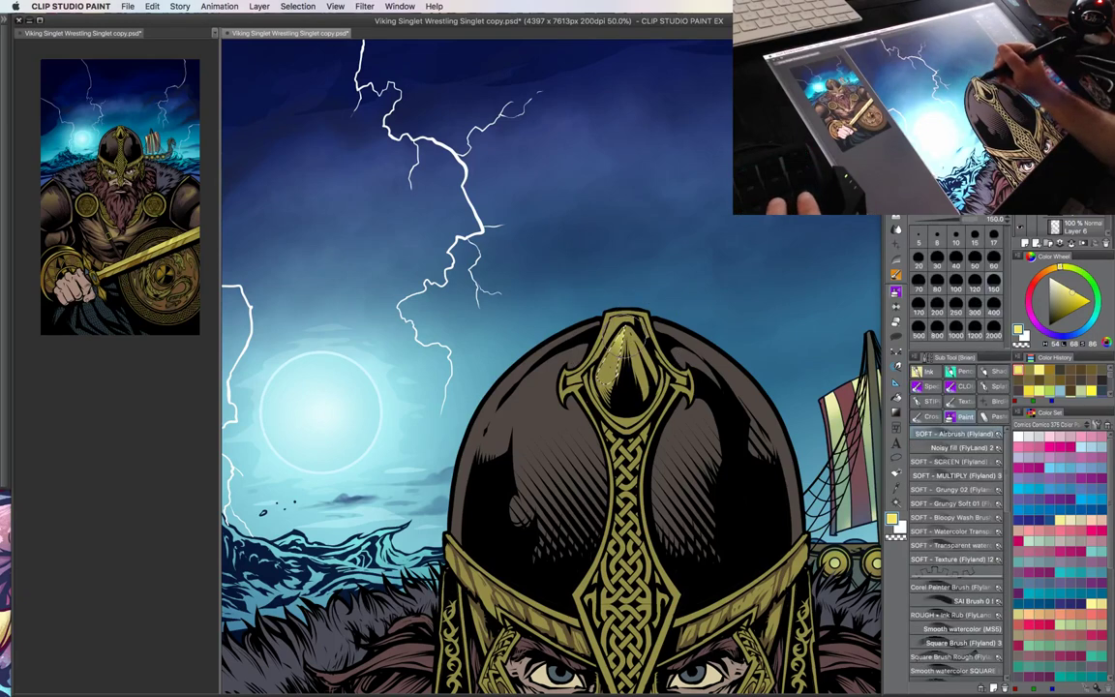
pyautogui.press('m')
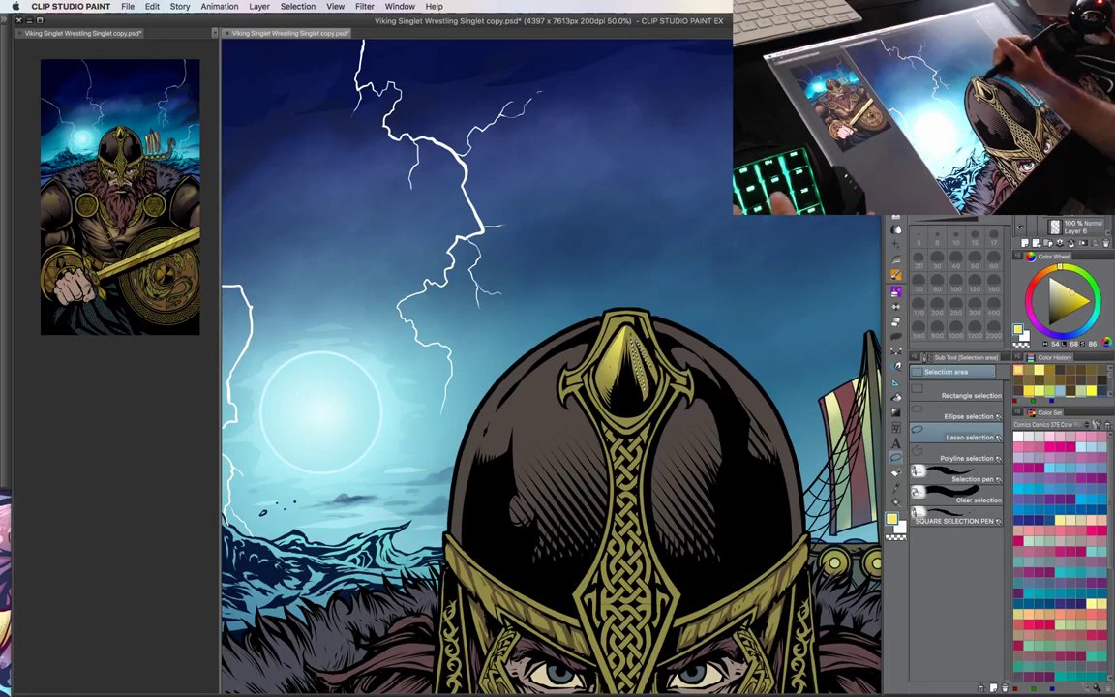
pyautogui.press('b')
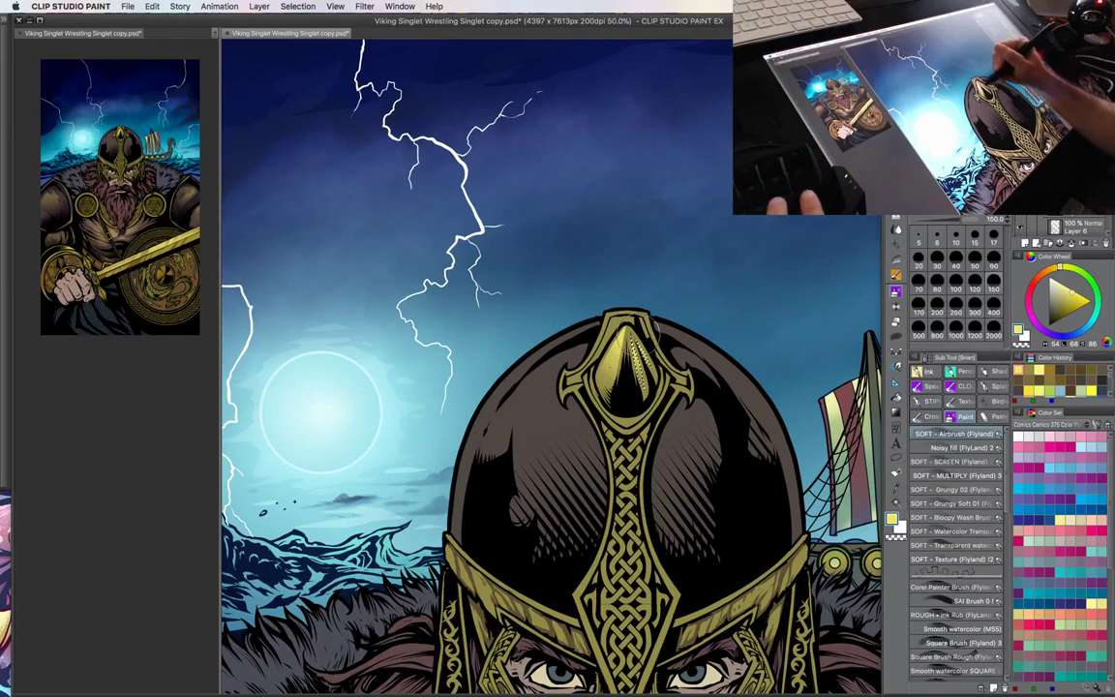
pyautogui.press('m')
# - Lasso-select the upper edge of the frame around the helmet's teardrop ornament and airbrush bright gold over it at size 200
pyautogui.moveTo(711, 433)
pyautogui.mouseDown()
pyautogui.moveTo(726, 385)
pyautogui.moveTo(721, 393)
pyautogui.mouseUp()
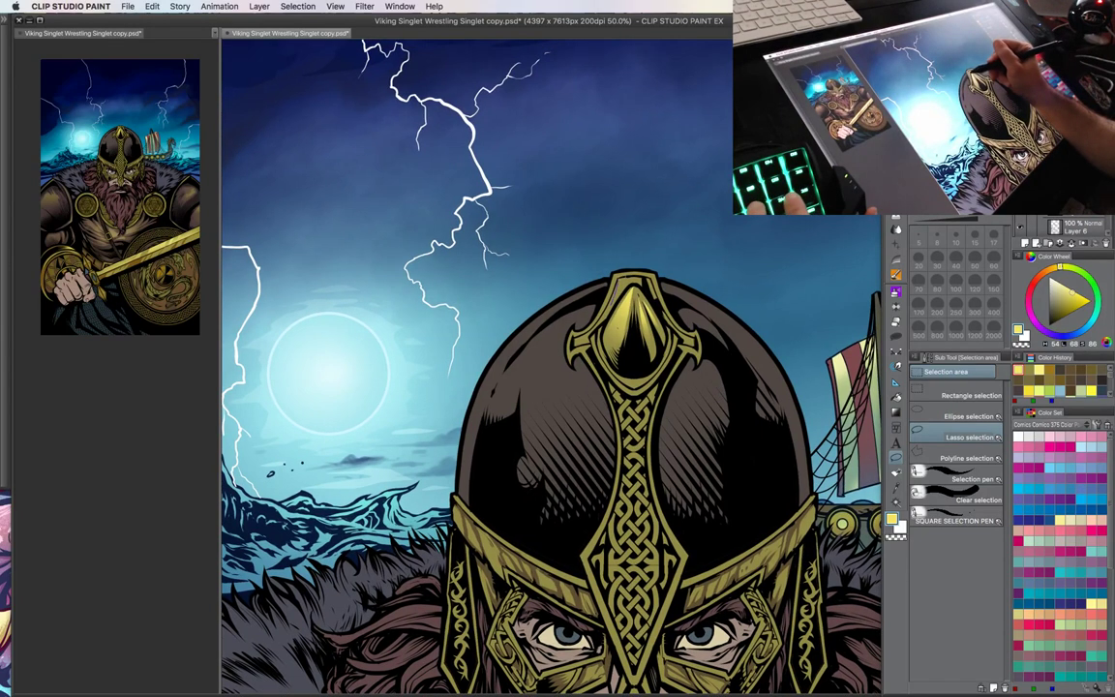
pyautogui.press('b')
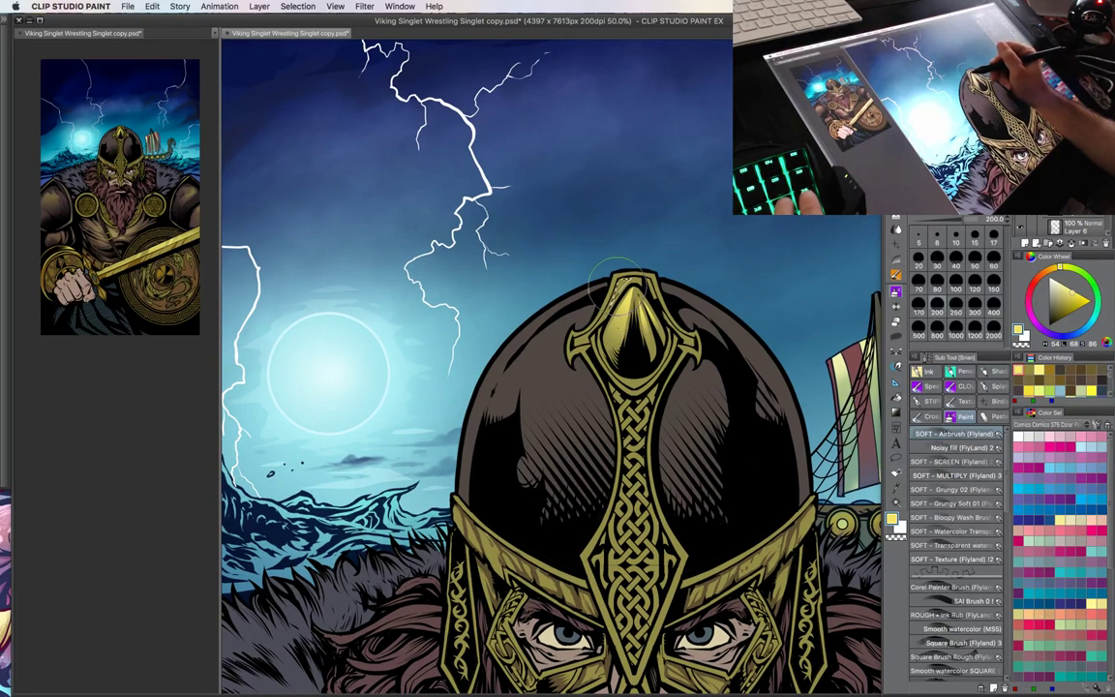
pyautogui.moveTo(622, 277); pyautogui.dragTo(619, 281)
pyautogui.moveTo(688, 363)
pyautogui.mouseDown()
pyautogui.moveTo(684, 323)
pyautogui.moveTo(680, 334)
pyautogui.mouseUp()
pyautogui.press('m')
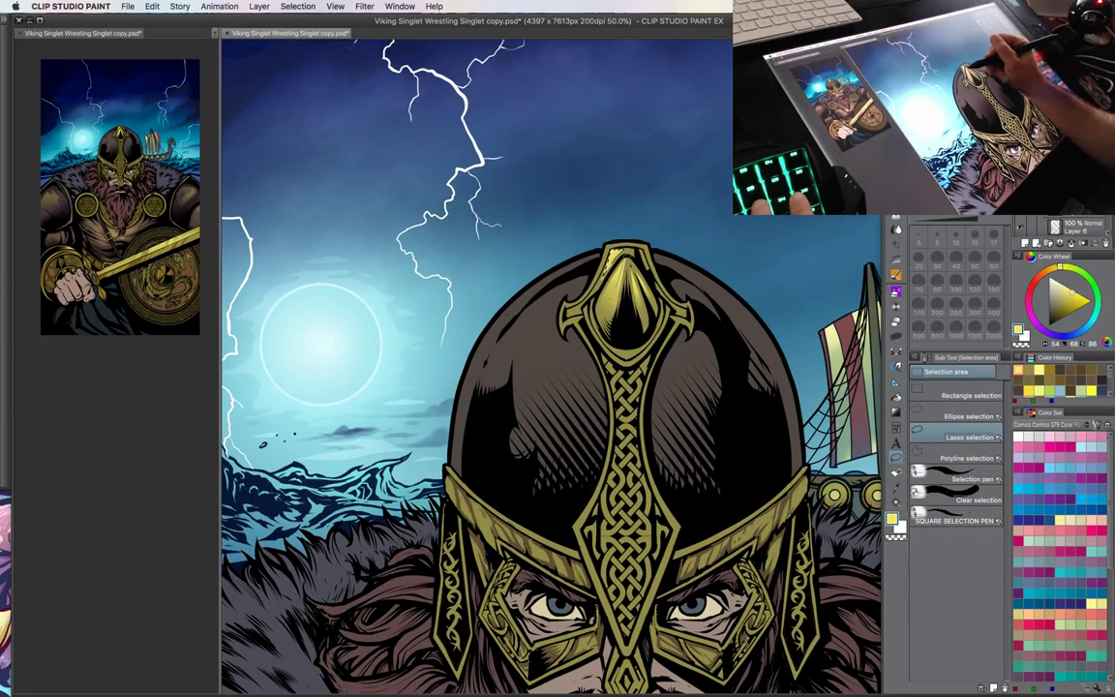
# - Pick a paler yellow, reduce the airbrush size and add a small highlight in the selection on the helmet's teardrop ornament
pyautogui.press('b')
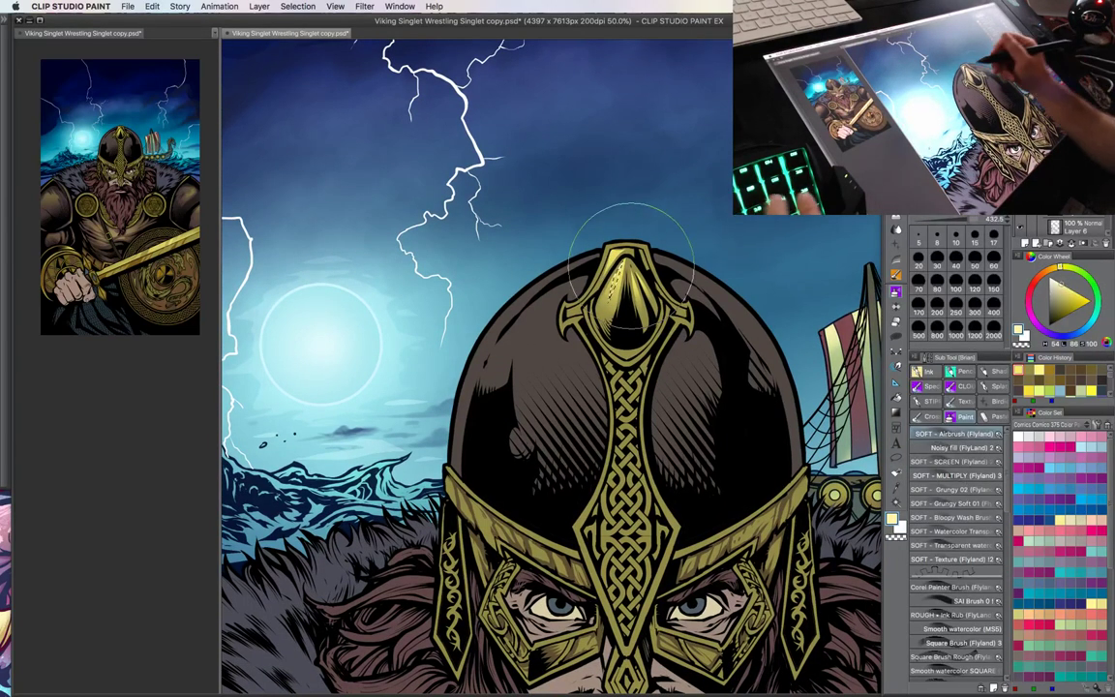
pyautogui.press('[')
pyautogui.press('[')
pyautogui.press('[')
pyautogui.press('[')
pyautogui.press('[')
pyautogui.press('[')
pyautogui.press('[')
pyautogui.press('[')
pyautogui.press('m')
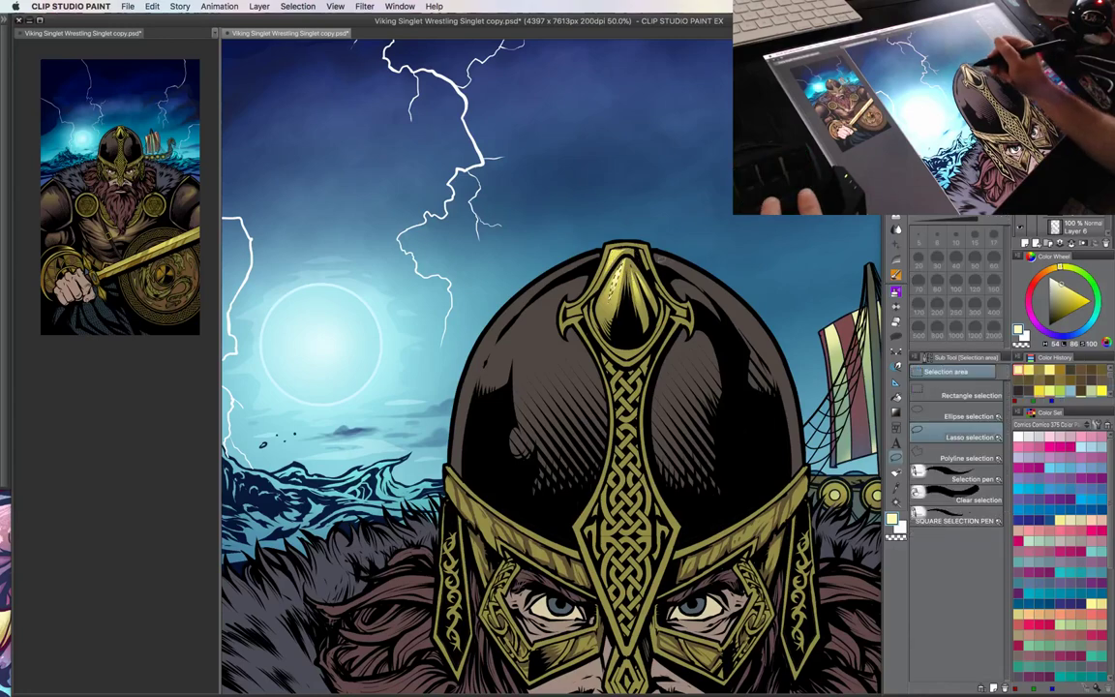
# - Lasso-select the outer ends of the helmet's brow band, sample gold from the crown ornament, airbrush it over both ends and deselect
pyautogui.moveTo(711, 370); pyautogui.dragTo(716, 313)
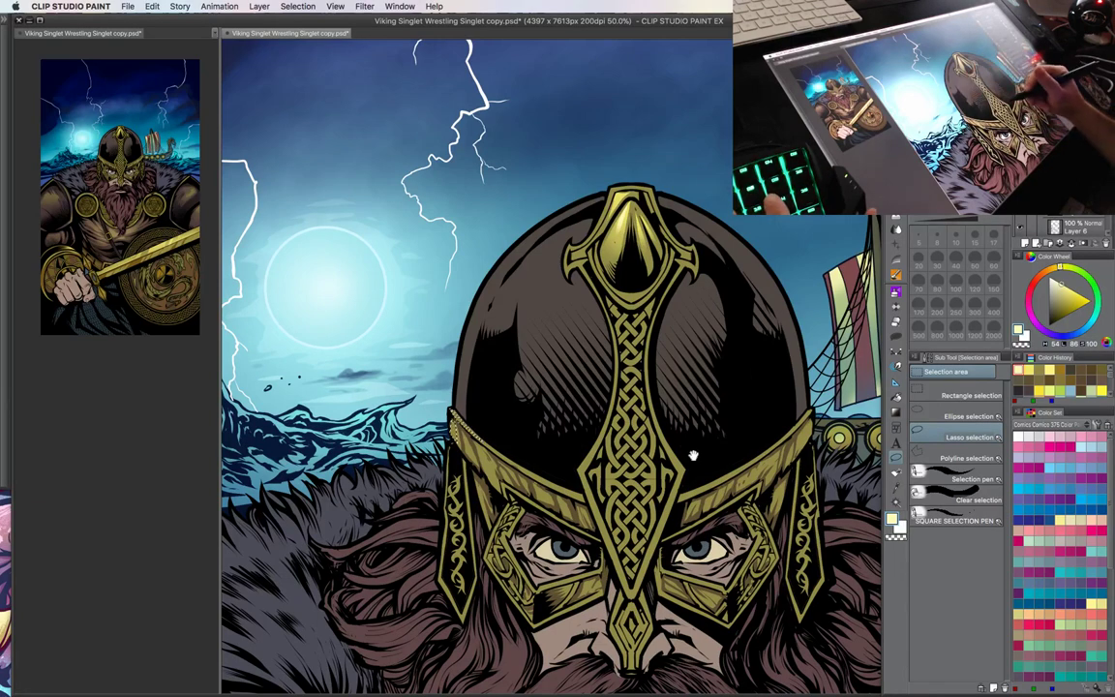
pyautogui.moveTo(692, 455); pyautogui.dragTo(637, 431)
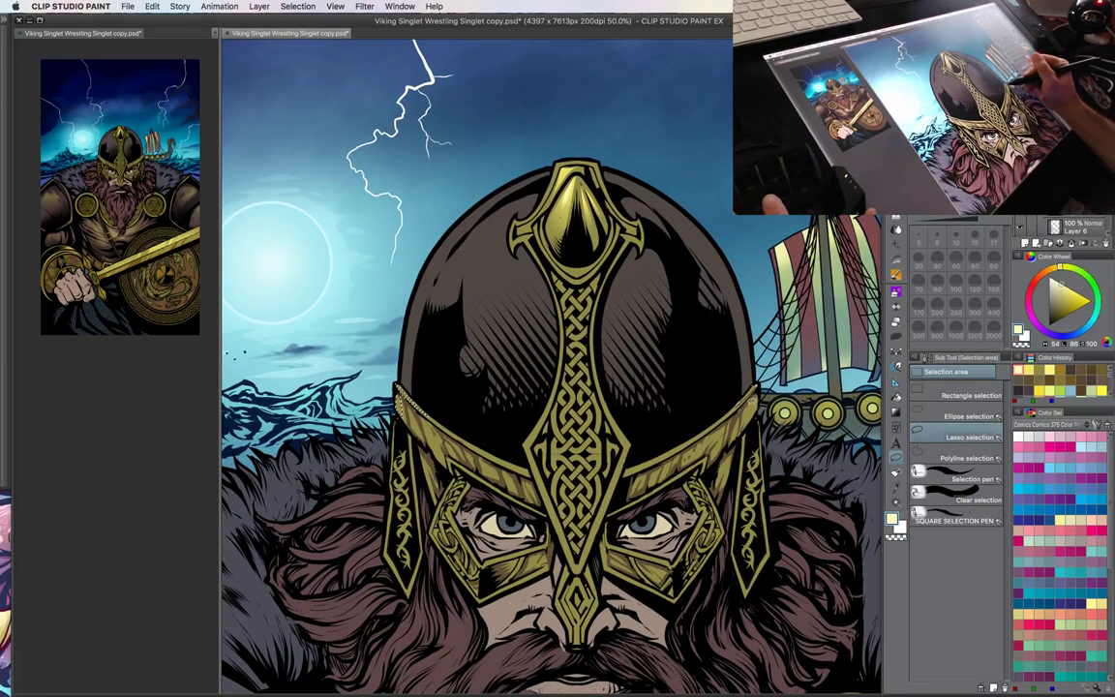
pyautogui.press('b')
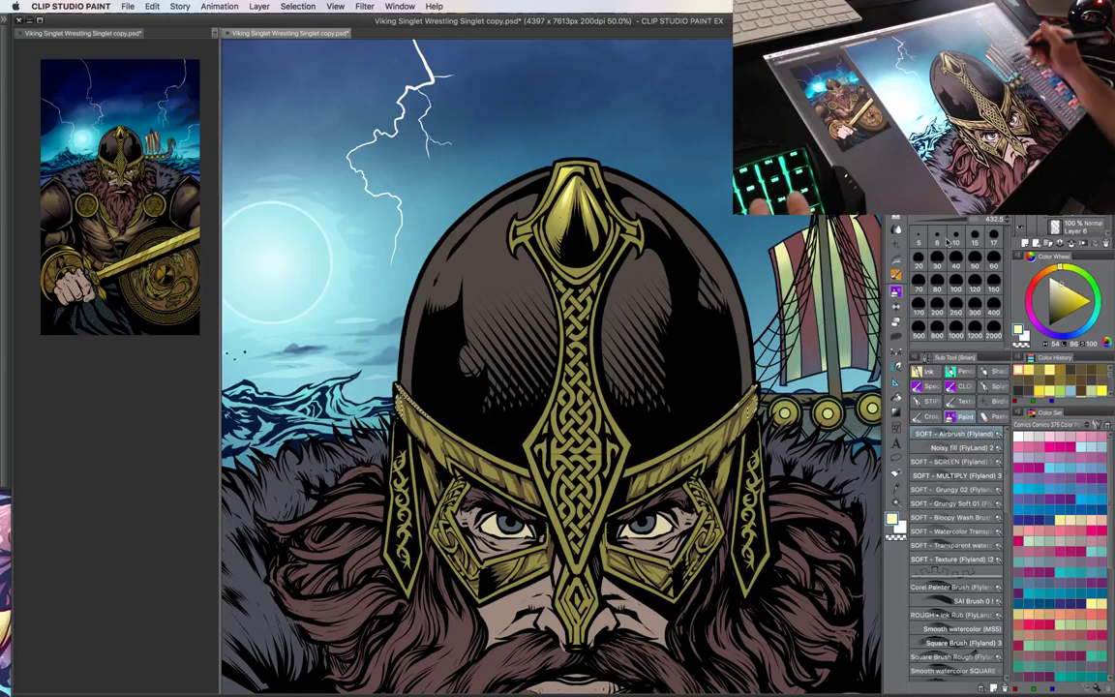
pyautogui.keyDown('alt'); pyautogui.click(568, 182); pyautogui.keyUp('alt')
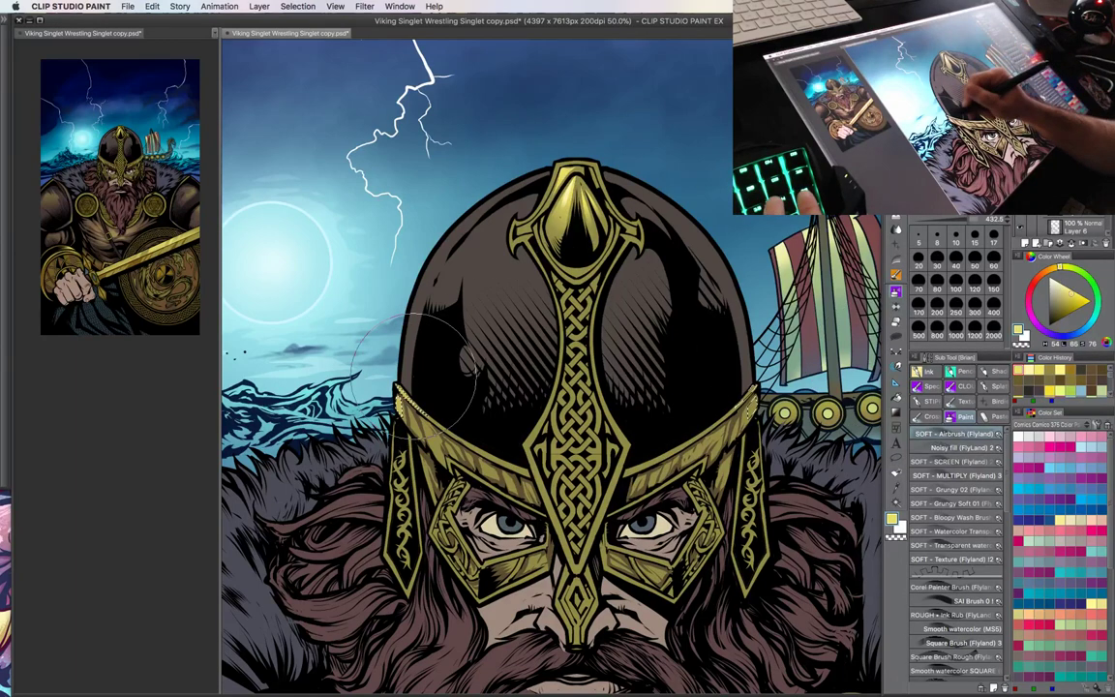
pyautogui.moveTo(416, 346); pyautogui.dragTo(433, 389)
pyautogui.moveTo(760, 363); pyautogui.dragTo(757, 425)
pyautogui.press('m')
pyautogui.hotkey('ctrl', 'd')
# - Lasso-select strips along the upper edge of the helmet's brow band on both sides and airbrush the sampled gold over them
pyautogui.moveTo(629, 377); pyautogui.dragTo(631, 341)
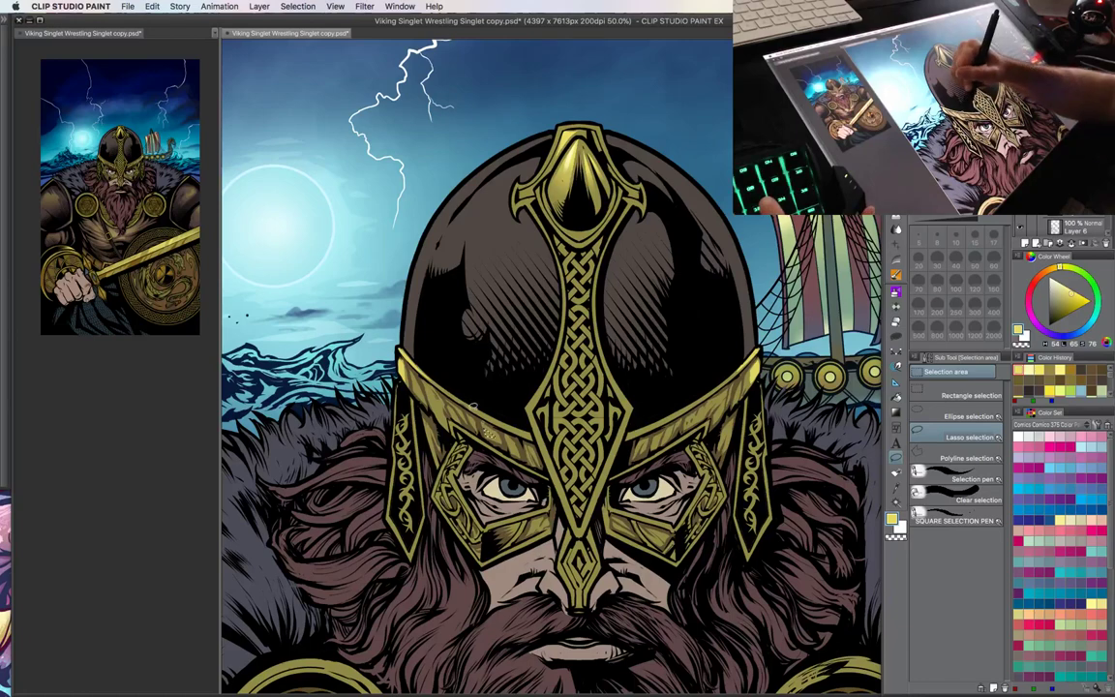
pyautogui.moveTo(443, 385)
pyautogui.mouseDown()
pyautogui.moveTo(502, 423)
pyautogui.moveTo(451, 389)
pyautogui.mouseUp()
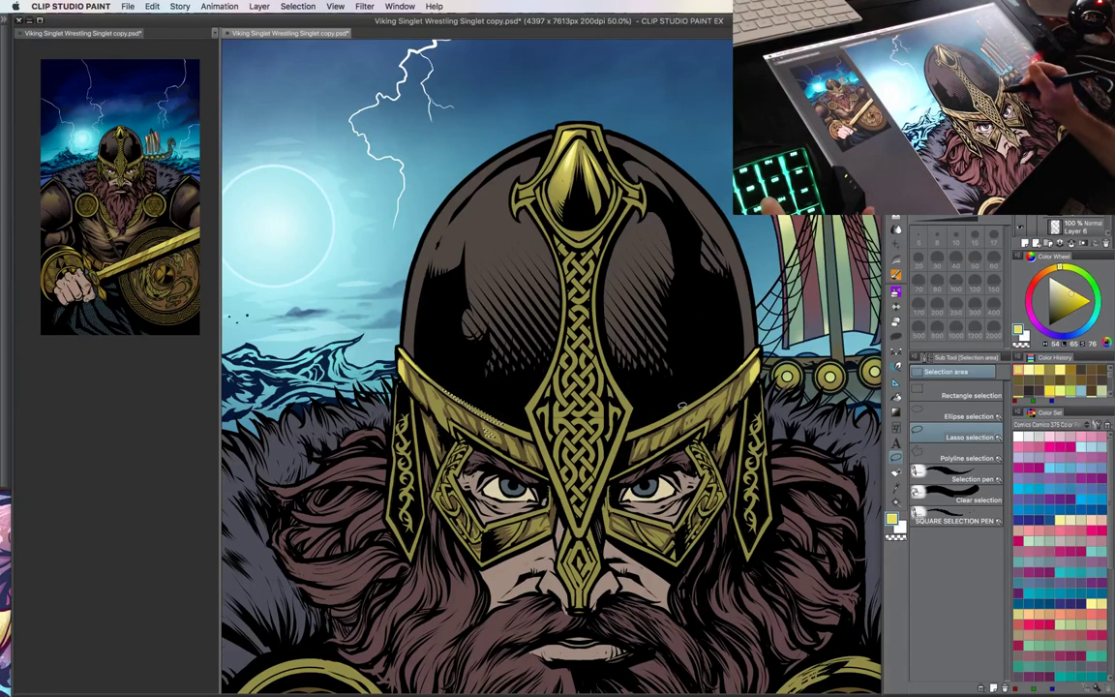
pyautogui.moveTo(683, 405)
pyautogui.mouseDown()
pyautogui.moveTo(650, 422)
pyautogui.moveTo(701, 400)
pyautogui.mouseUp()
pyautogui.press('b')
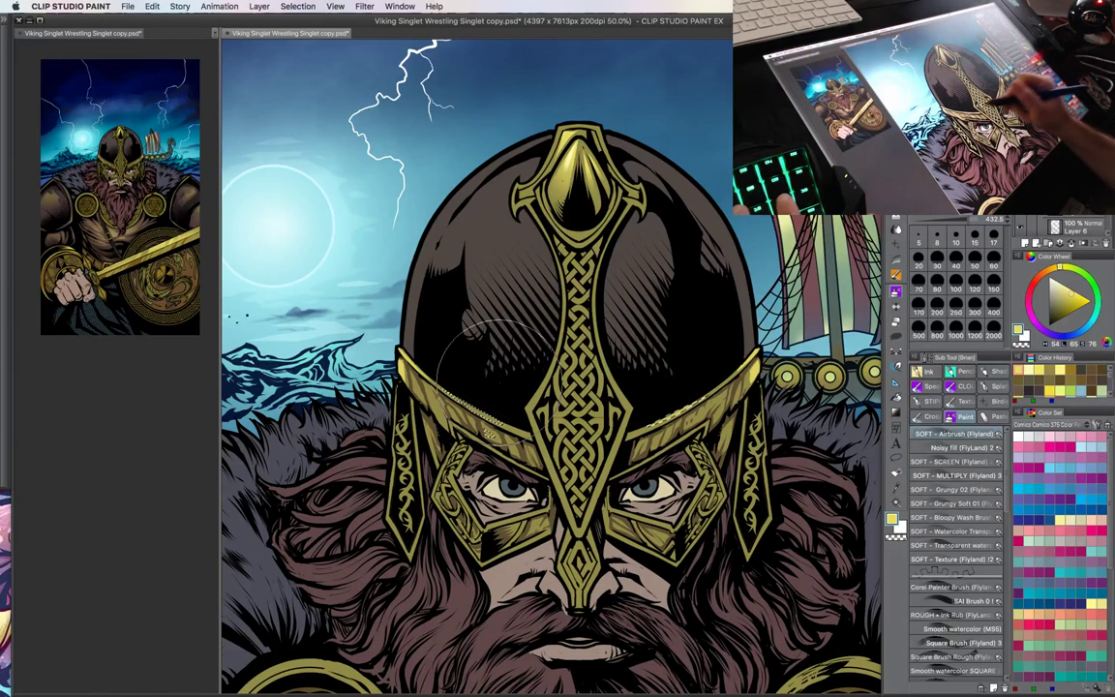
pyautogui.press('m')
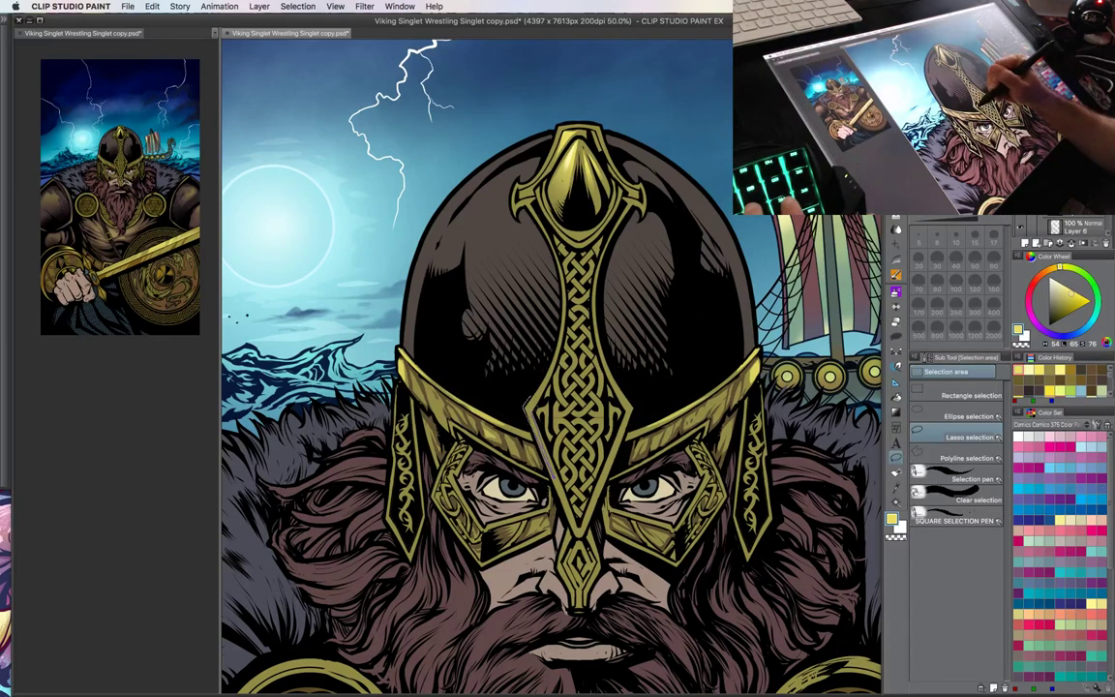
# - Lasso-select the edges of the helmet's central knotwork strip at its widest part, airbrush gold highlights over them and clear the selection
pyautogui.moveTo(552, 383); pyautogui.dragTo(555, 367)
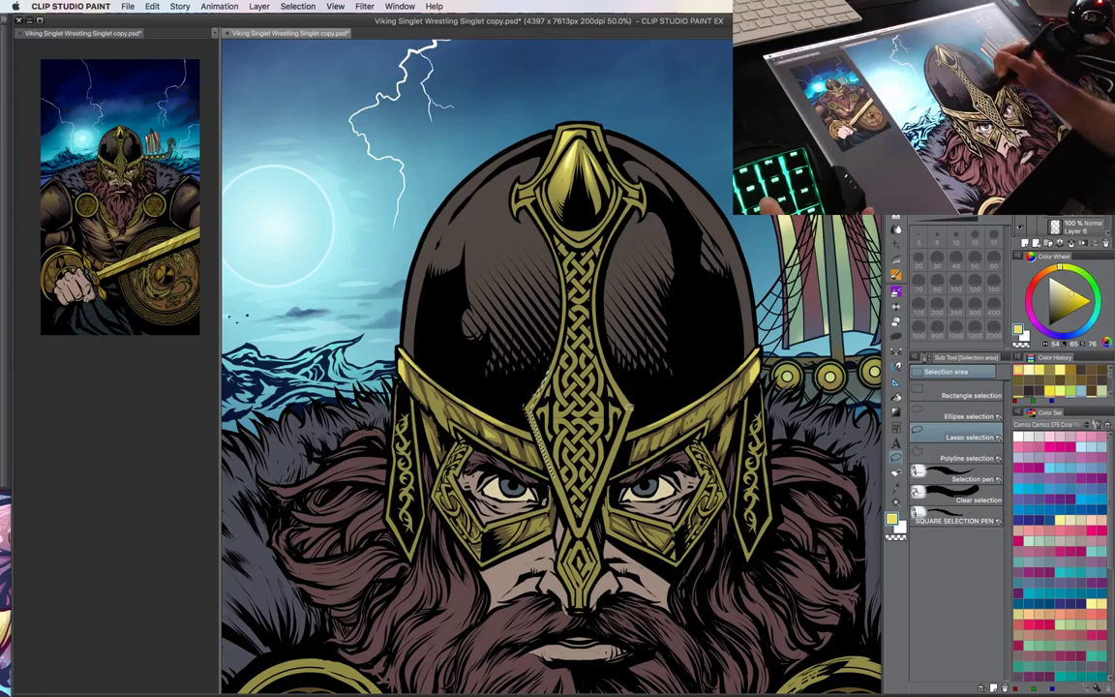
pyautogui.press('b')
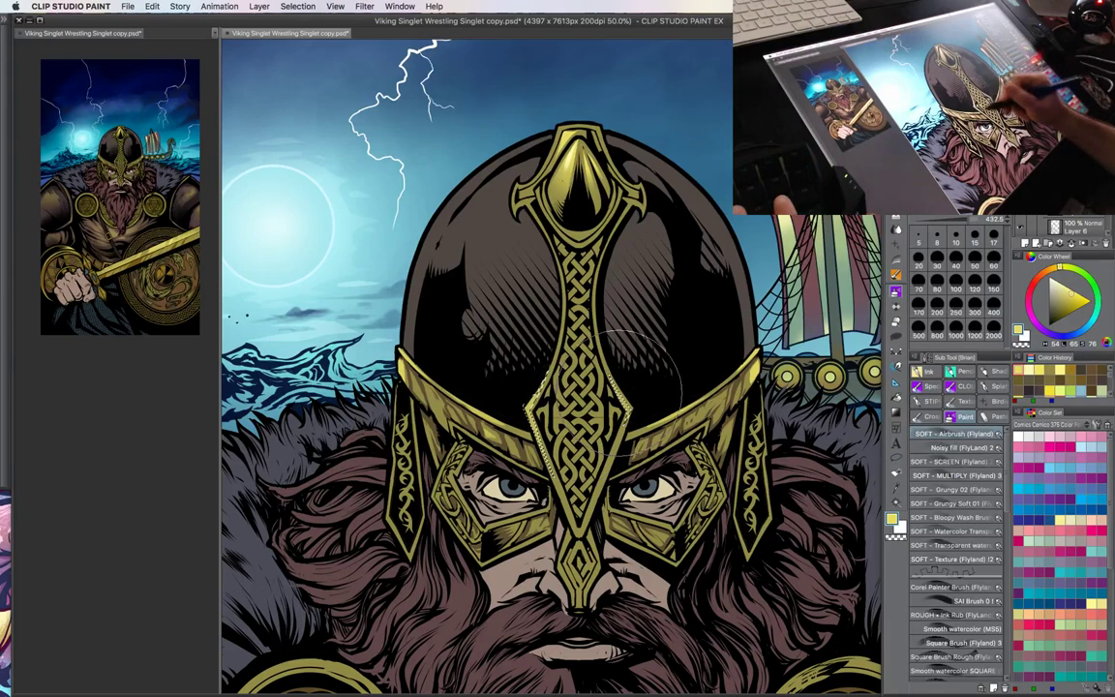
pyautogui.moveTo(572, 379); pyautogui.dragTo(582, 344)
pyautogui.hotkey('ctrl', 'd')
pyautogui.press('m')
# - Lasso-select edge highlights around the lower tip of the helmet's central knotwork strip and airbrush gold over them
pyautogui.moveTo(691, 439); pyautogui.dragTo(718, 345)
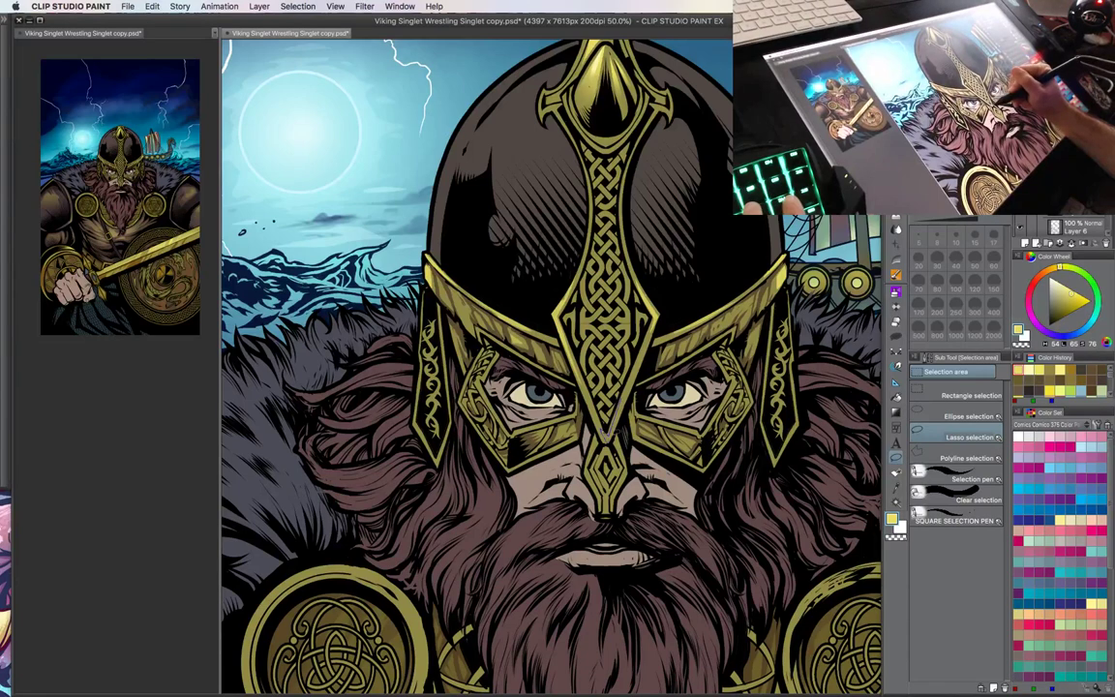
pyautogui.moveTo(692, 351); pyautogui.dragTo(668, 403)
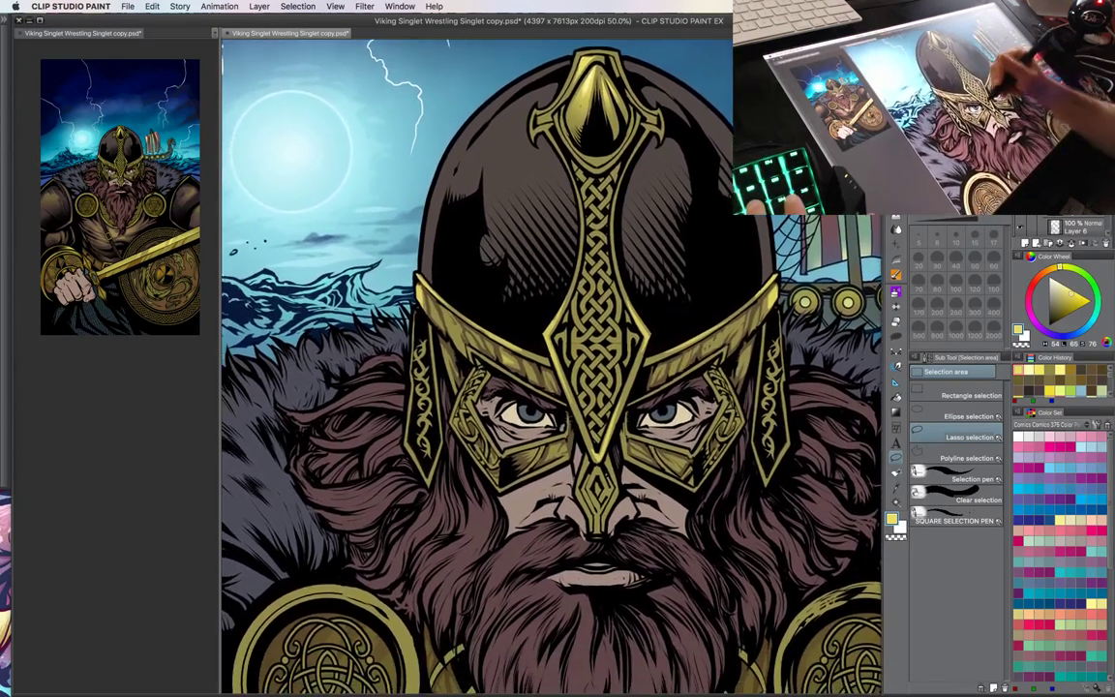
pyautogui.press('p')
pyautogui.press('m')
pyautogui.moveTo(576, 412); pyautogui.dragTo(588, 442)
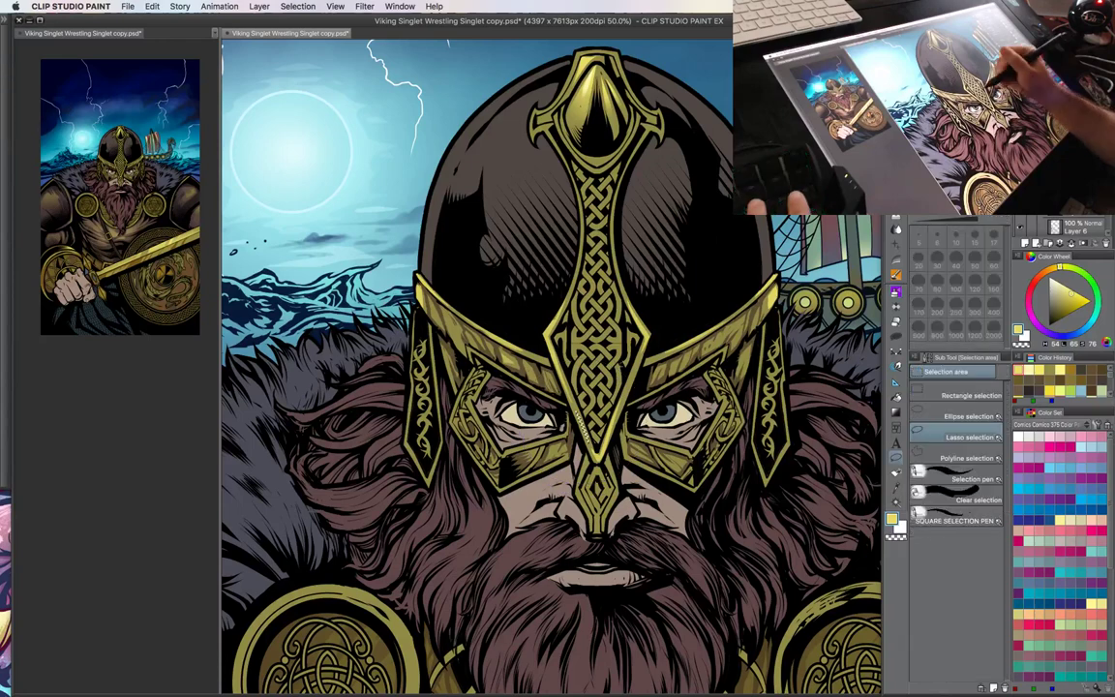
pyautogui.moveTo(666, 360); pyautogui.dragTo(589, 403)
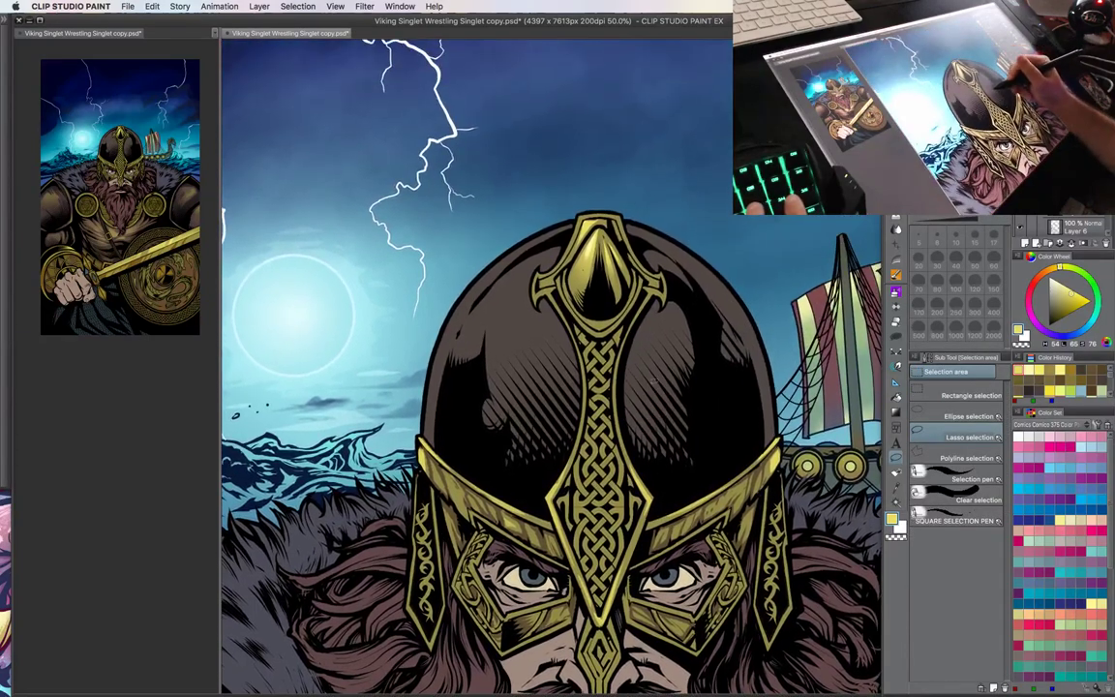
# - Lasso-select edge highlights on the side prongs of the helmet's crown ornament and airbrush the sampled gold over them
pyautogui.press('super+plus')
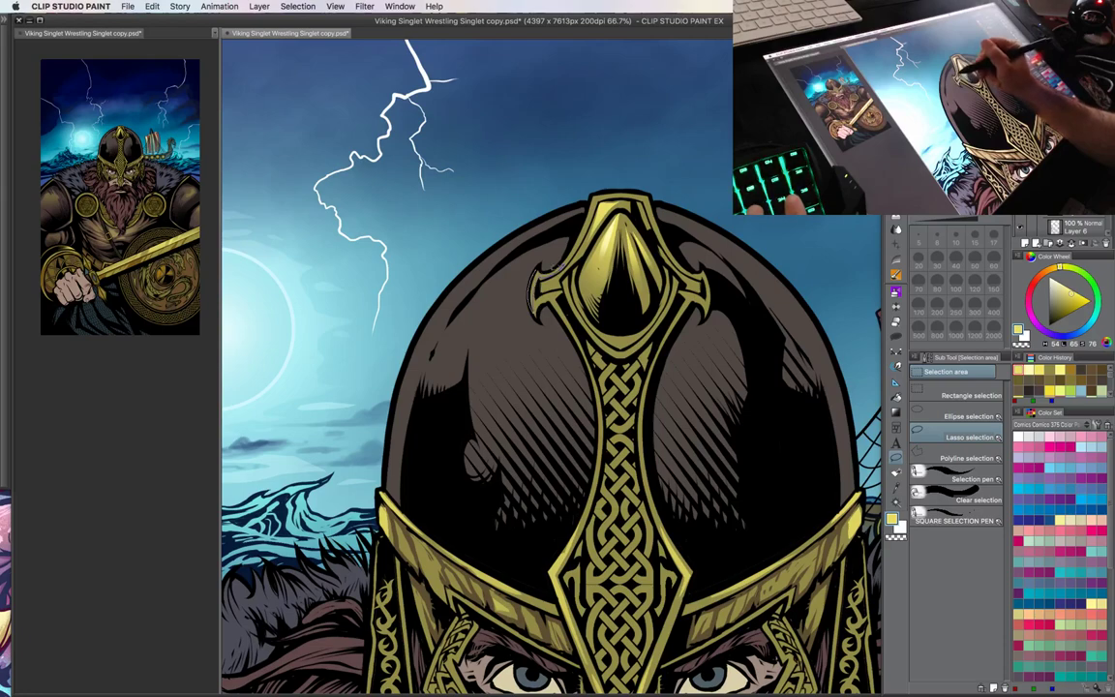
pyautogui.press('b')
pyautogui.press('m')
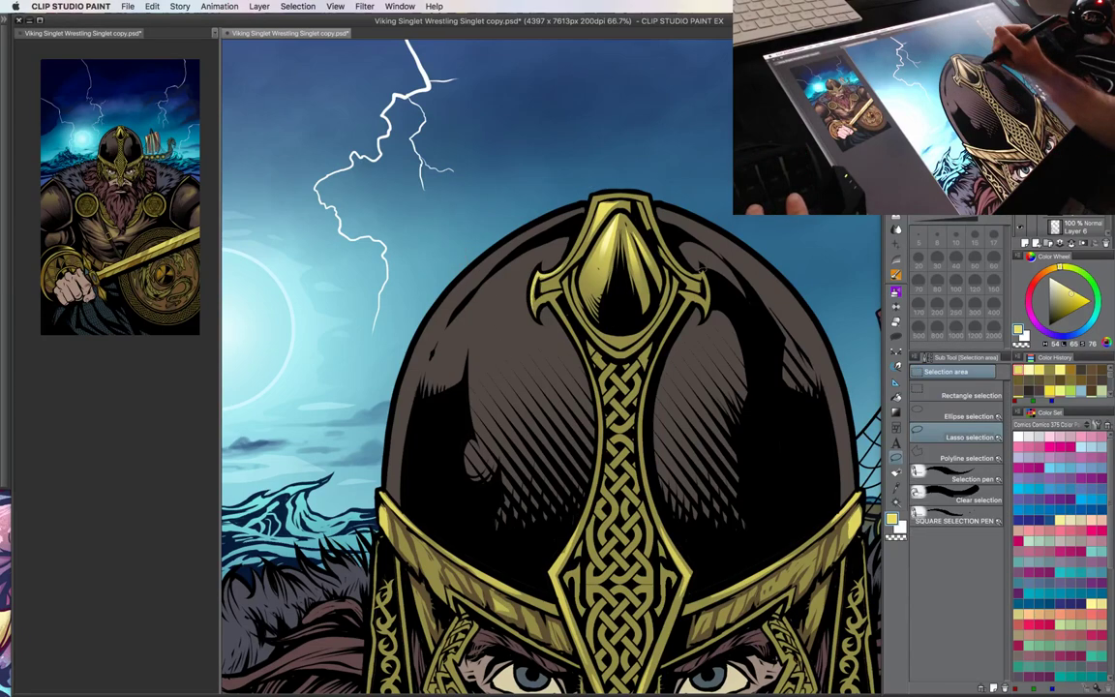
pyautogui.press('b')
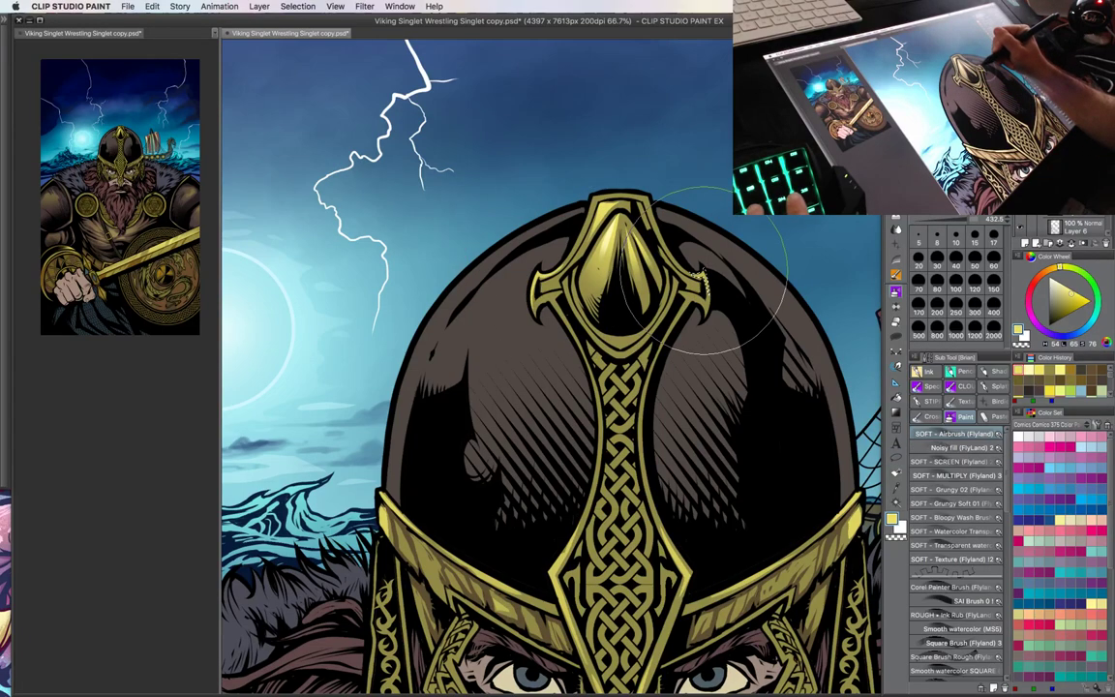
pyautogui.press('m')
pyautogui.press('super+minus')
pyautogui.moveTo(734, 378); pyautogui.dragTo(647, 346)
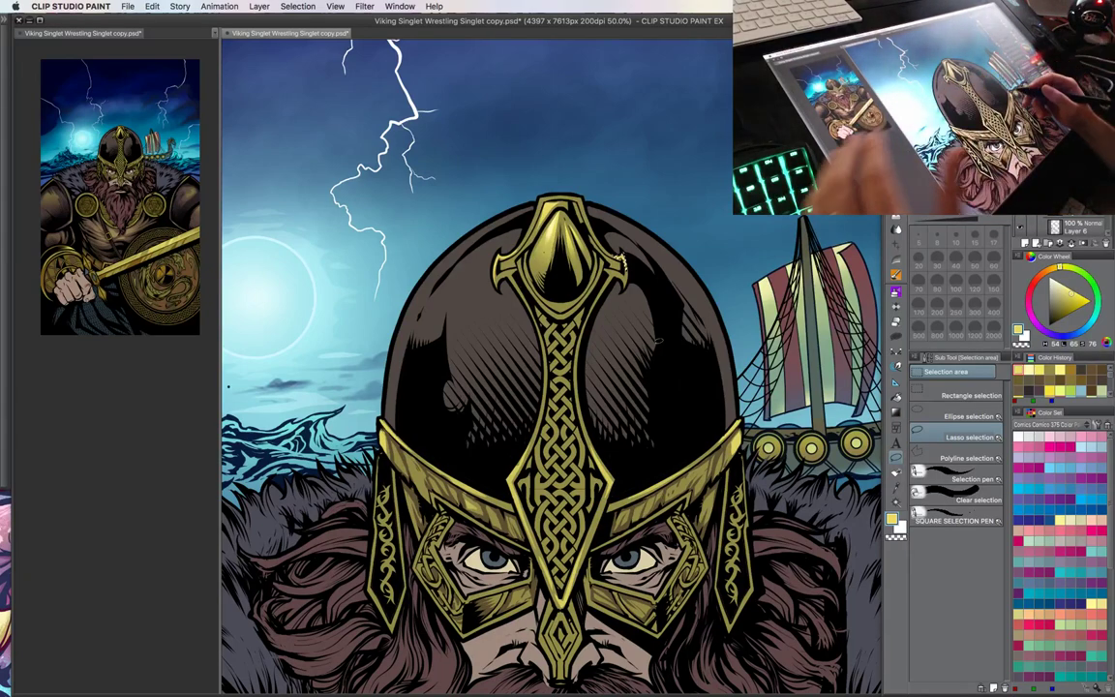
# - Lasso-select the left edge of the crown ornament's teardrop boss, airbrush a gold highlight over it and clear the selection
pyautogui.press('super+plus')
pyautogui.moveTo(576, 301); pyautogui.dragTo(589, 430)
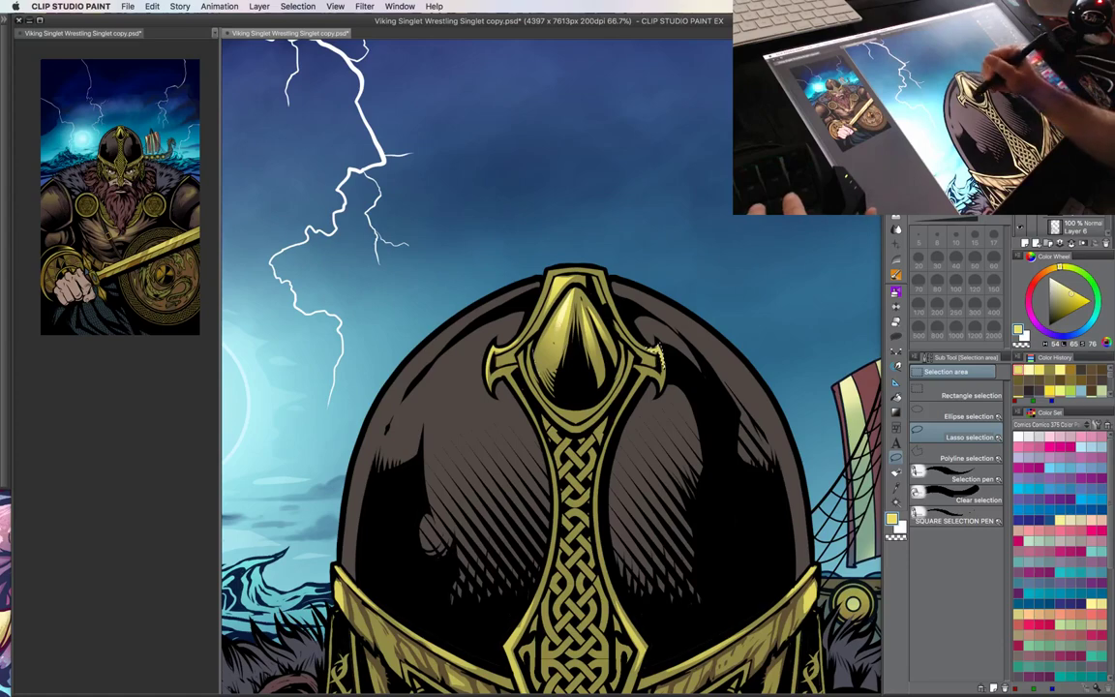
pyautogui.press('b')
pyautogui.moveTo(548, 344); pyautogui.dragTo(542, 358)
pyautogui.press('m')
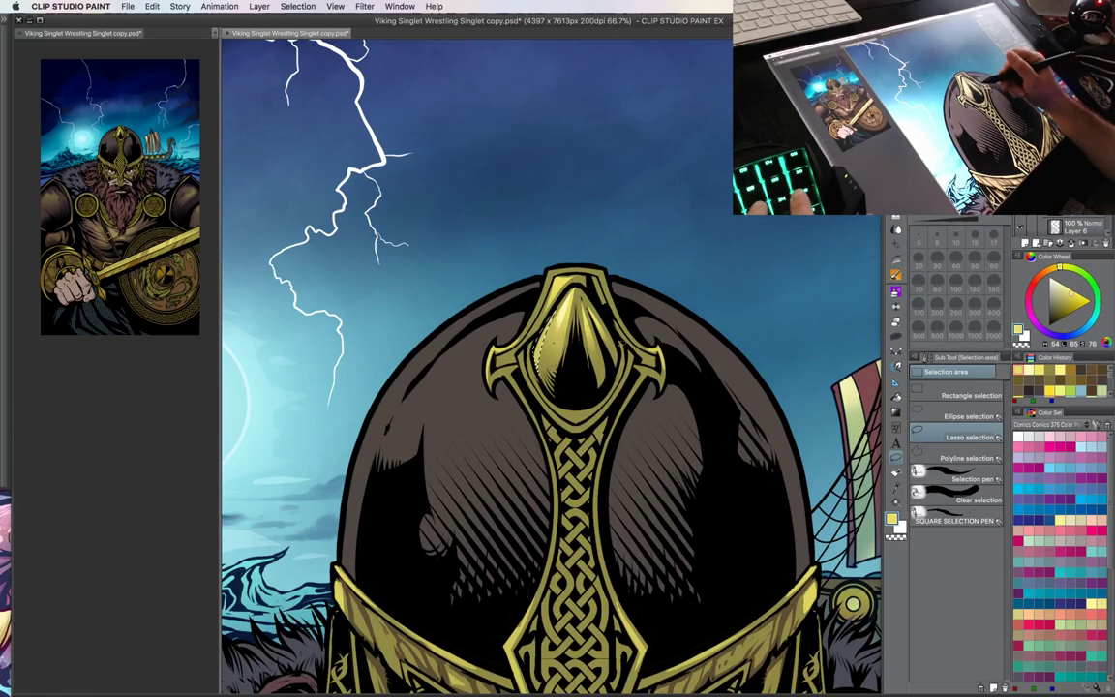
pyautogui.press('super+d')
# - Lasso-select strands along the narrow upper part of the helmet's central knotwork, airbrush gold highlights over them and deselect
pyautogui.moveTo(661, 447); pyautogui.dragTo(659, 330)
pyautogui.hotkey('ctrl', '+')
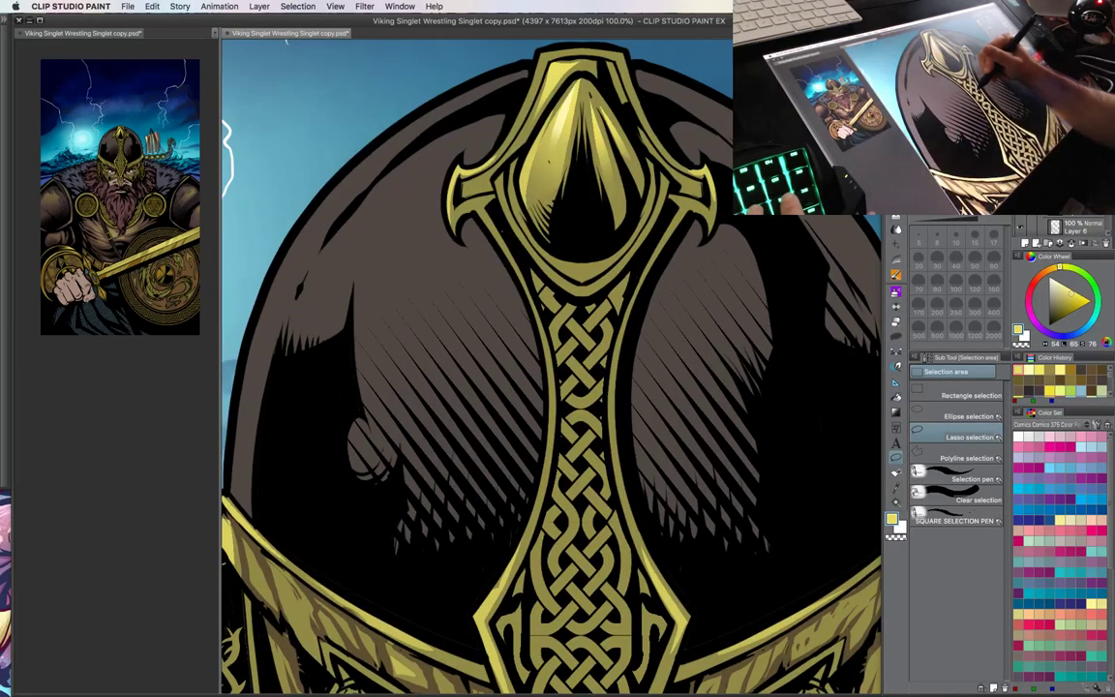
pyautogui.moveTo(594, 374); pyautogui.dragTo(571, 360)
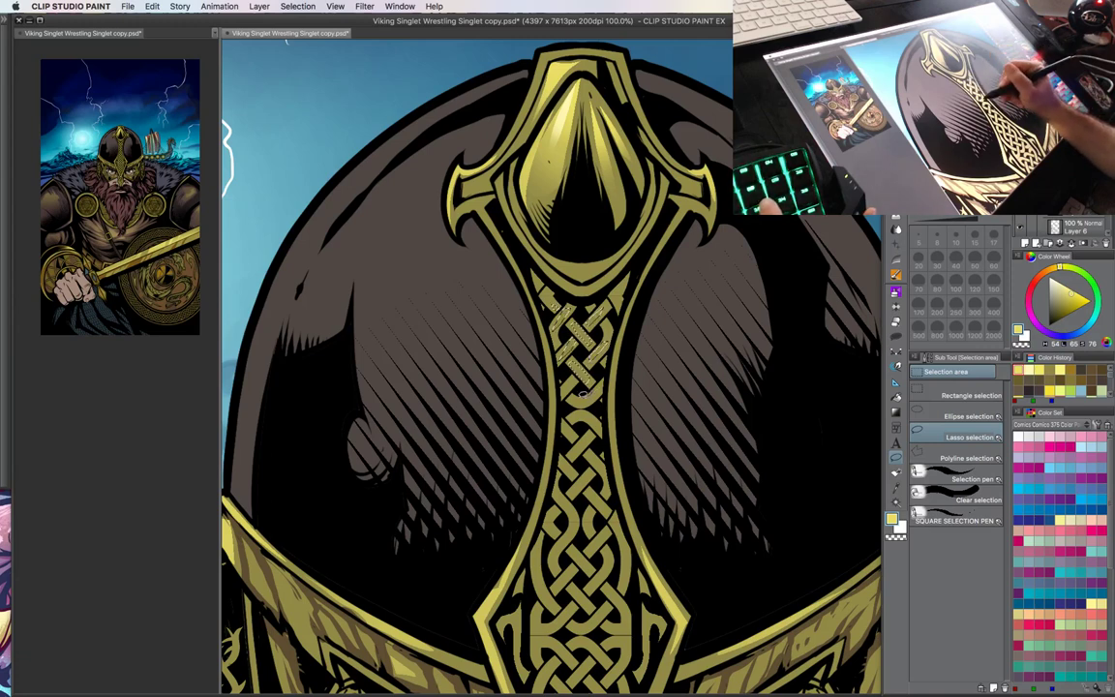
pyautogui.moveTo(570, 395); pyautogui.dragTo(597, 393)
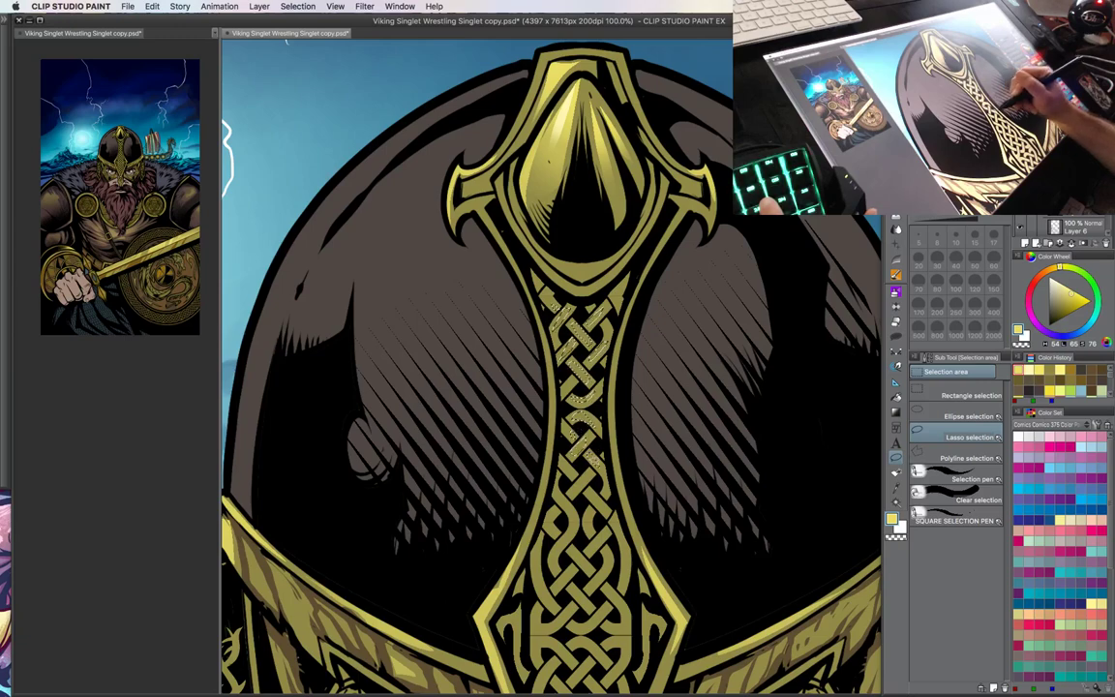
pyautogui.scroll(-3, 652, 462)
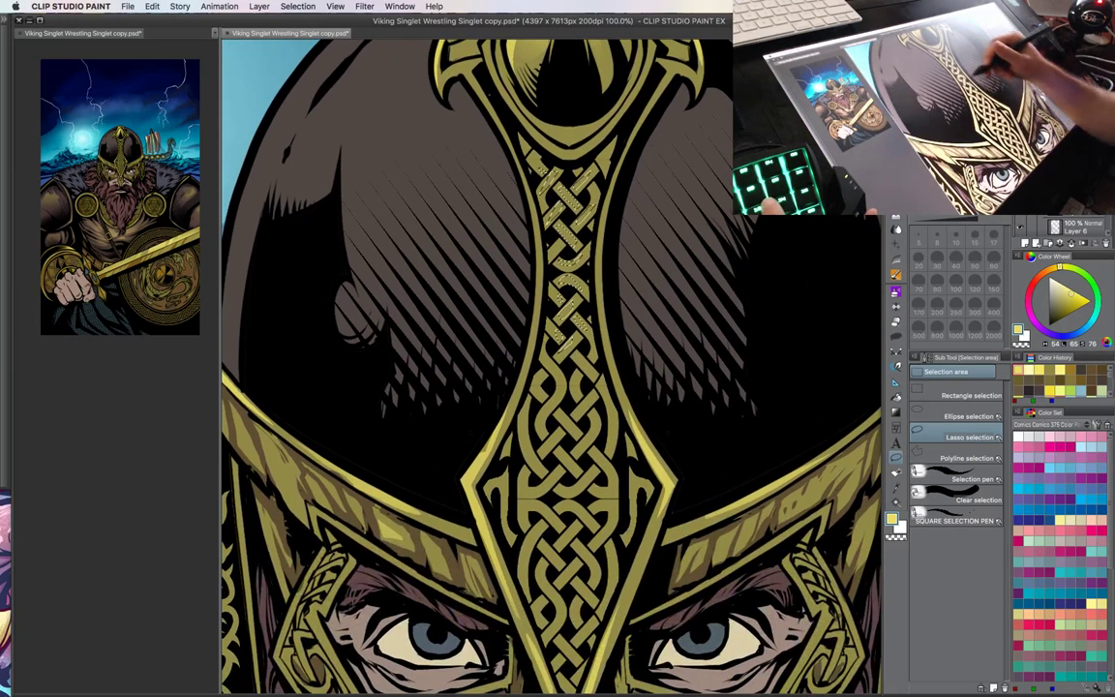
pyautogui.moveTo(589, 369); pyautogui.dragTo(593, 367)
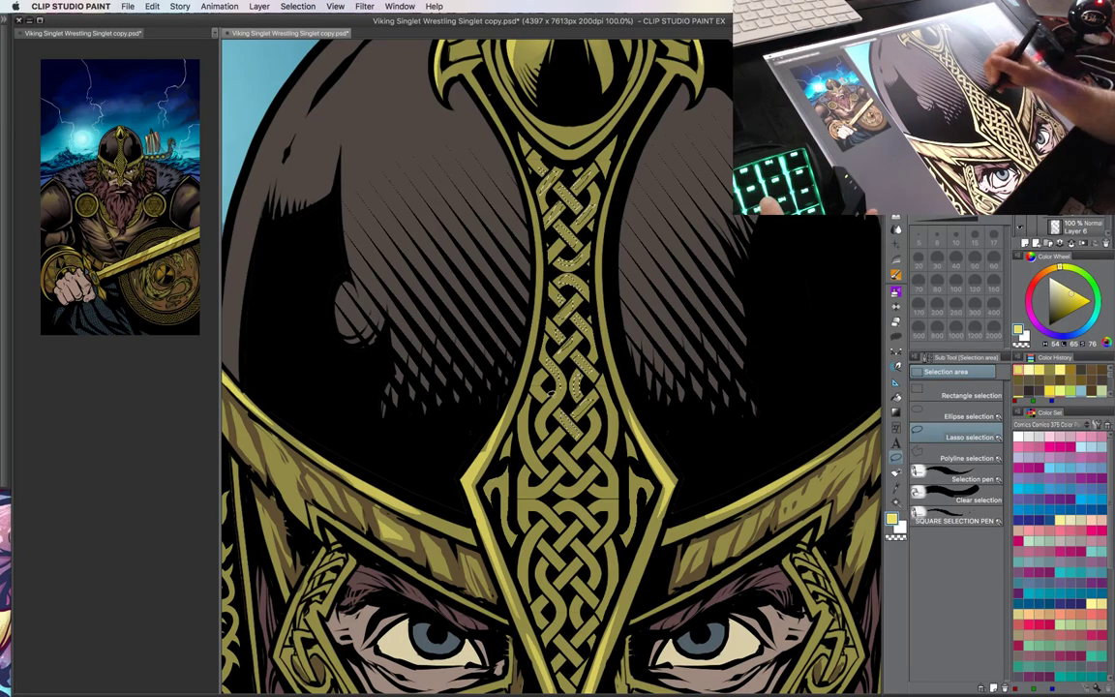
pyautogui.press('b')
pyautogui.moveTo(625, 382); pyautogui.dragTo(637, 474)
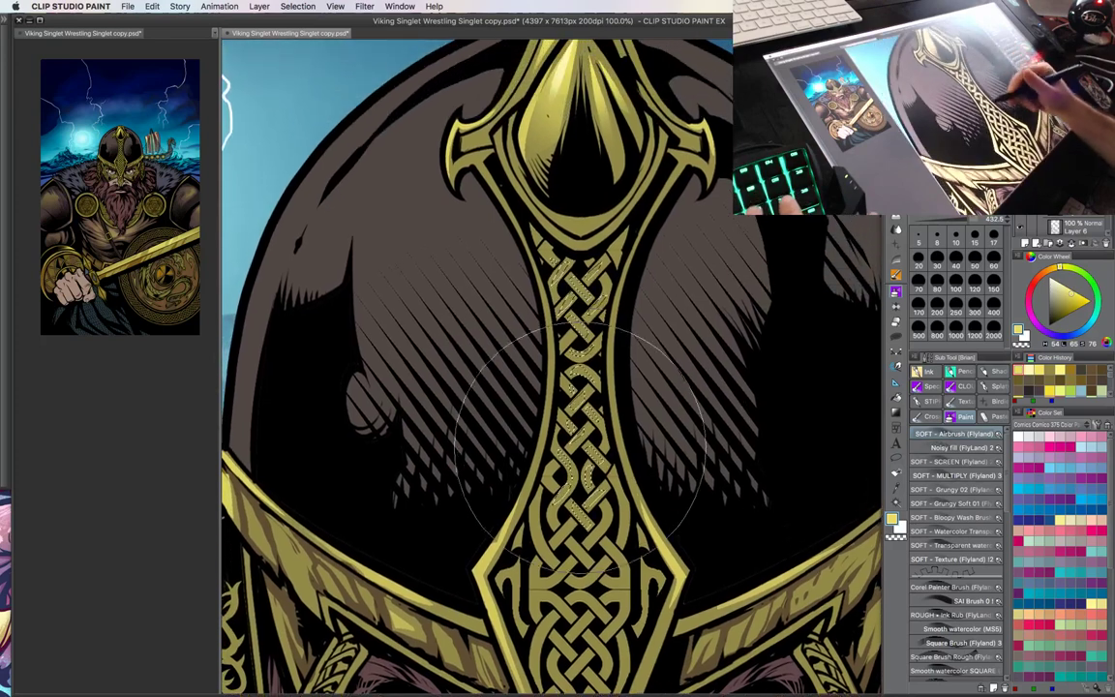
pyautogui.moveTo(558, 399)
pyautogui.mouseDown()
pyautogui.moveTo(527, 372)
pyautogui.moveTo(499, 435)
pyautogui.mouseUp()
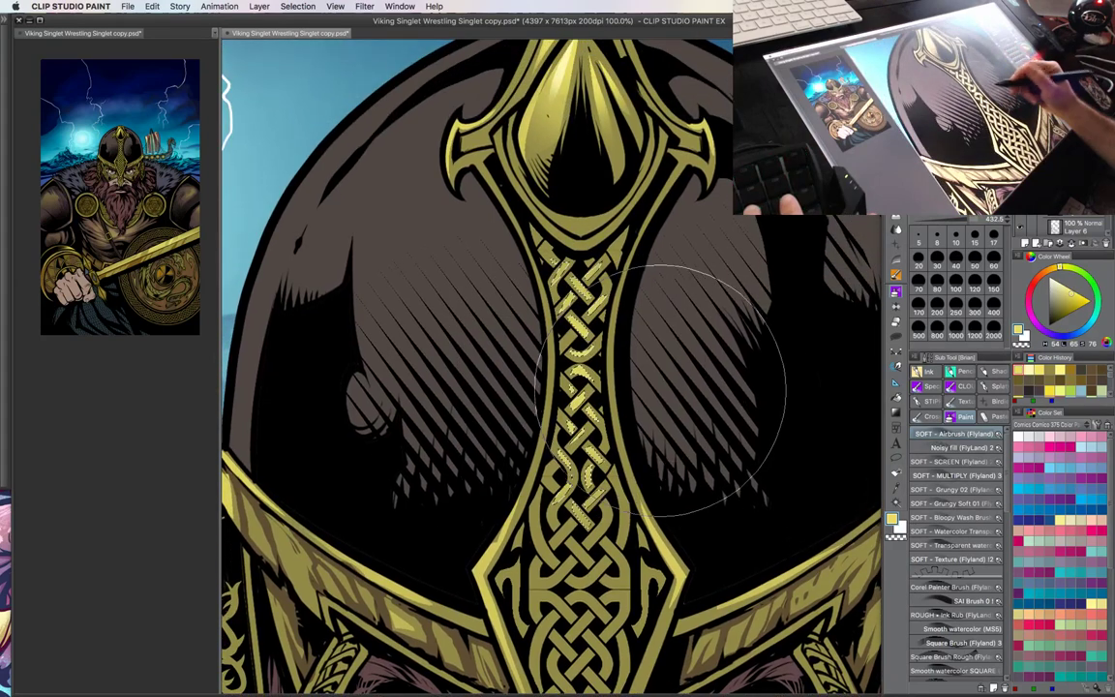
pyautogui.press('m')
pyautogui.press('super+d')
pyautogui.press('super+minus')
pyautogui.press('super+minus')
pyautogui.press('super+plus')
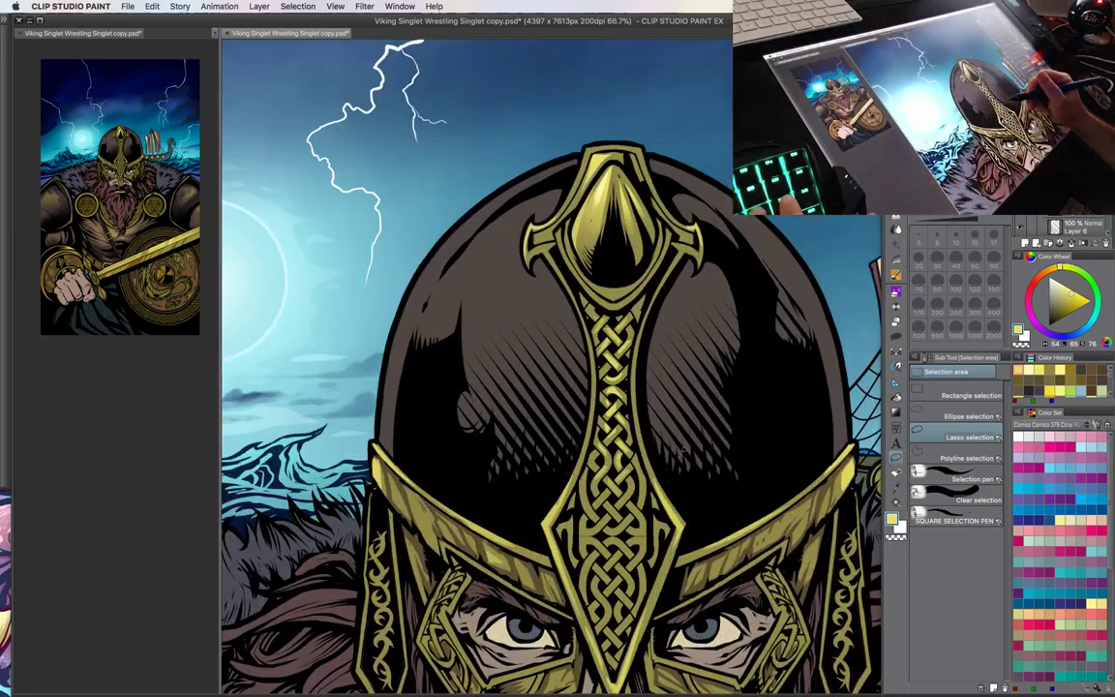
# - Lasso-select knotwork strands in the widest part of the helmet's central strip, airbrush gold highlights over them and deselect
pyautogui.moveTo(670, 456); pyautogui.dragTo(636, 370)
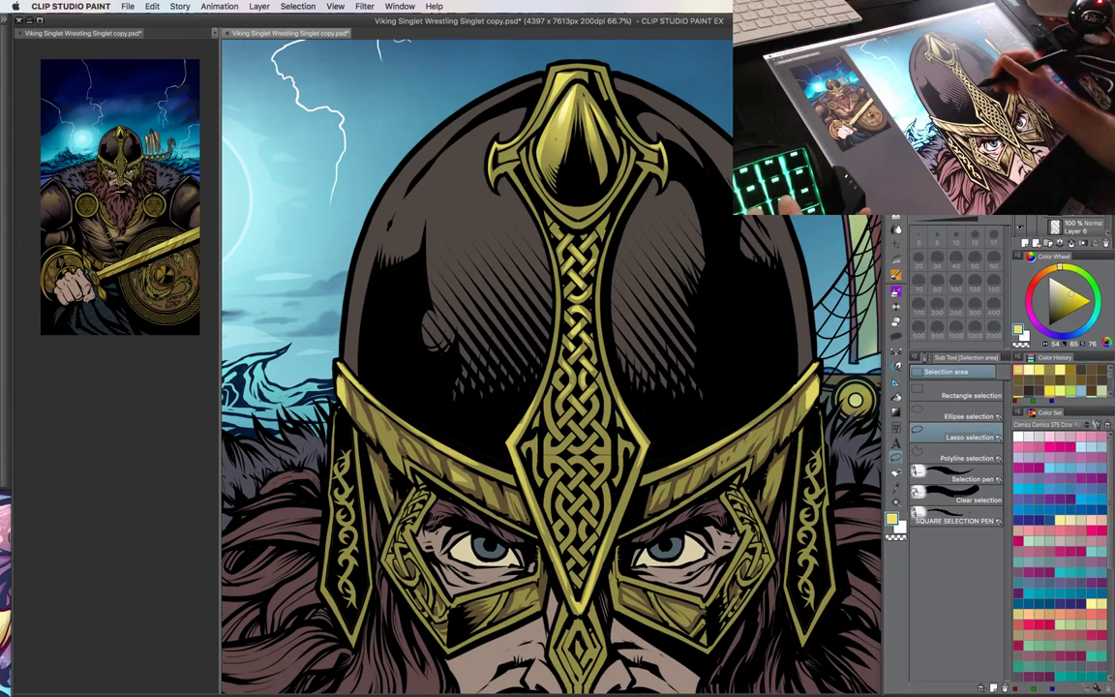
pyautogui.press('super+plus')
pyautogui.moveTo(635, 379); pyautogui.dragTo(692, 281)
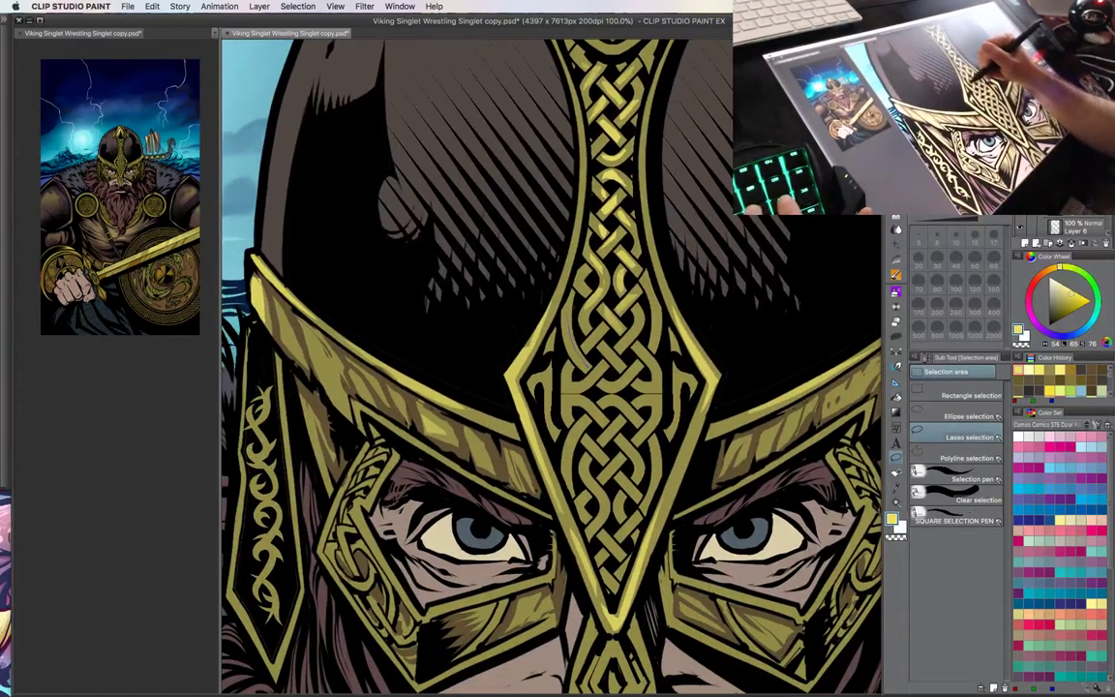
pyautogui.moveTo(566, 315); pyautogui.dragTo(587, 369)
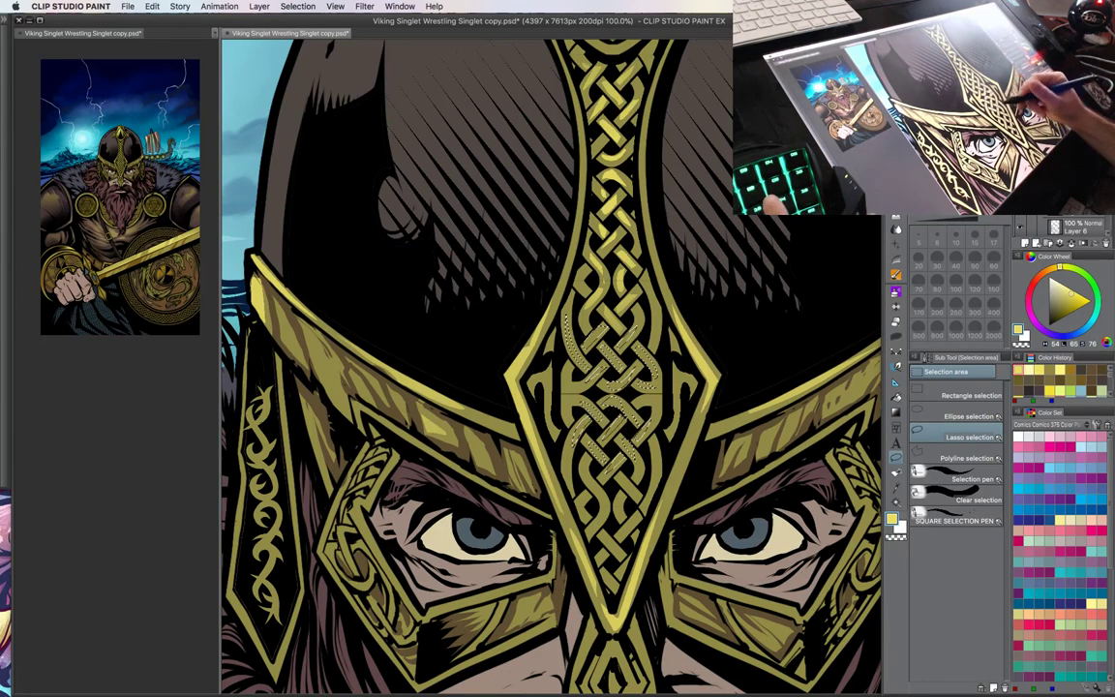
pyautogui.press('super+minus')
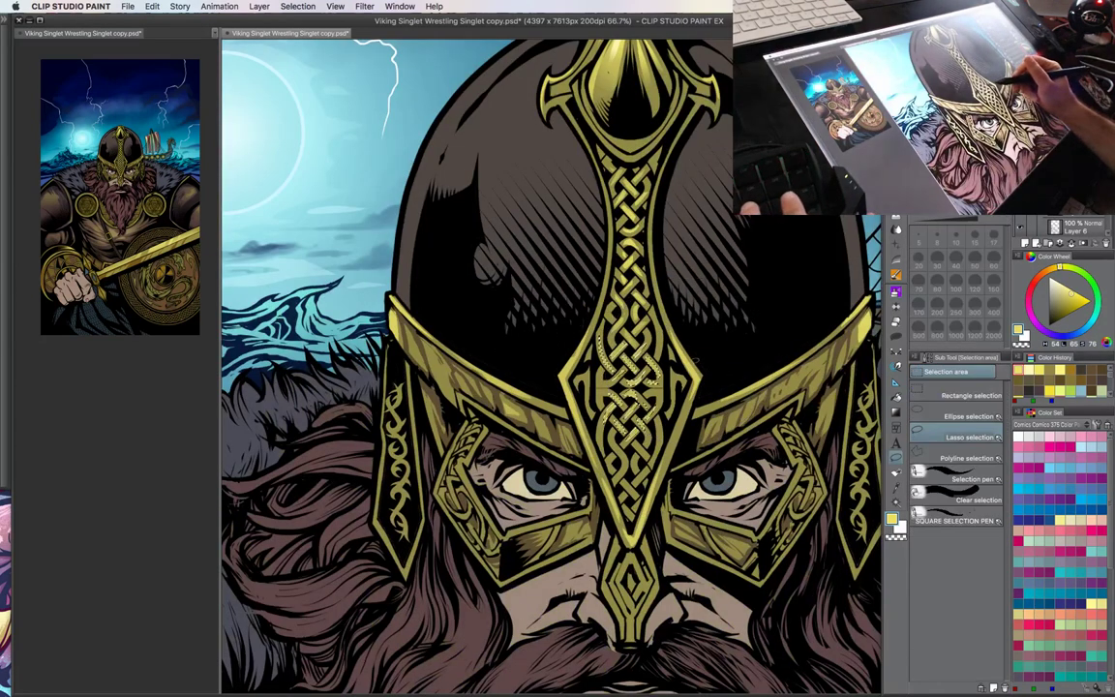
pyautogui.moveTo(693, 451); pyautogui.dragTo(698, 502)
pyautogui.moveTo(710, 425); pyautogui.dragTo(670, 503)
pyautogui.press('super+minus')
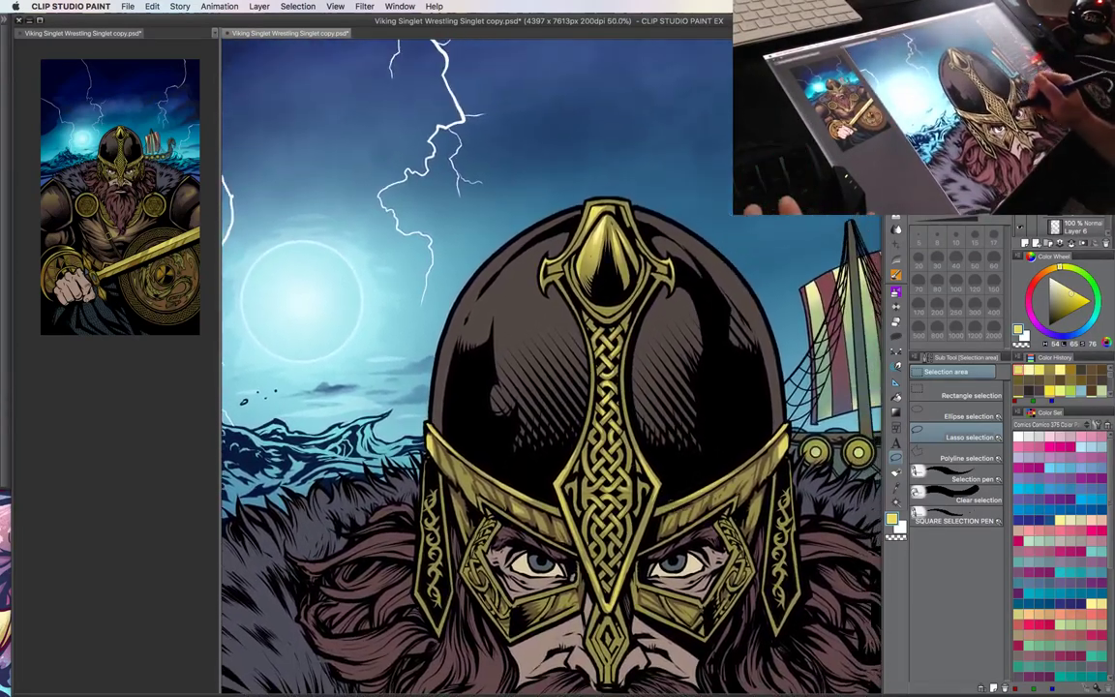
pyautogui.press('b')
pyautogui.press('m')
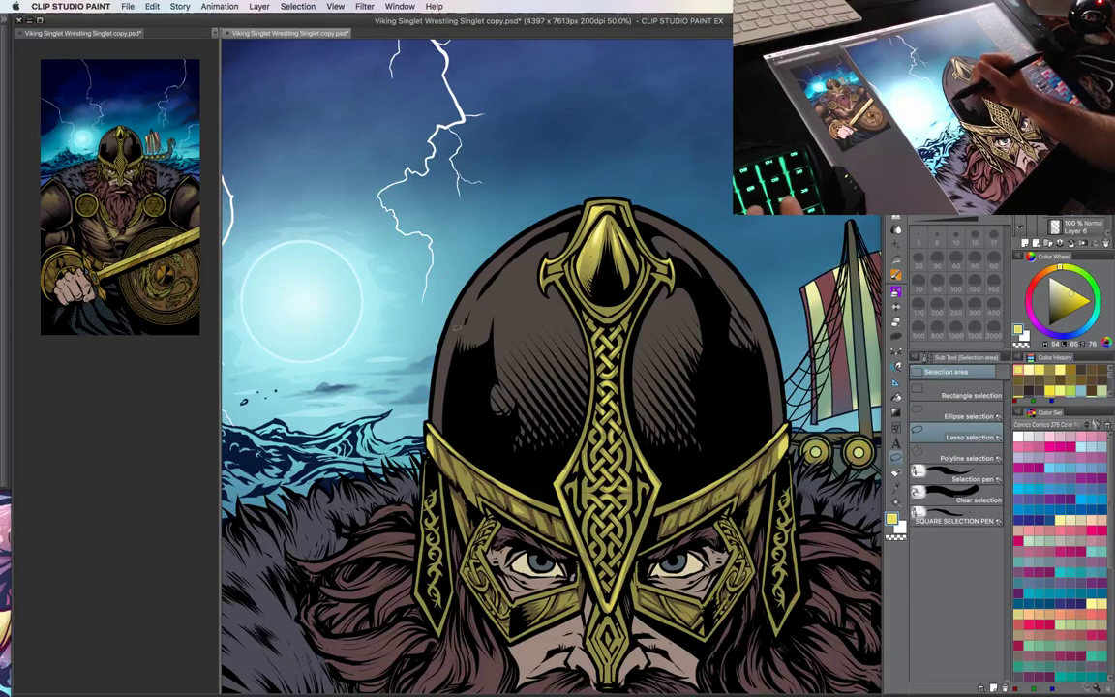
# - Select the helmet's dome by colour, sample blue from the sky and airbrush a blue rim light, reducing the brush size to 250
pyautogui.press('w')
pyautogui.press('b')
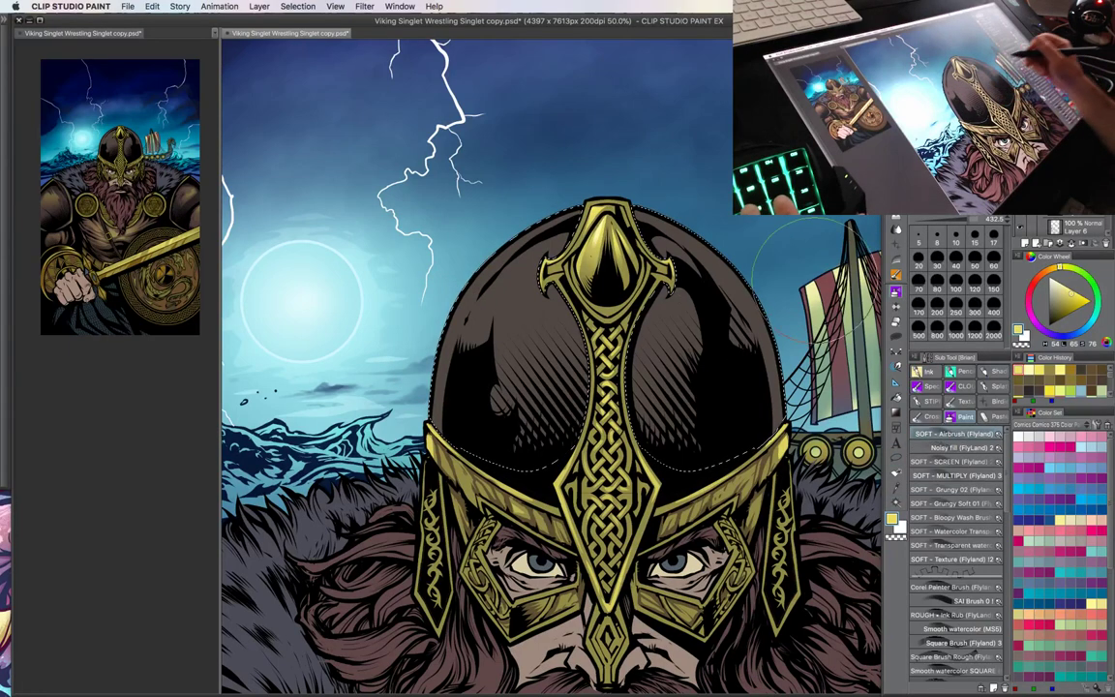
pyautogui.keyDown('alt'); pyautogui.click(504, 192); pyautogui.keyUp('alt')
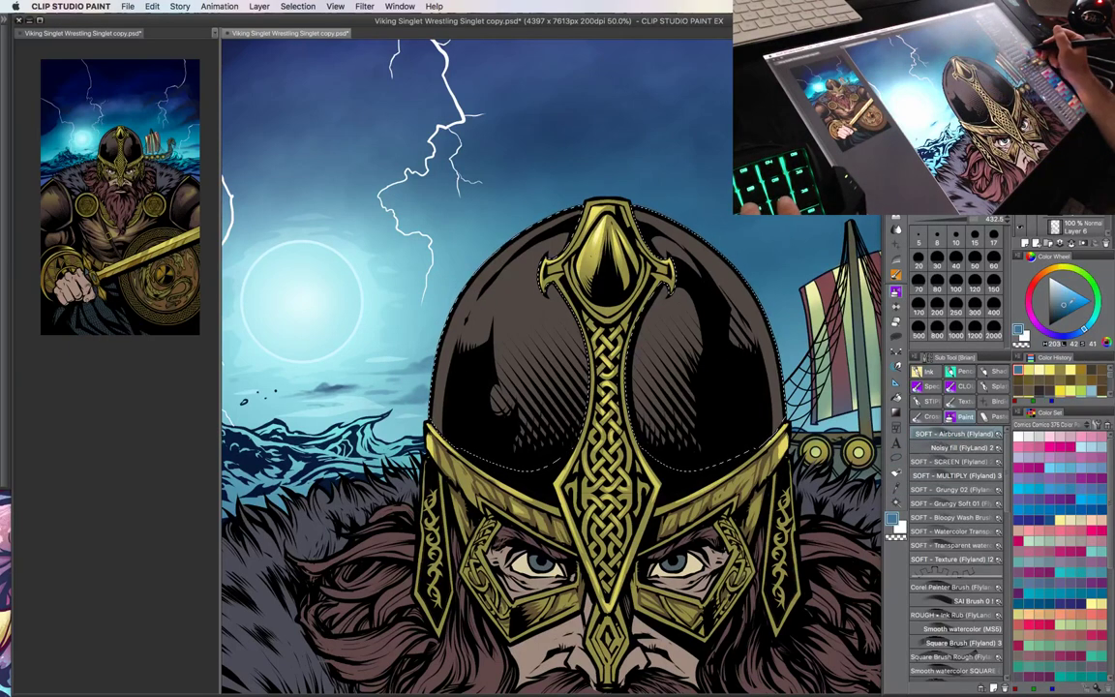
pyautogui.moveTo(522, 205)
pyautogui.mouseDown()
pyautogui.moveTo(443, 379)
pyautogui.moveTo(450, 370)
pyautogui.mouseUp()
pyautogui.press('super+z')
pyautogui.press('[')
pyautogui.press('[')
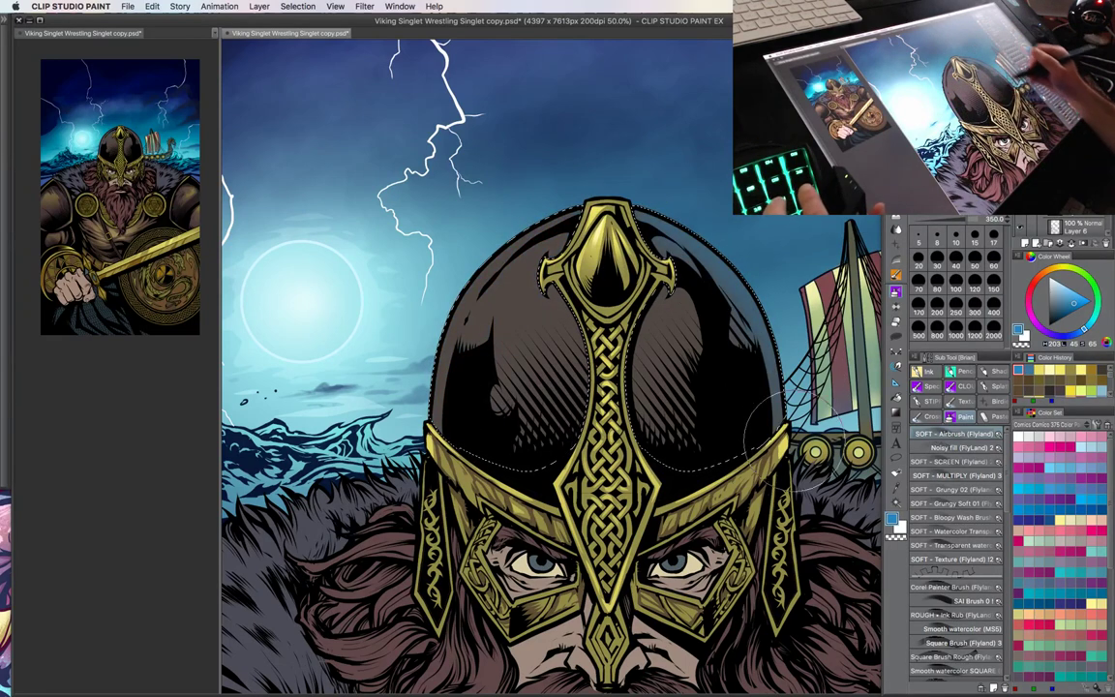
pyautogui.press('[')
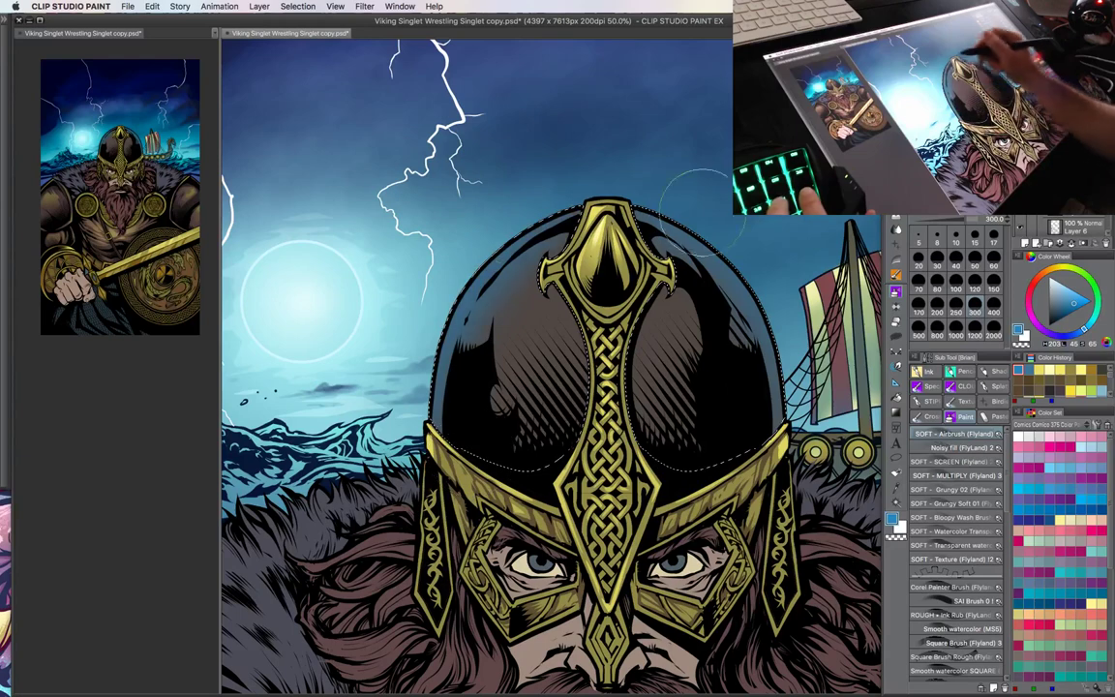
pyautogui.press('[')
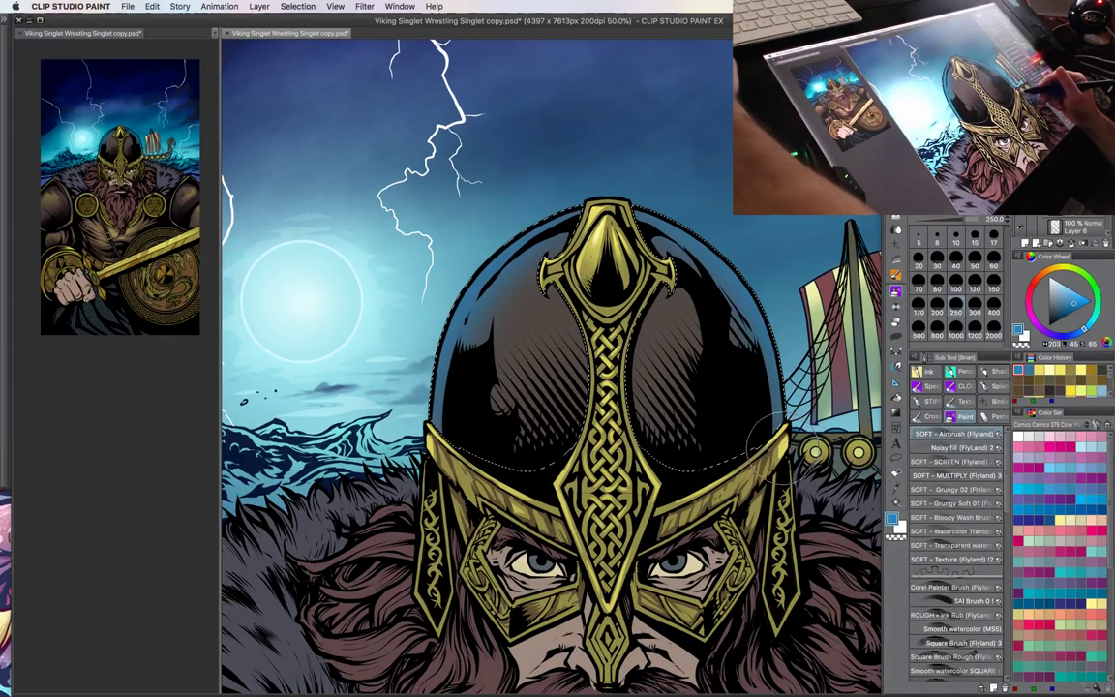
# - Airbrush a thinner, brighter cyan rim along the dome at brush size 50 to 60, deselect, and lasso-fill pale blue highlights along the edge
pyautogui.click(974, 271)
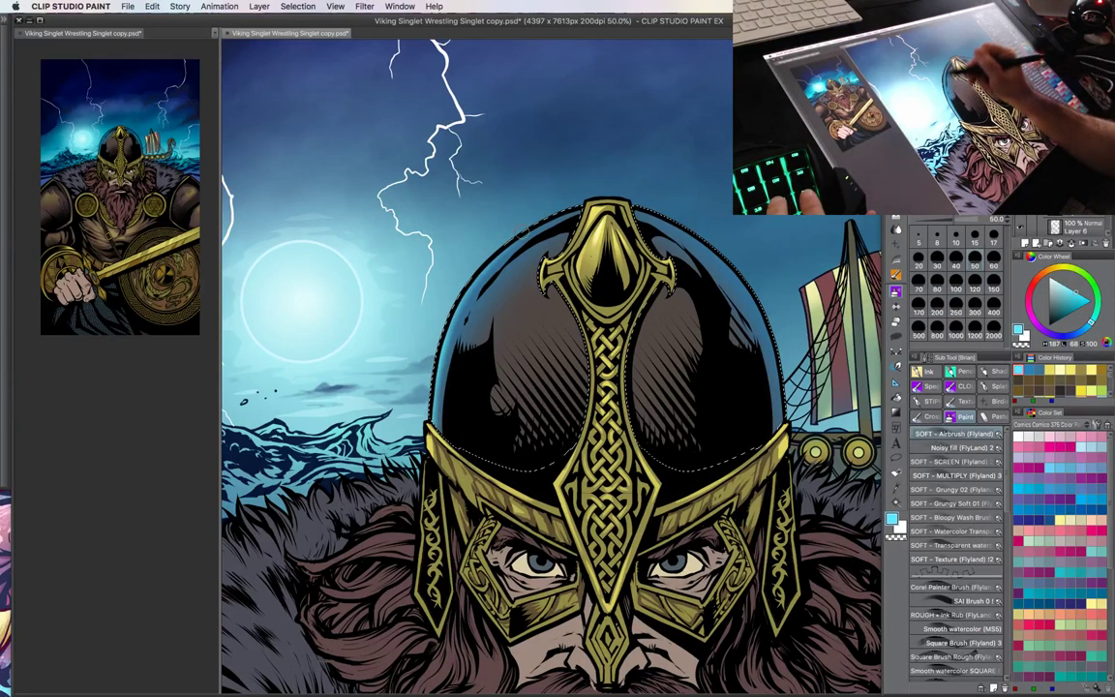
pyautogui.press(']')
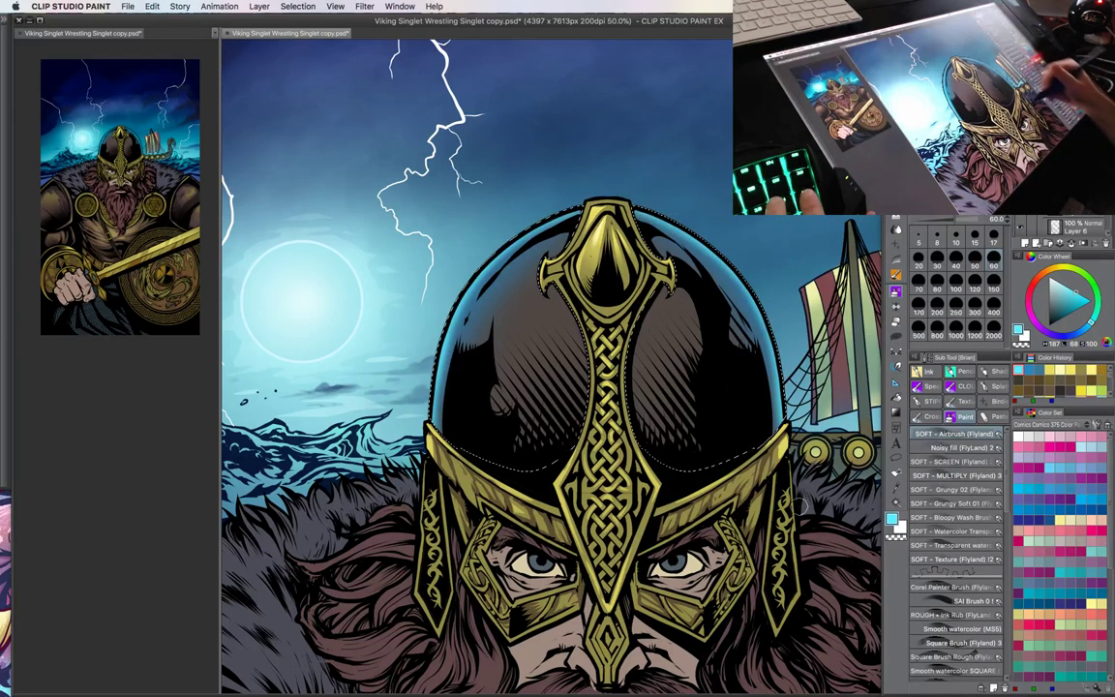
pyautogui.press('super+d')
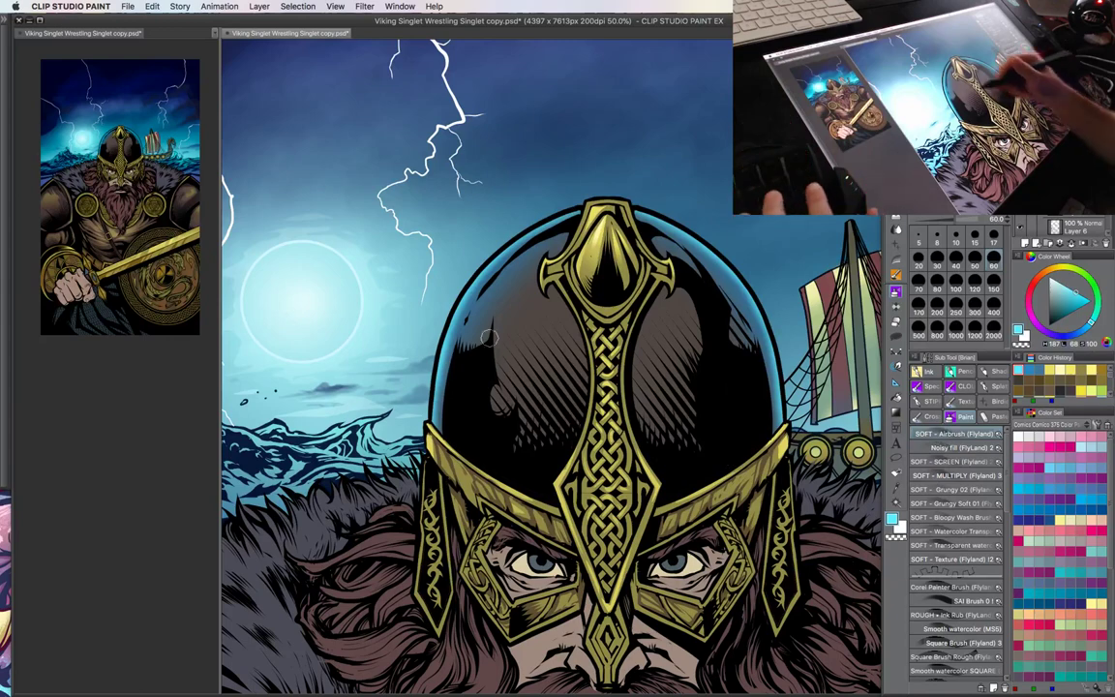
pyautogui.press('u')
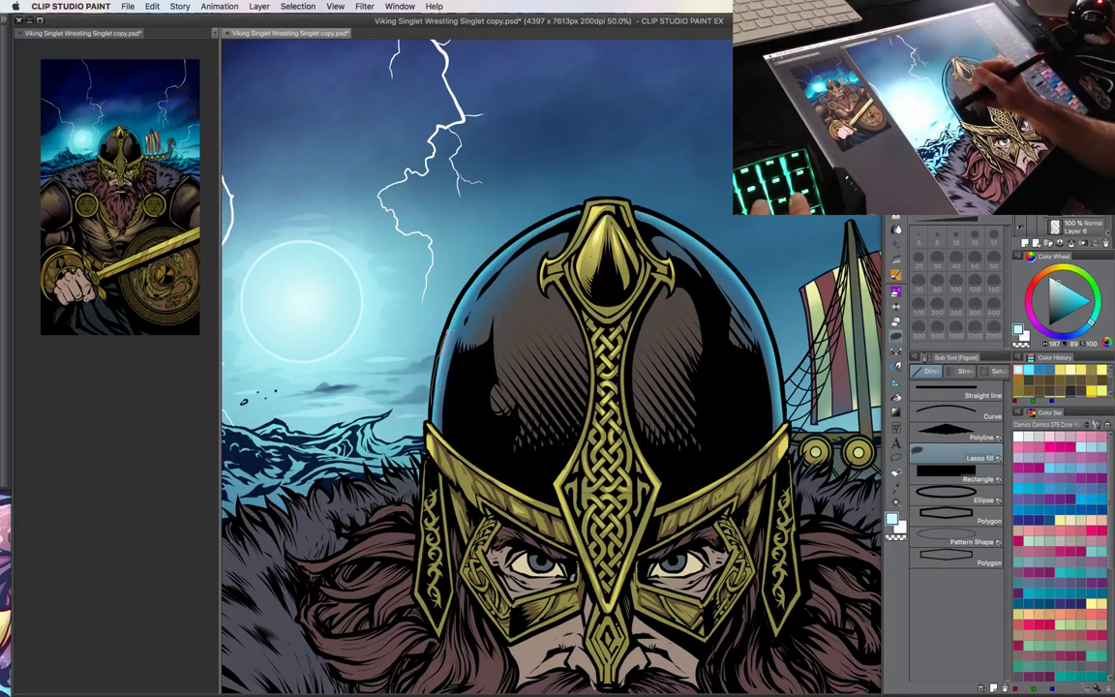
pyautogui.moveTo(447, 335); pyautogui.dragTo(462, 293)
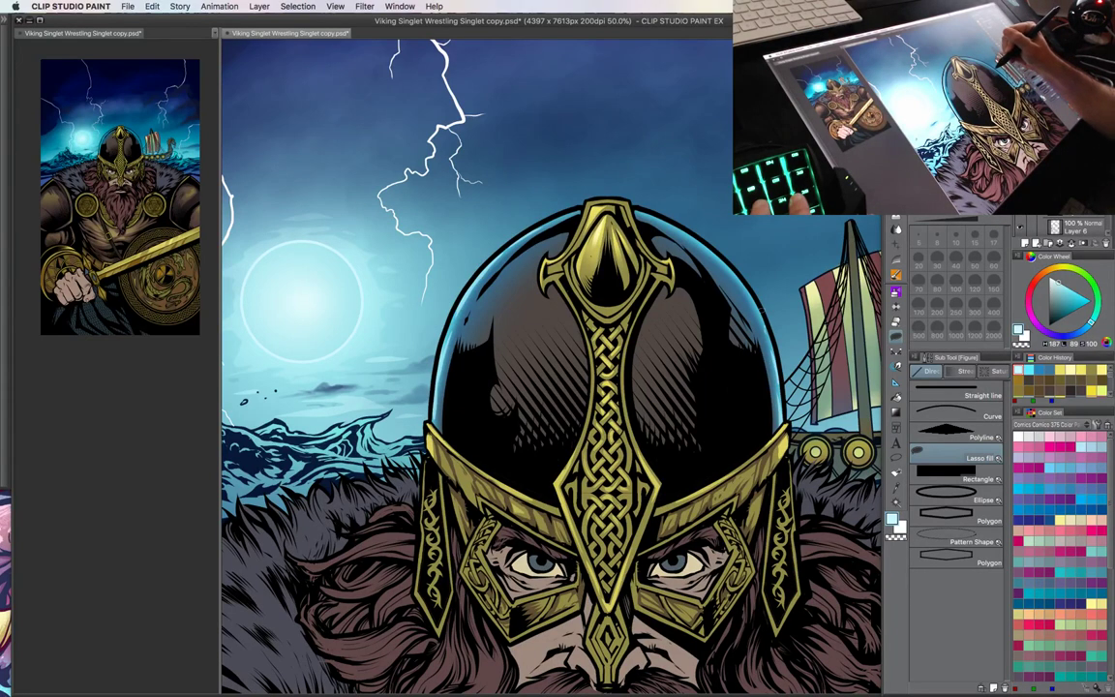
# - Sample the dome's brown, shift it to a lighter orange-brown and try lasso-filled highlights on the dome left of the knotwork
pyautogui.moveTo(723, 442)
pyautogui.mouseDown()
pyautogui.moveTo(723, 483)
pyautogui.moveTo(722, 473)
pyautogui.mouseUp()
pyautogui.keyDown('alt'); pyautogui.click(648, 400); pyautogui.keyUp('alt')
pyautogui.click(1064, 300)
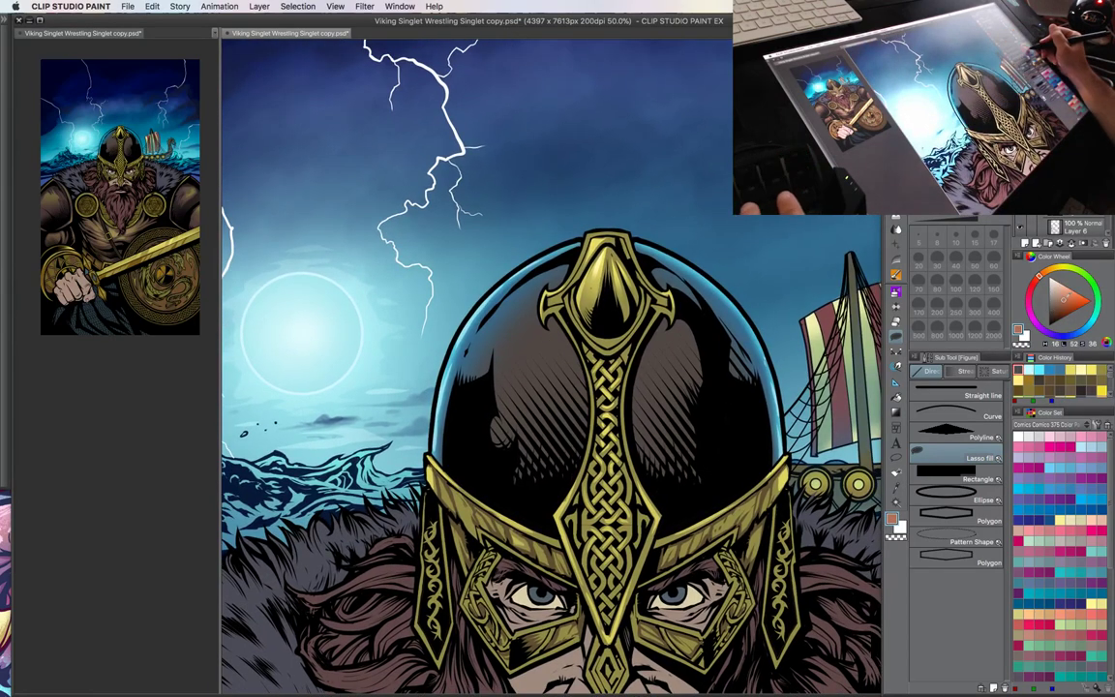
pyautogui.click(1046, 273)
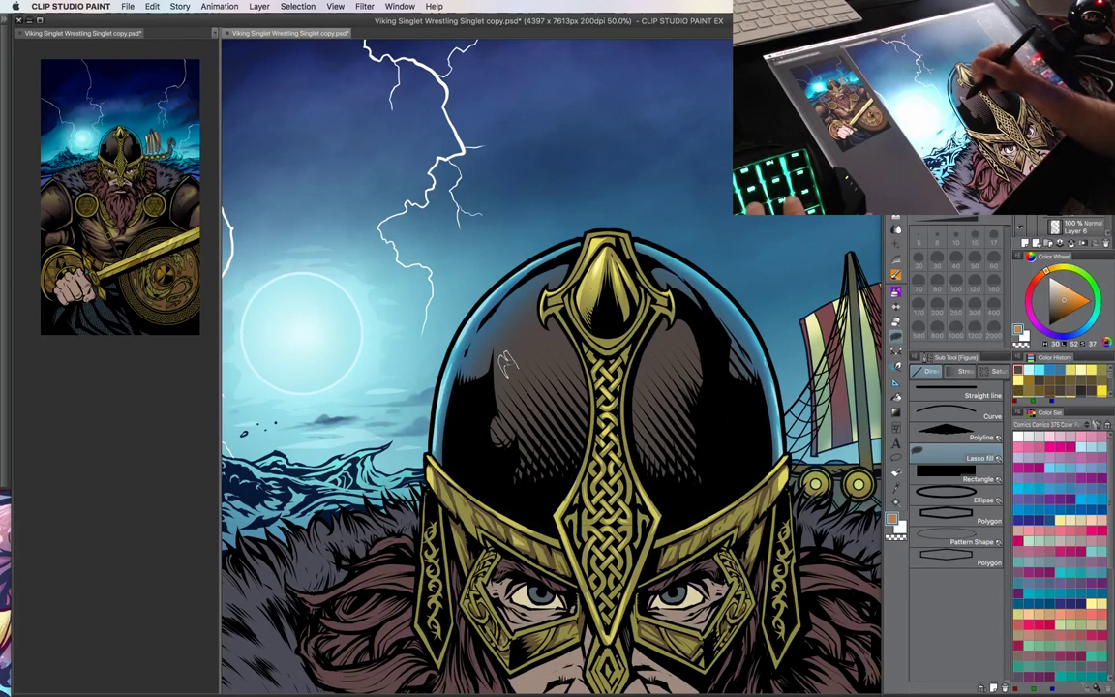
pyautogui.moveTo(504, 360); pyautogui.dragTo(524, 350)
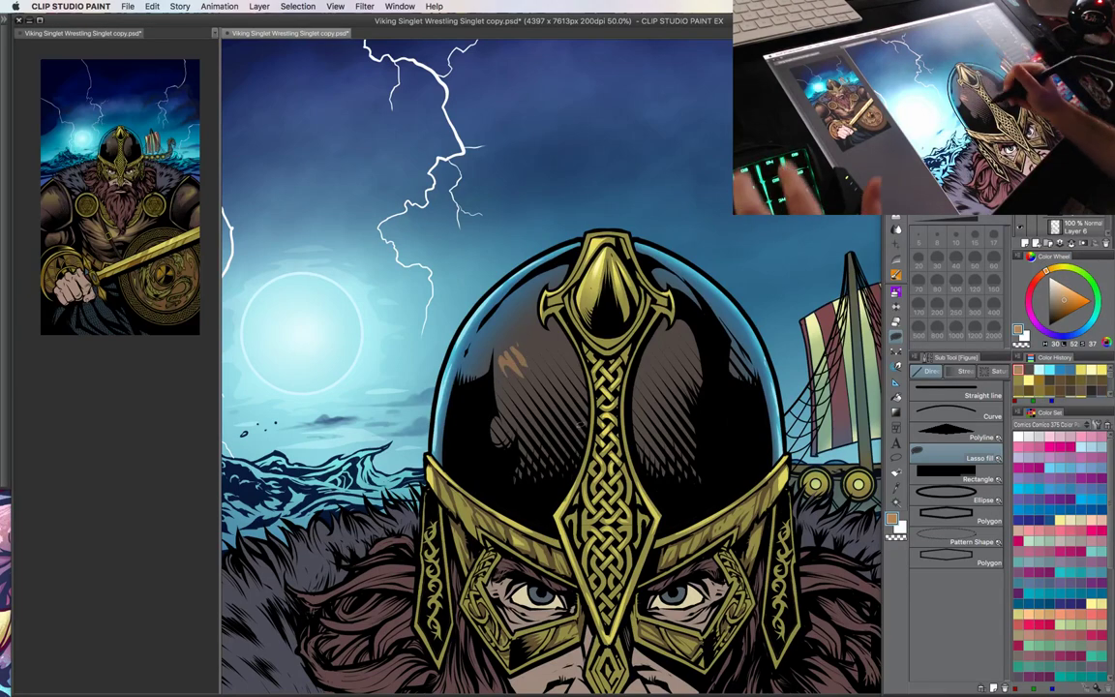
pyautogui.press('super+z')
# - Lasso-select patches on the helmet's dome left of the knotwork and airbrush orange-brown highlights over them, deselecting when done
pyautogui.press('m')
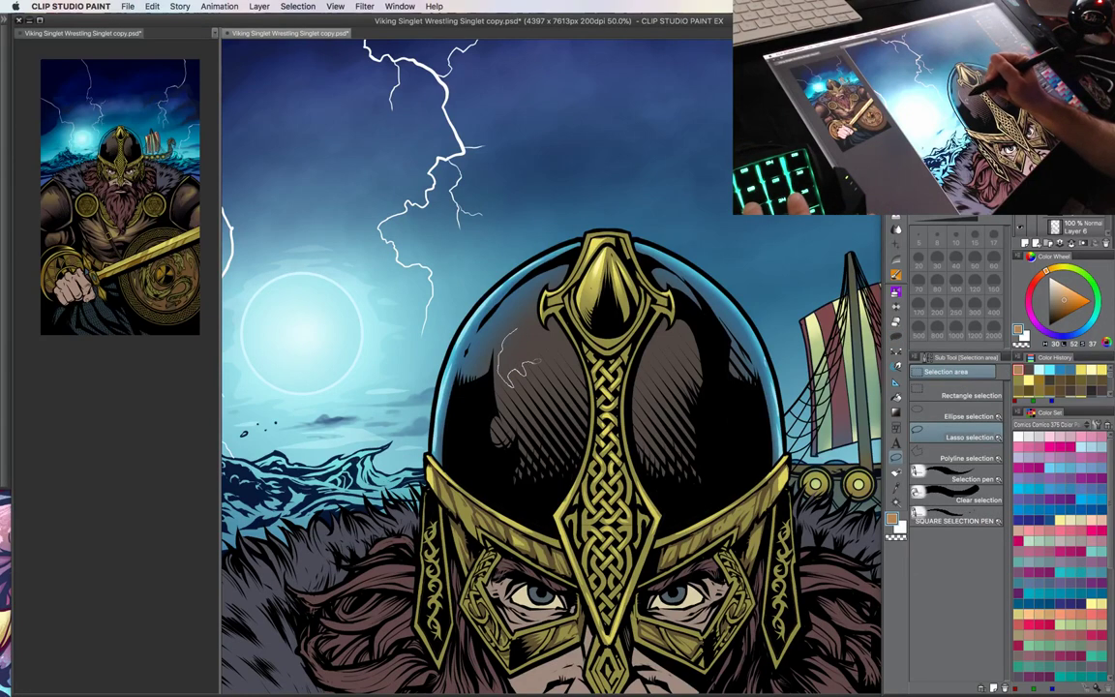
pyautogui.moveTo(531, 328); pyautogui.dragTo(531, 315)
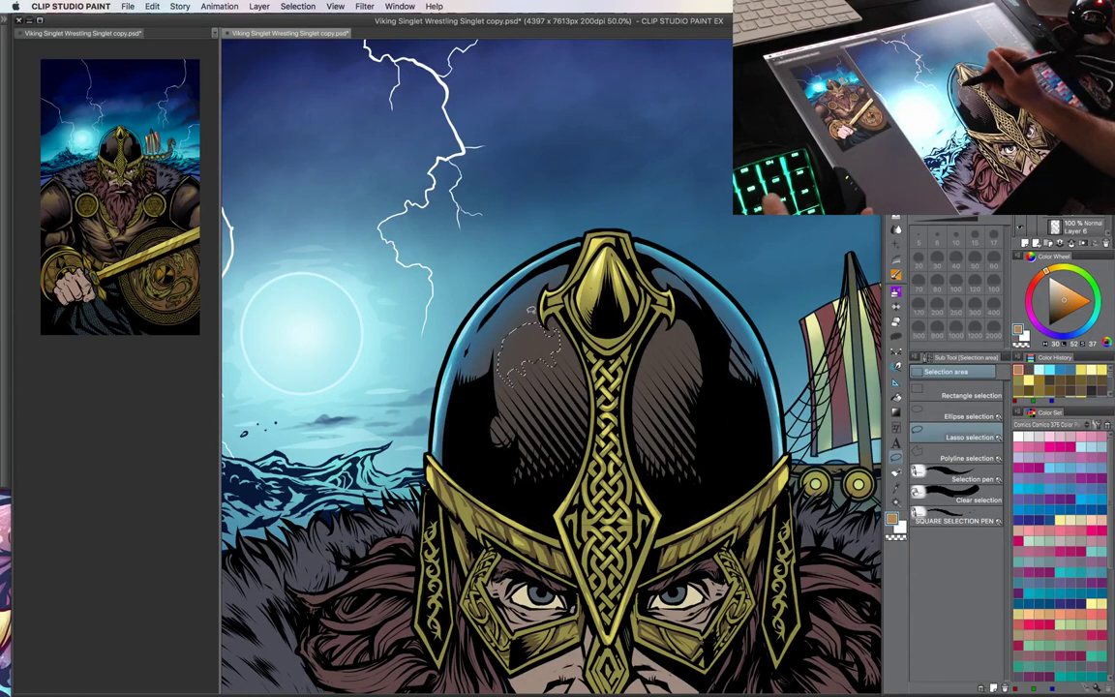
pyautogui.moveTo(538, 375); pyautogui.dragTo(561, 380)
pyautogui.press('b')
pyautogui.moveTo(518, 334); pyautogui.dragTo(547, 341)
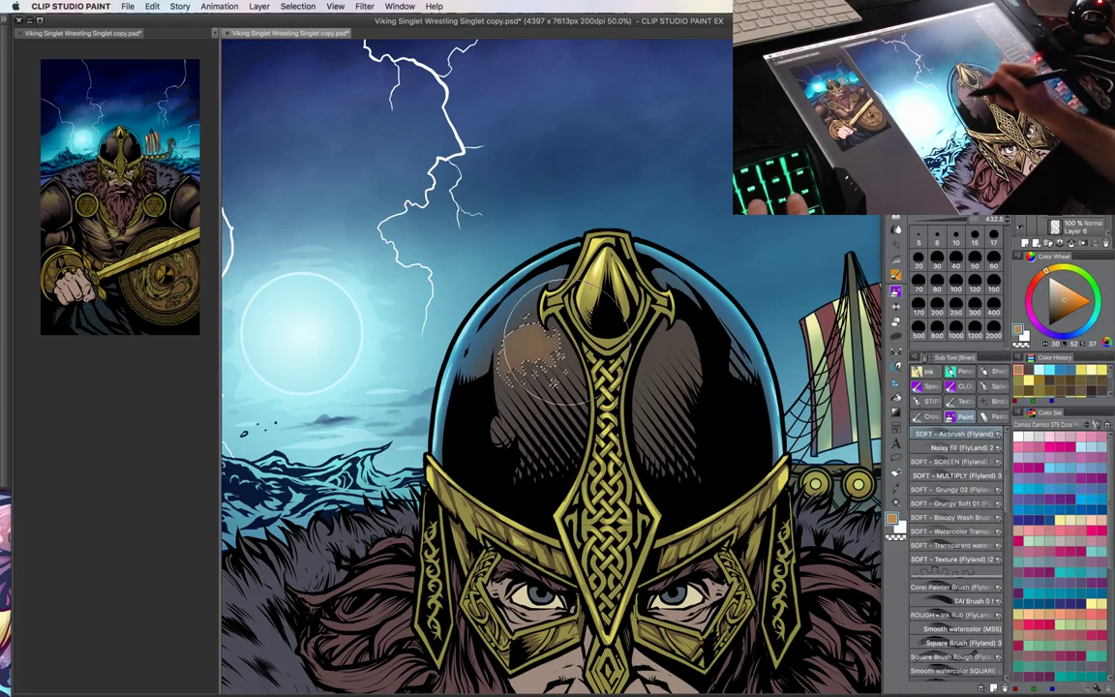
pyautogui.hotkey('ctrl', 'd')
pyautogui.press('m')
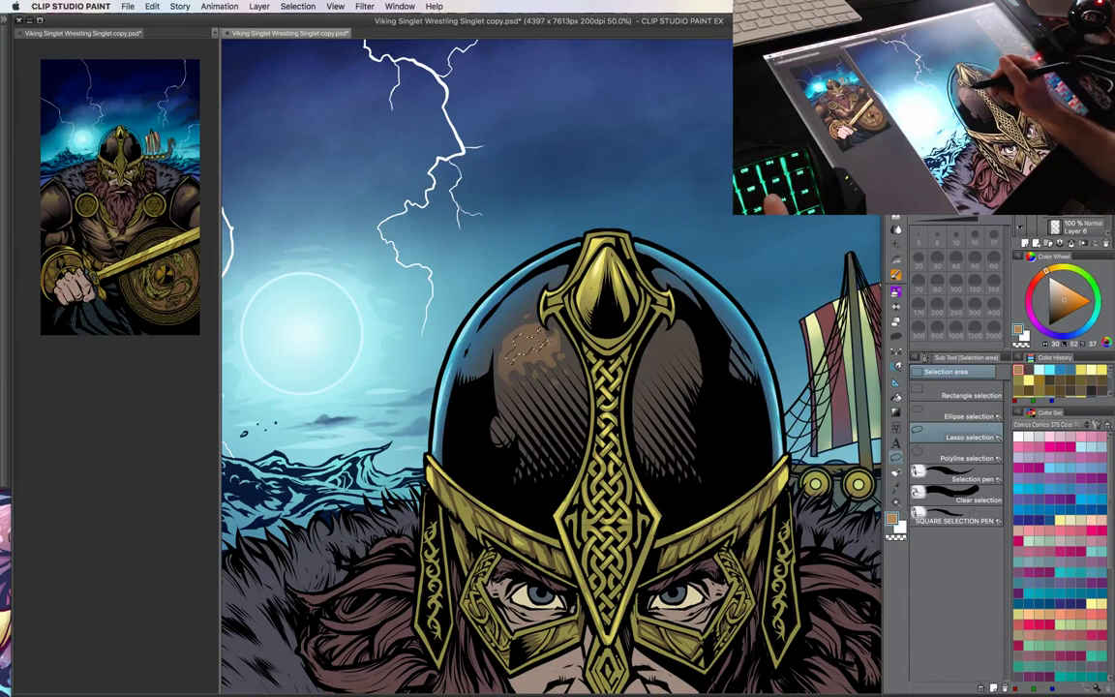
pyautogui.press('super+minus')
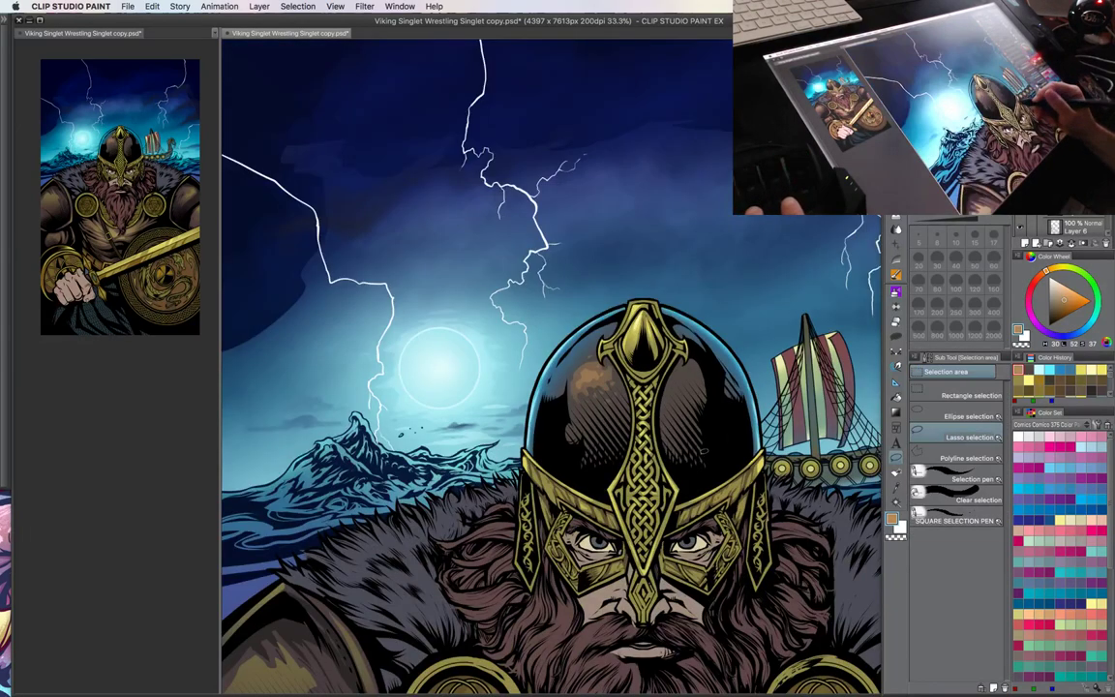
# - Select the hair and beard by colour, sample their brown and shift it to a dark purple with hue 332
pyautogui.moveTo(770, 509)
pyautogui.mouseDown()
pyautogui.moveTo(744, 497)
pyautogui.moveTo(716, 440)
pyautogui.moveTo(707, 446)
pyautogui.moveTo(721, 353)
pyautogui.moveTo(746, 368)
pyautogui.moveTo(753, 391)
pyautogui.moveTo(823, 430)
pyautogui.moveTo(795, 366)
pyautogui.moveTo(762, 351)
pyautogui.mouseUp()
pyautogui.press('b')
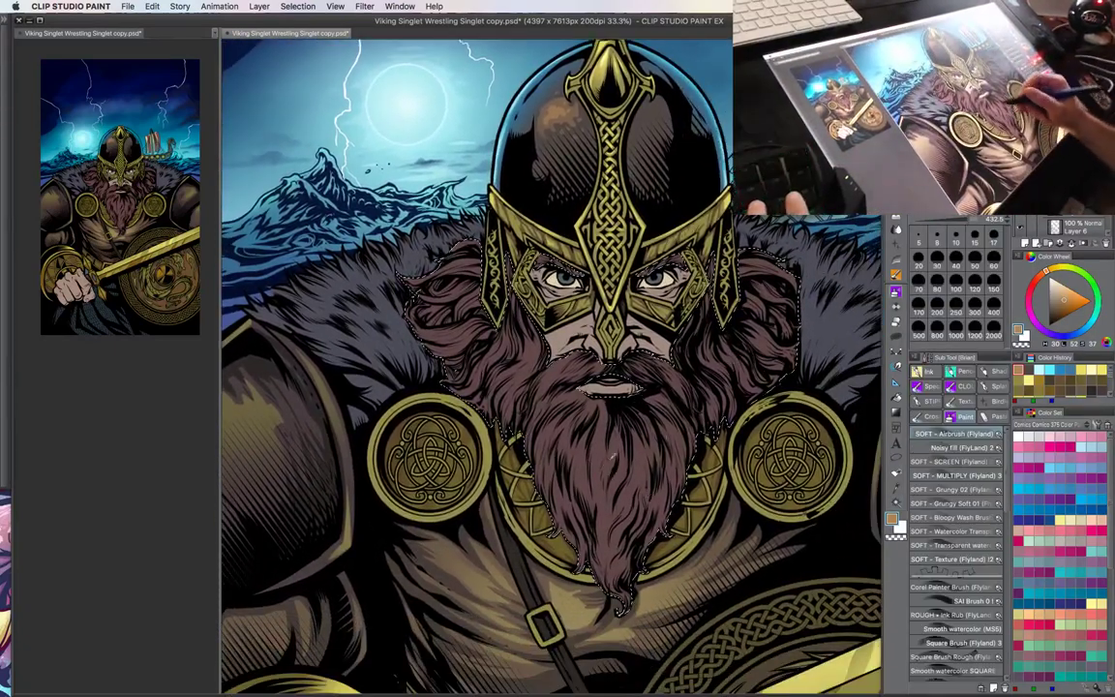
pyautogui.keyDown('alt'); pyautogui.click(611, 455); pyautogui.keyUp('alt')
pyautogui.click(1052, 317)
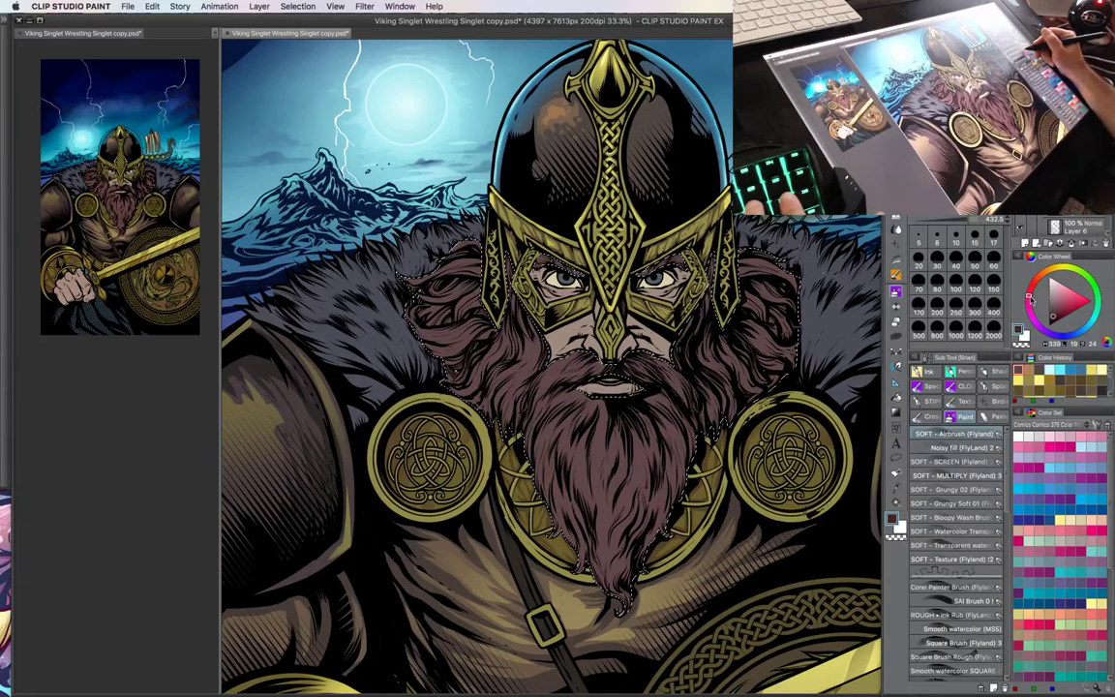
pyautogui.moveTo(1031, 298); pyautogui.dragTo(1028, 300)
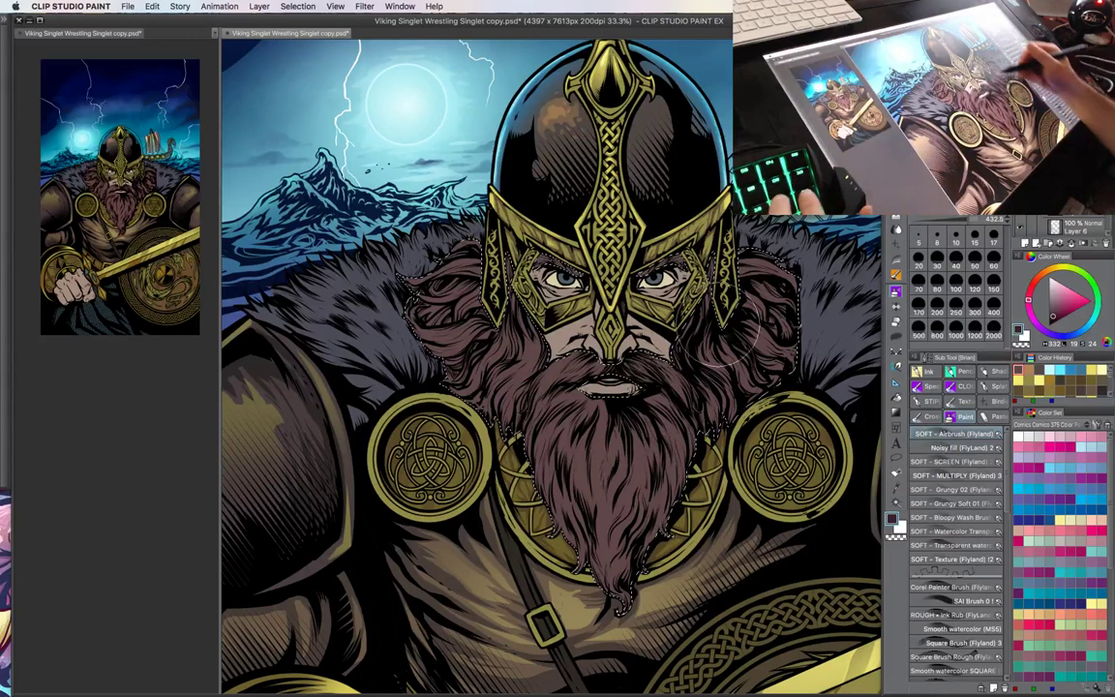
# - Airbrush dark purple shading around the edges of the hair and beard and below the mouth with brush sizes 500 and 450, and deselect
pyautogui.press(']')
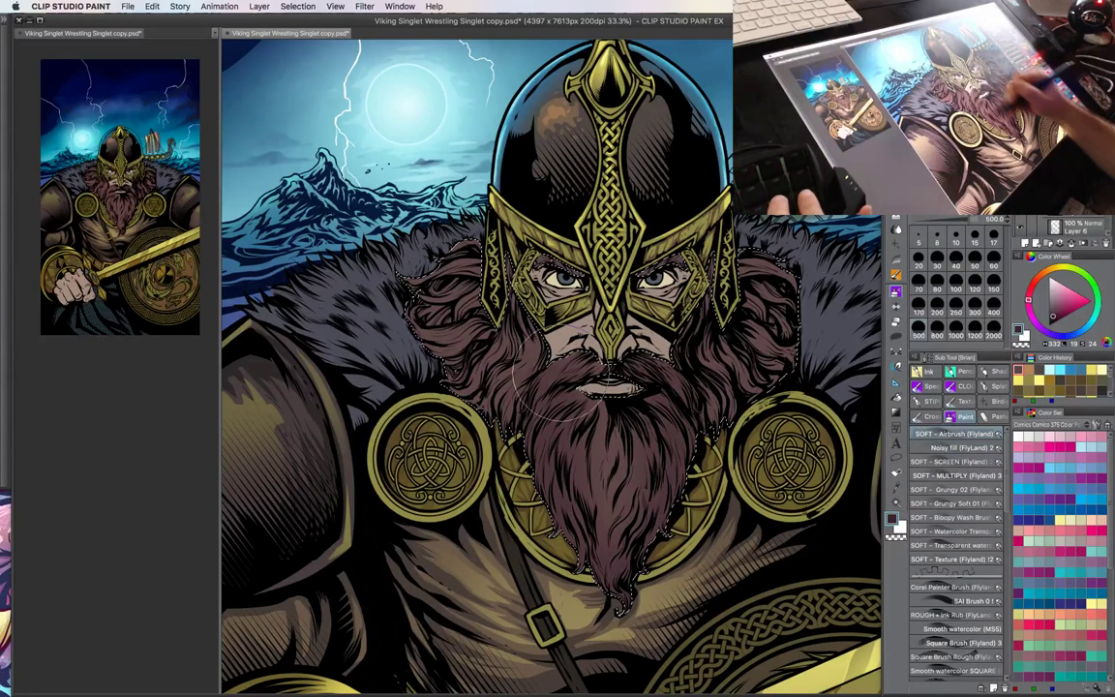
pyautogui.moveTo(622, 609); pyautogui.dragTo(685, 534)
pyautogui.moveTo(769, 391)
pyautogui.mouseDown()
pyautogui.moveTo(796, 324)
pyautogui.moveTo(703, 430)
pyautogui.moveTo(525, 455)
pyautogui.moveTo(398, 308)
pyautogui.mouseUp()
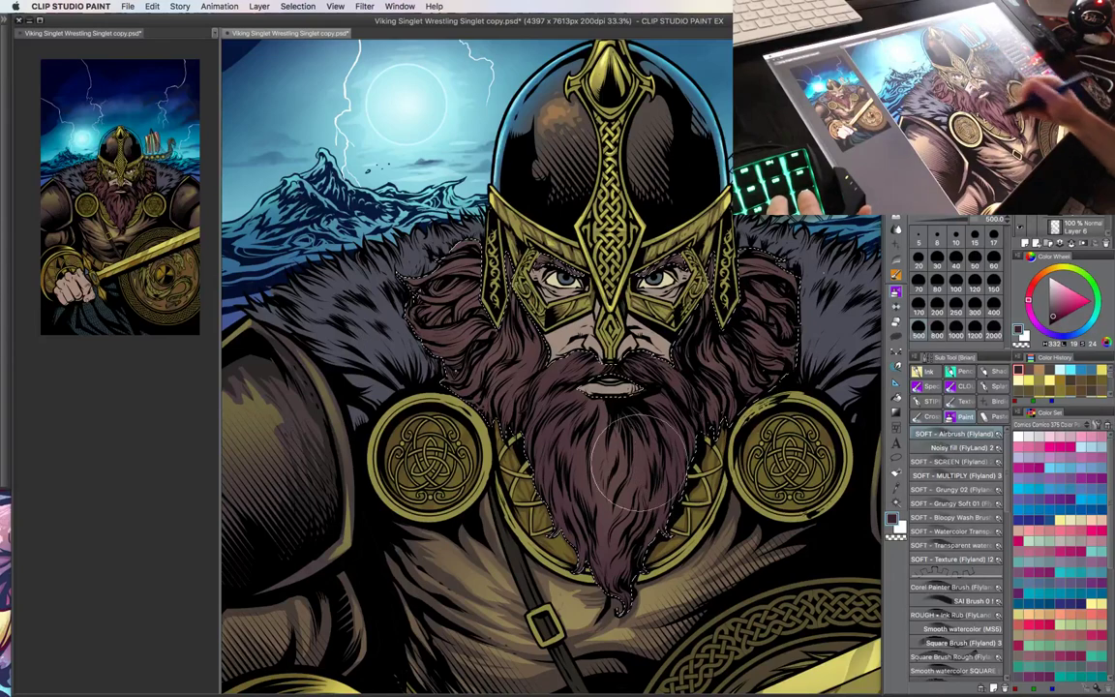
pyautogui.moveTo(673, 435); pyautogui.dragTo(691, 473)
pyautogui.press('[')
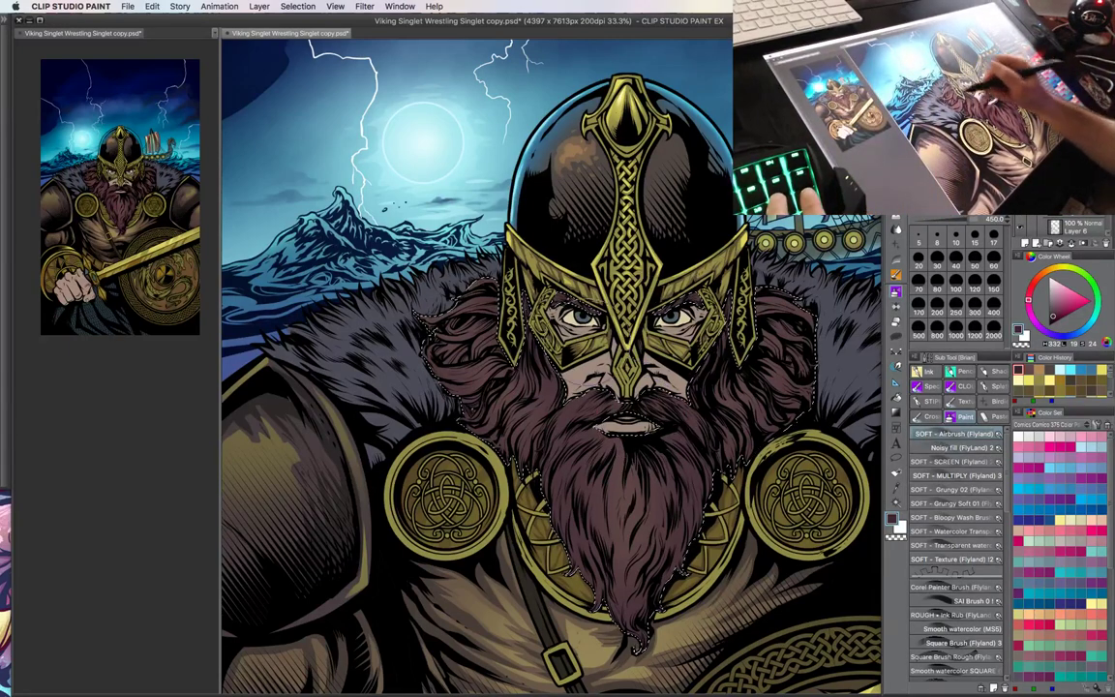
pyautogui.moveTo(724, 452); pyautogui.dragTo(708, 428)
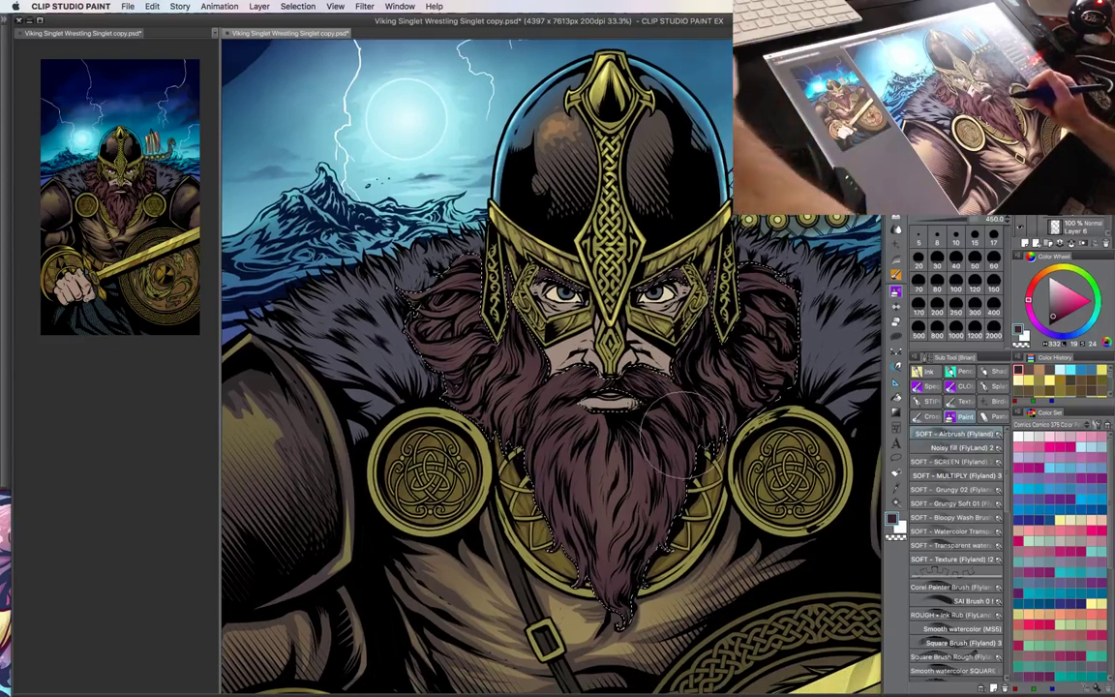
pyautogui.moveTo(629, 424); pyautogui.dragTo(661, 412)
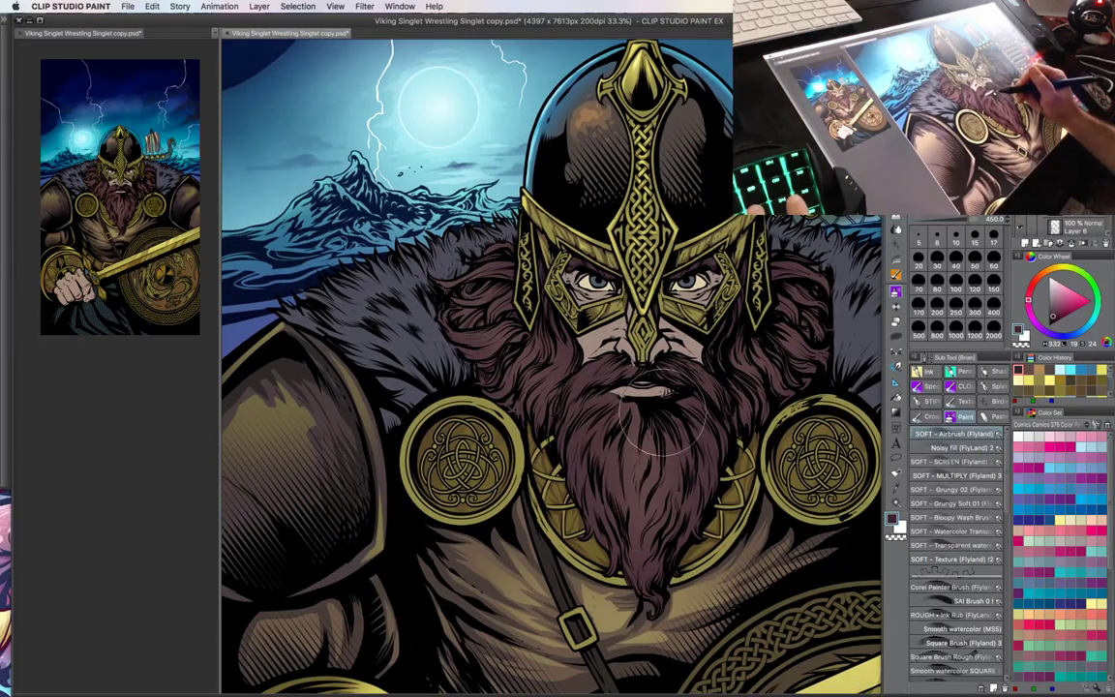
# - Make the FLATS layer active, choose the ink pen and save the illustration
pyautogui.press('super+plus')
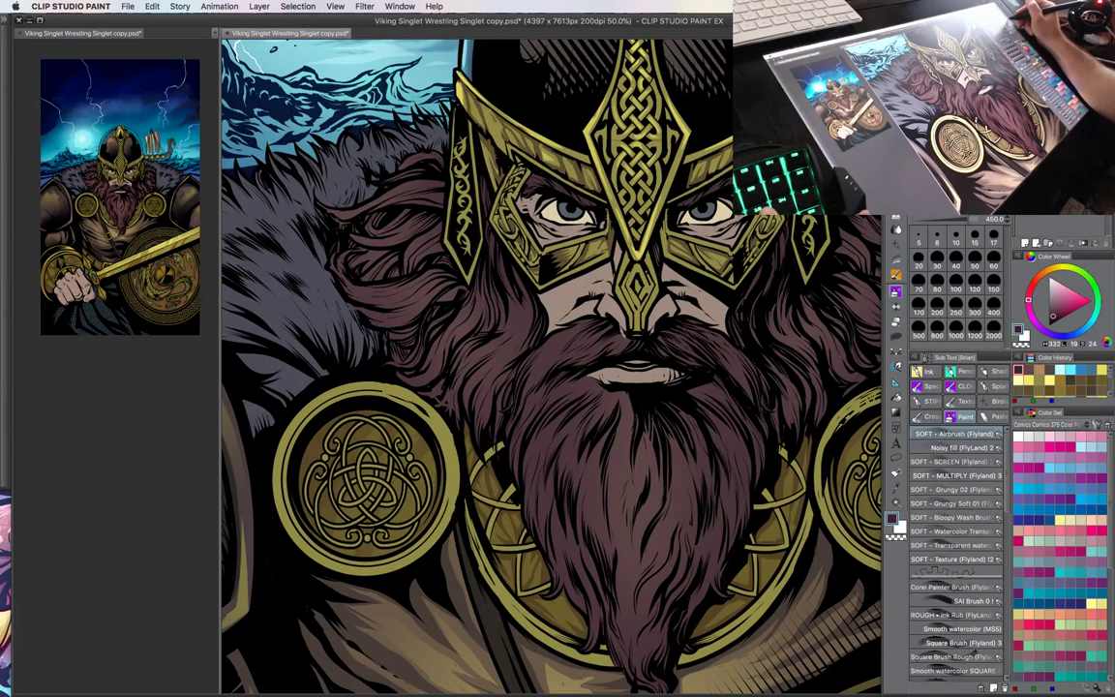
pyautogui.click(1043, 145)
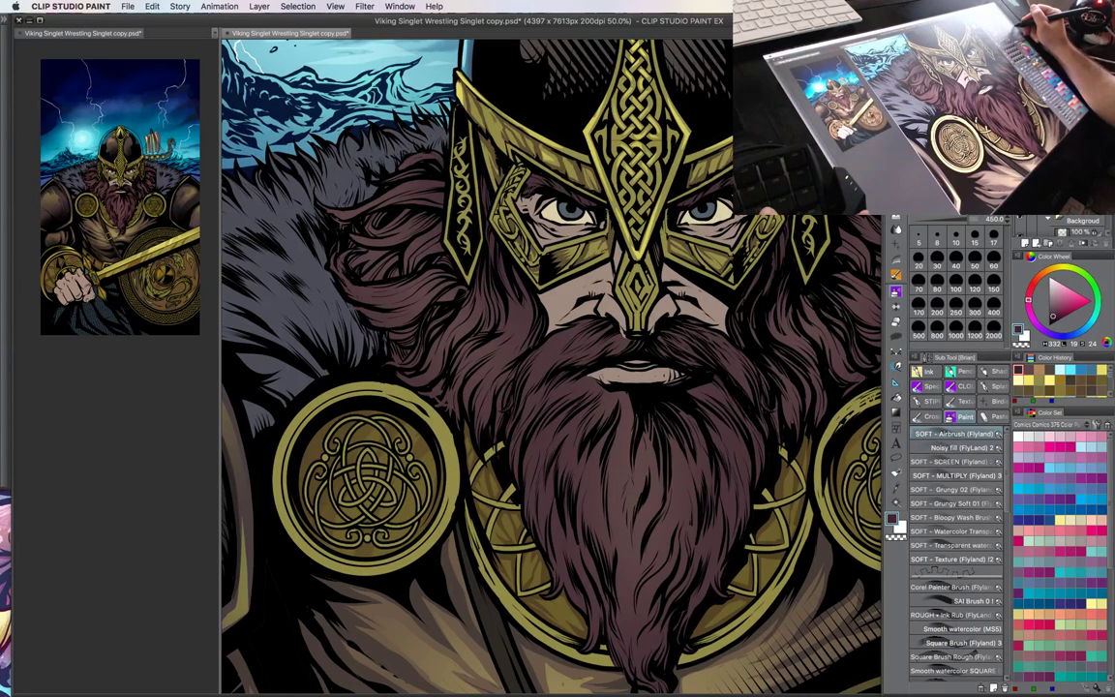
pyautogui.click(1055, 145)
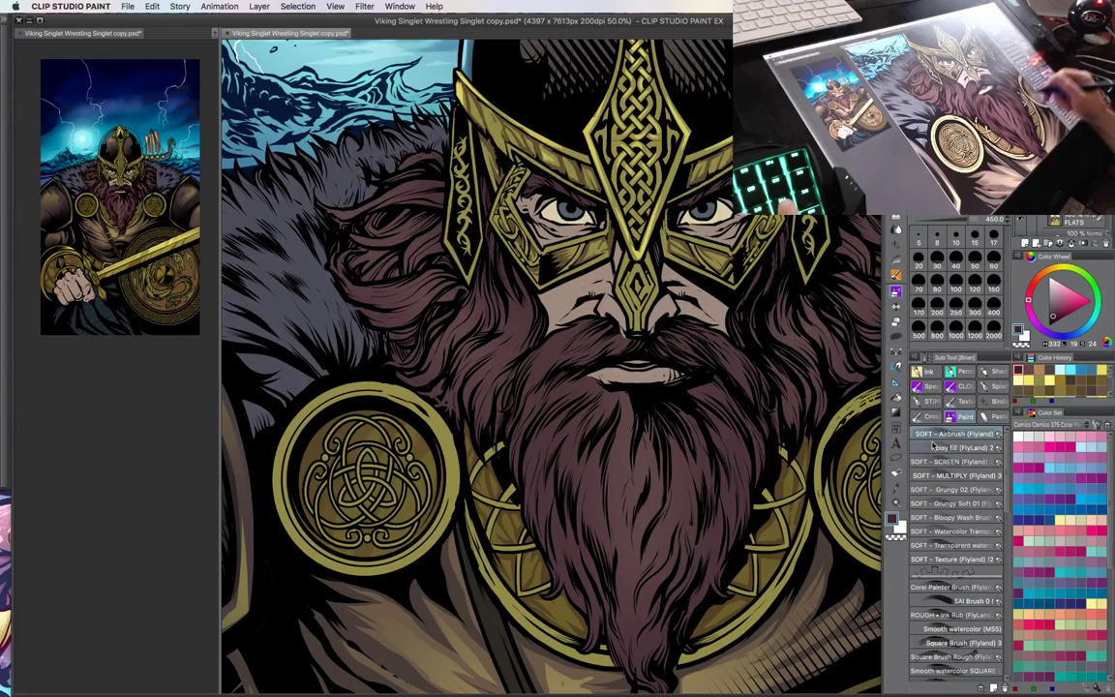
pyautogui.click(926, 373)
pyautogui.press('super+s')
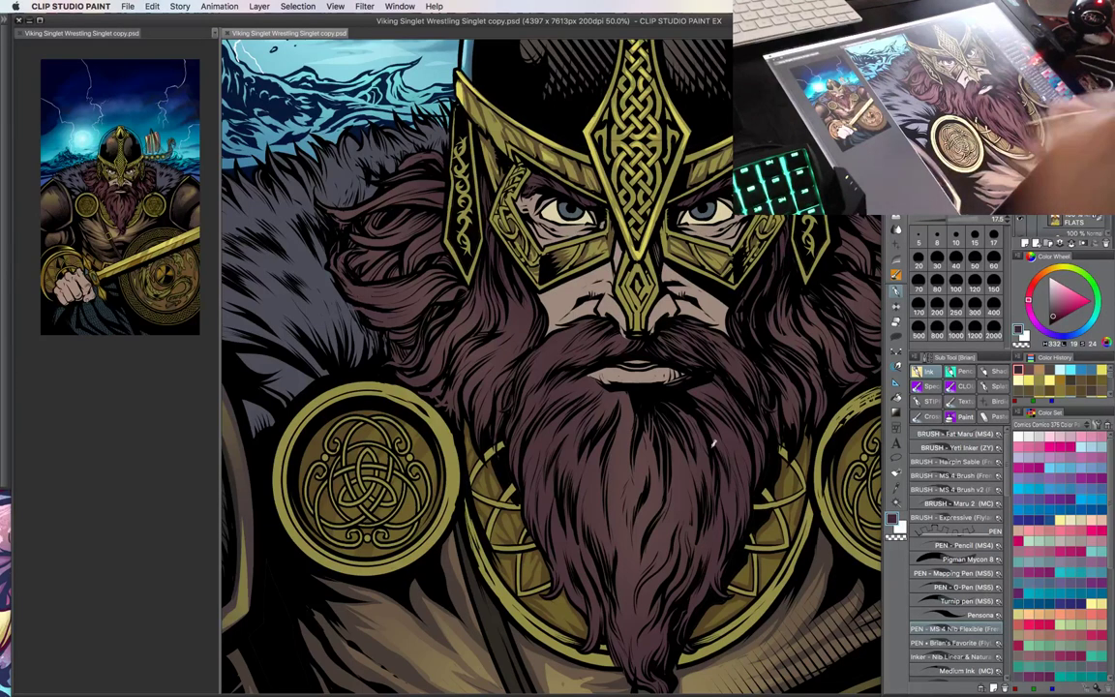
# - Lasso-select several hair strands left of the helmet's left cheek guard
pyautogui.press('m')
pyautogui.moveTo(484, 193)
pyautogui.mouseDown()
pyautogui.moveTo(530, 317)
pyautogui.moveTo(356, 339)
pyautogui.moveTo(499, 308)
pyautogui.moveTo(481, 295)
pyautogui.moveTo(426, 307)
pyautogui.mouseUp()
pyautogui.press('super+plus')
pyautogui.moveTo(503, 266)
pyautogui.mouseDown()
pyautogui.moveTo(419, 279)
pyautogui.moveTo(498, 276)
pyautogui.mouseUp()
pyautogui.moveTo(395, 360)
pyautogui.mouseDown()
pyautogui.moveTo(501, 364)
pyautogui.moveTo(462, 398)
pyautogui.moveTo(495, 376)
pyautogui.mouseUp()
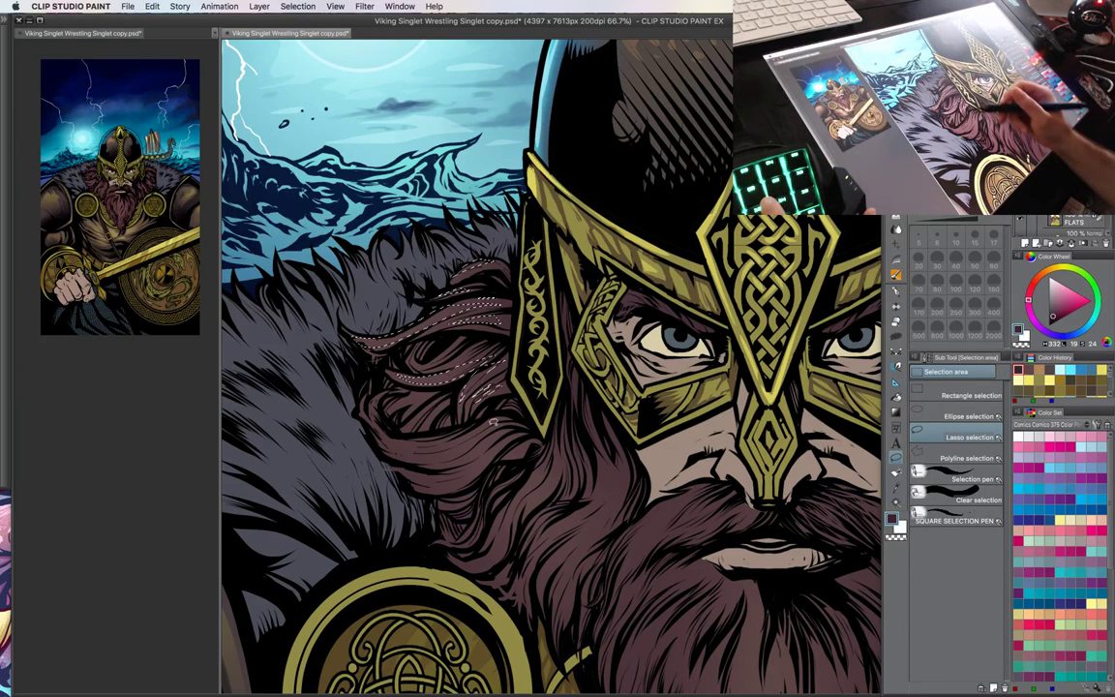
# - Mix a reddish orange with hue 20, fill the selected hair strands with it and deselect
pyautogui.press('p')
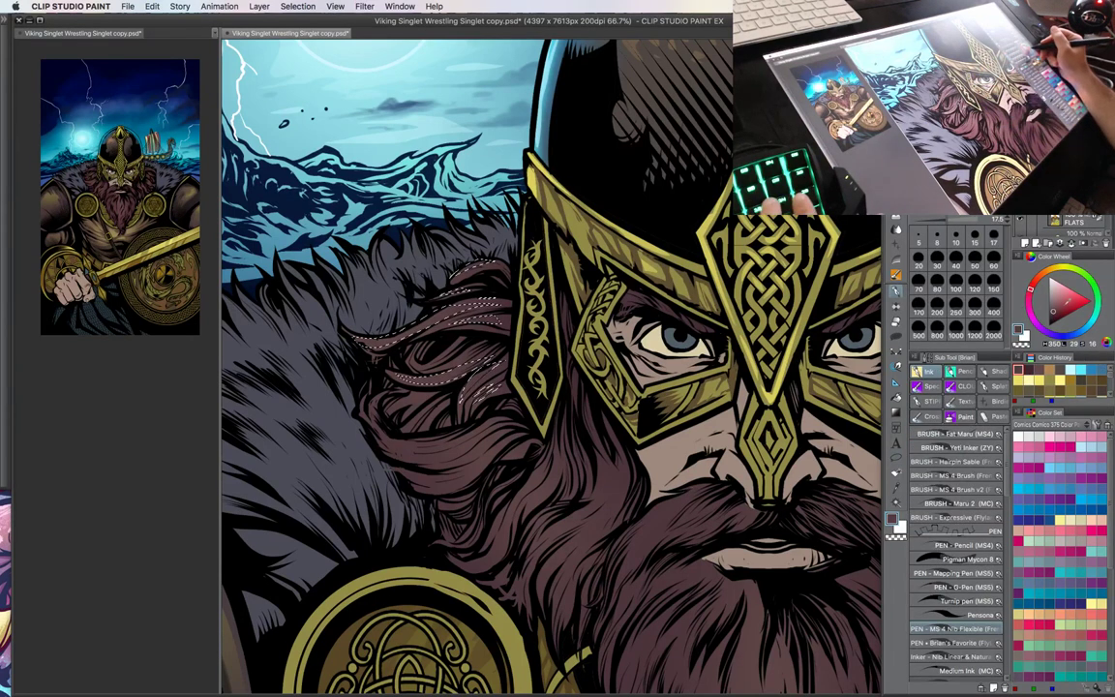
pyautogui.click(1068, 300)
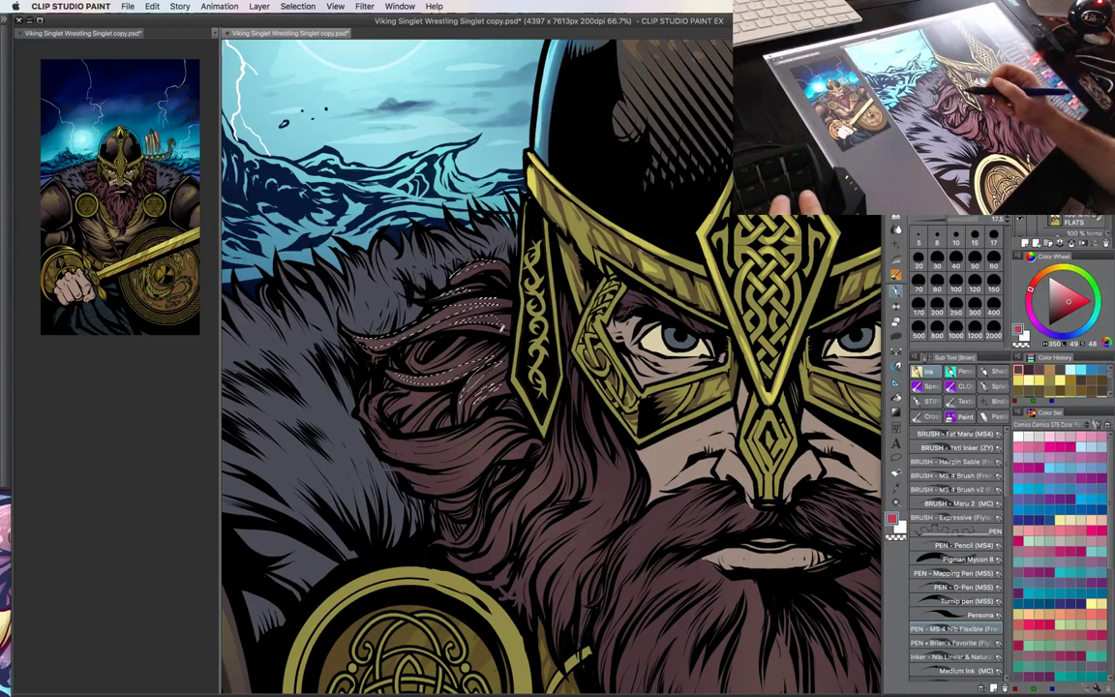
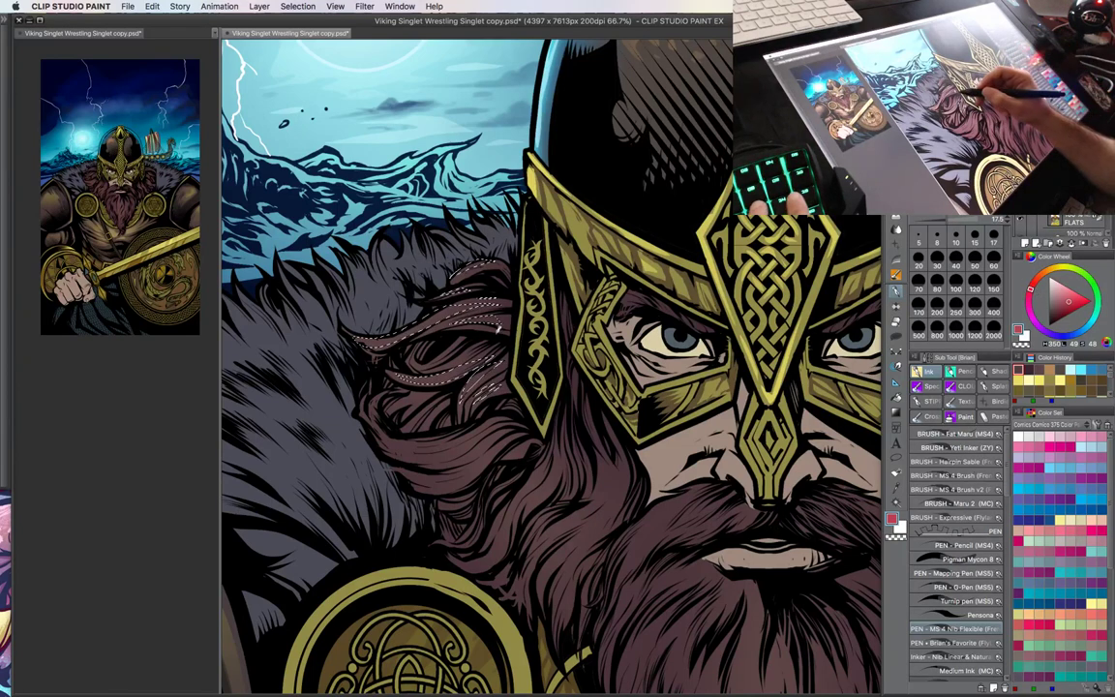
pyautogui.press('b')
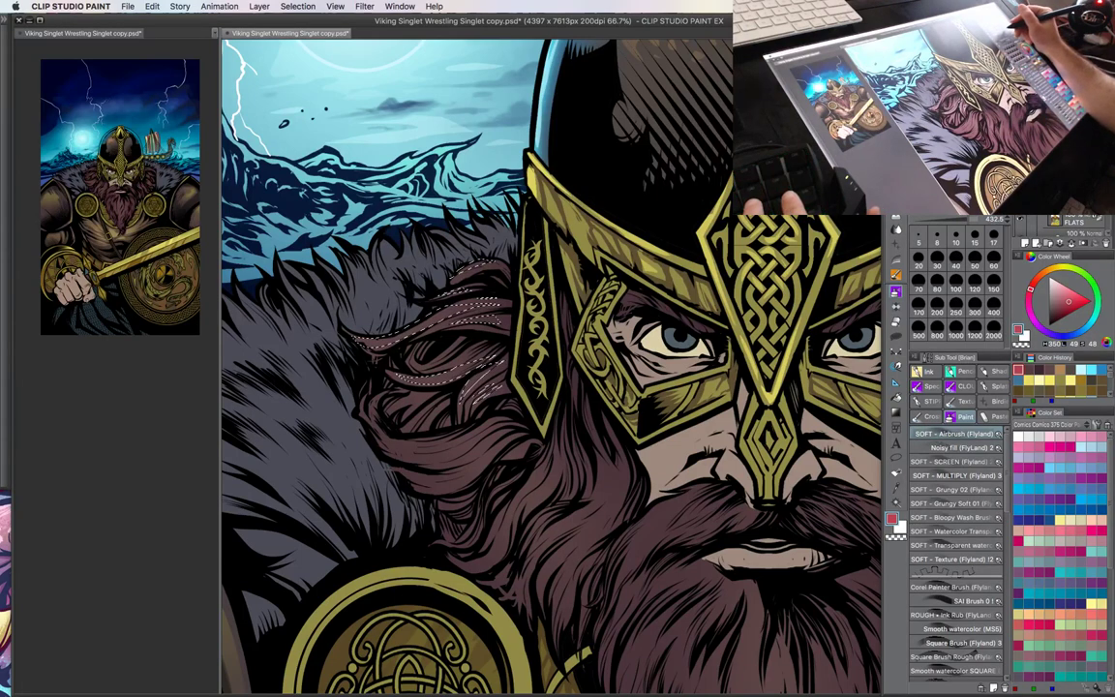
pyautogui.click(1038, 284)
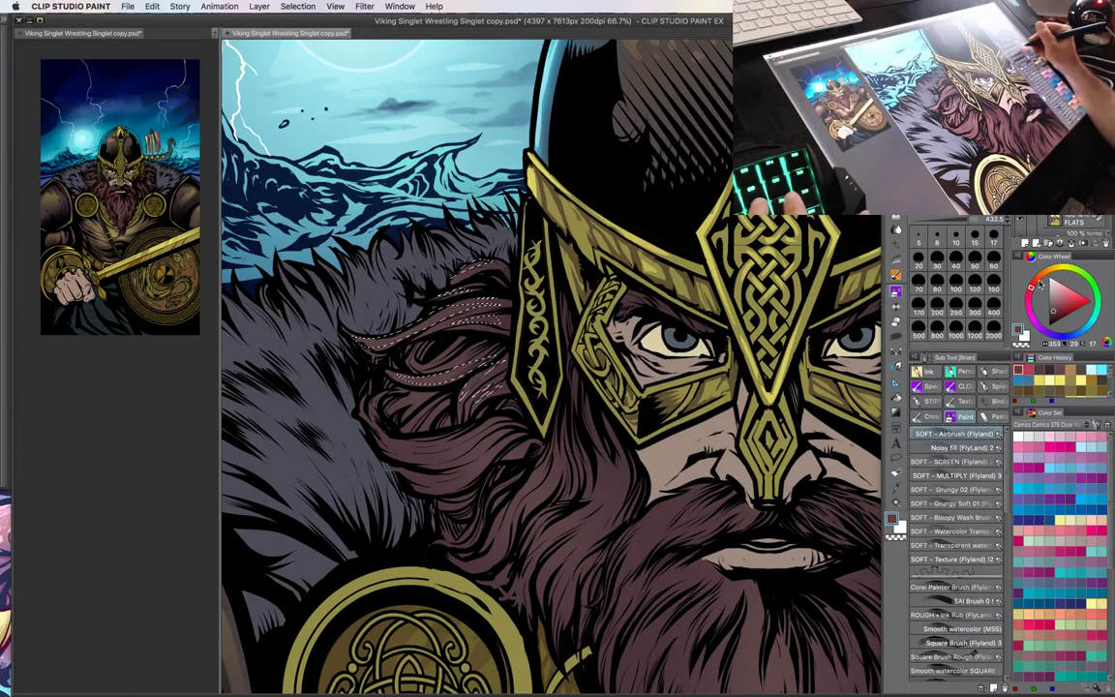
pyautogui.moveTo(1039, 282); pyautogui.dragTo(1068, 307)
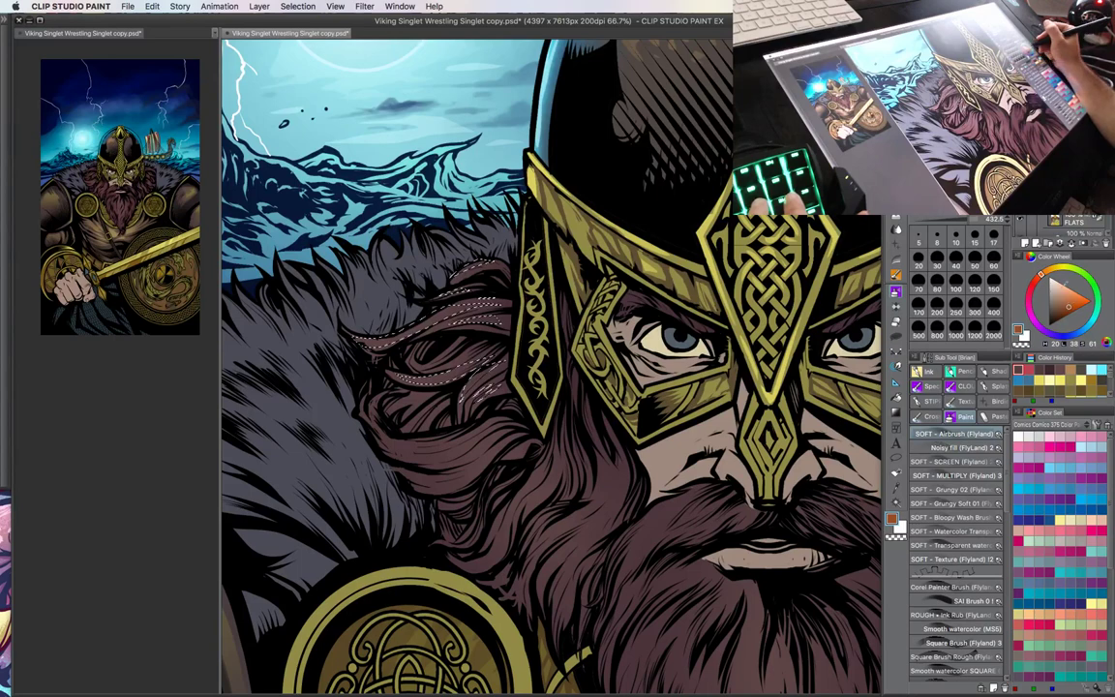
pyautogui.hotkey('alt', 'Delete')
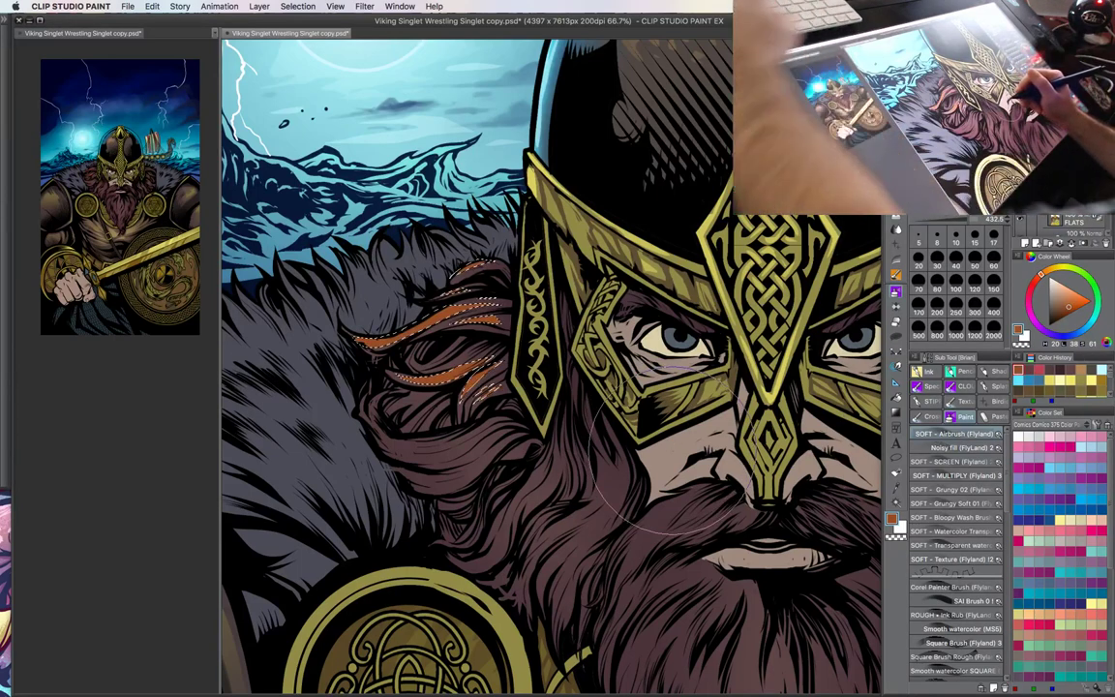
pyautogui.press('super+d')
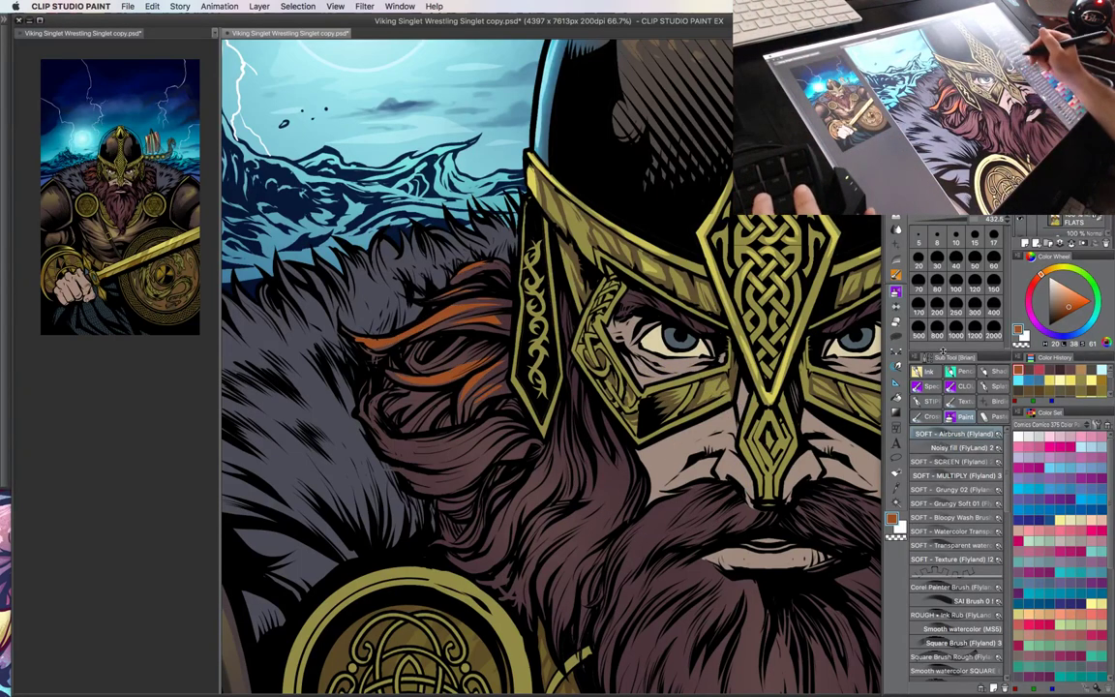
# - Sample the strands' orange and ink more fine highlights through the hair left of the helmet, down to its lower curls
pyautogui.press('b')
pyautogui.moveTo(500, 315); pyautogui.dragTo(510, 319)
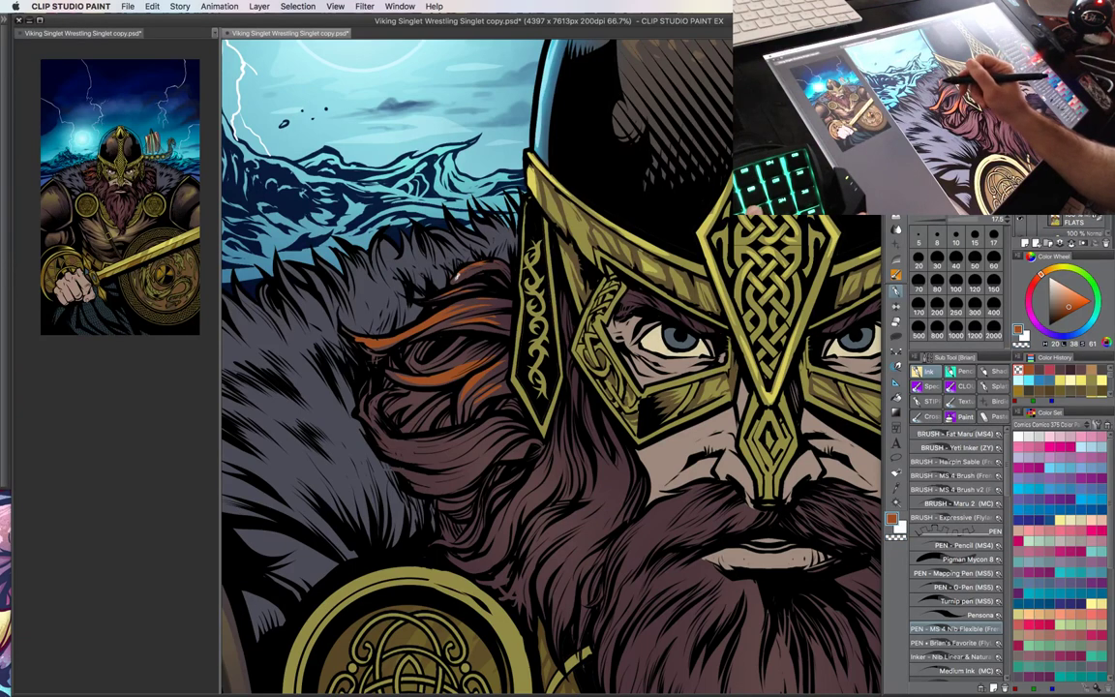
pyautogui.keyDown('alt'); pyautogui.click(458, 277); pyautogui.keyUp('alt')
pyautogui.moveTo(462, 302); pyautogui.dragTo(438, 312)
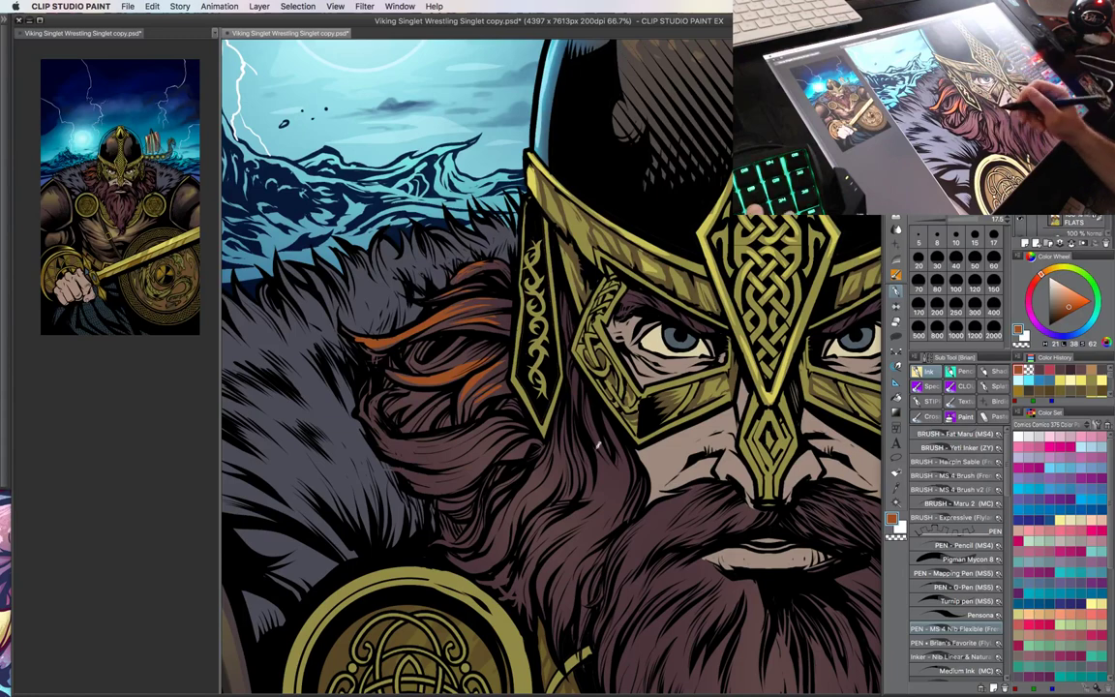
pyautogui.moveTo(614, 450); pyautogui.dragTo(653, 425)
pyautogui.press('super+minus')
pyautogui.press('super+plus')
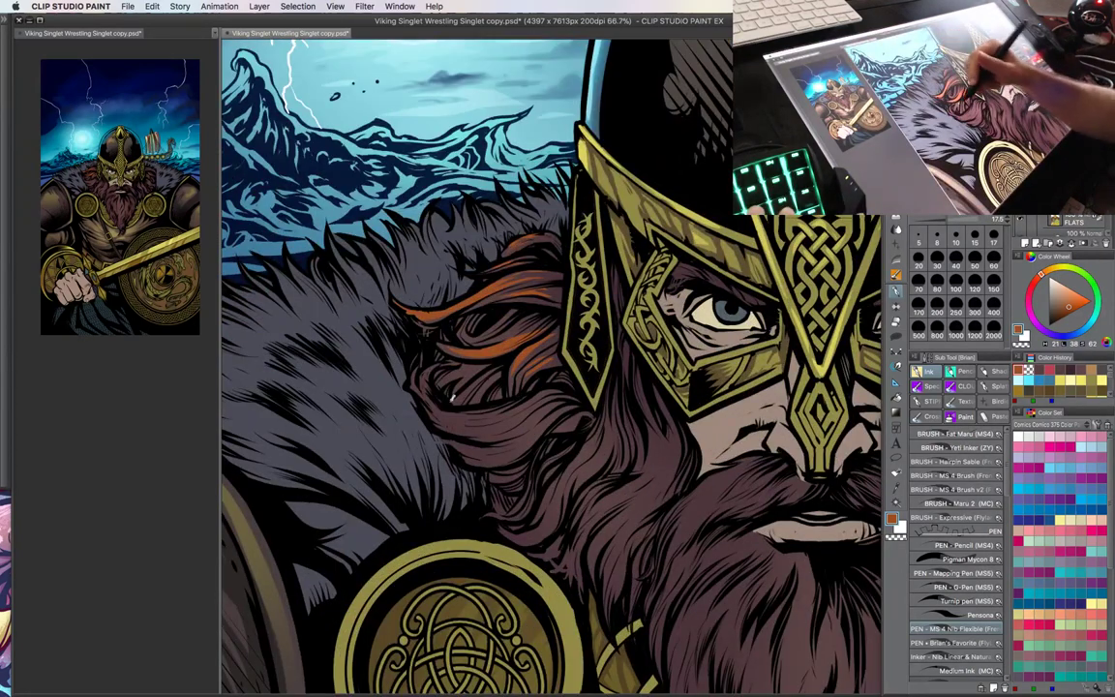
pyautogui.moveTo(391, 366); pyautogui.dragTo(435, 377)
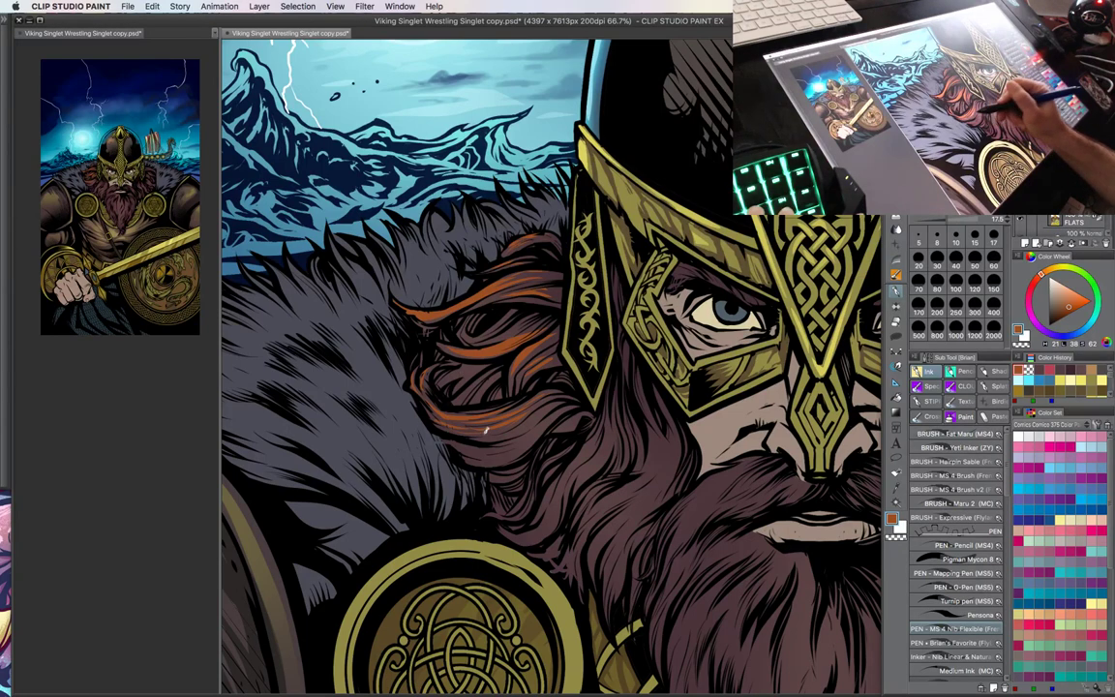
# - Ink orange highlight strands into the upper hair right of the helmet's right cheek guard
pyautogui.moveTo(686, 499); pyautogui.dragTo(577, 438)
pyautogui.press('super+minus')
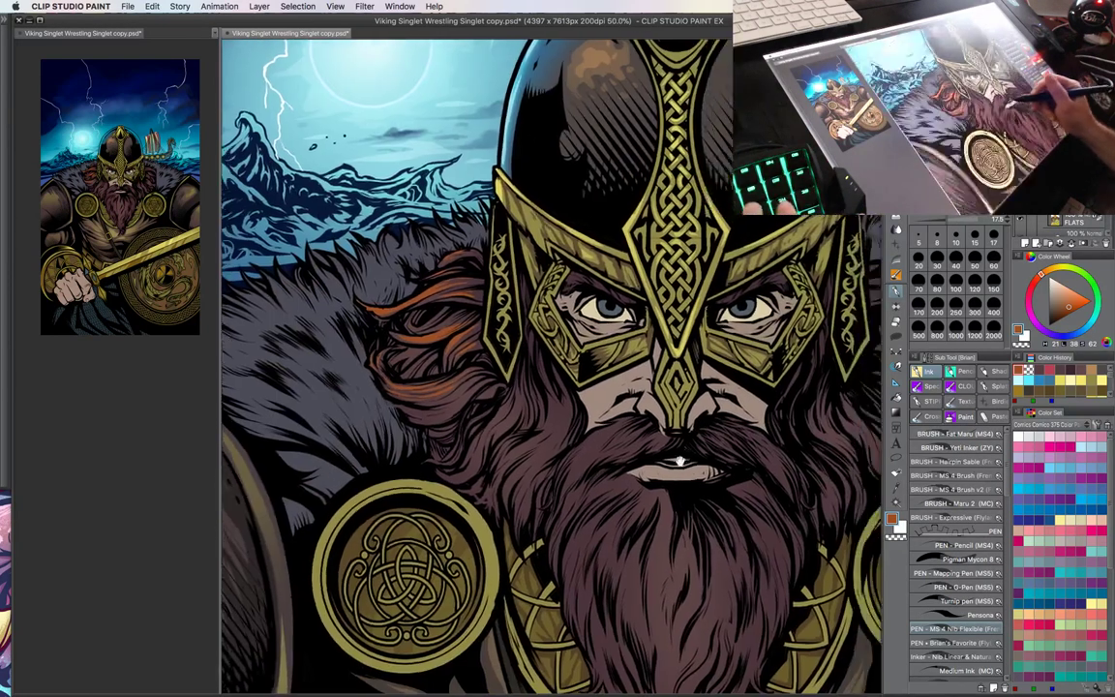
pyautogui.moveTo(679, 461); pyautogui.dragTo(493, 519)
pyautogui.moveTo(615, 438); pyautogui.dragTo(592, 464)
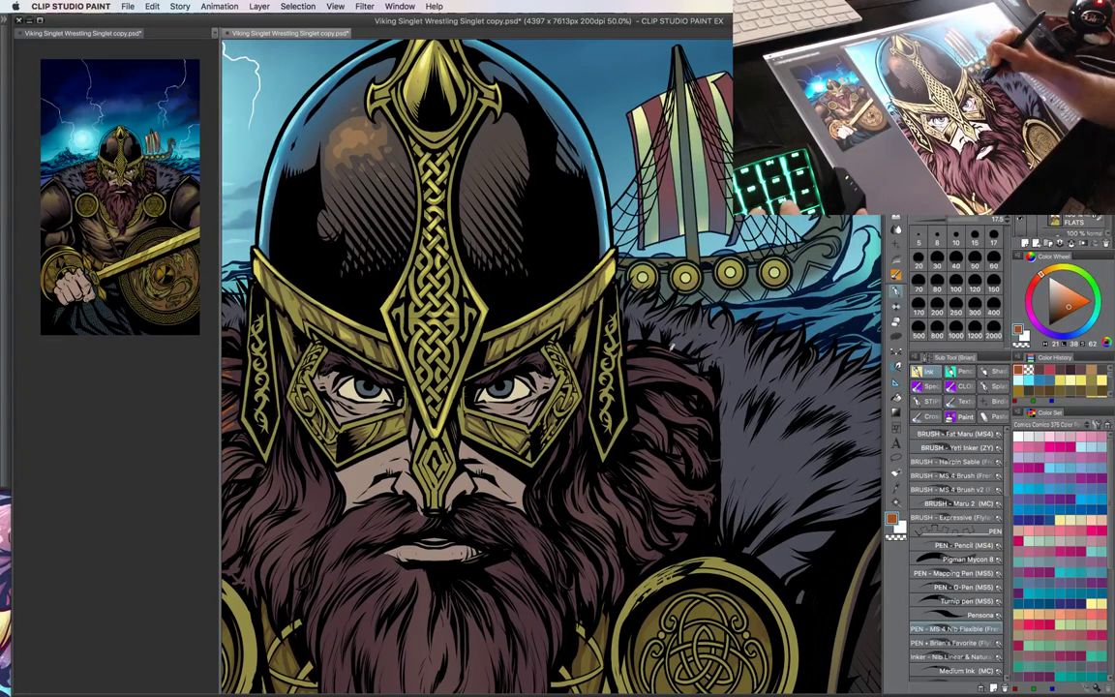
pyautogui.moveTo(635, 363); pyautogui.dragTo(696, 376)
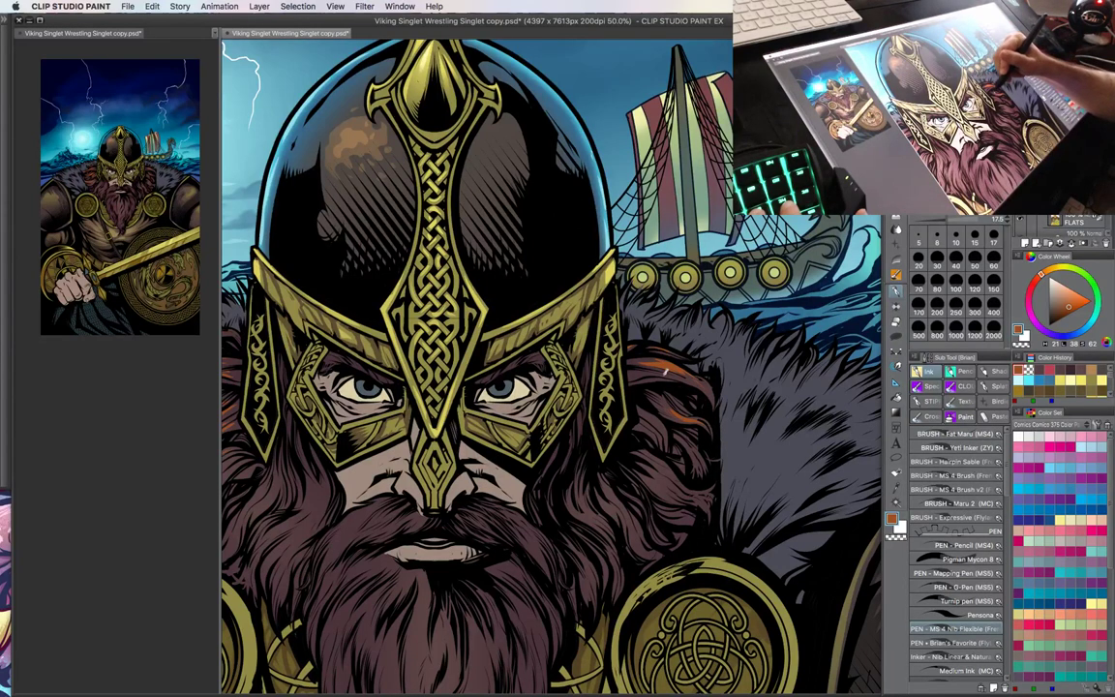
# - Ink orange highlight strands down the lower hair left of the beard, enlarging the pen to 20 and 25
pyautogui.moveTo(654, 470); pyautogui.dragTo(793, 363)
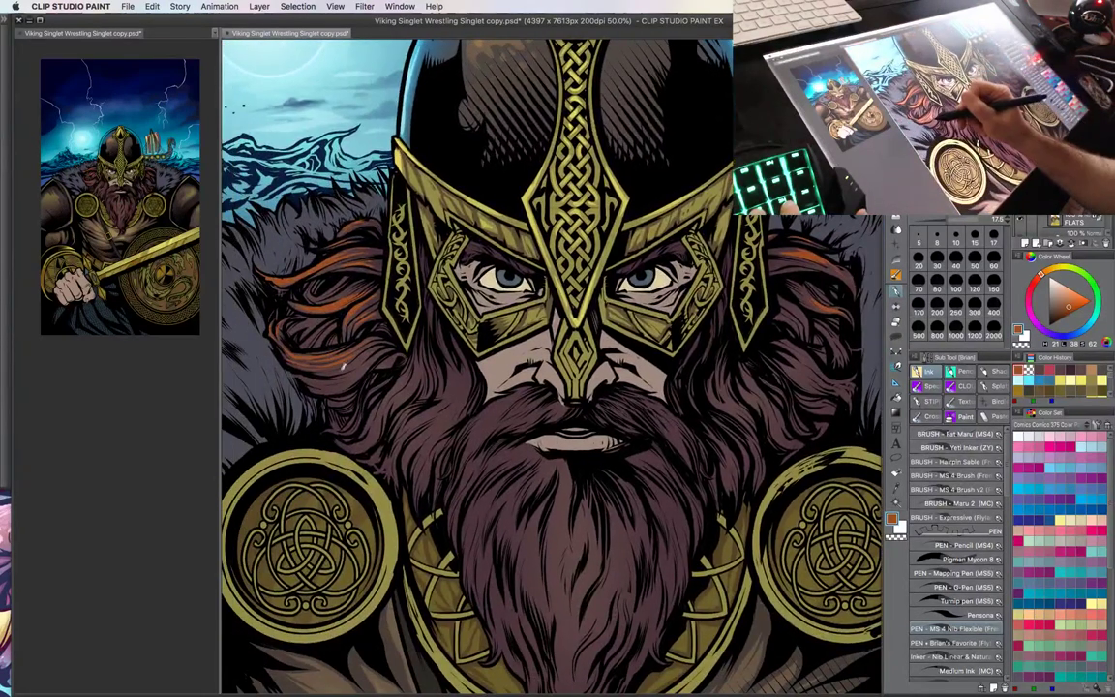
pyautogui.press(']')
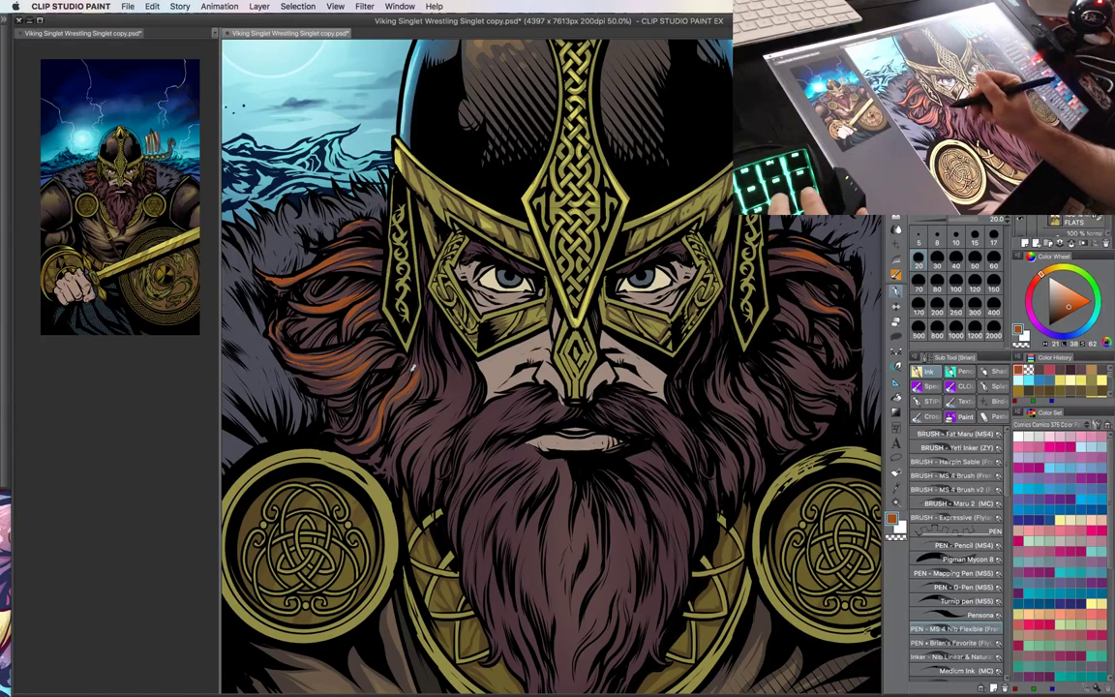
pyautogui.press(']')
pyautogui.moveTo(408, 427)
pyautogui.mouseDown()
pyautogui.moveTo(463, 391)
pyautogui.moveTo(373, 407)
pyautogui.moveTo(373, 426)
pyautogui.mouseUp()
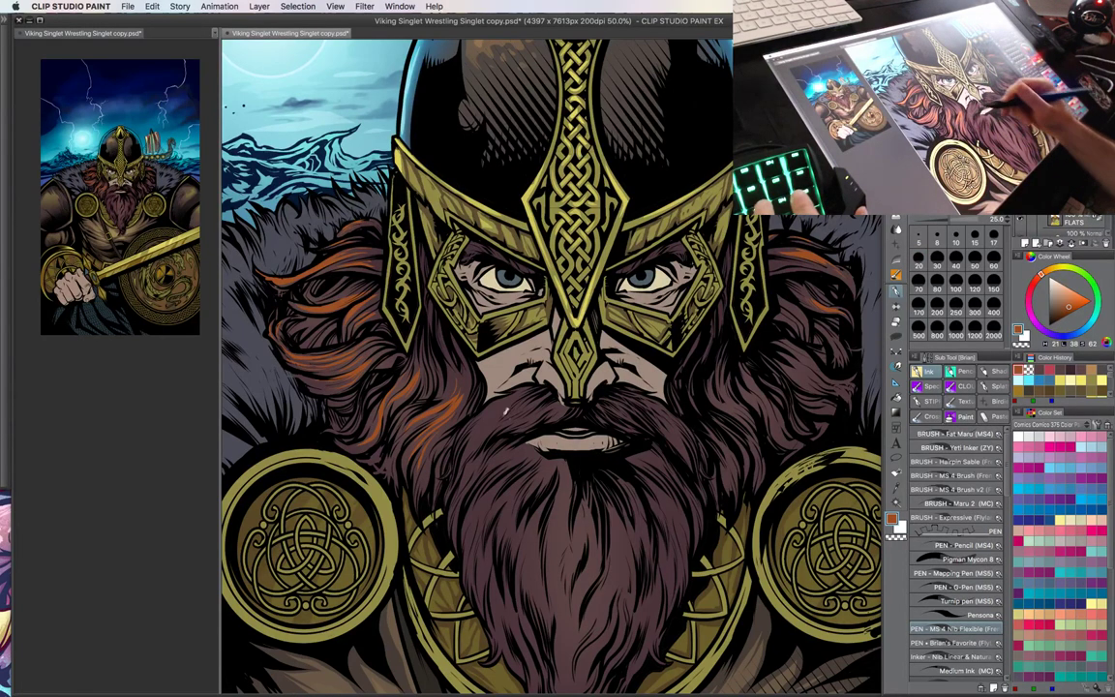
# - Ink orange highlight strands along the left side of the moustache with the pen at size 30
pyautogui.press('super+minus')
pyautogui.press('super+plus')
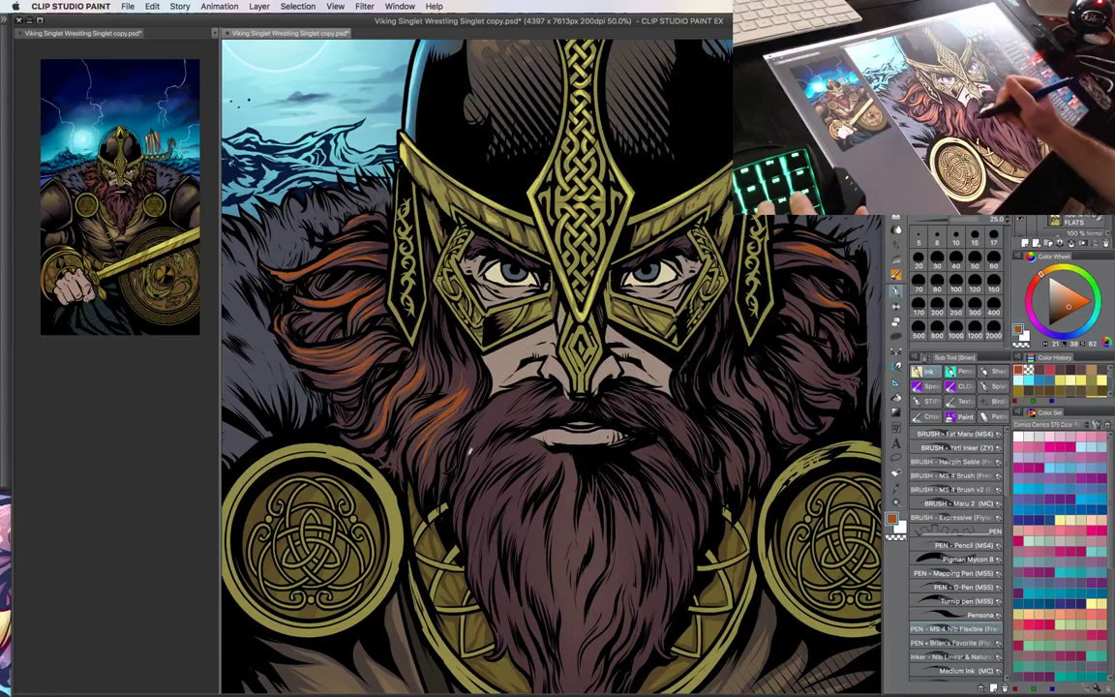
pyautogui.press(']')
pyautogui.moveTo(470, 452)
pyautogui.mouseDown()
pyautogui.moveTo(510, 401)
pyautogui.moveTo(477, 429)
pyautogui.moveTo(508, 404)
pyautogui.mouseUp()
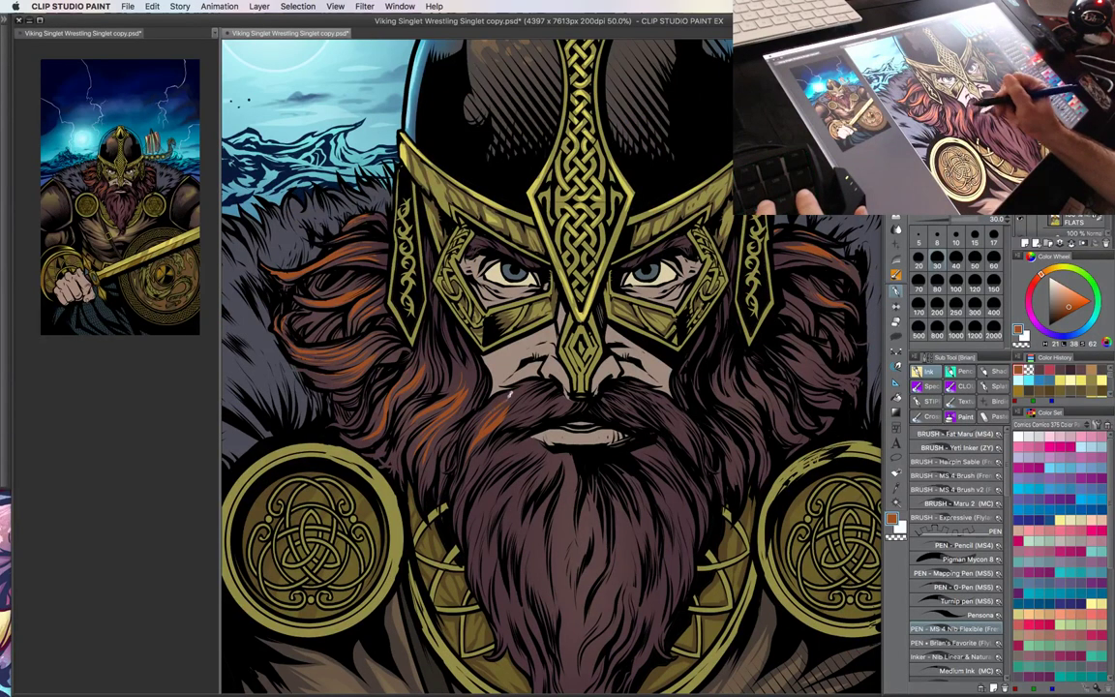
# - Ink orange highlight strands down the beard at pen size 35, reducing the pen to 25 for finer ones near the mouth
pyautogui.hotkey('ctrl', '-')
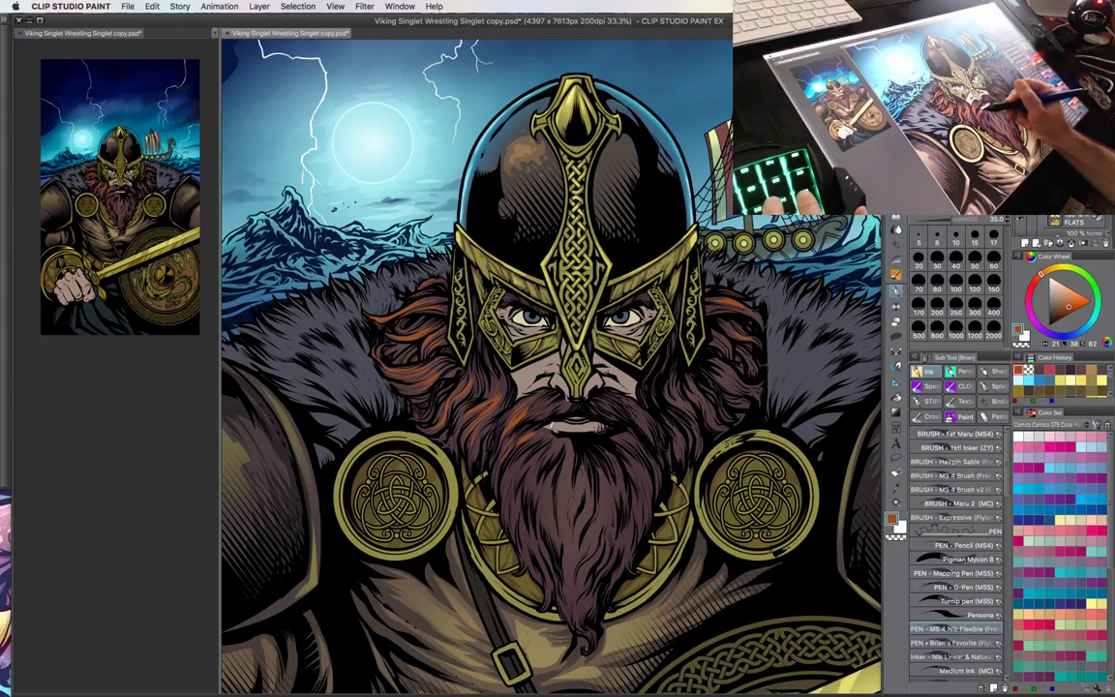
pyautogui.press('[')
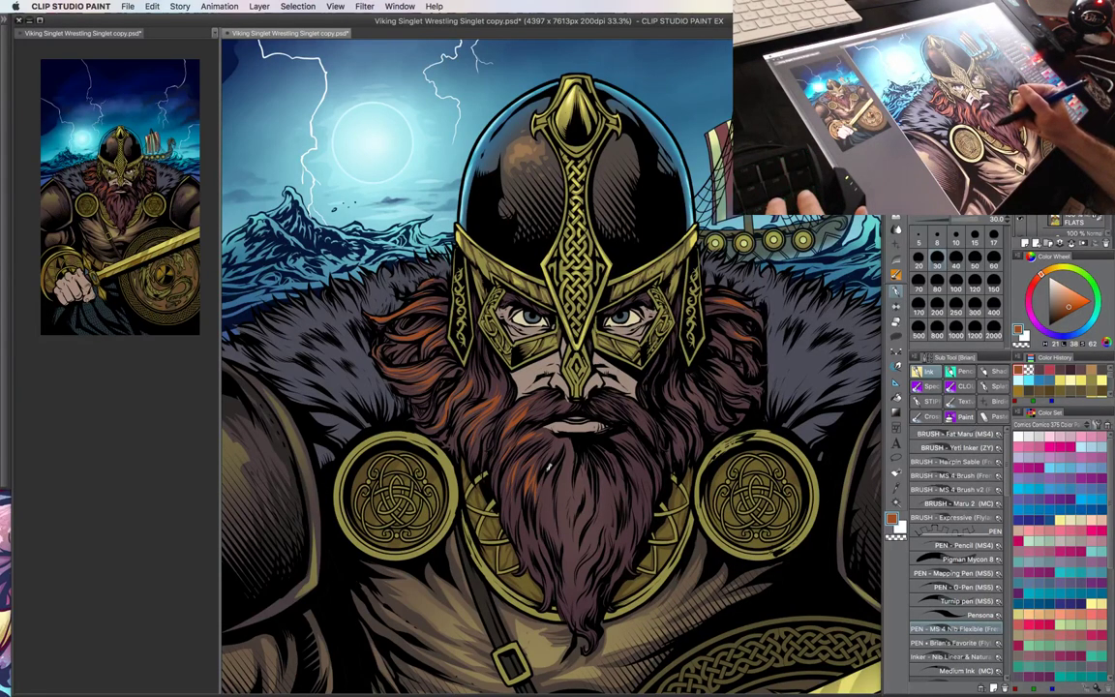
pyautogui.press(']')
pyautogui.moveTo(558, 461); pyautogui.dragTo(551, 530)
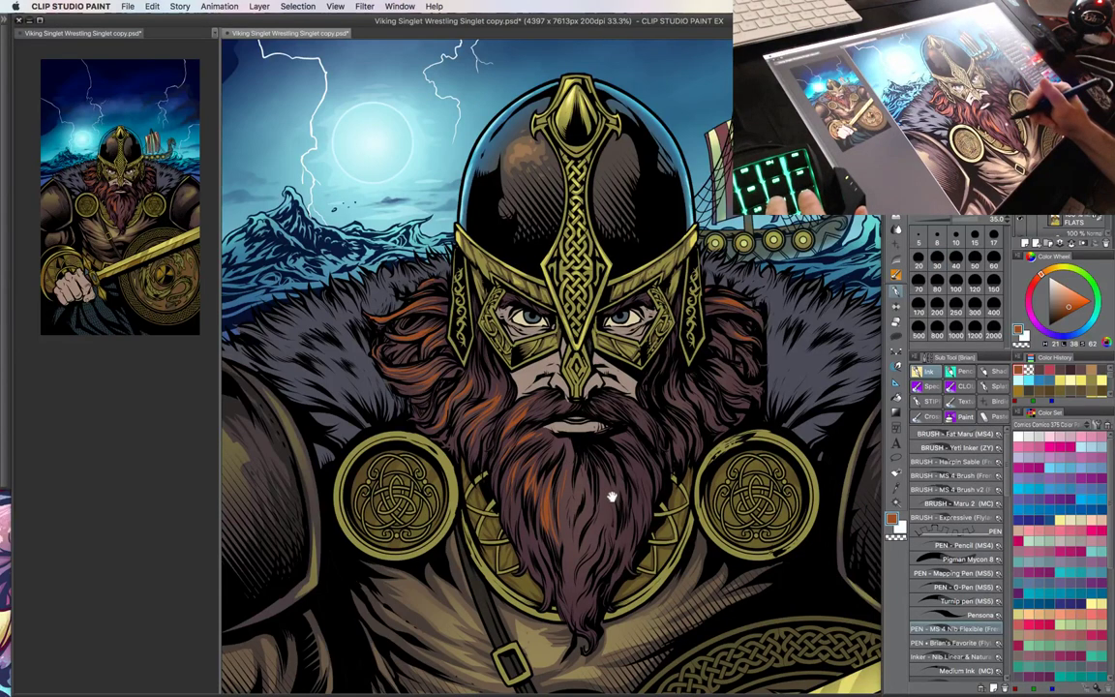
pyautogui.moveTo(611, 497)
pyautogui.mouseDown()
pyautogui.moveTo(602, 440)
pyautogui.moveTo(560, 512)
pyautogui.moveTo(574, 465)
pyautogui.moveTo(562, 461)
pyautogui.moveTo(559, 482)
pyautogui.moveTo(515, 471)
pyautogui.moveTo(506, 441)
pyautogui.mouseUp()
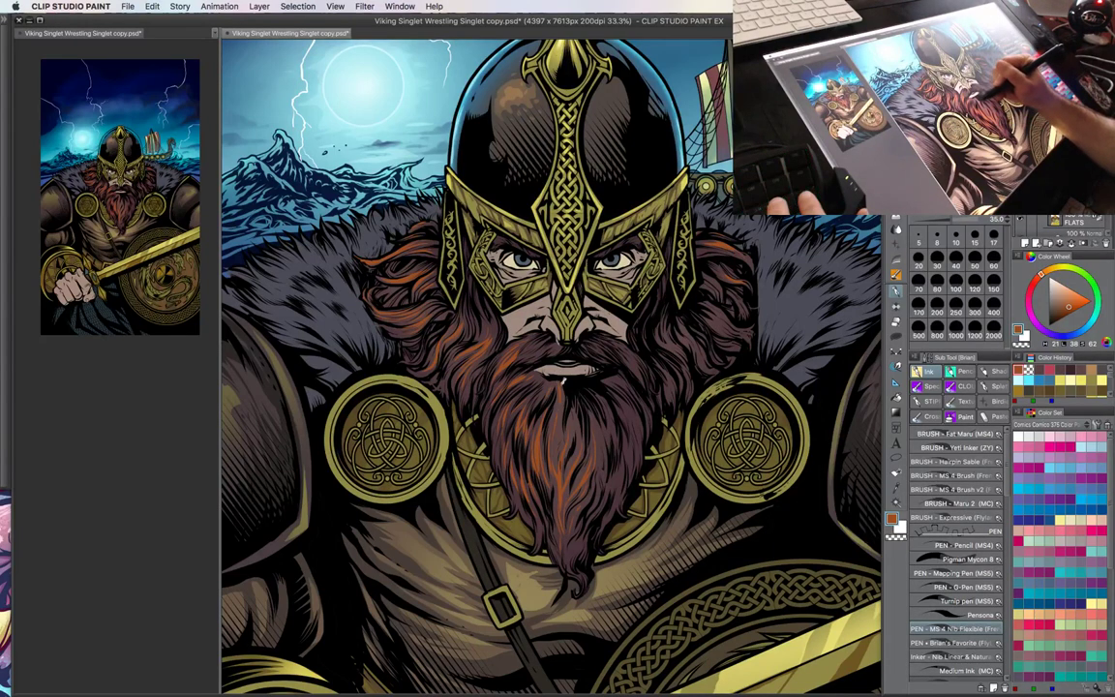
pyautogui.press('[')
pyautogui.press('[')
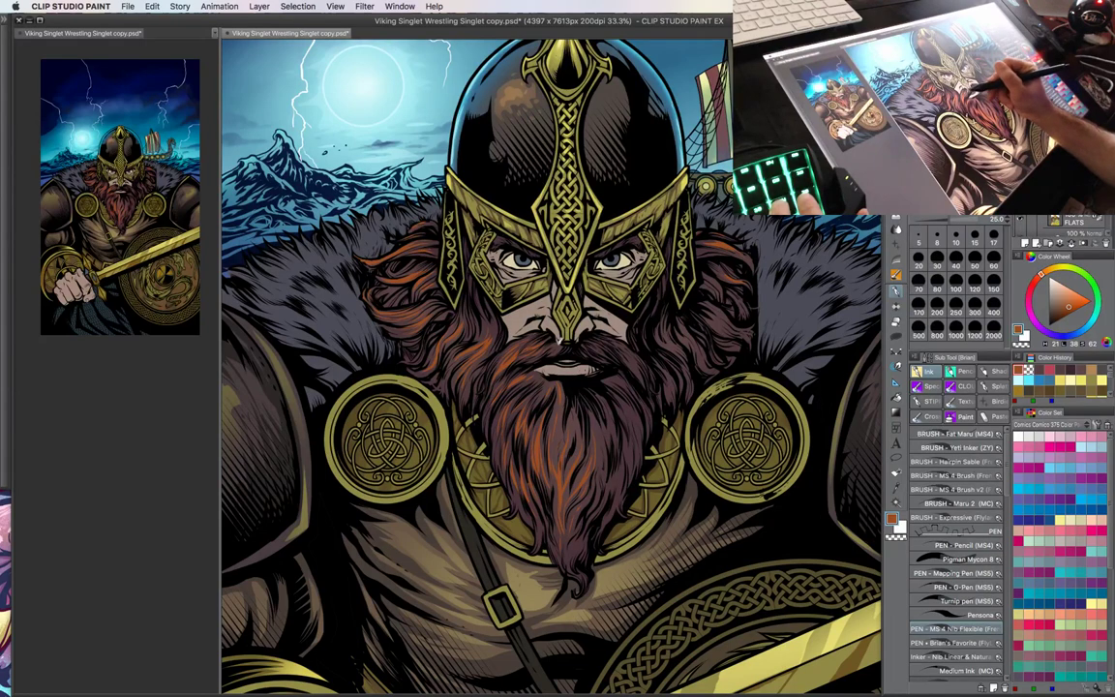
pyautogui.moveTo(600, 358); pyautogui.dragTo(518, 378)
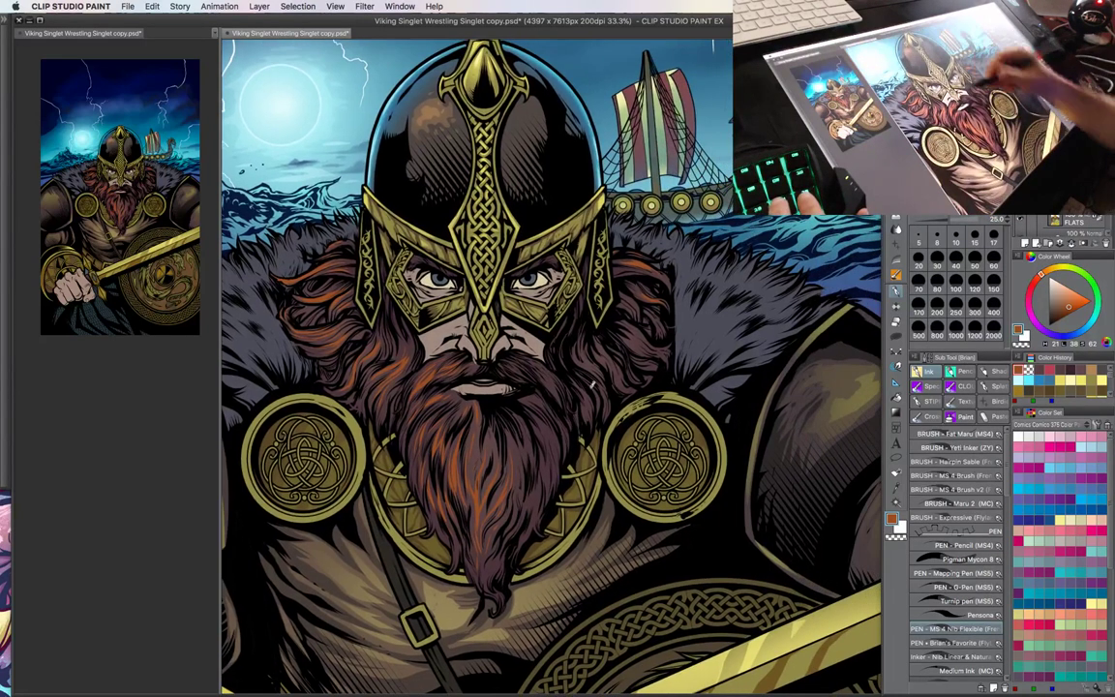
# - Sample a blue from the sea, undo the test stroke on the beard and mute the colour to a greyish blue, hue 204
pyautogui.moveTo(635, 434)
pyautogui.mouseDown()
pyautogui.moveTo(646, 431)
pyautogui.moveTo(617, 446)
pyautogui.mouseUp()
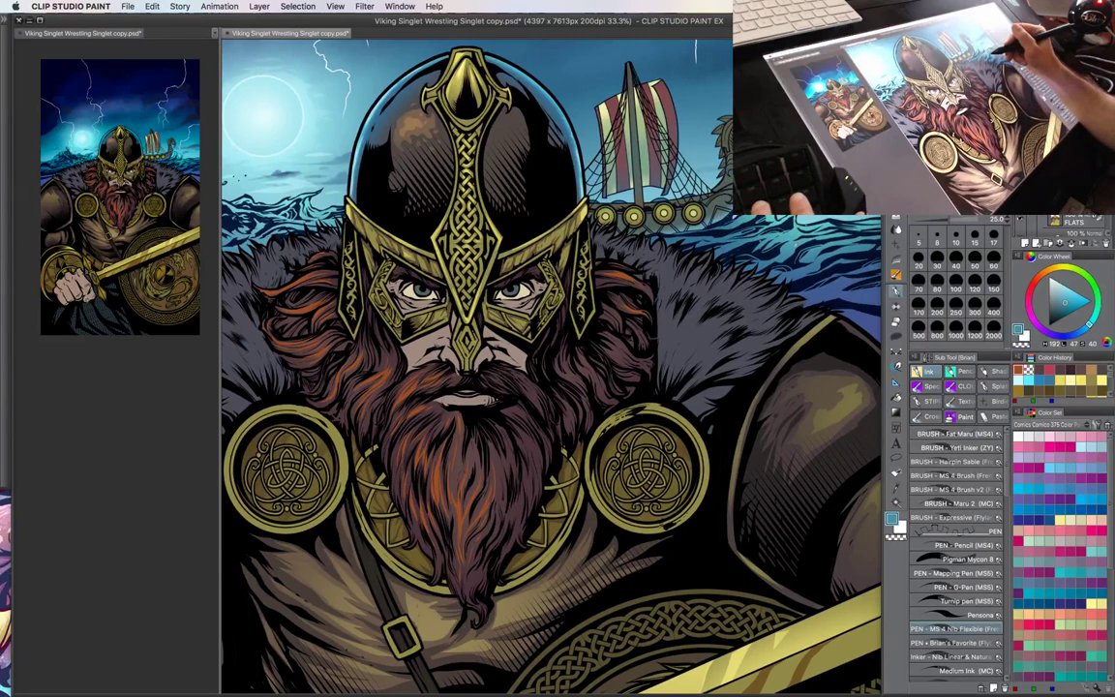
pyautogui.keyDown('alt'); pyautogui.click(745, 274); pyautogui.keyUp('alt')
pyautogui.moveTo(483, 386); pyautogui.dragTo(468, 417)
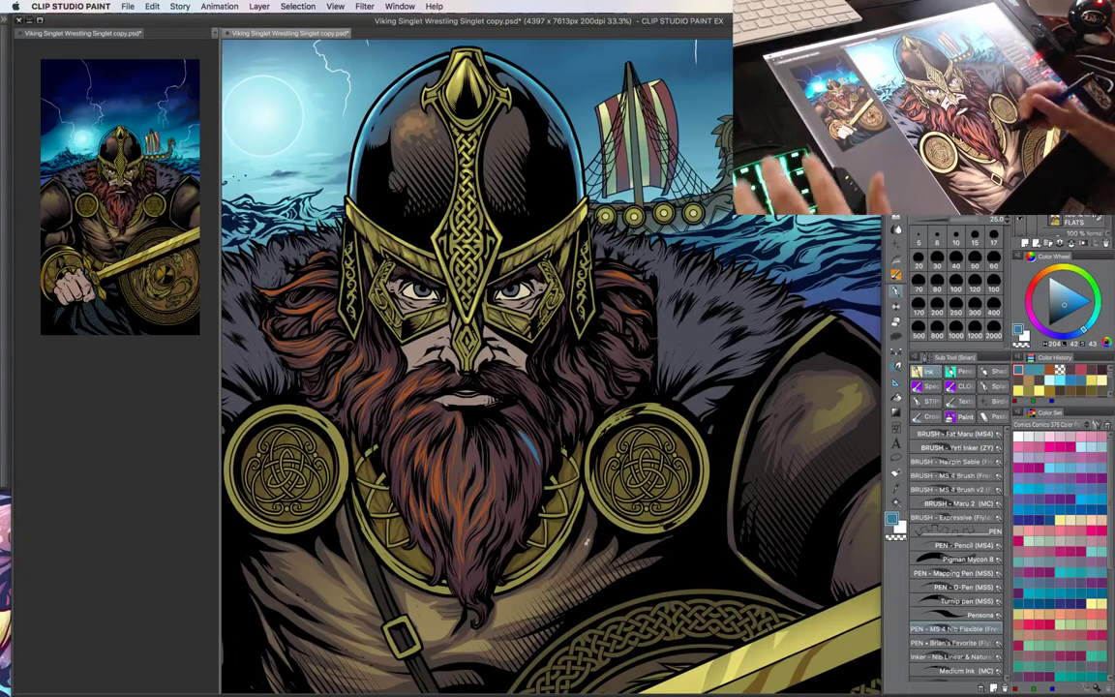
pyautogui.press('super+z')
pyautogui.click(1056, 300)
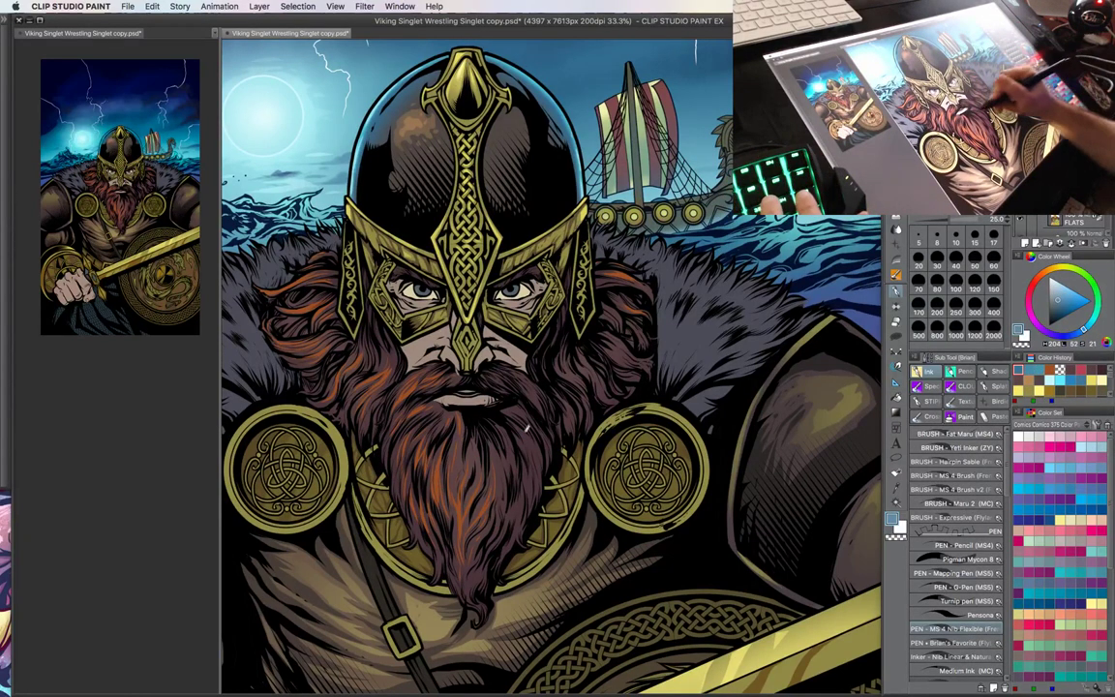
# - Ink greyish-blue highlight strands along the beard's right side and tip and the hair beside it, with the pen at size 20
pyautogui.moveTo(546, 375); pyautogui.dragTo(582, 358)
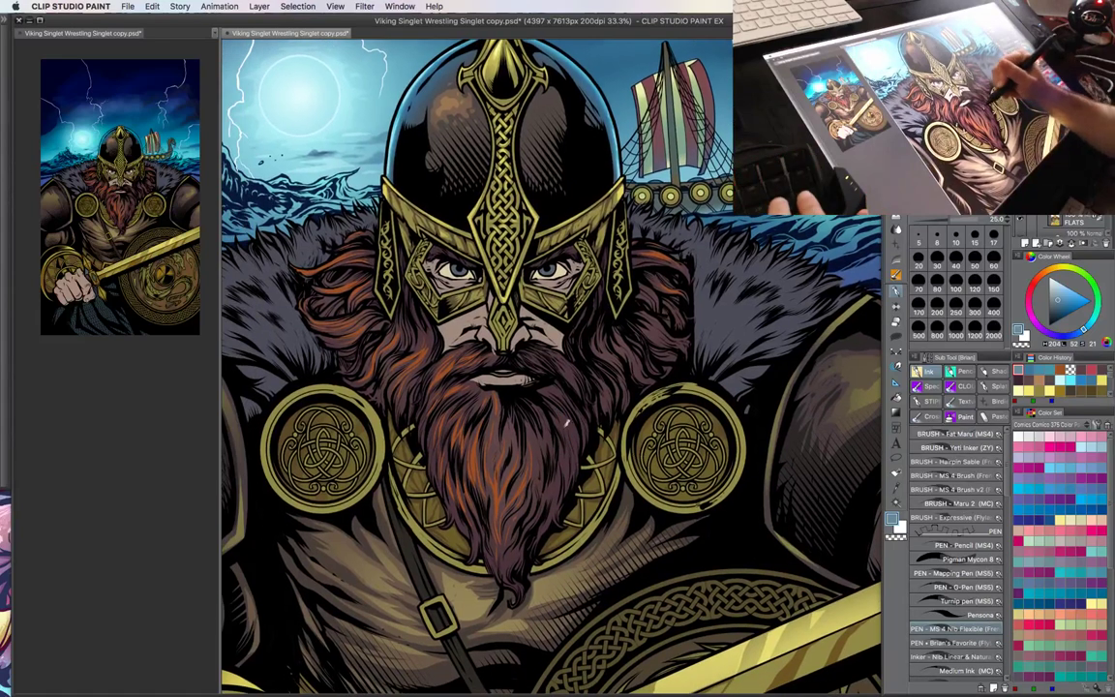
pyautogui.press('[')
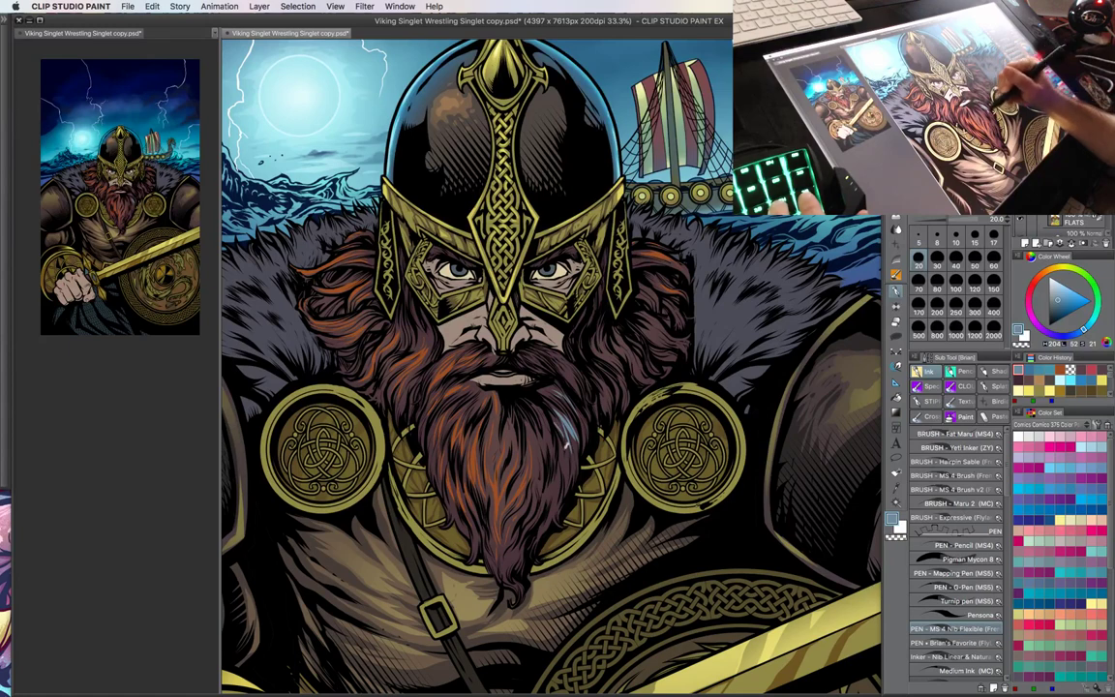
pyautogui.moveTo(567, 444)
pyautogui.mouseDown()
pyautogui.moveTo(568, 479)
pyautogui.moveTo(549, 498)
pyautogui.mouseUp()
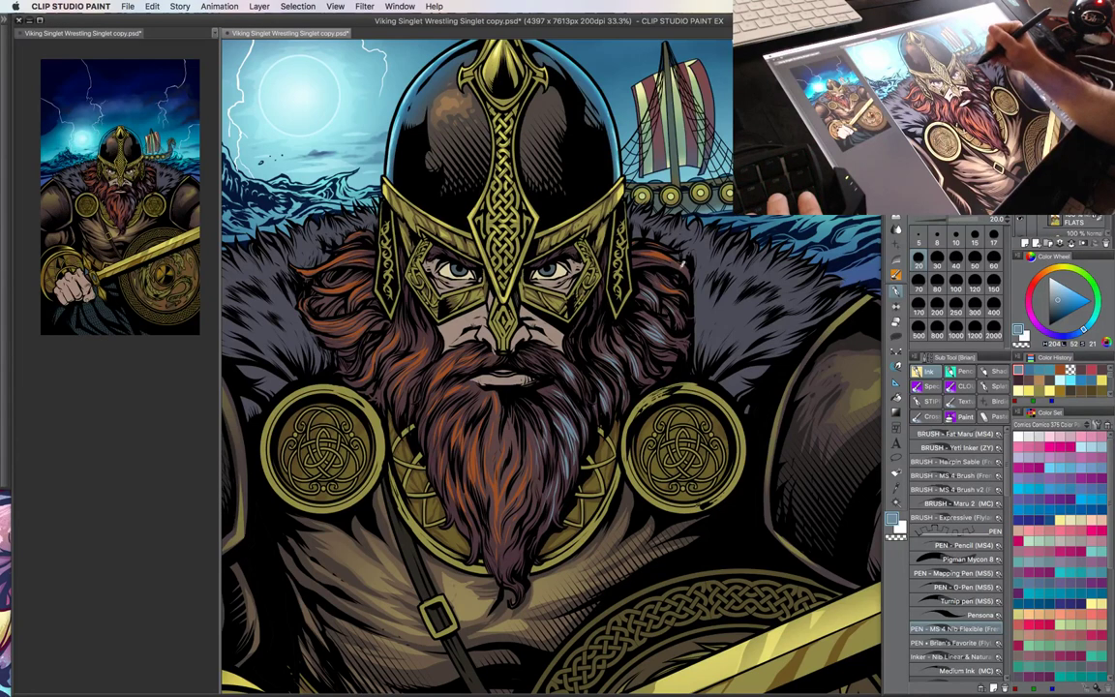
pyautogui.moveTo(700, 433); pyautogui.dragTo(719, 381)
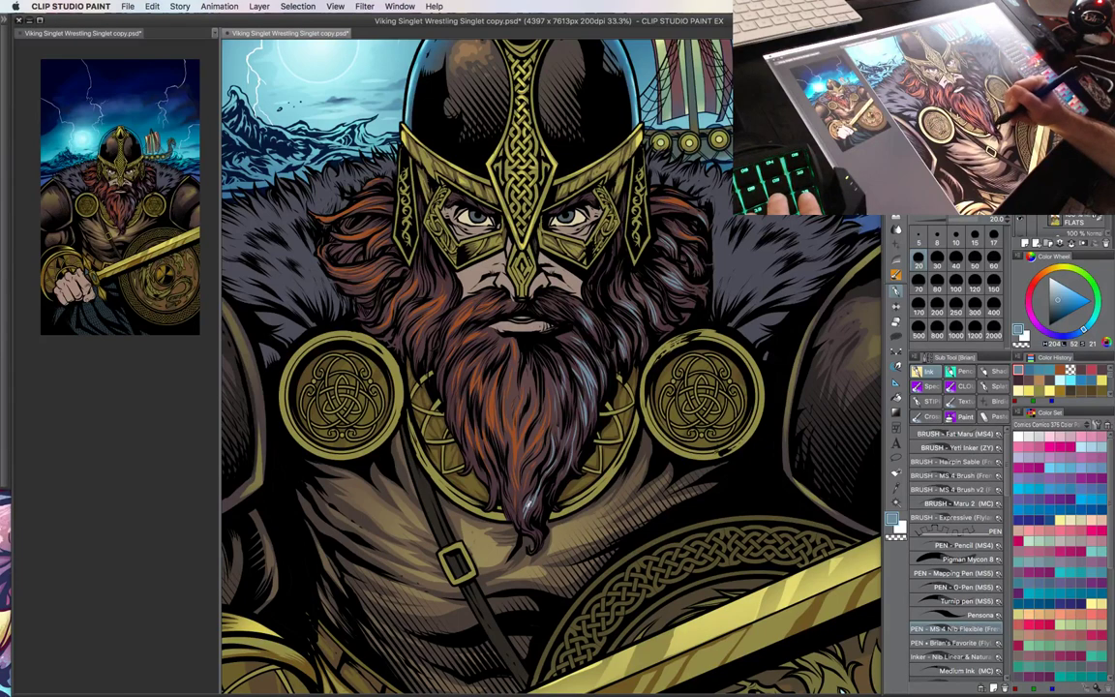
# - Soften the orange and blue highlight strands across the beard using the Softer eraser at size 600
pyautogui.press('super+minus')
pyautogui.press('super+minus')
pyautogui.press('super+plus')
pyautogui.press('super+plus')
pyautogui.moveTo(642, 424); pyautogui.dragTo(614, 449)
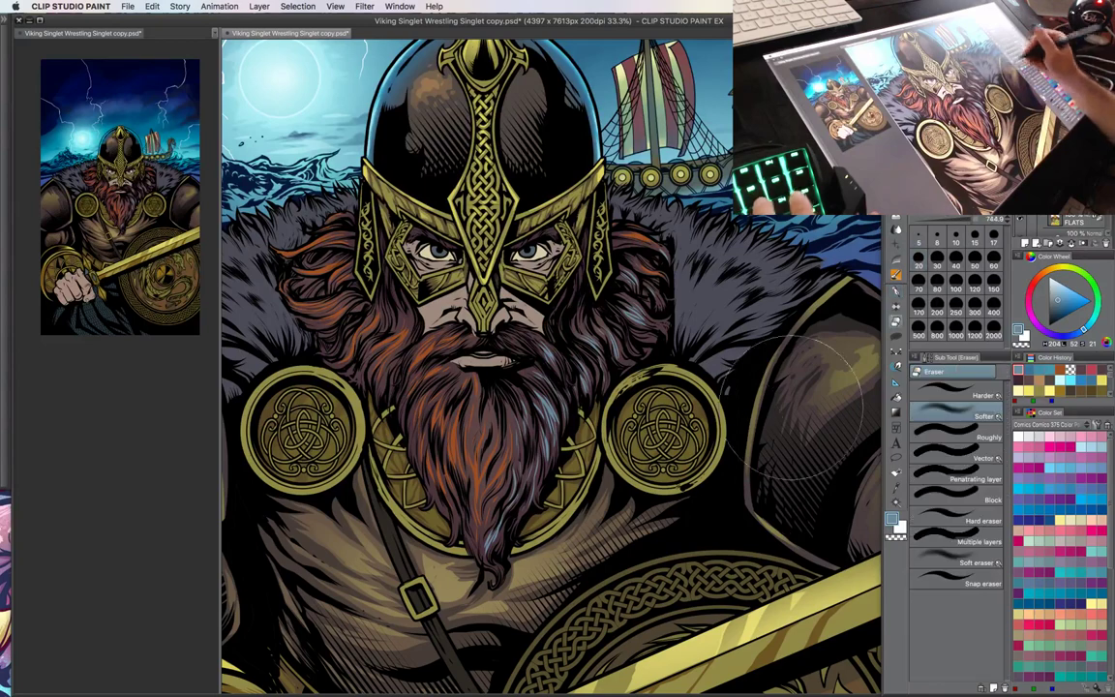
pyautogui.press('e')
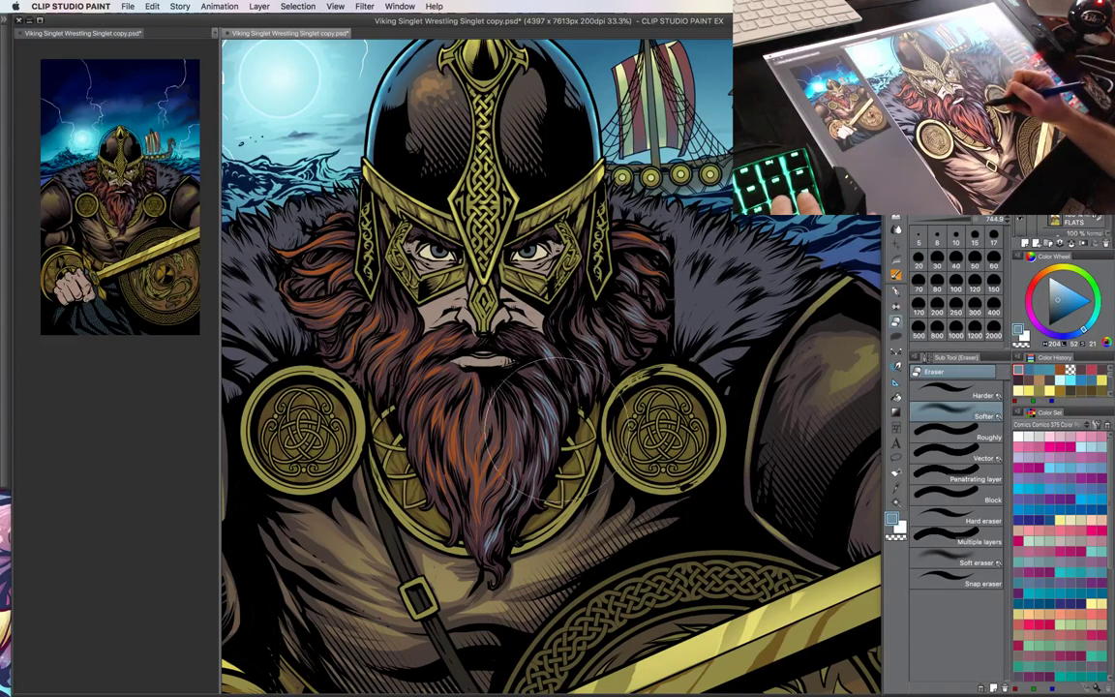
pyautogui.press('[')
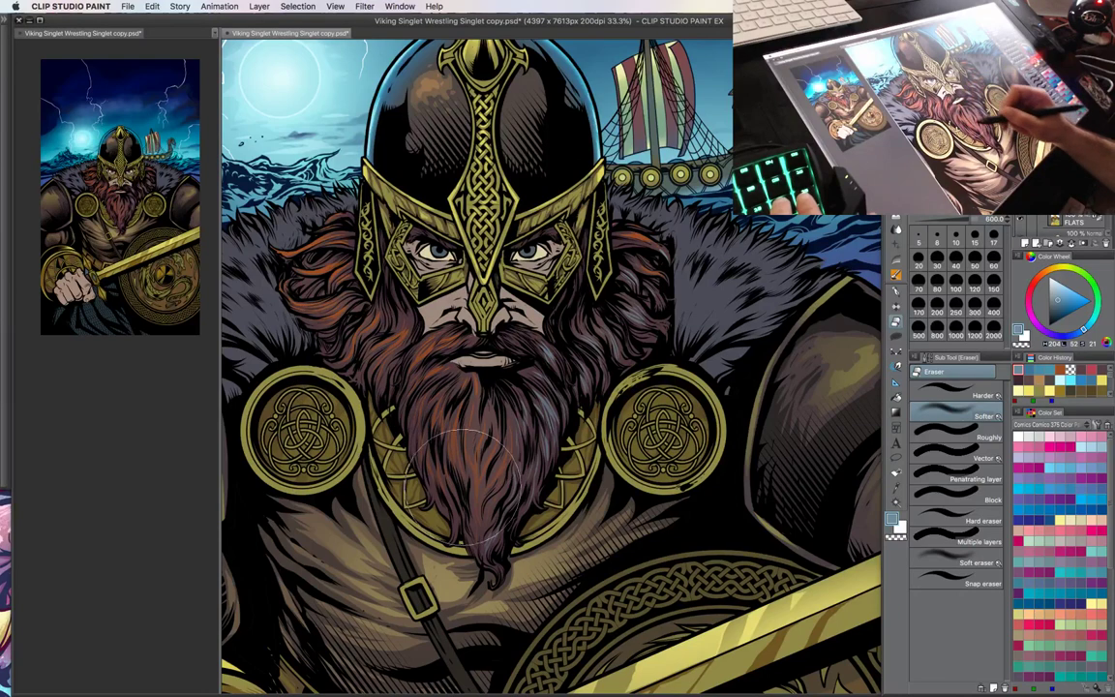
pyautogui.press('[')
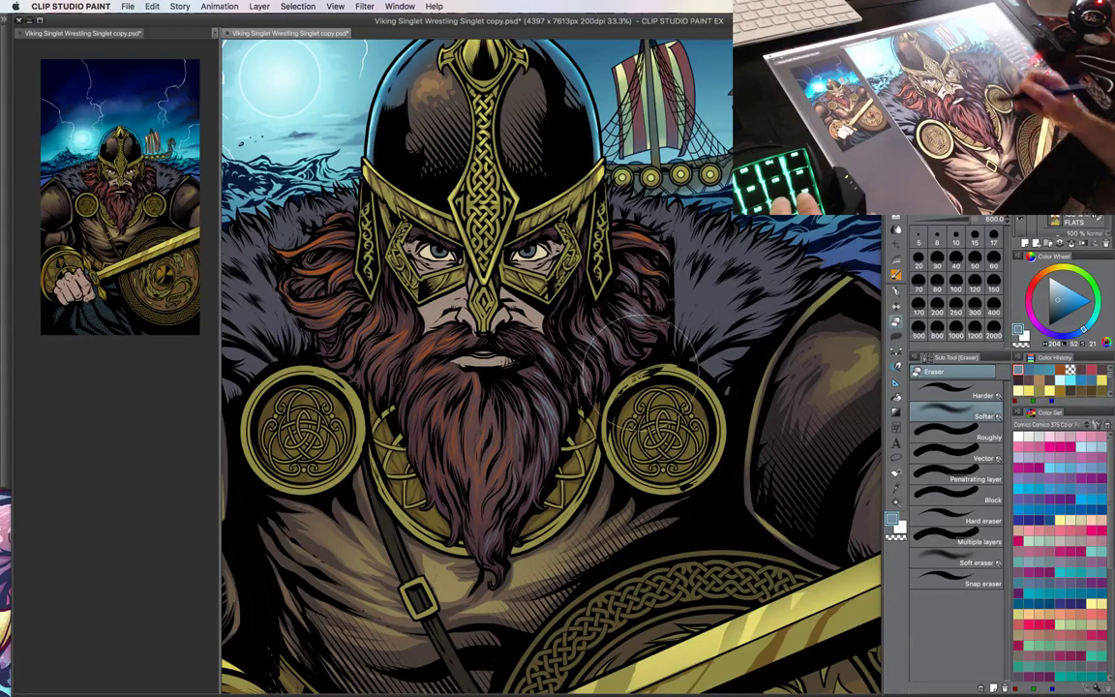
# - Auto-select the hair and beard, and switch to the SOFT - Airbrush brush with a deep blue, hue 229
pyautogui.press('super+minus')
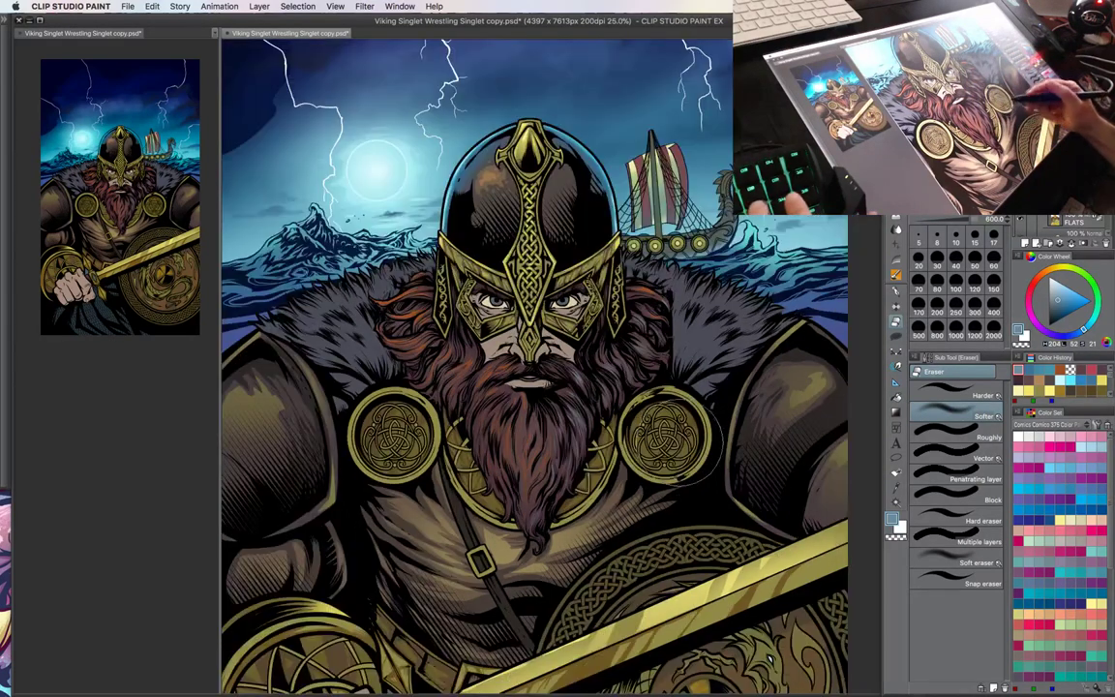
pyautogui.moveTo(693, 430); pyautogui.dragTo(666, 427)
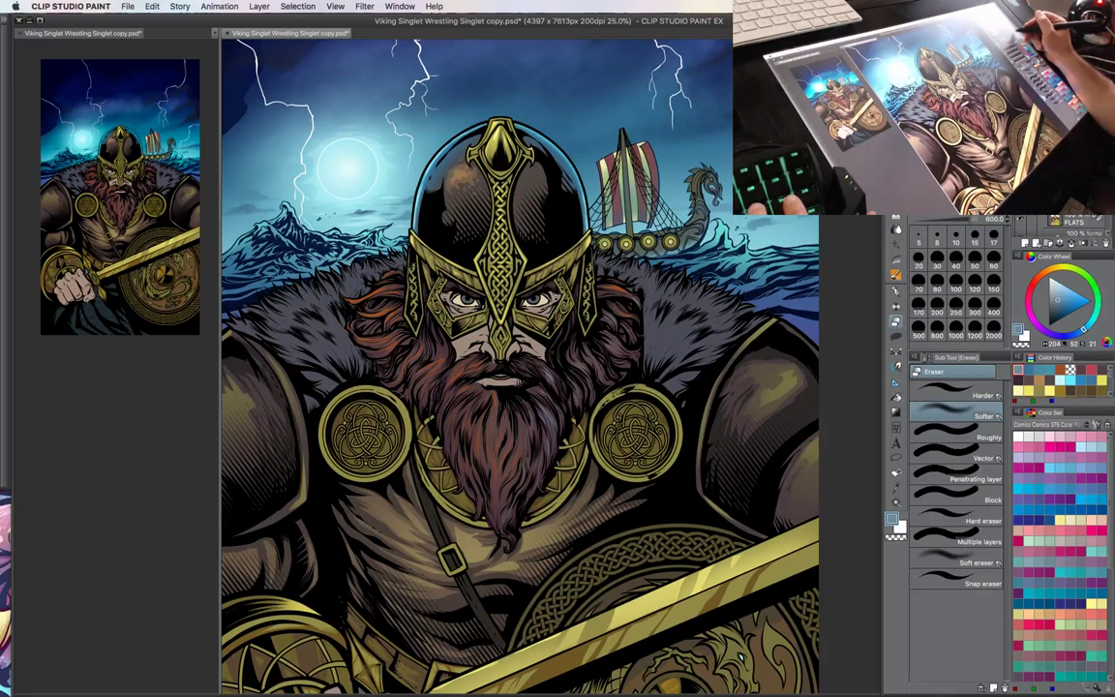
pyautogui.press('w')
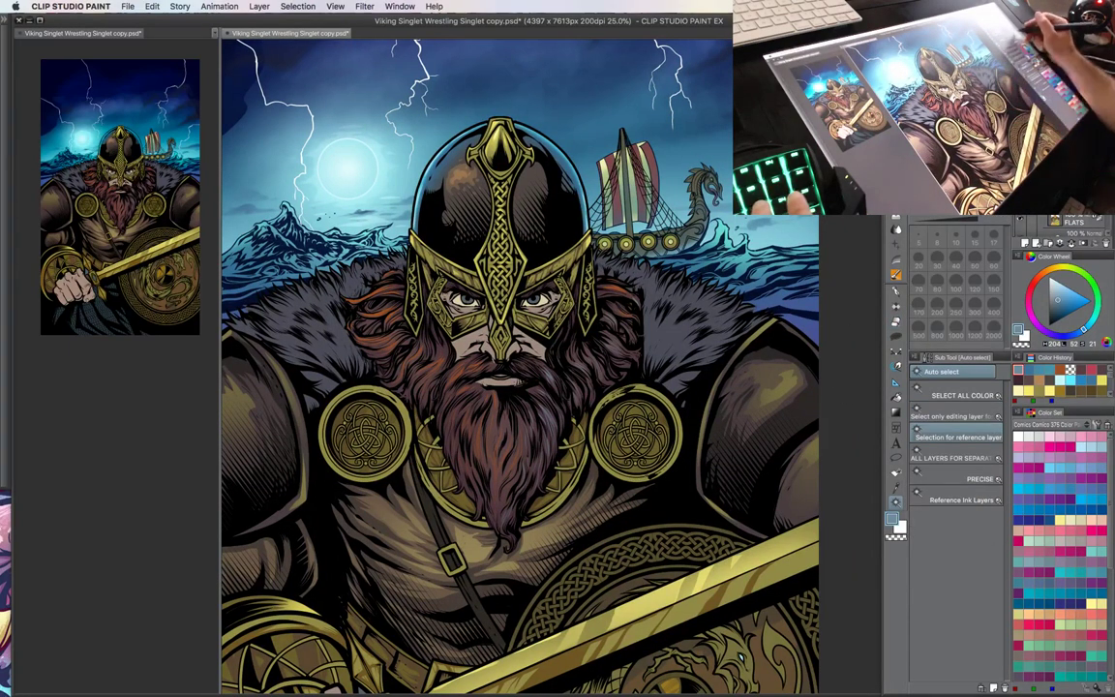
pyautogui.press('b')
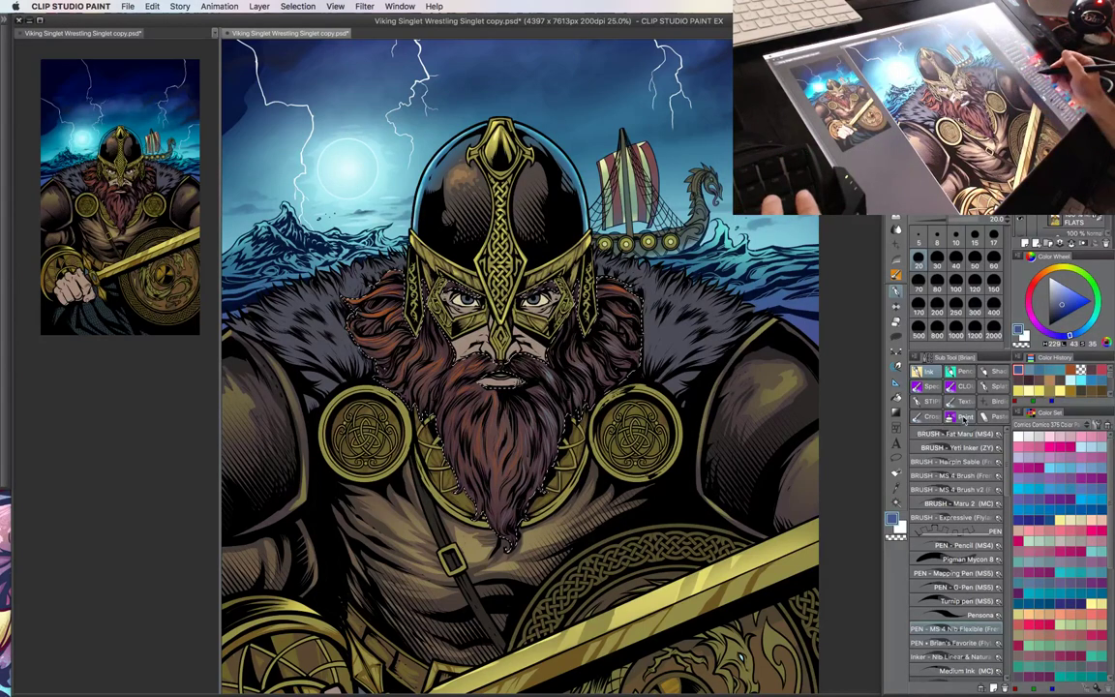
pyautogui.click(954, 416)
pyautogui.click(980, 435)
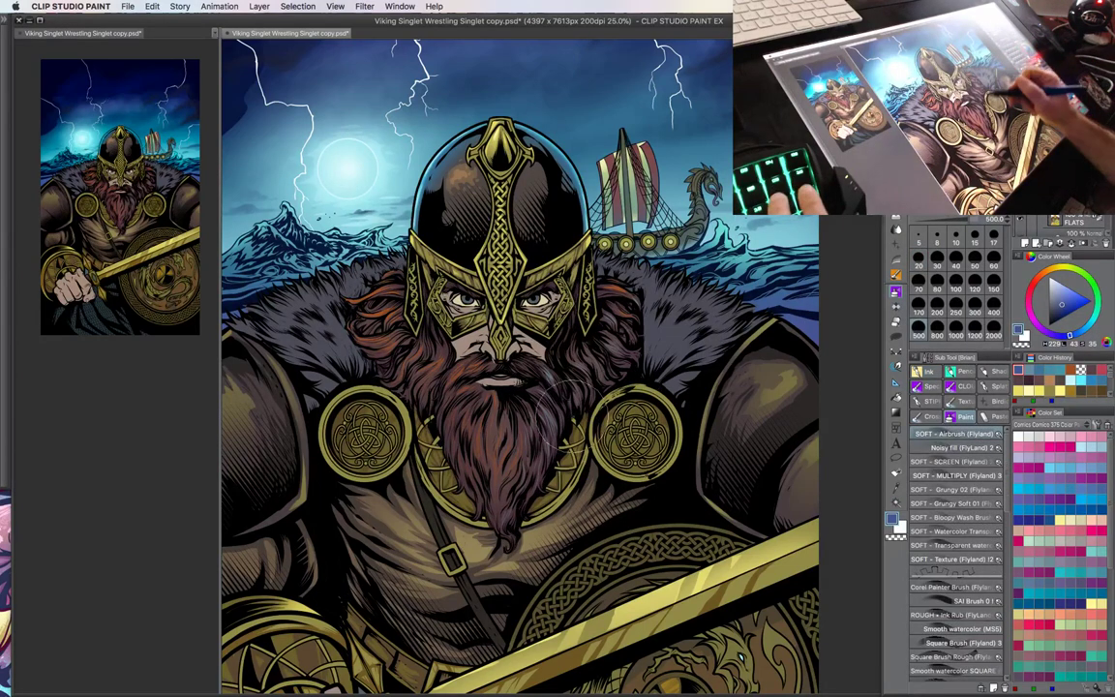
# - Airbrush the deep blue over the right side of the beard and hair, using brush size 600 and a smaller 200
pyautogui.press(']')
pyautogui.moveTo(566, 469)
pyautogui.mouseDown()
pyautogui.moveTo(481, 494)
pyautogui.moveTo(586, 300)
pyautogui.mouseUp()
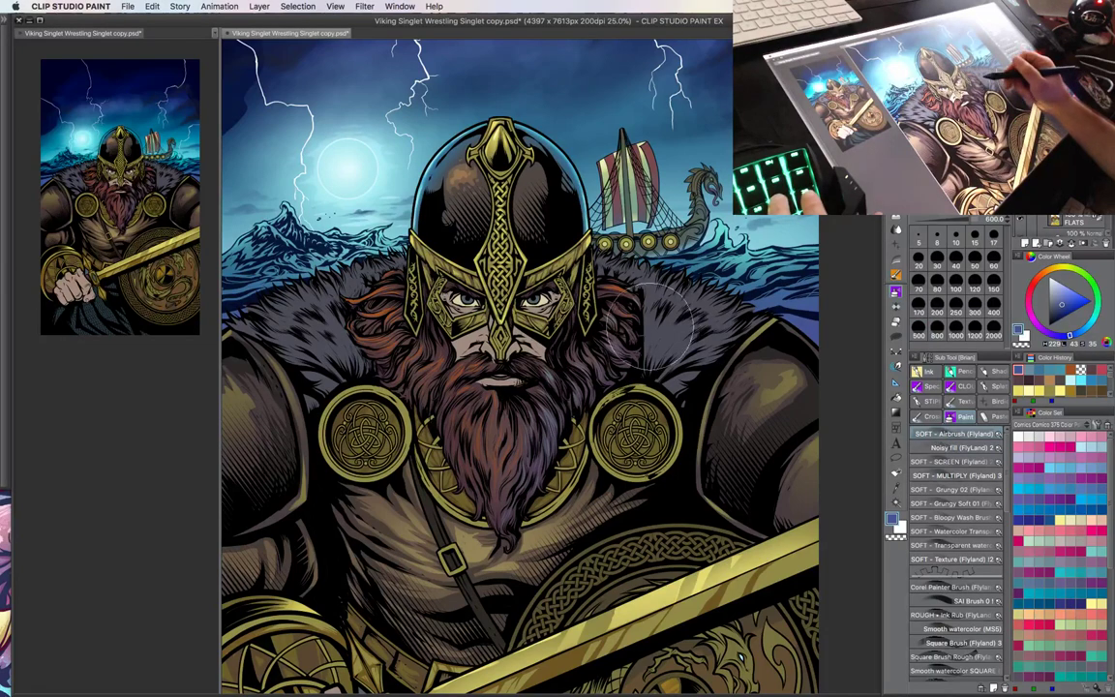
pyautogui.press('[')
pyautogui.press('[')
pyautogui.press('[')
pyautogui.press('[')
pyautogui.press('[')
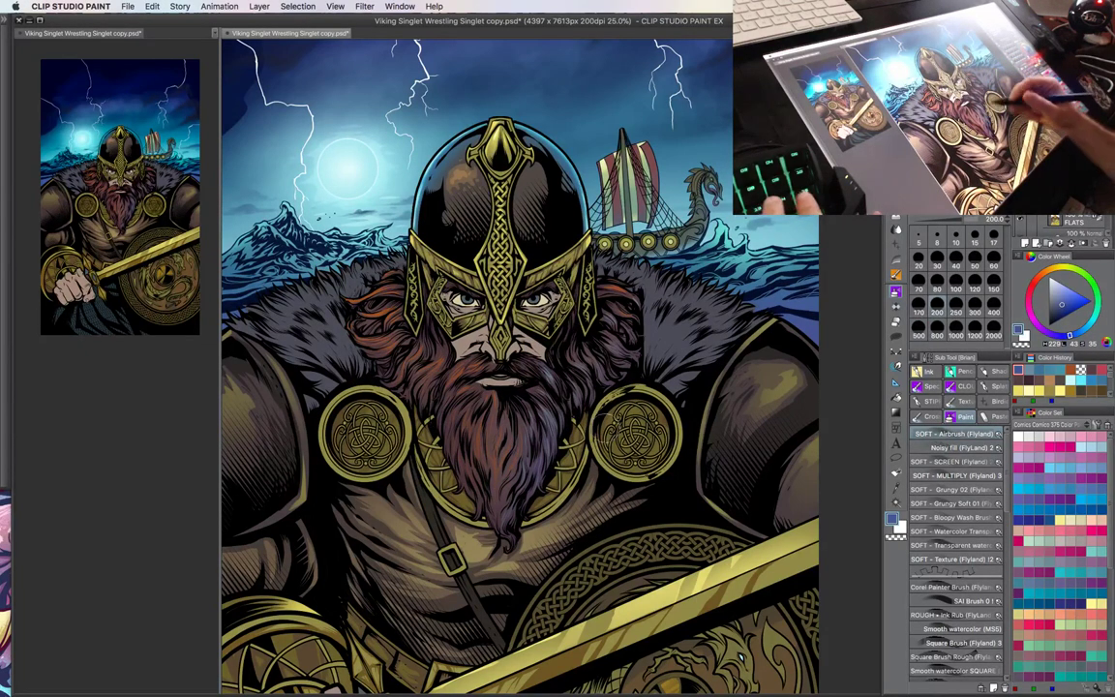
pyautogui.moveTo(627, 448)
pyautogui.mouseDown()
pyautogui.moveTo(687, 473)
pyautogui.moveTo(716, 455)
pyautogui.moveTo(682, 425)
pyautogui.mouseUp()
# - Save the illustration file
pyautogui.press('super+minus')
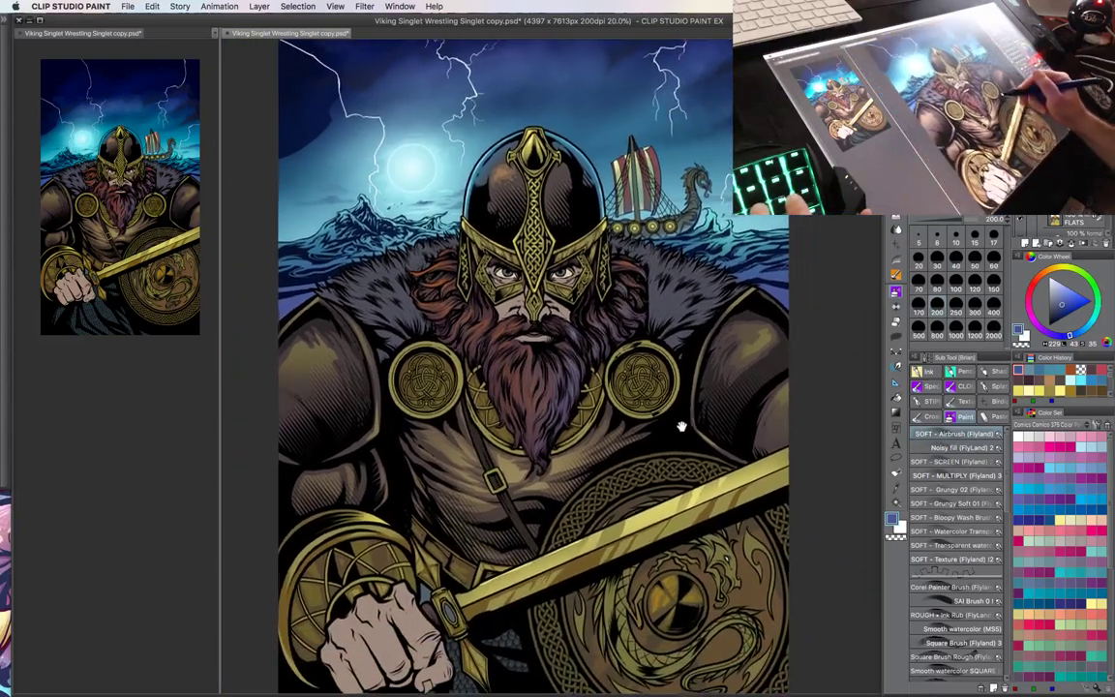
pyautogui.scroll(1, 681, 420)
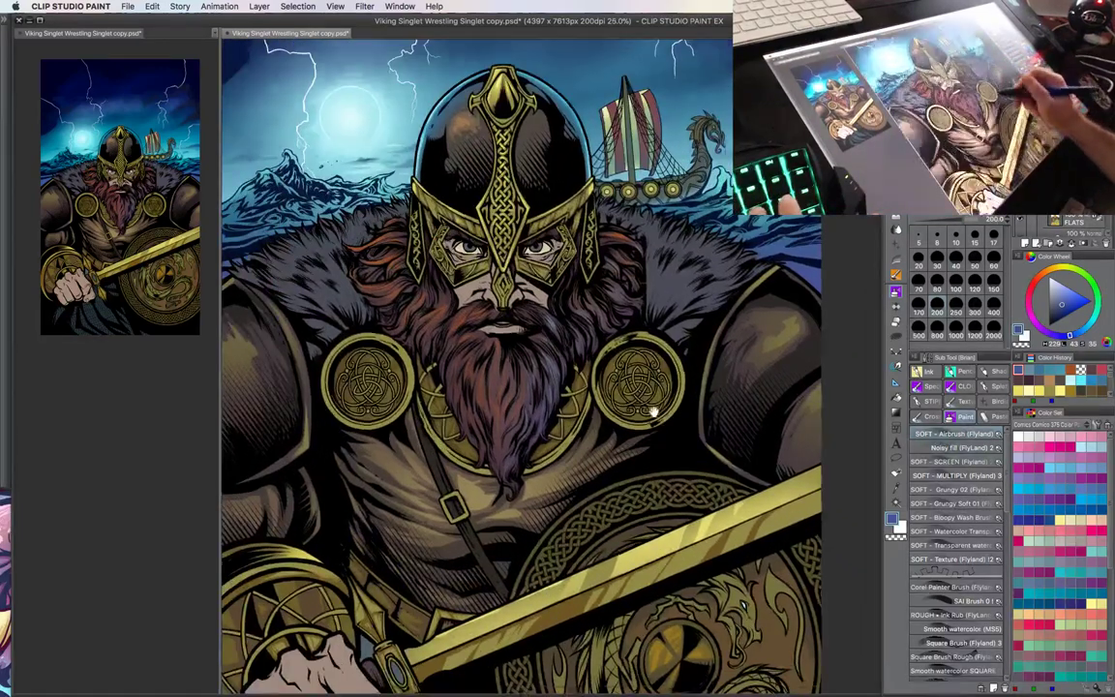
pyautogui.press('super+s')
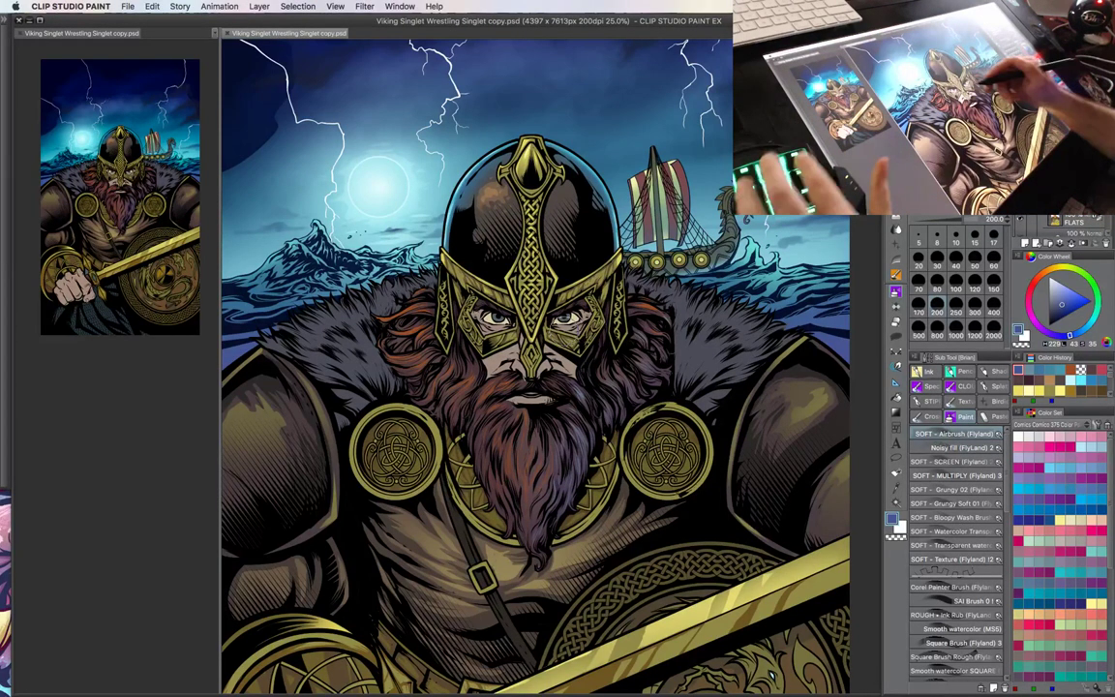
# - Take the face's skin tone, shift it to a dusky red with hue 351, and switch to the MS 4 Nib Flexible pen at size 20
pyautogui.press('super+plus')
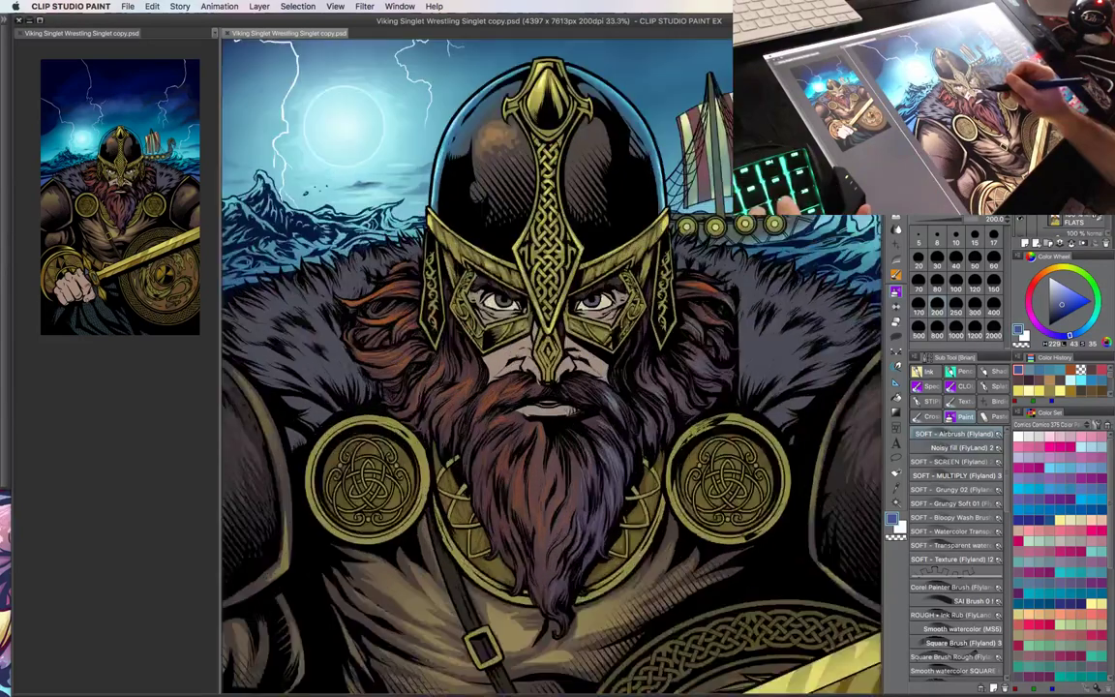
pyautogui.moveTo(631, 371); pyautogui.dragTo(641, 440)
pyautogui.press('super+plus')
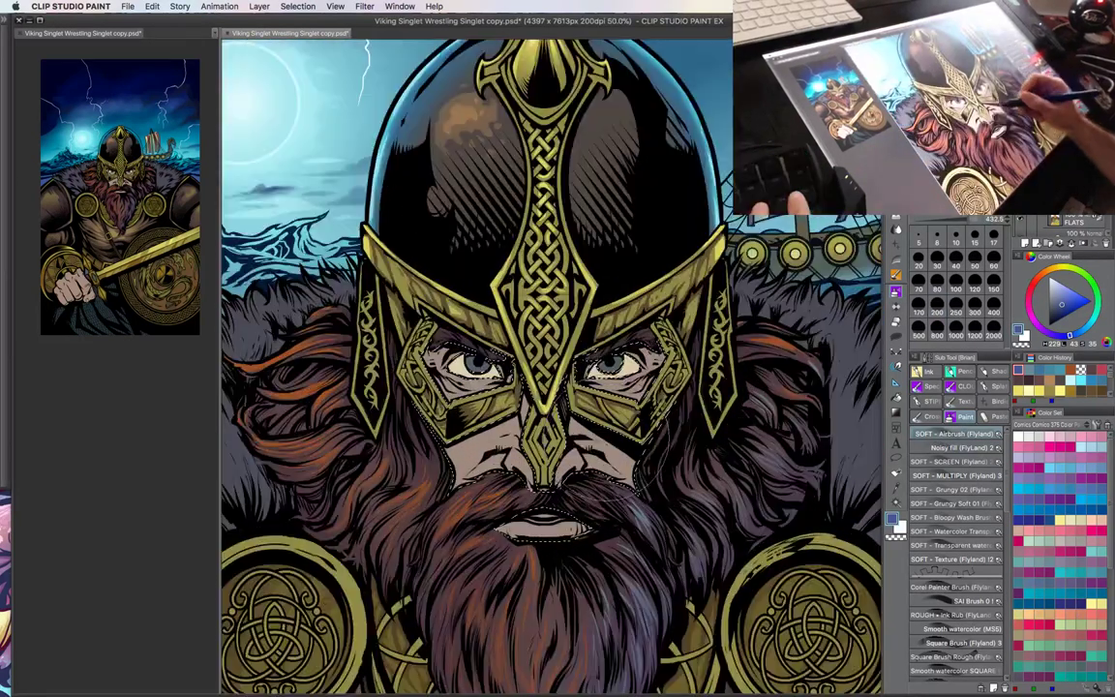
pyautogui.click(1055, 306)
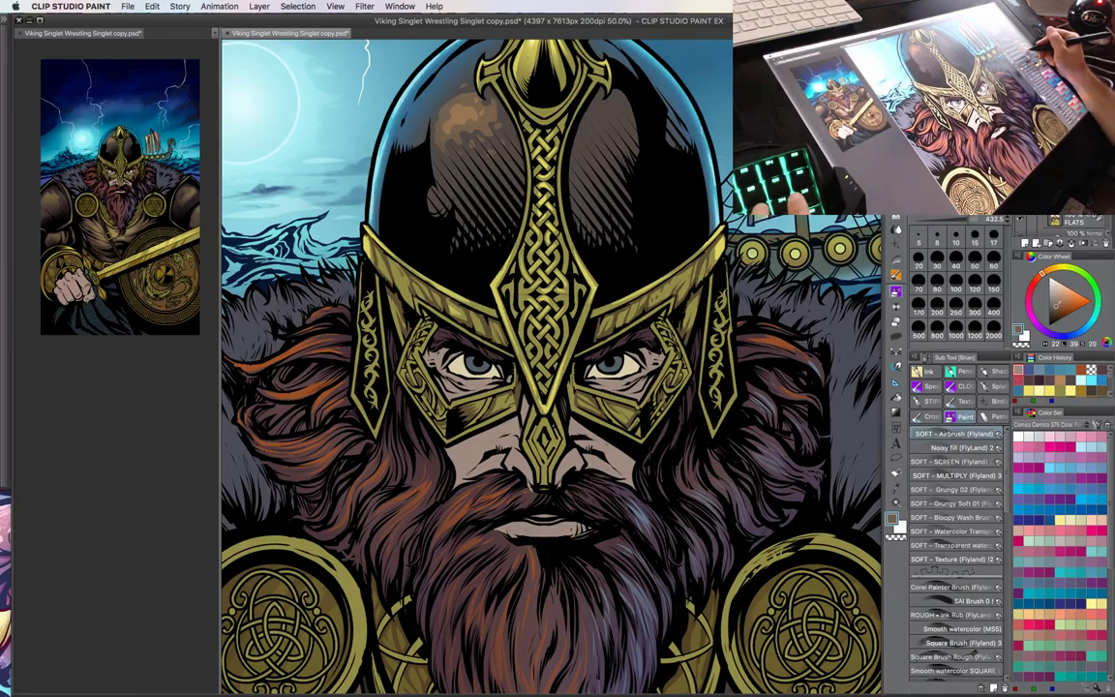
pyautogui.moveTo(1042, 275); pyautogui.dragTo(1035, 293)
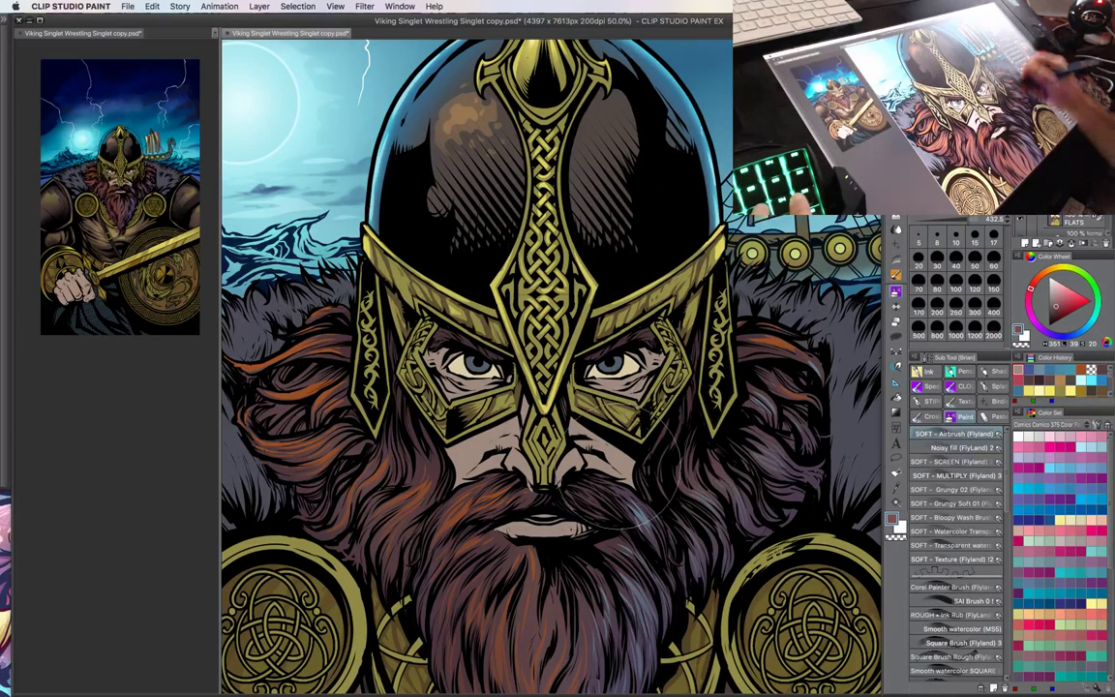
pyautogui.press('p')
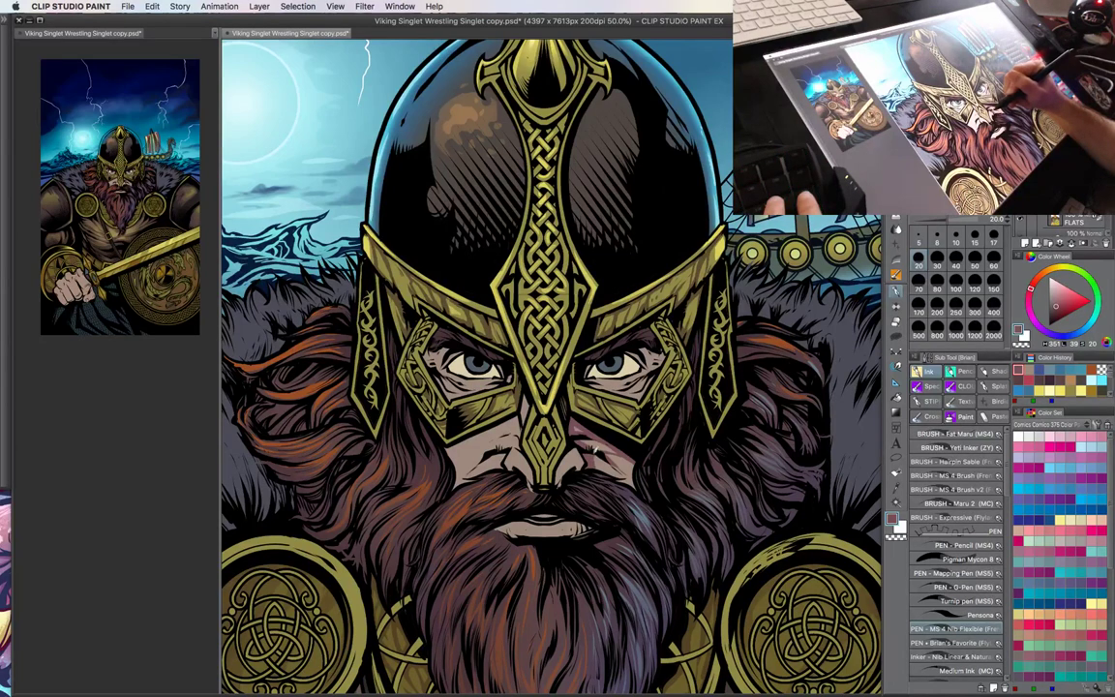
# - Draw dusky red shadow shapes on the Viking's face around the nose, eyes, cheeks and upper lip using the size 20 pen
pyautogui.moveTo(545, 378); pyautogui.dragTo(622, 378)
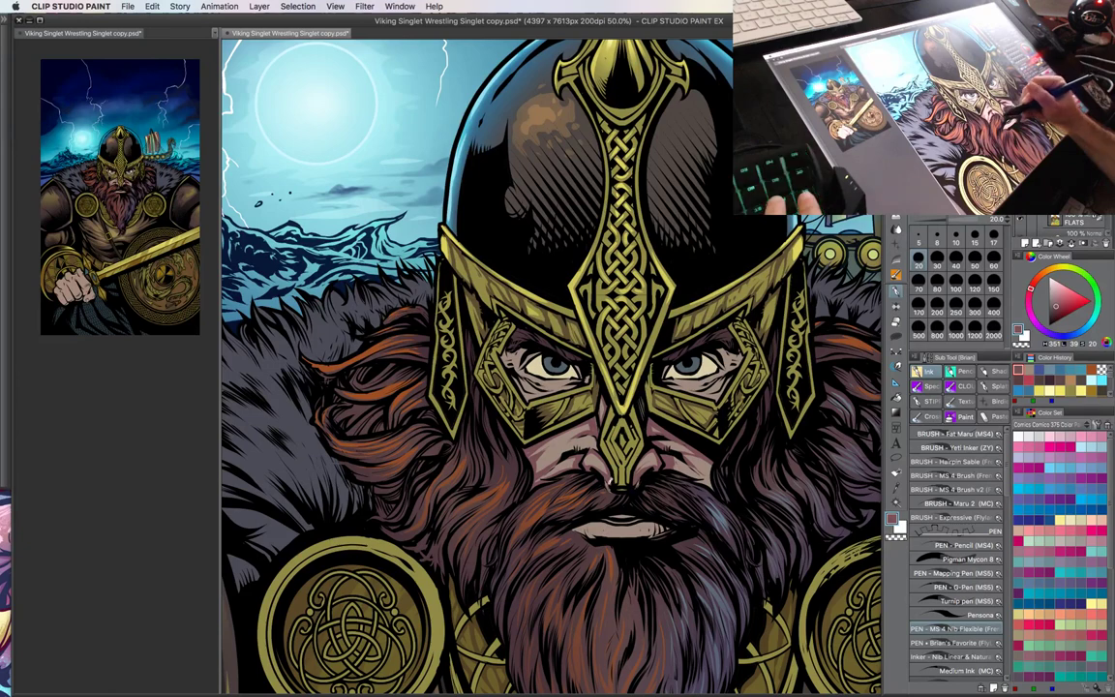
pyautogui.moveTo(727, 445); pyautogui.dragTo(672, 438)
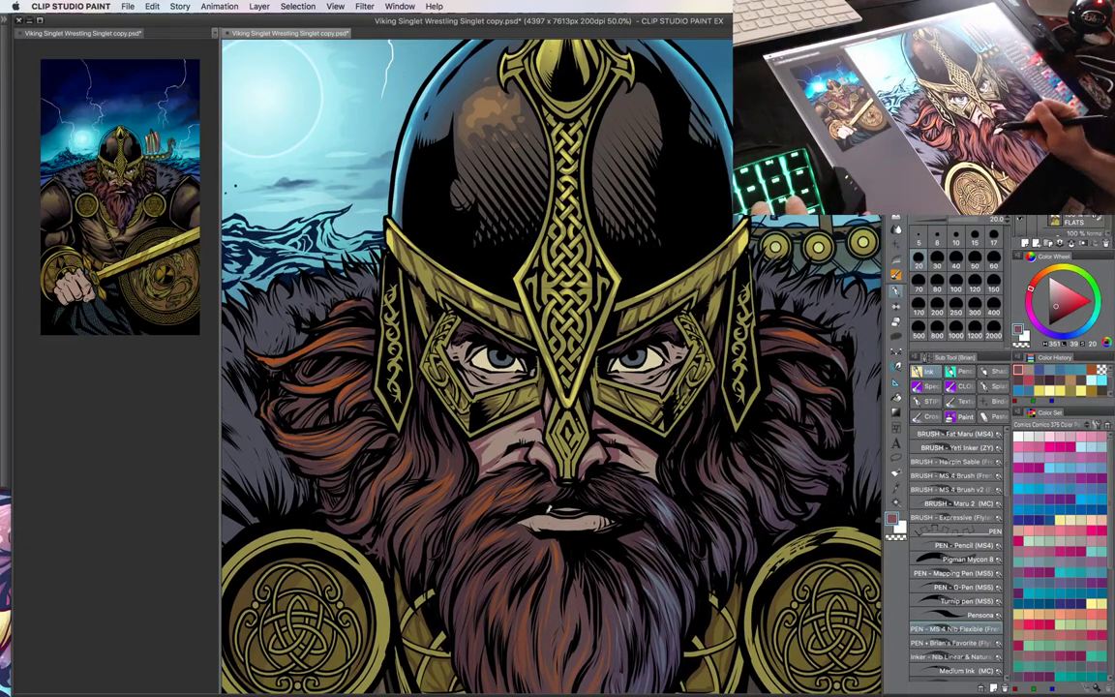
pyautogui.moveTo(521, 520)
pyautogui.mouseDown()
pyautogui.moveTo(613, 518)
pyautogui.moveTo(574, 514)
pyautogui.mouseUp()
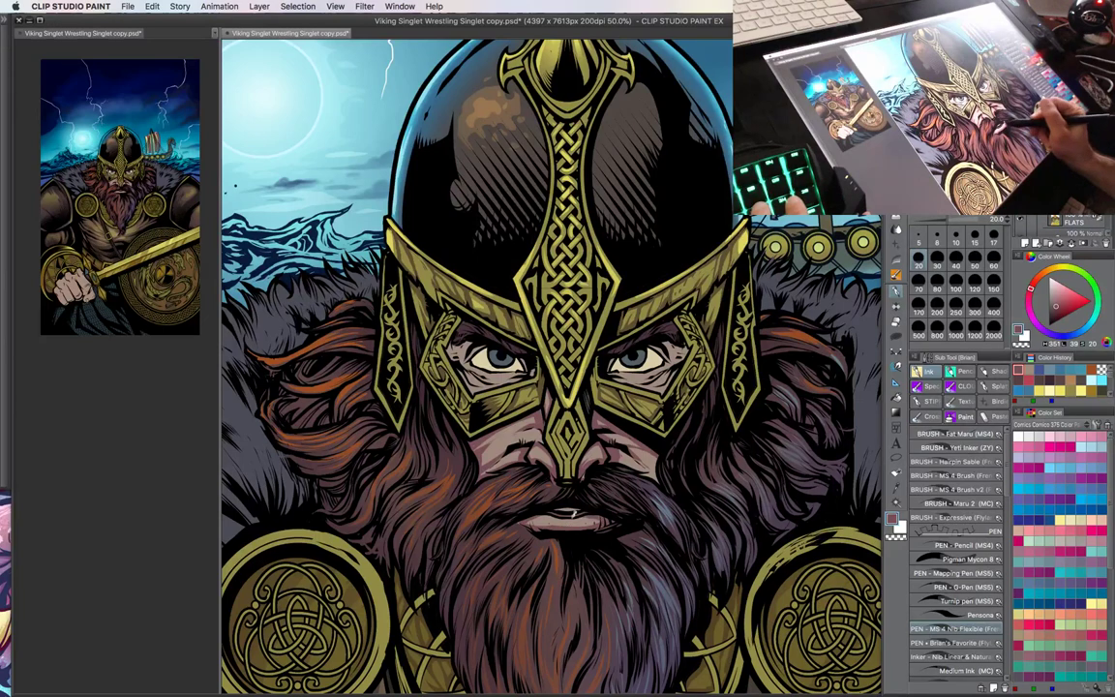
pyautogui.moveTo(618, 390); pyautogui.dragTo(615, 431)
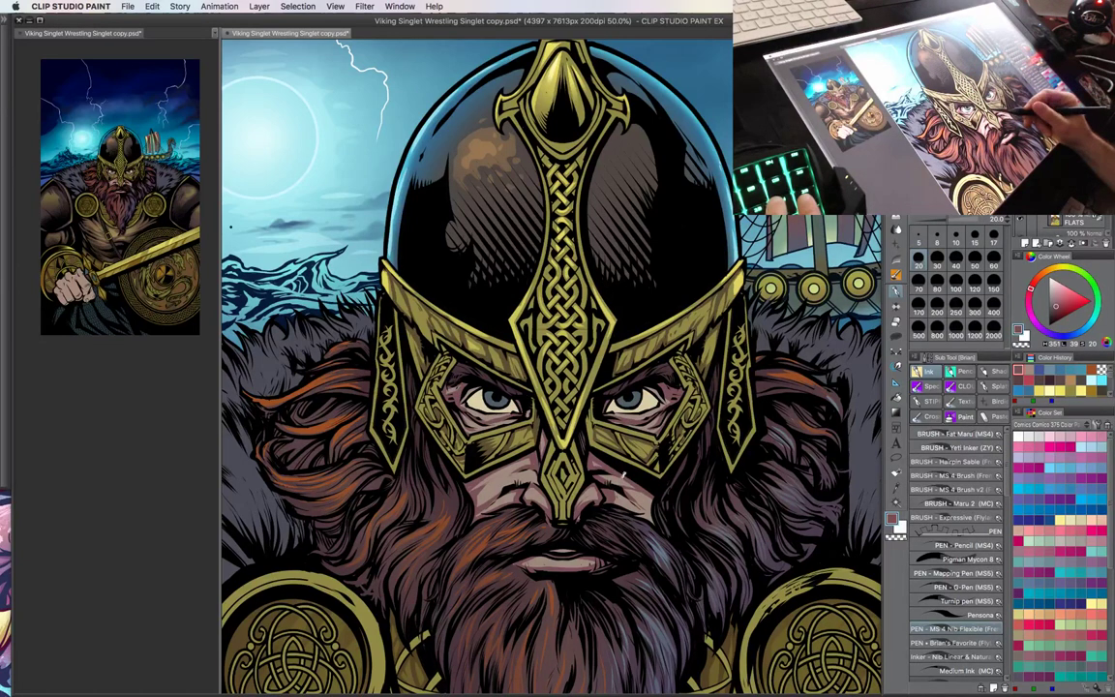
pyautogui.moveTo(623, 471); pyautogui.dragTo(636, 475)
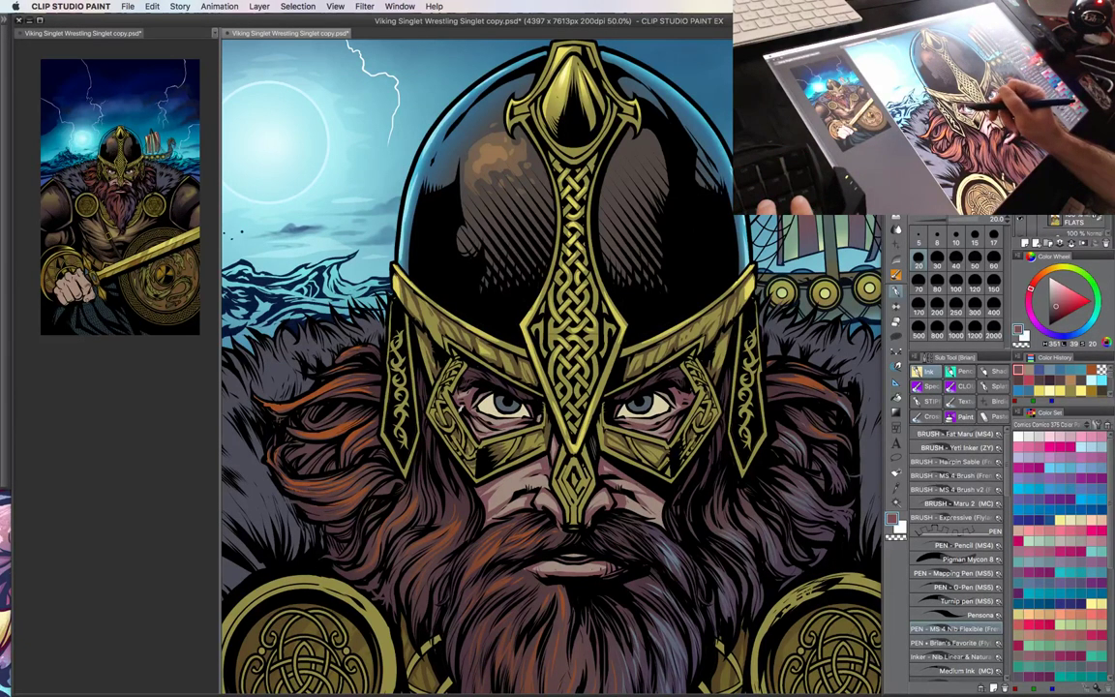
pyautogui.moveTo(694, 481); pyautogui.dragTo(638, 474)
pyautogui.press('super+minus')
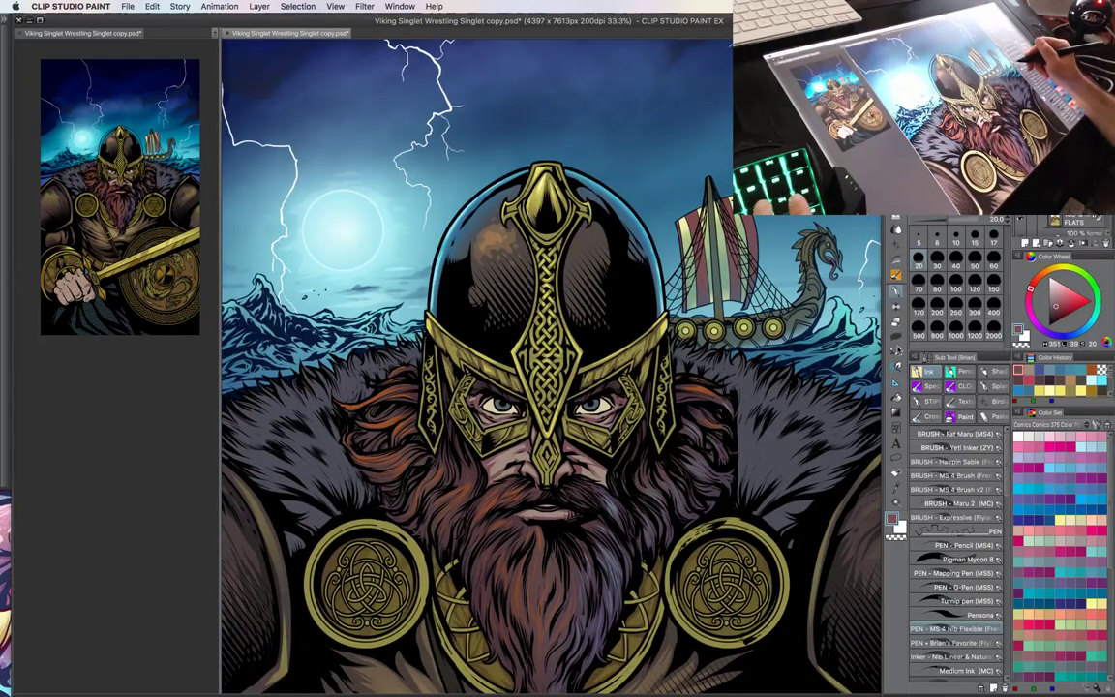
# - Switch to the SOFT - Airbrush brush, sample the light skin tone from the cheek, and reduce the brush size
pyautogui.press('b')
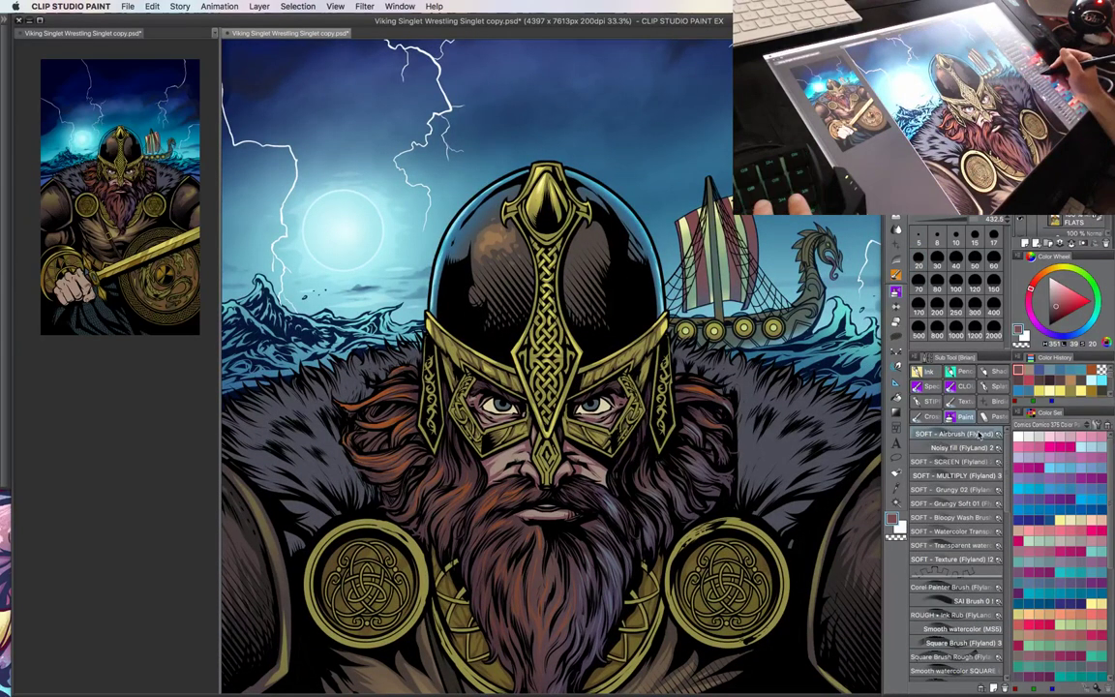
pyautogui.keyDown('alt'); pyautogui.click(592, 469); pyautogui.keyUp('alt')
pyautogui.press('[')
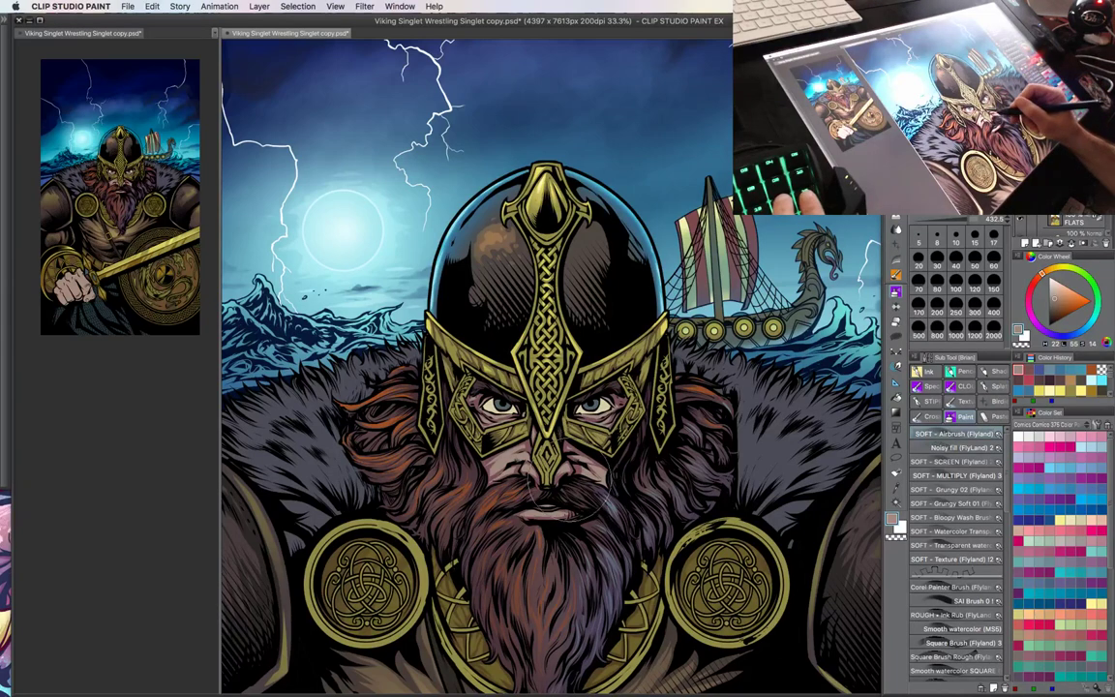
# - Lasso-select the highlight shapes on the nose and both cheeks beneath the helmet's eye guards
pyautogui.press('[')
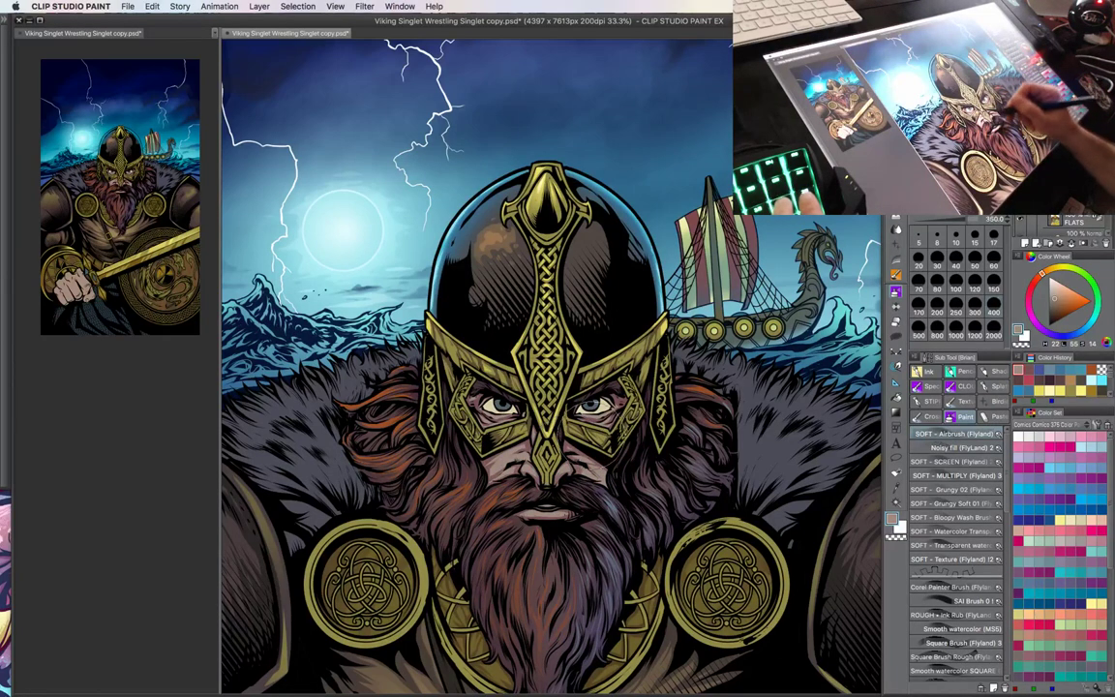
pyautogui.moveTo(597, 425)
pyautogui.mouseDown()
pyautogui.moveTo(588, 443)
pyautogui.moveTo(697, 440)
pyautogui.mouseUp()
pyautogui.press('super+plus')
pyautogui.press('m')
pyautogui.press('super+plus')
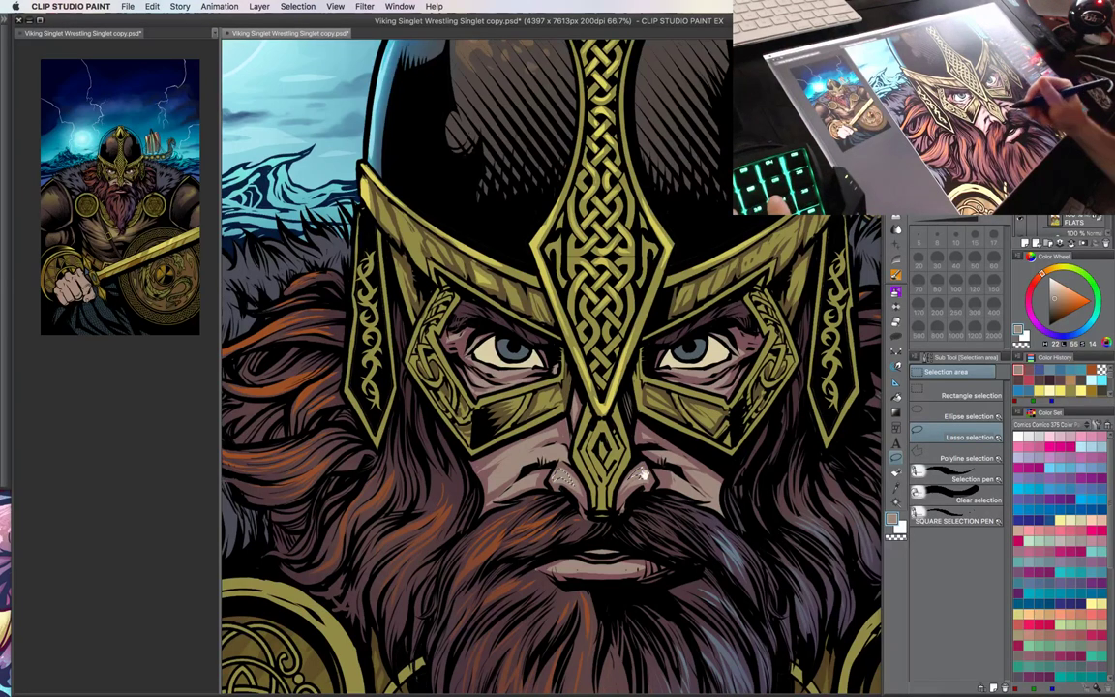
pyautogui.moveTo(640, 474); pyautogui.dragTo(656, 462)
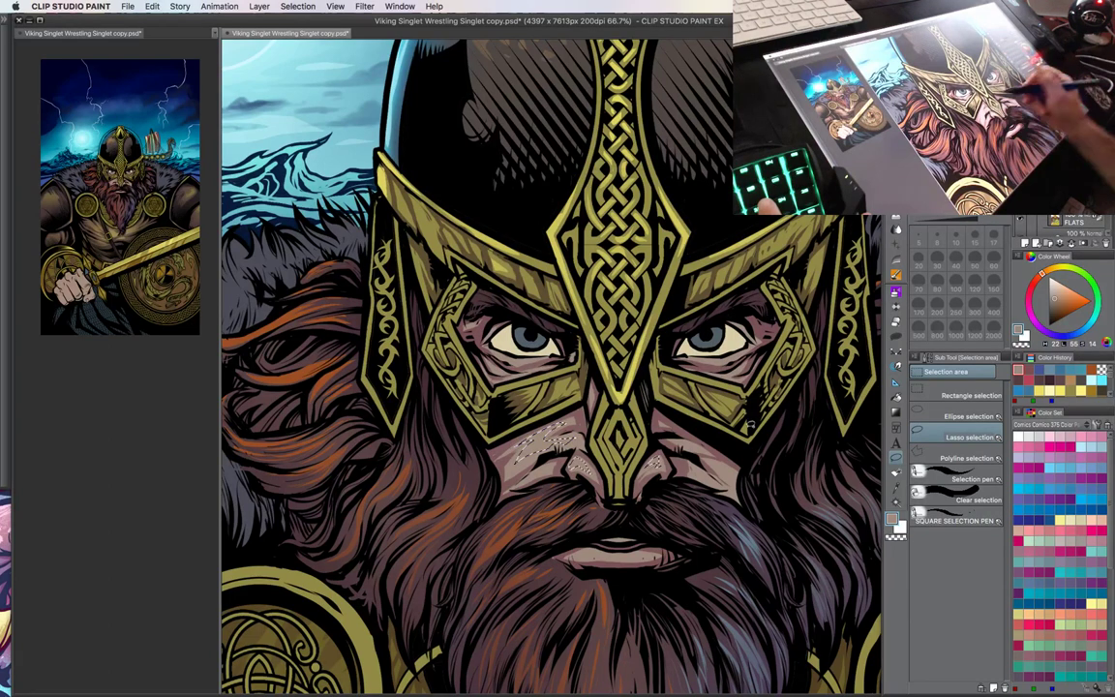
pyautogui.moveTo(493, 391); pyautogui.dragTo(426, 379)
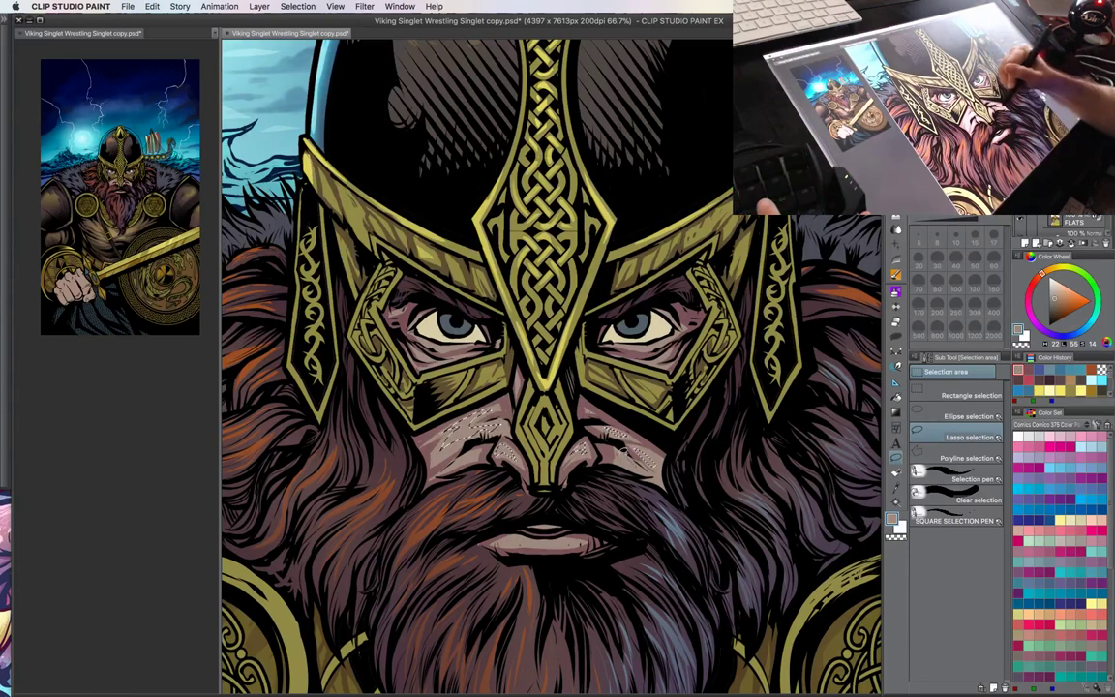
pyautogui.moveTo(569, 414); pyautogui.dragTo(601, 438)
# - Airbrush the selected nose and cheek highlights in light tan, hue 33, at brush size 300, and clear the selection
pyautogui.press('b')
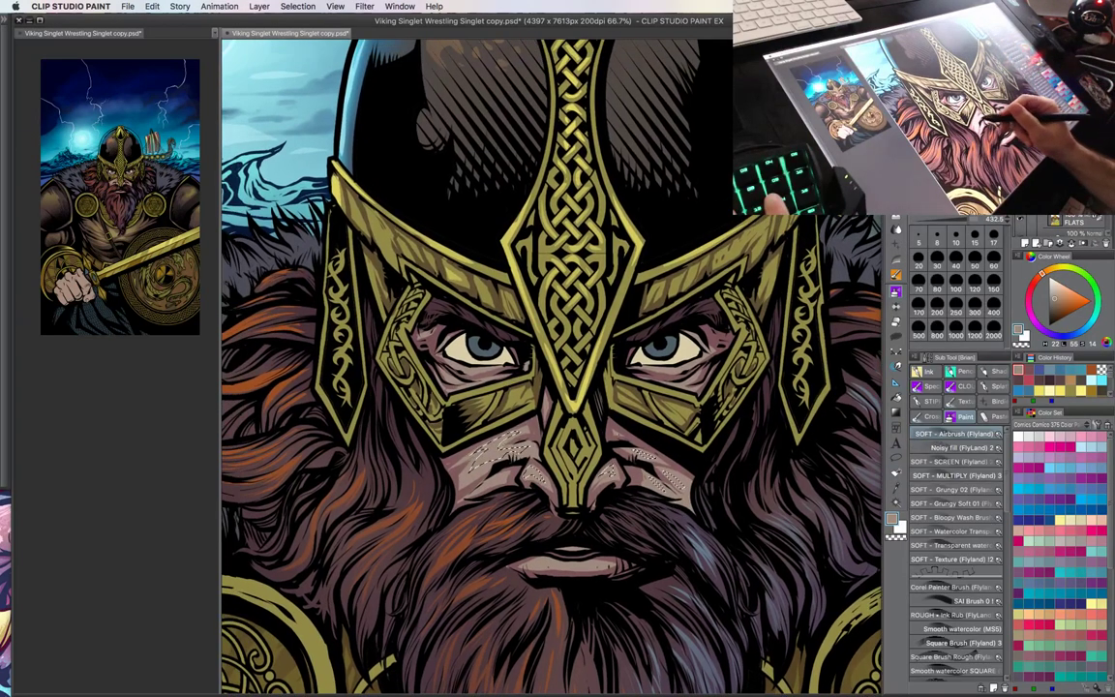
pyautogui.click(1061, 290)
pyautogui.click(1048, 272)
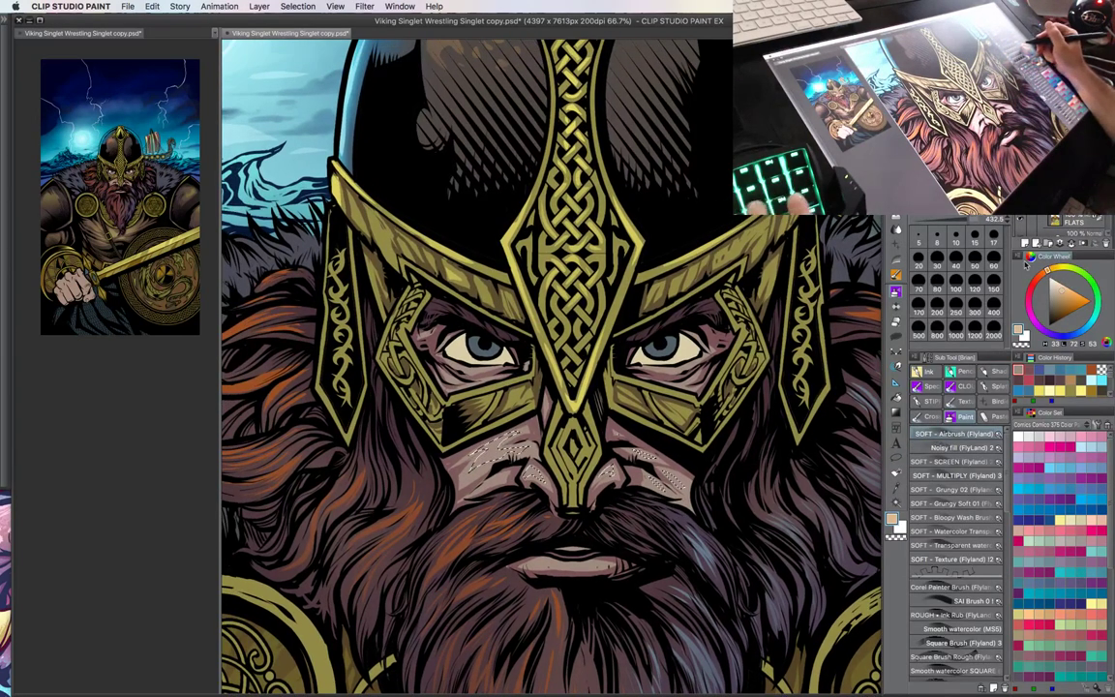
pyautogui.press('[')
pyautogui.press('[')
pyautogui.press('[')
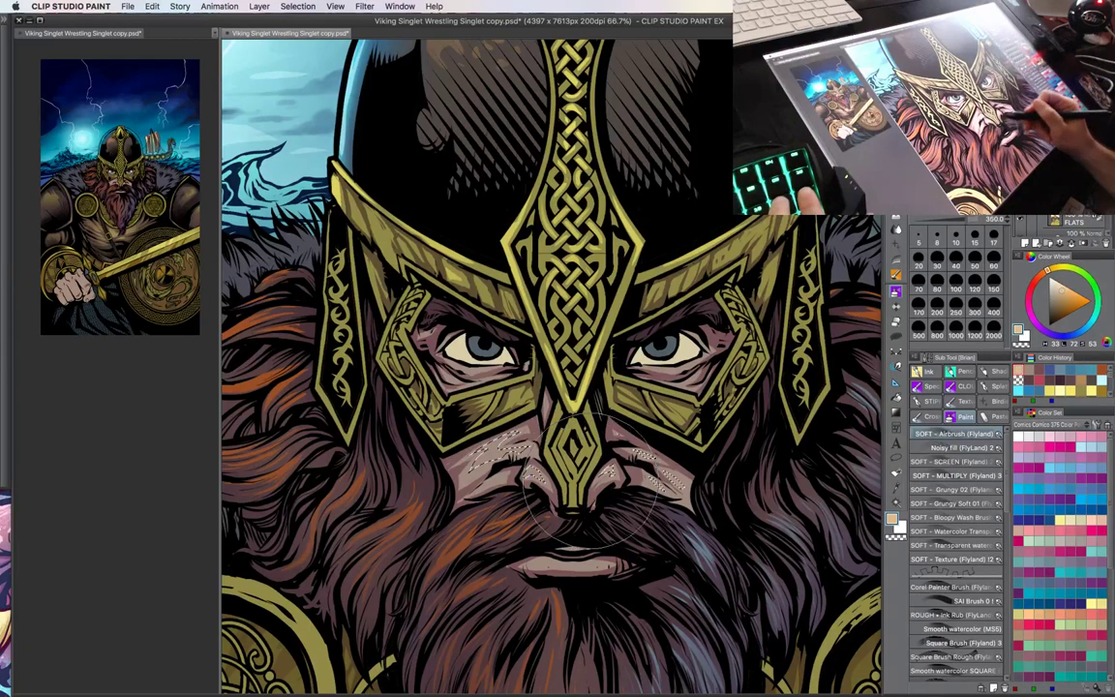
pyautogui.moveTo(530, 468)
pyautogui.mouseDown()
pyautogui.moveTo(458, 452)
pyautogui.moveTo(578, 473)
pyautogui.mouseUp()
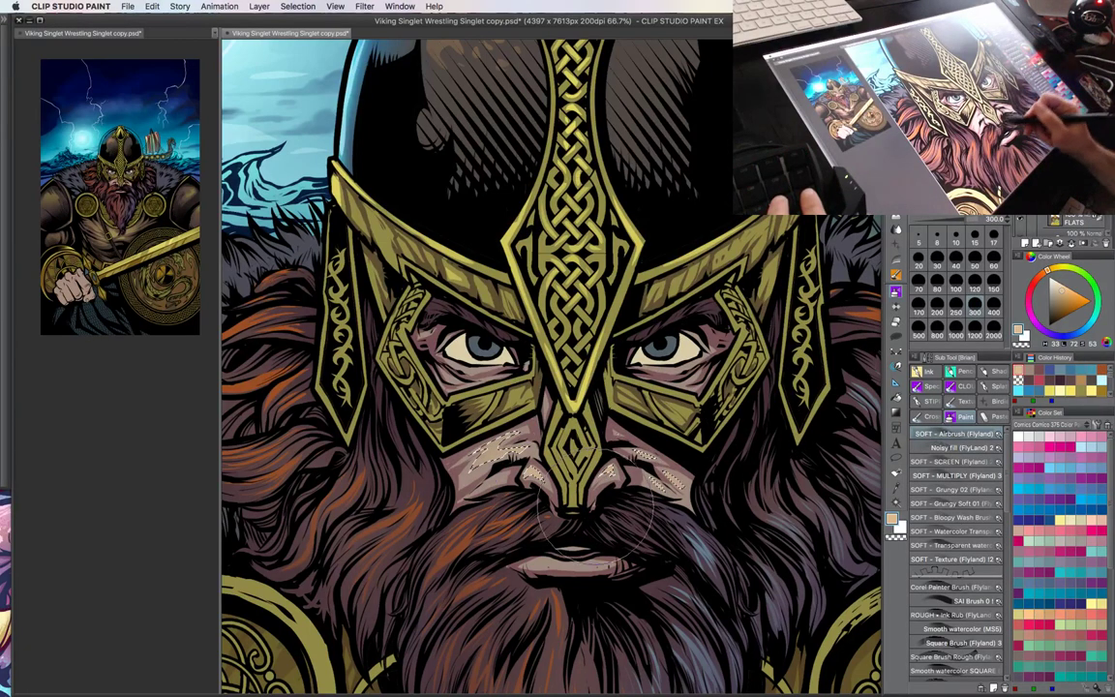
pyautogui.press('m')
pyautogui.hotkey('ctrl', 'd')
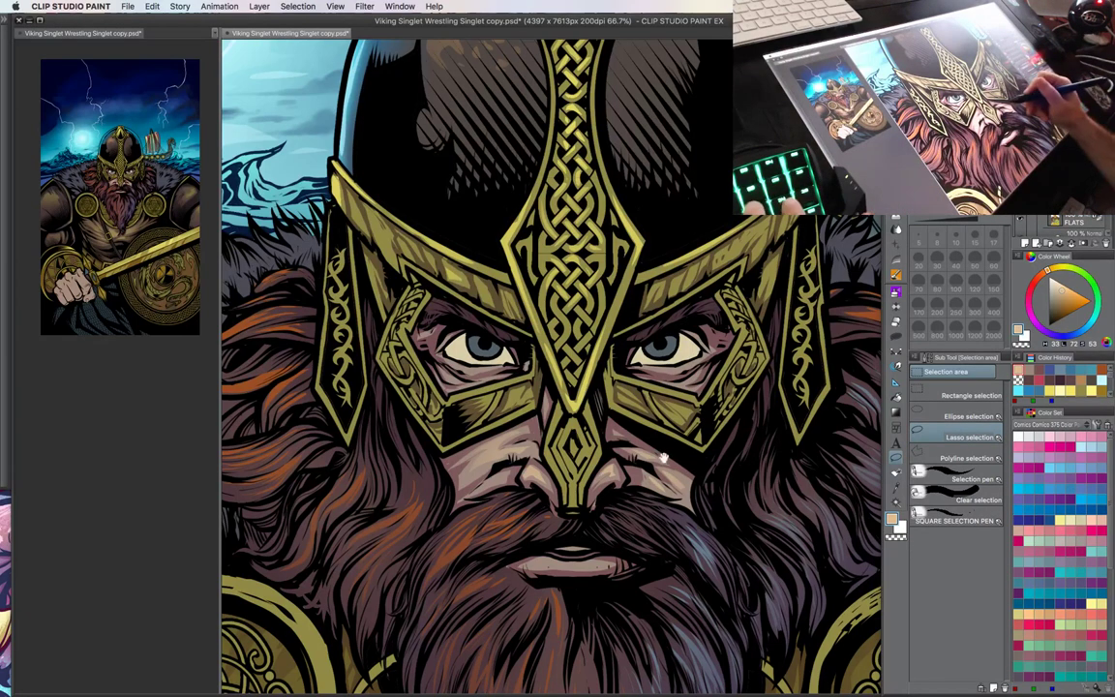
# - Lasso-select the highlight area of the lower lip and airbrush it with the same light tan
pyautogui.moveTo(667, 474); pyautogui.dragTo(677, 381)
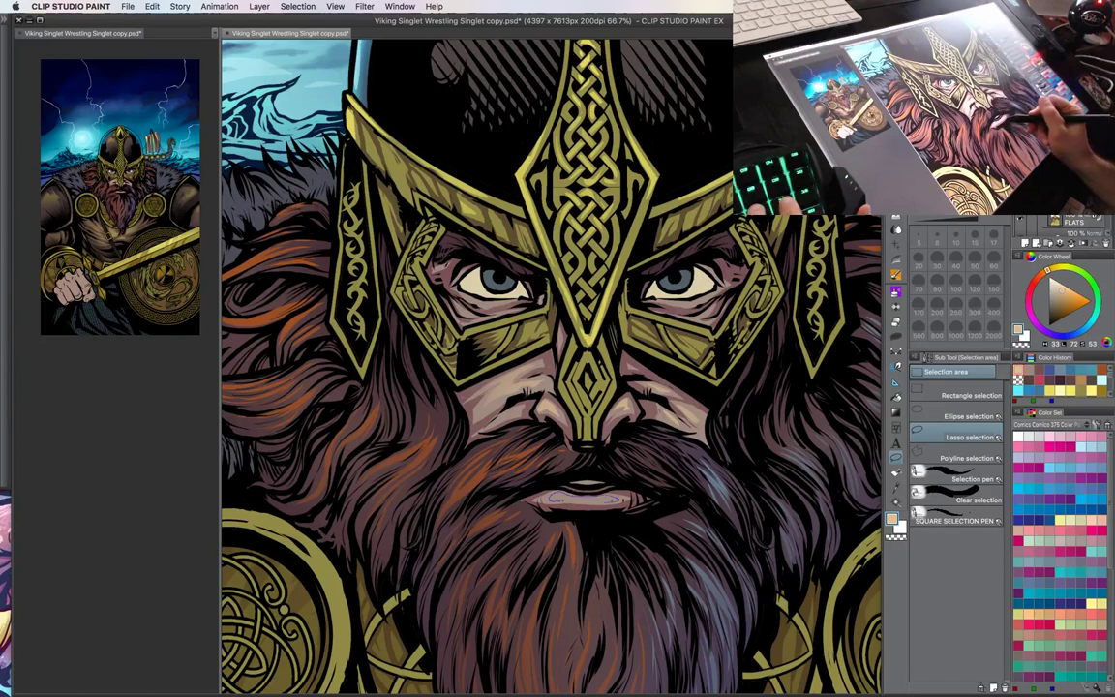
pyautogui.press('b')
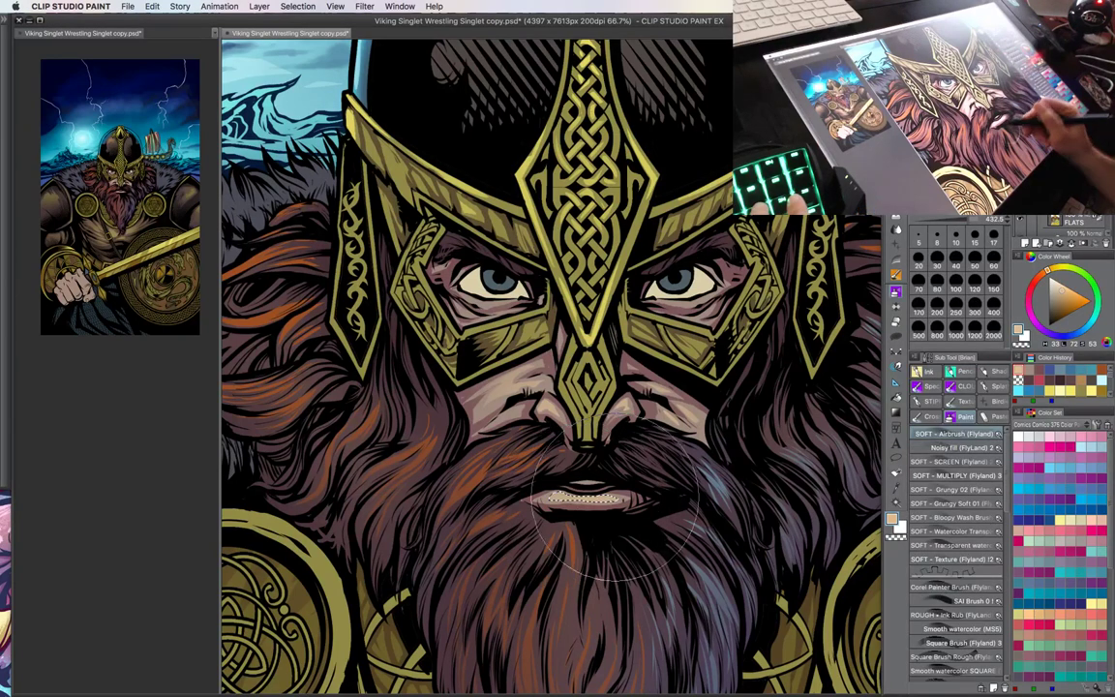
pyautogui.moveTo(667, 422)
pyautogui.mouseDown()
pyautogui.moveTo(659, 505)
pyautogui.moveTo(718, 433)
pyautogui.mouseUp()
# - Add small pale cream highlights, hue 45, within lassoed spots on the lower lip, and clear the selection
pyautogui.press('m')
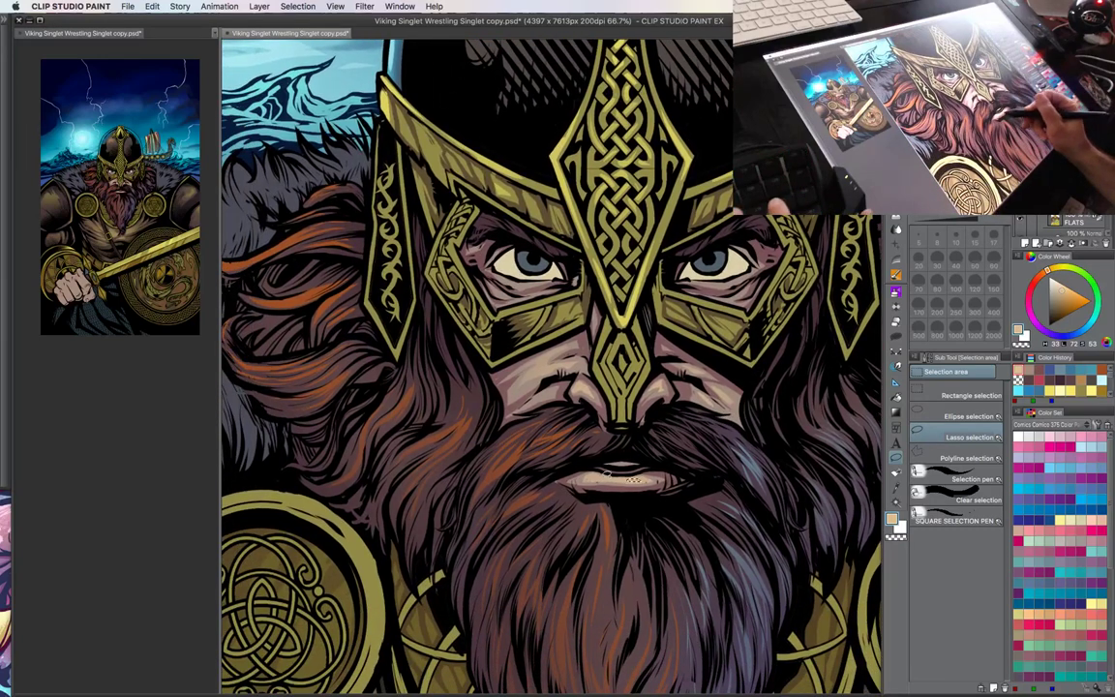
pyautogui.click(1054, 269)
pyautogui.click(1061, 284)
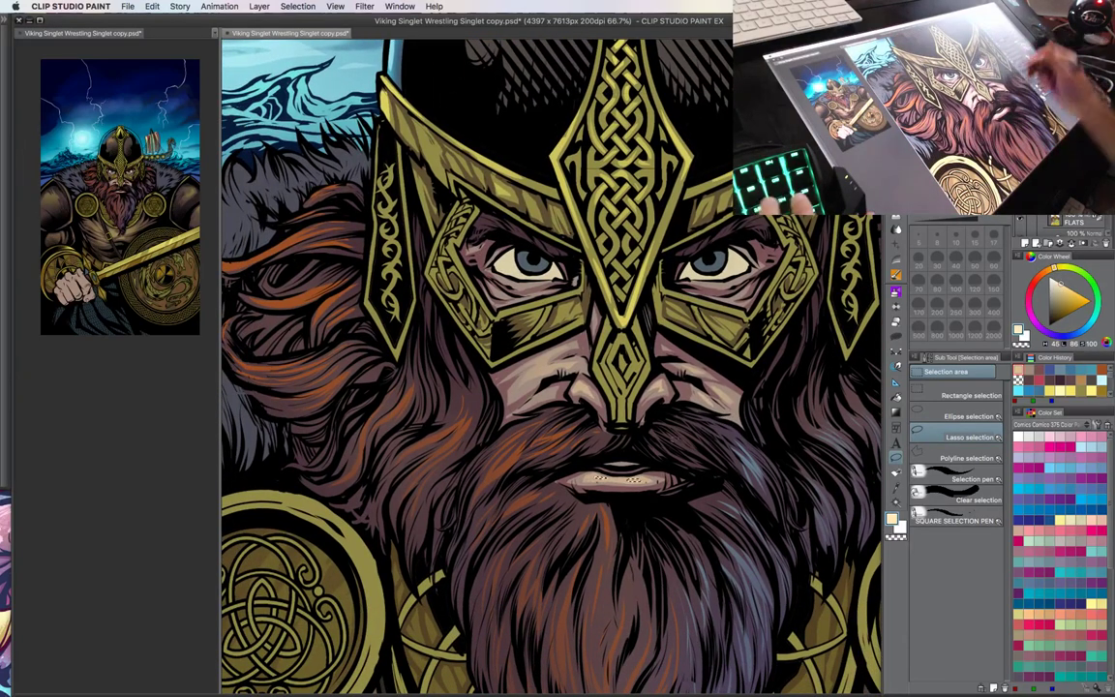
pyautogui.press('b')
pyautogui.moveTo(620, 483); pyautogui.dragTo(627, 480)
pyautogui.press('m')
pyautogui.press('super+d')
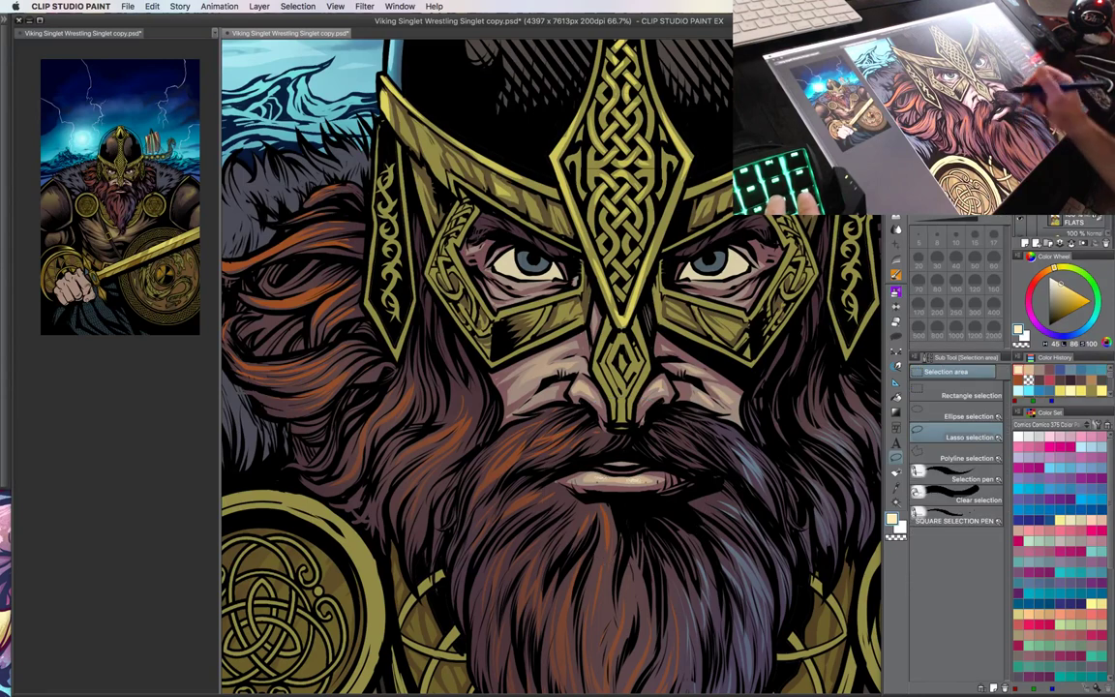
# - Lasso smaller highlight shapes on the cheeks and beneath the eyes and airbrush them pale cream
pyautogui.moveTo(673, 435); pyautogui.dragTo(670, 495)
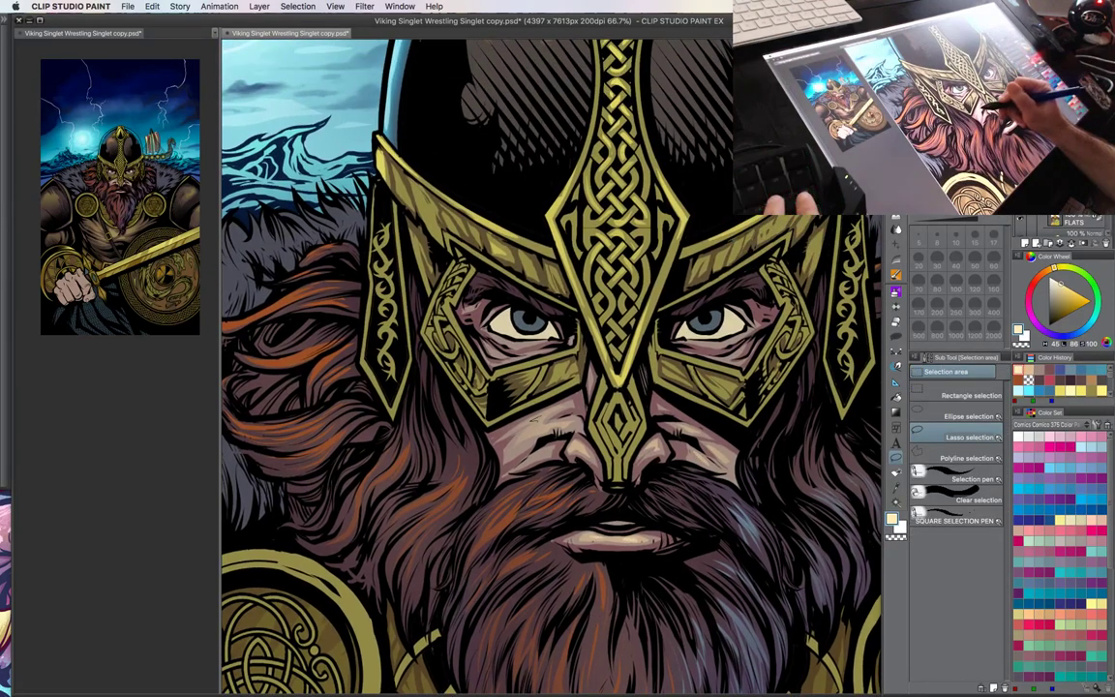
pyautogui.press('b')
pyautogui.press('m')
pyautogui.moveTo(721, 457)
pyautogui.mouseDown()
pyautogui.moveTo(701, 513)
pyautogui.moveTo(702, 489)
pyautogui.mouseUp()
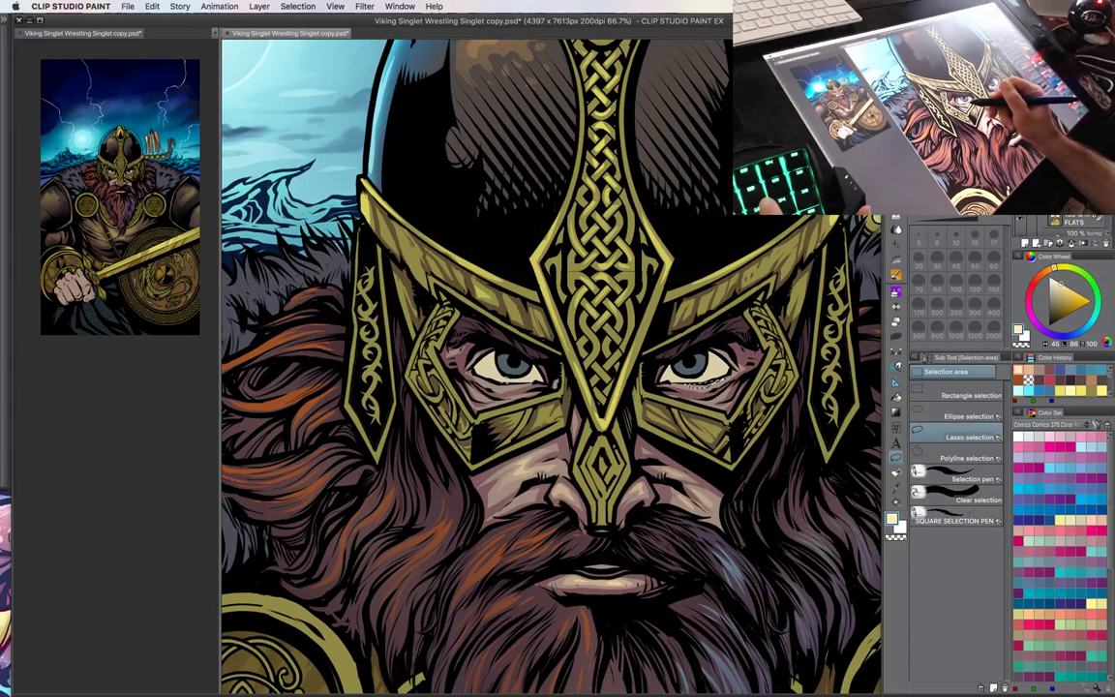
pyautogui.press('b')
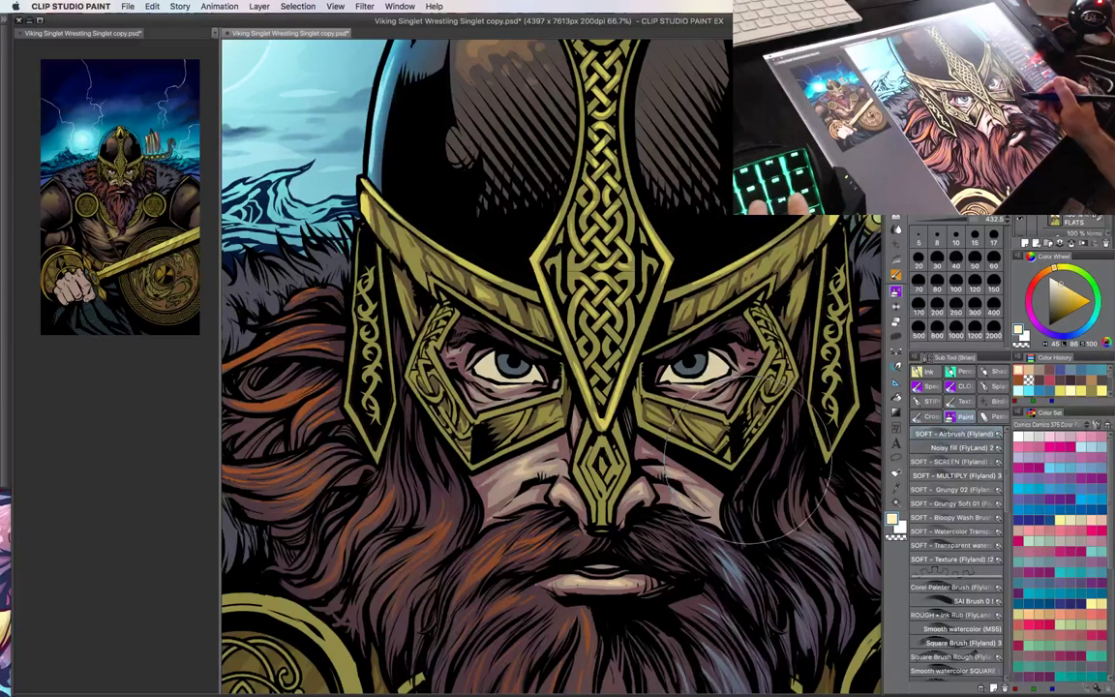
# - Lasso the skin around the outer corners of both eyes, airbrush it muted magenta, hue 326, and clear the selection
pyautogui.press('super+minus')
pyautogui.moveTo(741, 459); pyautogui.dragTo(582, 426)
pyautogui.hotkey('ctrl', '+')
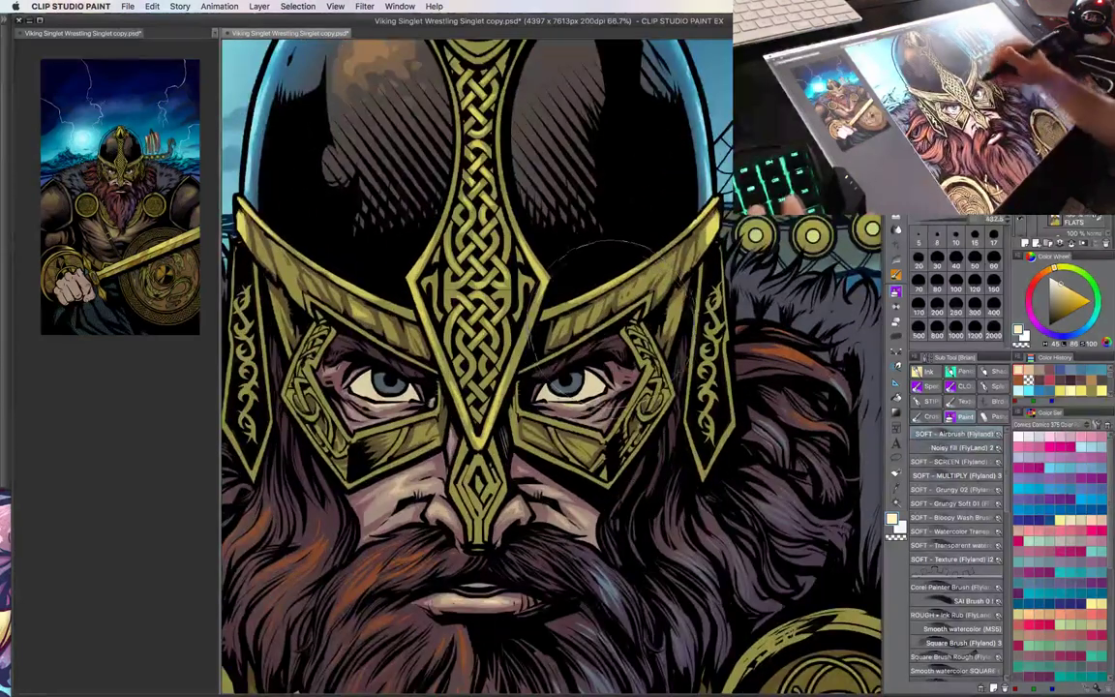
pyautogui.press('m')
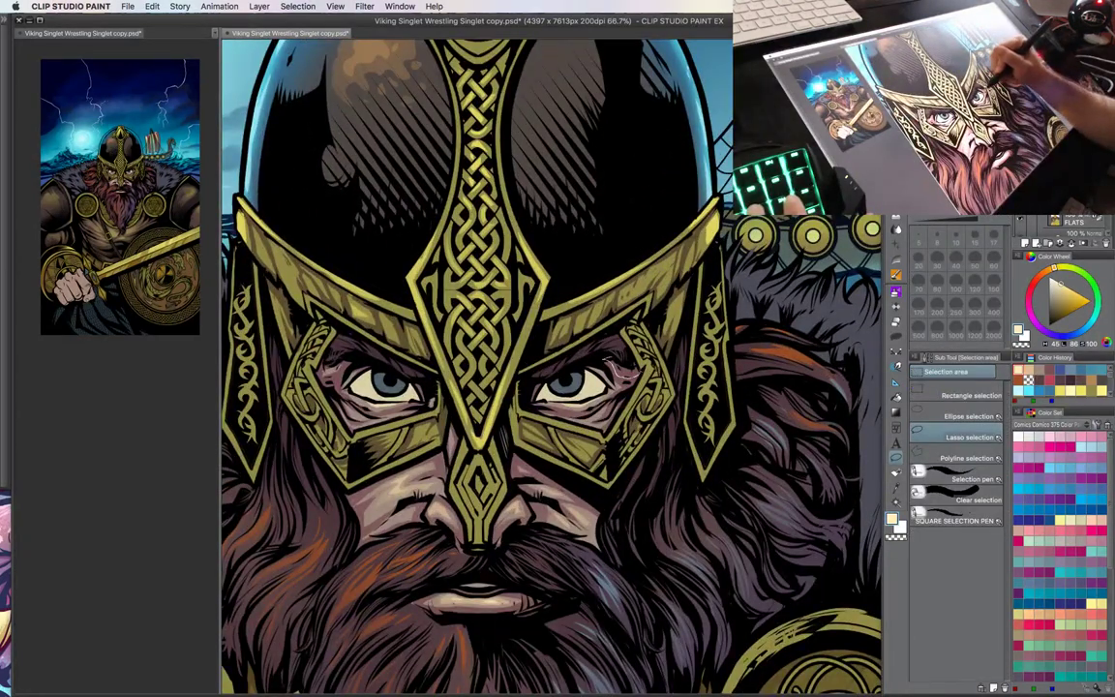
pyautogui.moveTo(632, 375); pyautogui.dragTo(627, 364)
pyautogui.moveTo(578, 431); pyautogui.dragTo(634, 427)
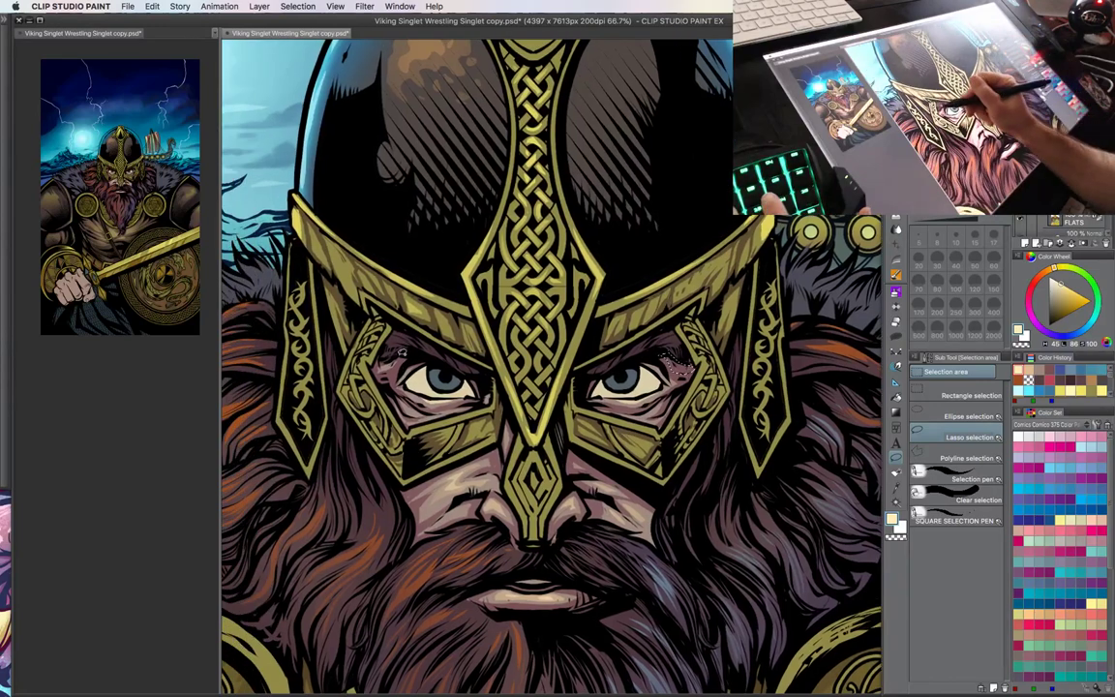
pyautogui.press('b')
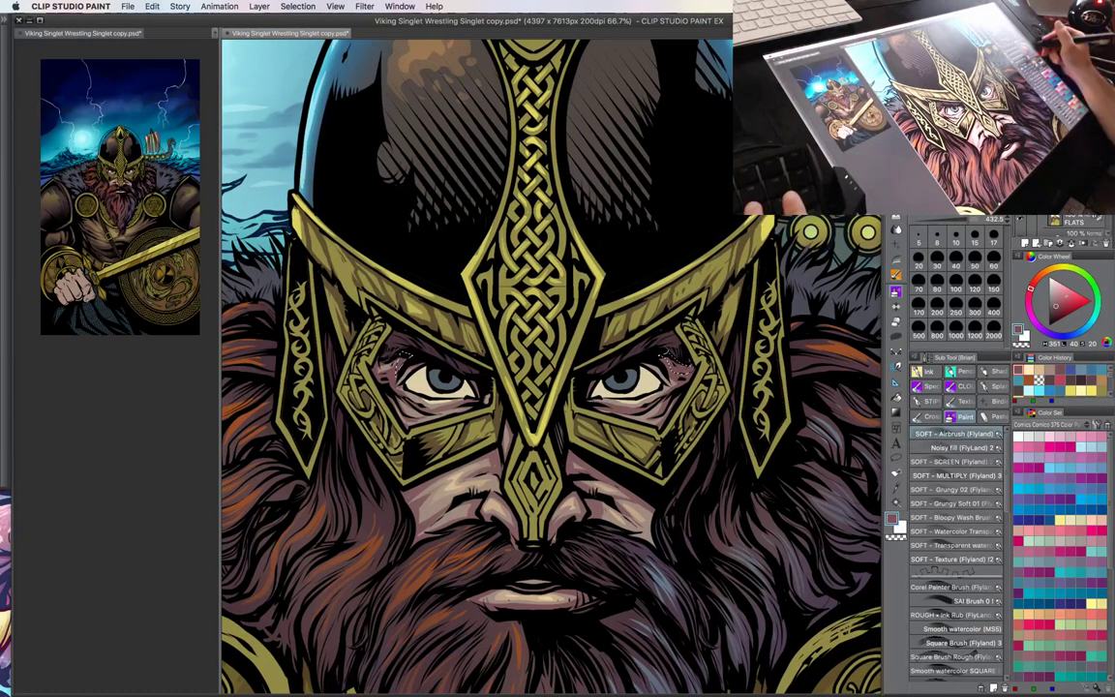
pyautogui.click(1060, 308)
pyautogui.moveTo(1030, 291); pyautogui.dragTo(1028, 303)
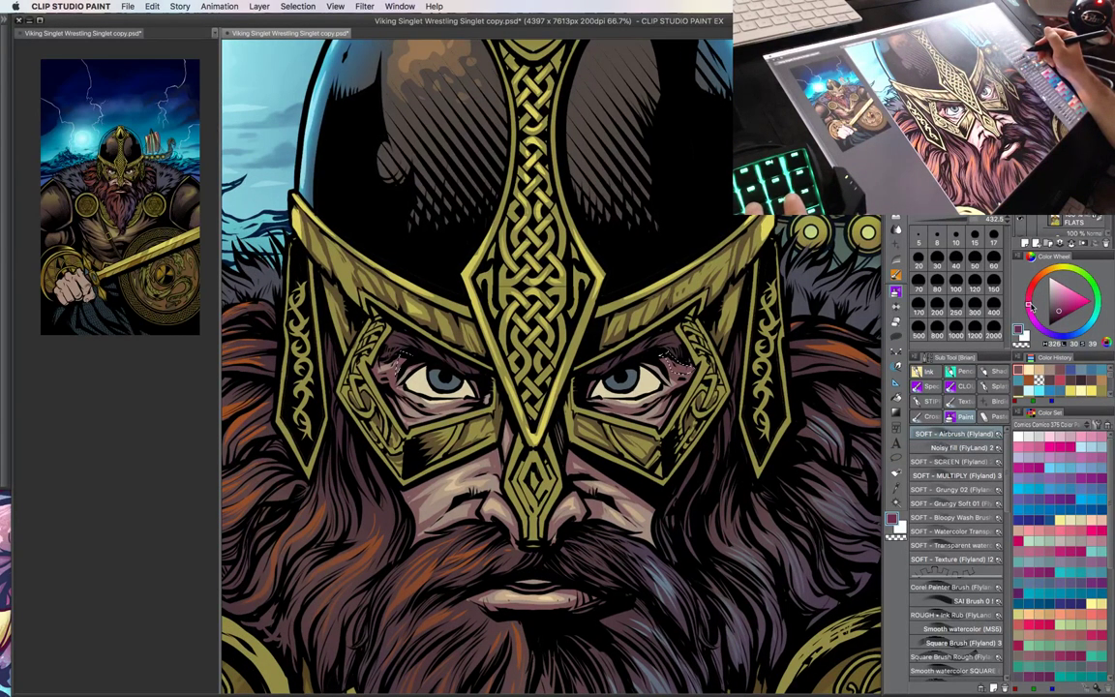
pyautogui.moveTo(669, 355); pyautogui.dragTo(672, 373)
pyautogui.press('super+d')
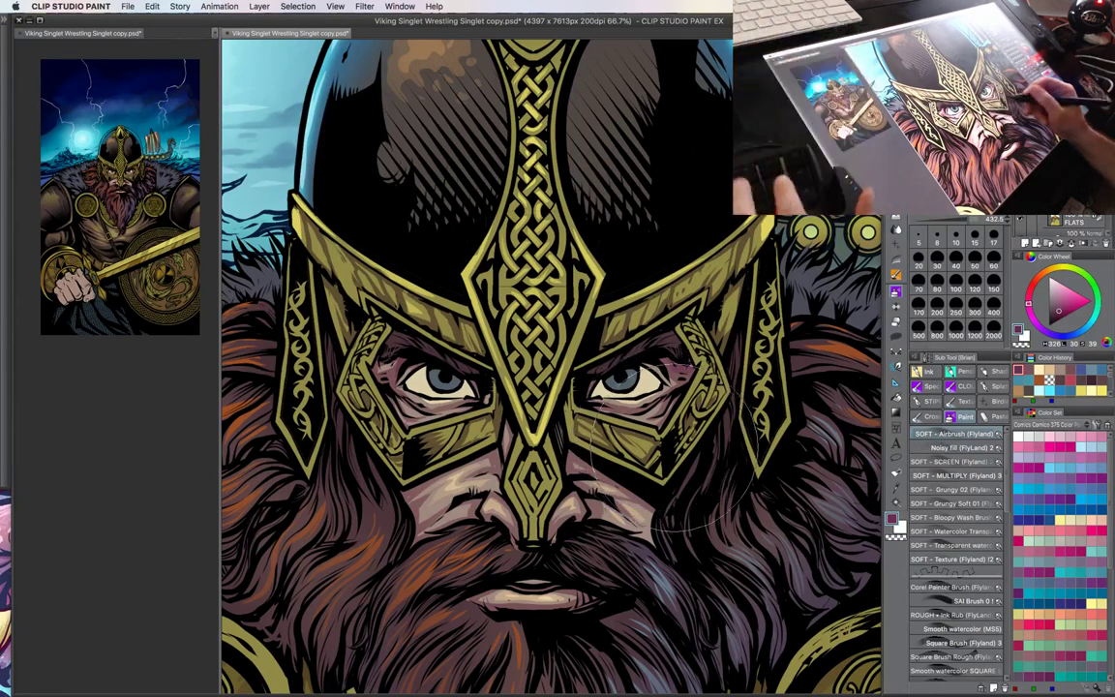
# - Select the irises of both eyes by colour area with the reference-layer Auto select tool
pyautogui.press('super+minus')
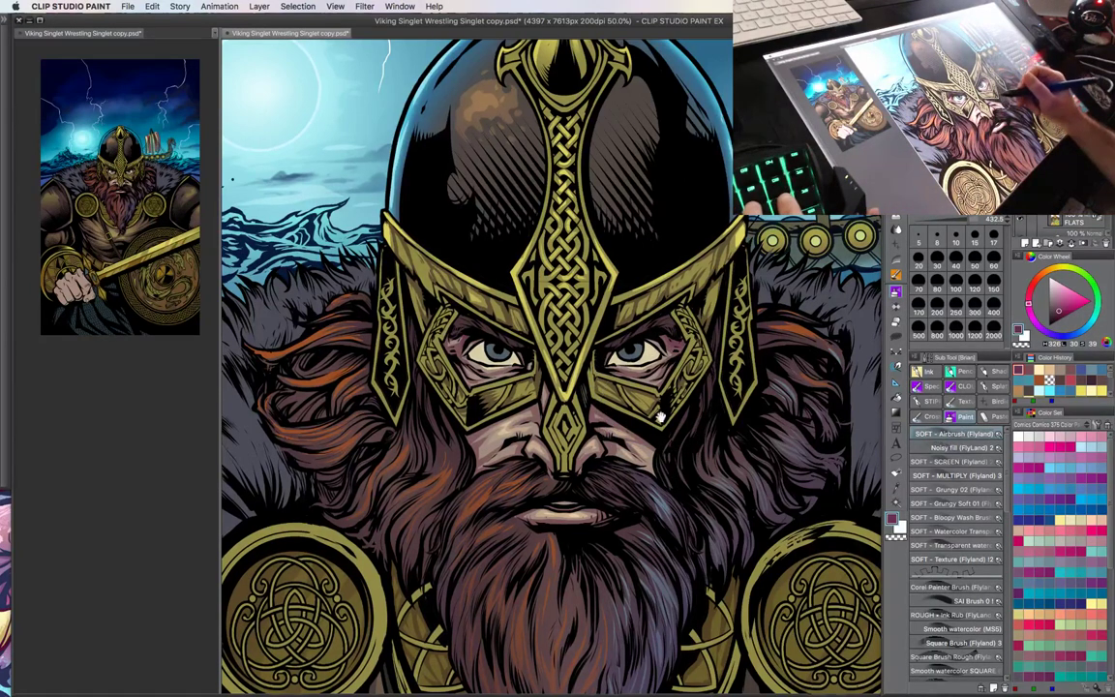
pyautogui.moveTo(658, 414); pyautogui.dragTo(672, 406)
pyautogui.press('m')
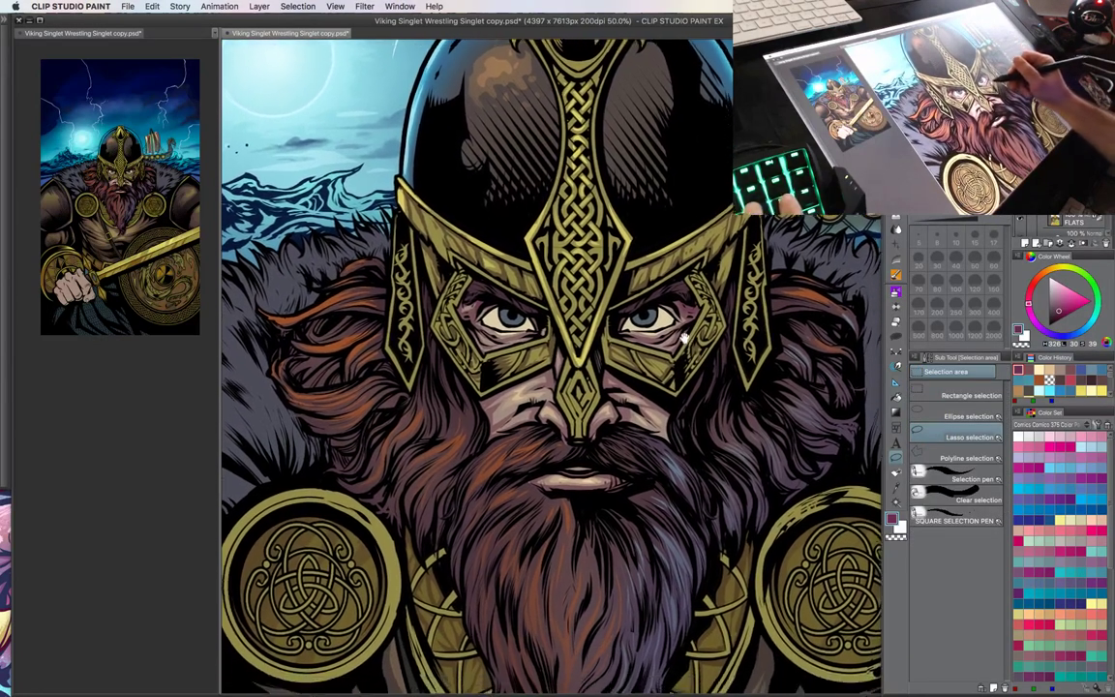
pyautogui.moveTo(684, 338); pyautogui.dragTo(681, 413)
pyautogui.press('super+plus')
pyautogui.press('w')
pyautogui.click(677, 391)
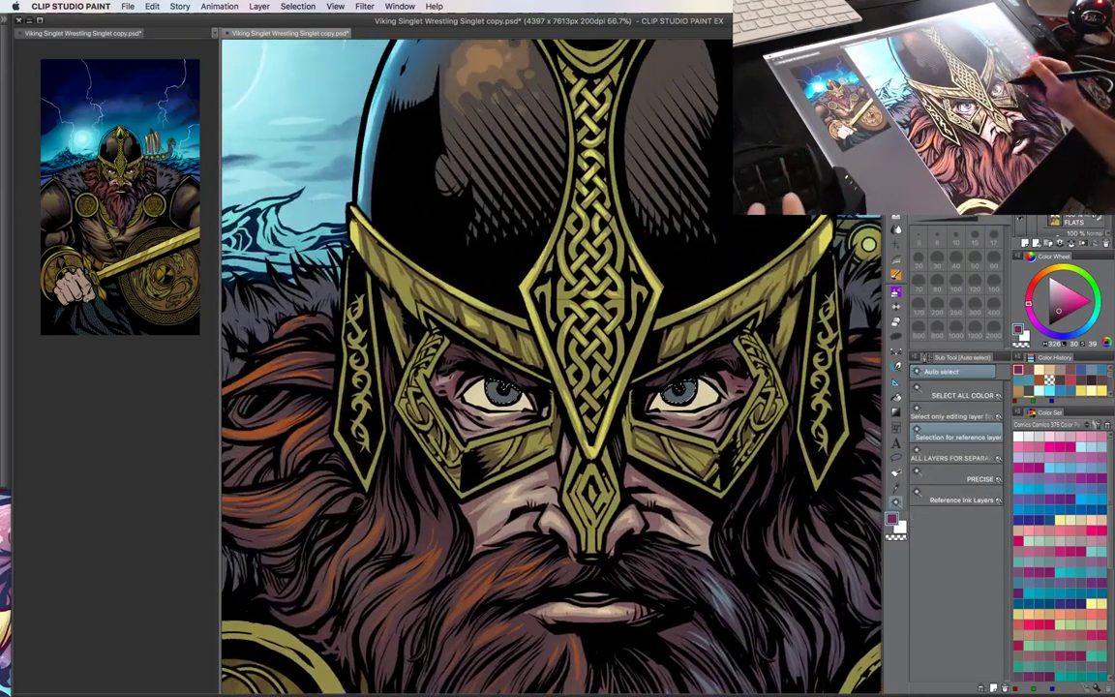
# - Airbrush a light teal glow, hue 183, into both selected irises, reducing the brush size to 40, and clear the selection
pyautogui.press('b')
pyautogui.click(1091, 320)
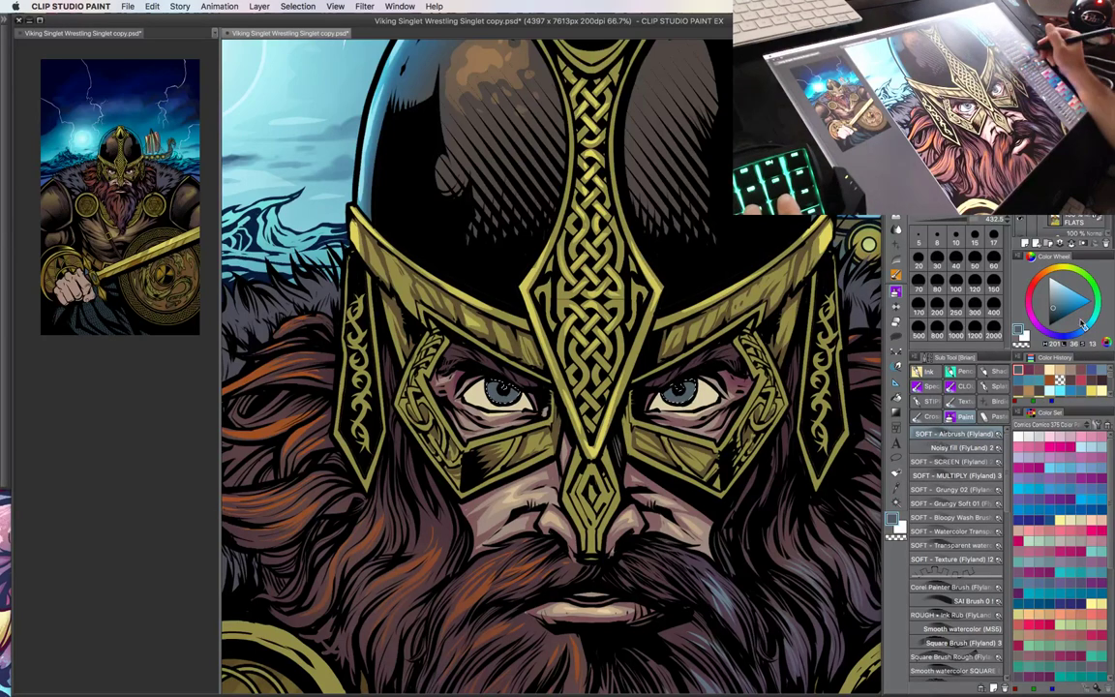
pyautogui.scroll(2, 449, 382)
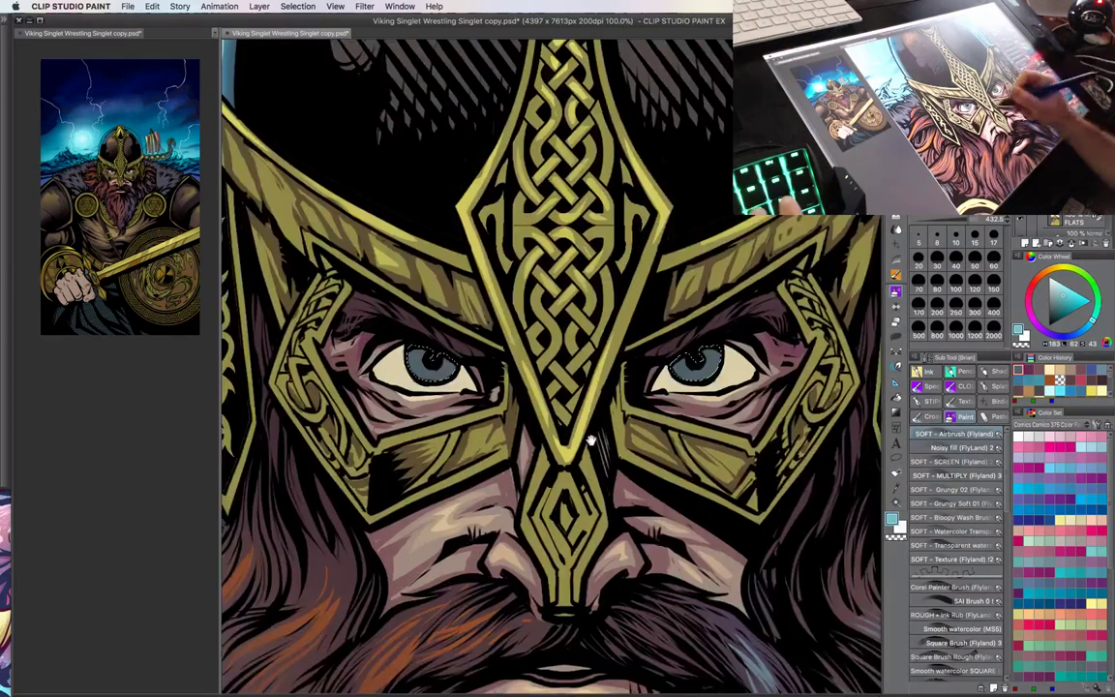
pyautogui.press('[')
pyautogui.press('[')
pyautogui.press('[')
pyautogui.press('[')
pyautogui.press('[')
pyautogui.press('[')
pyautogui.press('[')
pyautogui.press('[')
pyautogui.press('[')
pyautogui.press('[')
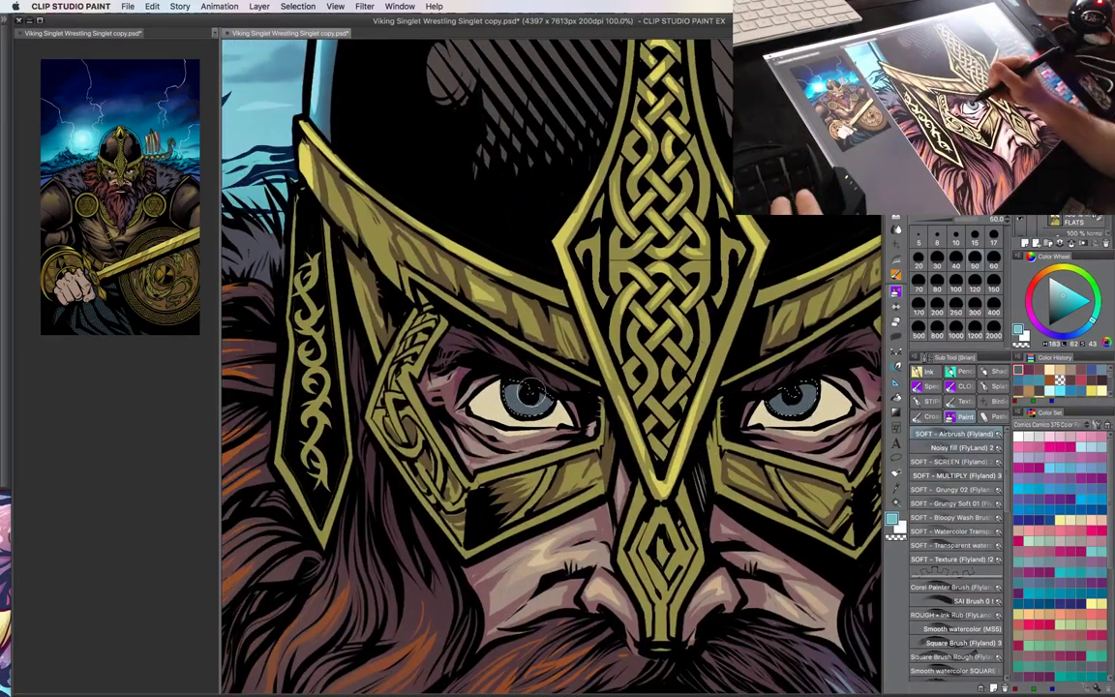
pyautogui.press('[')
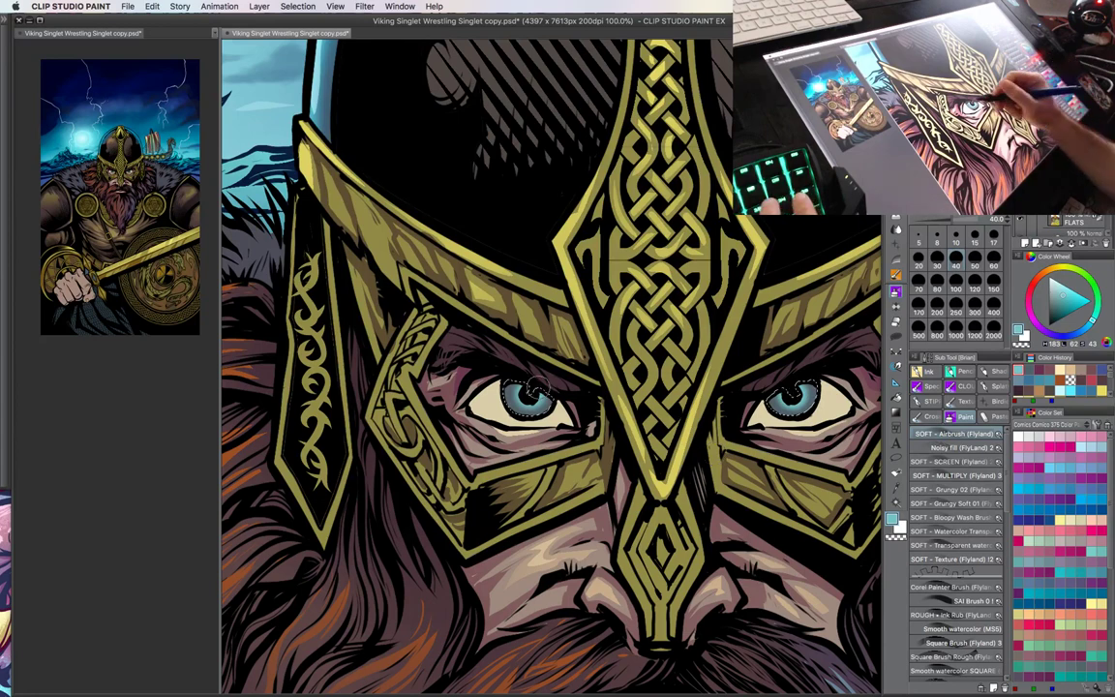
pyautogui.press('m')
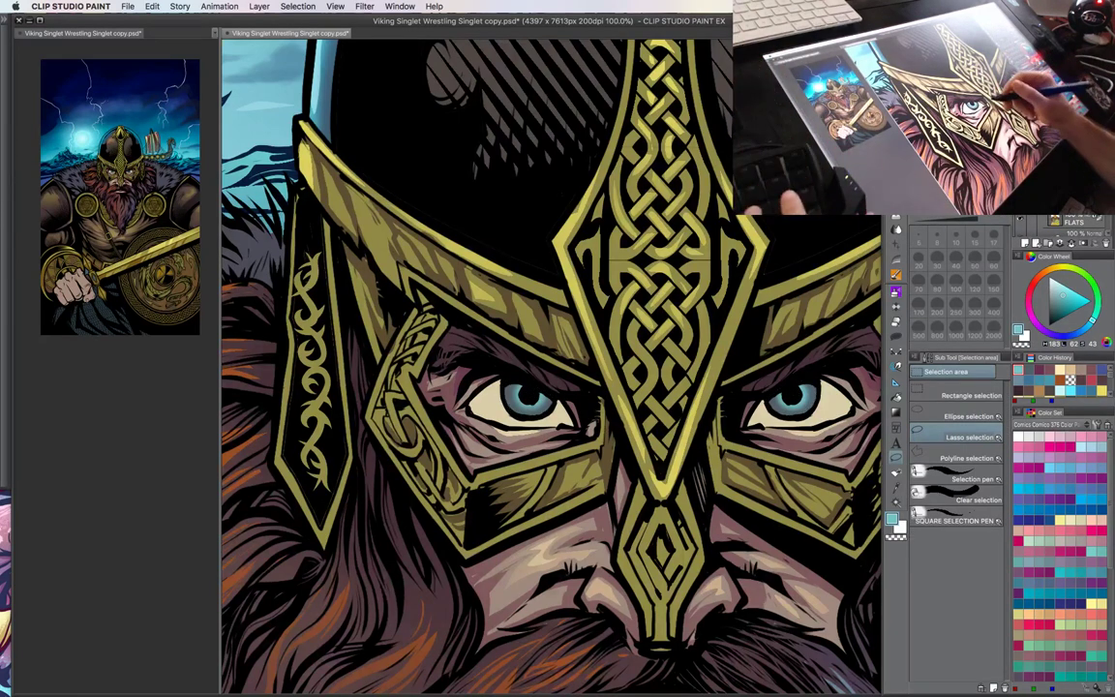
# - Add small pale cyan highlights to the irises of both eyes with the Lasso fill tool
pyautogui.press('super+plus')
pyautogui.press('u')
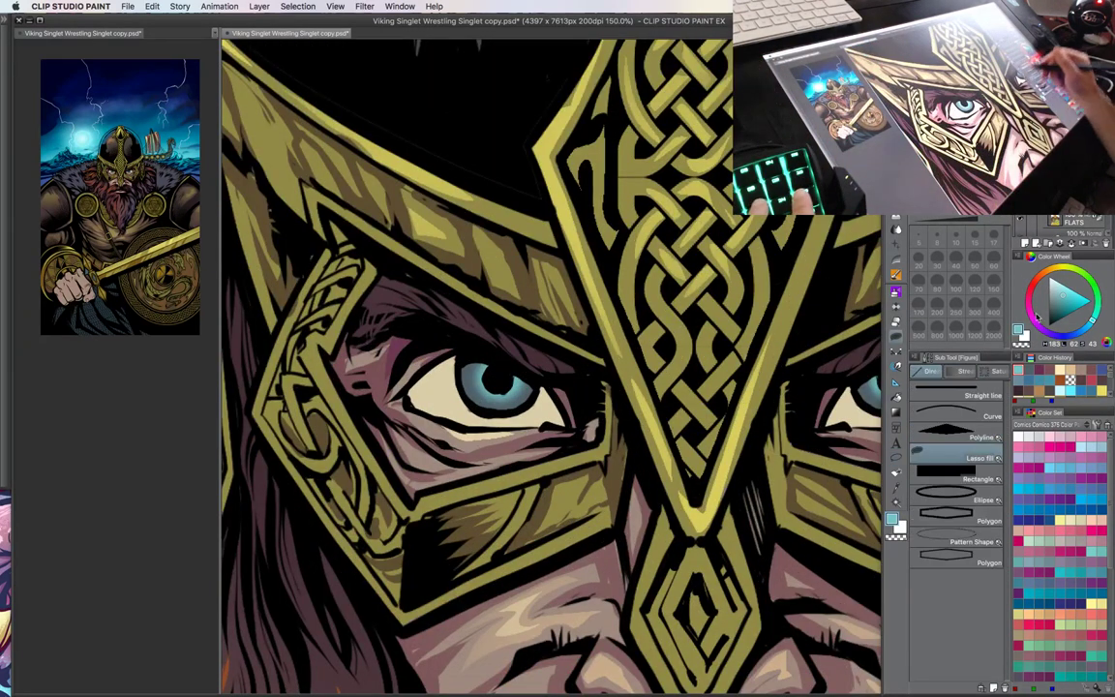
pyautogui.click(1062, 285)
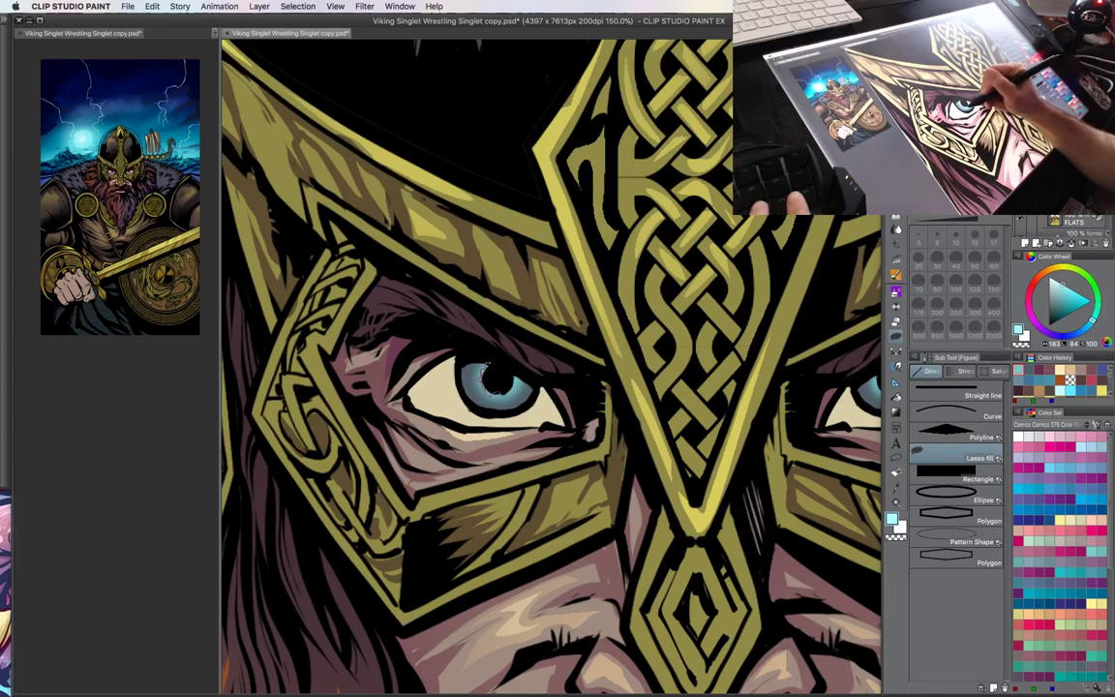
pyautogui.moveTo(520, 380); pyautogui.dragTo(516, 365)
pyautogui.moveTo(746, 478); pyautogui.dragTo(653, 486)
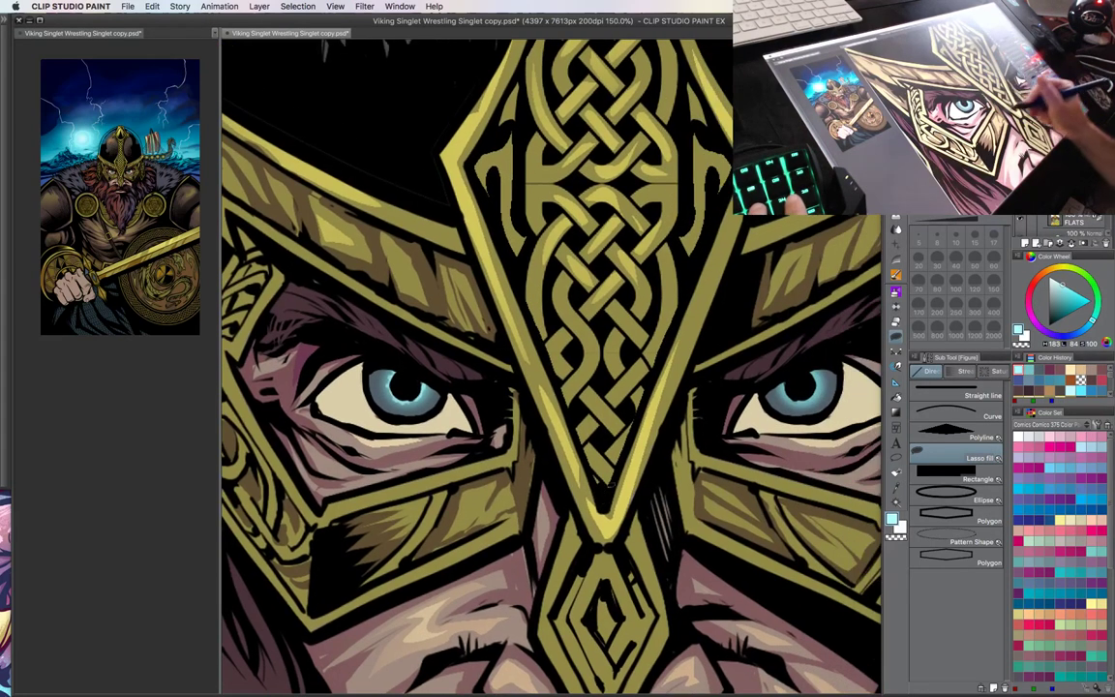
pyautogui.moveTo(789, 372); pyautogui.dragTo(785, 375)
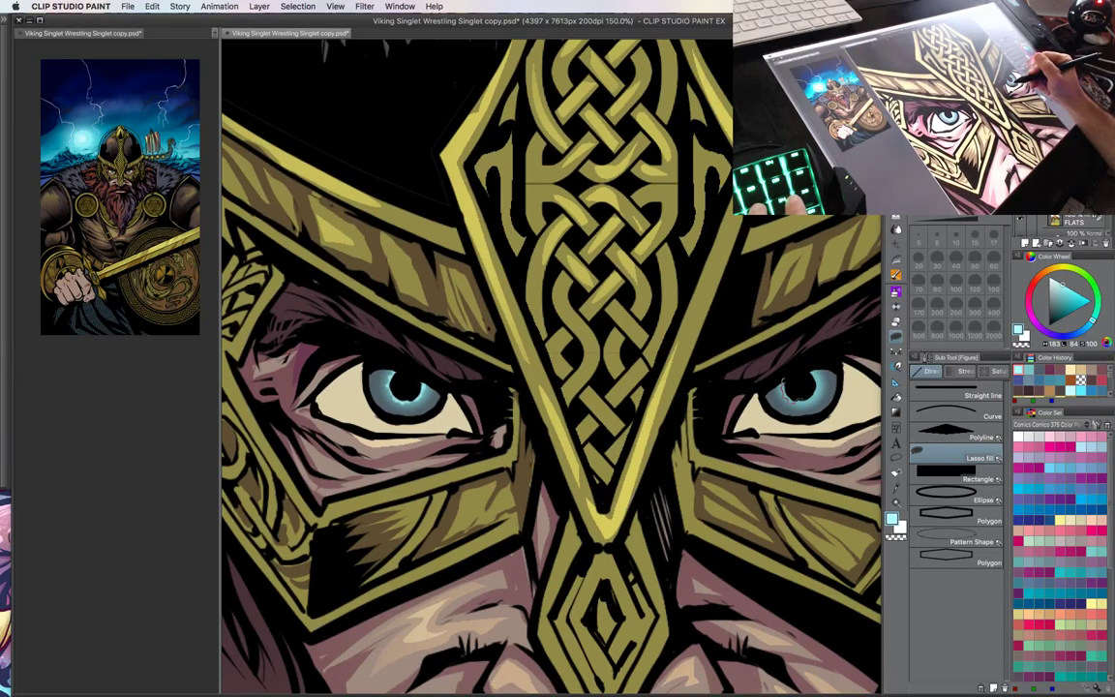
# - Place very light cyan glints, hue 183, over the irises and pupils of both eyes with the Lasso fill tool
pyautogui.moveTo(814, 364); pyautogui.dragTo(792, 373)
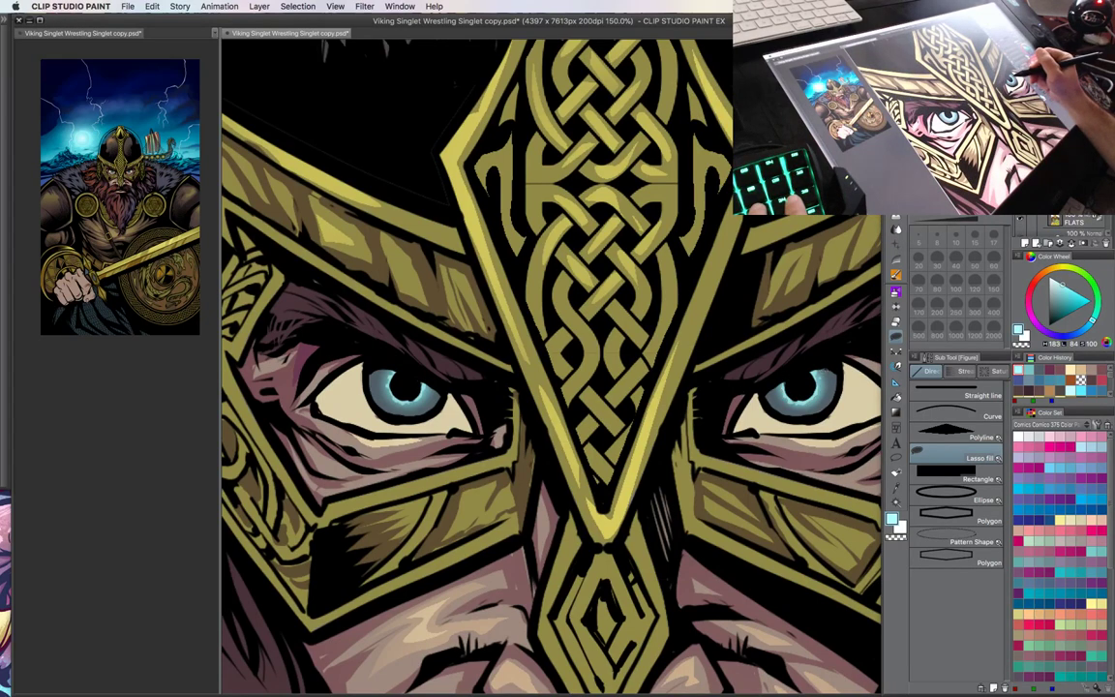
pyautogui.press('super+minus')
pyautogui.moveTo(759, 489)
pyautogui.mouseDown()
pyautogui.moveTo(719, 415)
pyautogui.moveTo(672, 412)
pyautogui.mouseUp()
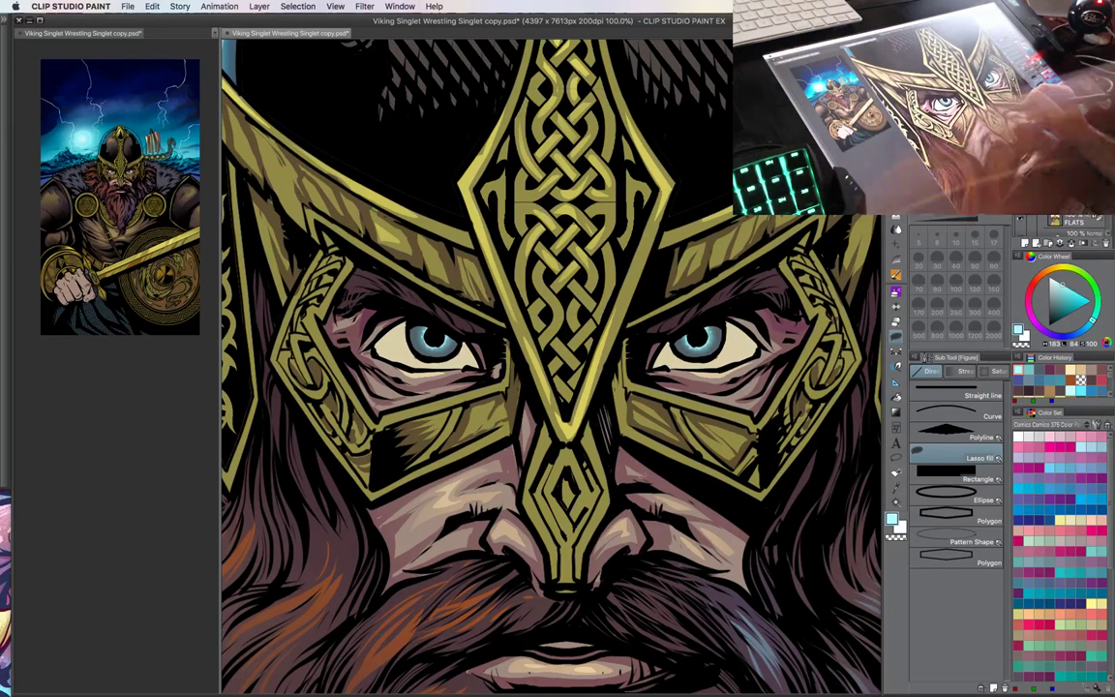
pyautogui.press('super+minus')
pyautogui.moveTo(683, 427); pyautogui.dragTo(647, 469)
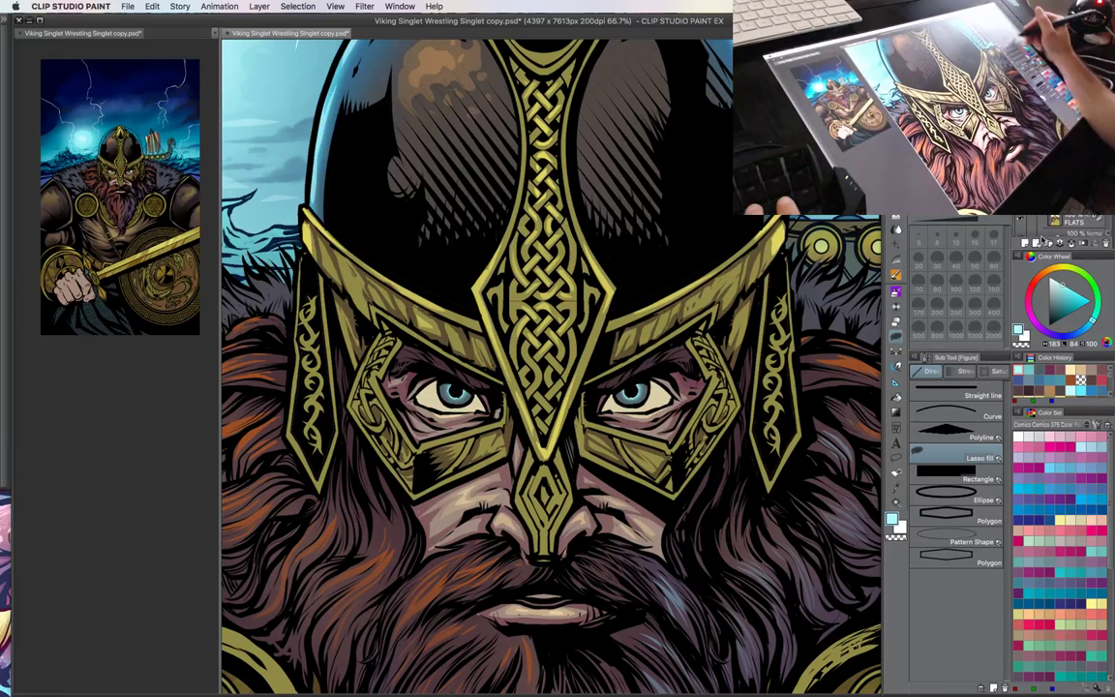
pyautogui.press('super+plus')
pyautogui.moveTo(695, 453); pyautogui.dragTo(648, 472)
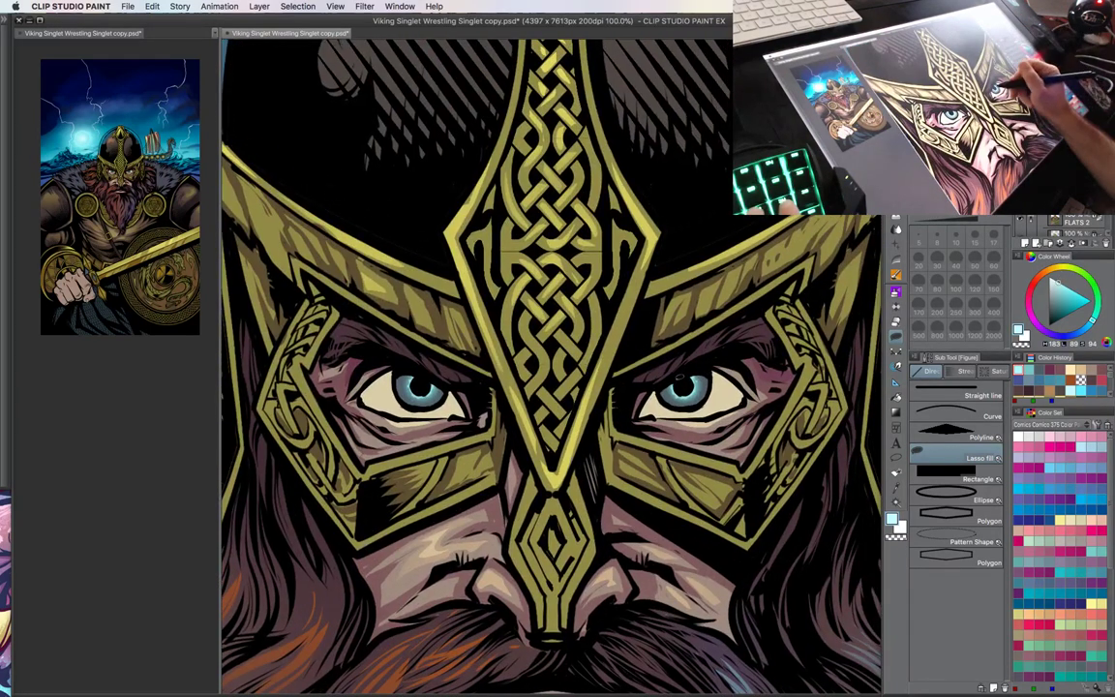
pyautogui.moveTo(686, 381); pyautogui.dragTo(676, 385)
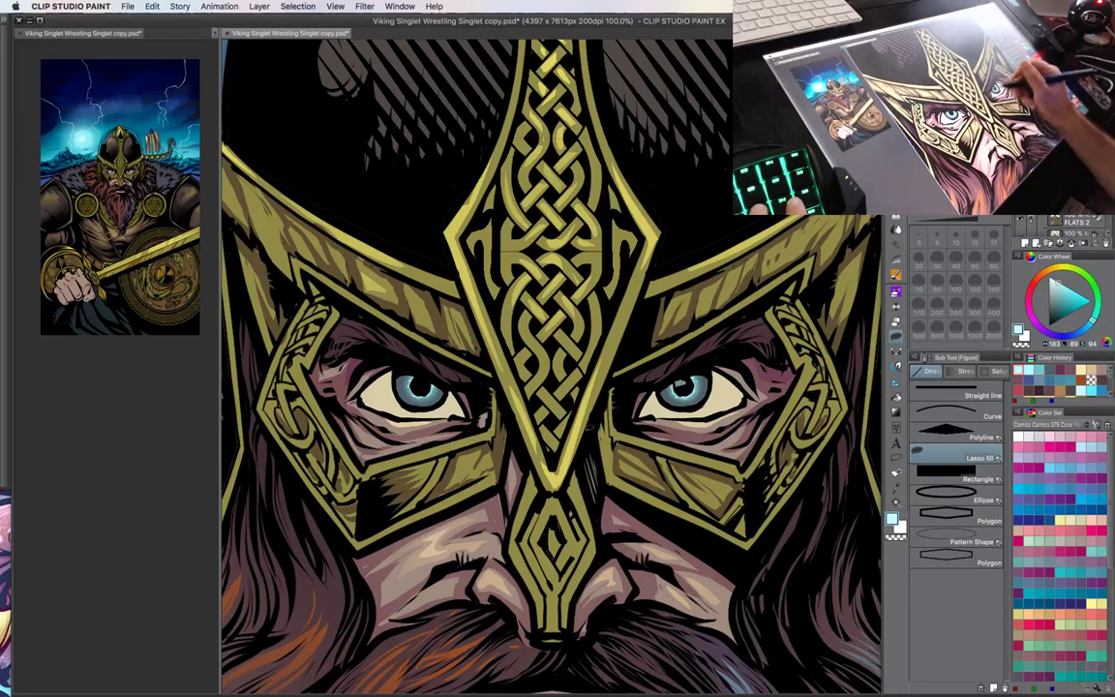
pyautogui.moveTo(531, 384); pyautogui.dragTo(606, 386)
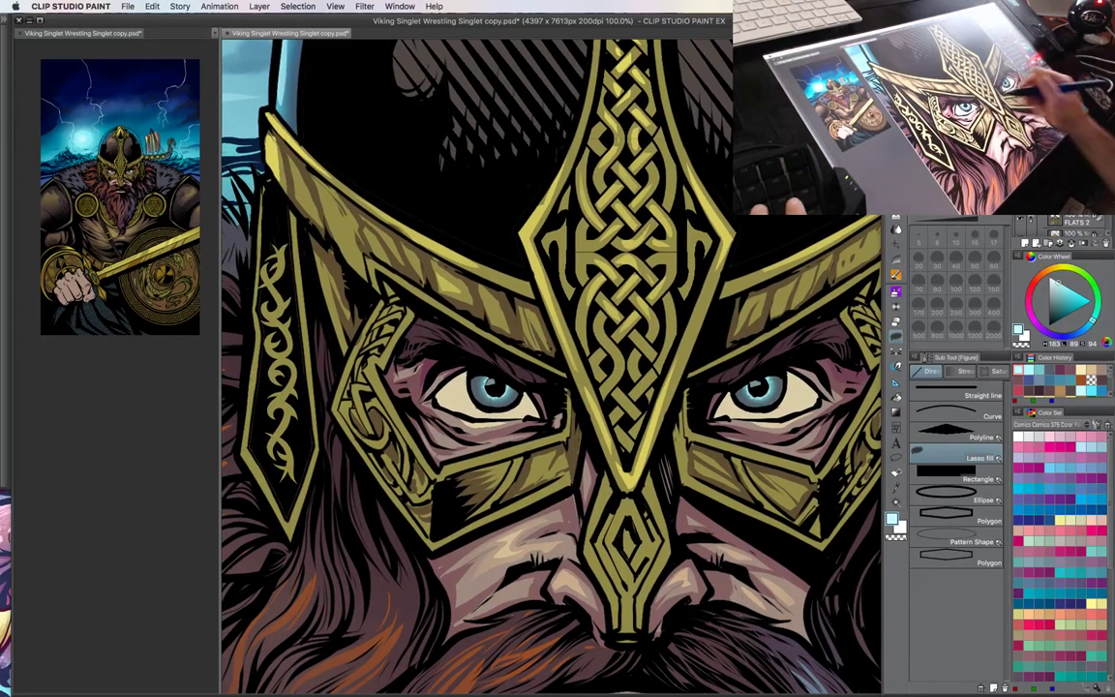
pyautogui.moveTo(764, 459); pyautogui.dragTo(716, 473)
pyautogui.press('b')
pyautogui.press('u')
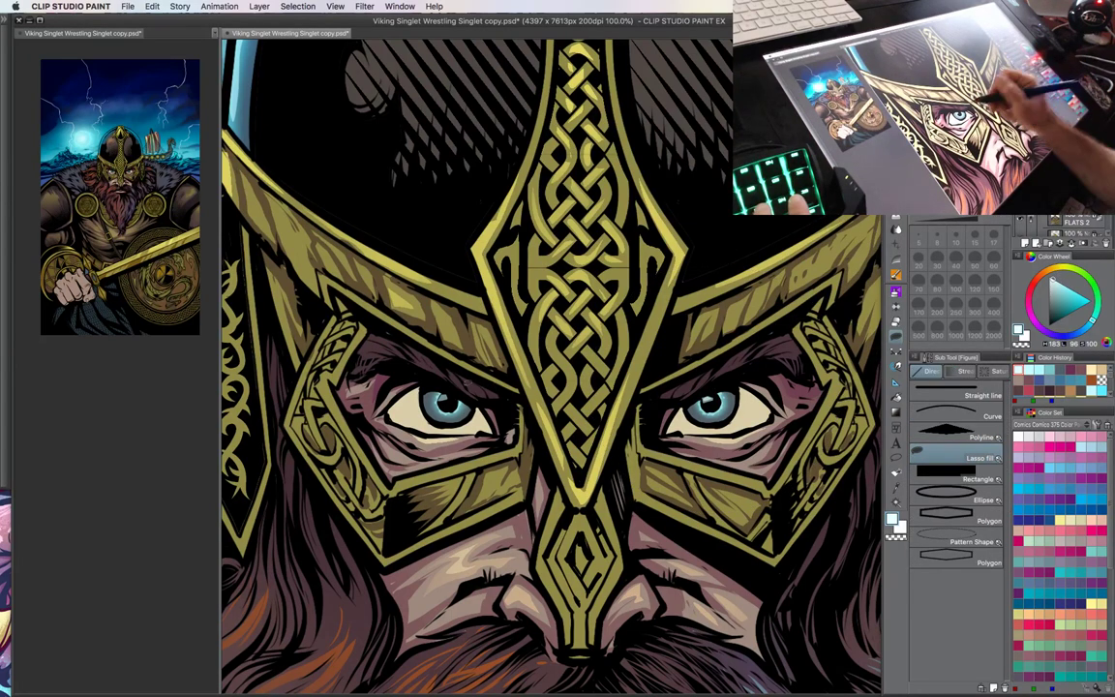
# - Sample the helmet's gold, lighten it to pale yellow, hue 54, and lasso-fill highlights on the helmet's gold crest and trim
pyautogui.scroll(-2, 658, 405)
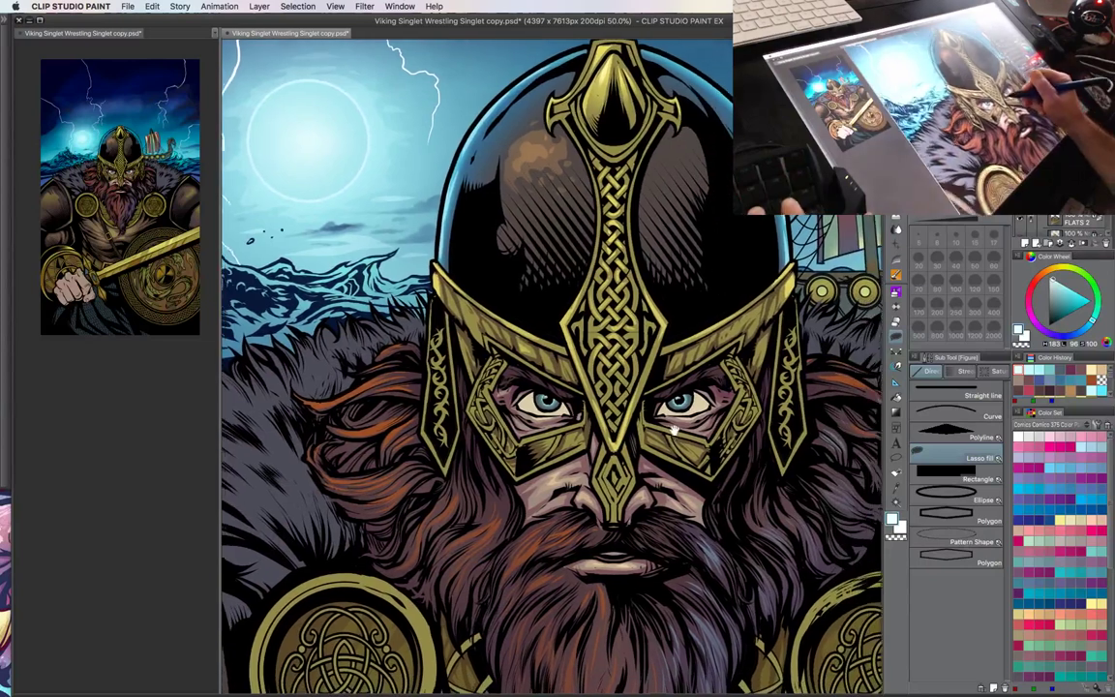
pyautogui.moveTo(675, 430); pyautogui.dragTo(695, 480)
pyautogui.scroll(1, 695, 481)
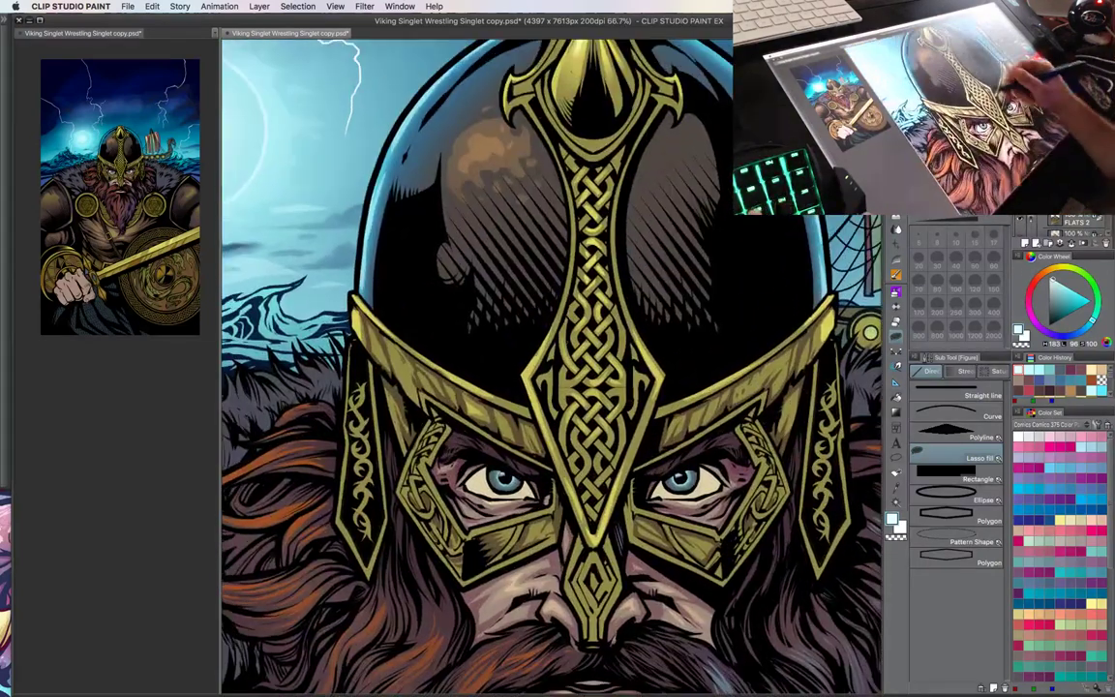
pyautogui.keyDown('alt'); pyautogui.click(550, 339); pyautogui.keyUp('alt')
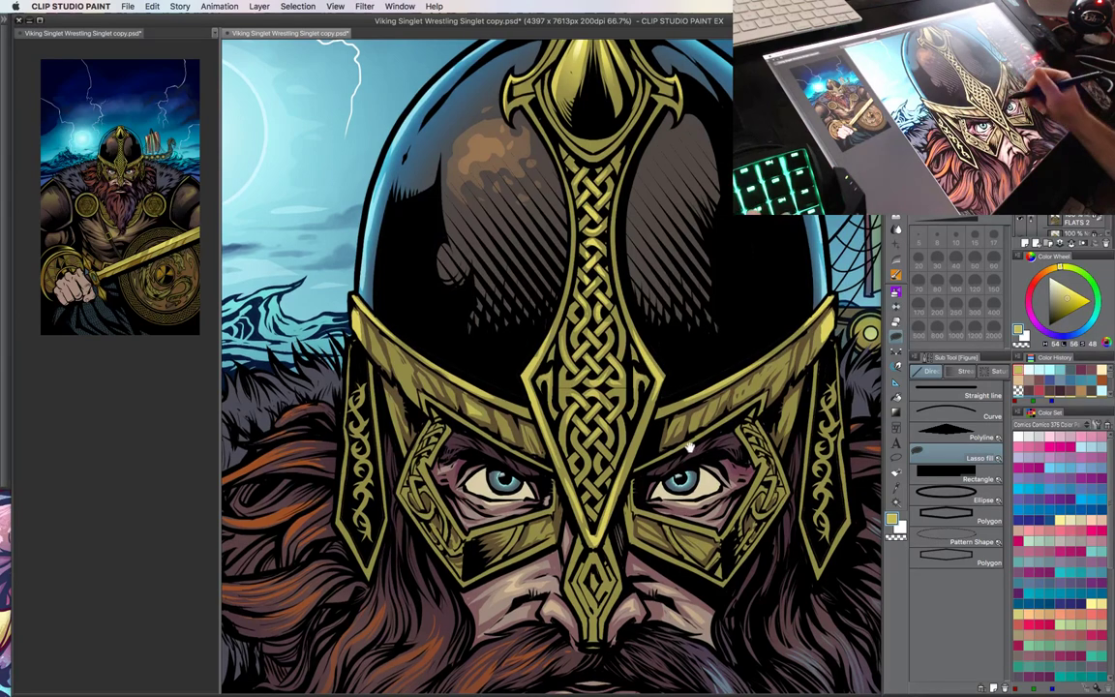
pyautogui.moveTo(686, 443); pyautogui.dragTo(675, 487)
pyautogui.click(1059, 286)
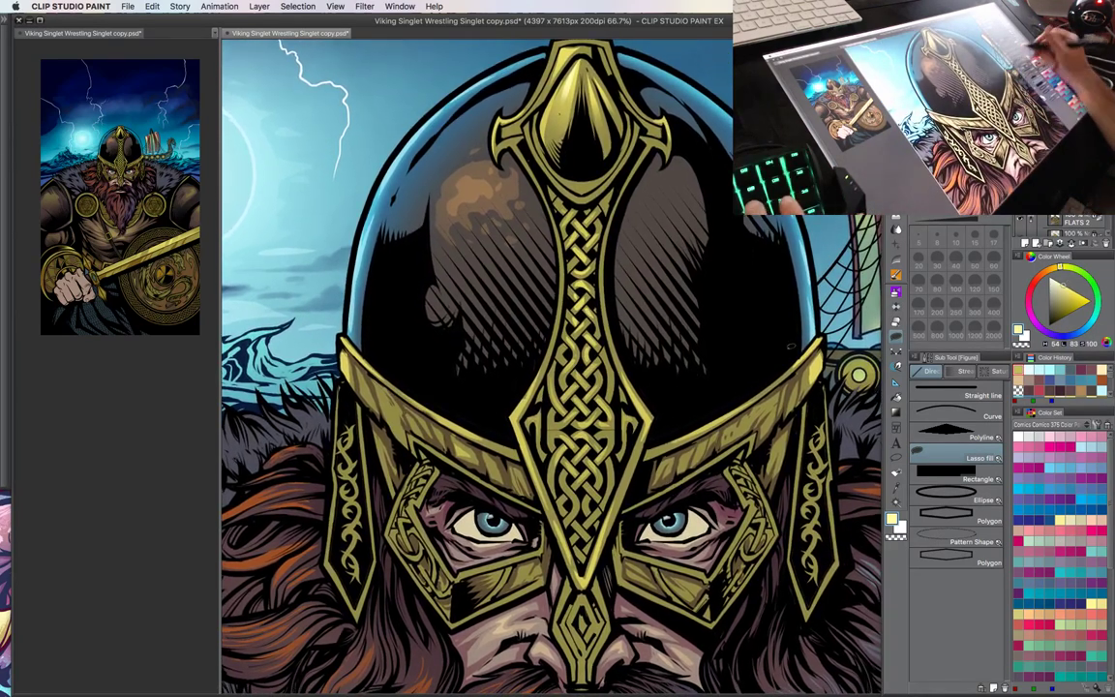
pyautogui.moveTo(654, 416); pyautogui.dragTo(649, 413)
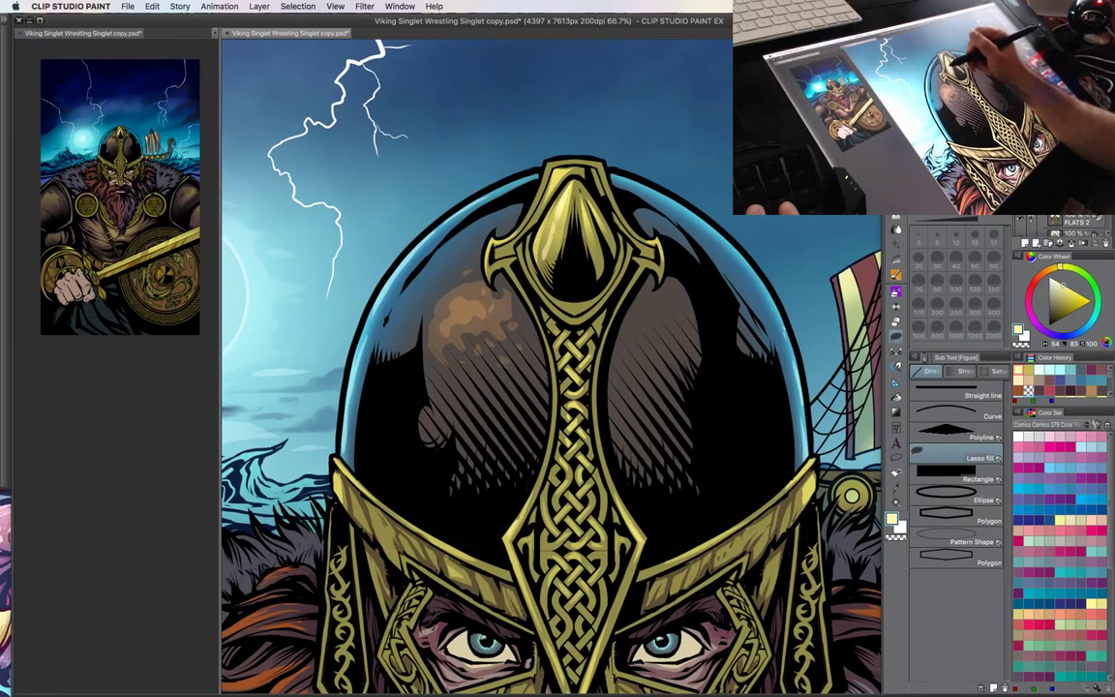
pyautogui.moveTo(667, 369); pyautogui.dragTo(678, 410)
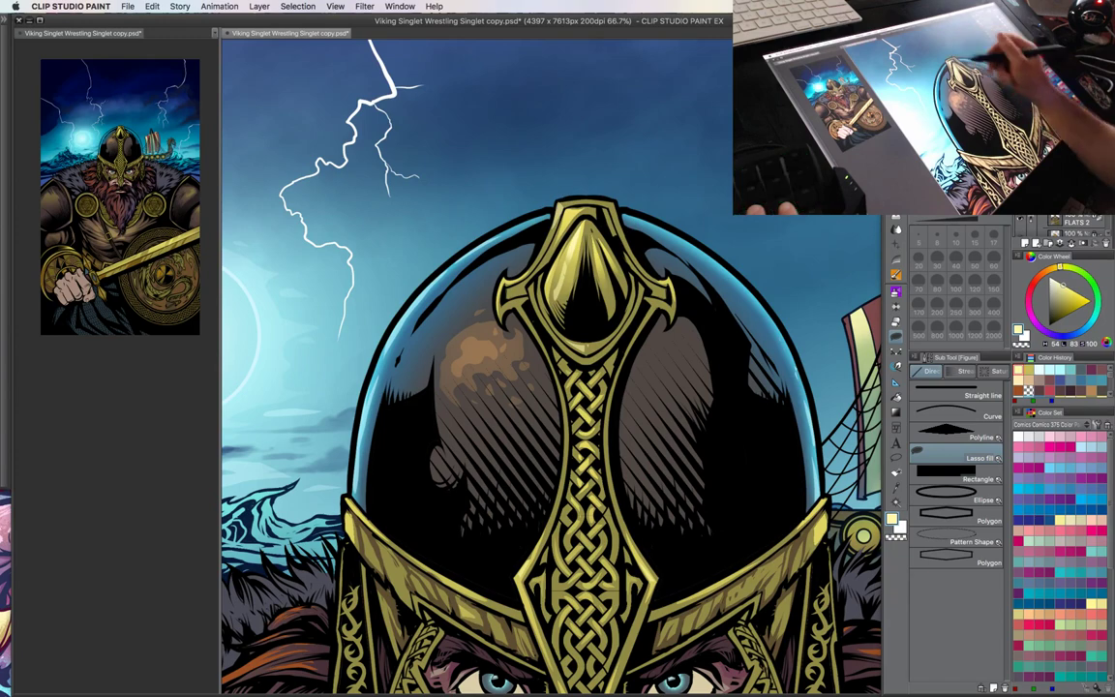
pyautogui.moveTo(667, 448); pyautogui.dragTo(676, 379)
pyautogui.moveTo(670, 277); pyautogui.dragTo(631, 362)
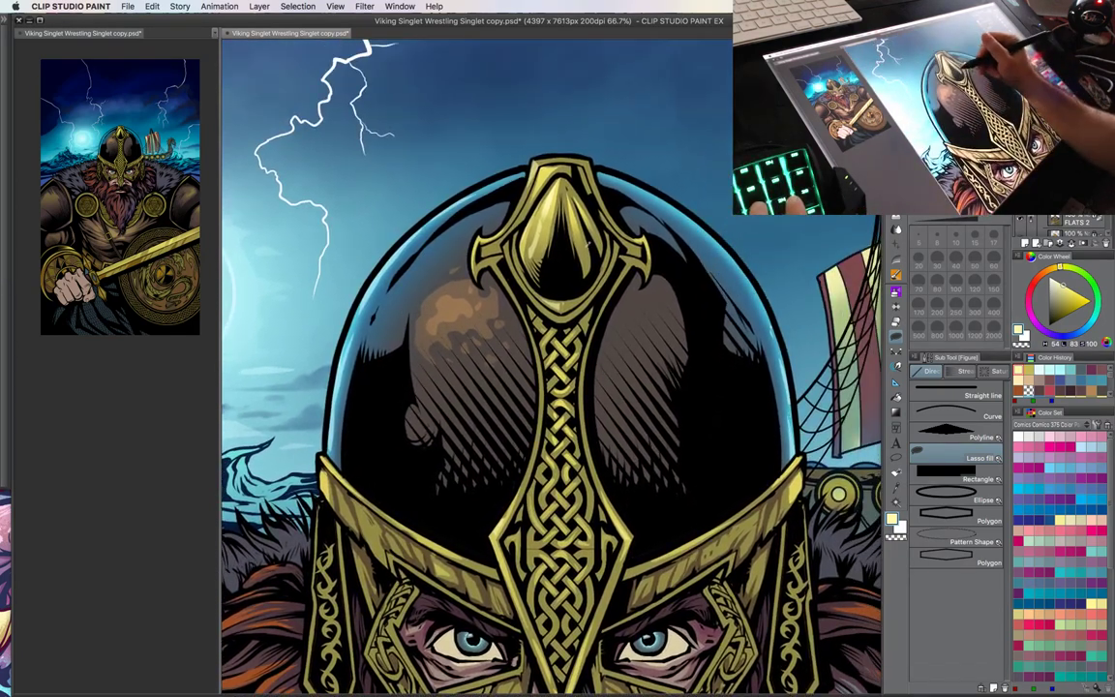
pyautogui.keyDown('alt'); pyautogui.click(664, 140); pyautogui.keyUp('alt')
pyautogui.moveTo(1065, 306)
pyautogui.mouseDown()
pyautogui.moveTo(1054, 308)
pyautogui.moveTo(1062, 338)
pyautogui.mouseUp()
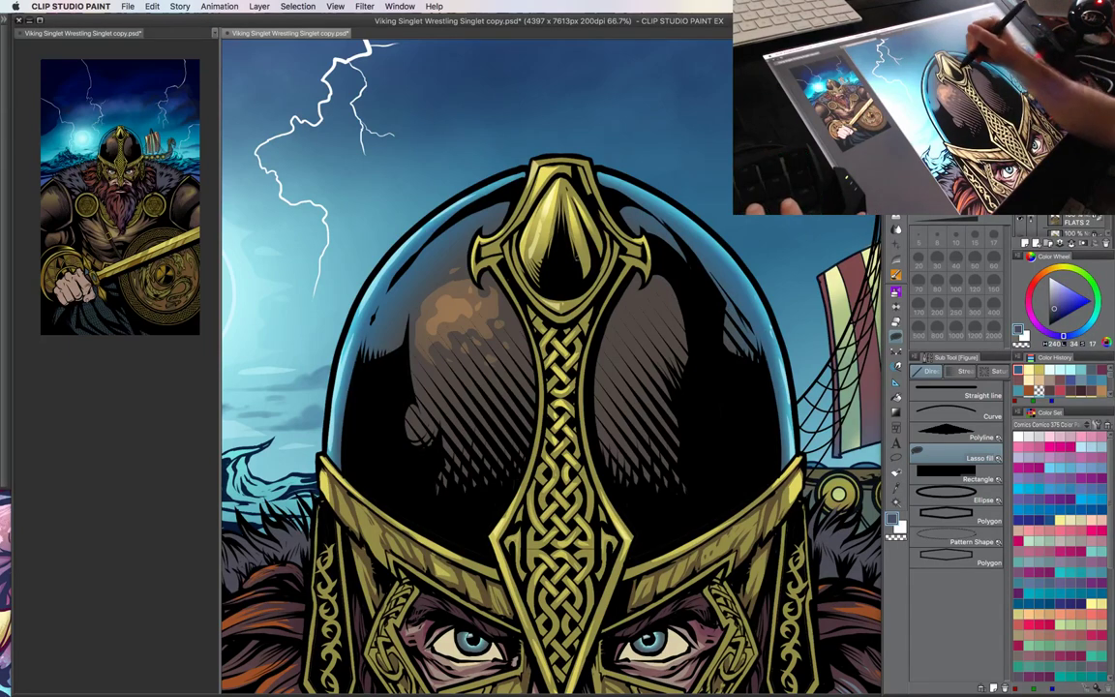
pyautogui.moveTo(527, 237)
pyautogui.mouseDown()
pyautogui.moveTo(531, 208)
pyautogui.moveTo(518, 244)
pyautogui.mouseUp()
pyautogui.press('super+z')
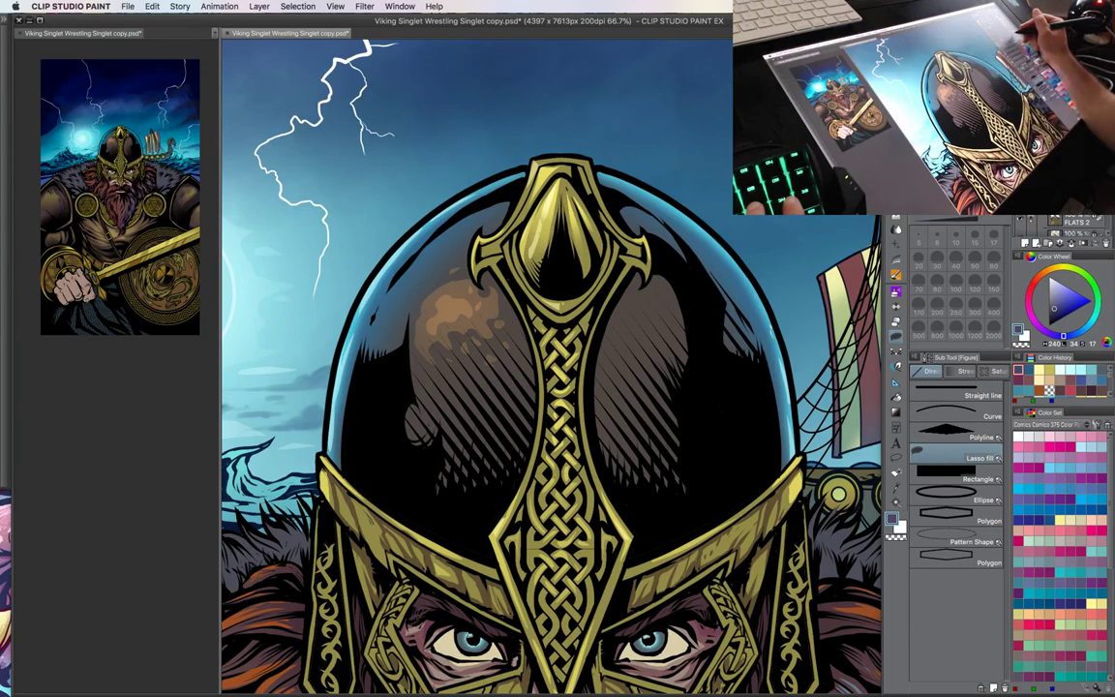
# - Select the helmet's gold trim and crest with the reference-layer Auto select tool
pyautogui.press('w')
pyautogui.click(617, 254)
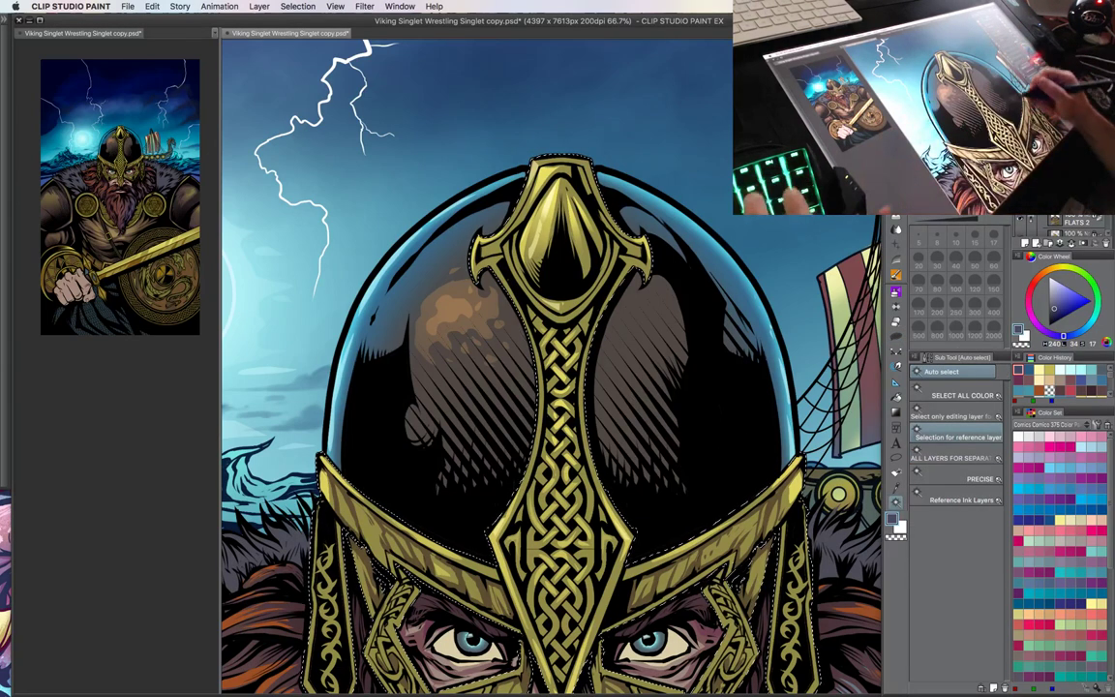
pyautogui.press('super+d')
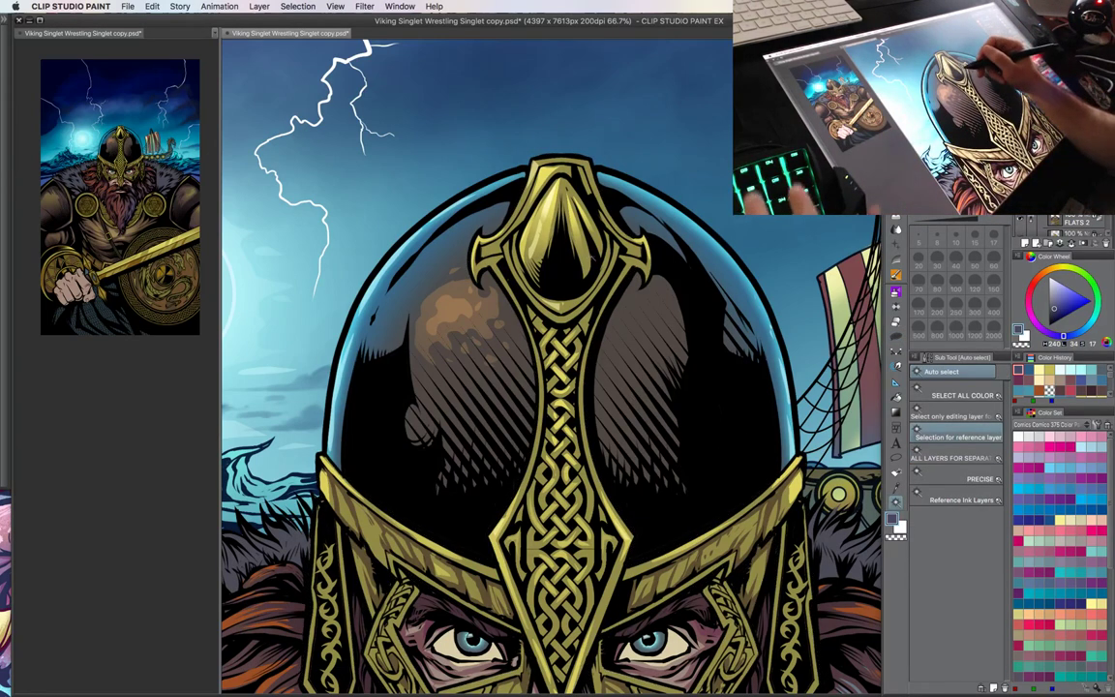
pyautogui.click(584, 258)
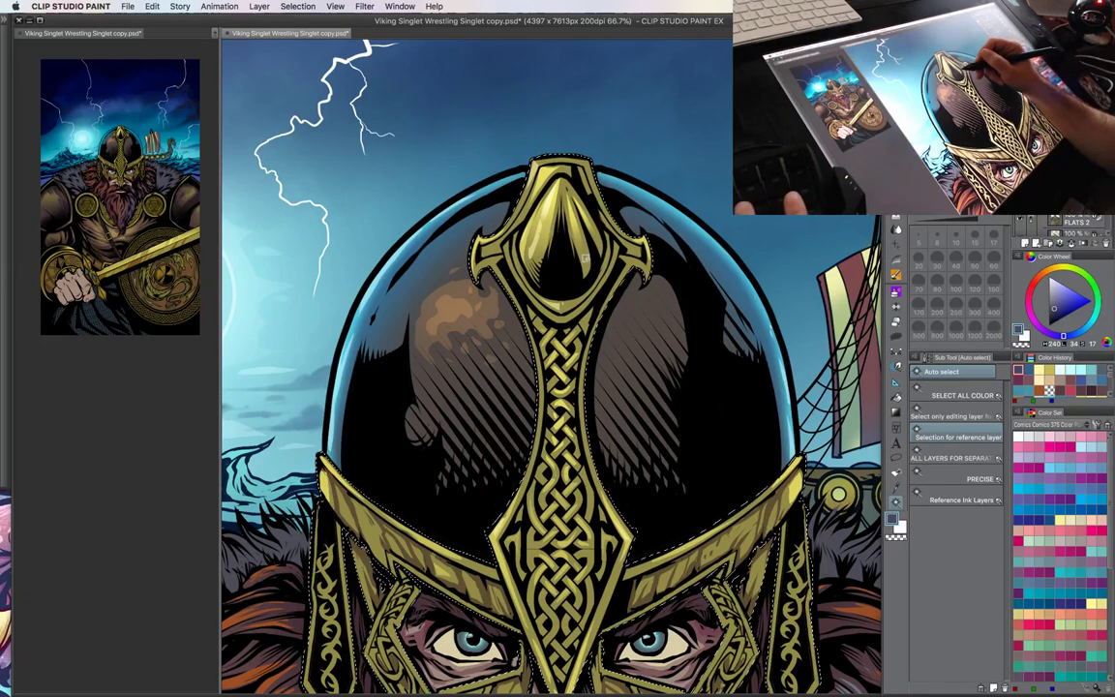
# - Sample the crest ornament's gold, shift it to a muted brown, hue 40, and lasso-fill shading on the teardrop ornament
pyautogui.press('i')
pyautogui.click(583, 258)
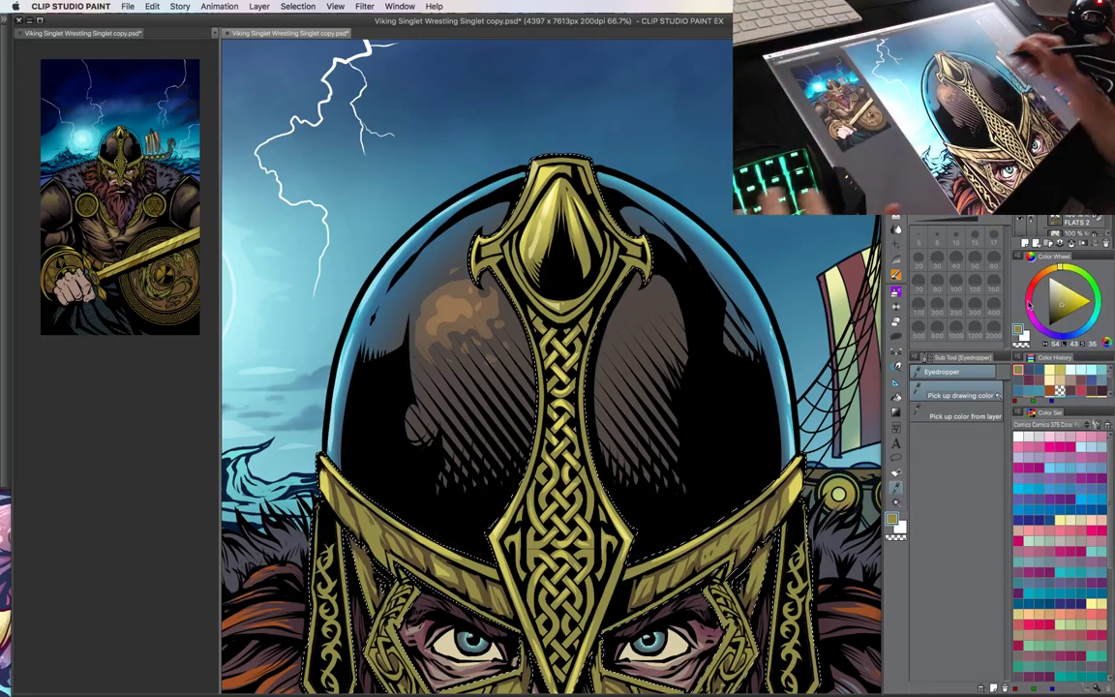
pyautogui.click(614, 380)
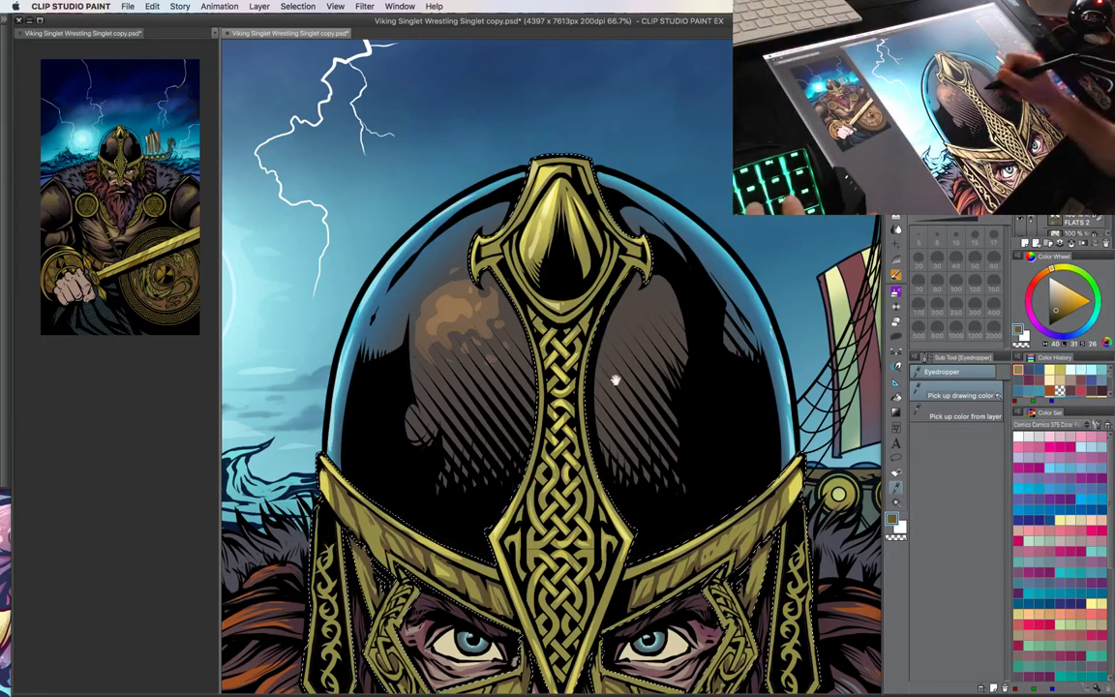
pyautogui.moveTo(615, 380); pyautogui.dragTo(644, 434)
pyautogui.press('u')
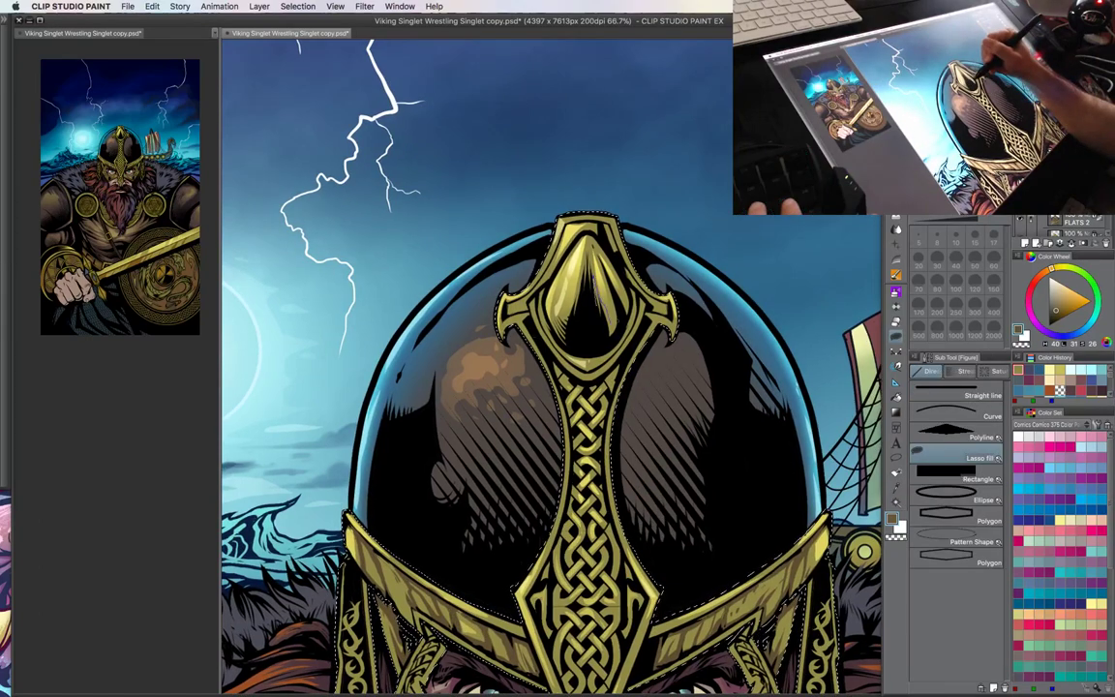
pyautogui.moveTo(610, 310); pyautogui.dragTo(601, 298)
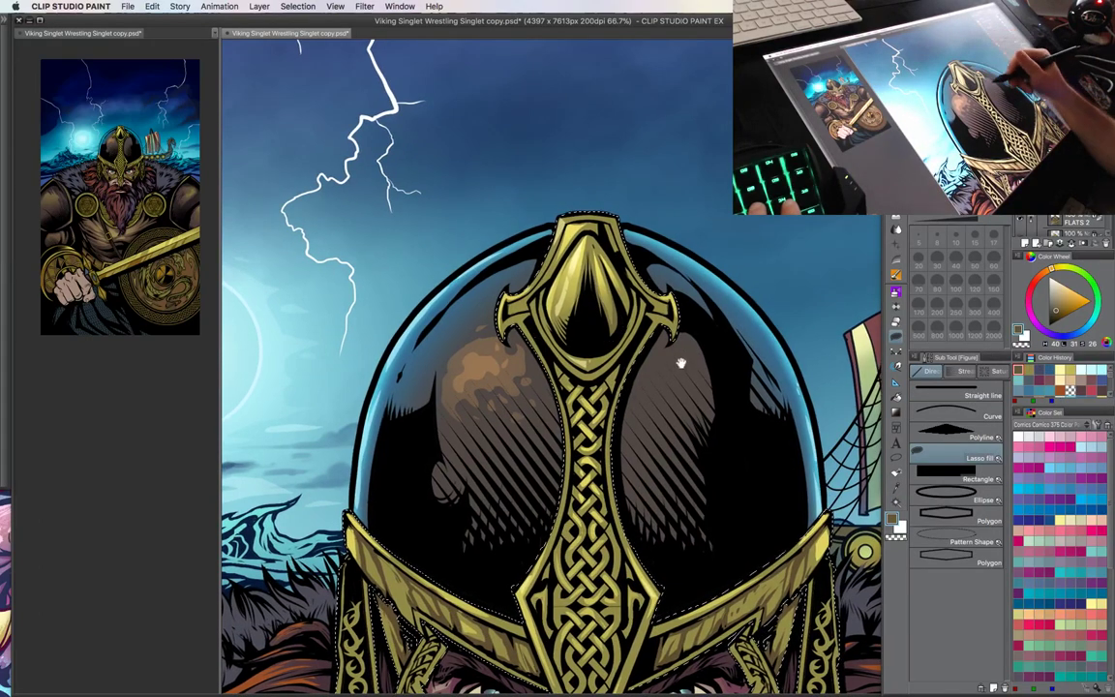
pyautogui.moveTo(680, 361); pyautogui.dragTo(665, 364)
# - Darken the drawing colour to a deeper, more saturated brown, hue 40, and lasso-fill shadows around the crest's top ornament
pyautogui.click(1057, 315)
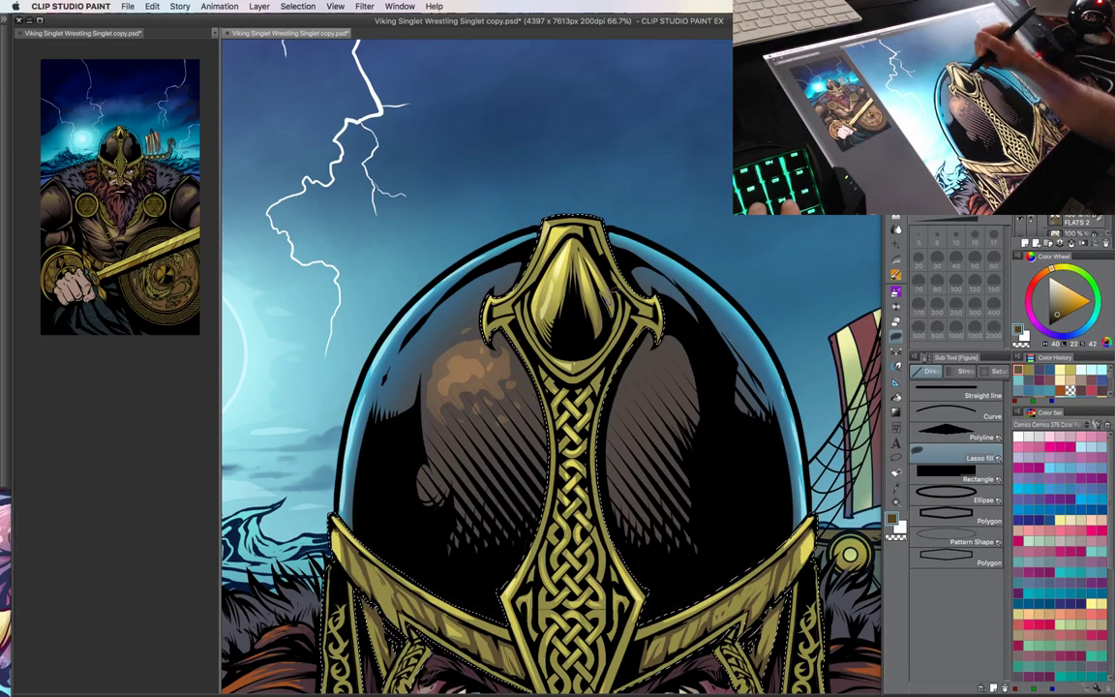
pyautogui.moveTo(675, 357); pyautogui.dragTo(644, 339)
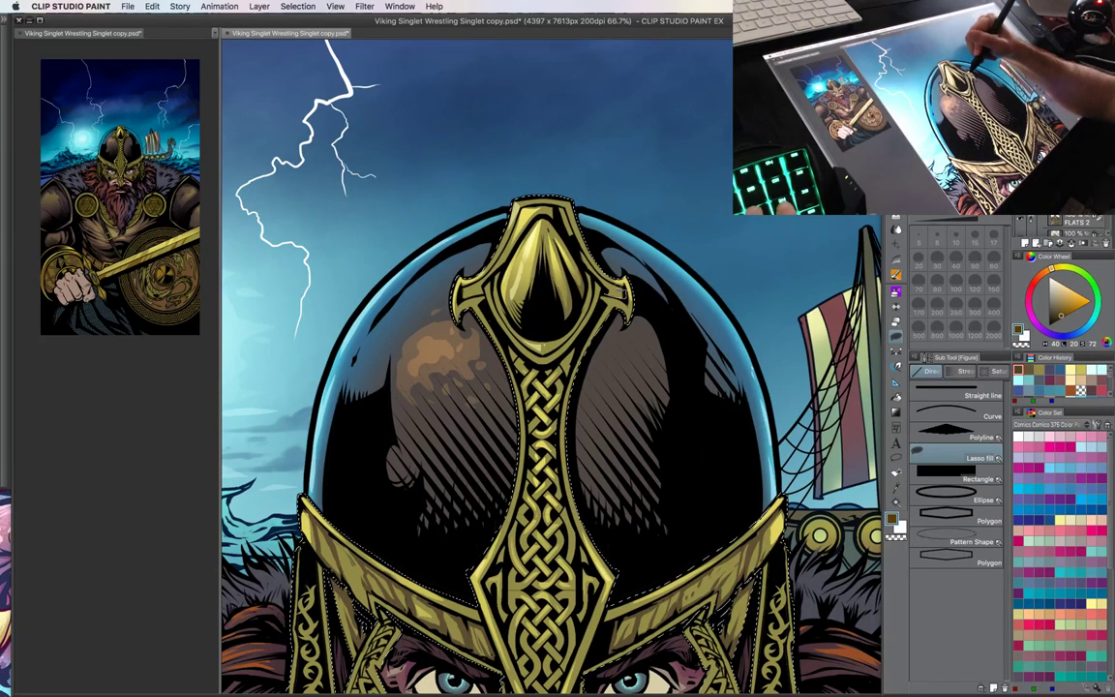
pyautogui.moveTo(616, 290); pyautogui.dragTo(607, 287)
pyautogui.moveTo(652, 336); pyautogui.dragTo(691, 353)
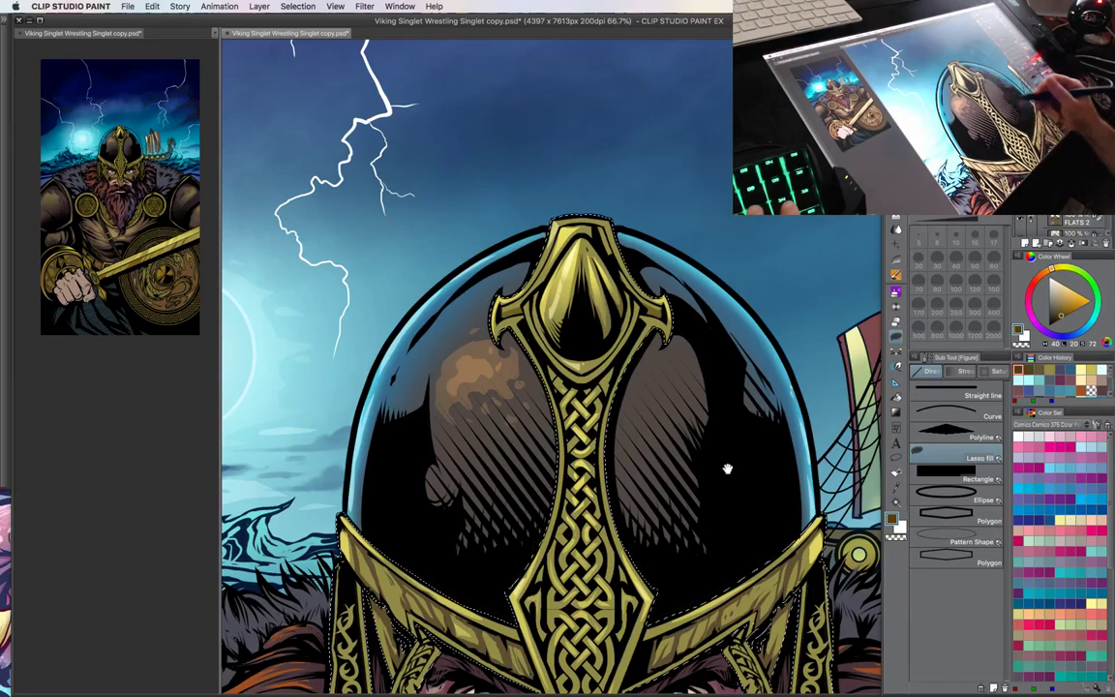
pyautogui.moveTo(727, 466); pyautogui.dragTo(683, 387)
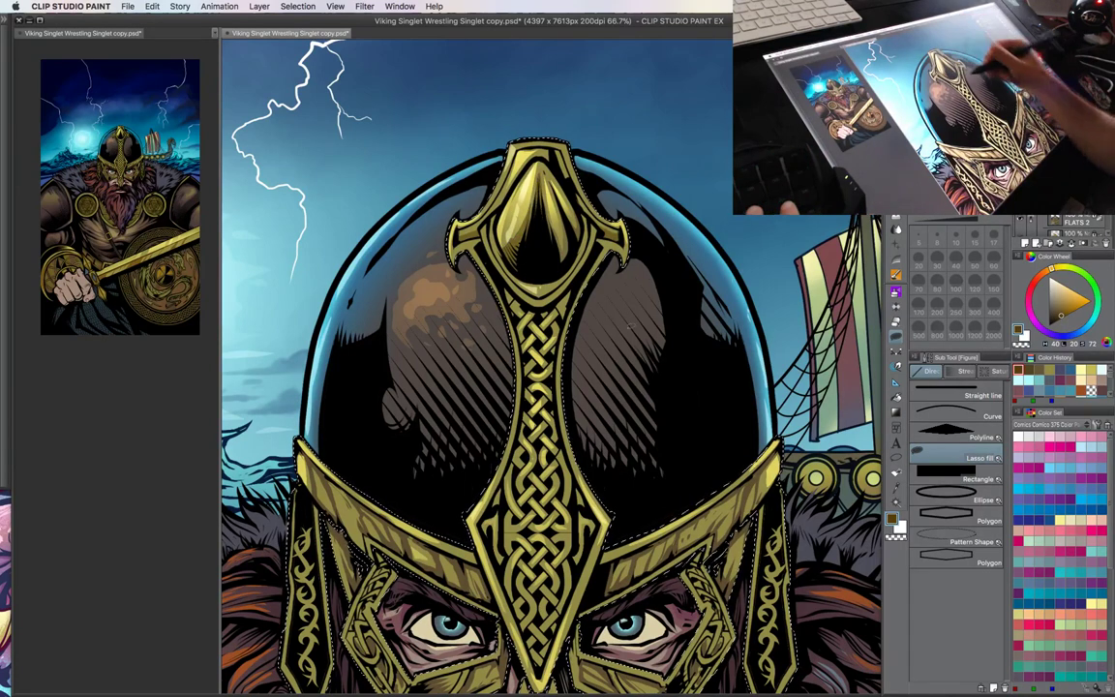
pyautogui.moveTo(594, 333); pyautogui.dragTo(593, 334)
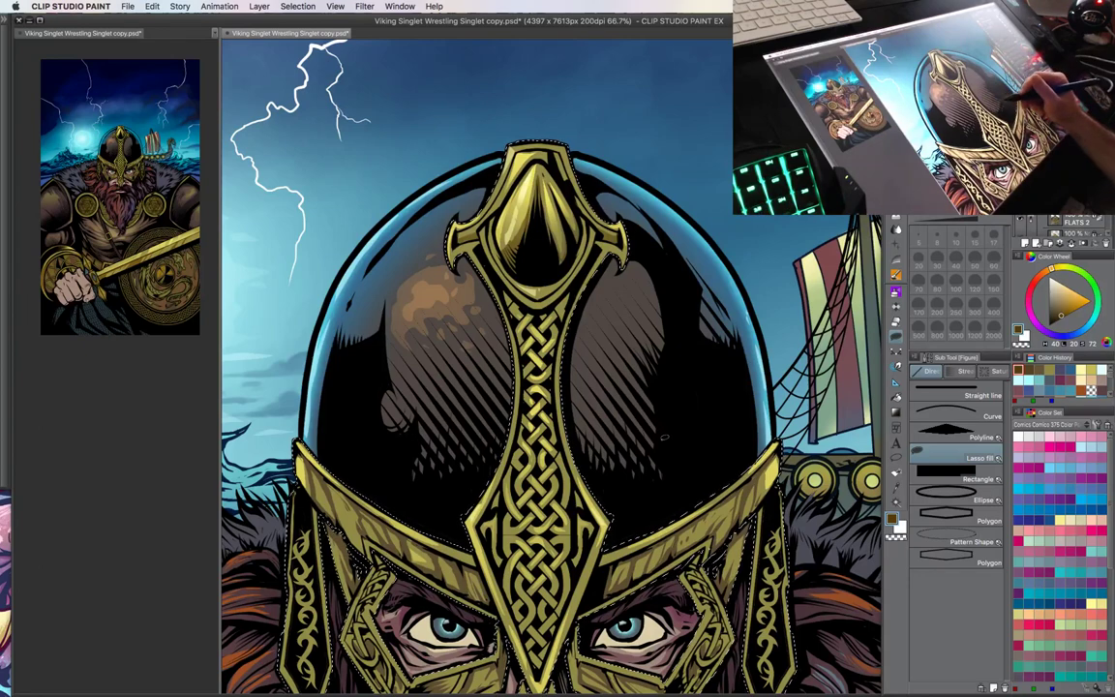
pyautogui.moveTo(618, 350); pyautogui.dragTo(639, 322)
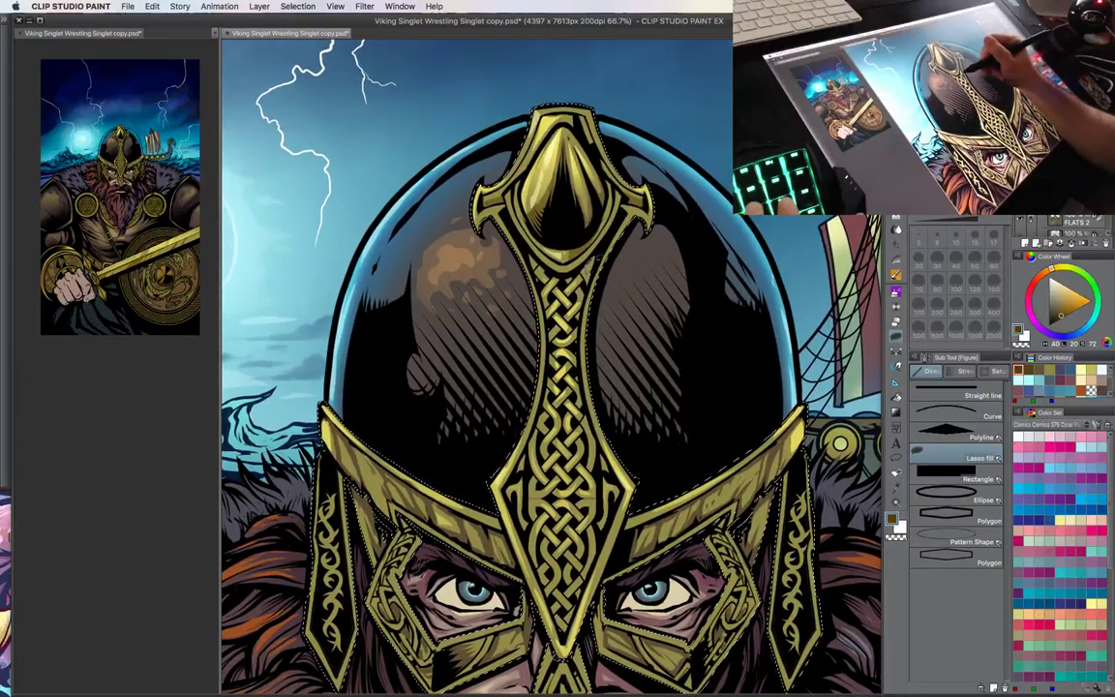
# - Examine the shading across the helmet's crest, knotwork band, brow trim and eye guards from the top ornament to the beard
pyautogui.moveTo(687, 460); pyautogui.dragTo(685, 331)
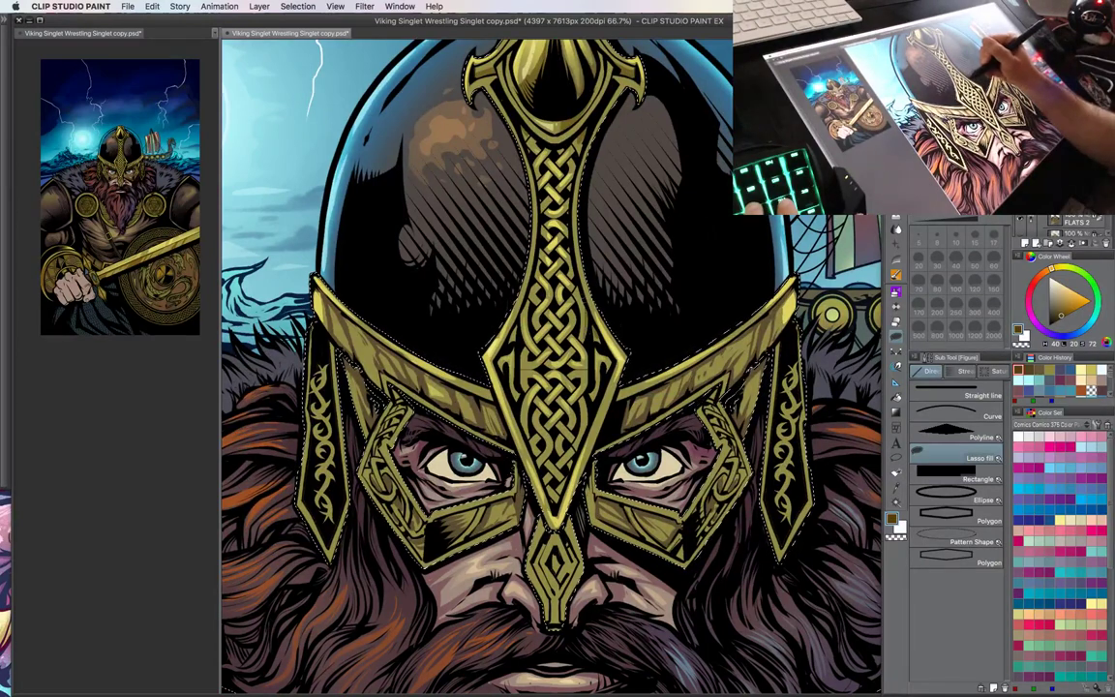
pyautogui.moveTo(629, 356); pyautogui.dragTo(641, 441)
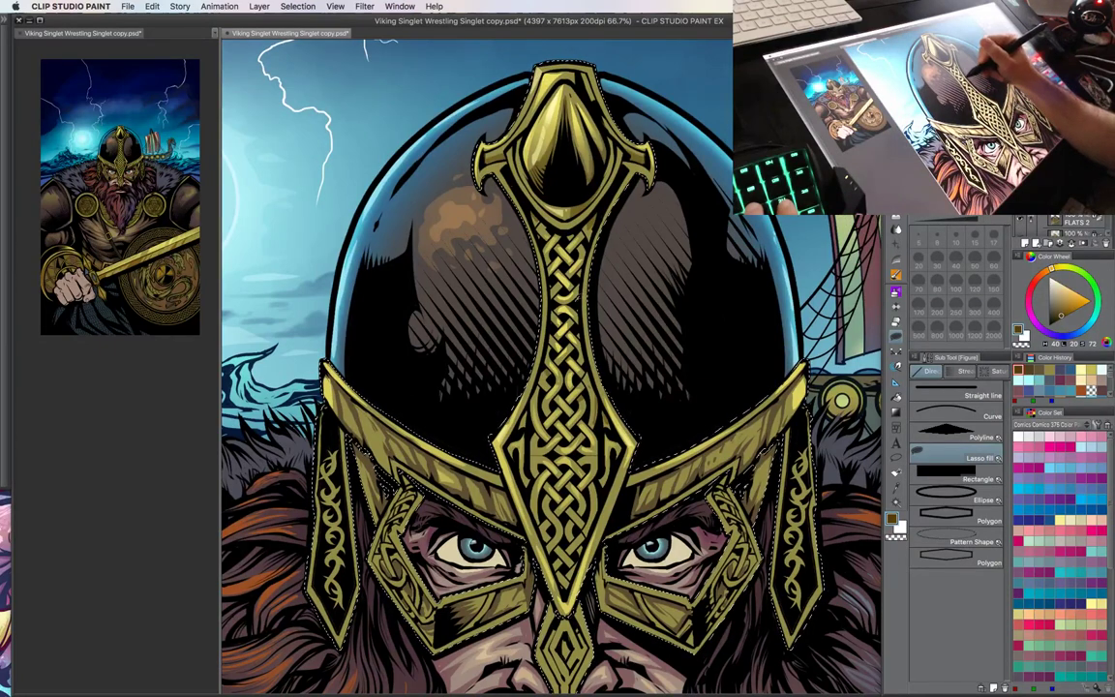
pyautogui.moveTo(552, 552); pyautogui.dragTo(551, 455)
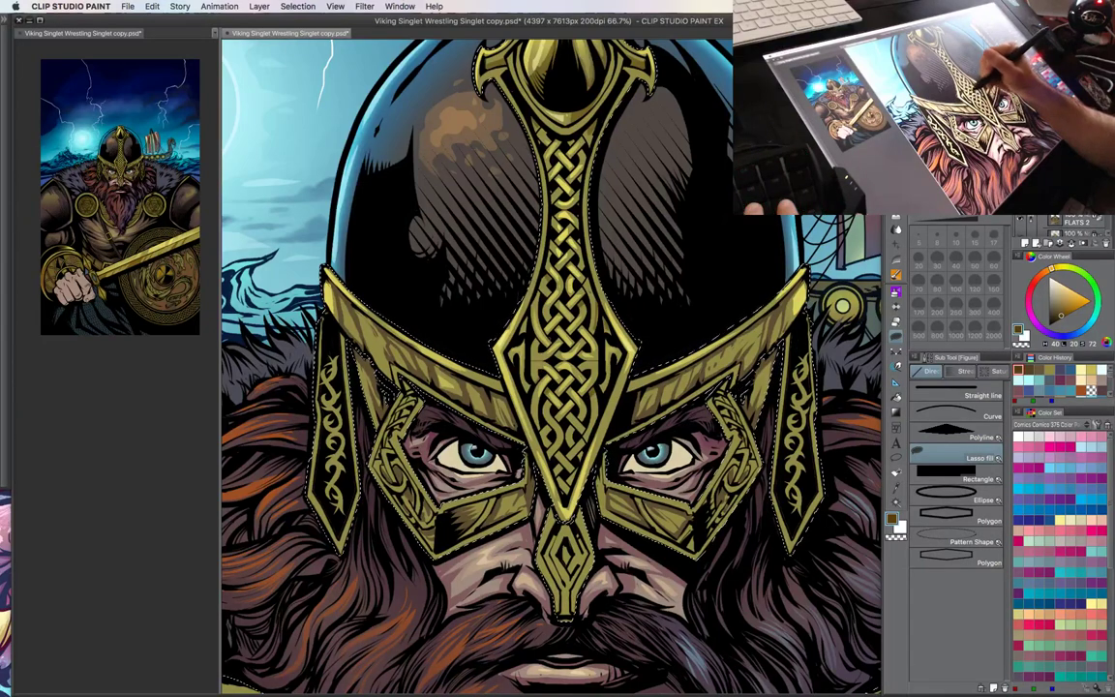
pyautogui.moveTo(539, 340); pyautogui.dragTo(533, 283)
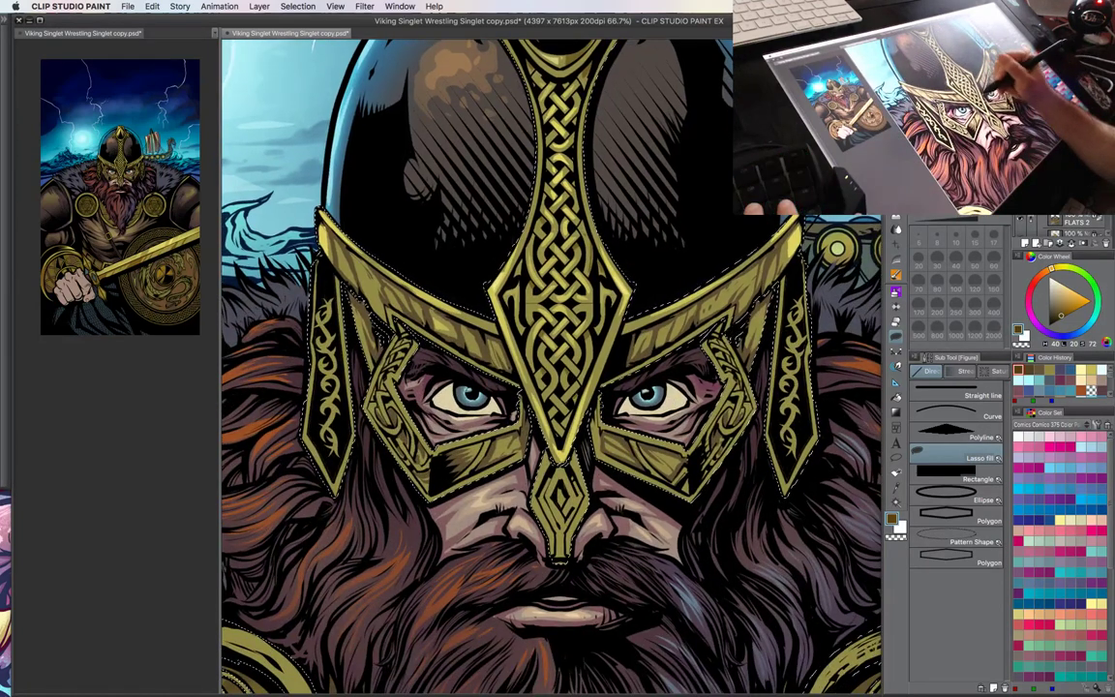
pyautogui.moveTo(657, 434); pyautogui.dragTo(651, 530)
pyautogui.moveTo(649, 408); pyautogui.dragTo(604, 411)
pyautogui.moveTo(602, 323); pyautogui.dragTo(624, 379)
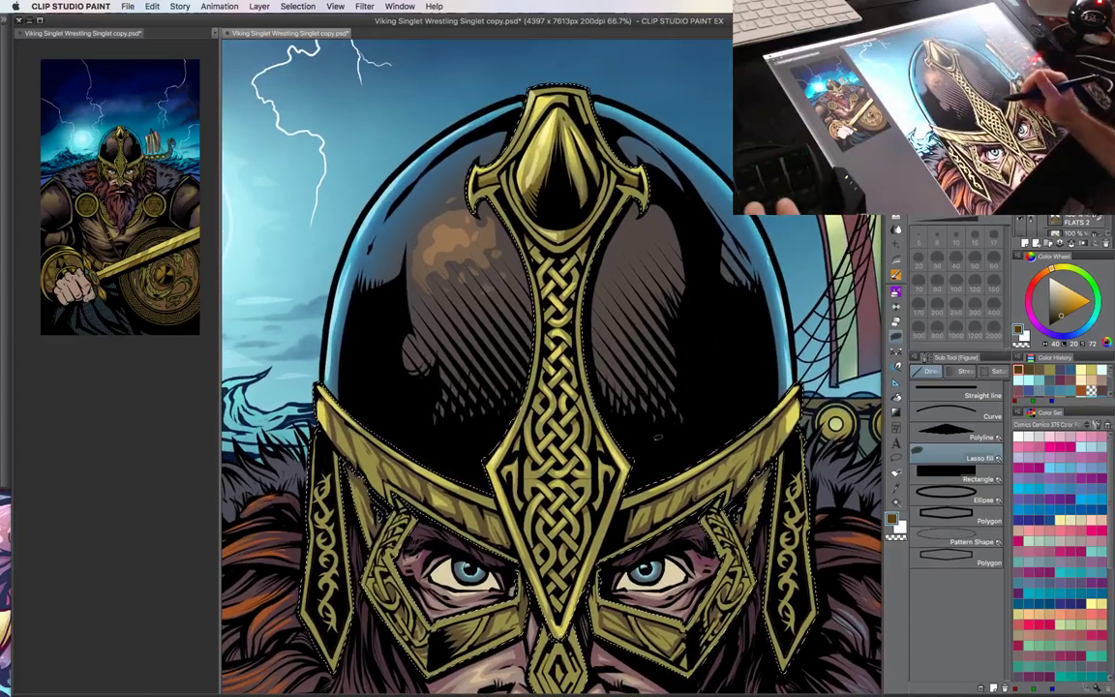
pyautogui.press('super+minus')
pyautogui.press('super+minus')
pyautogui.moveTo(659, 453); pyautogui.dragTo(648, 314)
pyautogui.press('super+plus')
pyautogui.press('super+plus')
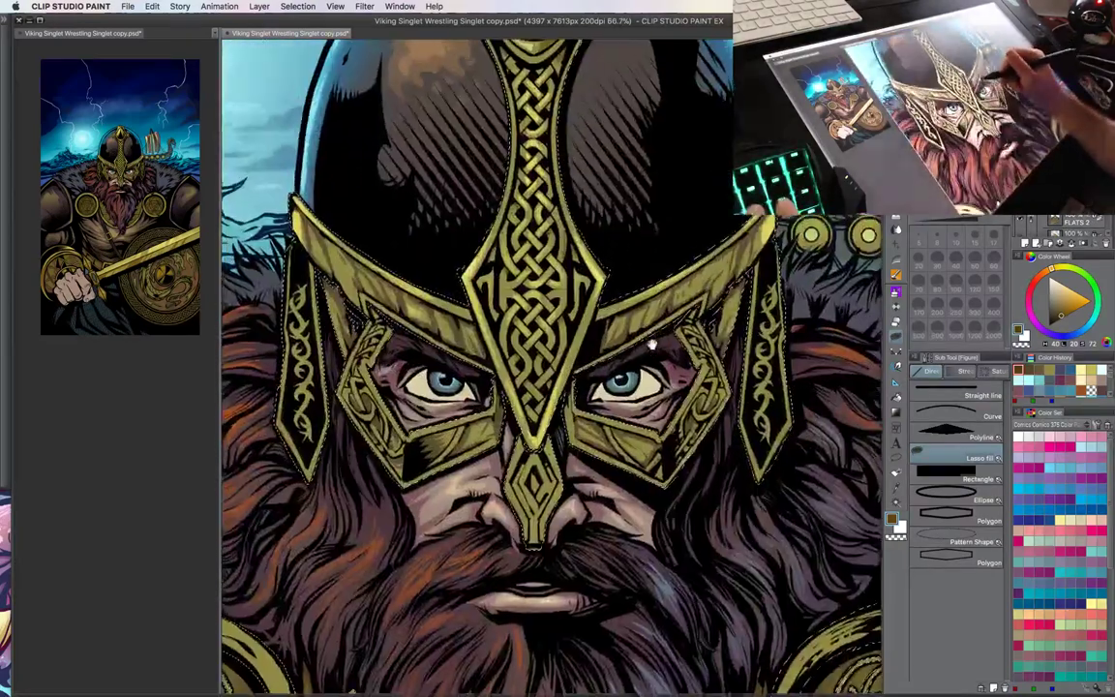
# - Lasso-fill dark brown shading, hue 40, in the diamond ornament on the helmet's nose guard
pyautogui.scroll(2, 651, 344)
pyautogui.scroll(1, 651, 344)
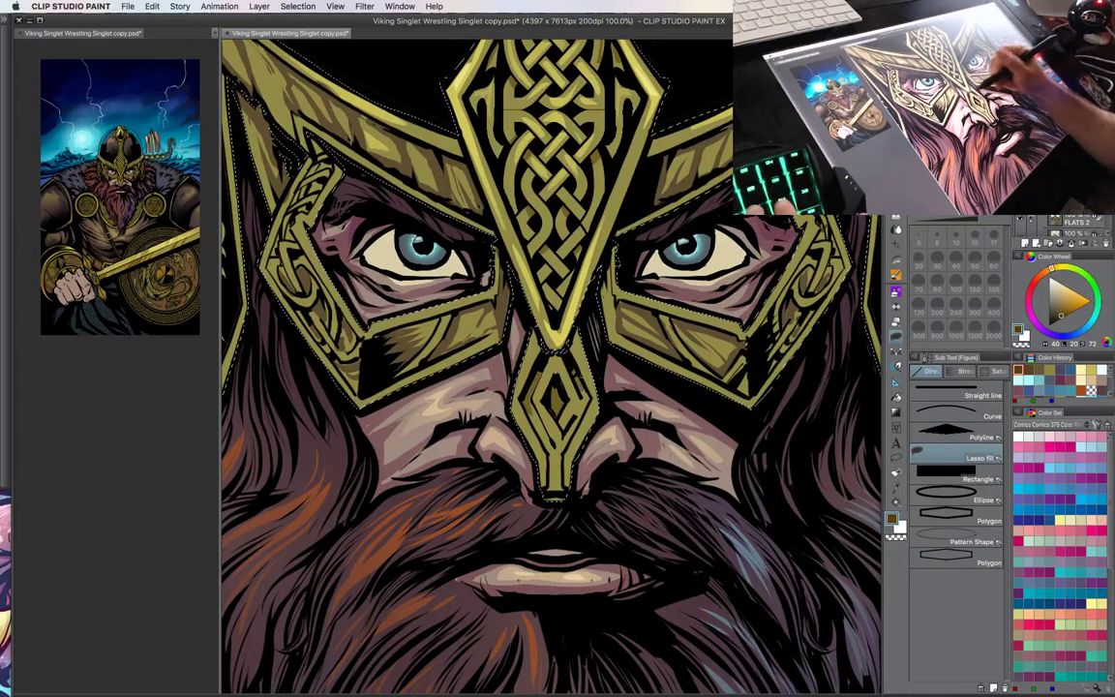
pyautogui.moveTo(619, 402); pyautogui.dragTo(627, 380)
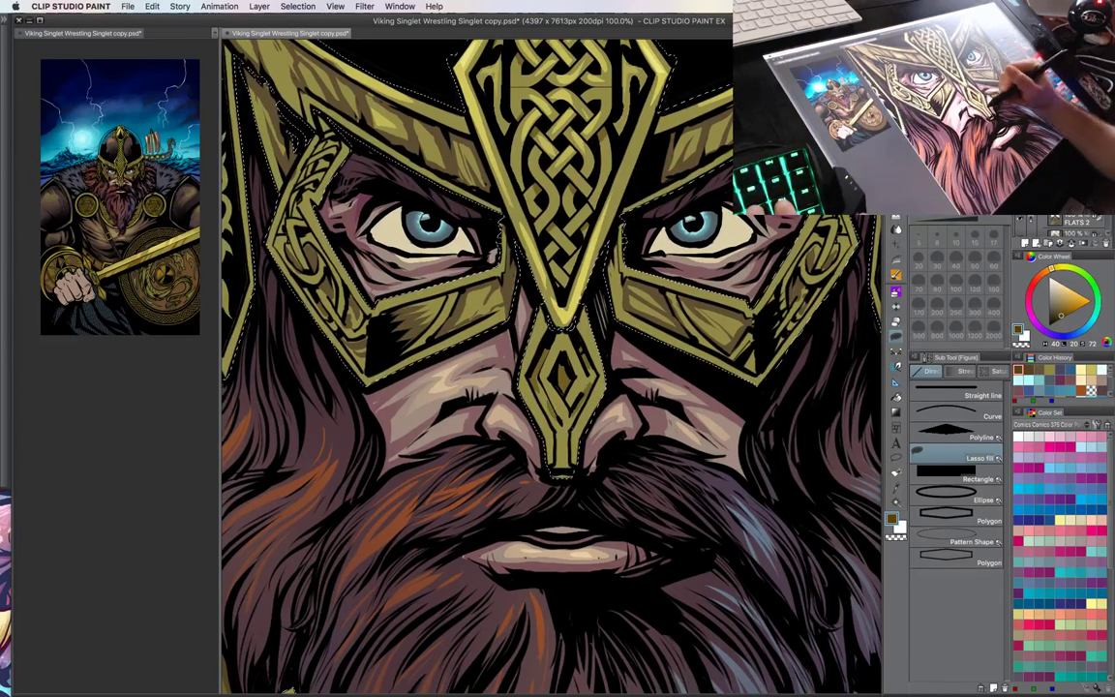
pyautogui.hotkey('ctrl', '-')
pyautogui.moveTo(631, 464); pyautogui.dragTo(620, 447)
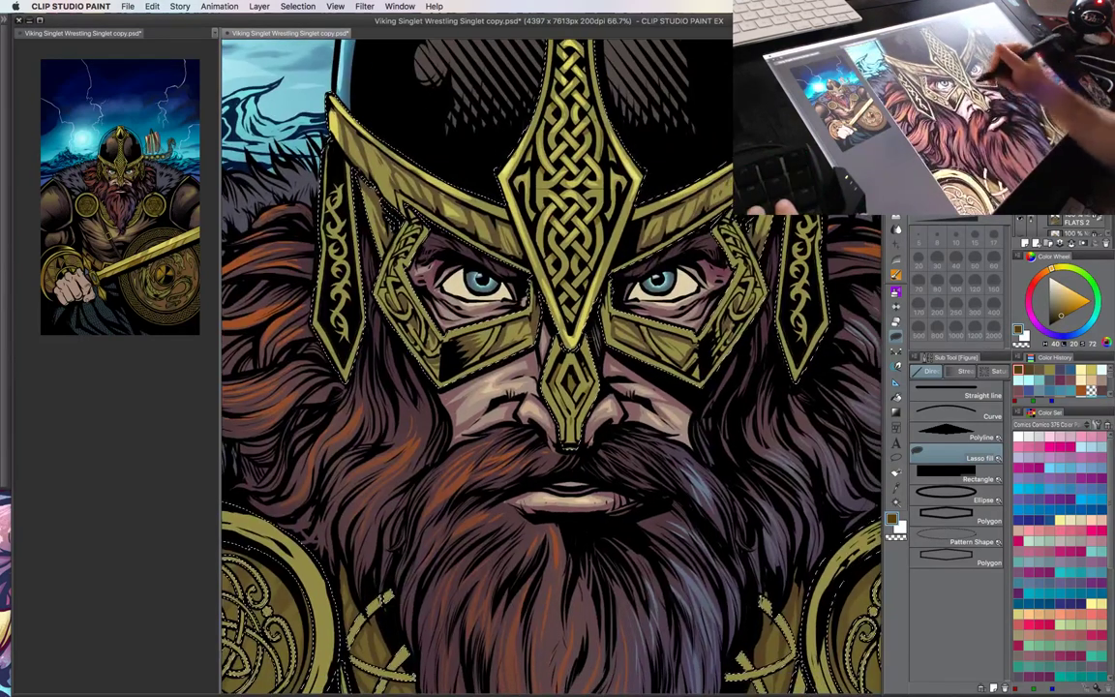
pyautogui.hotkey('ctrl', '+')
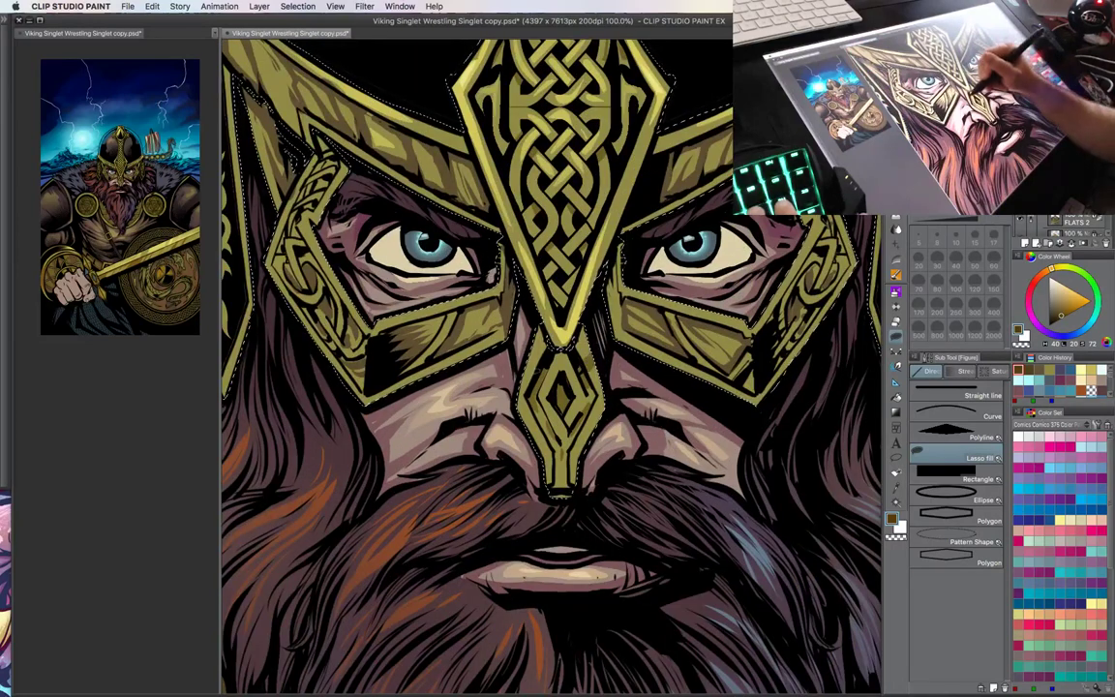
pyautogui.moveTo(633, 394); pyautogui.dragTo(638, 465)
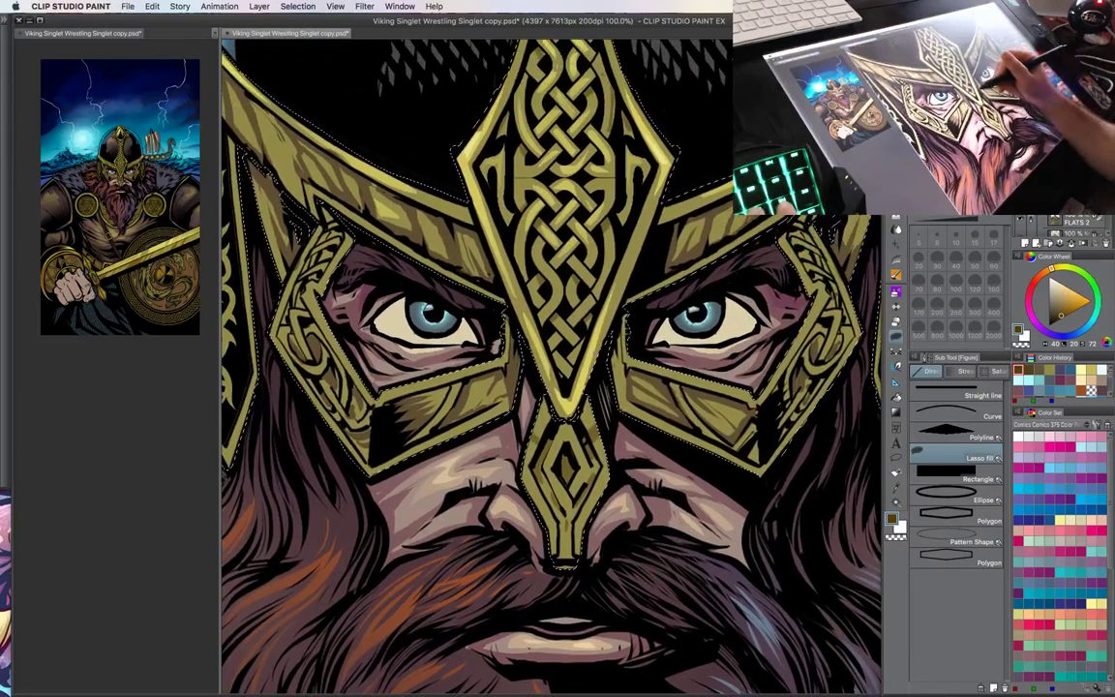
# - Sample the trim's pale gold, hue 54, clear the selection, and lasso-fill highlights on the nose guard and the left eye guard
pyautogui.keyDown('alt'); pyautogui.click(591, 360); pyautogui.keyUp('alt')
pyautogui.press('super+d')
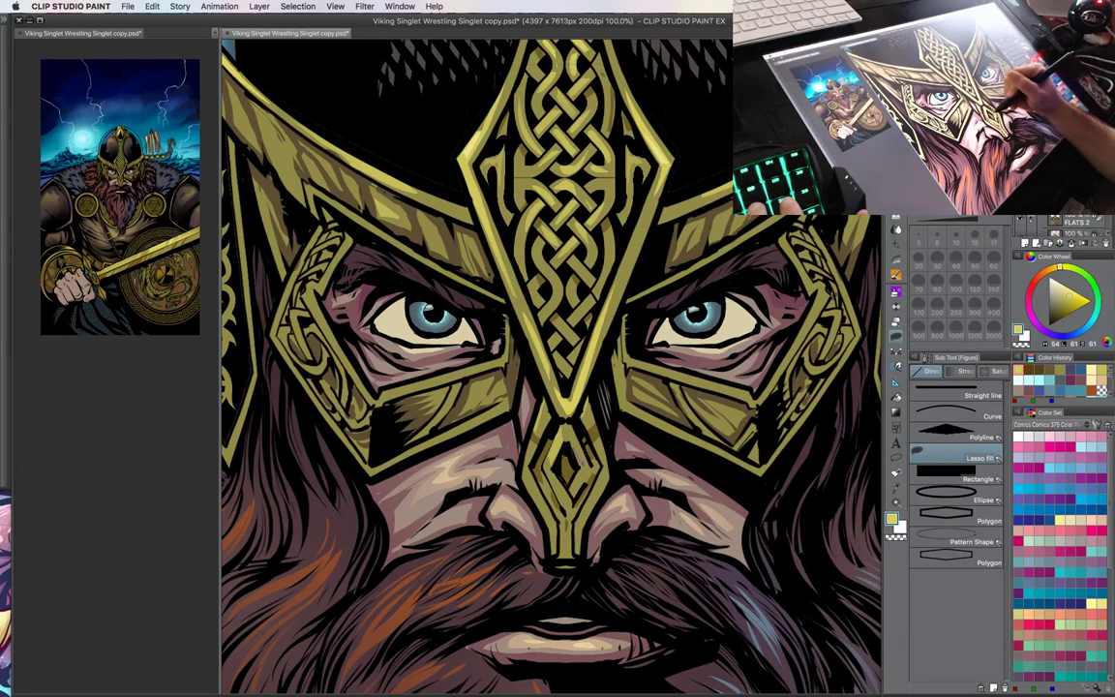
pyautogui.press('super+minus')
pyautogui.moveTo(634, 465)
pyautogui.mouseDown()
pyautogui.moveTo(629, 355)
pyautogui.moveTo(633, 500)
pyautogui.moveTo(633, 489)
pyautogui.mouseUp()
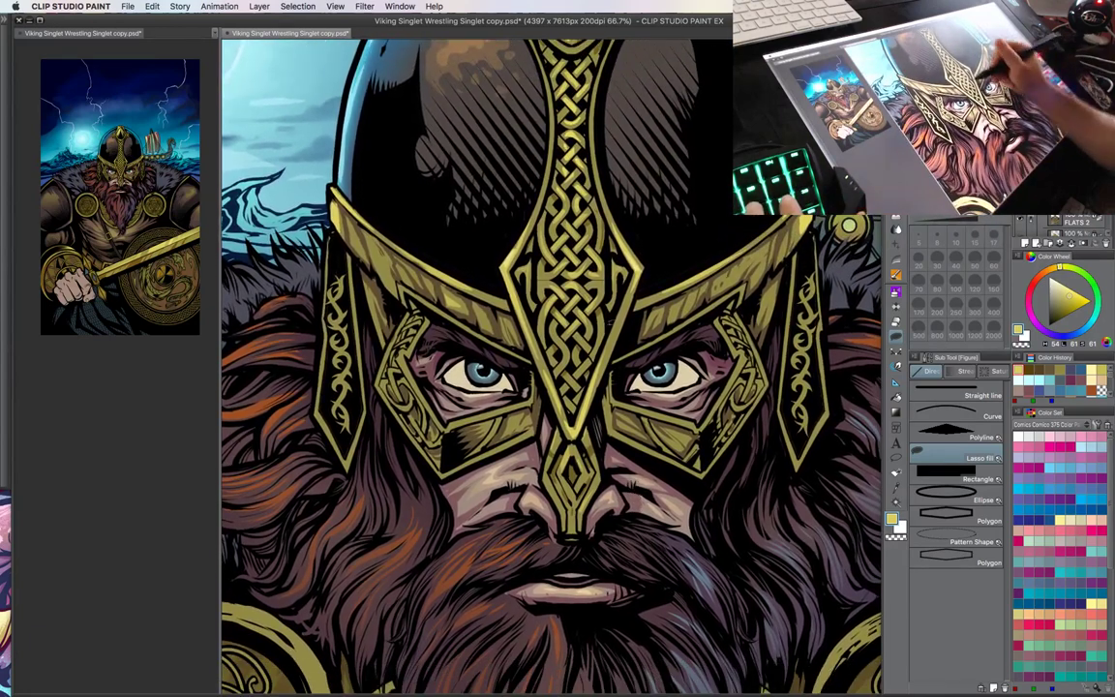
pyautogui.moveTo(638, 385); pyautogui.dragTo(680, 372)
pyautogui.press('super+plus')
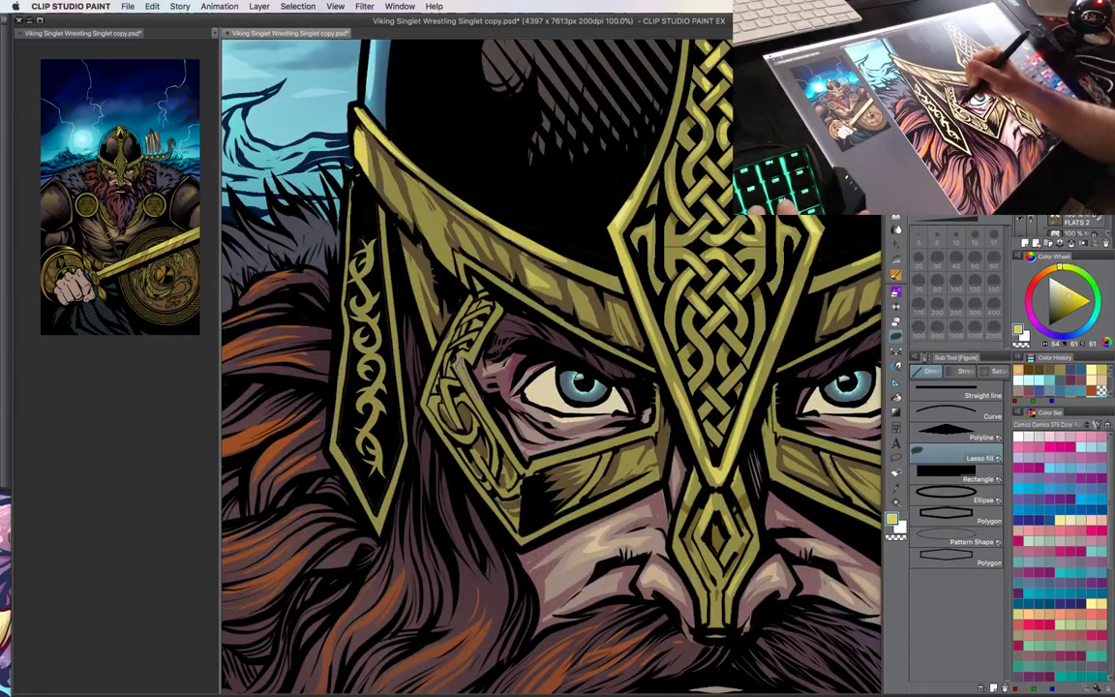
pyautogui.moveTo(633, 460); pyautogui.dragTo(625, 445)
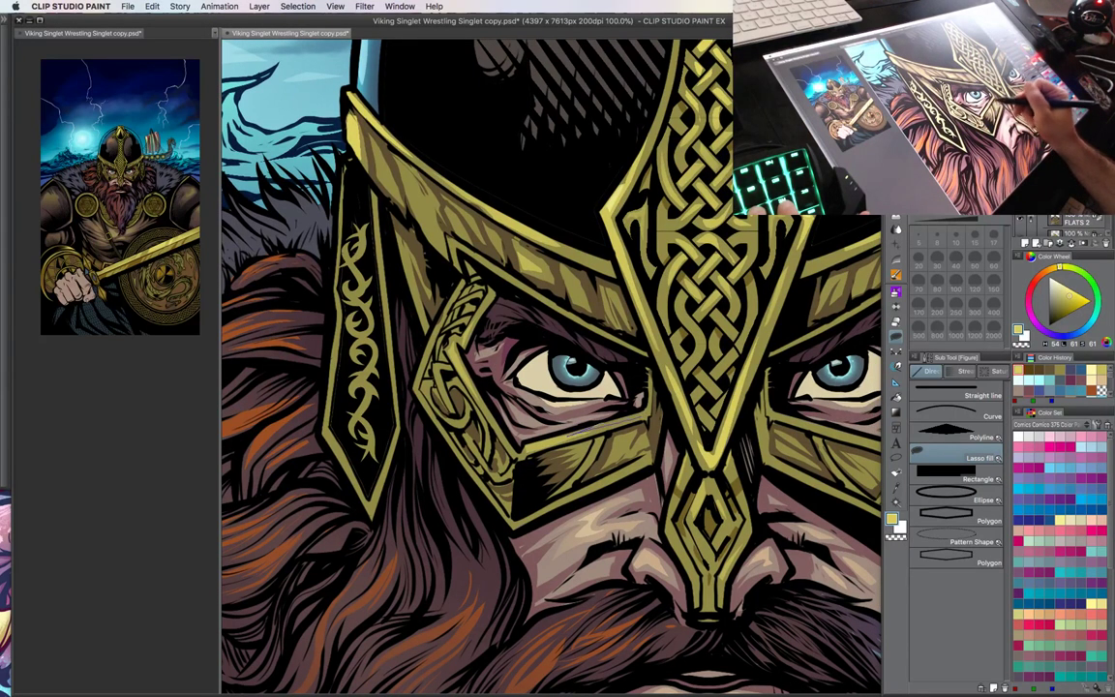
pyautogui.moveTo(710, 487); pyautogui.dragTo(545, 500)
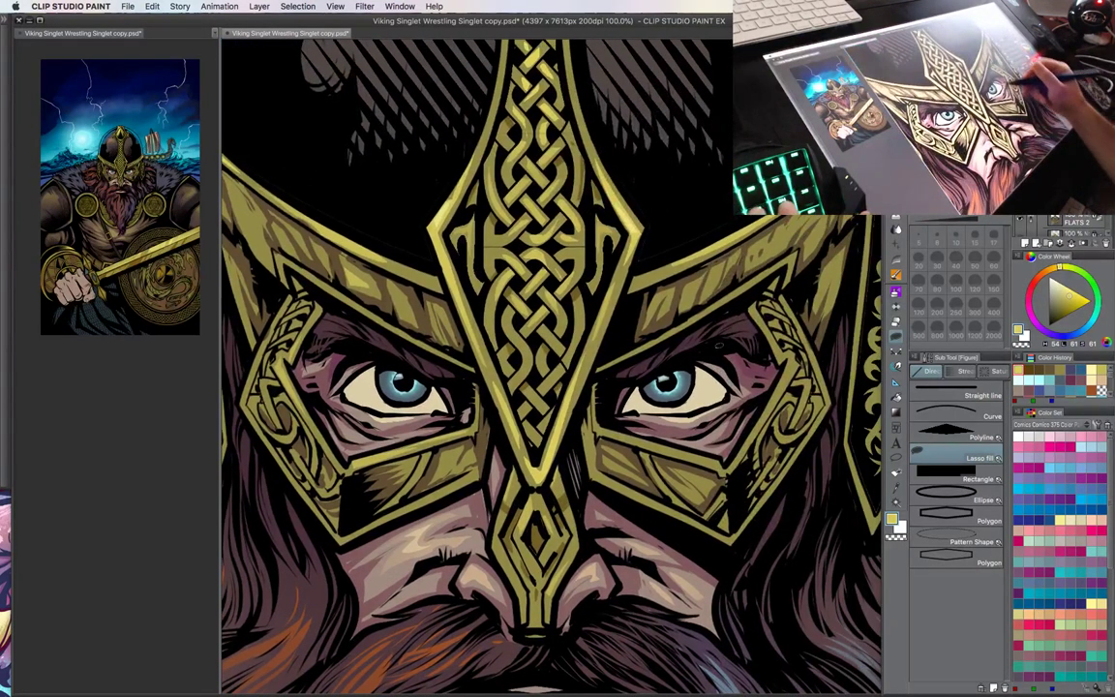
# - Lasso-fill pale gold highlights along the edges and knotwork of the right eye guard, rotating the canvas for the angled strokes
pyautogui.hotkey('shift', 'space')
pyautogui.moveTo(721, 333); pyautogui.dragTo(699, 433)
pyautogui.press('g')
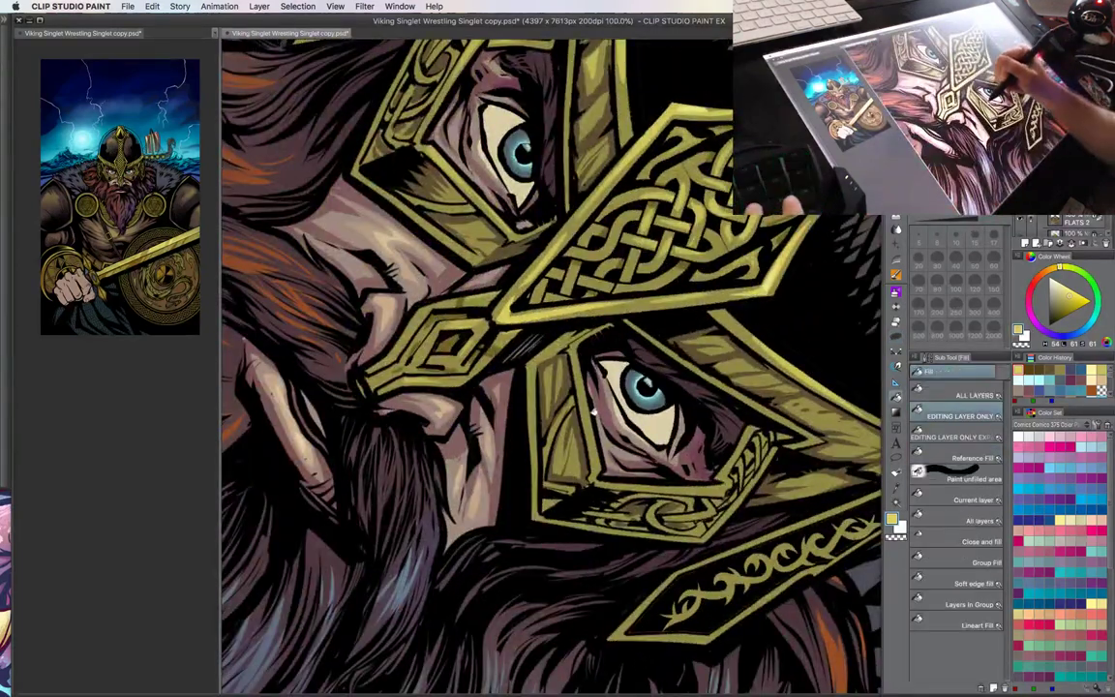
pyautogui.press('u')
pyautogui.moveTo(589, 401); pyautogui.dragTo(580, 348)
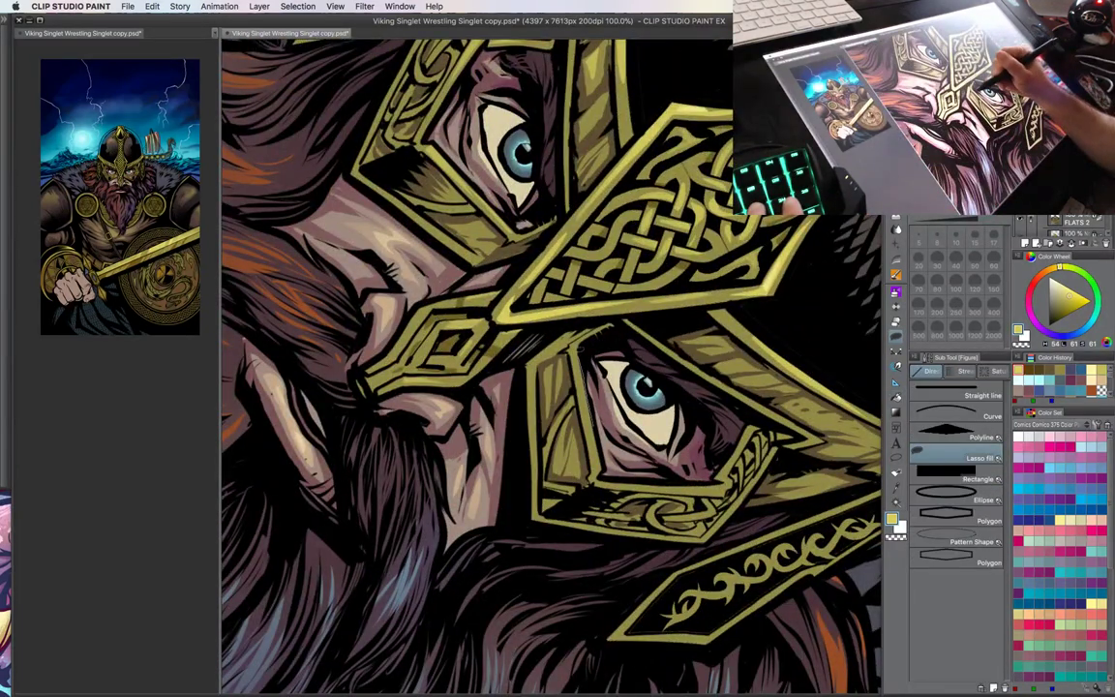
pyautogui.moveTo(593, 423); pyautogui.dragTo(589, 404)
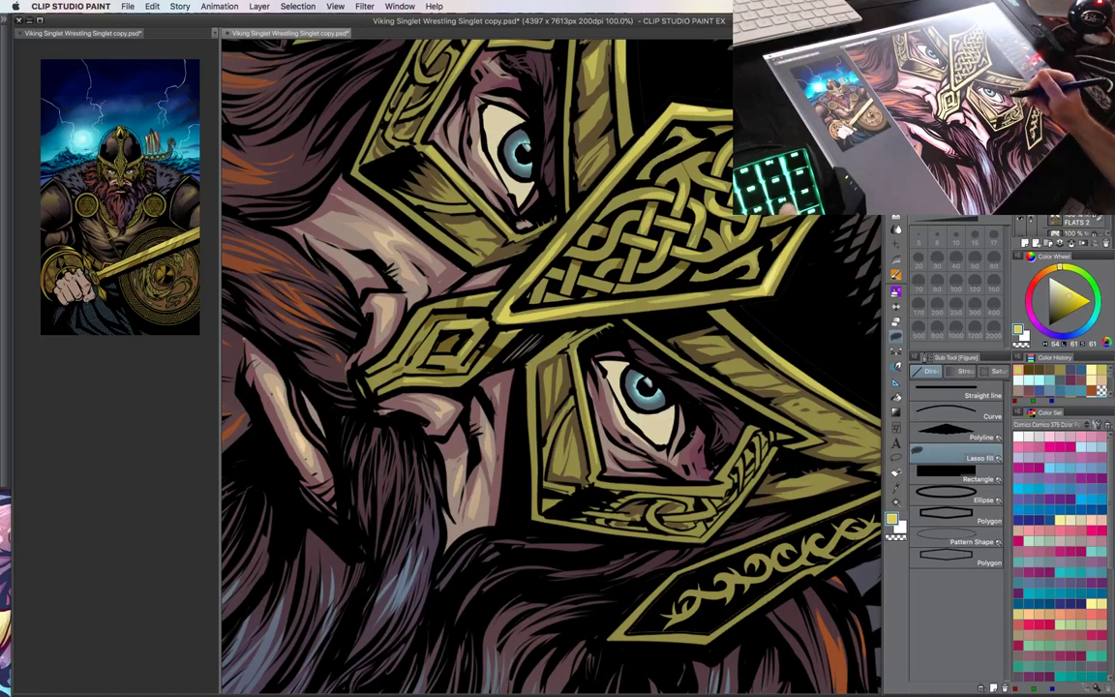
pyautogui.press('super+at')
pyautogui.moveTo(722, 456); pyautogui.dragTo(668, 465)
pyautogui.press('g')
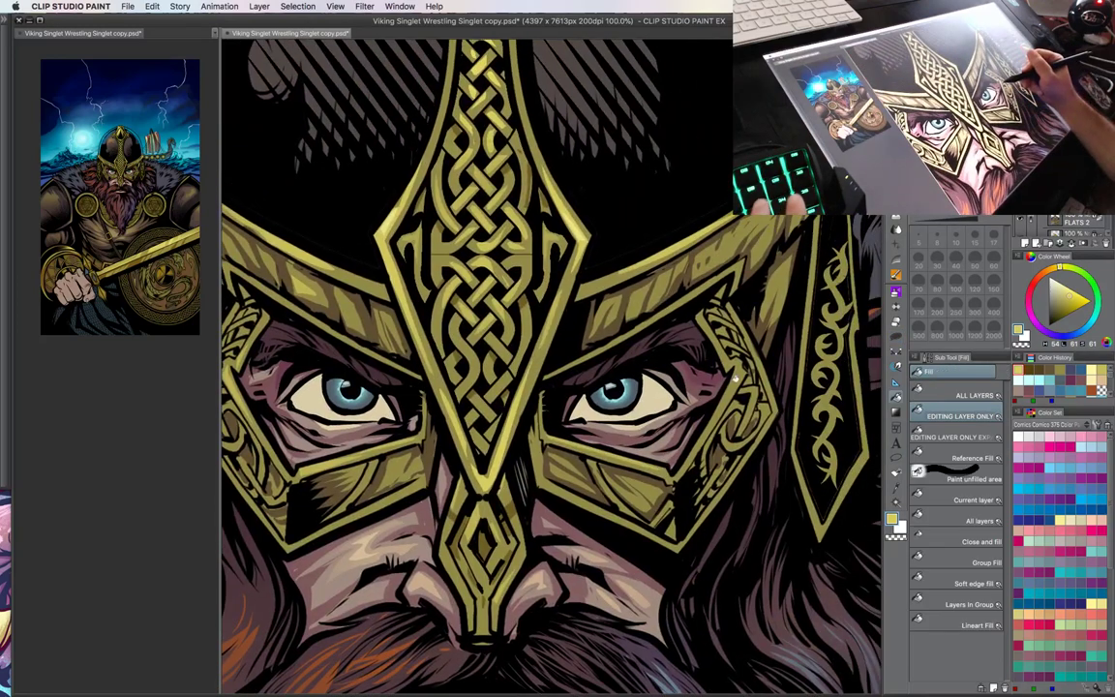
pyautogui.press('u')
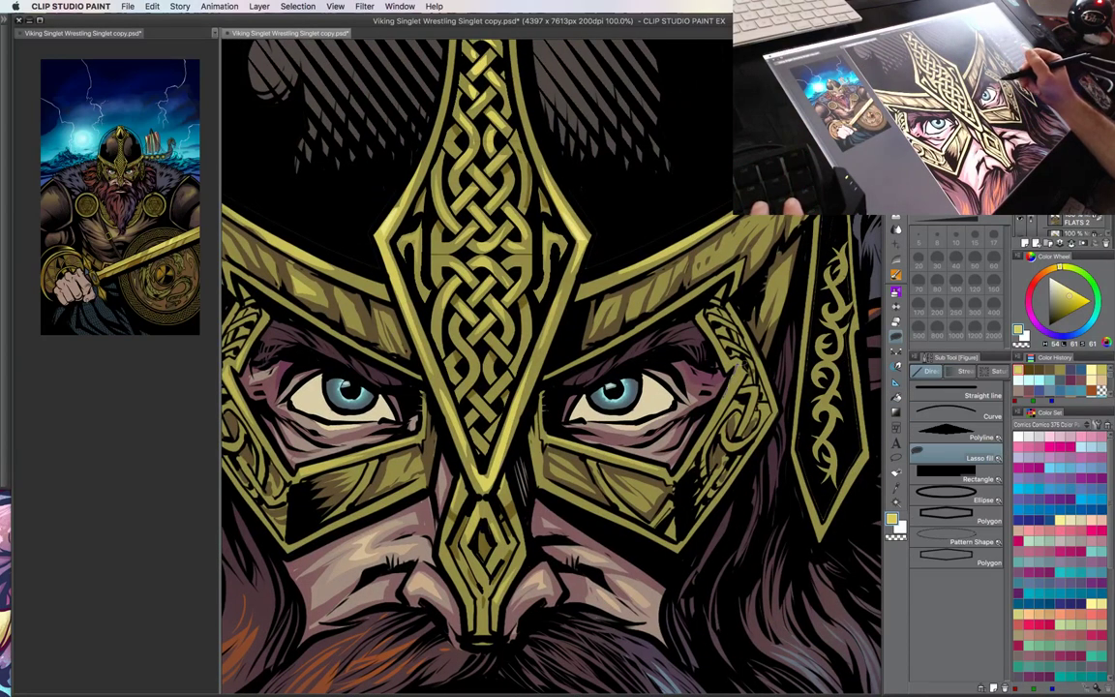
pyautogui.moveTo(678, 382); pyautogui.dragTo(710, 416)
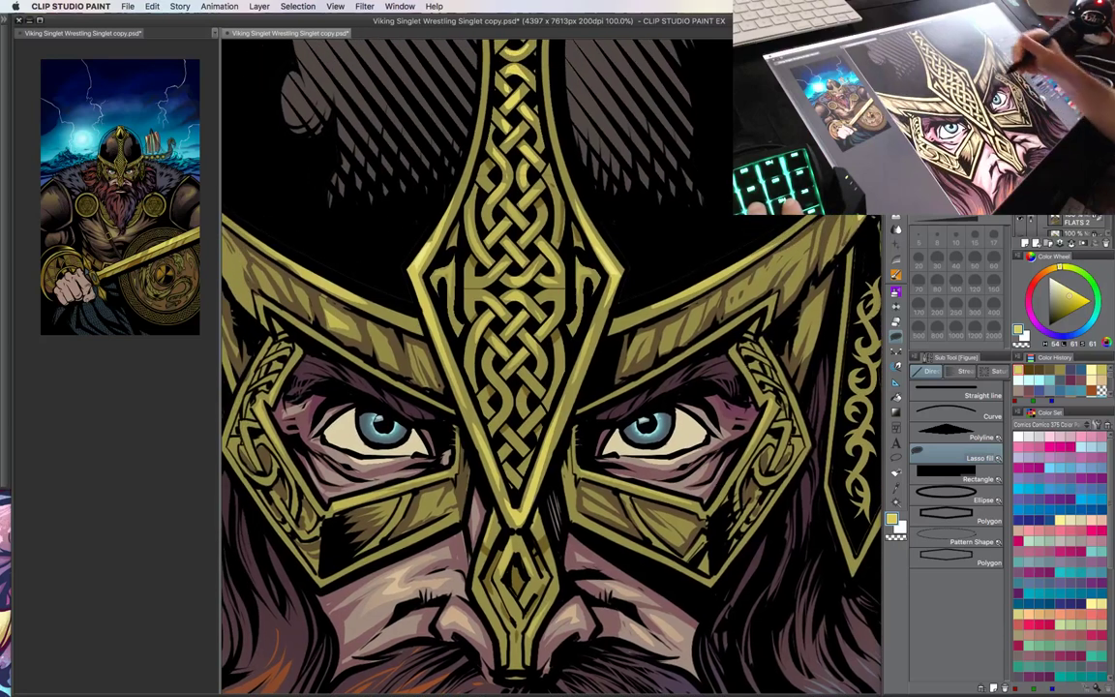
pyautogui.moveTo(667, 321)
pyautogui.mouseDown()
pyautogui.moveTo(683, 350)
pyautogui.moveTo(664, 352)
pyautogui.mouseUp()
pyautogui.moveTo(695, 438); pyautogui.dragTo(716, 452)
pyautogui.keyDown('alt'); pyautogui.click(751, 430); pyautogui.keyUp('alt')
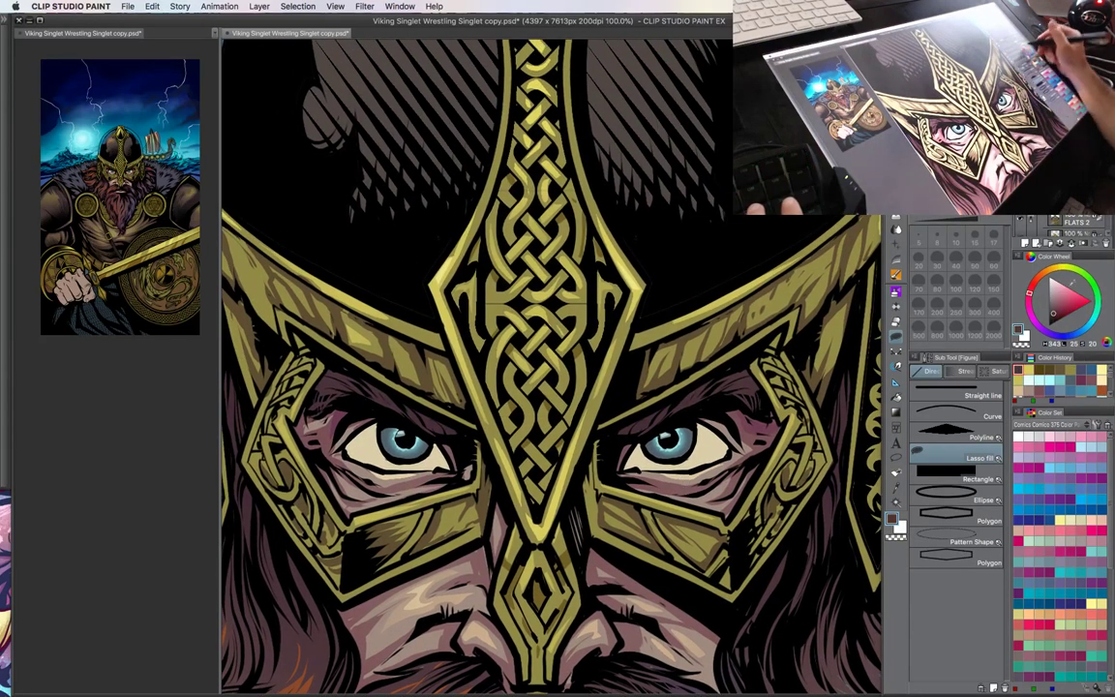
pyautogui.moveTo(1029, 291)
pyautogui.mouseDown()
pyautogui.moveTo(1033, 283)
pyautogui.moveTo(1070, 303)
pyautogui.mouseUp()
pyautogui.moveTo(654, 412)
pyautogui.mouseDown()
pyautogui.moveTo(642, 424)
pyautogui.moveTo(661, 413)
pyautogui.mouseUp()
pyautogui.press('super+z')
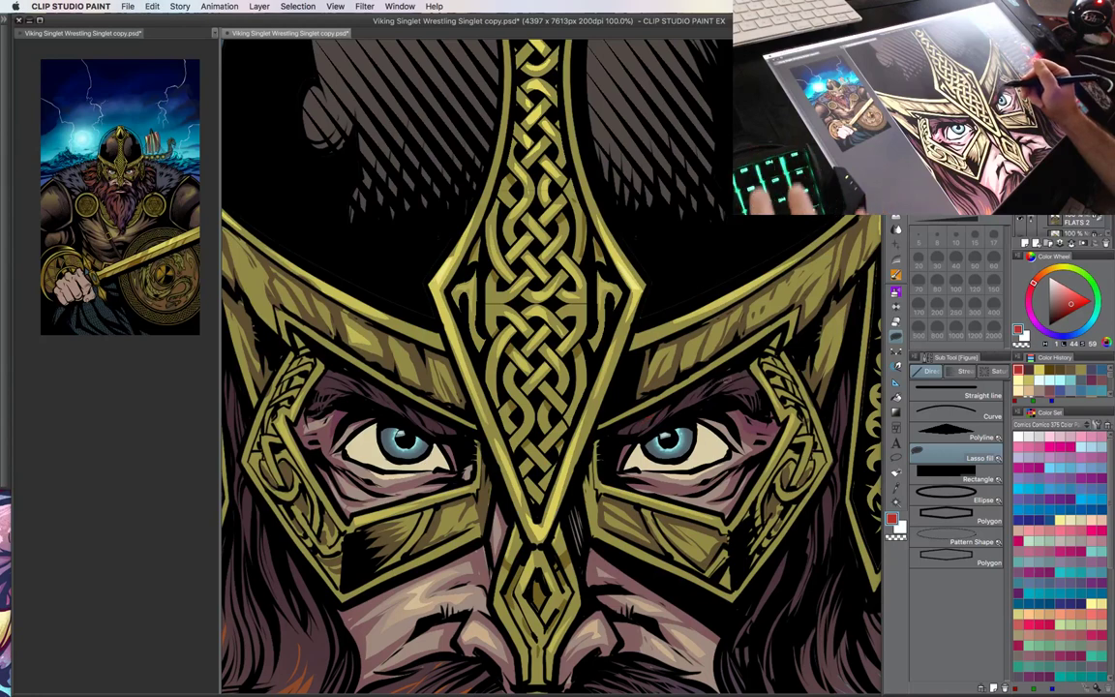
# - Sample the eyebrow's colour, shift it to an orange-brown, hue 20, and lasso-fill highlight strands in the Viking's eyebrows
pyautogui.keyDown('alt'); pyautogui.click(709, 386); pyautogui.keyUp('alt')
pyautogui.click(1033, 281)
pyautogui.click(1061, 309)
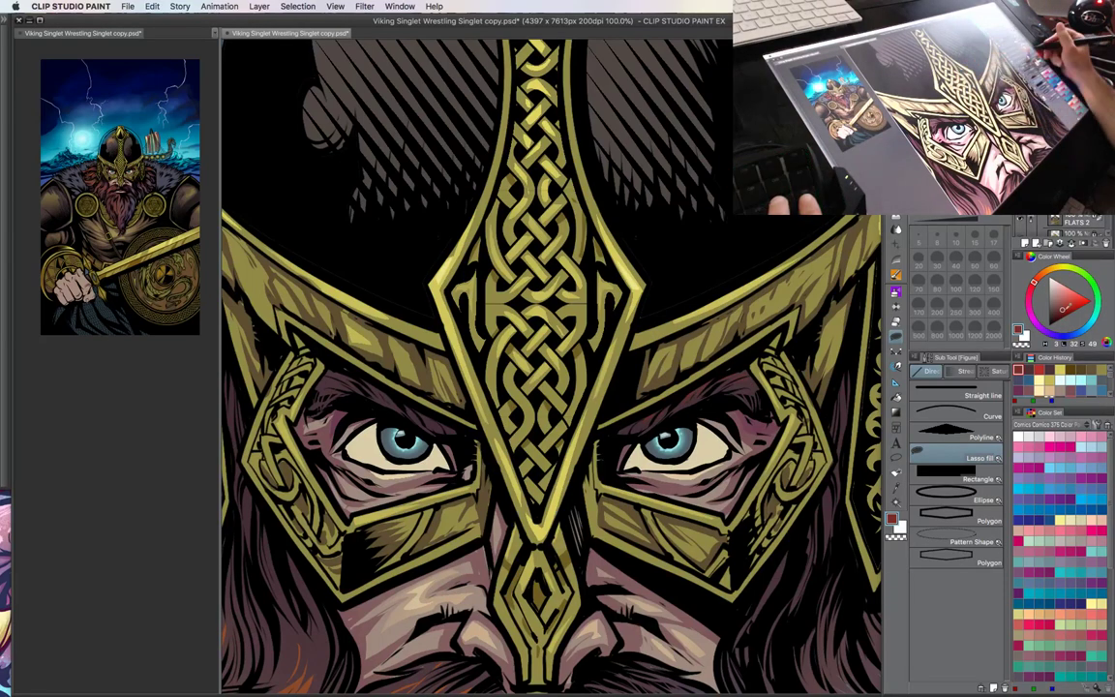
pyautogui.click(1038, 279)
pyautogui.moveTo(1039, 278); pyautogui.dragTo(1041, 275)
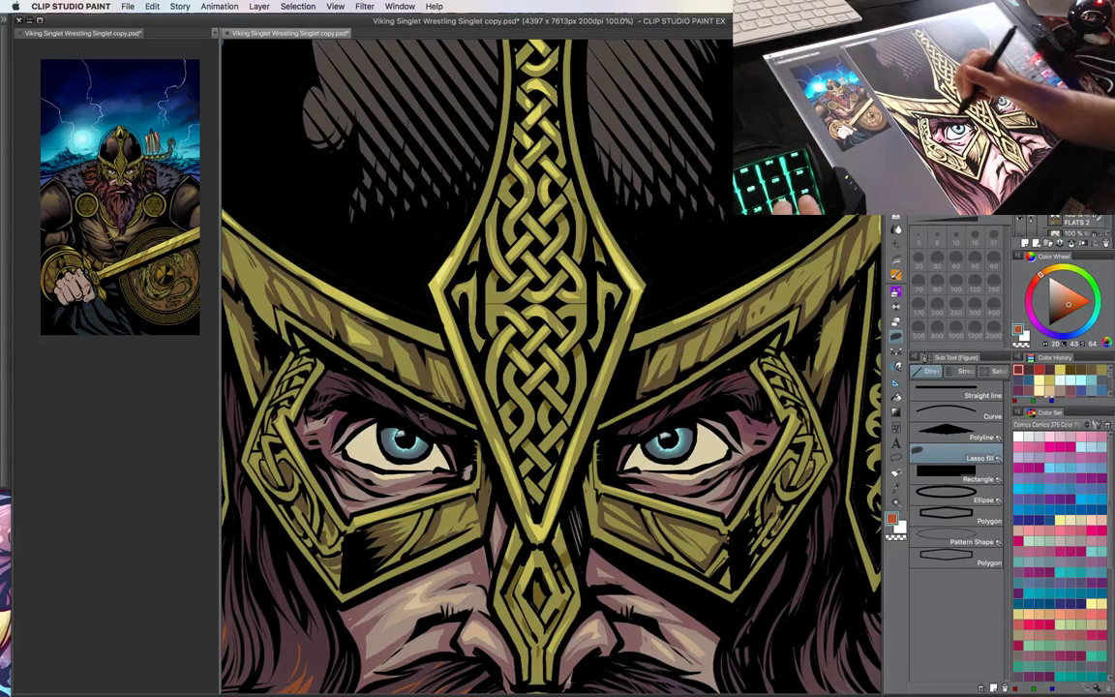
pyautogui.moveTo(453, 422); pyautogui.dragTo(444, 428)
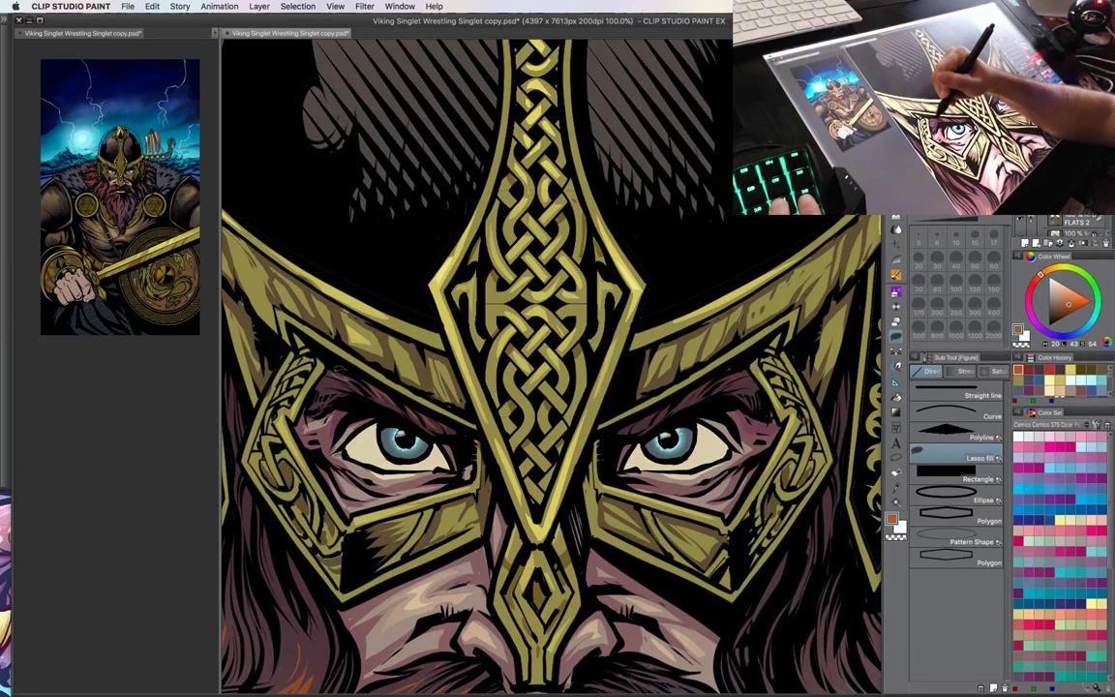
# - Shift the drawing colour to a pale cream, hue 44, and lasso-fill highlights on the whites of both eyes
pyautogui.press('super+minus')
pyautogui.moveTo(704, 446); pyautogui.dragTo(754, 426)
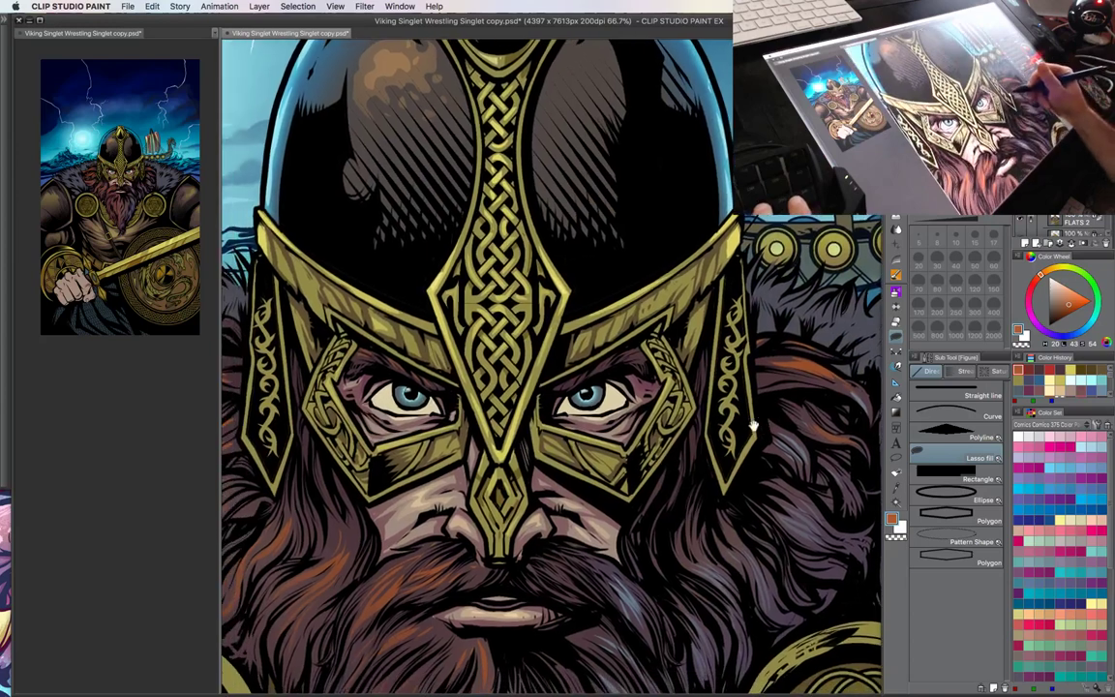
pyautogui.moveTo(672, 454)
pyautogui.mouseDown()
pyautogui.moveTo(729, 426)
pyautogui.moveTo(708, 466)
pyautogui.mouseUp()
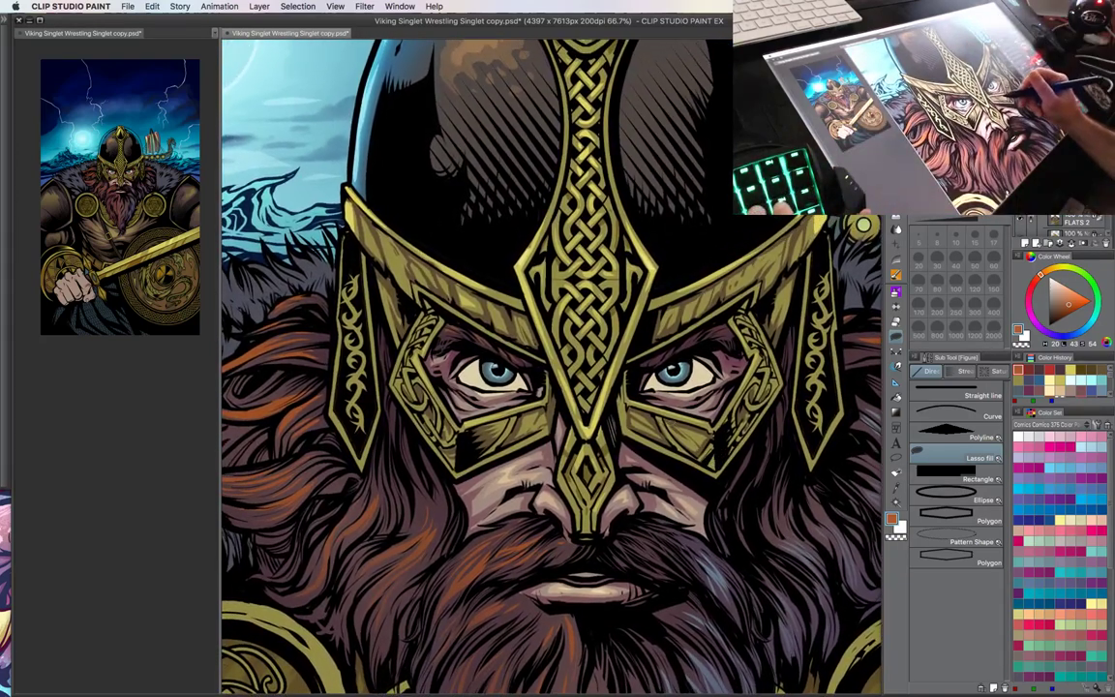
pyautogui.hotkey('ctrl', '+')
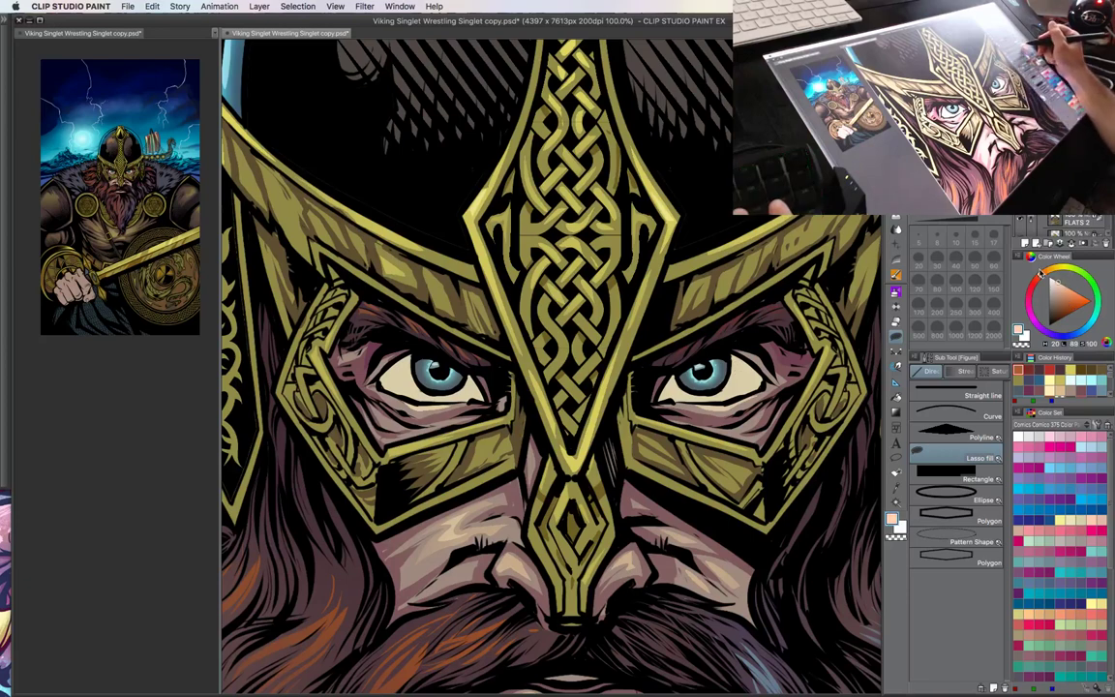
pyautogui.moveTo(1041, 273); pyautogui.dragTo(1054, 268)
pyautogui.click(1058, 288)
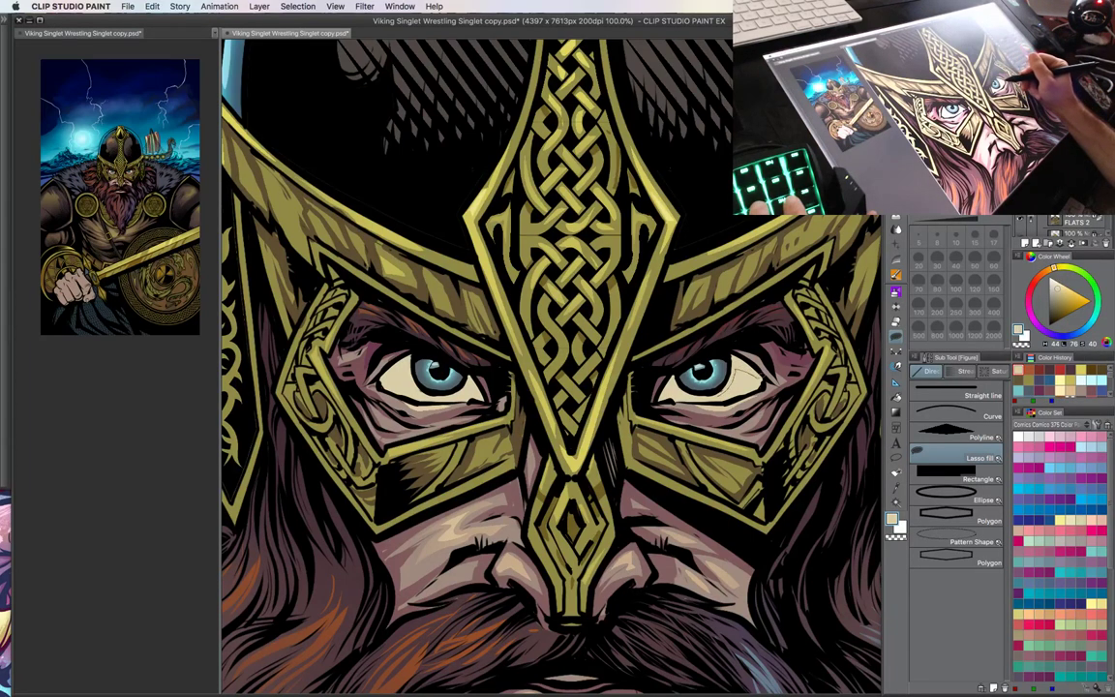
pyautogui.moveTo(737, 370); pyautogui.dragTo(732, 389)
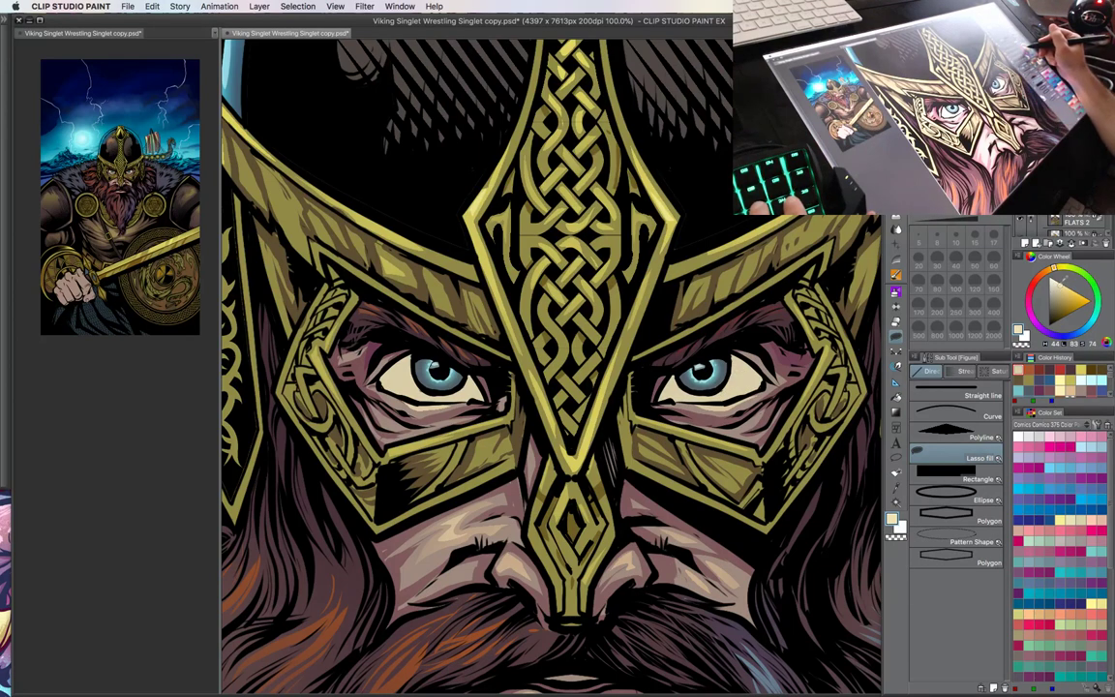
pyautogui.click(1055, 281)
pyautogui.moveTo(728, 391); pyautogui.dragTo(761, 373)
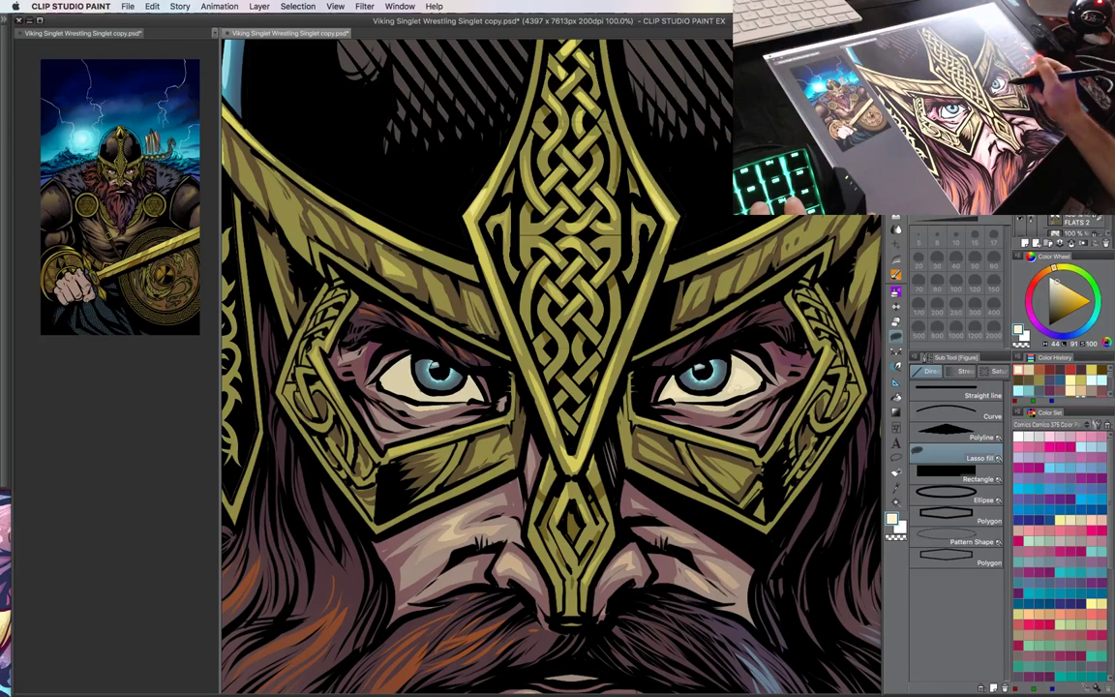
pyautogui.moveTo(611, 447); pyautogui.dragTo(647, 455)
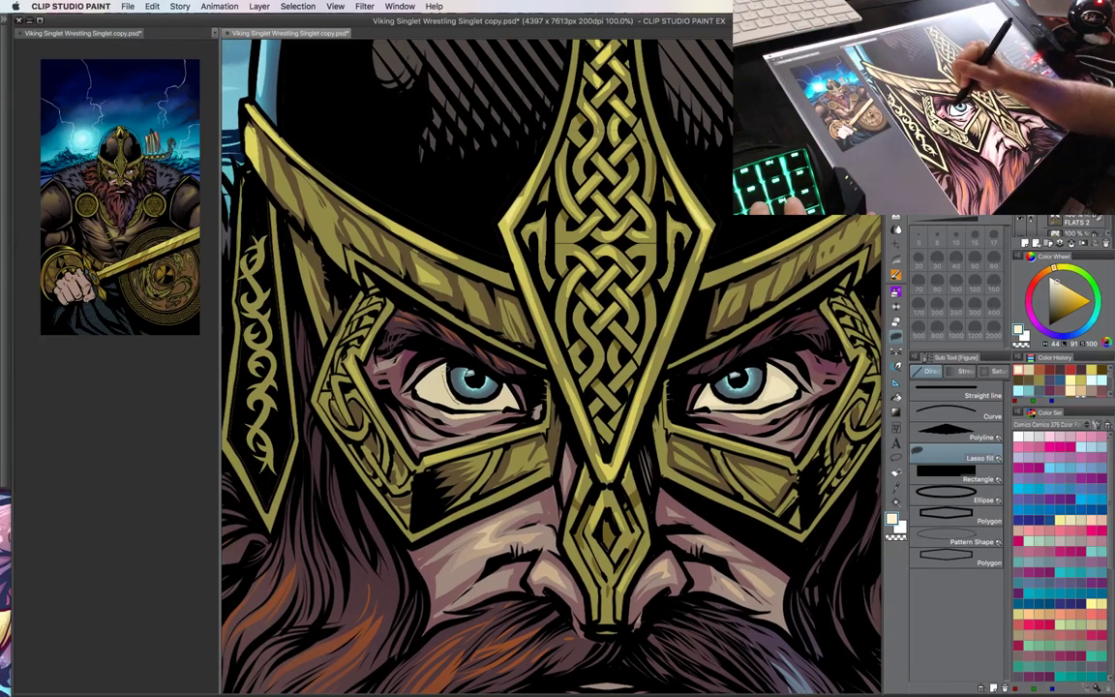
pyautogui.moveTo(446, 370); pyautogui.dragTo(449, 366)
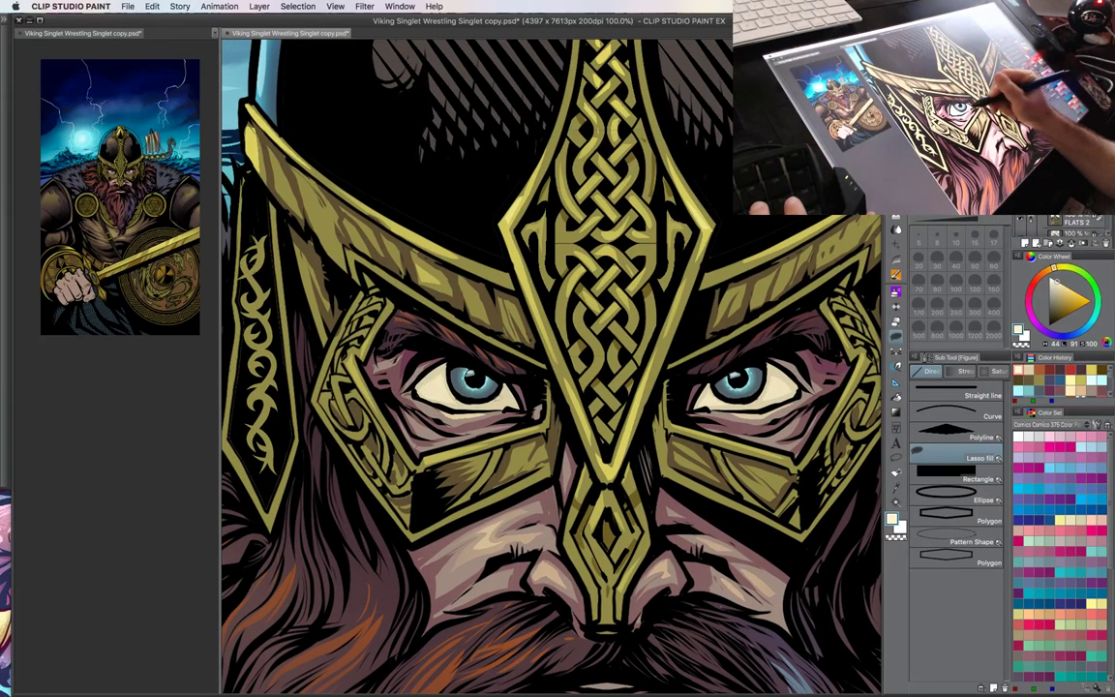
# - Review the finished eyes, helmet, face and beard at several magnifications, sampling browns from the helmet dome
pyautogui.moveTo(513, 399); pyautogui.dragTo(503, 388)
pyautogui.press('super+minus')
pyautogui.press('super+minus')
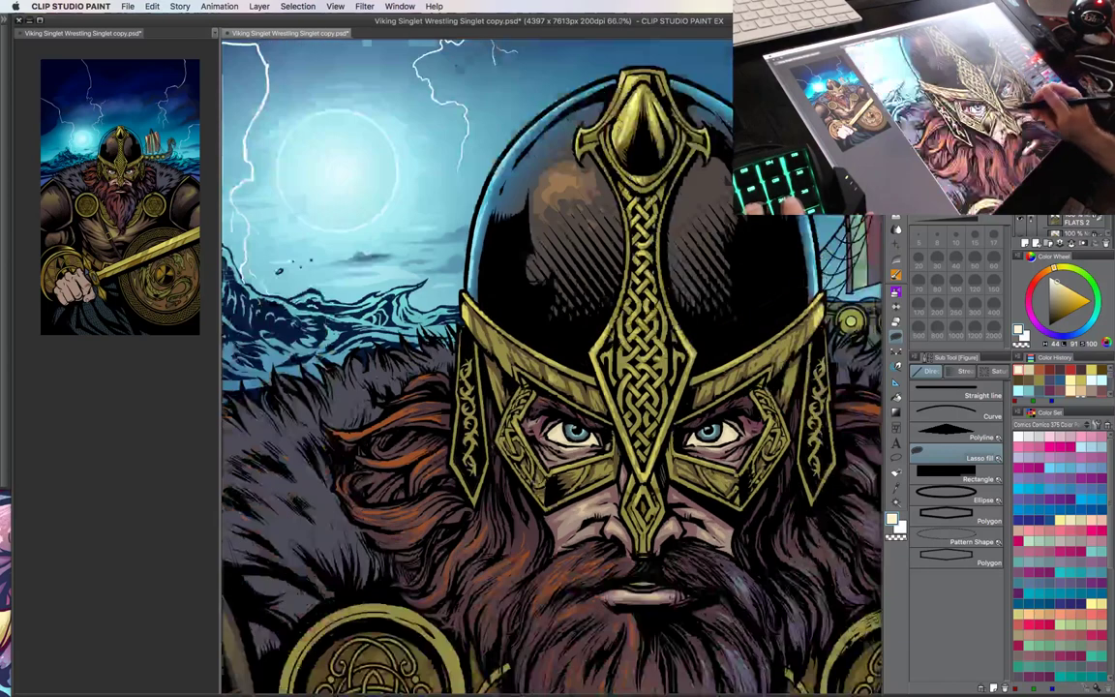
pyautogui.moveTo(688, 459); pyautogui.dragTo(586, 392)
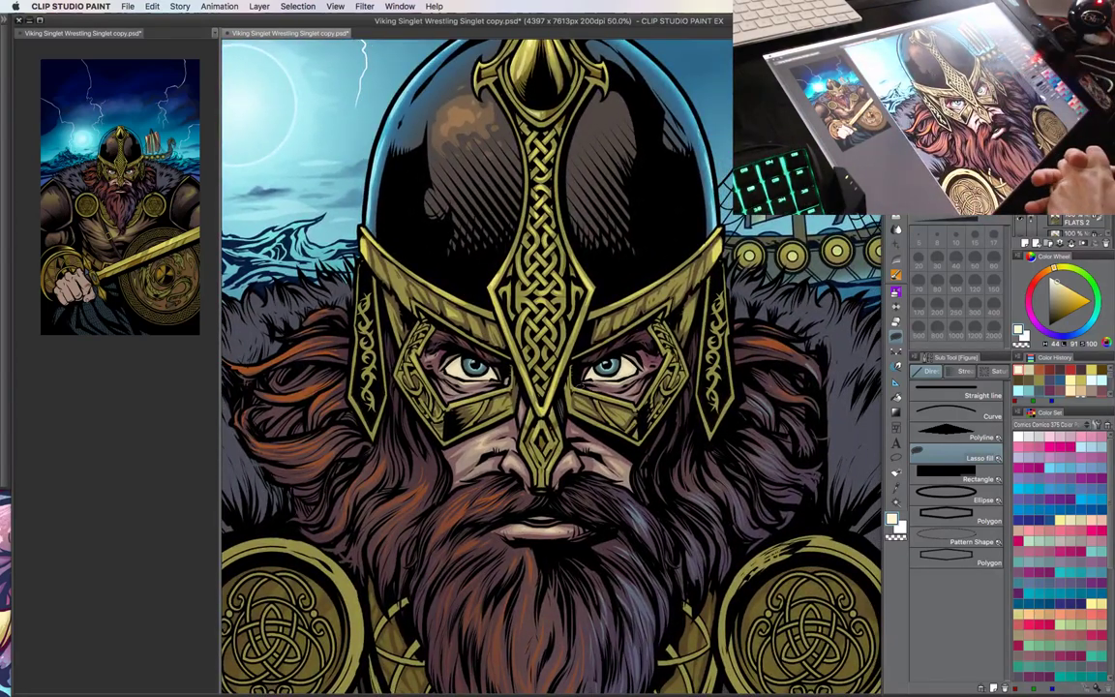
pyautogui.moveTo(550, 331); pyautogui.dragTo(596, 525)
pyautogui.keyDown('alt'); pyautogui.click(542, 313); pyautogui.keyUp('alt')
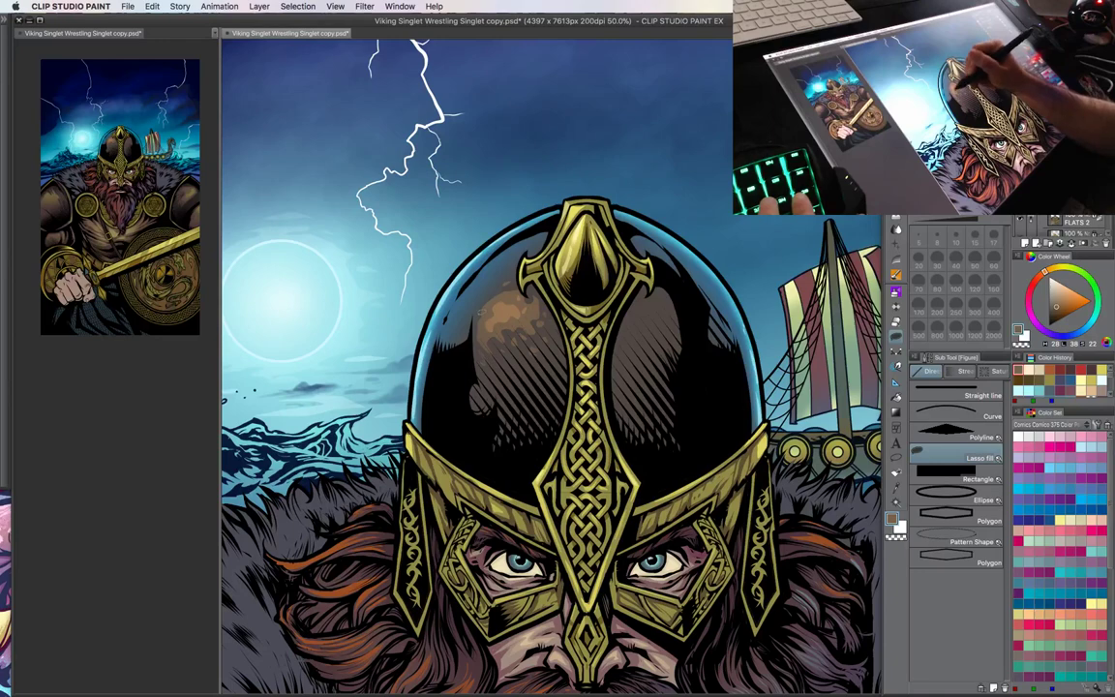
pyautogui.moveTo(687, 444)
pyautogui.mouseDown()
pyautogui.moveTo(671, 409)
pyautogui.moveTo(669, 431)
pyautogui.mouseUp()
pyautogui.keyDown('alt'); pyautogui.click(501, 286); pyautogui.keyUp('alt')
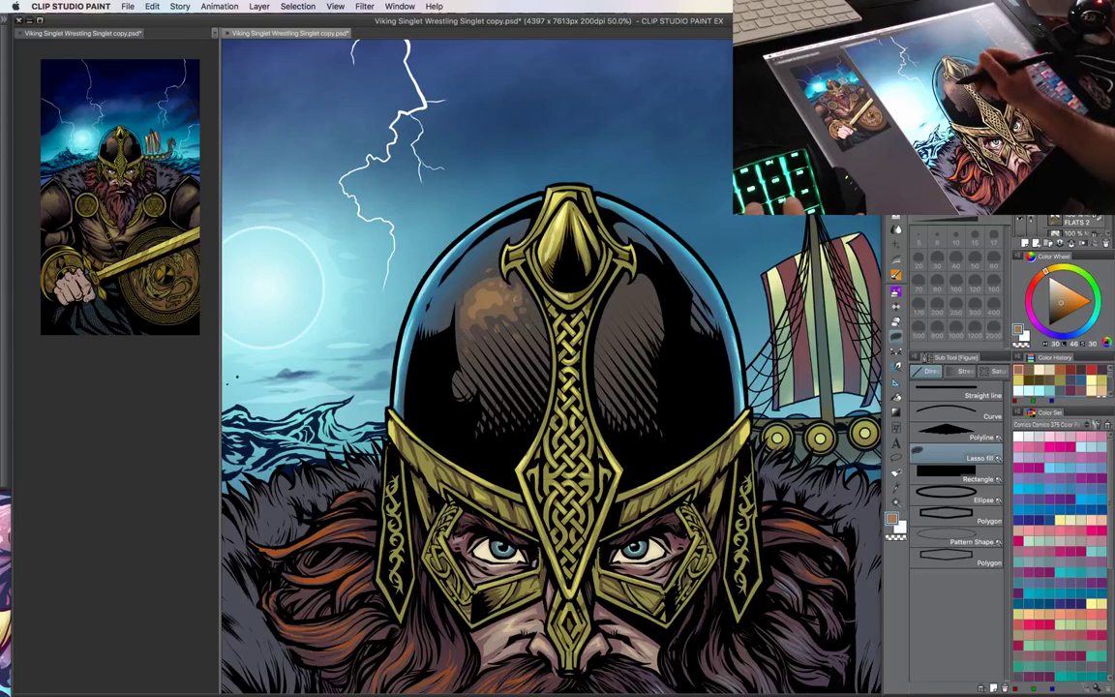
pyautogui.moveTo(681, 467); pyautogui.dragTo(714, 340)
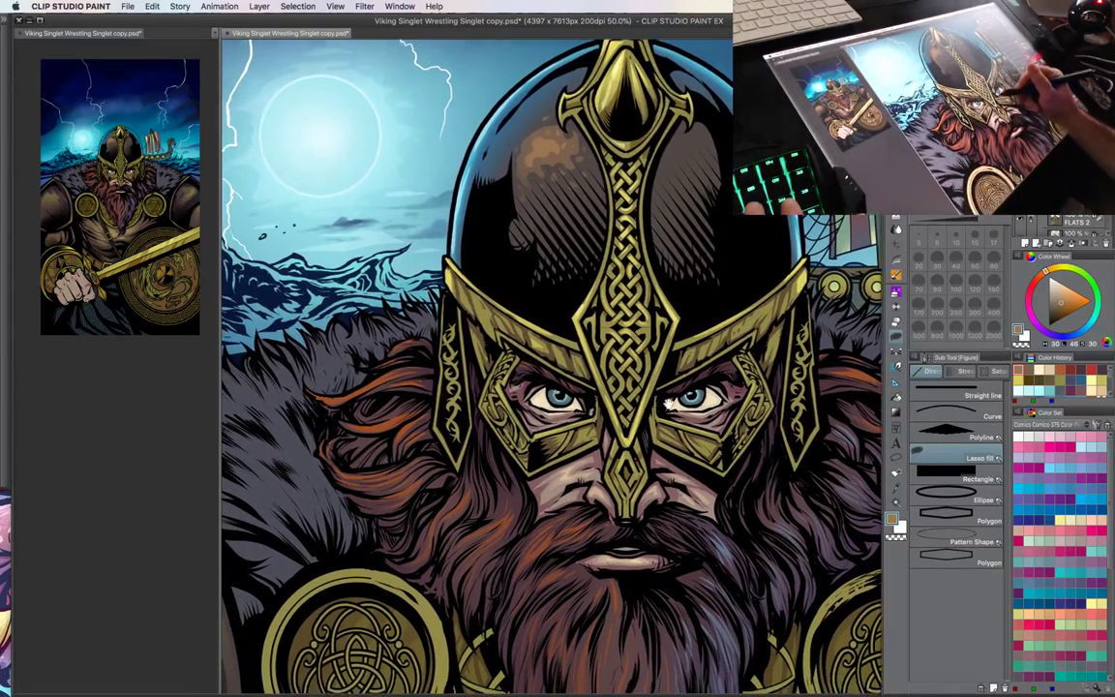
pyautogui.moveTo(682, 443); pyautogui.dragTo(684, 388)
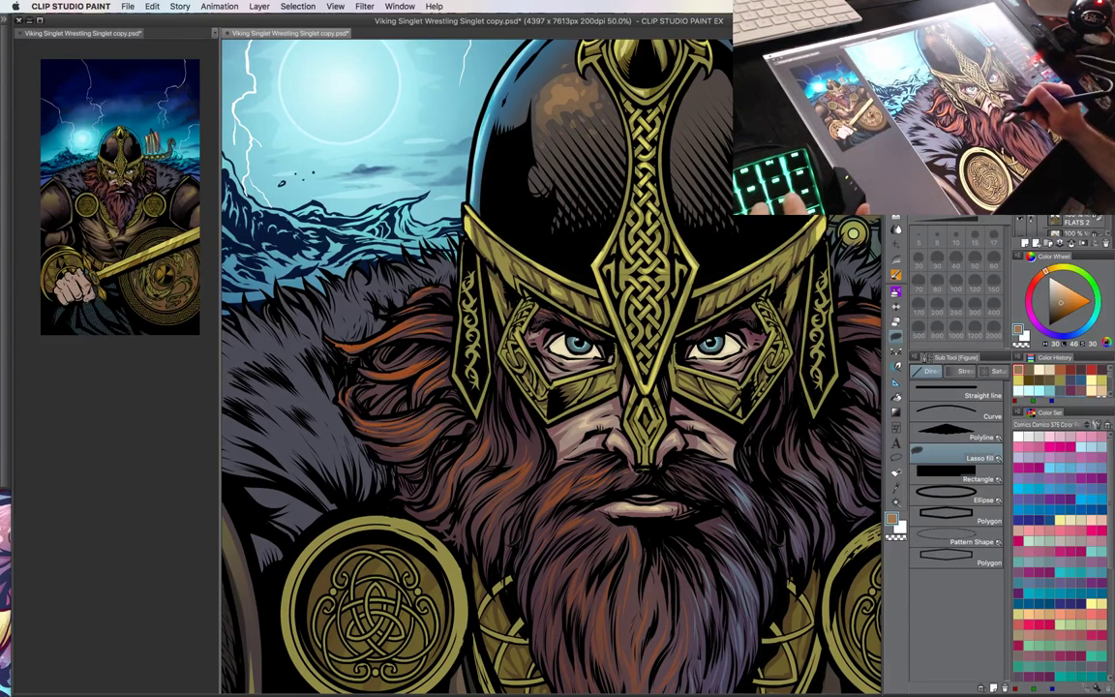
pyautogui.moveTo(746, 453); pyautogui.dragTo(620, 335)
pyautogui.press('super+minus')
pyautogui.press('super+minus')
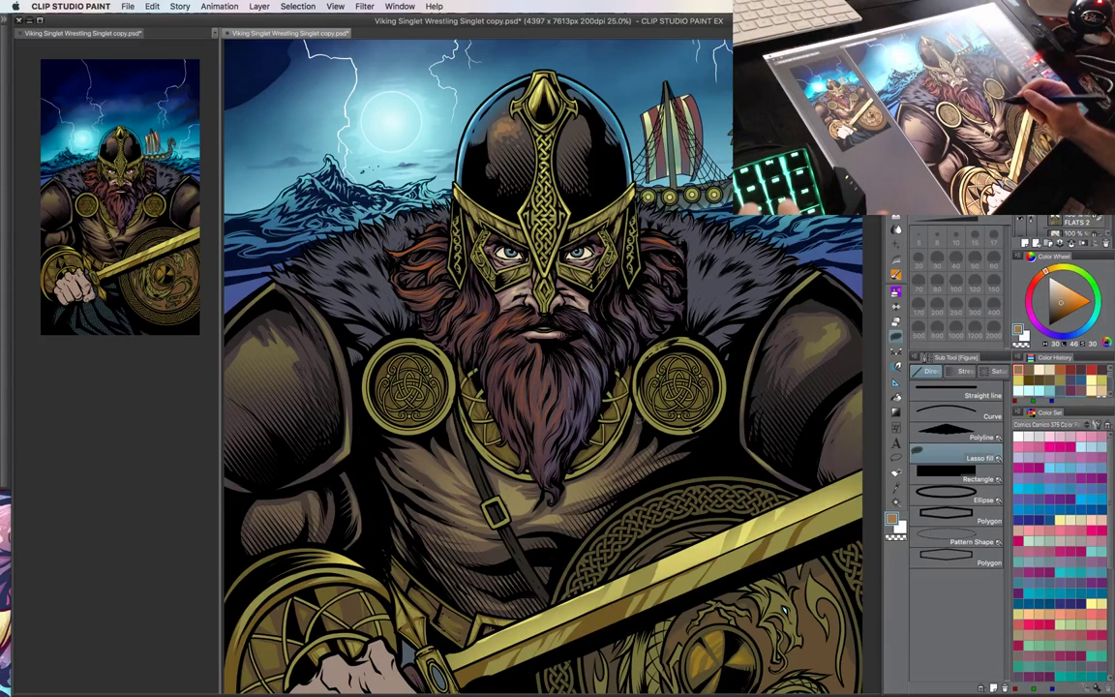
# - Select the fur collar by its flat area, sample its grey-violet, and darken the drawing colour to a deep violet
pyautogui.moveTo(588, 377); pyautogui.dragTo(680, 451)
pyautogui.press('super+plus')
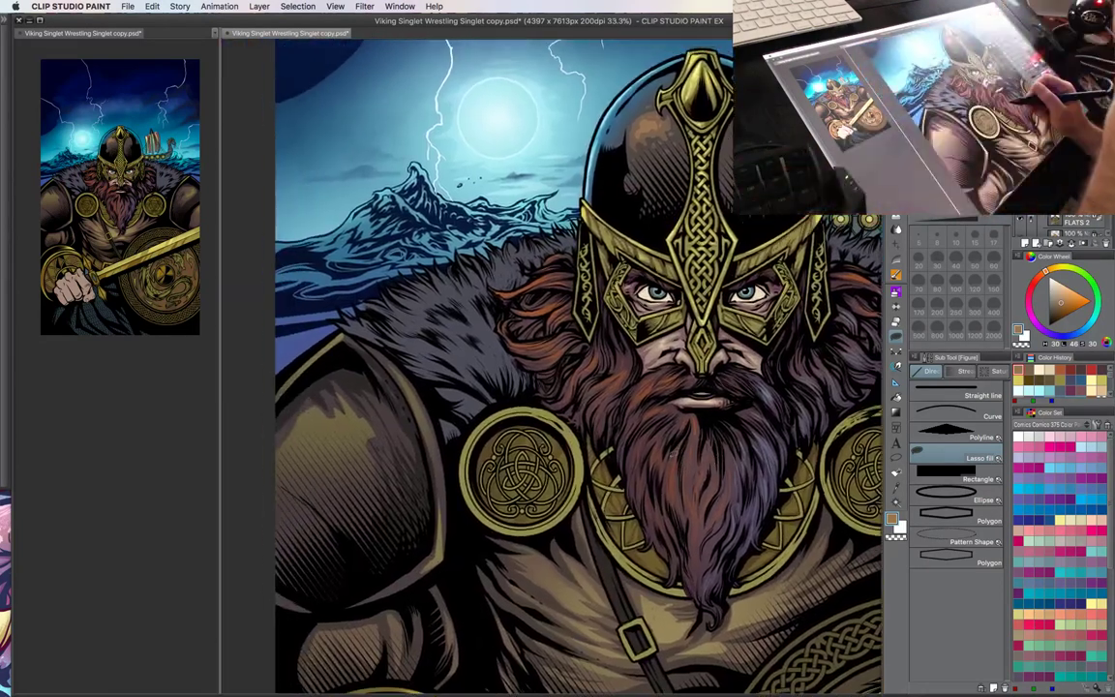
pyautogui.press('w')
pyautogui.click(468, 331)
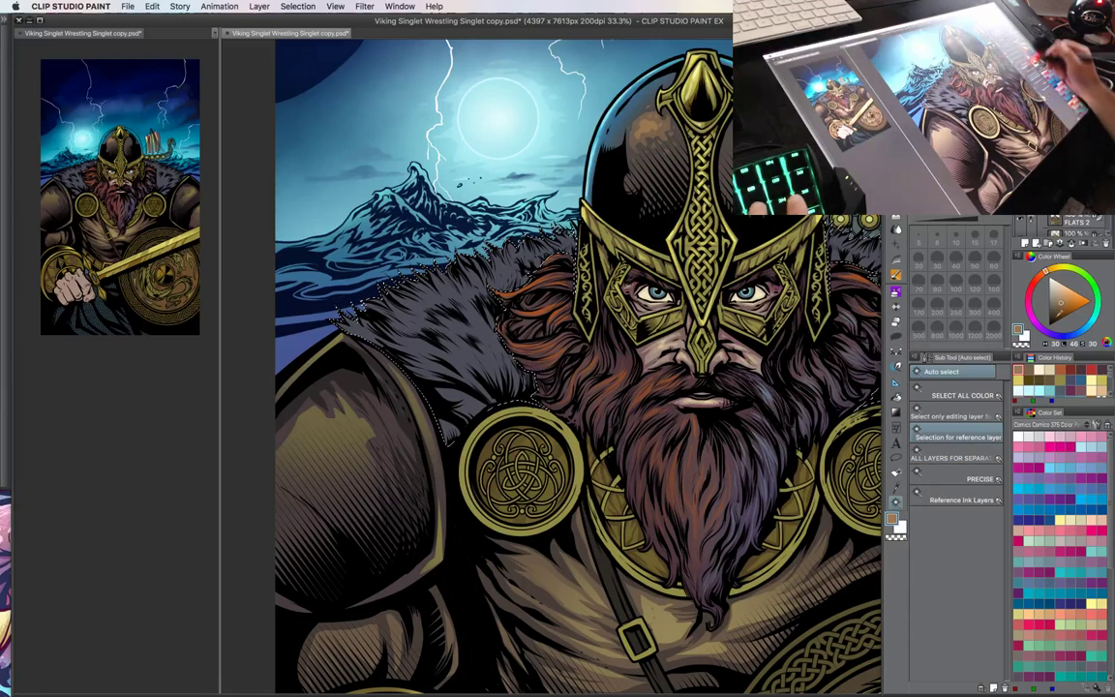
pyautogui.press('u')
pyautogui.keyDown('alt'); pyautogui.click(468, 334); pyautogui.keyUp('alt')
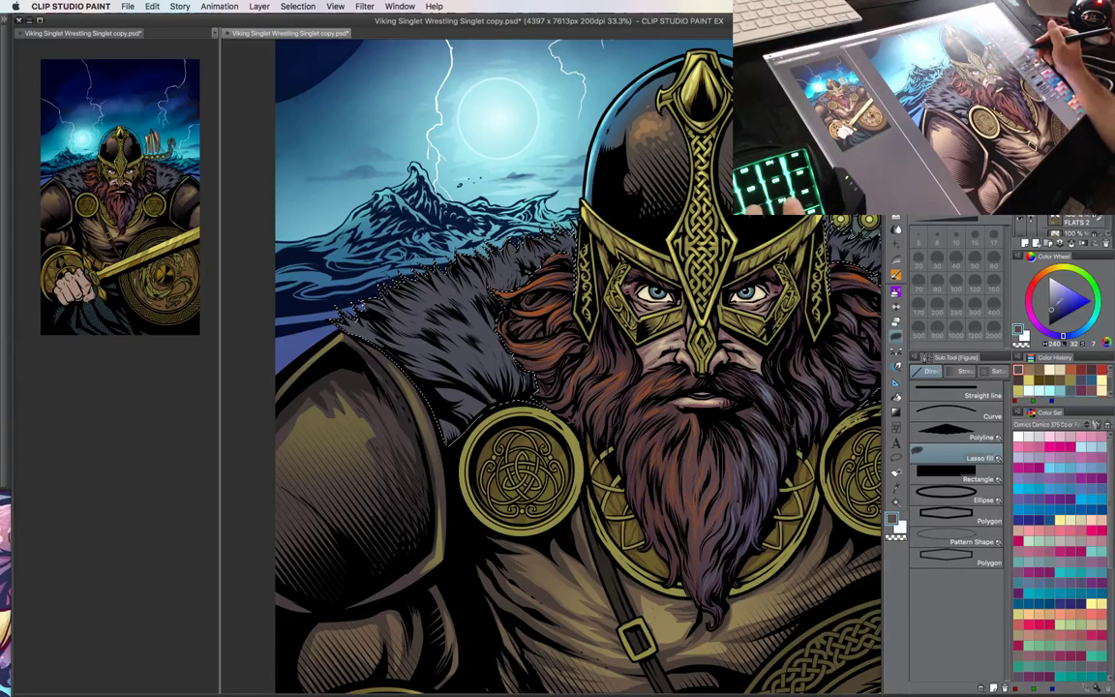
pyautogui.click(1053, 315)
pyautogui.click(1057, 336)
# - Lasso-fill deep violet shadows along the lower part of the fur collar on the left, just above the round medallion
pyautogui.moveTo(576, 437); pyautogui.dragTo(615, 444)
pyautogui.press('super+plus')
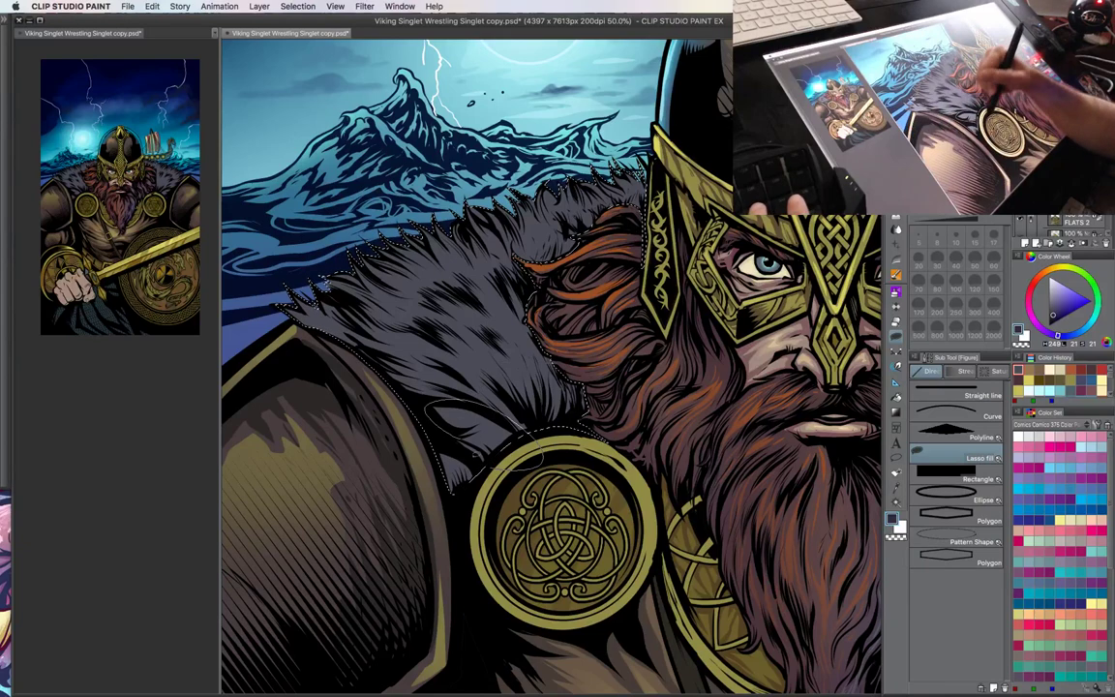
pyautogui.moveTo(450, 422); pyautogui.dragTo(479, 439)
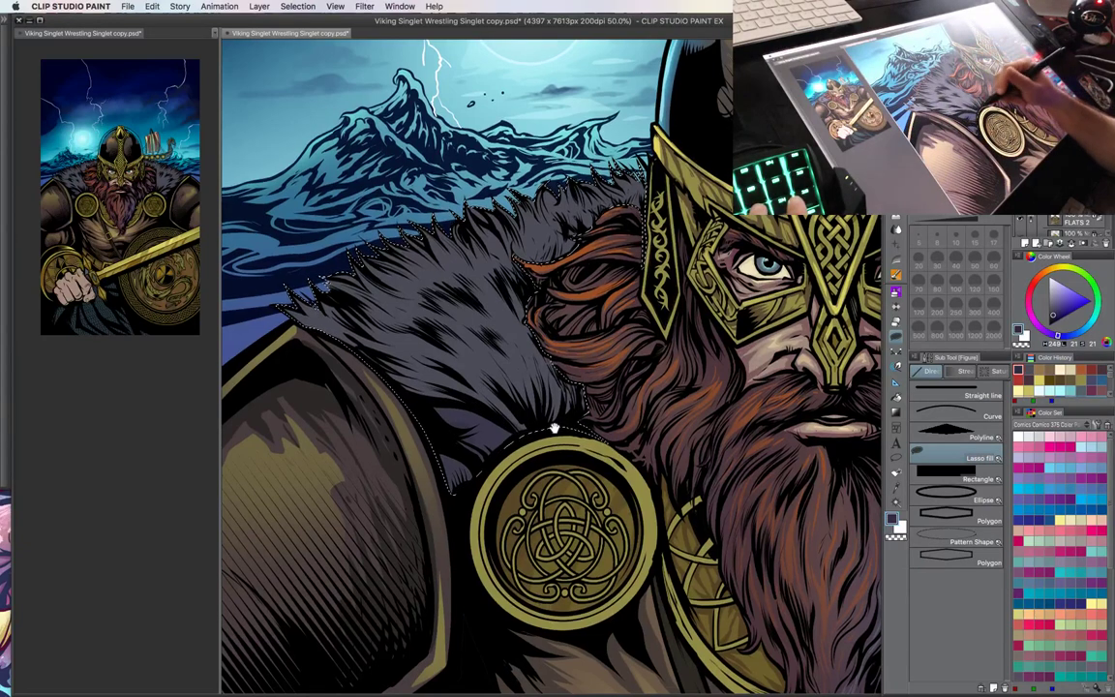
pyautogui.moveTo(581, 216); pyautogui.dragTo(593, 254)
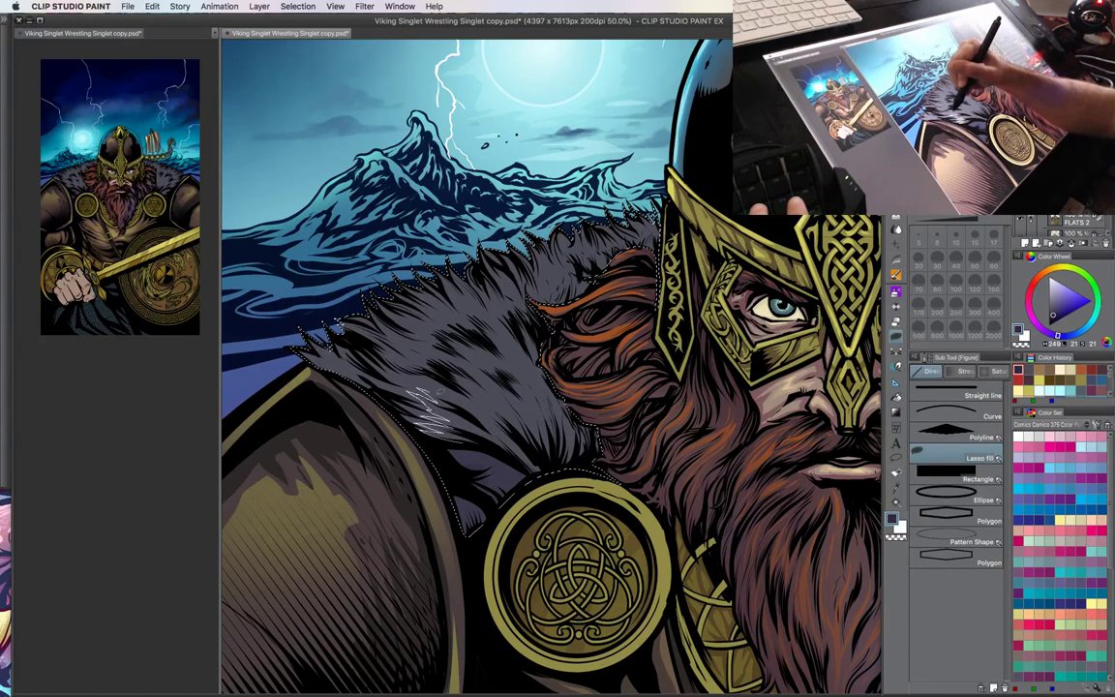
pyautogui.moveTo(633, 500); pyautogui.dragTo(582, 512)
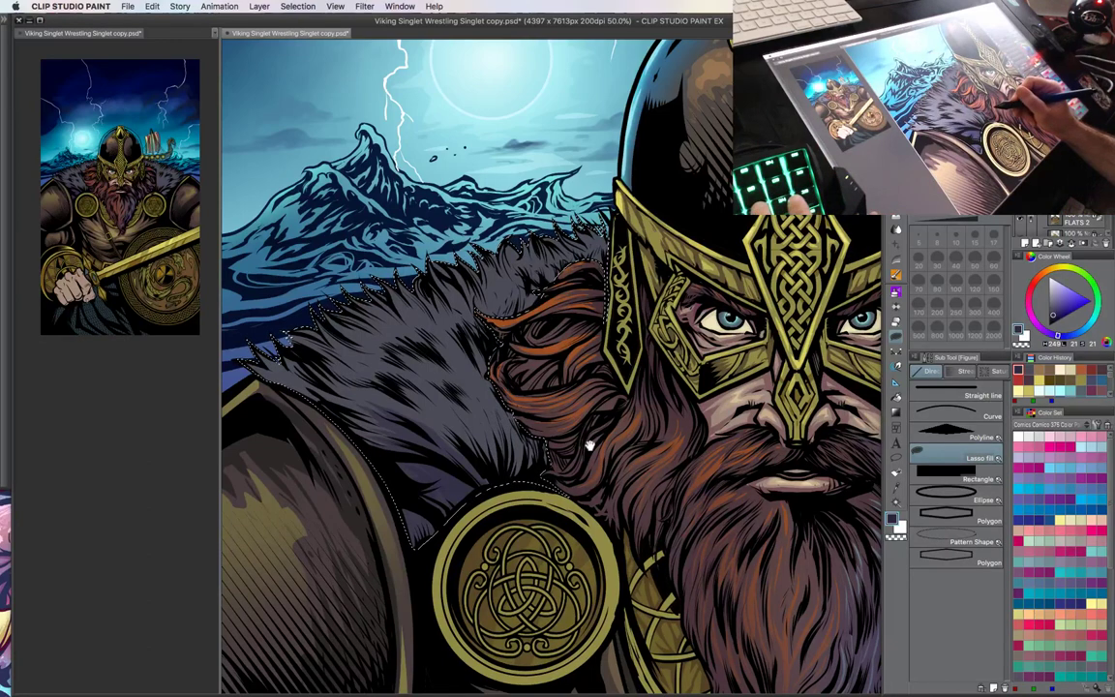
pyautogui.moveTo(590, 445); pyautogui.dragTo(624, 450)
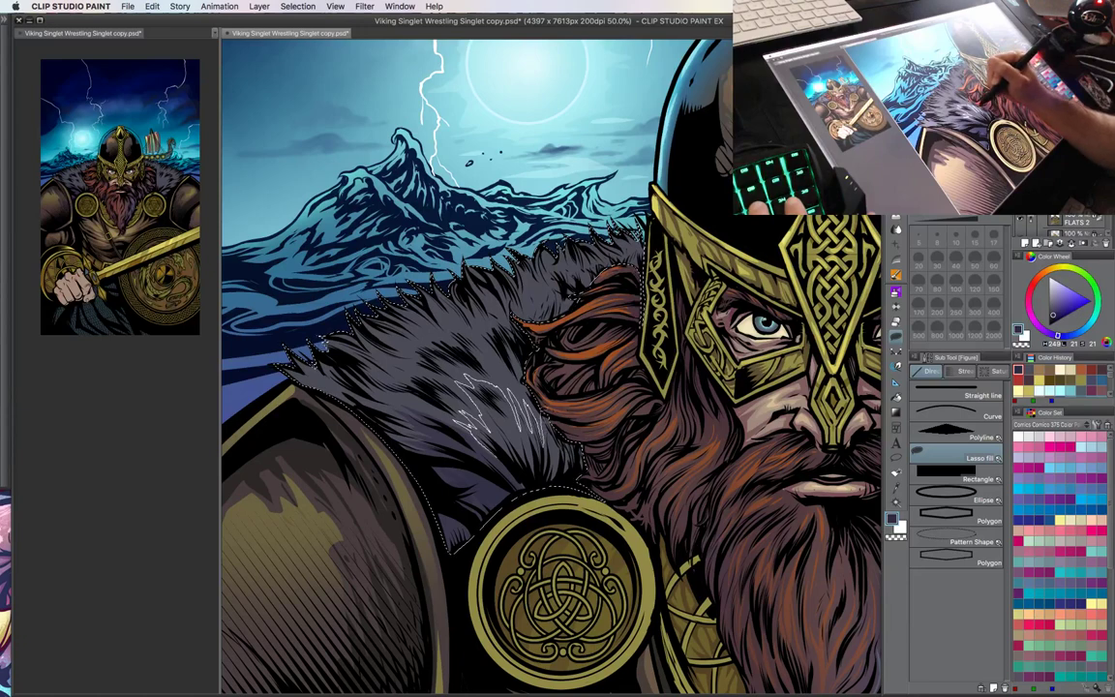
pyautogui.moveTo(578, 515); pyautogui.dragTo(460, 432)
pyautogui.moveTo(640, 529); pyautogui.dragTo(629, 507)
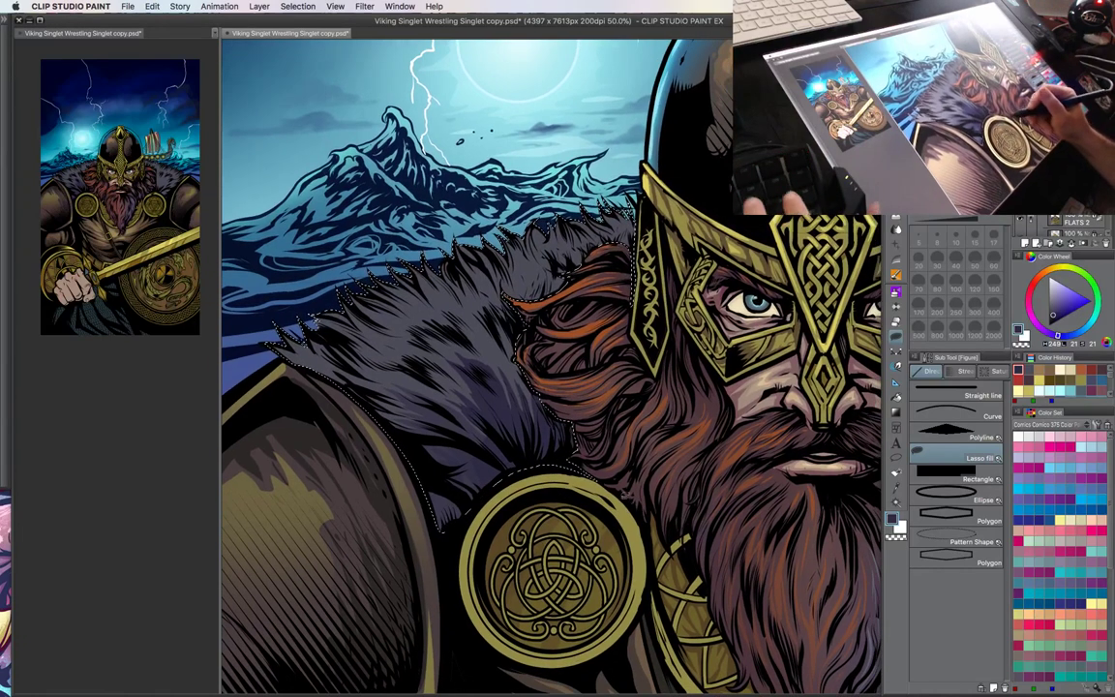
pyautogui.press('super+z')
# - Sample the shaded fur's softer violet, hue 246, and lasso-fill jagged shadow strands in the middle of the left fur collar
pyautogui.keyDown('alt'); pyautogui.click(472, 423); pyautogui.keyUp('alt')
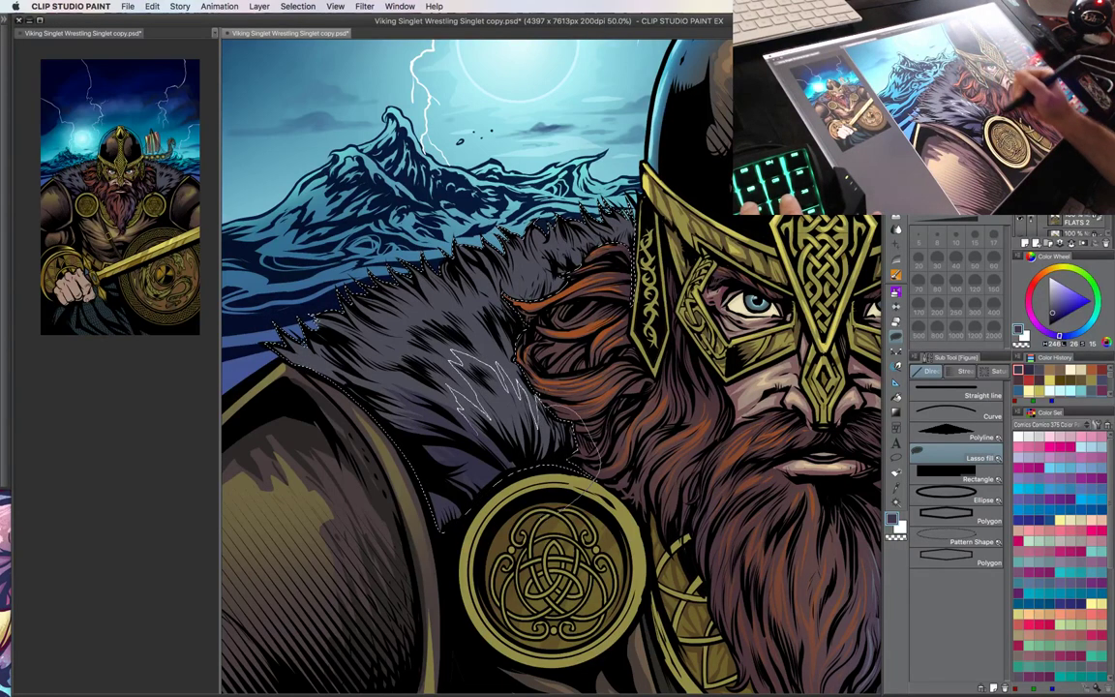
pyautogui.moveTo(564, 510); pyautogui.dragTo(463, 428)
pyautogui.moveTo(538, 400); pyautogui.dragTo(563, 430)
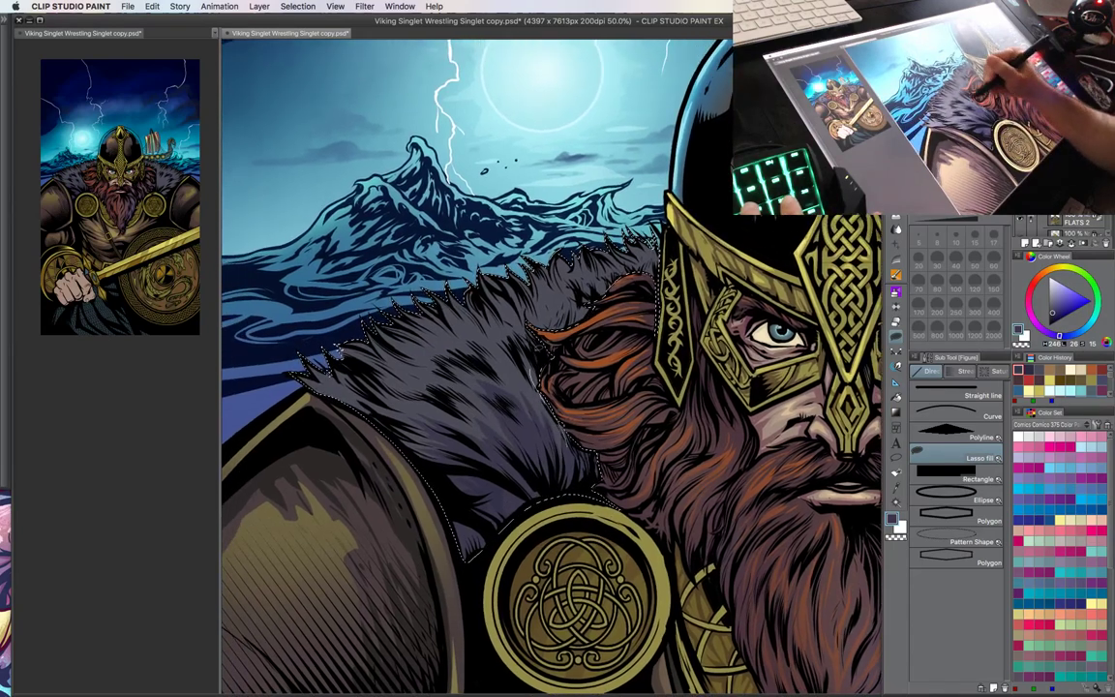
pyautogui.moveTo(720, 520); pyautogui.dragTo(662, 541)
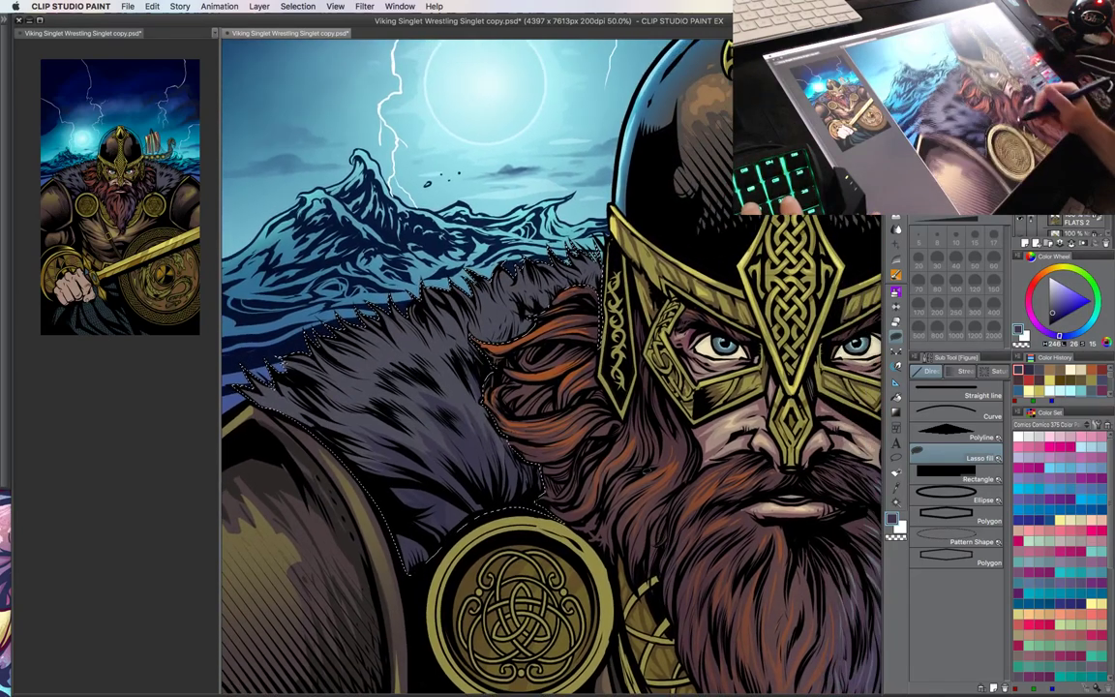
# - Lasso-fill matching violet shadow strands across the right side of the fur collar and clear the selection
pyautogui.press('super+minus')
pyautogui.moveTo(663, 486); pyautogui.dragTo(483, 445)
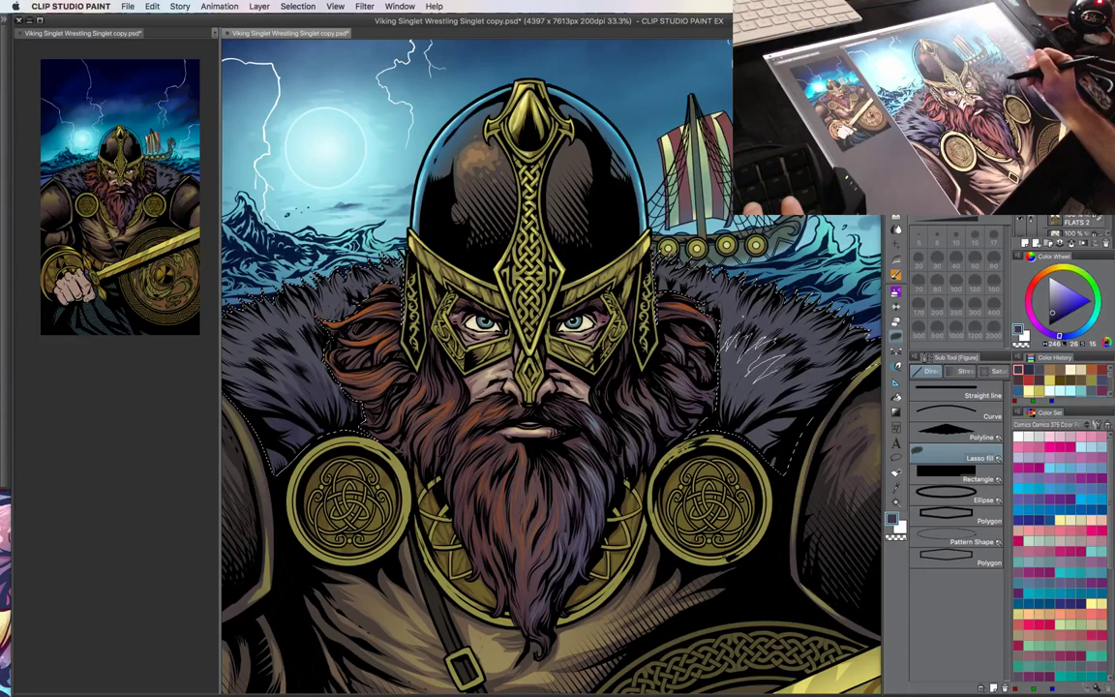
pyautogui.moveTo(757, 396); pyautogui.dragTo(754, 394)
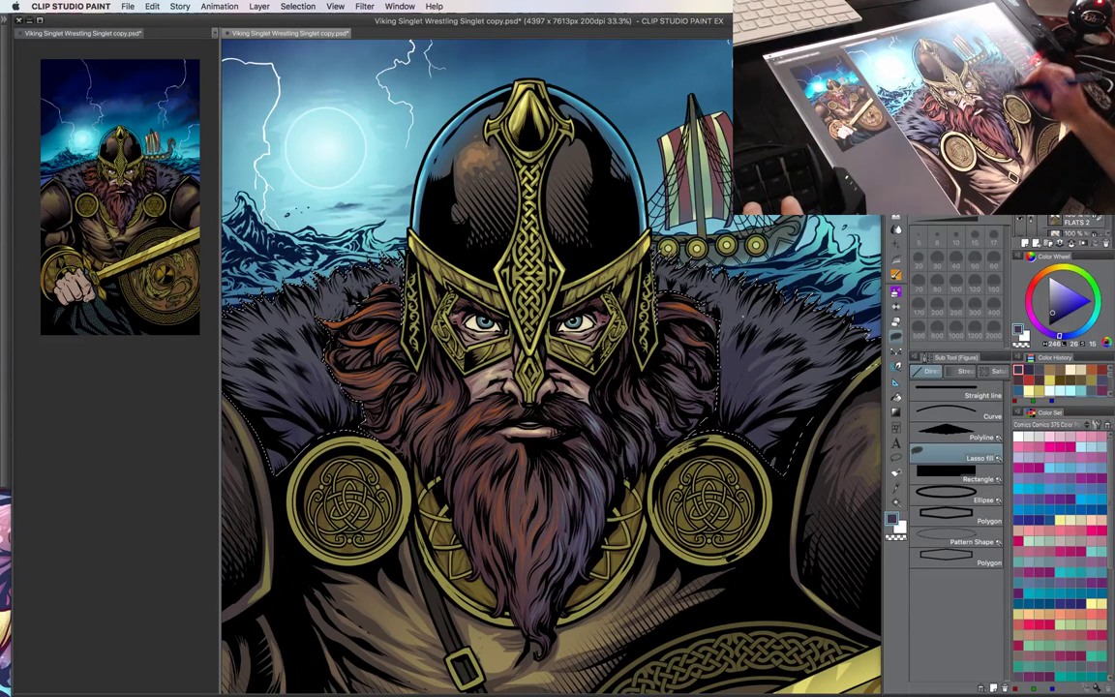
pyautogui.moveTo(743, 315); pyautogui.dragTo(718, 341)
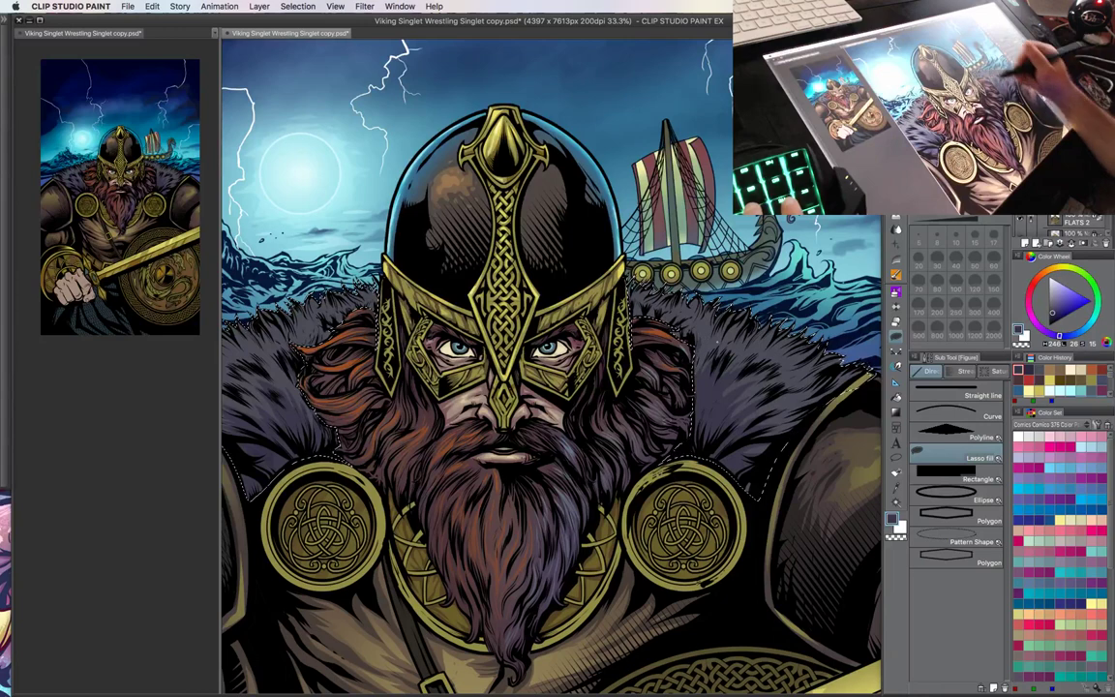
pyautogui.moveTo(582, 447); pyautogui.dragTo(581, 464)
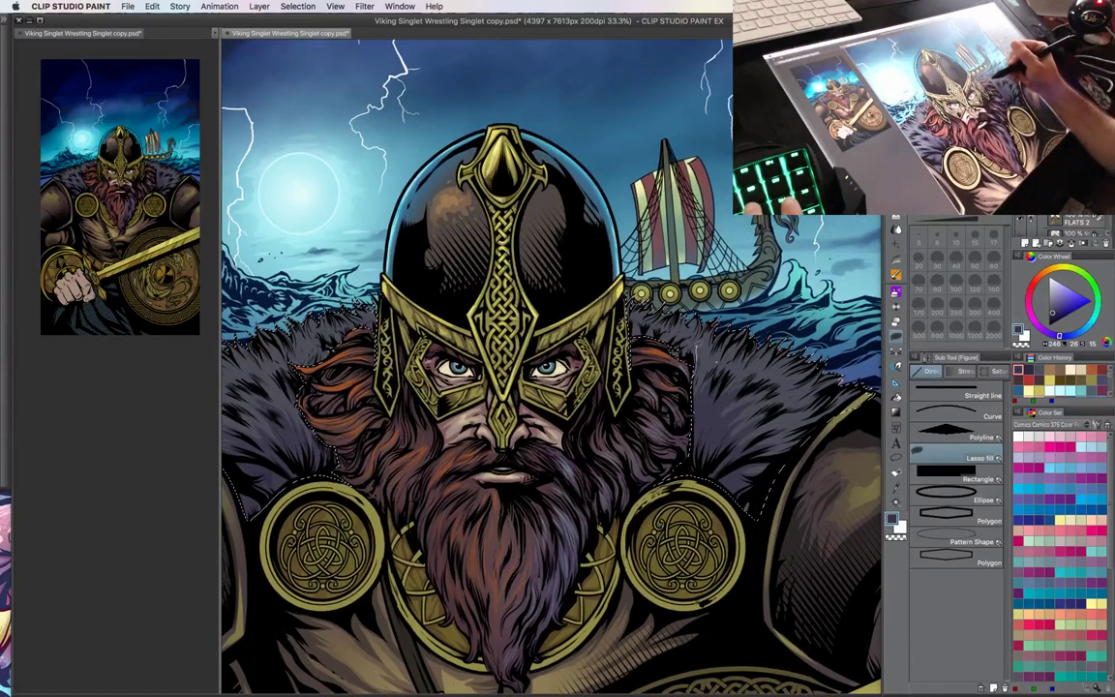
pyautogui.moveTo(679, 343); pyautogui.dragTo(640, 335)
pyautogui.moveTo(619, 387); pyautogui.dragTo(687, 382)
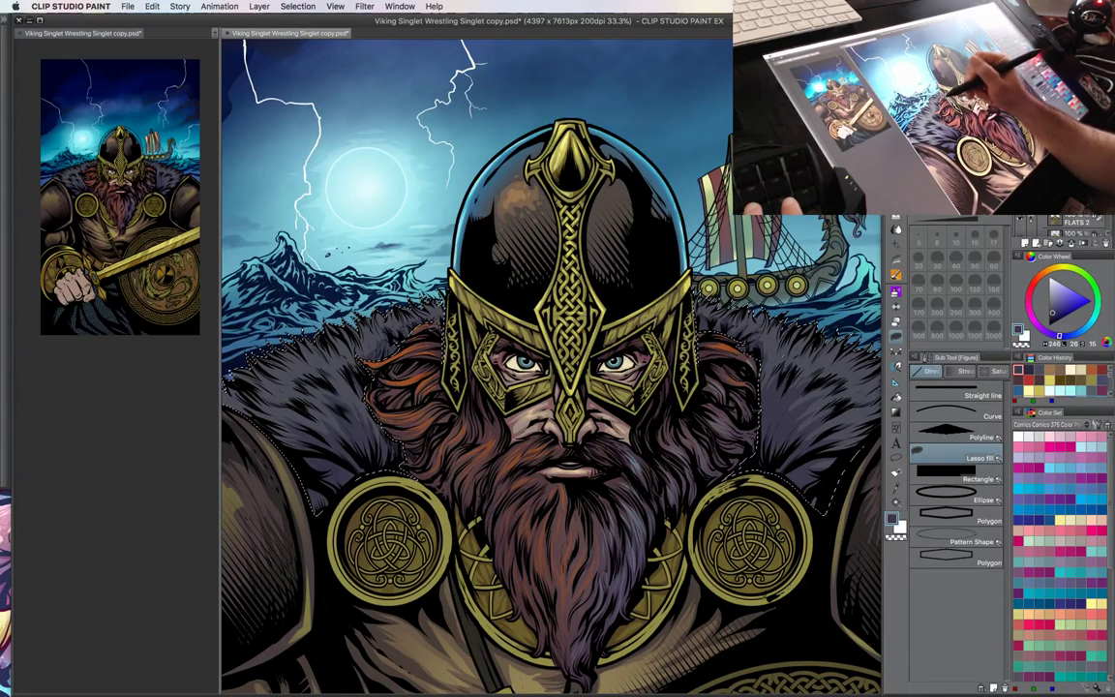
pyautogui.moveTo(718, 564); pyautogui.dragTo(680, 531)
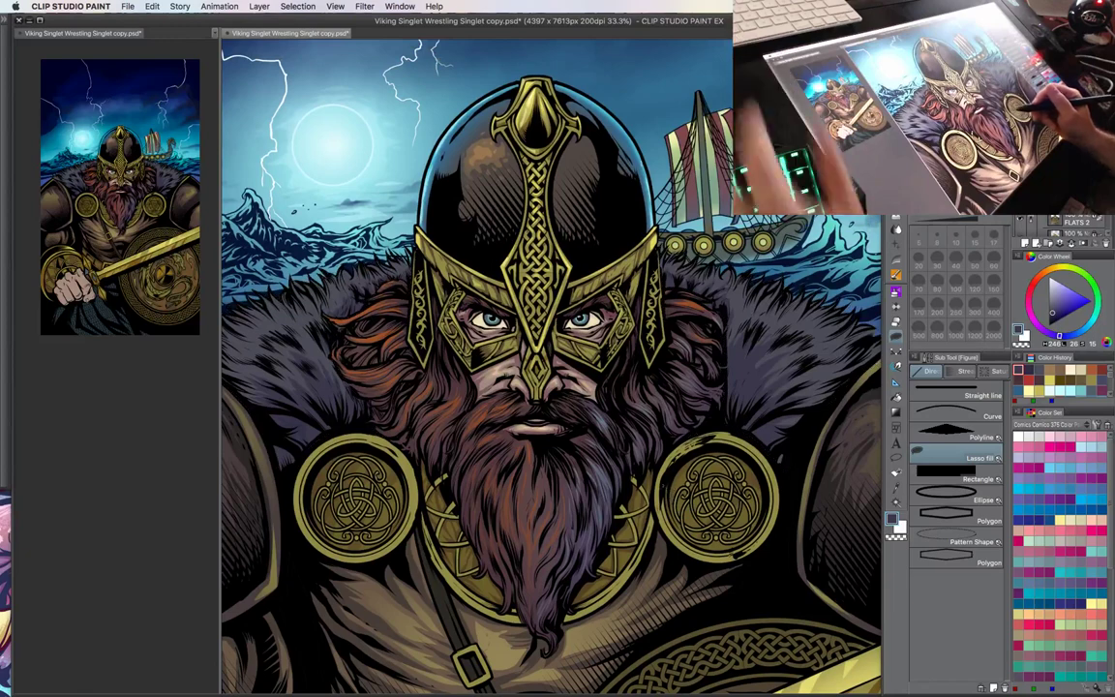
# - Merge the FLATS 2 layer down into the FLATS layer
pyautogui.moveTo(730, 484); pyautogui.dragTo(593, 509)
pyautogui.scroll(-1, 694, 488)
pyautogui.scroll(1, 700, 483)
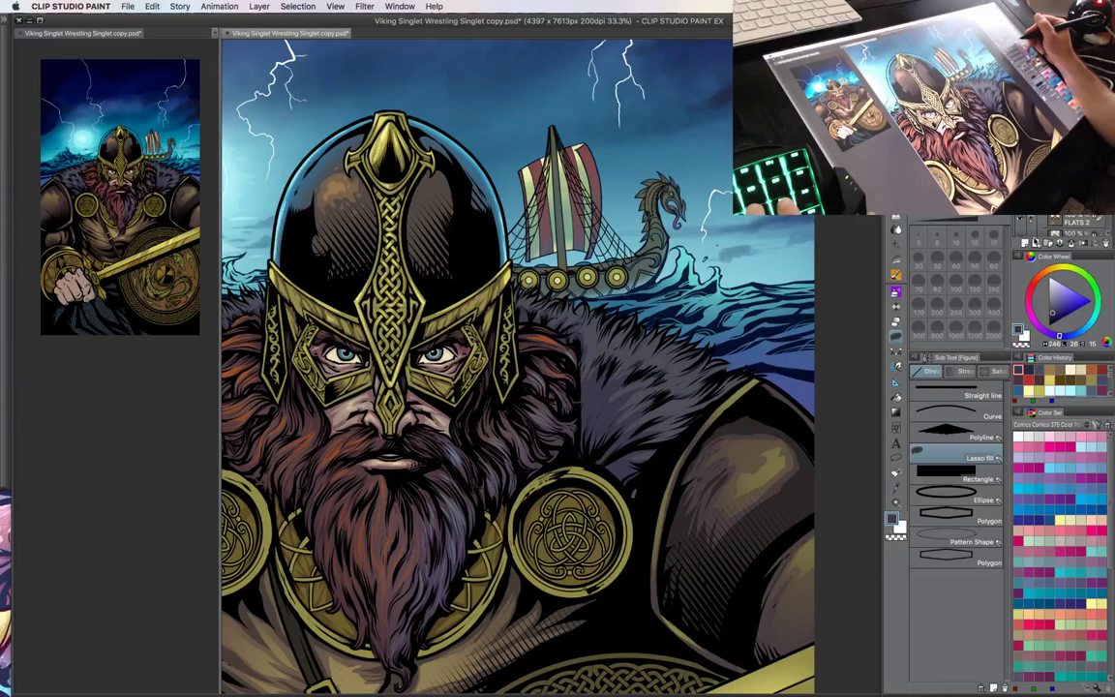
pyautogui.press('super+e')
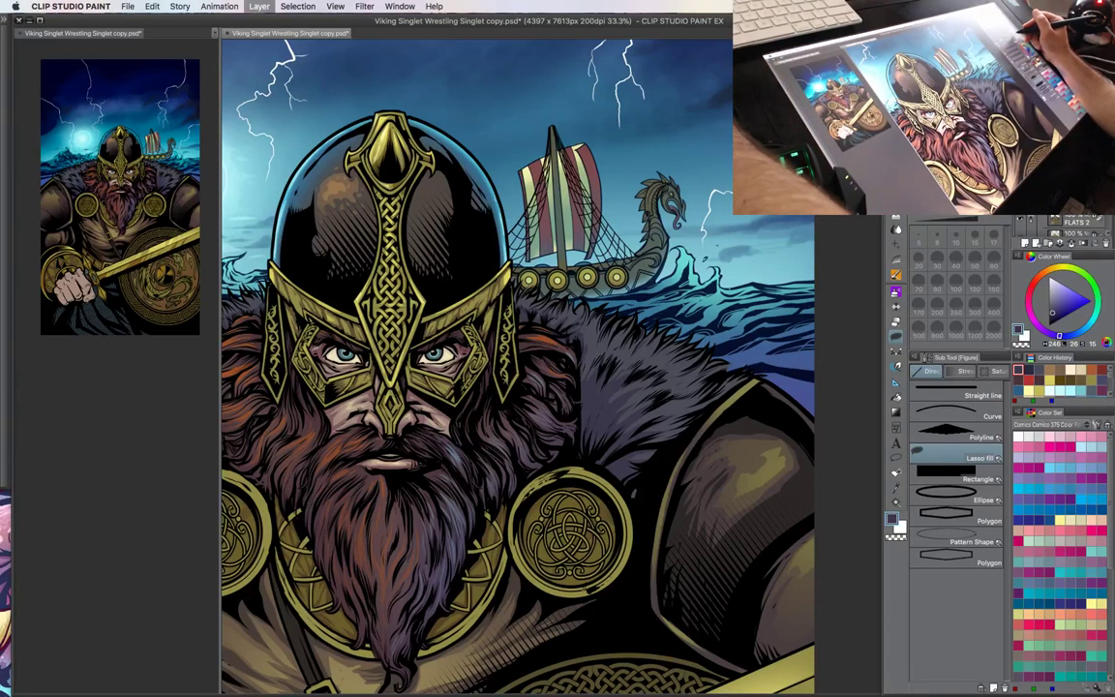
# - Shift the drawing colour from violet to a muted olive-yellow, hue 54, for the fur highlights
pyautogui.press('b')
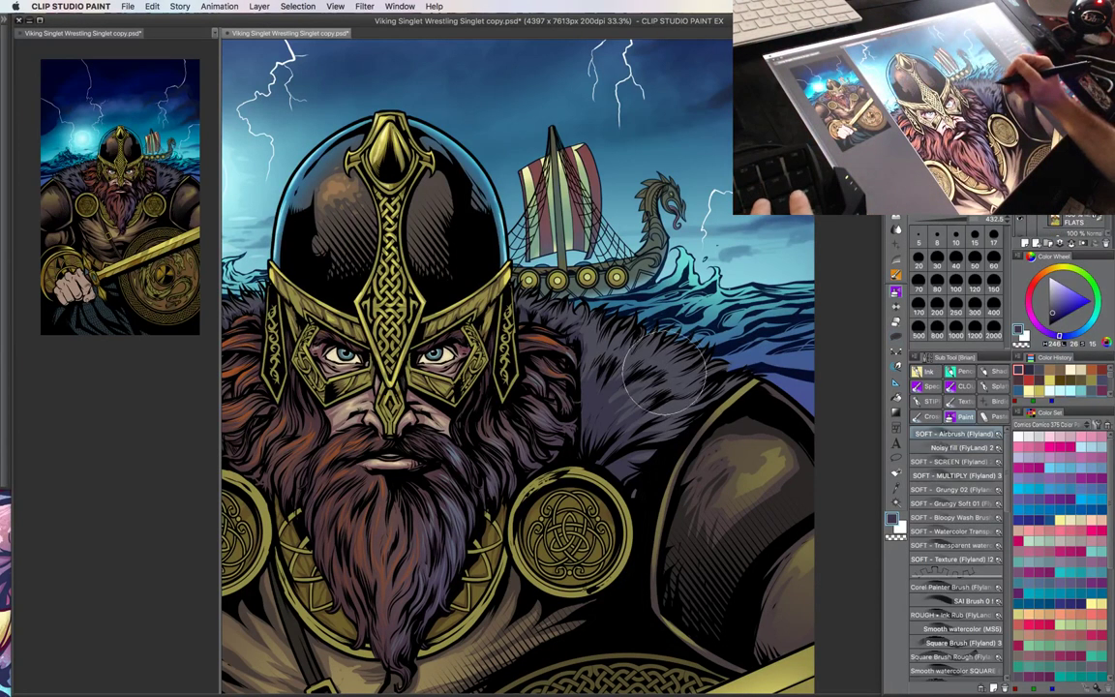
pyautogui.press('u')
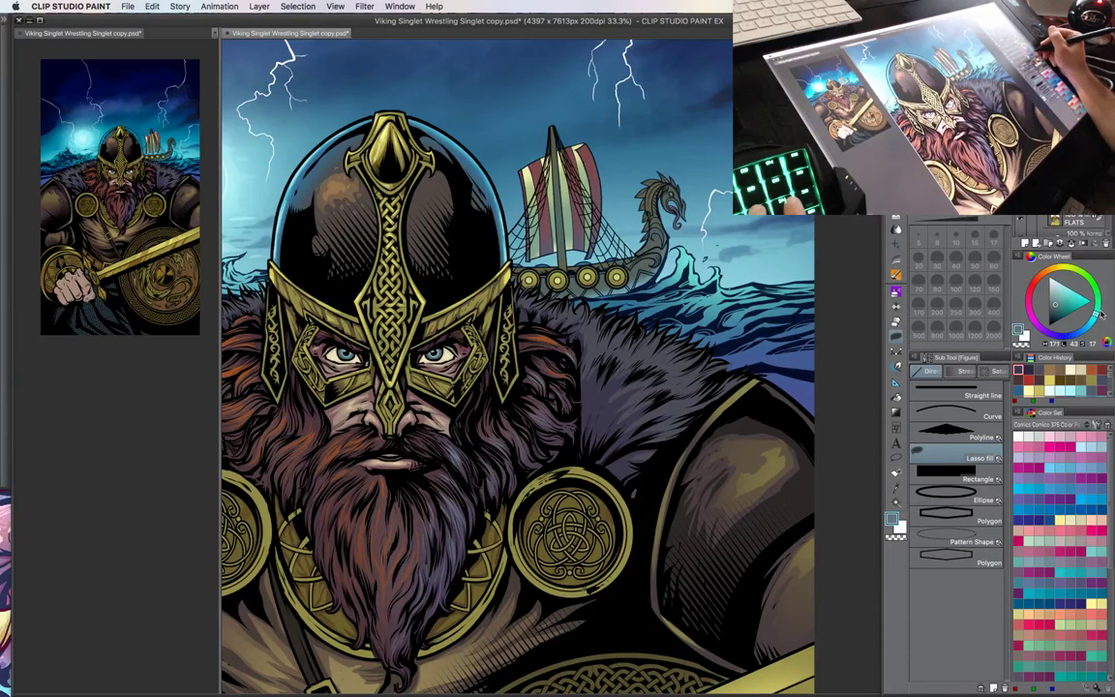
pyautogui.click(1064, 276)
pyautogui.click(1063, 277)
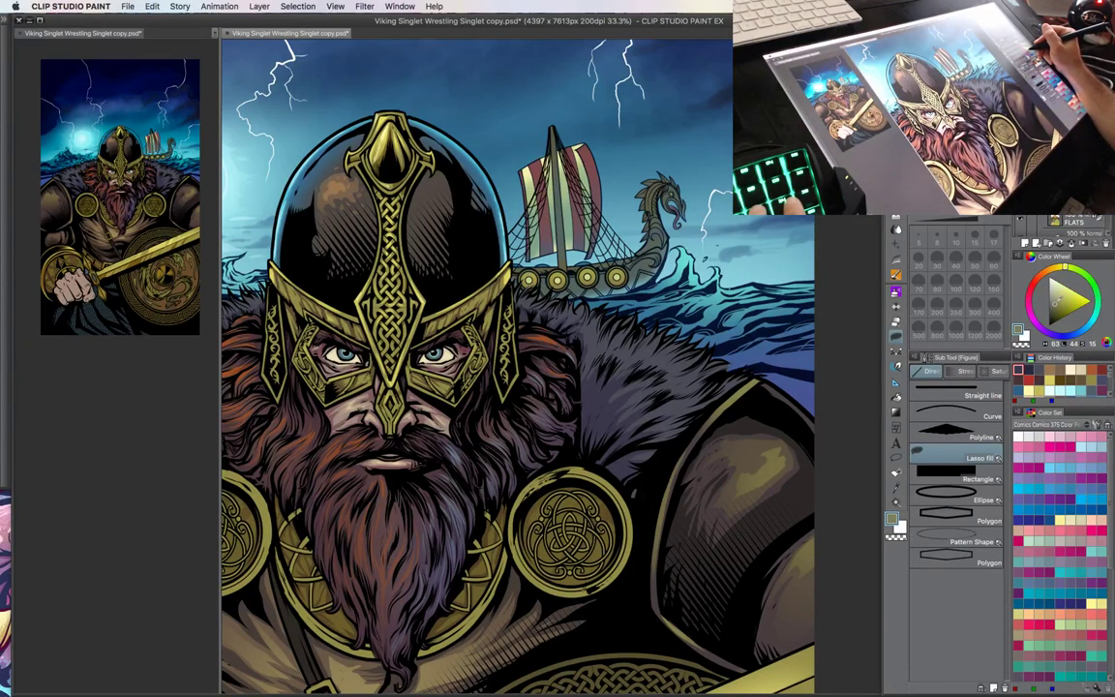
pyautogui.click(1061, 275)
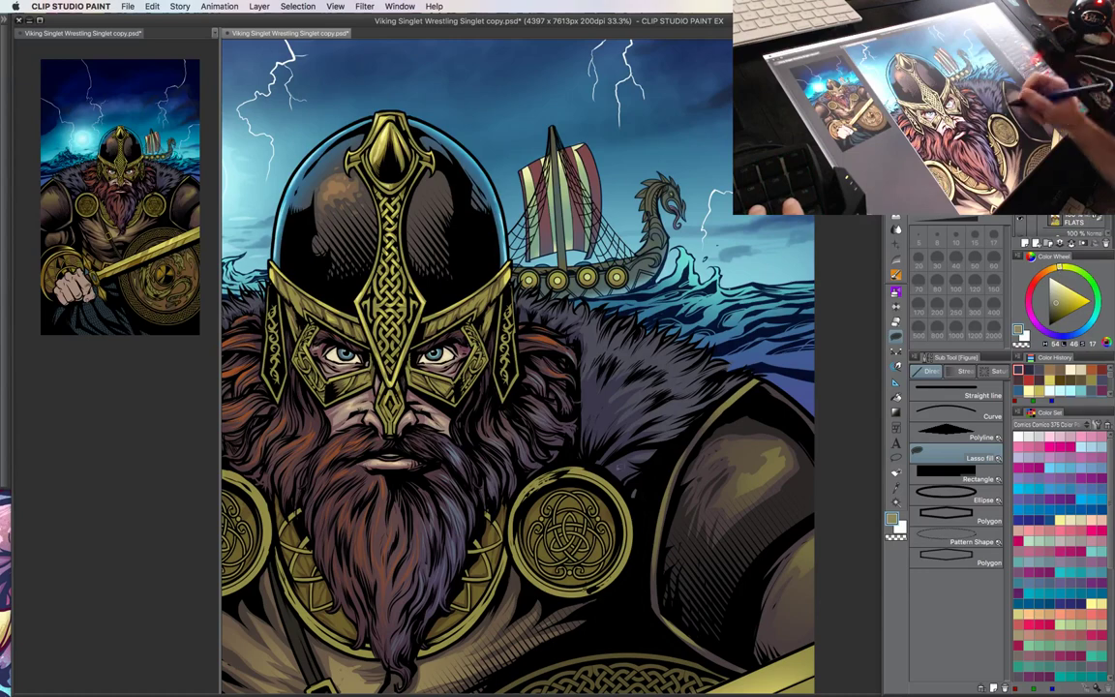
# - Paint the first olive highlight strands on the right fur collar's outer edge with the MS 4 Nib Flexible pen at size 25
pyautogui.moveTo(634, 483); pyautogui.dragTo(635, 508)
pyautogui.press('b')
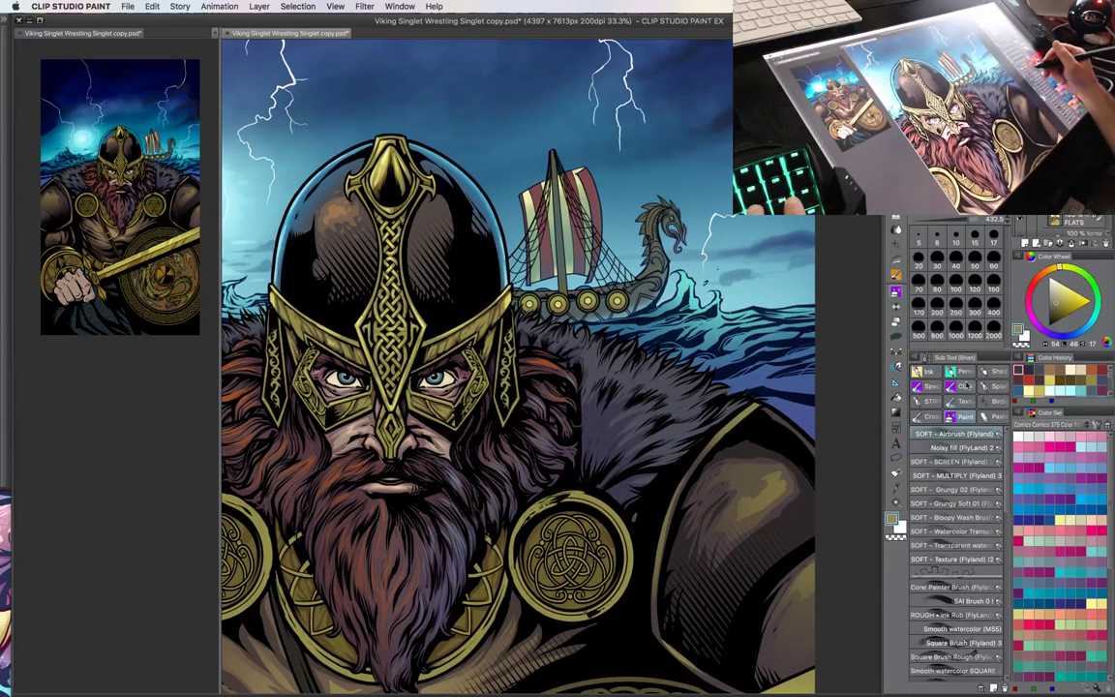
pyautogui.click(927, 371)
pyautogui.scroll(1, 774, 298)
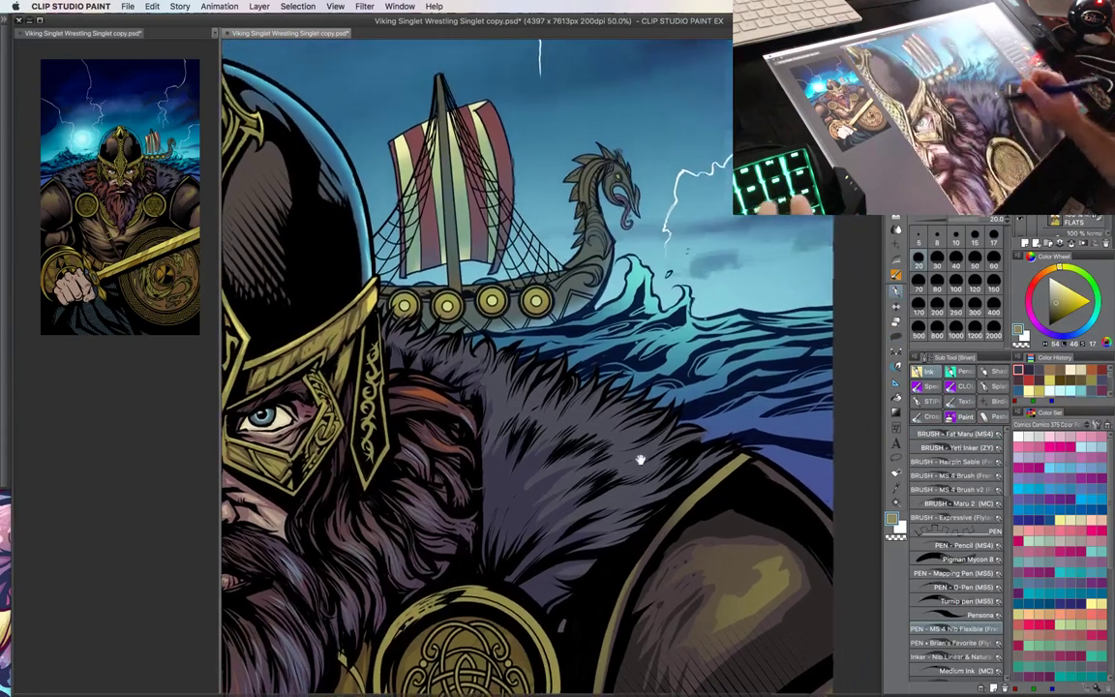
pyautogui.press('super+z')
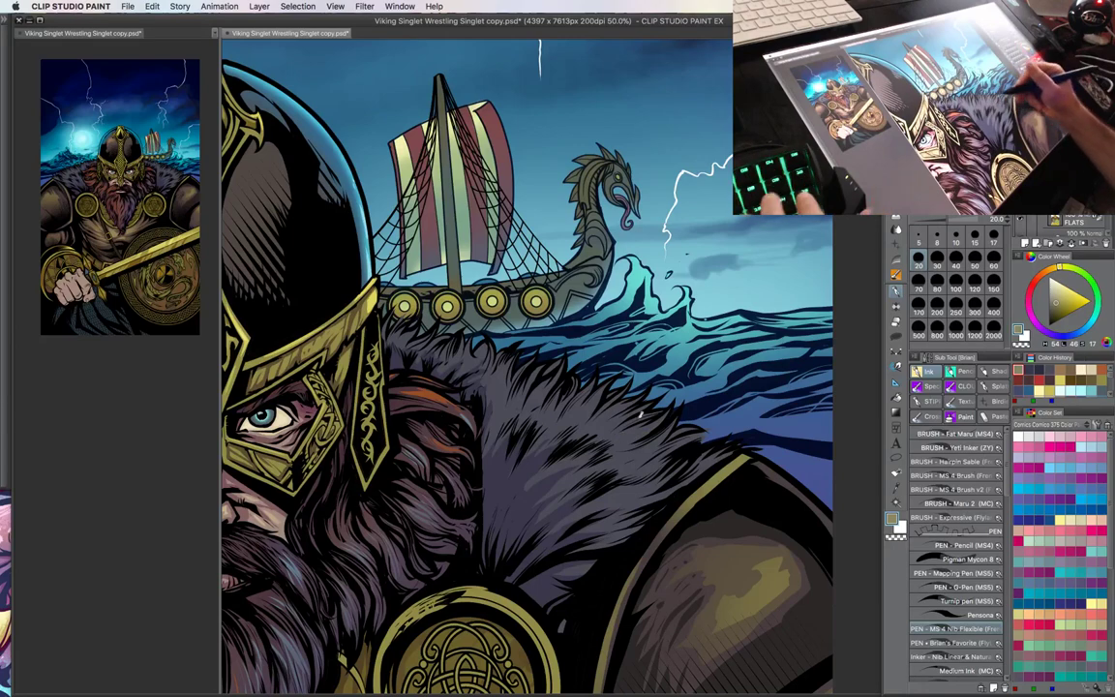
pyautogui.press(']')
pyautogui.moveTo(629, 439); pyautogui.dragTo(666, 412)
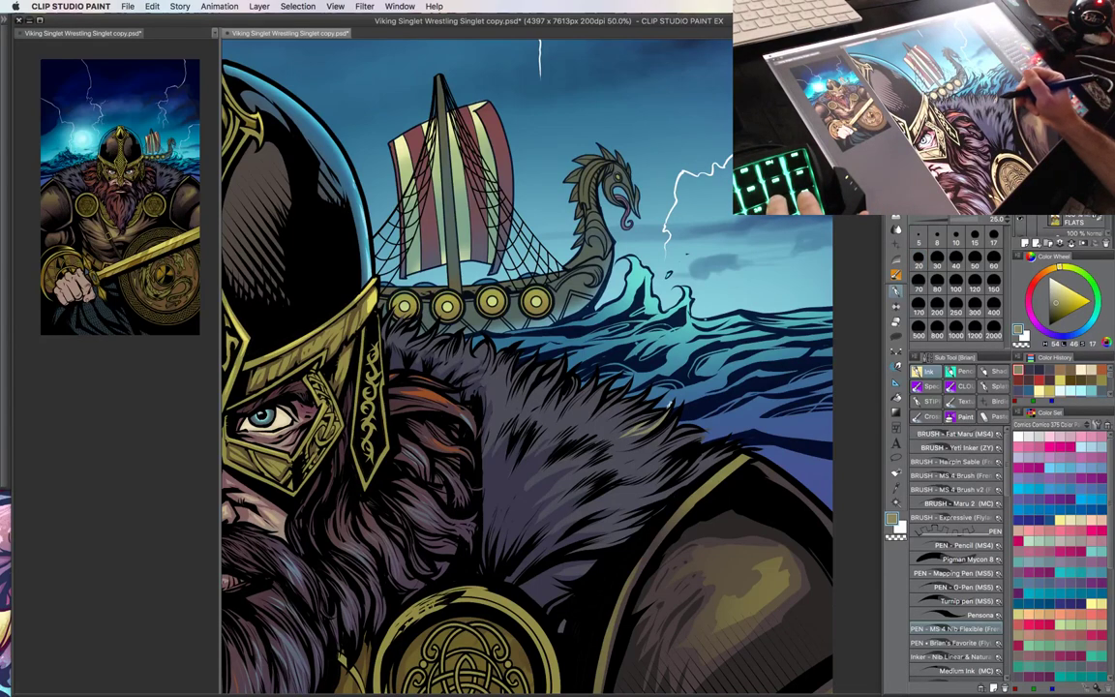
# - Paint olive highlight strands along the right fur collar beside the shoulder armour, reducing the pen size to 20
pyautogui.moveTo(783, 381)
pyautogui.mouseDown()
pyautogui.moveTo(783, 348)
pyautogui.moveTo(735, 249)
pyautogui.mouseUp()
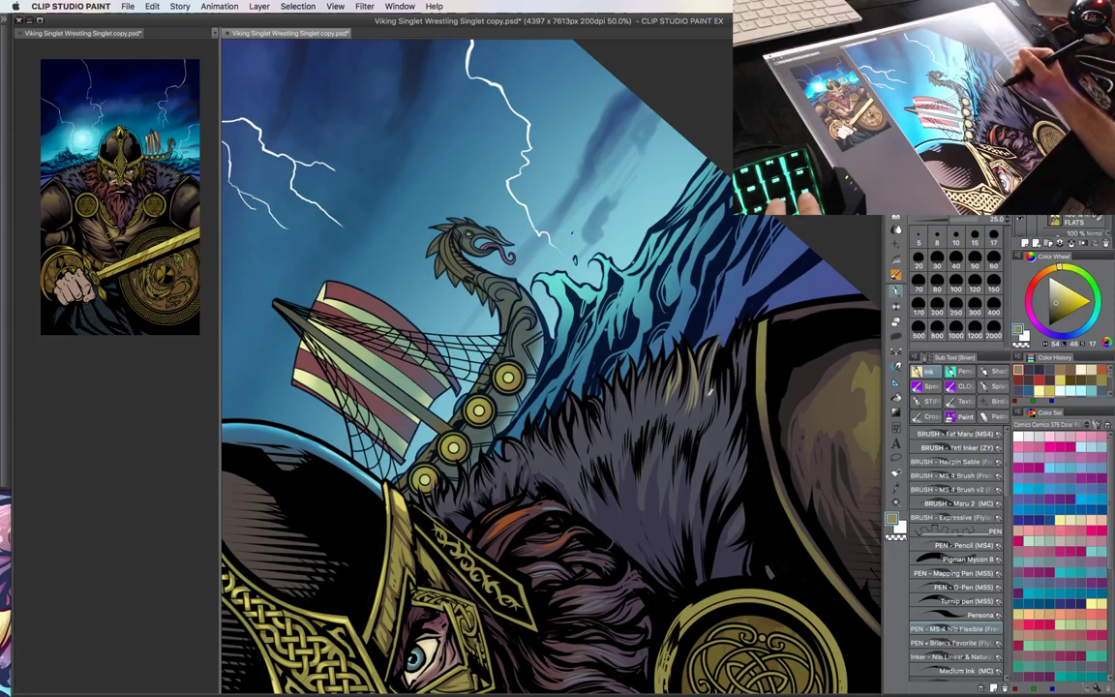
pyautogui.moveTo(752, 325); pyautogui.dragTo(743, 375)
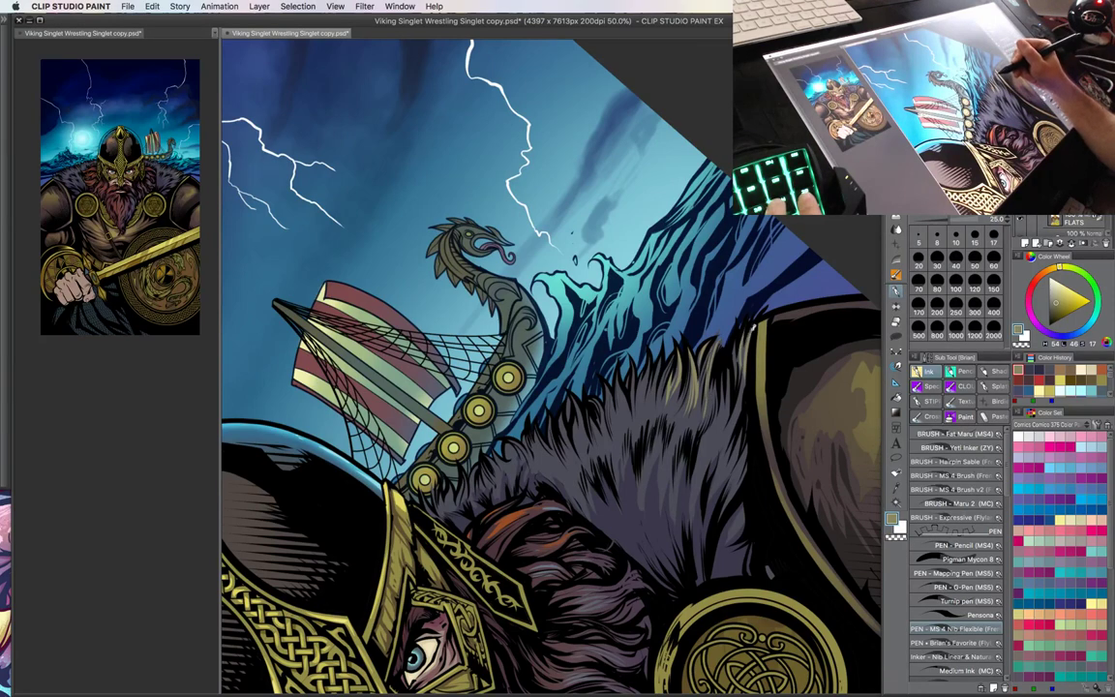
pyautogui.moveTo(668, 343)
pyautogui.mouseDown()
pyautogui.moveTo(674, 302)
pyautogui.moveTo(664, 301)
pyautogui.mouseUp()
pyautogui.moveTo(745, 376)
pyautogui.mouseDown()
pyautogui.moveTo(733, 411)
pyautogui.moveTo(723, 399)
pyautogui.mouseUp()
pyautogui.press('[')
pyautogui.moveTo(653, 356); pyautogui.dragTo(641, 391)
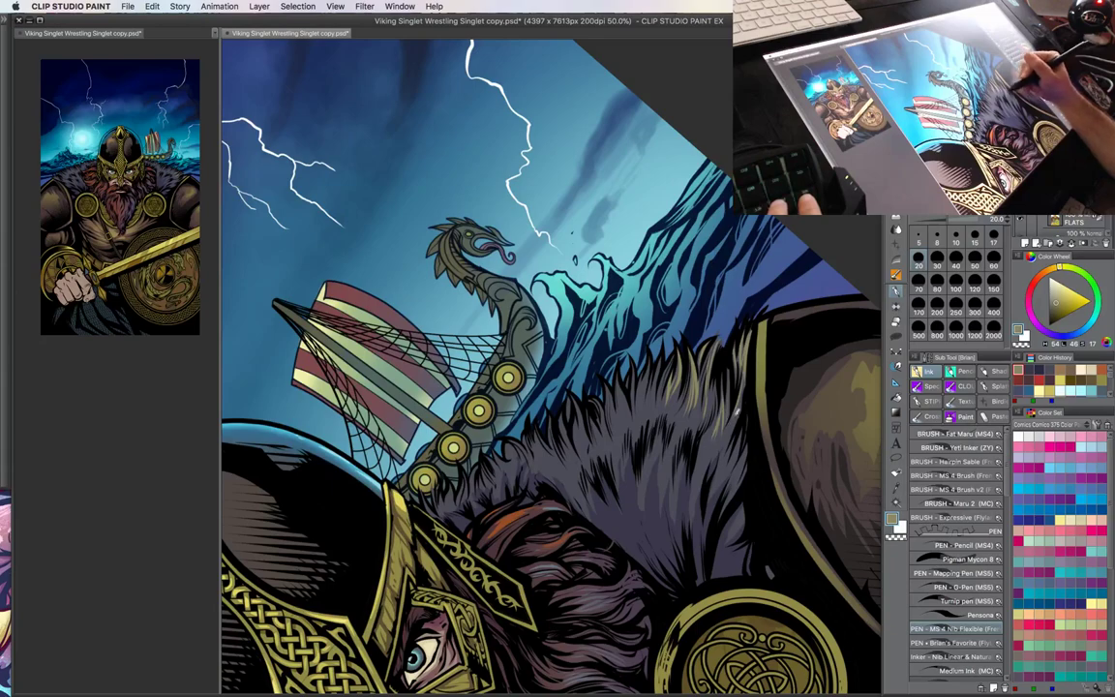
# - Extend the olive highlight strands along the right fur collar's upper edge, from the shoulder tip towards the ship
pyautogui.hotkey('shift', 'space')
pyautogui.moveTo(788, 302)
pyautogui.mouseDown()
pyautogui.moveTo(793, 323)
pyautogui.moveTo(742, 443)
pyautogui.moveTo(712, 467)
pyautogui.mouseUp()
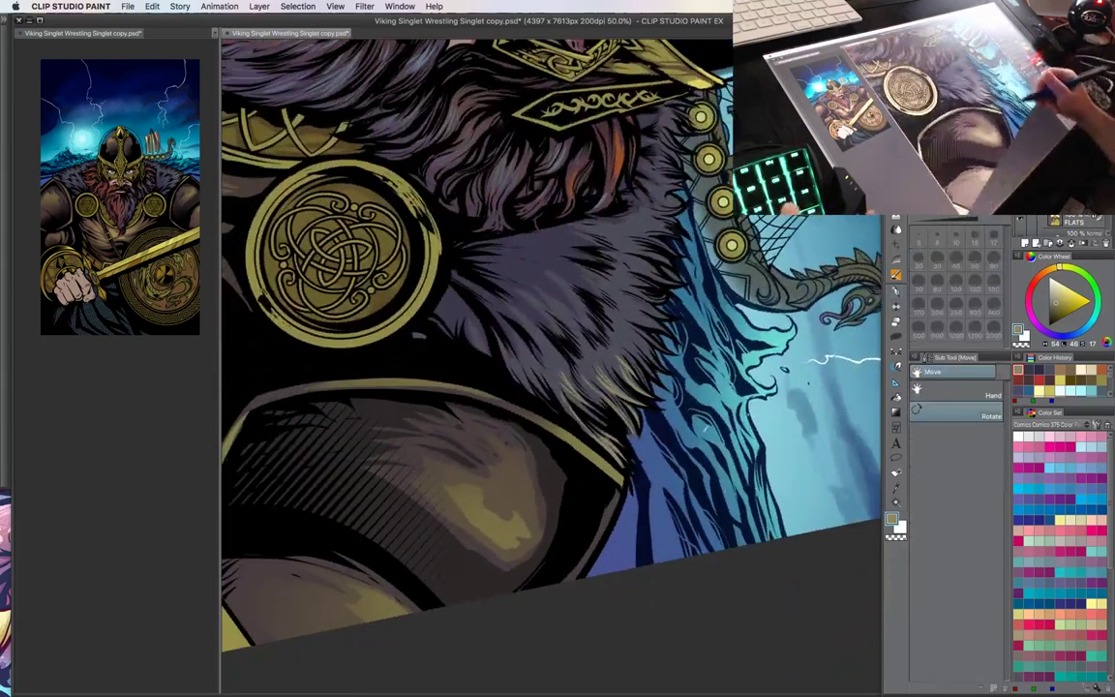
pyautogui.moveTo(623, 347); pyautogui.dragTo(641, 359)
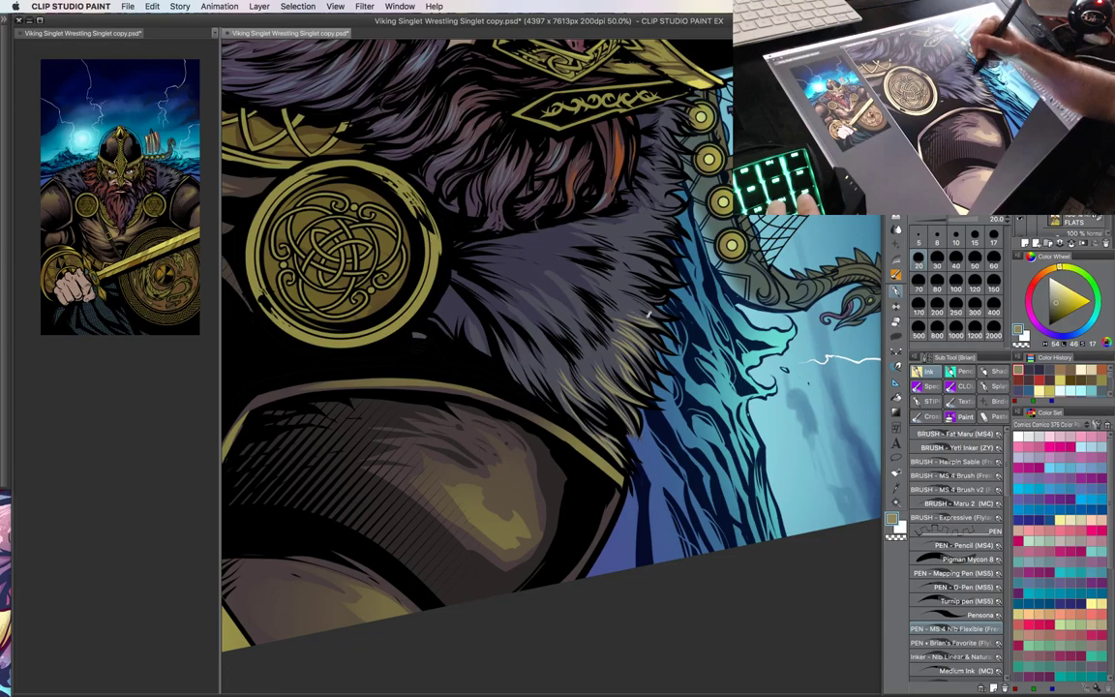
pyautogui.moveTo(747, 385)
pyautogui.mouseDown()
pyautogui.moveTo(743, 334)
pyautogui.moveTo(637, 322)
pyautogui.mouseUp()
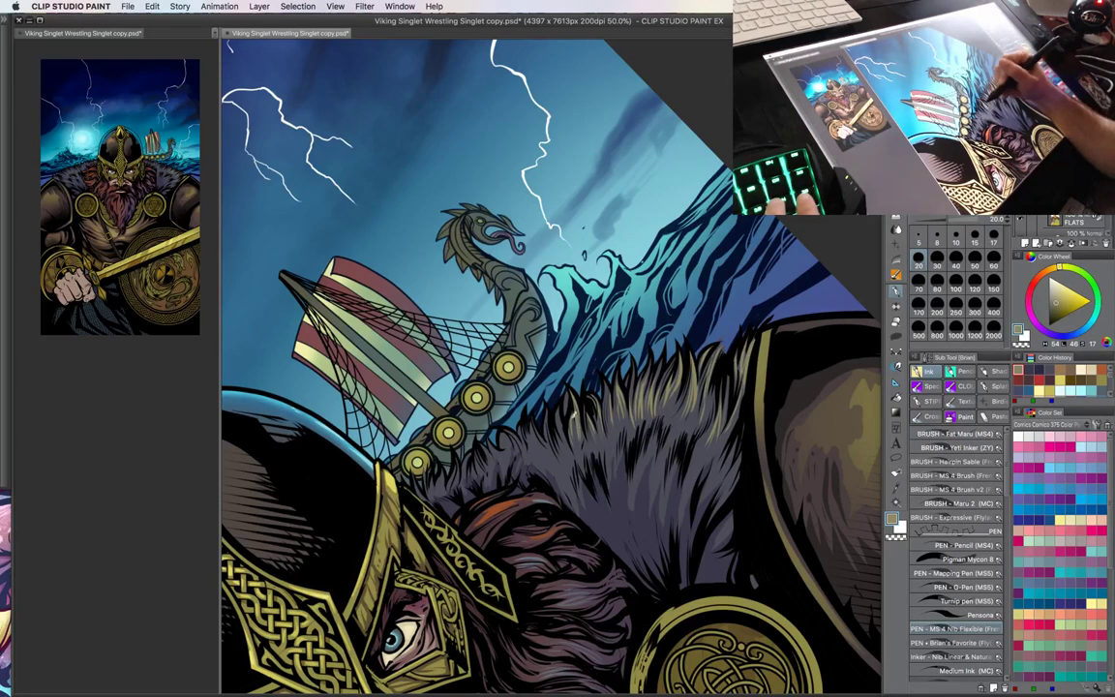
pyautogui.moveTo(664, 422); pyautogui.dragTo(674, 397)
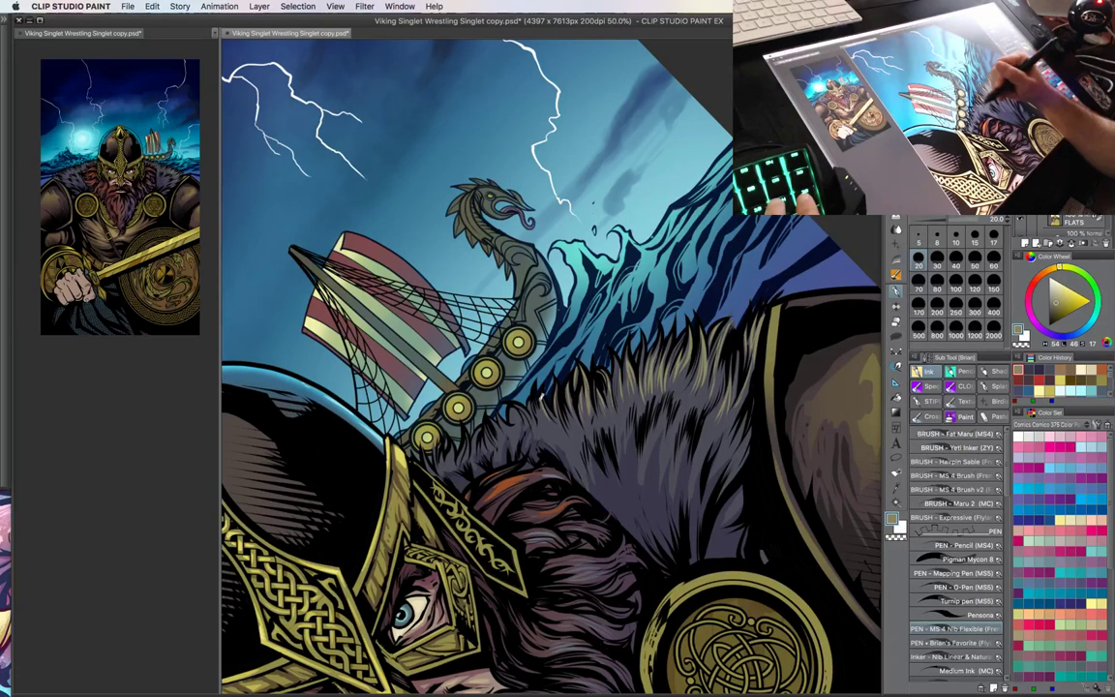
pyautogui.moveTo(714, 444); pyautogui.dragTo(758, 370)
pyautogui.press('super+at')
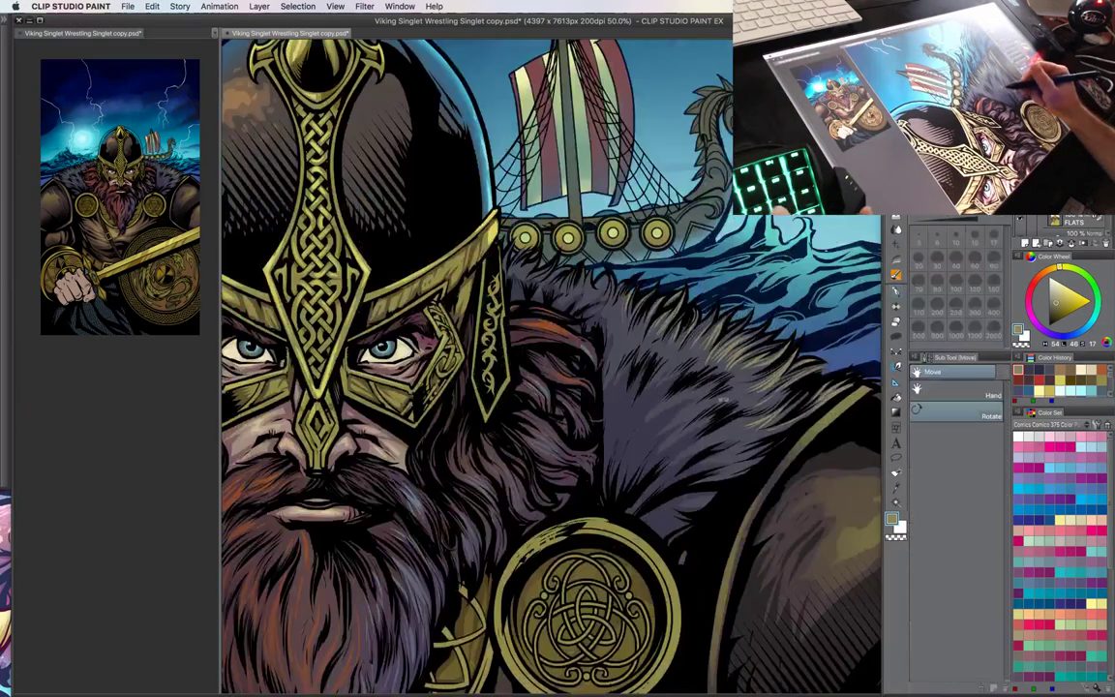
# - Paint olive highlight strands on the left fur collar beside the helmet, adjusting the pen size between 17.5 and 20
pyautogui.press('super+minus')
pyautogui.press('super+minus')
pyautogui.moveTo(521, 410); pyautogui.dragTo(739, 472)
pyautogui.press('super+plus')
pyautogui.press('super+plus')
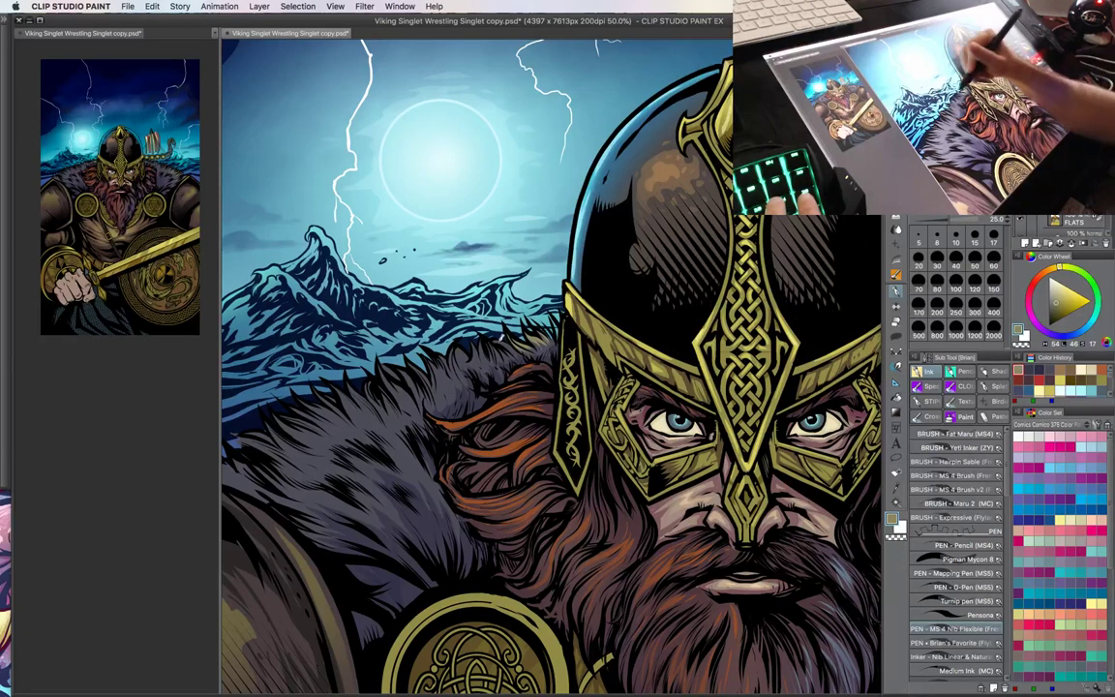
pyautogui.moveTo(585, 422); pyautogui.dragTo(658, 437)
pyautogui.press('[')
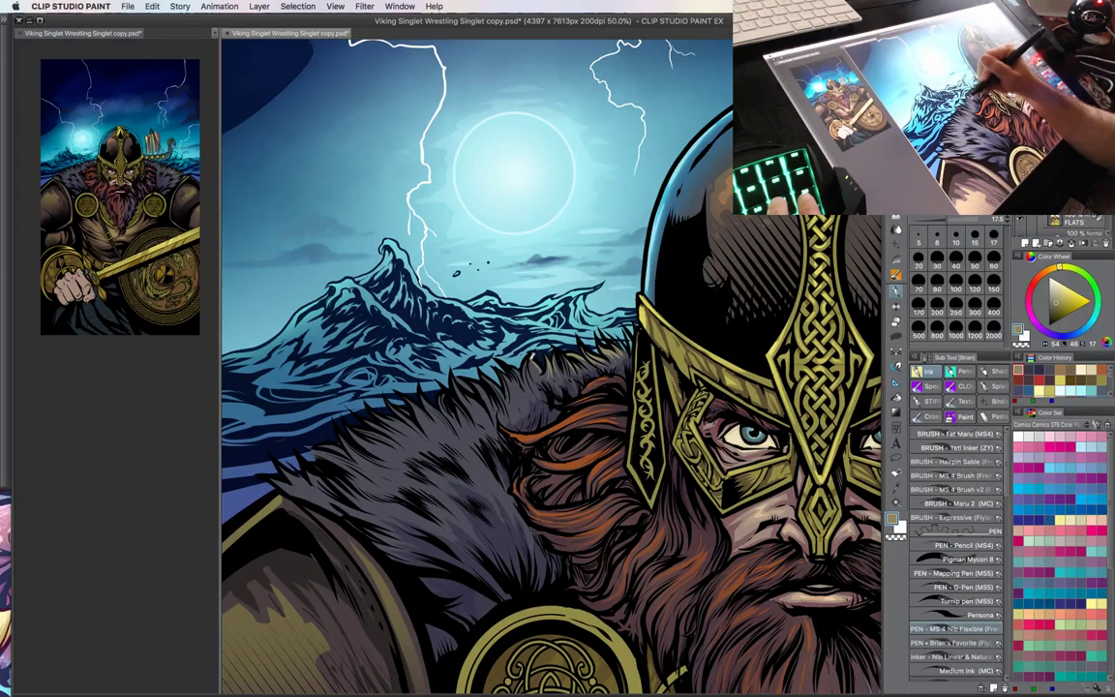
pyautogui.moveTo(543, 368); pyautogui.dragTo(567, 331)
pyautogui.press(']')
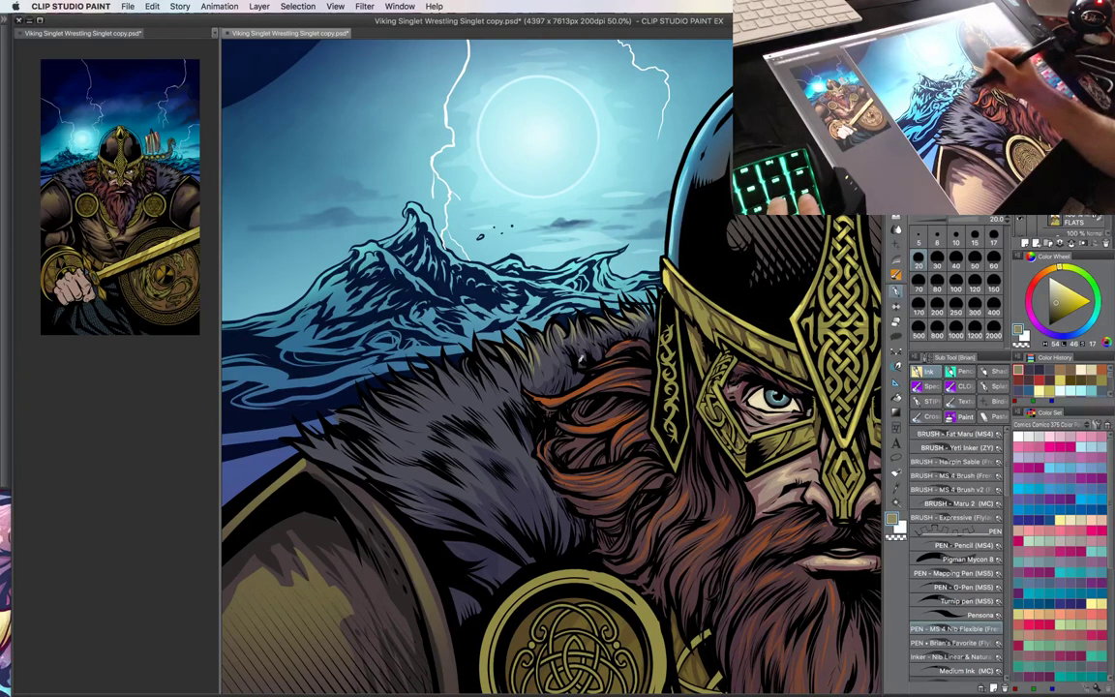
# - Continue the olive highlight strands along the middle of the left fur collar's upper edge, below the waves
pyautogui.moveTo(709, 472); pyautogui.dragTo(659, 453)
pyautogui.press('super+minus')
pyautogui.press('super+minus')
pyautogui.moveTo(761, 496); pyautogui.dragTo(590, 475)
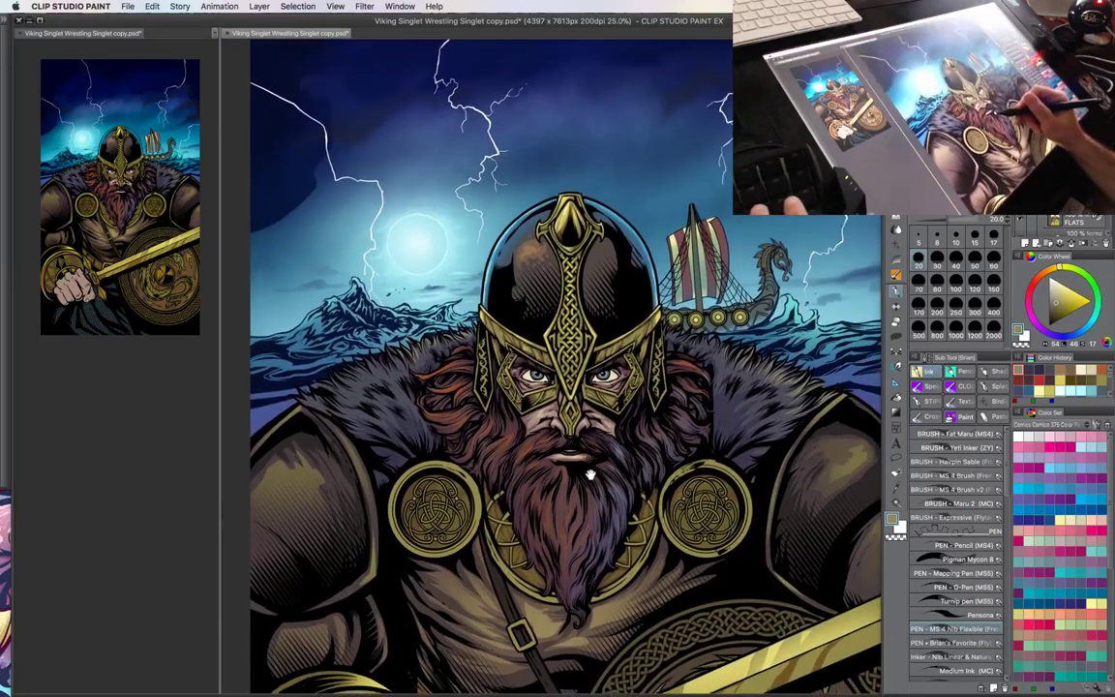
pyautogui.hotkey('ctrl', '+')
pyautogui.hotkey('ctrl', '+')
pyautogui.hotkey('ctrl', '+')
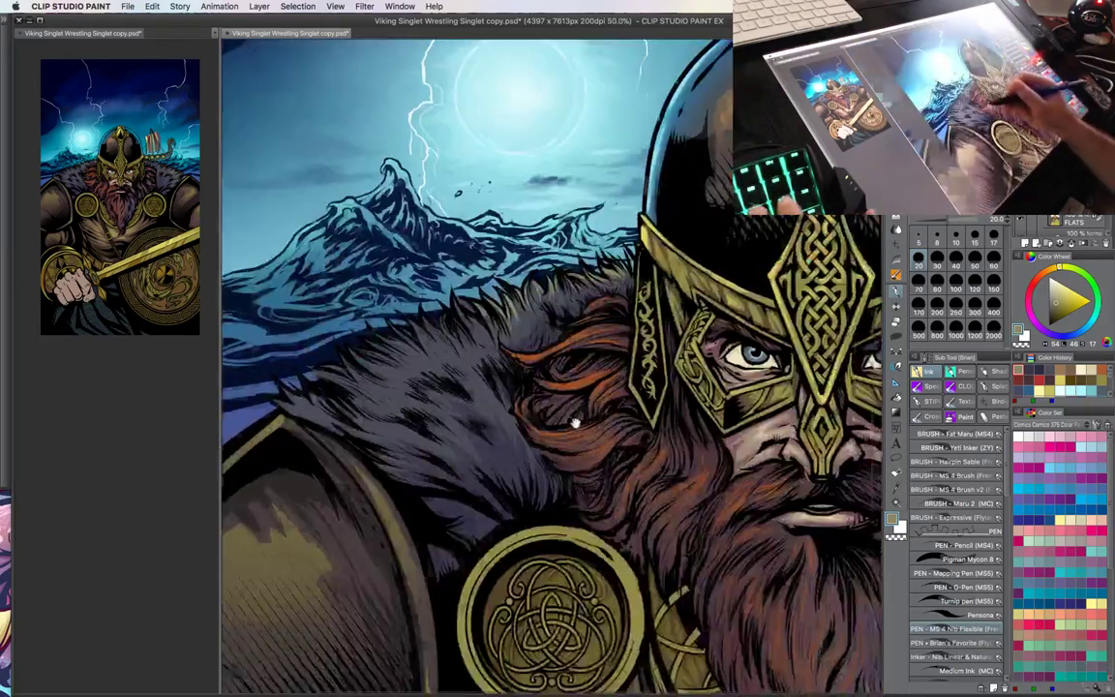
pyautogui.moveTo(575, 422); pyautogui.dragTo(689, 463)
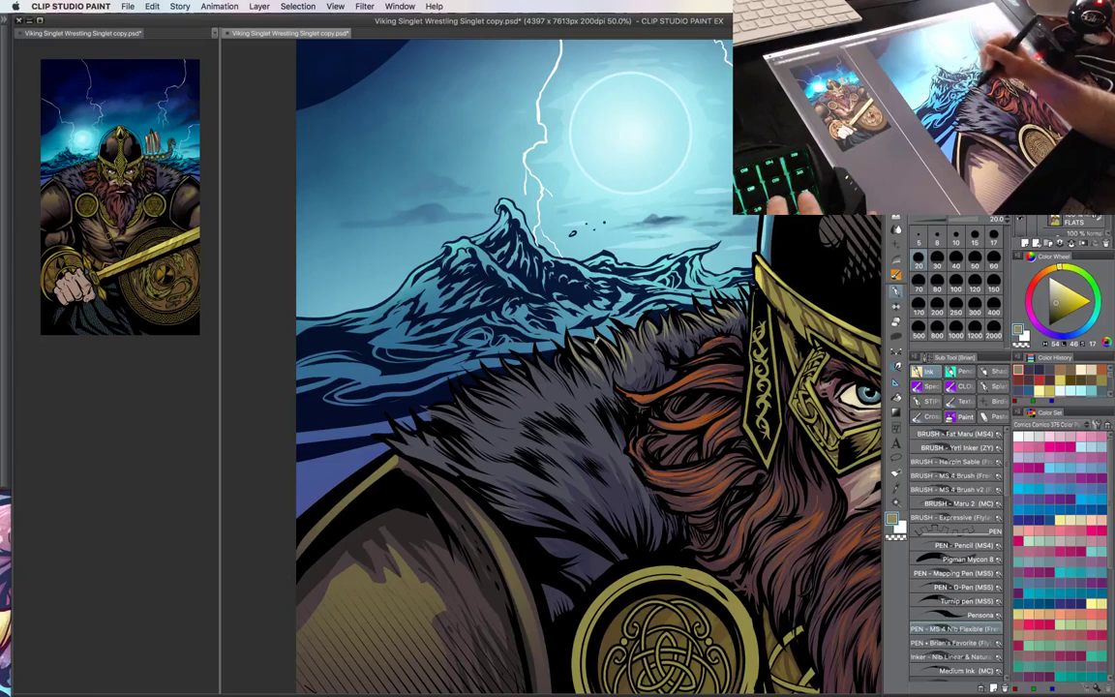
pyautogui.moveTo(676, 449); pyautogui.dragTo(662, 406)
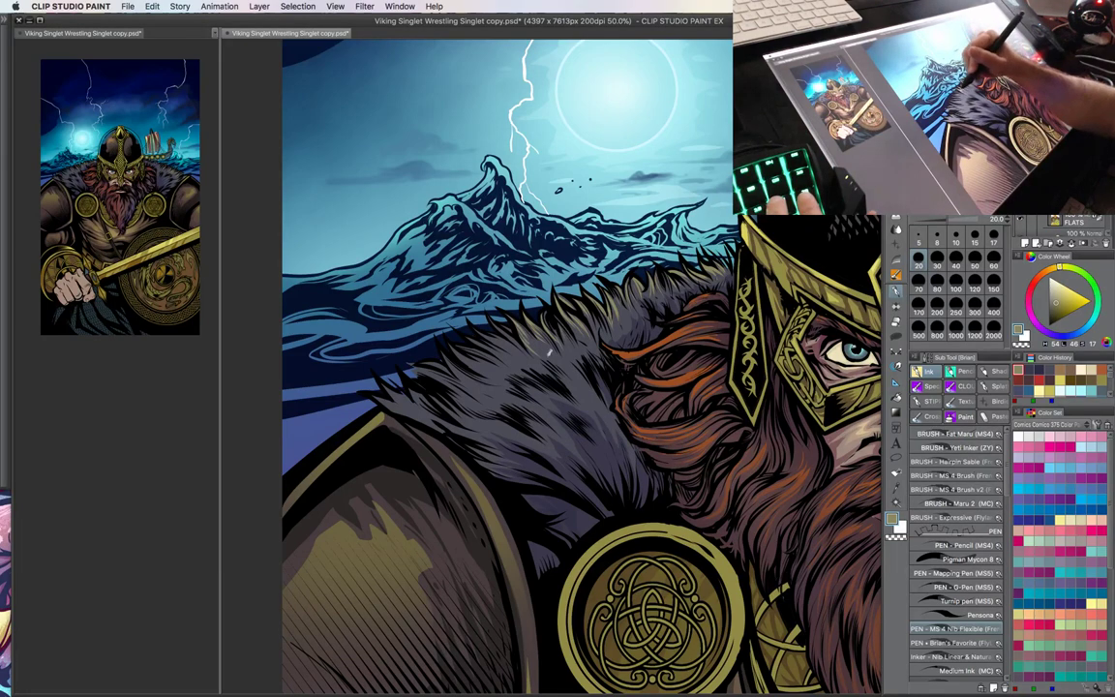
pyautogui.moveTo(643, 430); pyautogui.dragTo(654, 450)
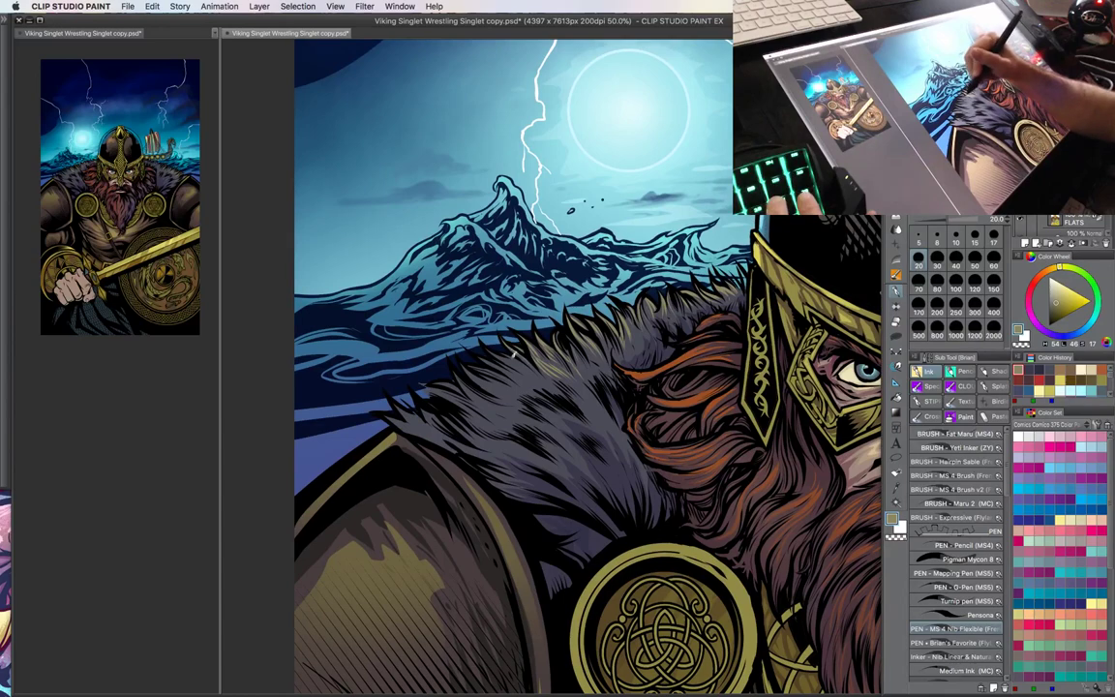
pyautogui.moveTo(690, 433)
pyautogui.mouseDown()
pyautogui.moveTo(684, 406)
pyautogui.moveTo(676, 428)
pyautogui.mouseUp()
pyautogui.moveTo(587, 300)
pyautogui.mouseDown()
pyautogui.moveTo(637, 328)
pyautogui.moveTo(660, 374)
pyautogui.mouseUp()
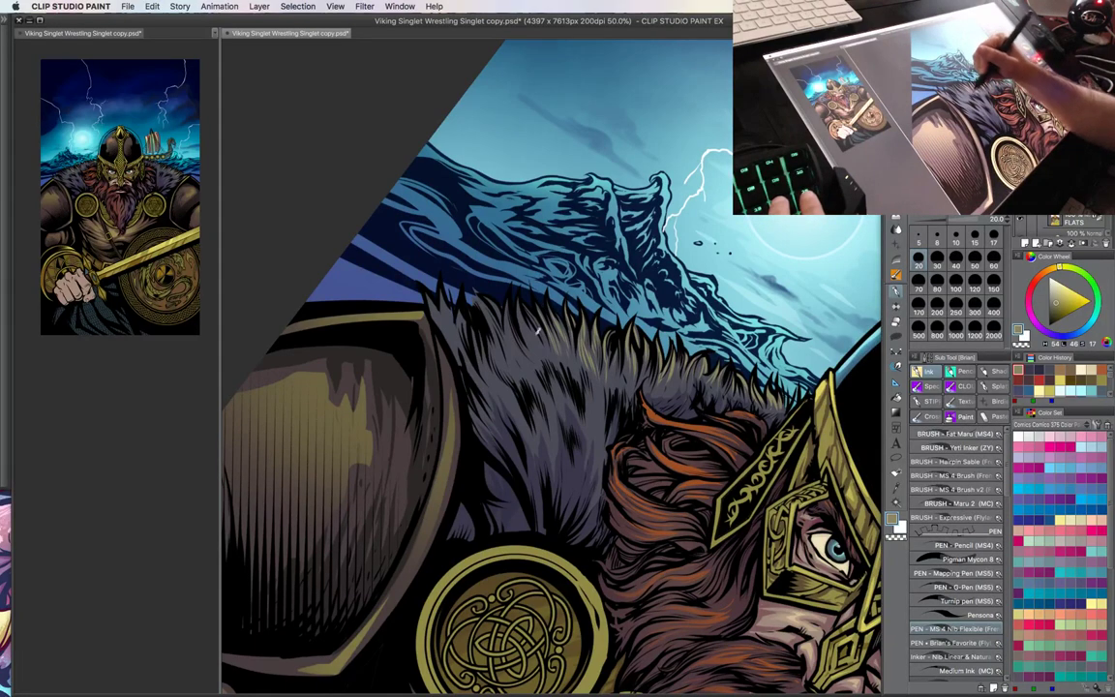
# - Paint olive highlight strands on the left fur collar's outer tip by the shoulder armour and inward across the fur
pyautogui.moveTo(544, 352)
pyautogui.mouseDown()
pyautogui.moveTo(524, 318)
pyautogui.moveTo(459, 277)
pyautogui.mouseUp()
pyautogui.moveTo(470, 325); pyautogui.dragTo(455, 284)
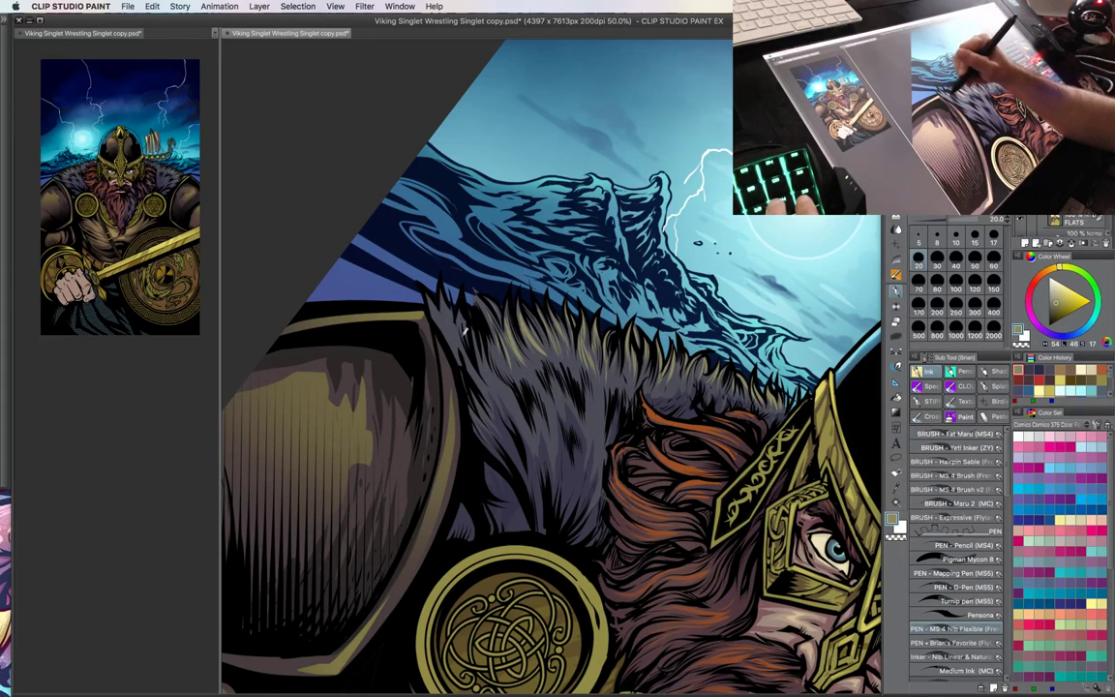
pyautogui.moveTo(463, 341); pyautogui.dragTo(449, 306)
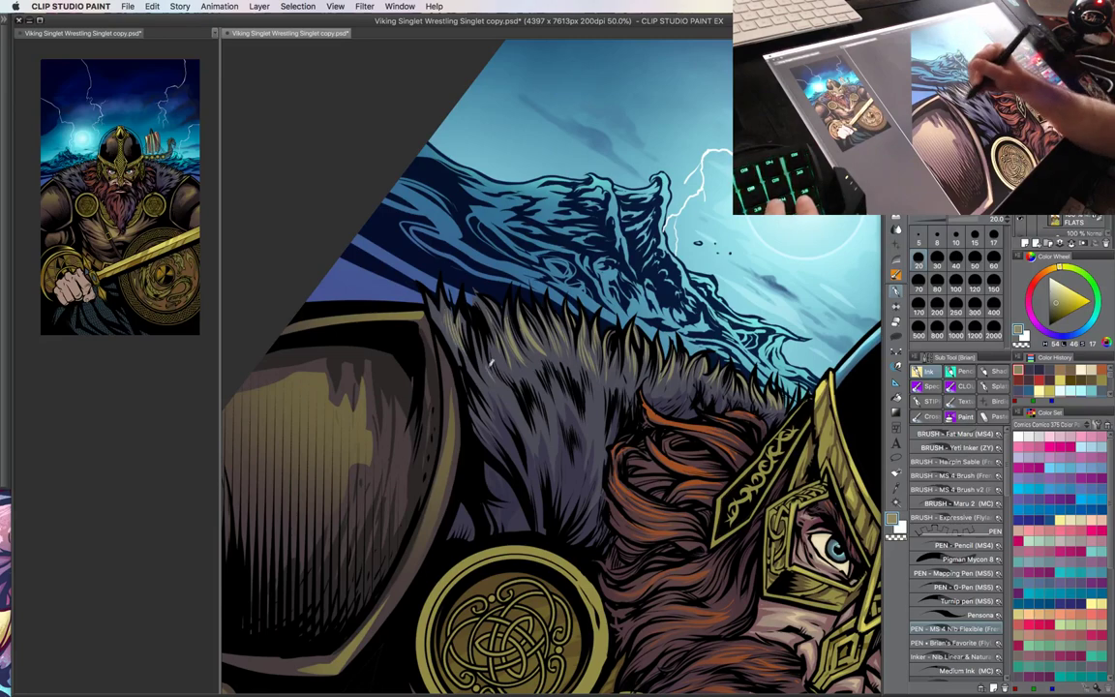
pyautogui.moveTo(459, 363); pyautogui.dragTo(445, 325)
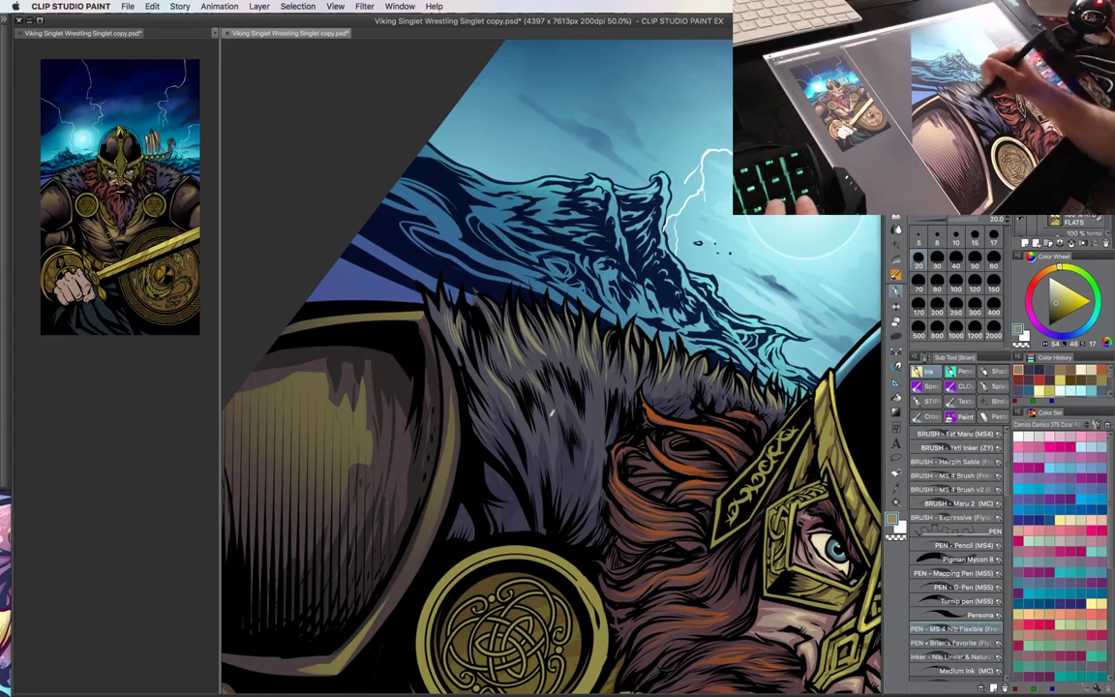
pyautogui.hotkey('shift', 'space')
pyautogui.doubleClick(736, 465)
pyautogui.moveTo(736, 466)
pyautogui.mouseDown()
pyautogui.moveTo(587, 343)
pyautogui.moveTo(555, 352)
pyautogui.mouseUp()
pyautogui.moveTo(454, 321); pyautogui.dragTo(447, 296)
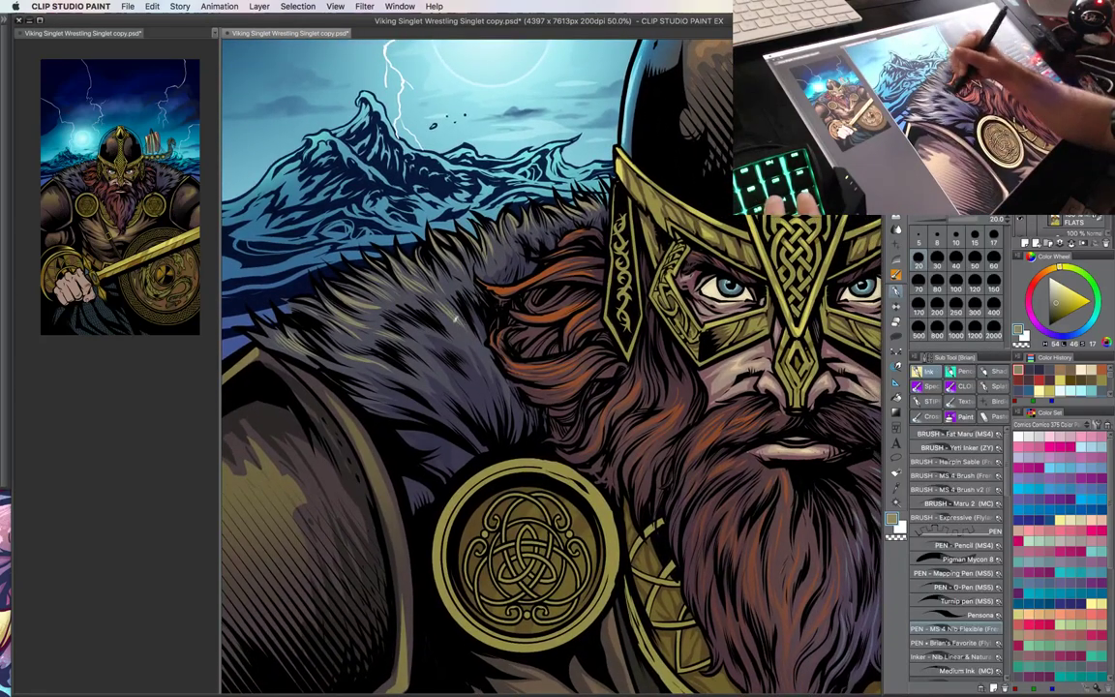
# - Add olive highlight strands to the inner upper part of the right fur collar, between the helmet's cheek guard and the ship
pyautogui.hotkey('ctrl', '-')
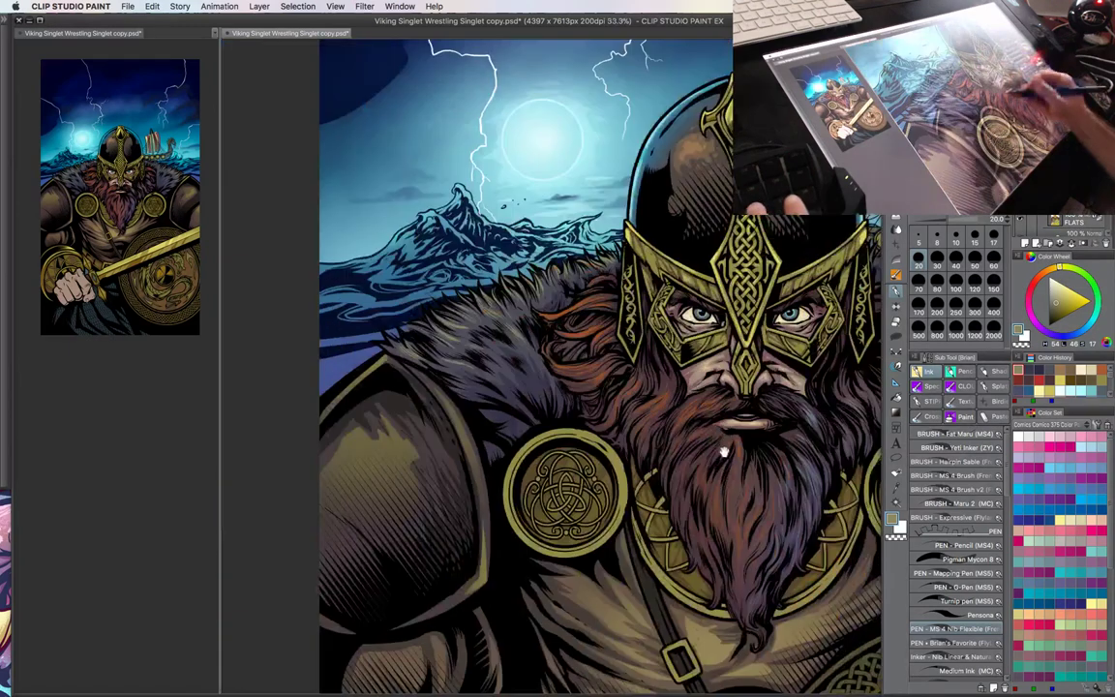
pyautogui.moveTo(619, 481); pyautogui.dragTo(537, 498)
pyautogui.press('super+plus')
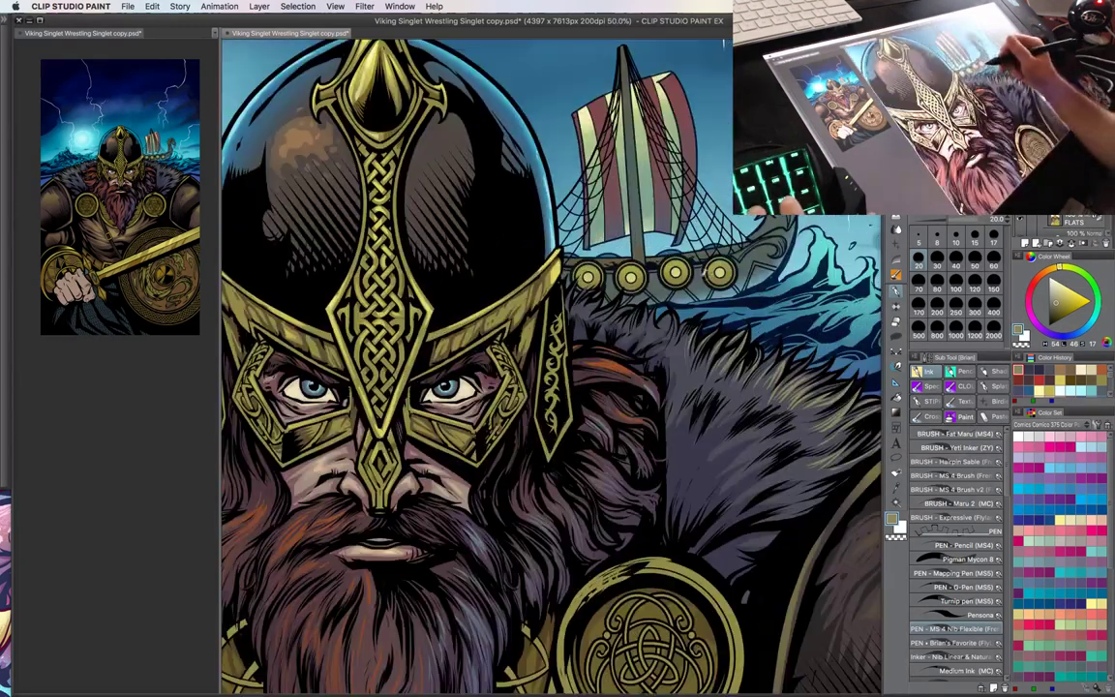
pyautogui.press('super+plus')
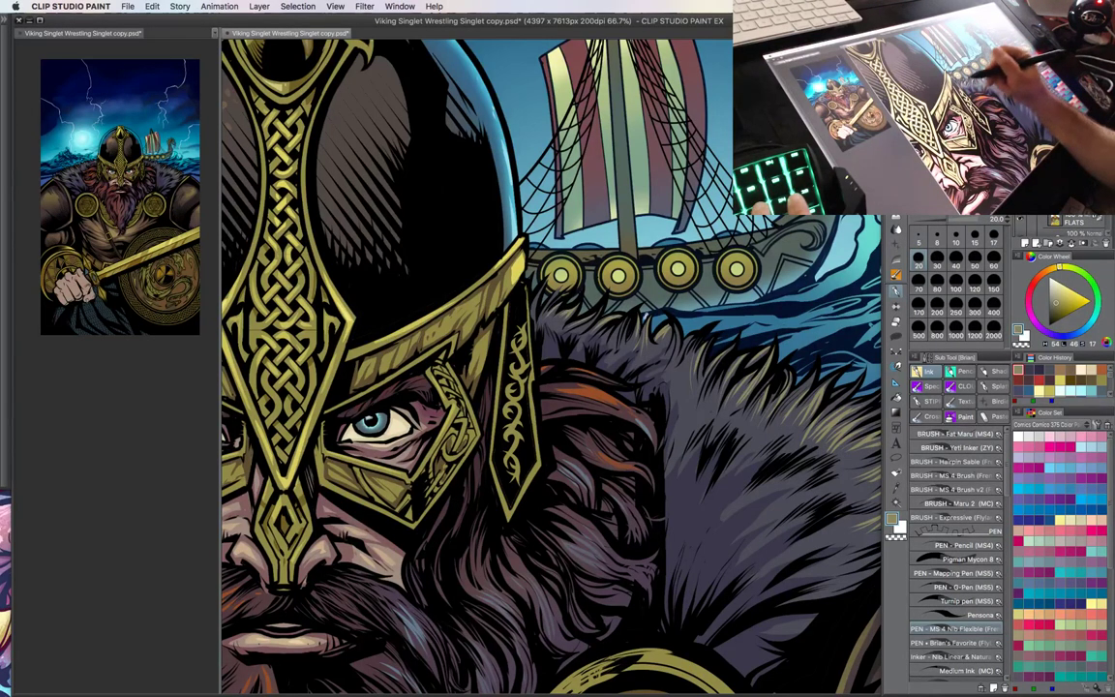
pyautogui.hotkey('ctrl', '-')
pyautogui.hotkey('ctrl', '-')
pyautogui.moveTo(682, 464)
pyautogui.mouseDown()
pyautogui.moveTo(709, 413)
pyautogui.moveTo(697, 466)
pyautogui.mouseUp()
pyautogui.hotkey('ctrl', '+')
pyautogui.hotkey('ctrl', '+')
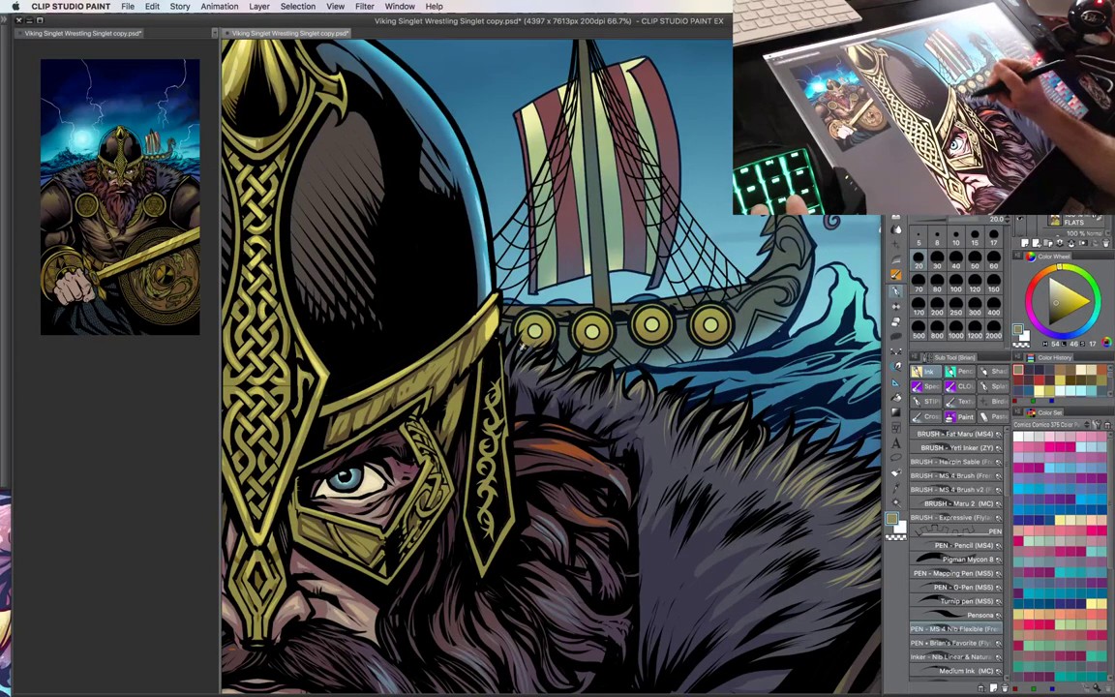
pyautogui.hotkey('ctrl', '-')
pyautogui.hotkey('ctrl', '-')
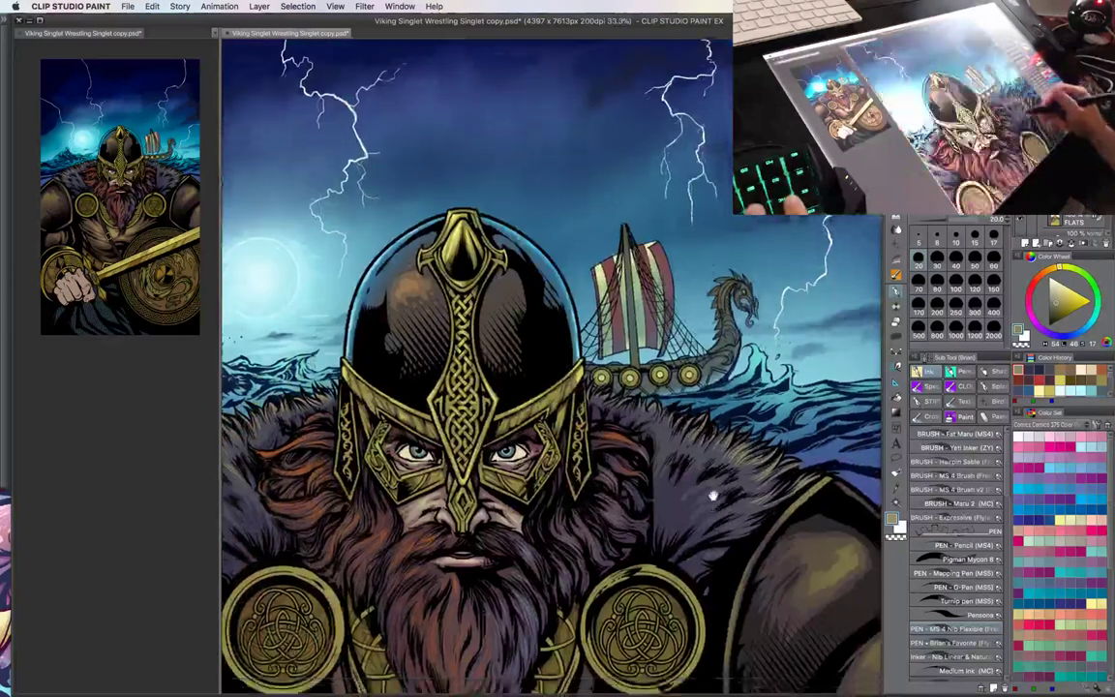
pyautogui.moveTo(699, 531); pyautogui.dragTo(768, 371)
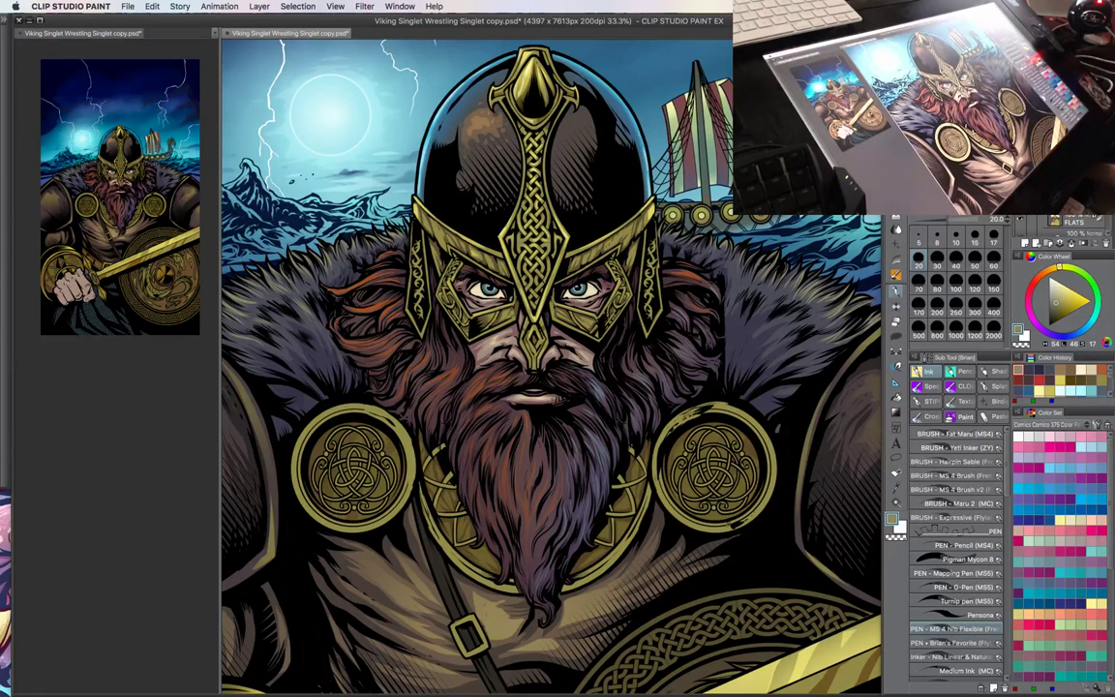
# - Add a new layer above the FLATS layer
pyautogui.press('super+minus')
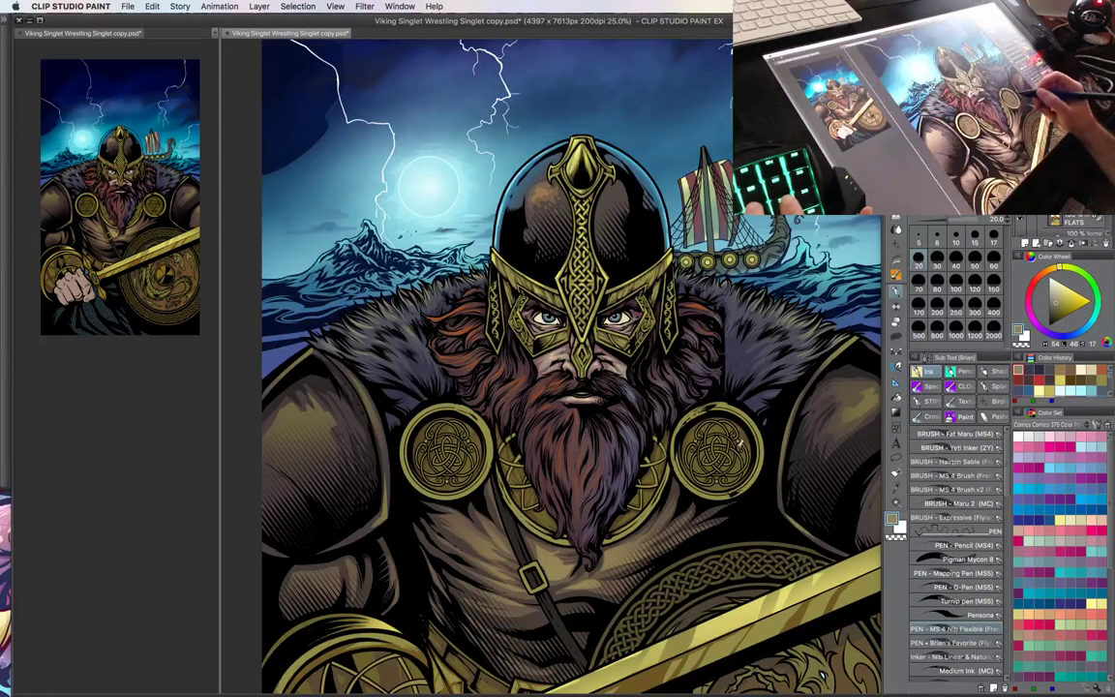
pyautogui.moveTo(740, 442); pyautogui.dragTo(679, 403)
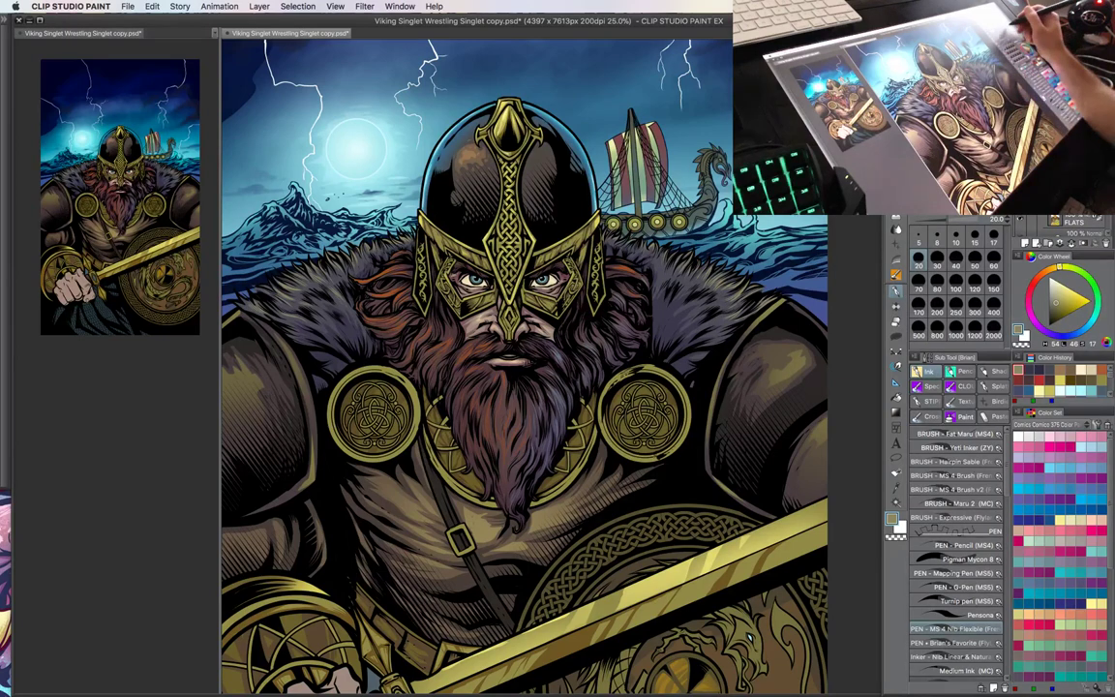
pyautogui.scroll(-2, 1063, 225)
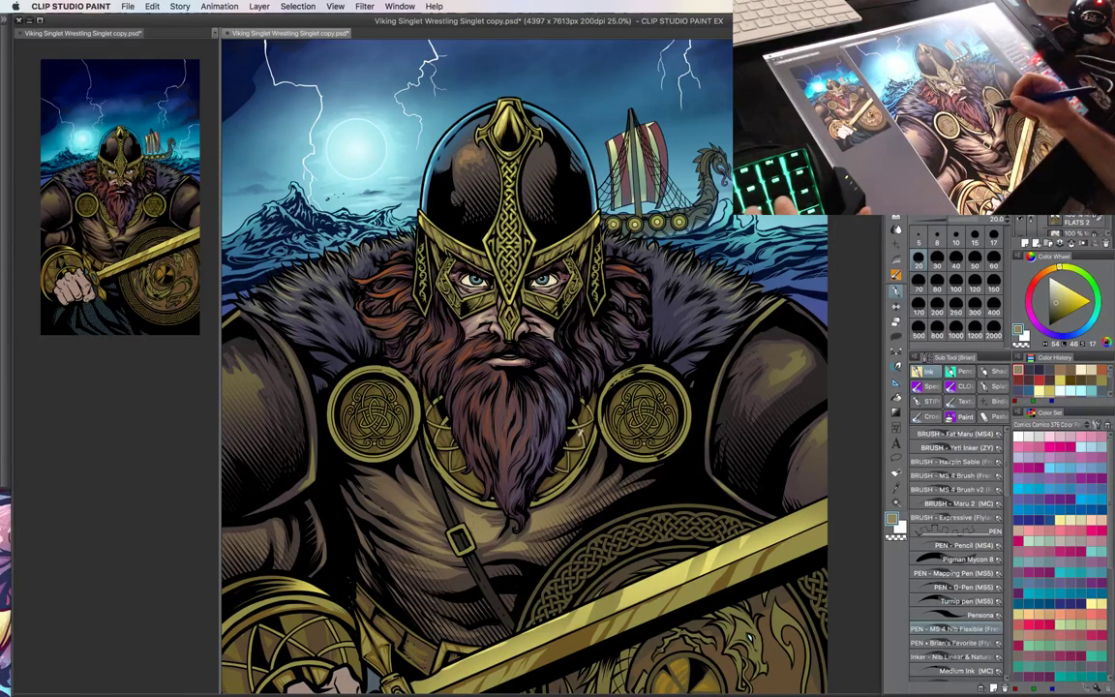
pyautogui.press('super+plus')
pyautogui.moveTo(544, 395); pyautogui.dragTo(681, 385)
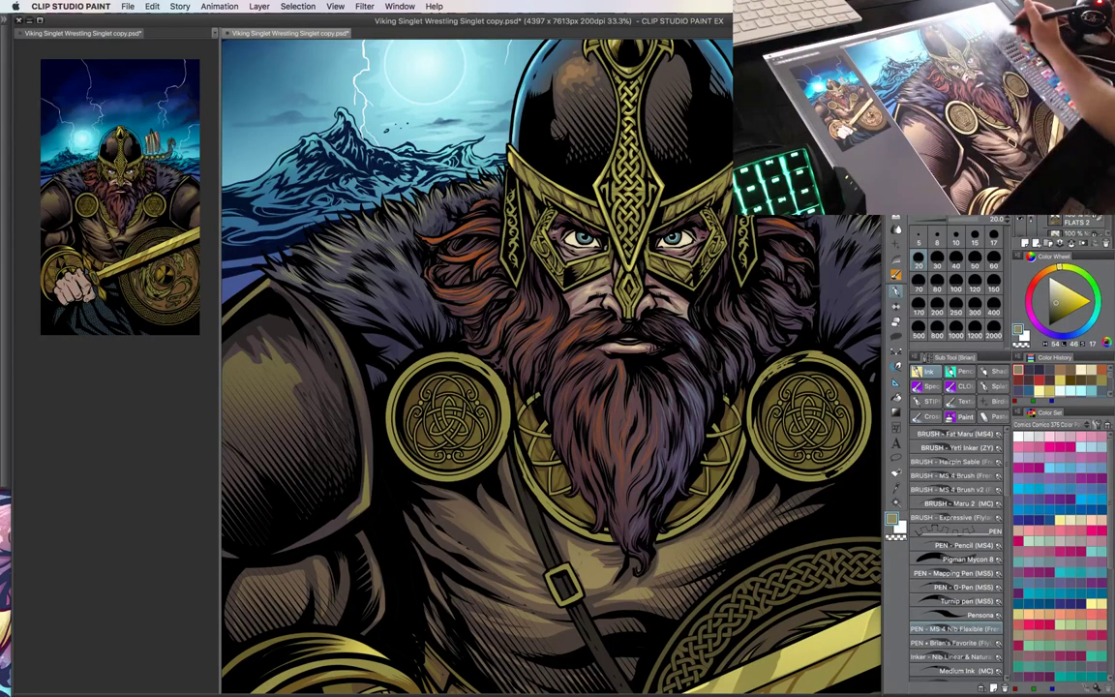
pyautogui.click(1020, 182)
pyautogui.click(1020, 182)
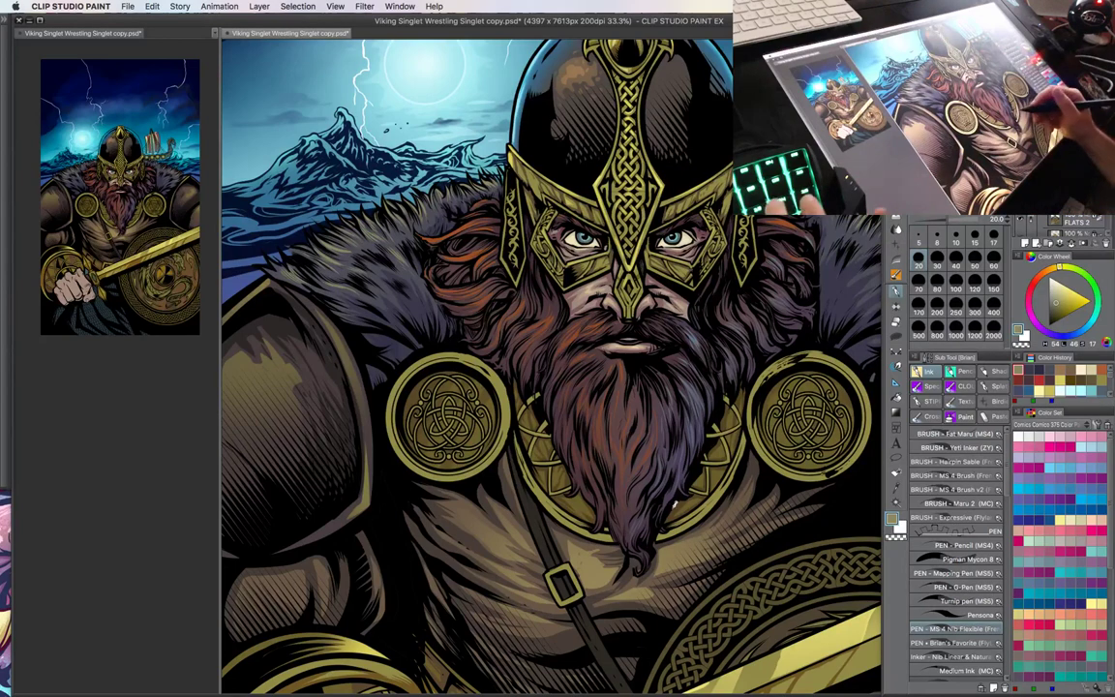
pyautogui.press('super+minus')
pyautogui.moveTo(780, 360); pyautogui.dragTo(663, 327)
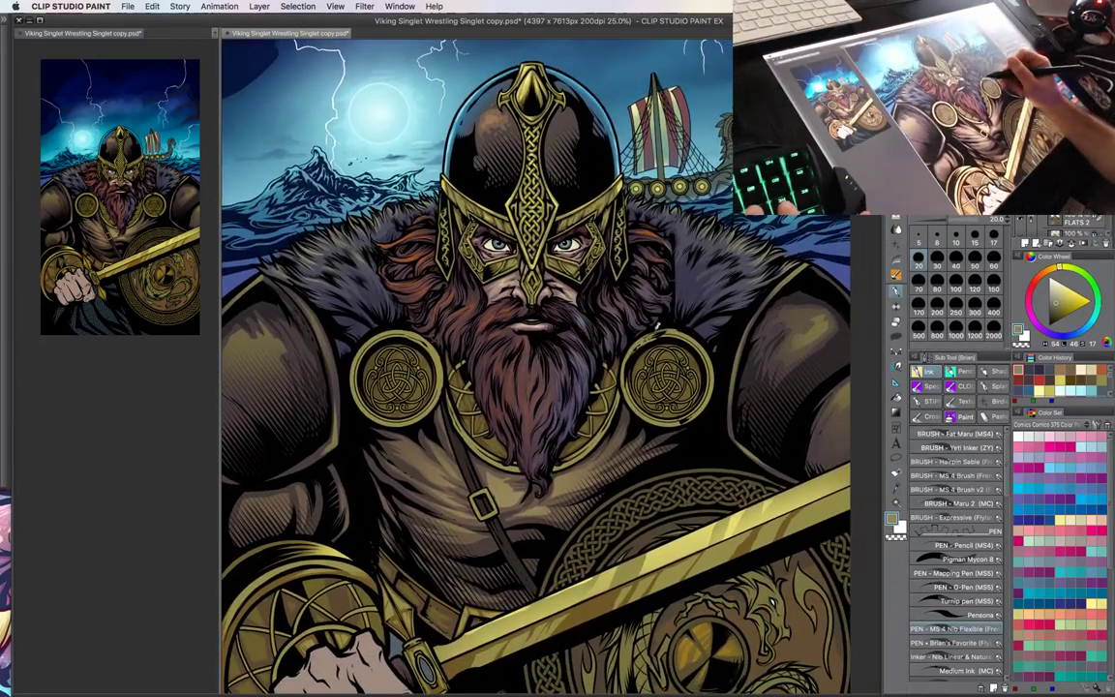
# - Review the Drawing color shortcuts in the Option area of the shortcut settings and try the switch to transparent colour
pyautogui.click(71, 6)
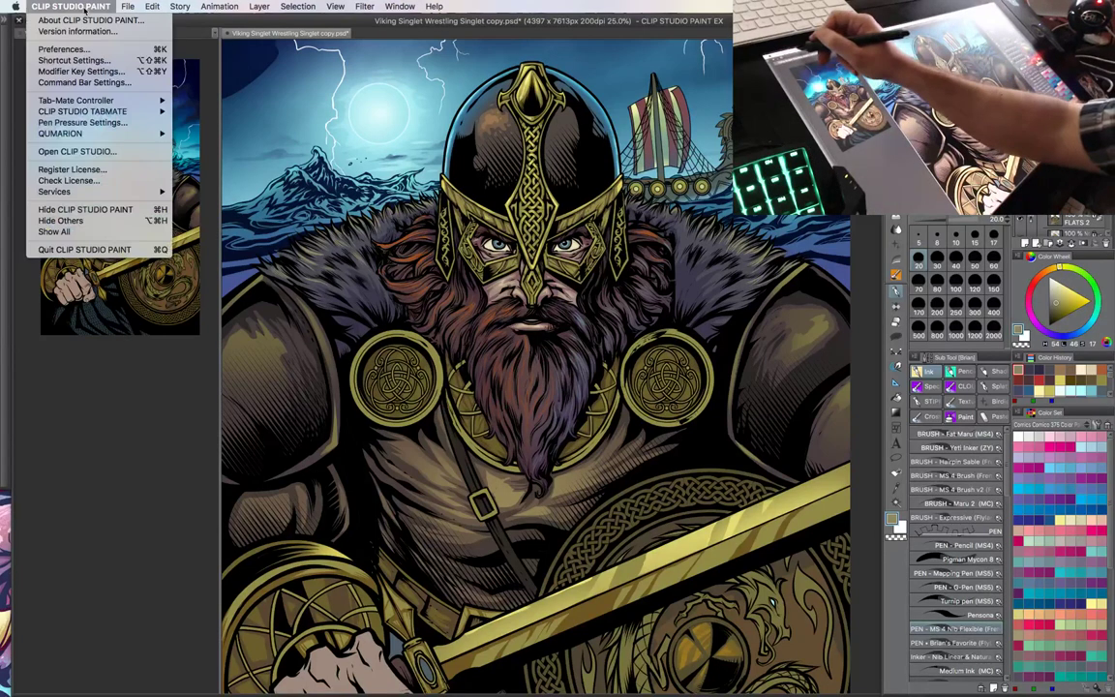
pyautogui.click(109, 60)
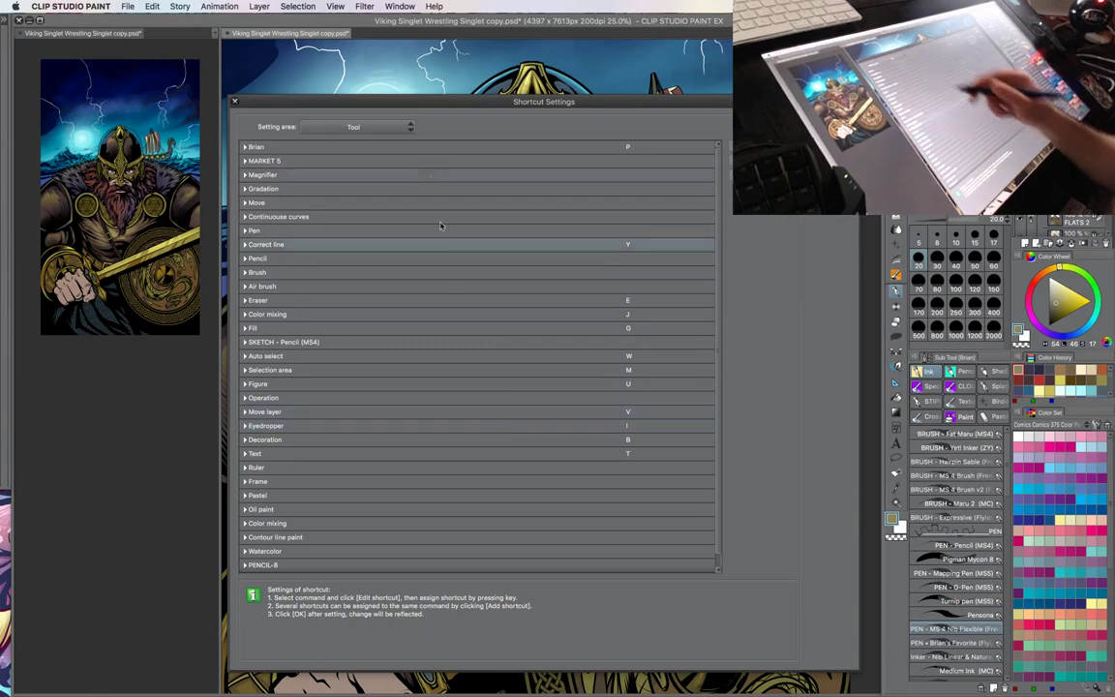
pyautogui.click(372, 127)
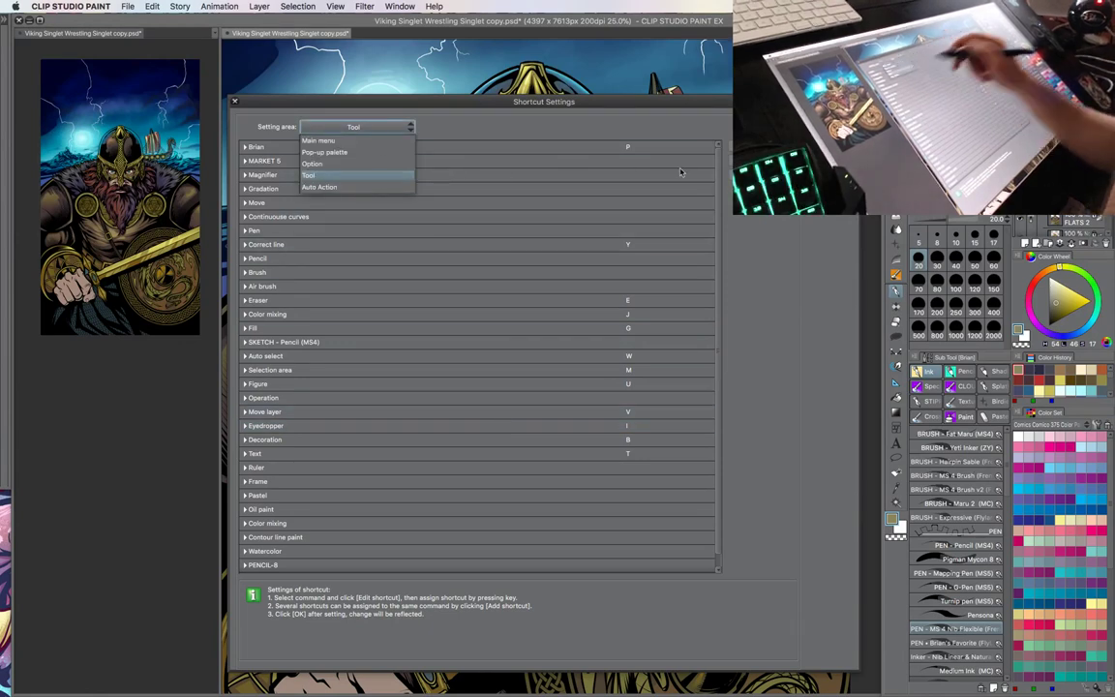
pyautogui.click(360, 164)
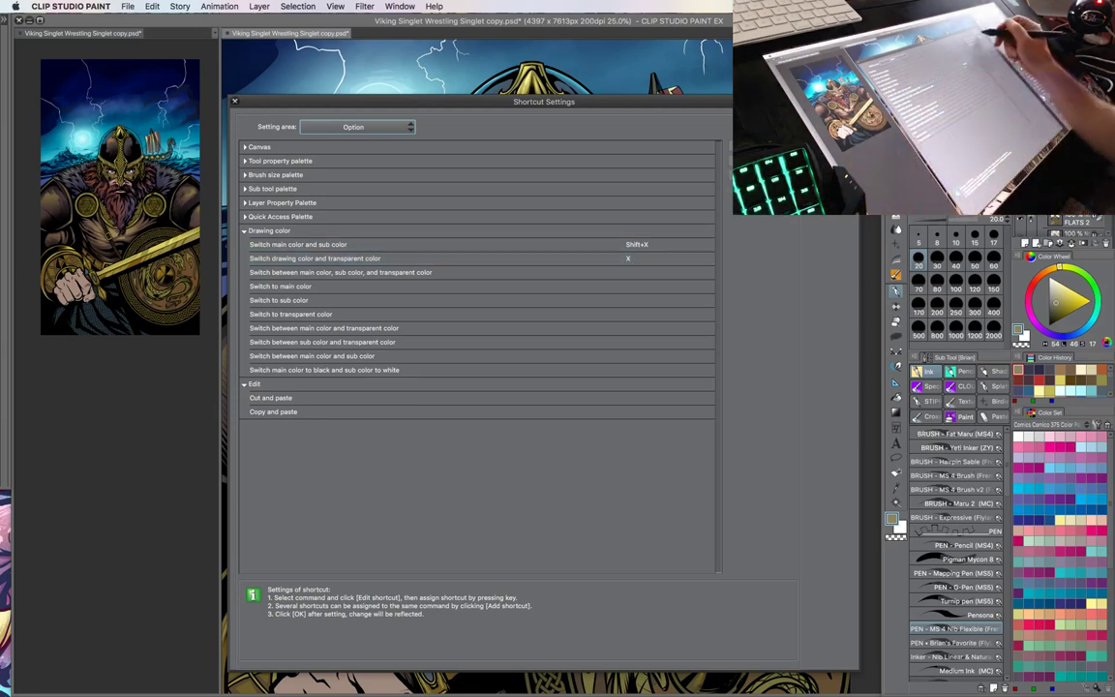
pyautogui.click(791, 148)
pyautogui.press('x')
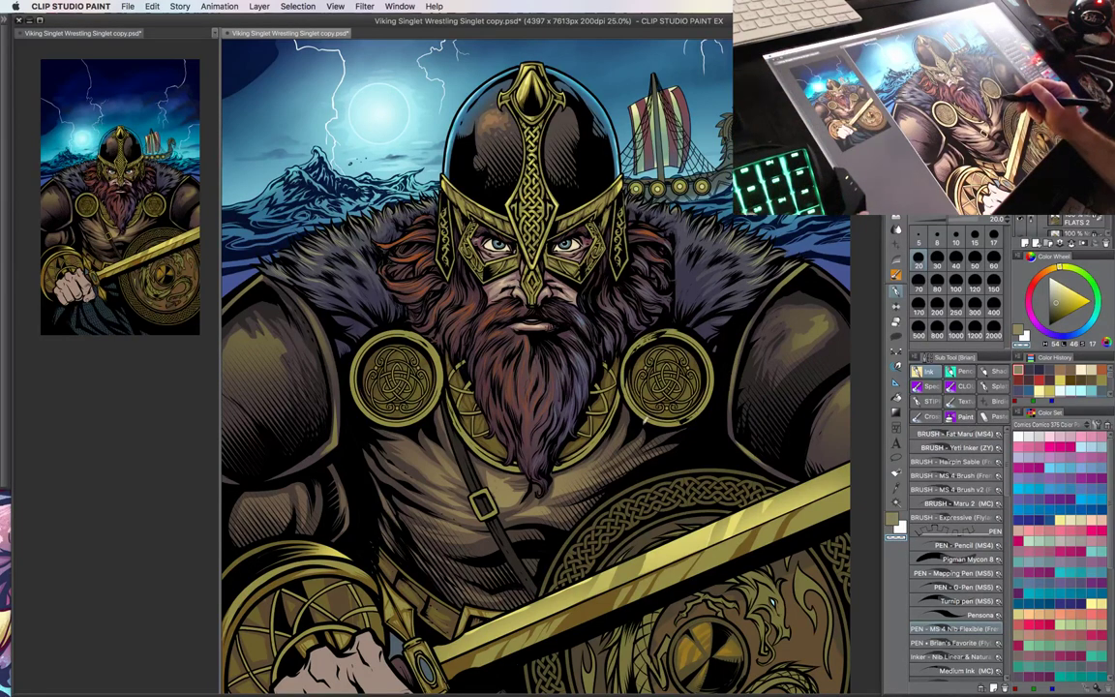
# - Set the drawing colour to a lighter, more saturated yellow for the beard and hair highlights
pyautogui.moveTo(543, 389); pyautogui.dragTo(625, 460)
pyautogui.press('super+plus')
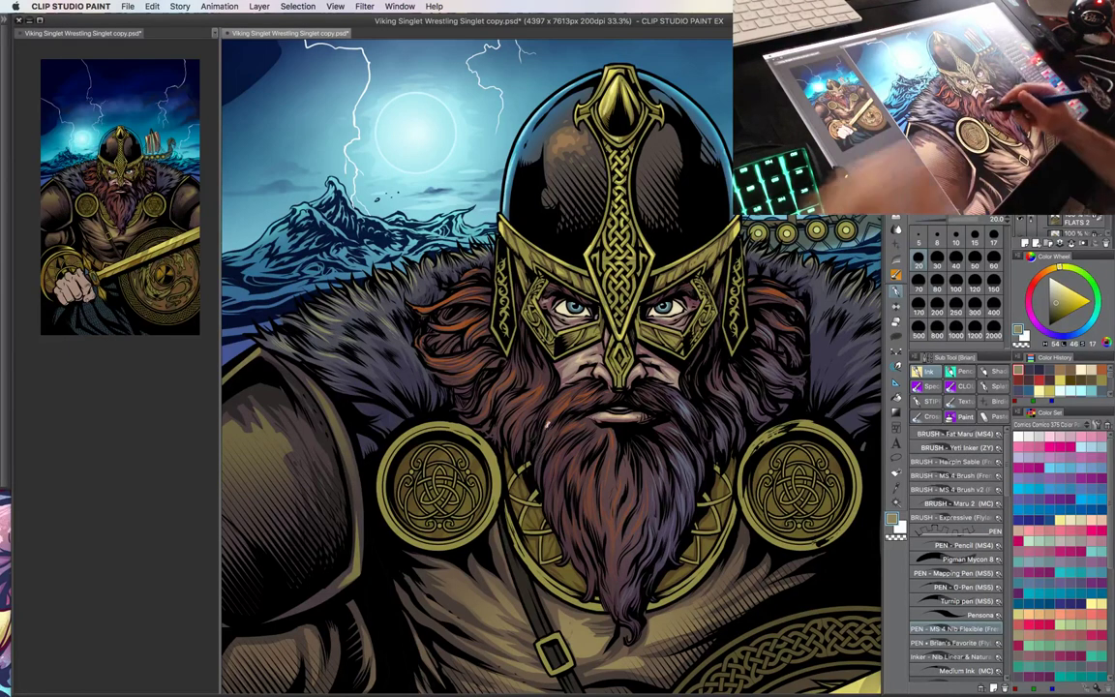
pyautogui.moveTo(1058, 299); pyautogui.dragTo(1065, 294)
pyautogui.click(1063, 267)
pyautogui.click(1060, 267)
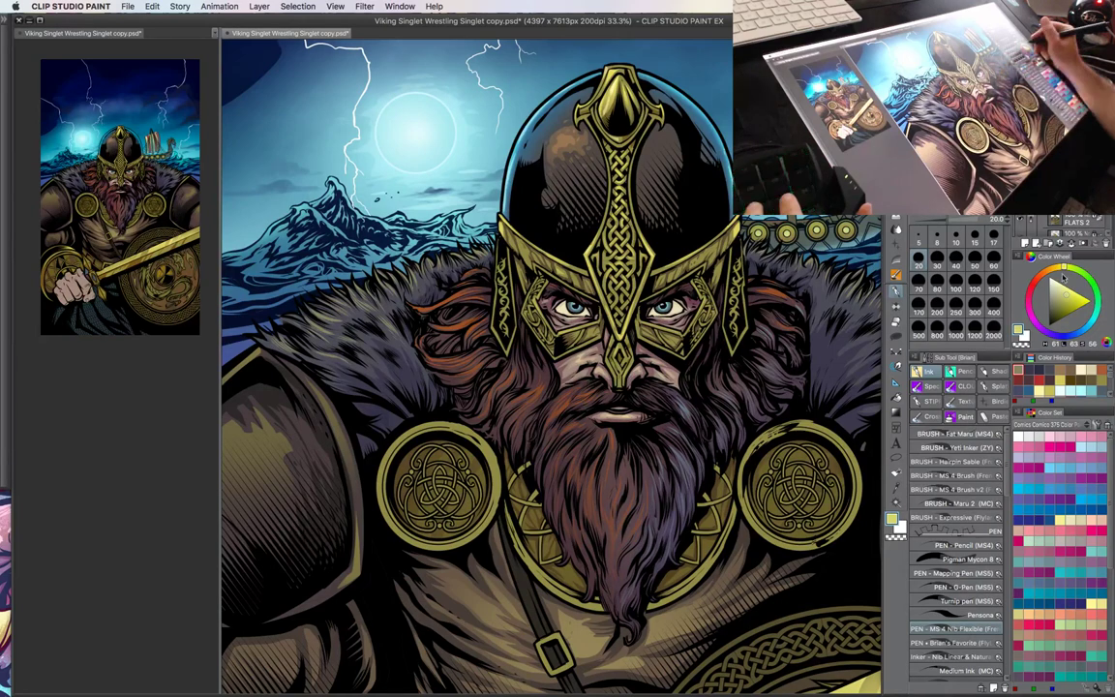
# - Reduce the brush size and paint thin yellow highlight strands on the left side of the moustache
pyautogui.press('super+plus')
pyautogui.moveTo(619, 441); pyautogui.dragTo(679, 468)
pyautogui.press('super+plus')
pyautogui.press('[')
pyautogui.press('[')
pyautogui.press('[')
pyautogui.moveTo(591, 452); pyautogui.dragTo(618, 419)
pyautogui.hotkey('ctrl', '-')
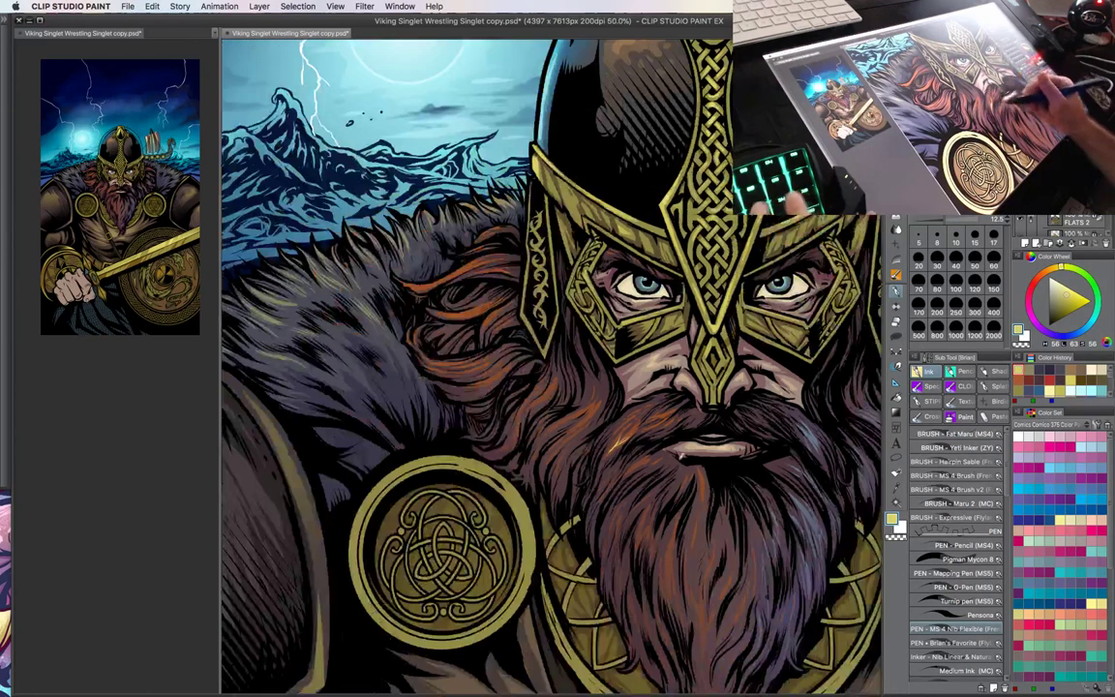
pyautogui.hotkey('ctrl', '+')
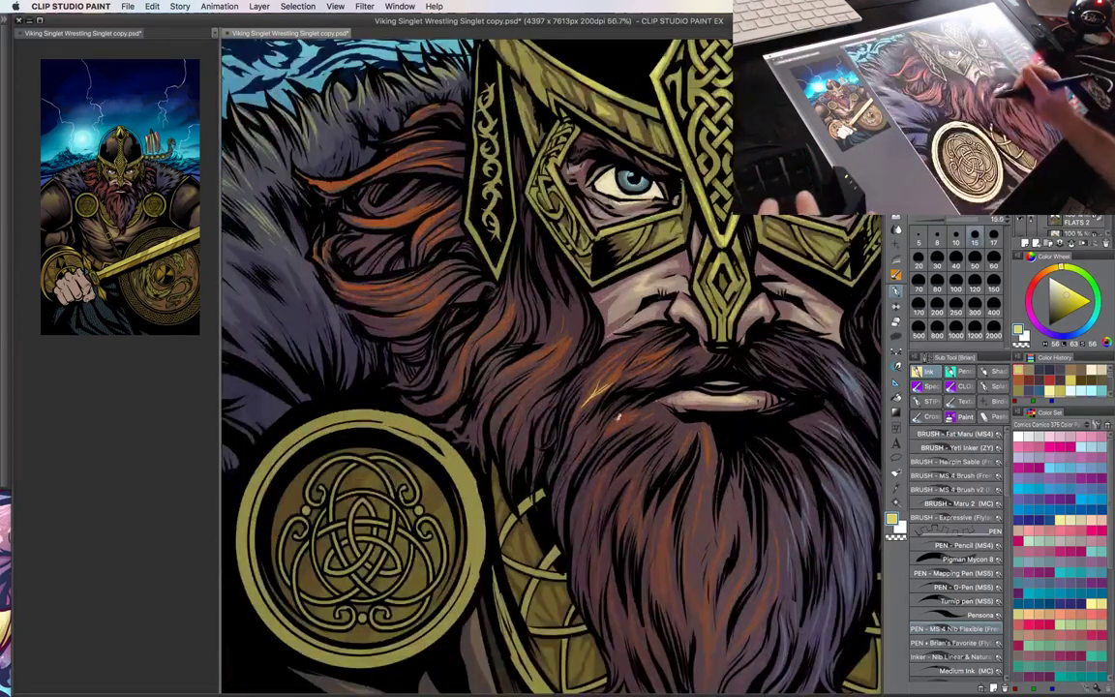
# - Paint long yellow highlight strands down the left-centre of the beard, using brush sizes 20 and 17.5
pyautogui.moveTo(687, 437); pyautogui.dragTo(694, 352)
pyautogui.press(']')
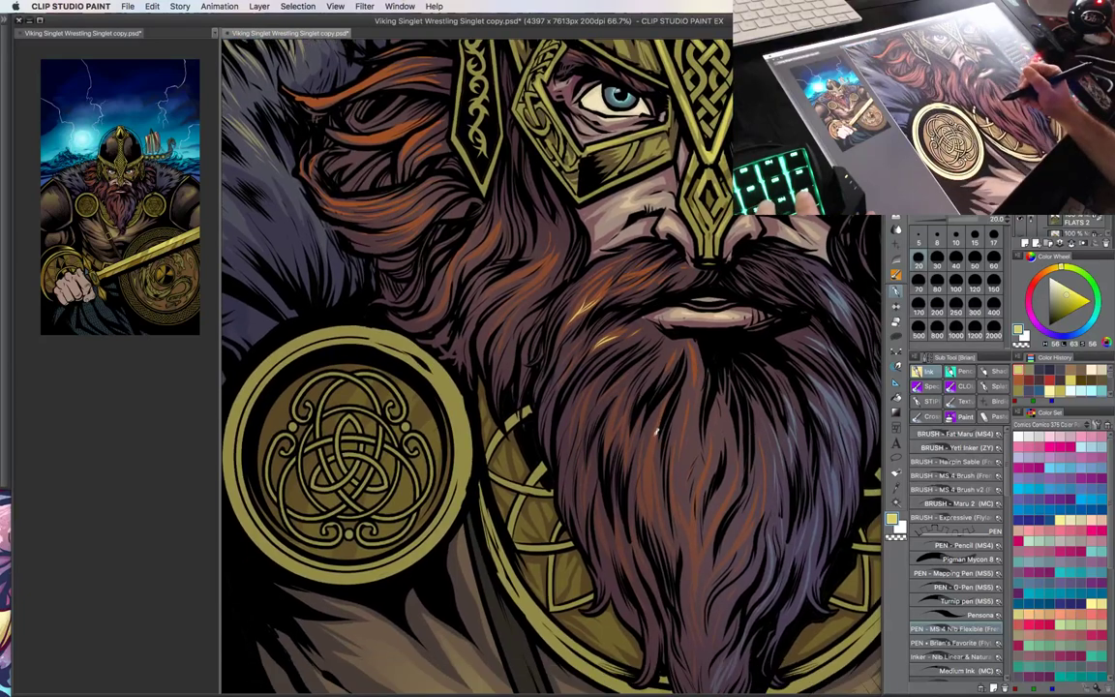
pyautogui.moveTo(655, 434); pyautogui.dragTo(652, 503)
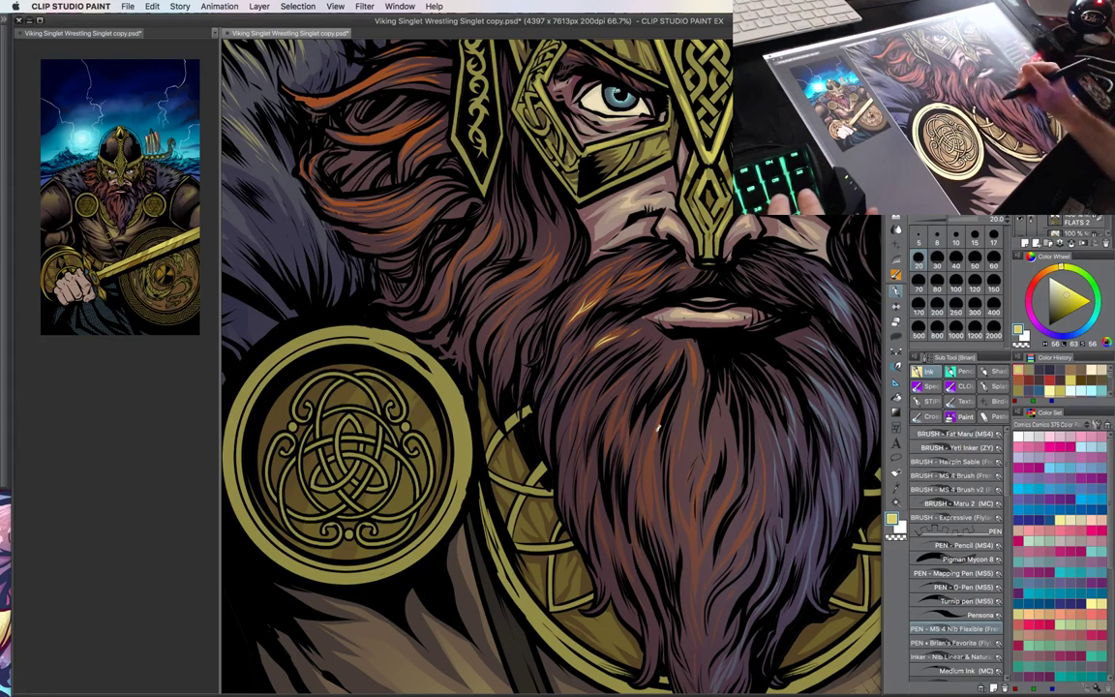
pyautogui.moveTo(659, 420); pyautogui.dragTo(647, 499)
pyautogui.press('[')
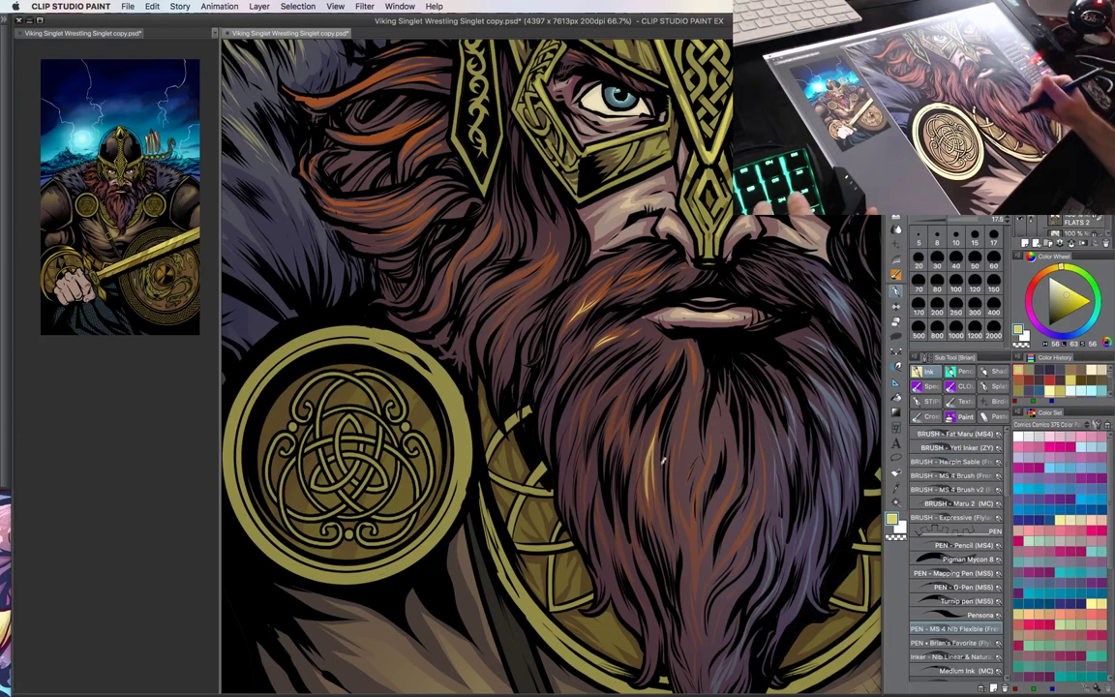
pyautogui.moveTo(662, 458); pyautogui.dragTo(673, 501)
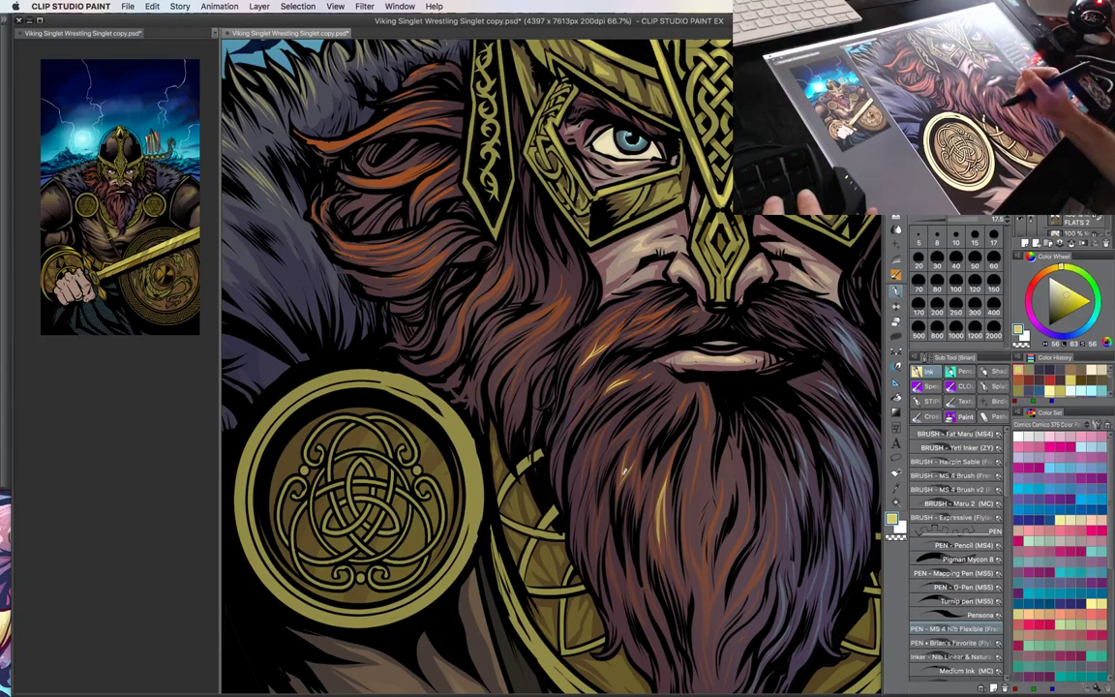
# - Paint yellow highlight strands in the left sideburn and hair around the cheek guard, using brush sizes between 12.5 and 15
pyautogui.hotkey('ctrl', '-')
pyautogui.moveTo(685, 413)
pyautogui.mouseDown()
pyautogui.moveTo(686, 454)
pyautogui.moveTo(677, 488)
pyautogui.moveTo(684, 438)
pyautogui.moveTo(668, 370)
pyautogui.moveTo(596, 362)
pyautogui.moveTo(605, 381)
pyautogui.moveTo(631, 362)
pyautogui.moveTo(604, 398)
pyautogui.moveTo(634, 372)
pyautogui.moveTo(587, 414)
pyautogui.moveTo(631, 361)
pyautogui.moveTo(651, 391)
pyautogui.mouseUp()
pyautogui.hotkey('ctrl', '+')
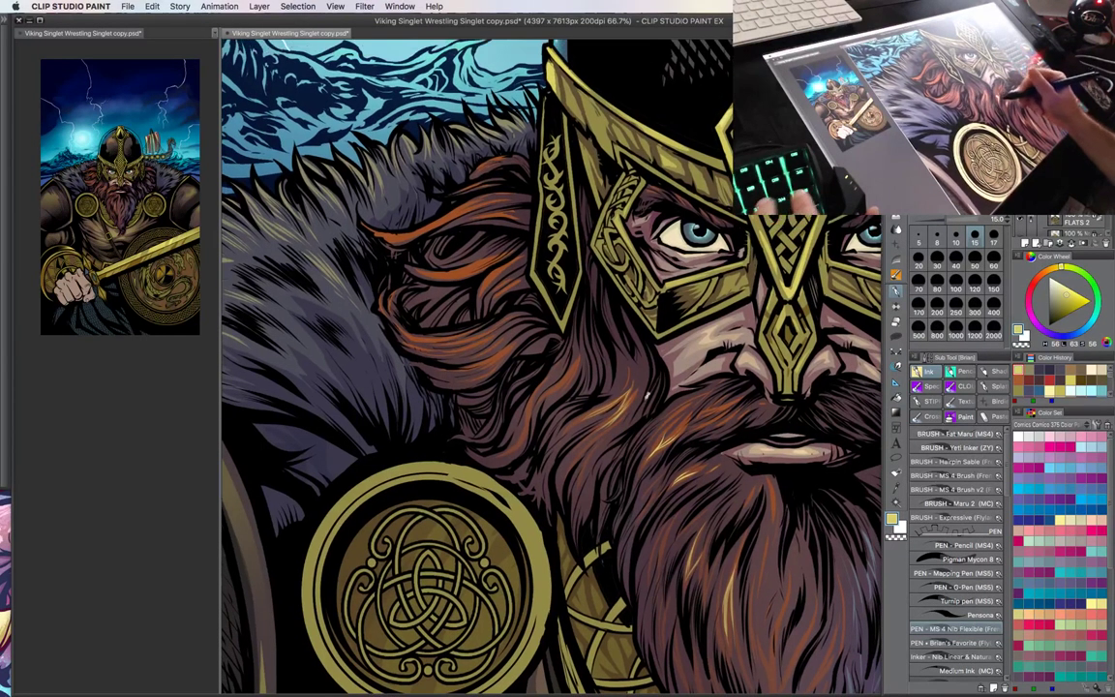
pyautogui.press('[')
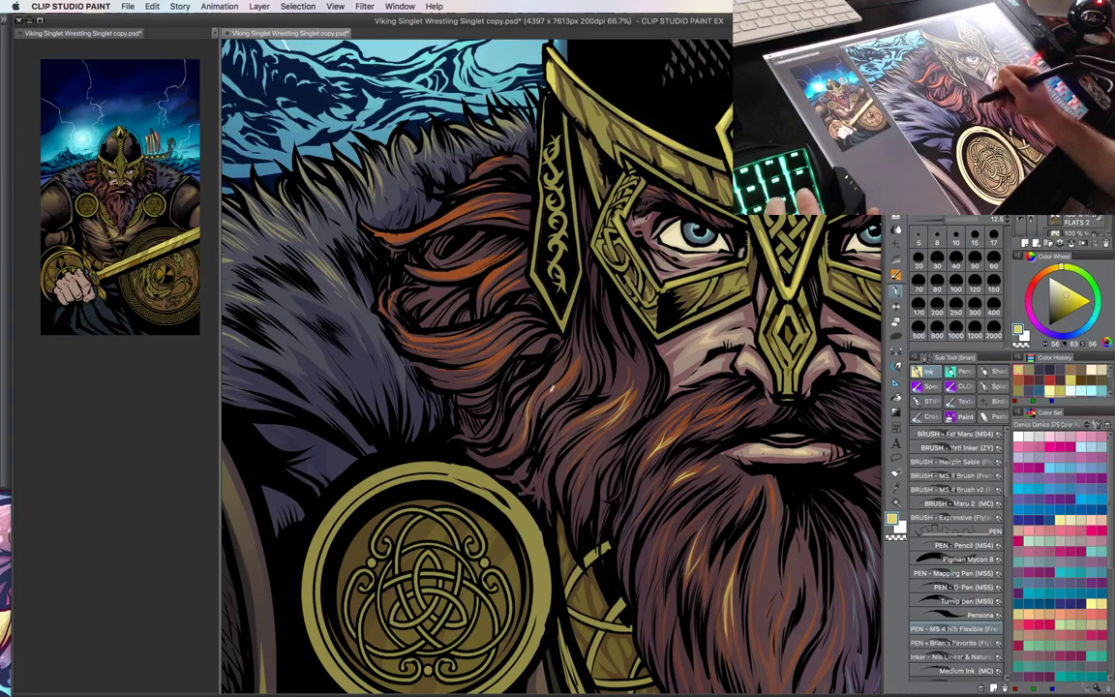
pyautogui.press(']')
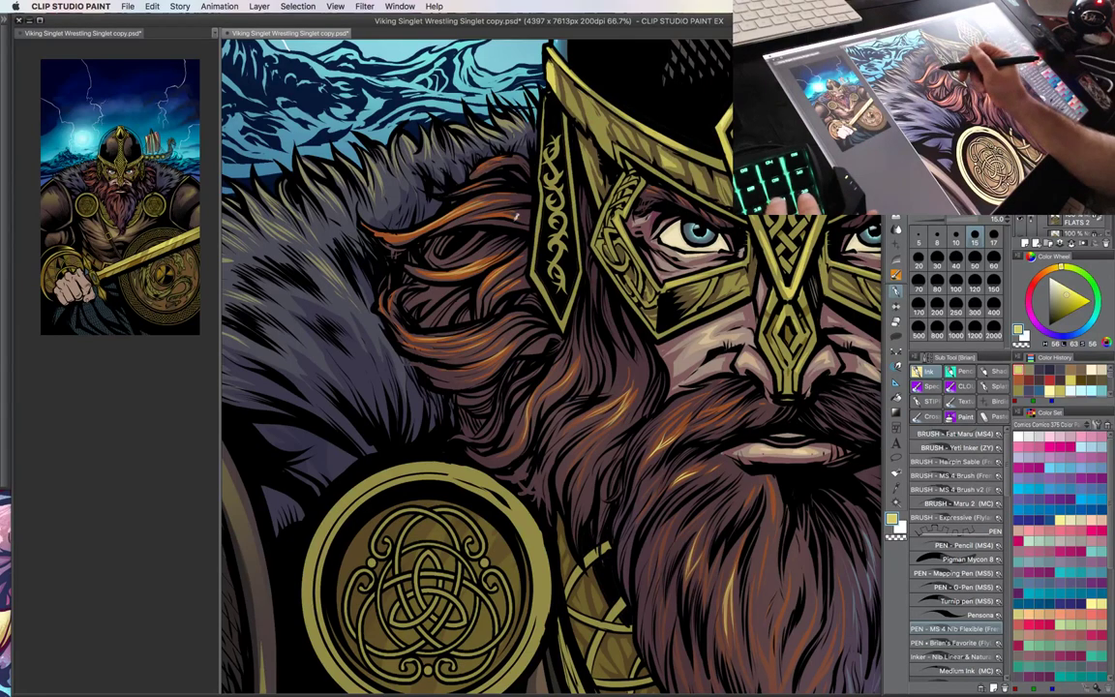
pyautogui.press('super+minus')
pyautogui.moveTo(728, 468); pyautogui.dragTo(637, 424)
pyautogui.press('super+minus')
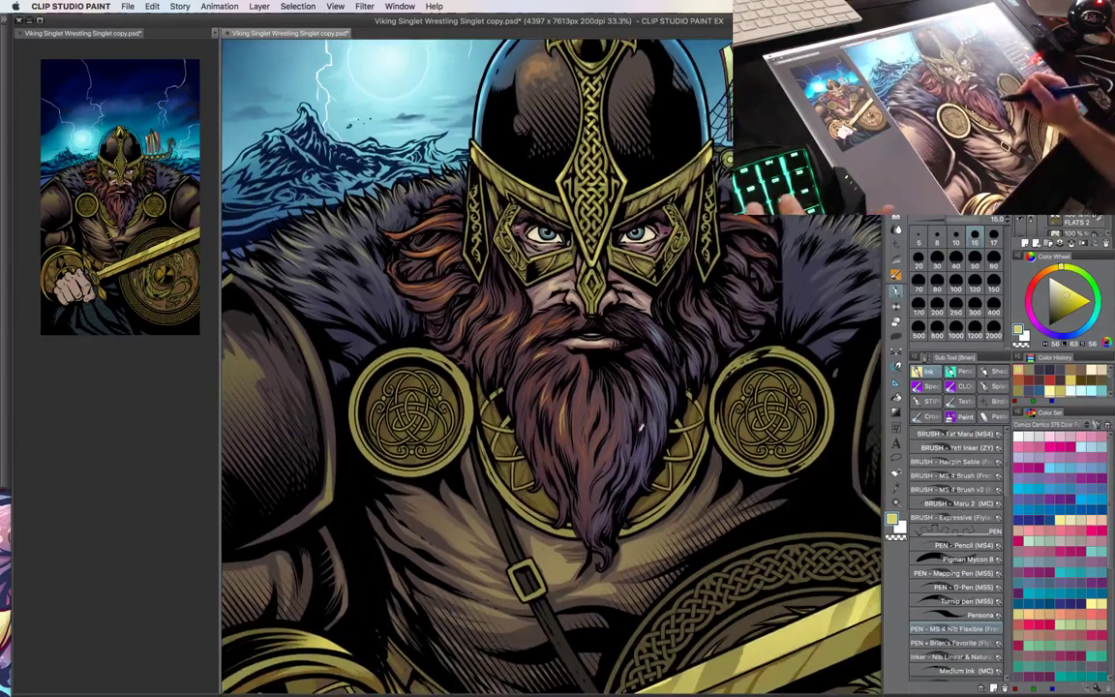
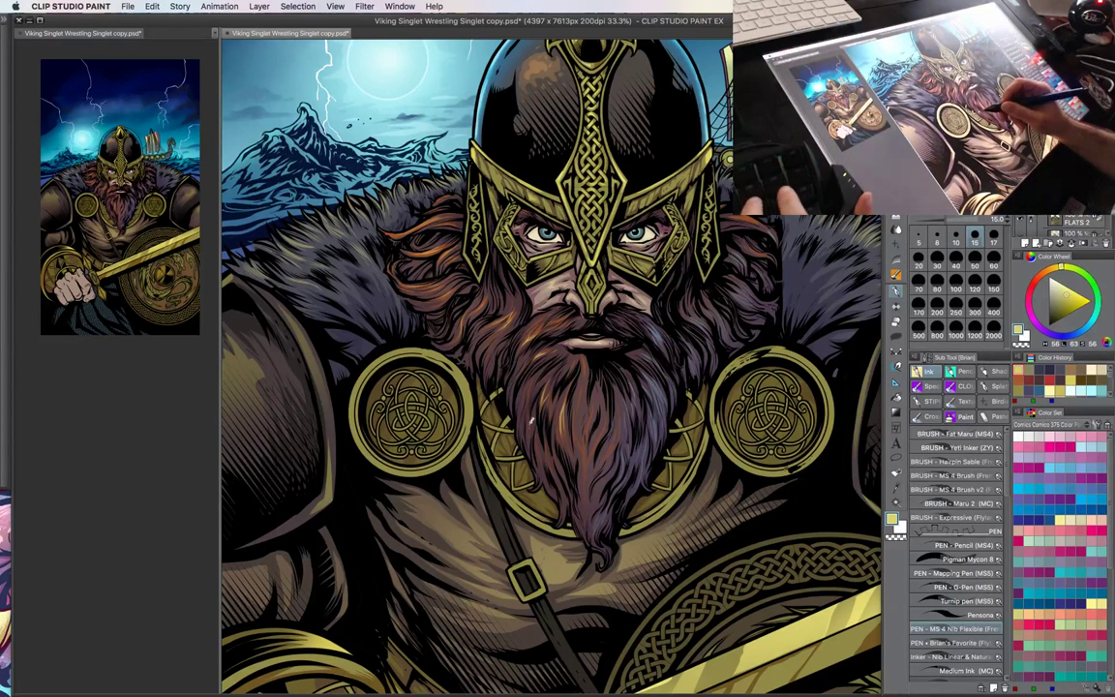
pyautogui.moveTo(638, 448); pyautogui.dragTo(659, 465)
pyautogui.press('super+minus')
# - Sample a pale blue from the sky beside the moon and add highlights along the main wave's peak, using Lasso fill
pyautogui.press('super+equal')
pyautogui.press('super+equal')
pyautogui.moveTo(526, 322); pyautogui.dragTo(700, 509)
pyautogui.press('super+equal')
pyautogui.moveTo(556, 277); pyautogui.dragTo(645, 481)
pyautogui.keyDown('alt'); pyautogui.click(558, 260); pyautogui.keyUp('alt')
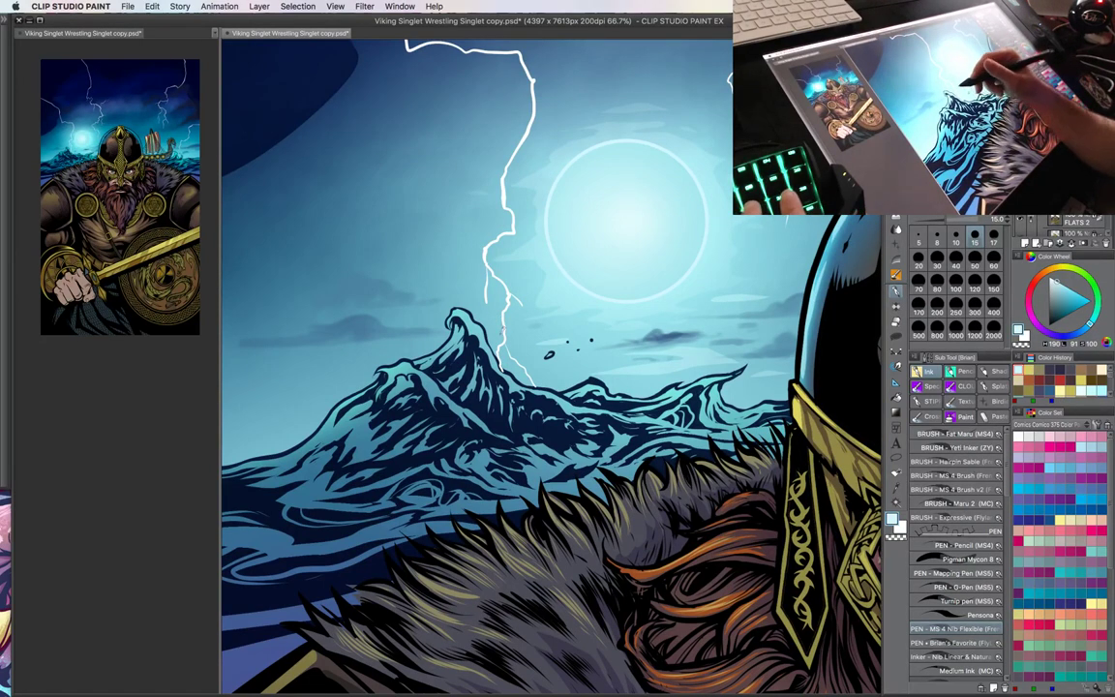
pyautogui.press('u')
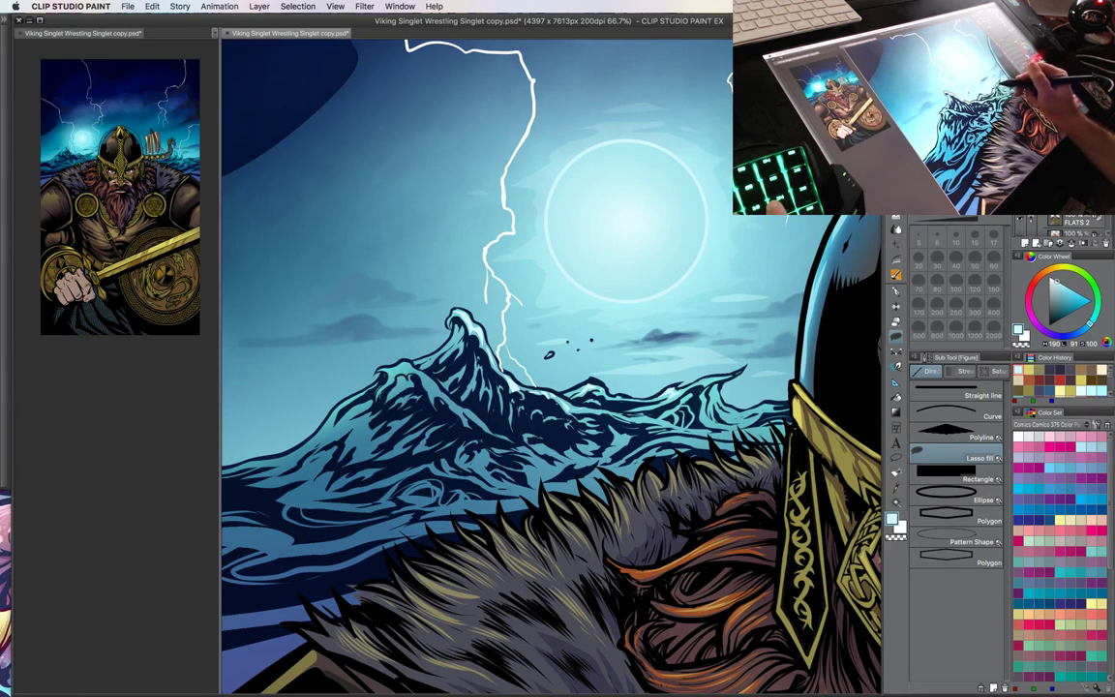
pyautogui.moveTo(544, 377); pyautogui.dragTo(552, 375)
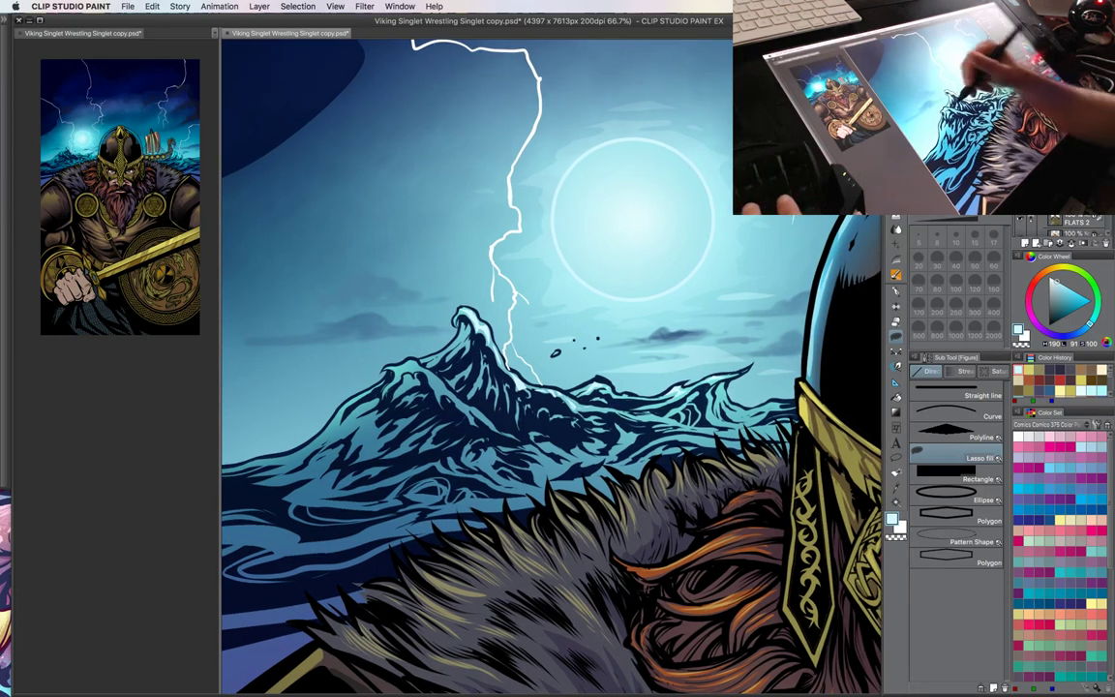
# - Sample blues from the wave and sky and lasso-fill foam highlights on the main wave's left crest and central slope
pyautogui.keyDown('alt'); pyautogui.click(474, 327); pyautogui.keyUp('alt')
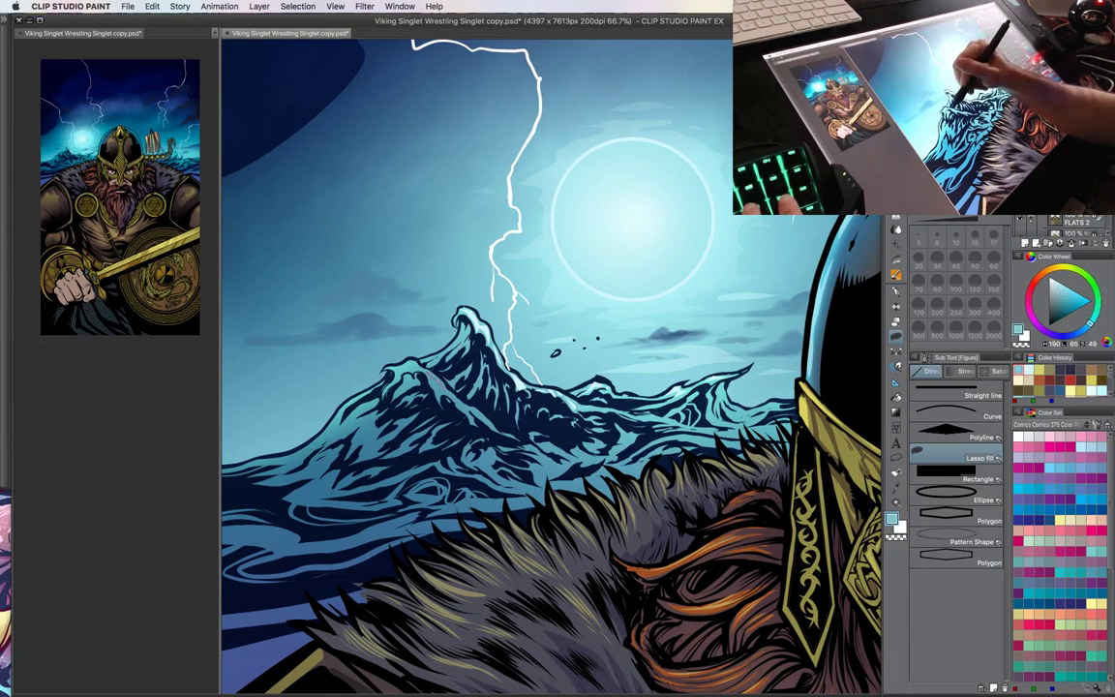
pyautogui.moveTo(444, 390); pyautogui.dragTo(426, 373)
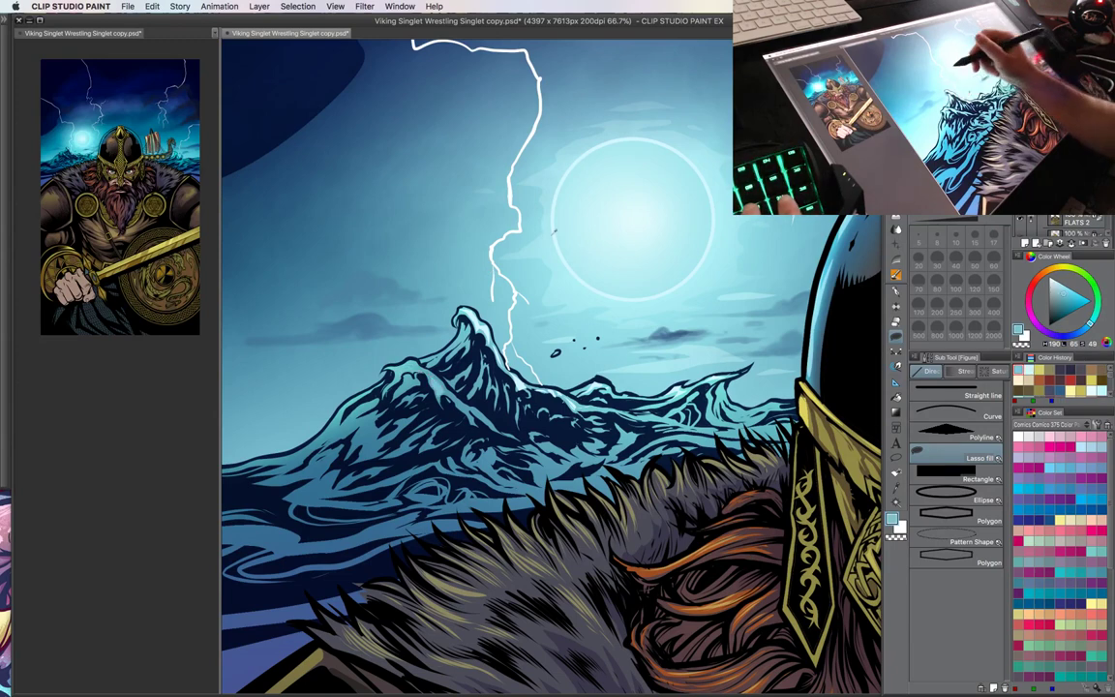
pyautogui.keyDown('alt'); pyautogui.click(553, 232); pyautogui.keyUp('alt')
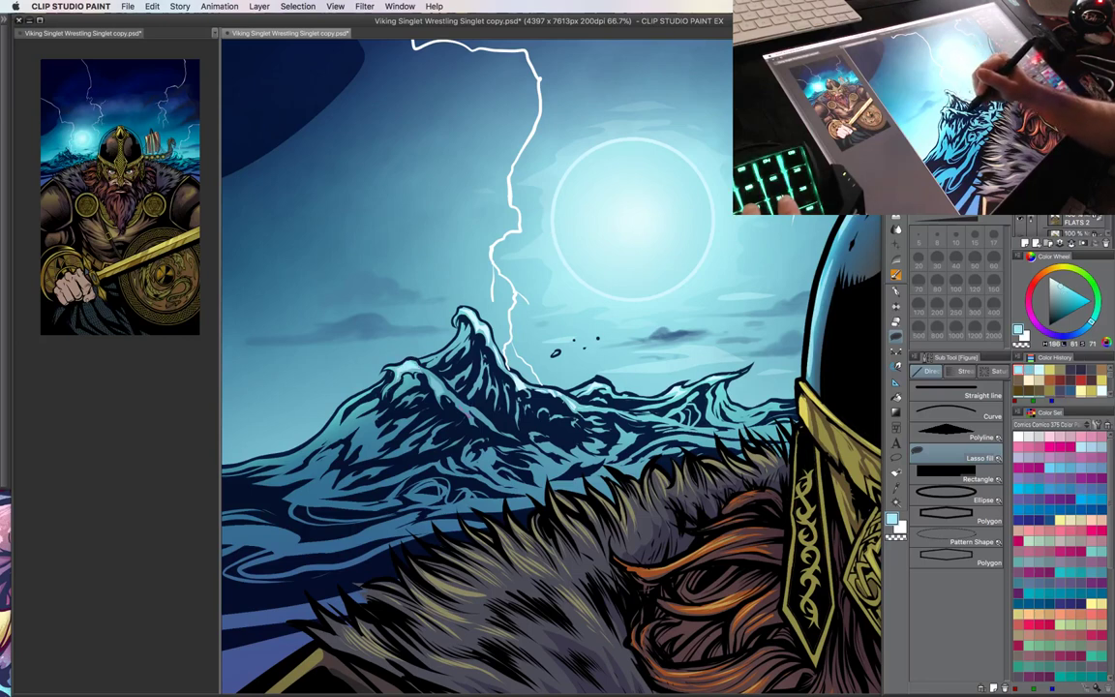
pyautogui.moveTo(431, 362); pyautogui.dragTo(413, 375)
pyautogui.moveTo(490, 423); pyautogui.dragTo(472, 410)
# - Sample lighter blues from the sky and moon and lasso-fill highlights on the smaller wave crests near the helmet
pyautogui.keyDown('alt'); pyautogui.click(580, 310); pyautogui.keyUp('alt')
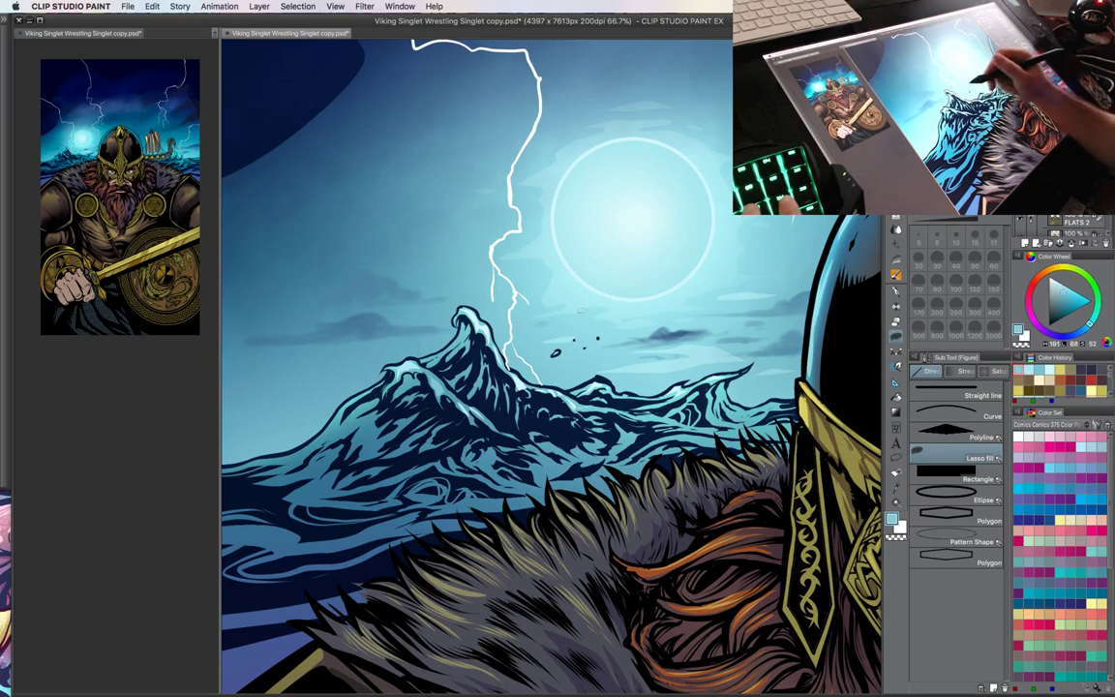
pyautogui.keyDown('alt'); pyautogui.click(552, 304); pyautogui.keyUp('alt')
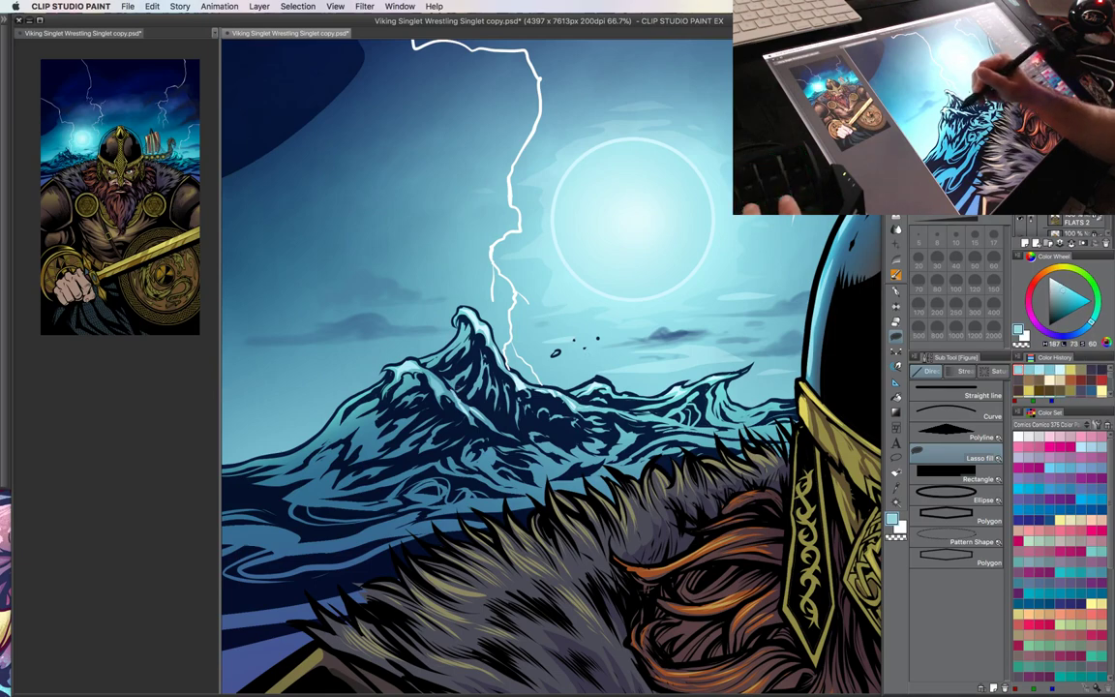
pyautogui.moveTo(735, 416); pyautogui.dragTo(721, 387)
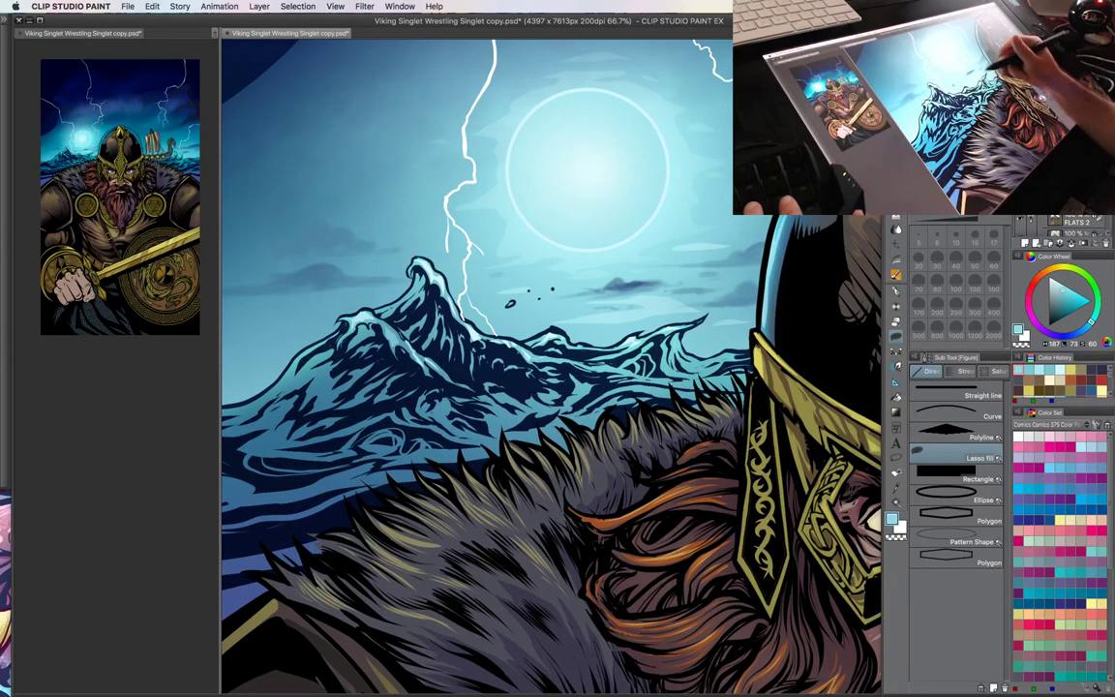
pyautogui.keyDown('alt'); pyautogui.click(591, 200); pyautogui.keyUp('alt')
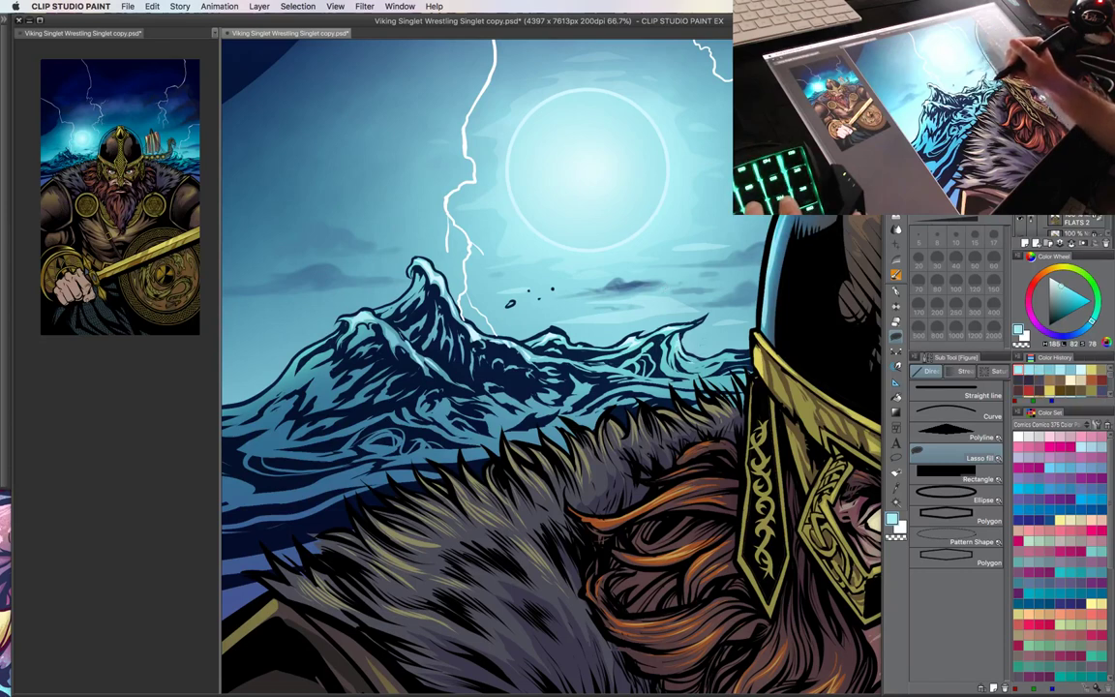
pyautogui.moveTo(630, 331); pyautogui.dragTo(659, 317)
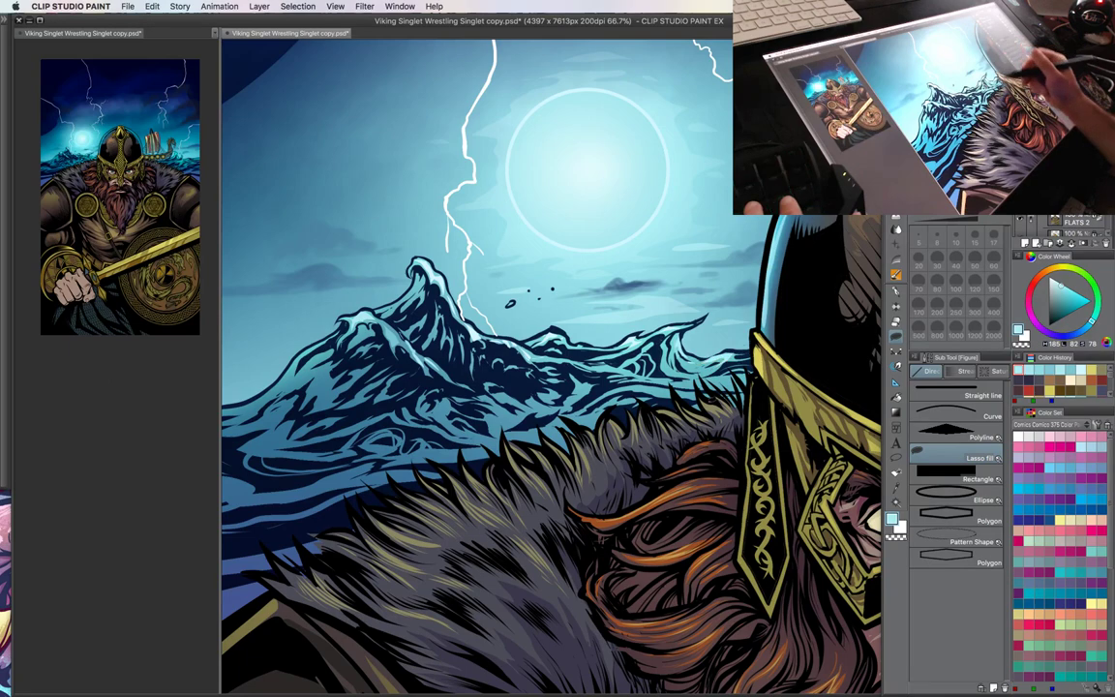
# - Sample the left medallion's gold, adjust it to a more saturated yellow and lasso-fill highlights around the medallion's rim
pyautogui.press('super+minus')
pyautogui.moveTo(641, 416)
pyautogui.mouseDown()
pyautogui.moveTo(704, 415)
pyautogui.moveTo(712, 433)
pyautogui.mouseUp()
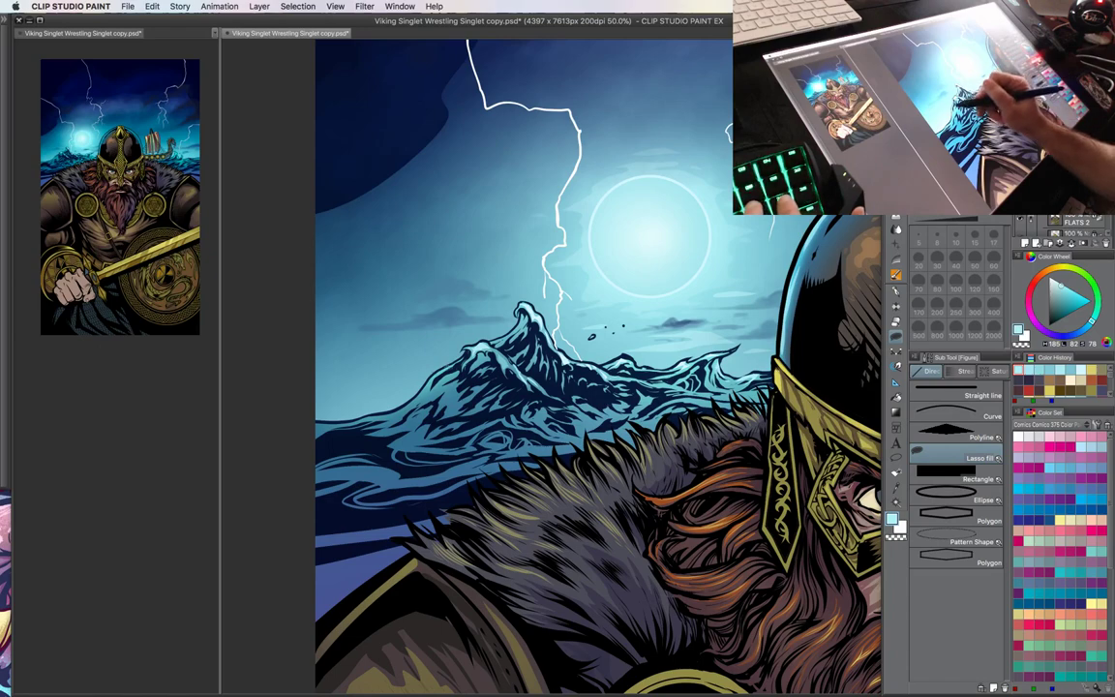
pyautogui.press('super+minus')
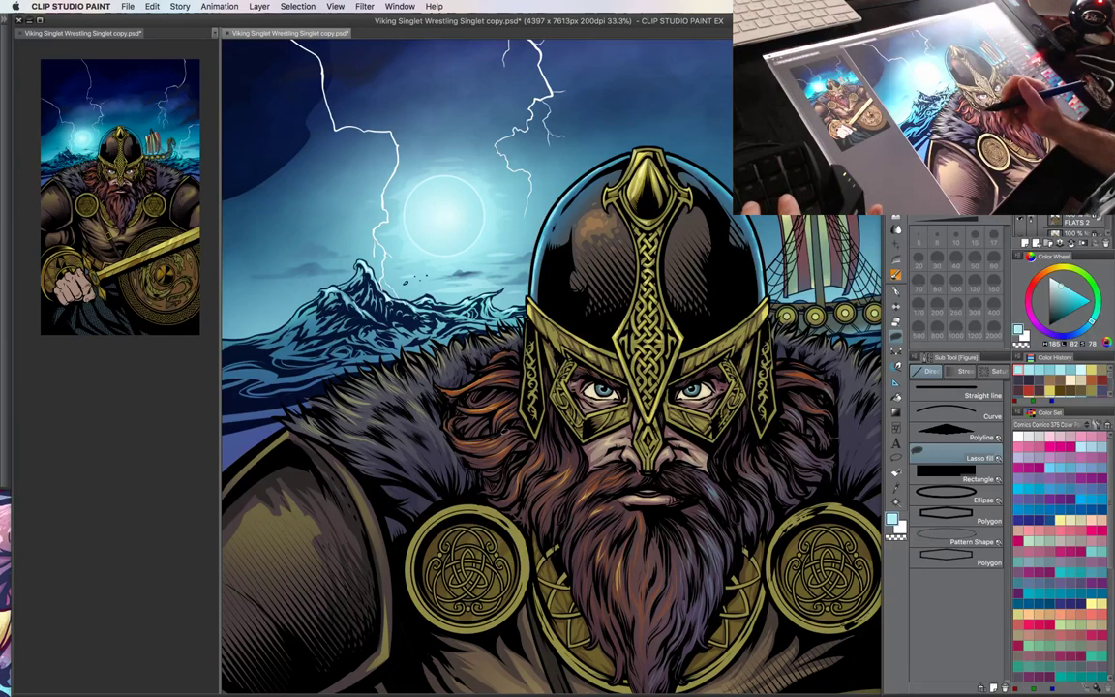
pyautogui.moveTo(718, 470); pyautogui.dragTo(711, 359)
pyautogui.press('super+plus')
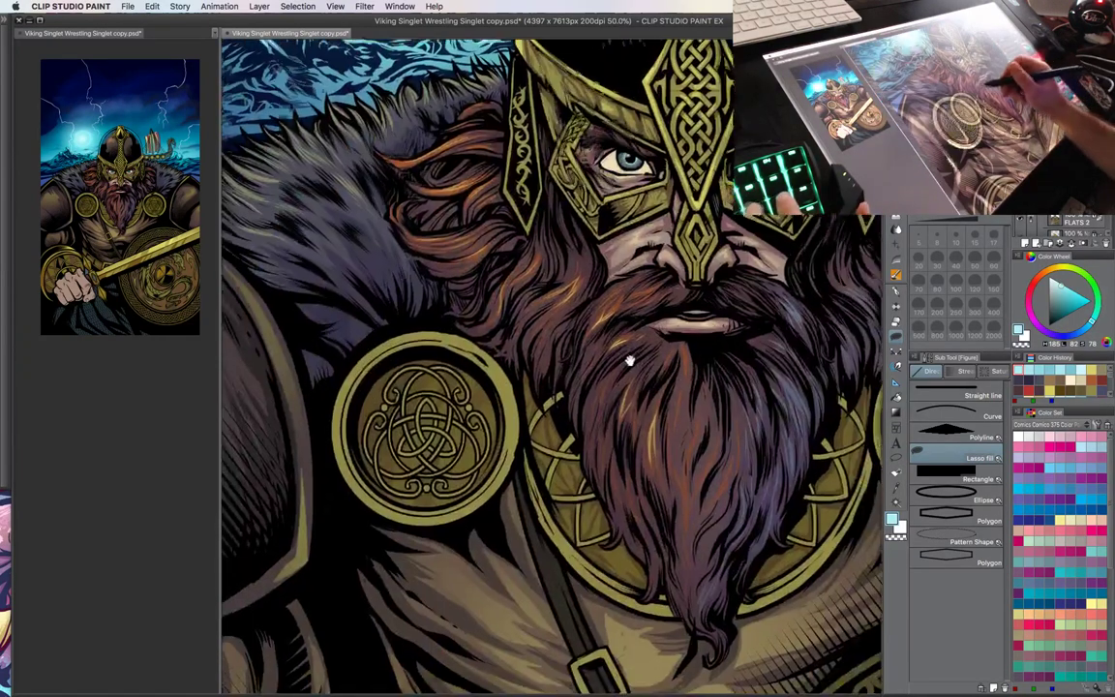
pyautogui.moveTo(629, 361)
pyautogui.mouseDown()
pyautogui.moveTo(643, 380)
pyautogui.moveTo(682, 369)
pyautogui.mouseUp()
pyautogui.keyDown('alt'); pyautogui.click(580, 416); pyautogui.keyUp('alt')
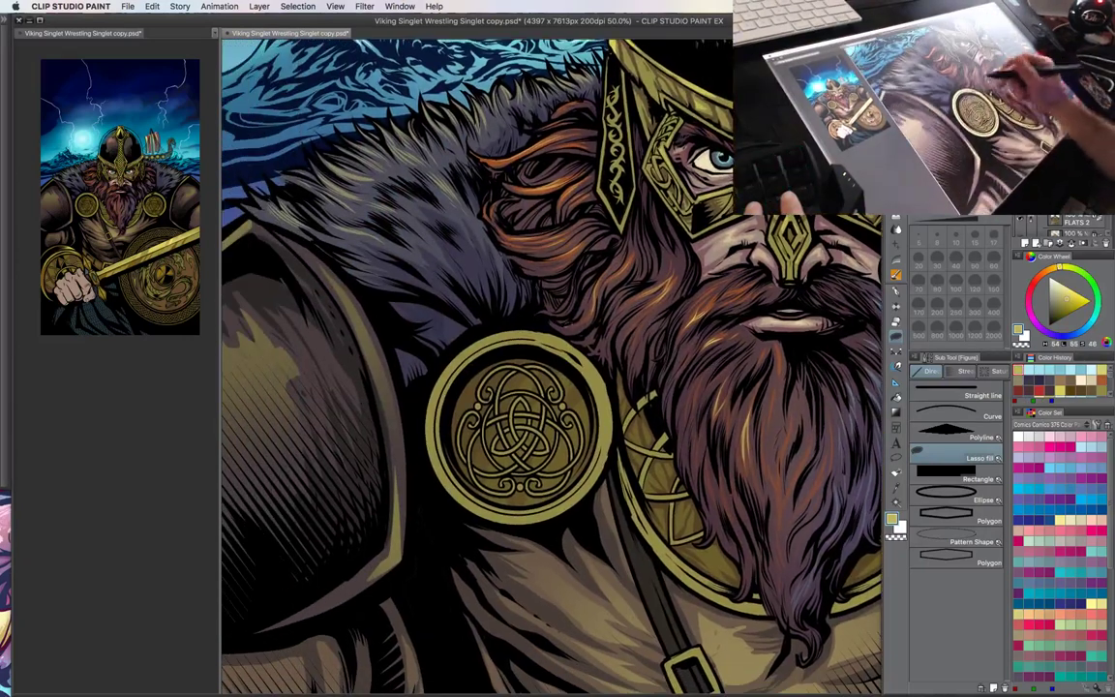
pyautogui.click(1065, 294)
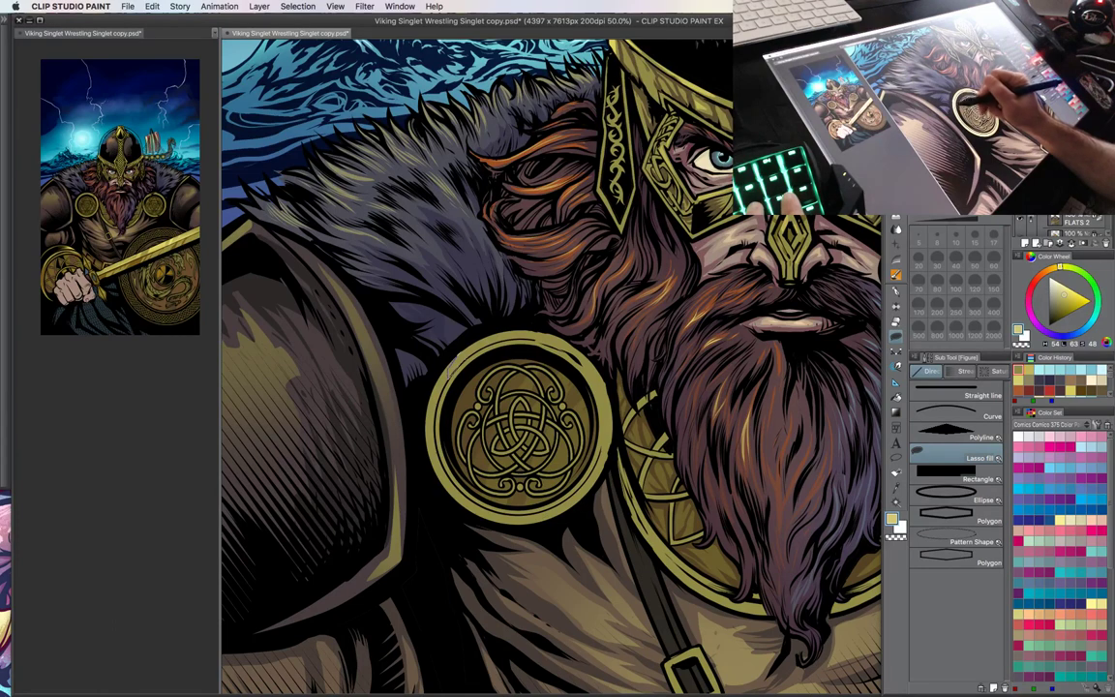
pyautogui.moveTo(469, 349); pyautogui.dragTo(464, 357)
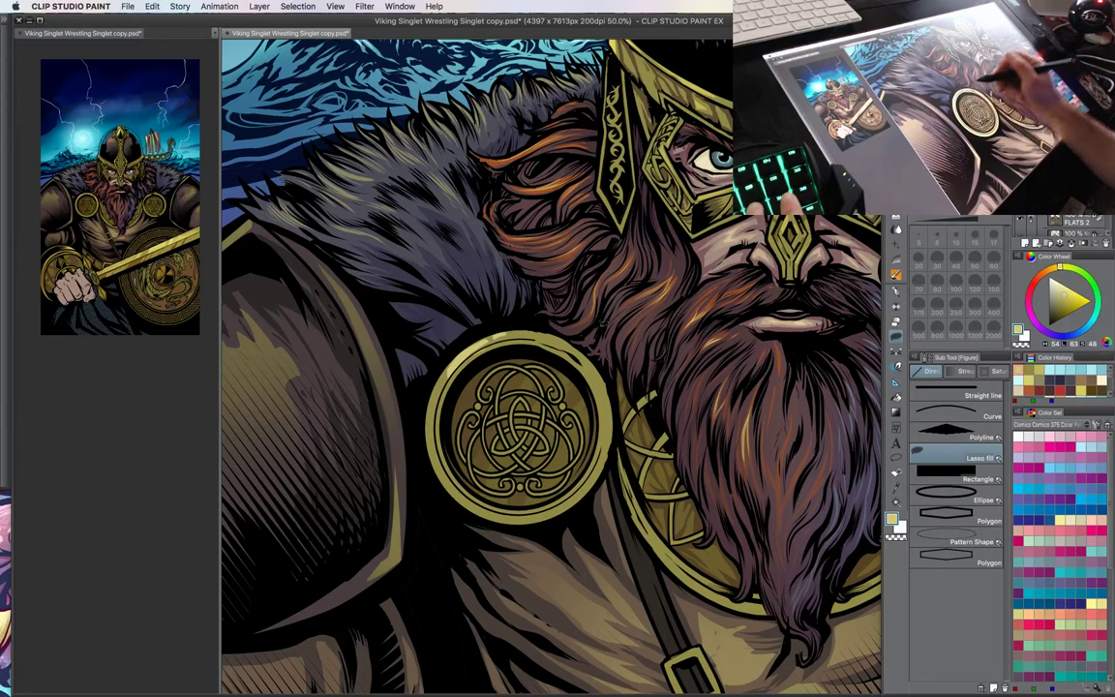
pyautogui.moveTo(594, 384)
pyautogui.mouseDown()
pyautogui.moveTo(635, 428)
pyautogui.moveTo(635, 388)
pyautogui.mouseUp()
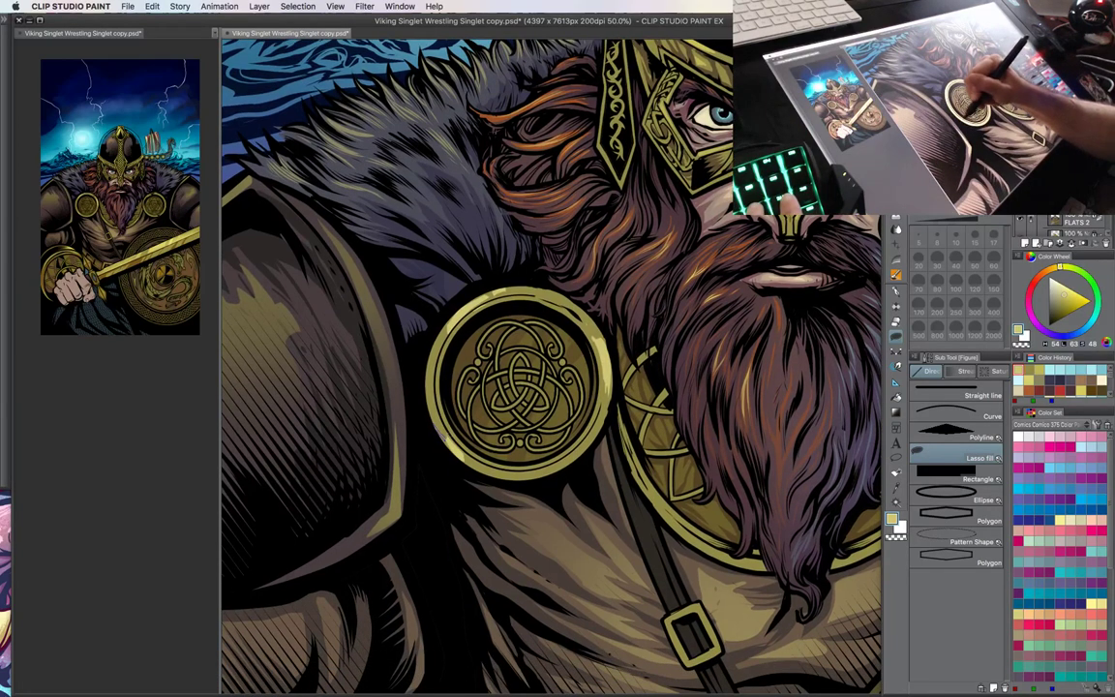
# - Lasso-fill matching yellow highlights around the rim of the right medallion
pyautogui.press('super+minus')
pyautogui.moveTo(683, 444); pyautogui.dragTo(561, 482)
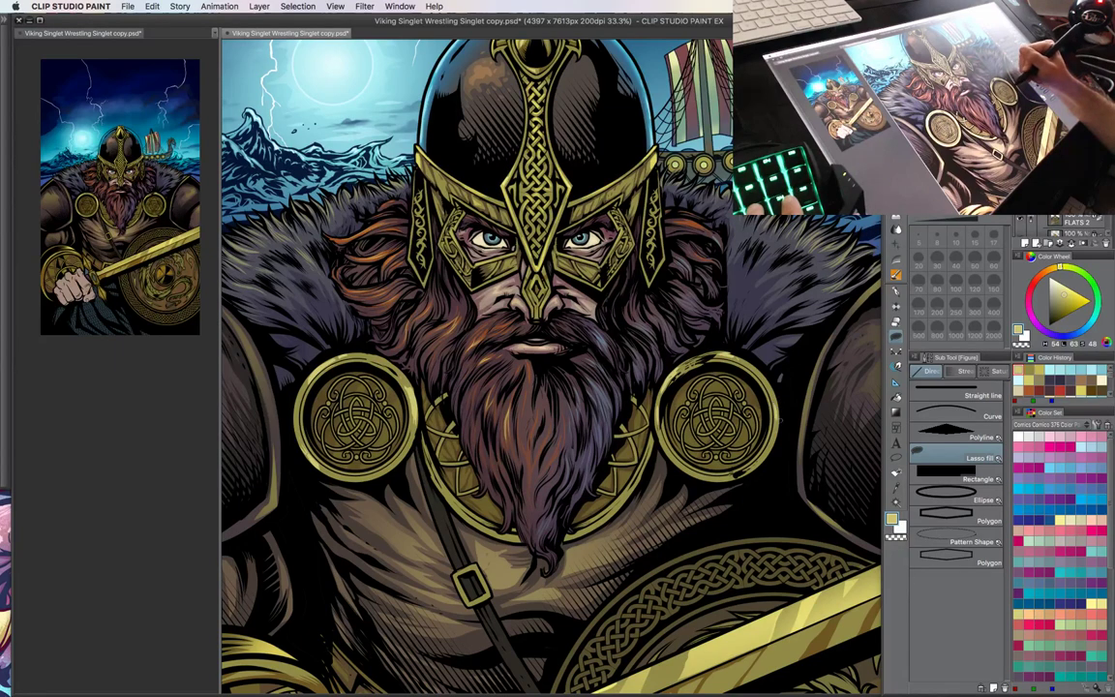
pyautogui.moveTo(746, 479); pyautogui.dragTo(752, 446)
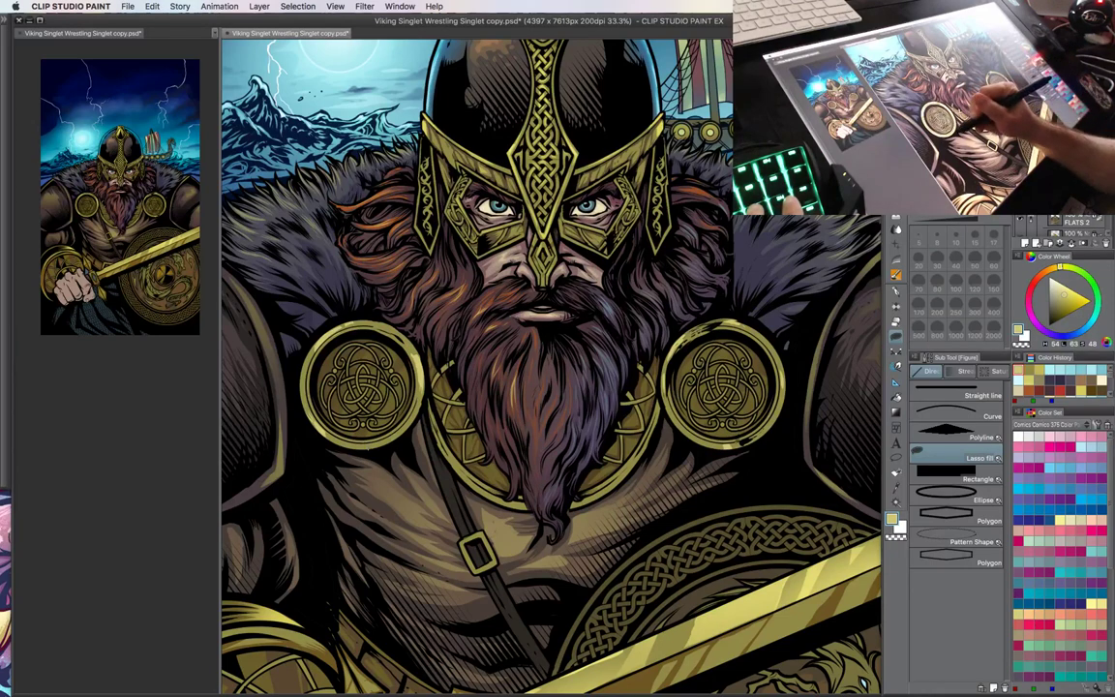
pyautogui.press('super+minus')
pyautogui.moveTo(650, 456)
pyautogui.mouseDown()
pyautogui.moveTo(689, 480)
pyautogui.moveTo(691, 503)
pyautogui.moveTo(716, 445)
pyautogui.moveTo(714, 454)
pyautogui.moveTo(696, 427)
pyautogui.mouseUp()
pyautogui.press('super+minus')
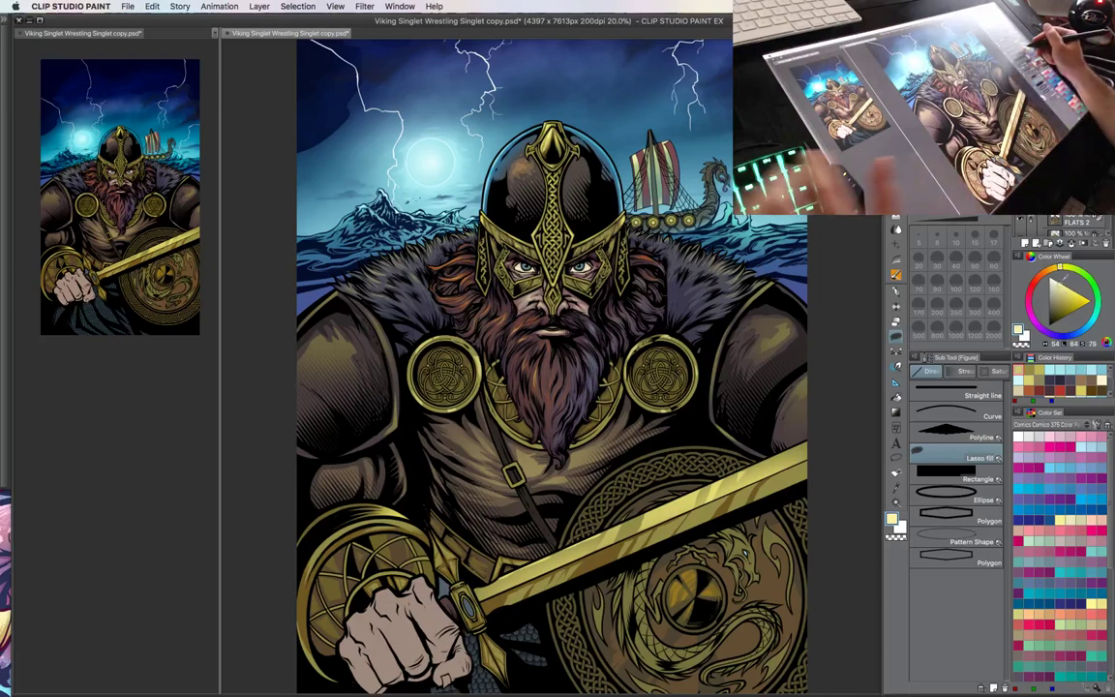
# - Sketch a small white spotlight in the sky above the moon, aimed downward, with the MS 4 Nib Flexible pen at size 8
pyautogui.click(1050, 279)
pyautogui.press('b')
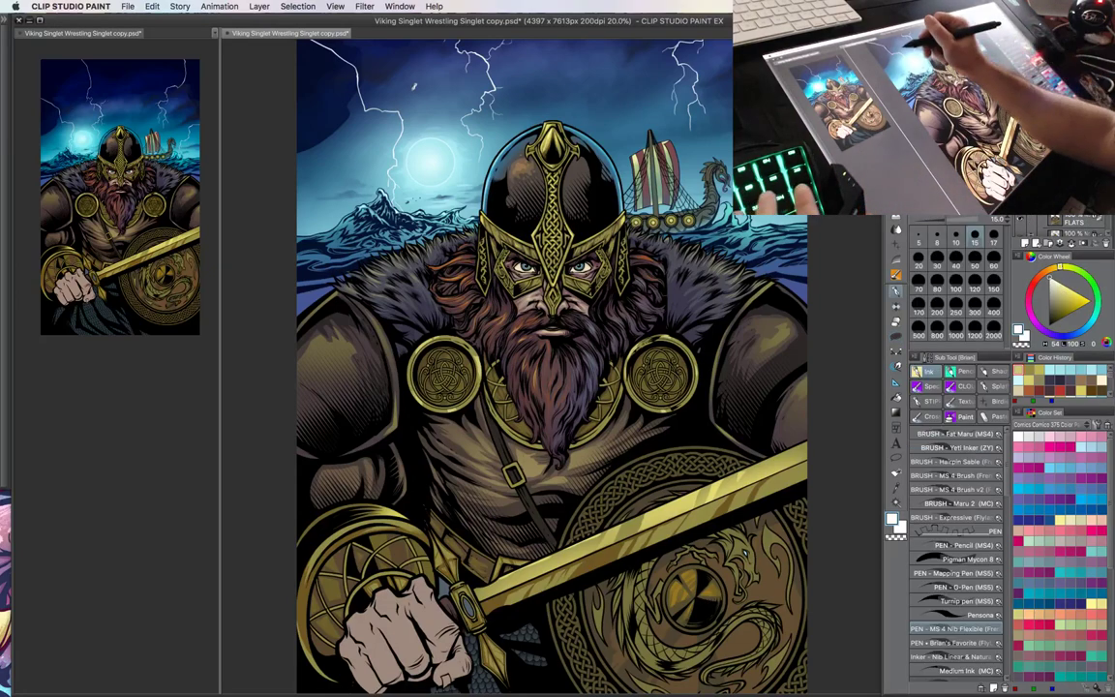
pyautogui.press('[')
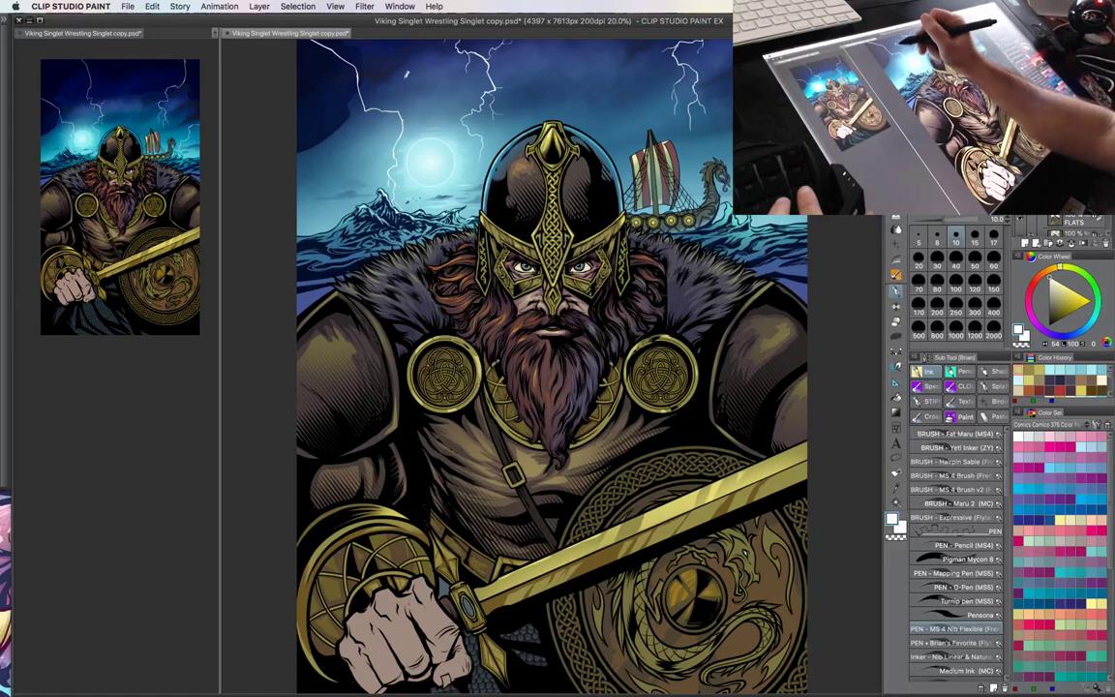
pyautogui.moveTo(408, 70)
pyautogui.mouseDown()
pyautogui.moveTo(418, 77)
pyautogui.moveTo(401, 74)
pyautogui.mouseUp()
pyautogui.press('u')
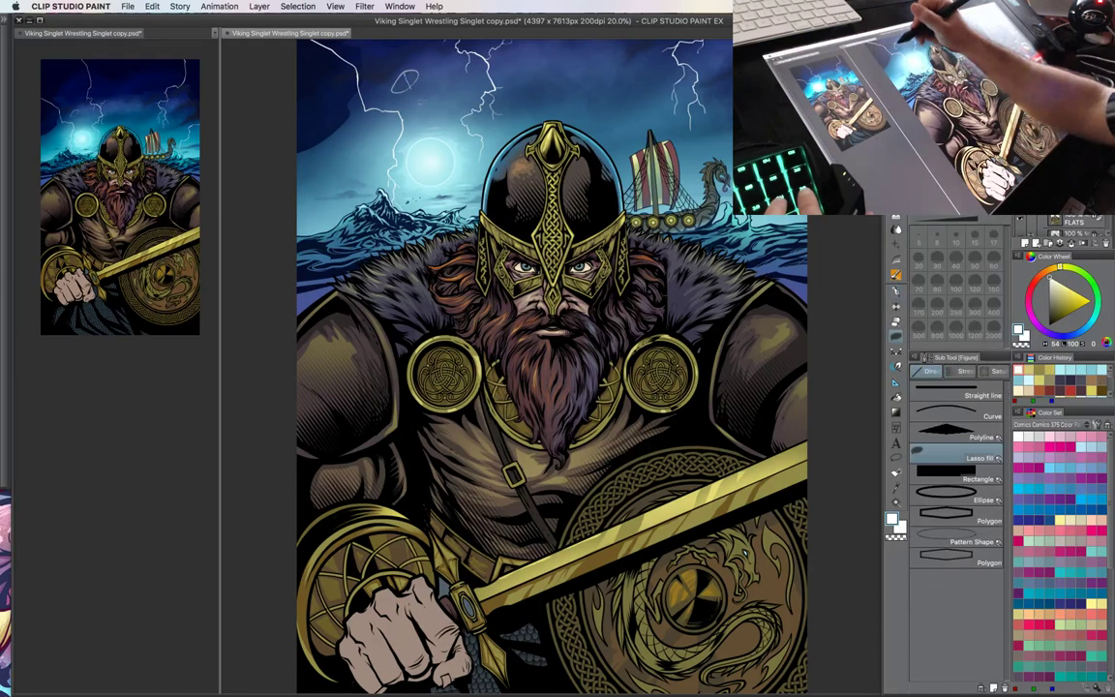
pyautogui.press('b')
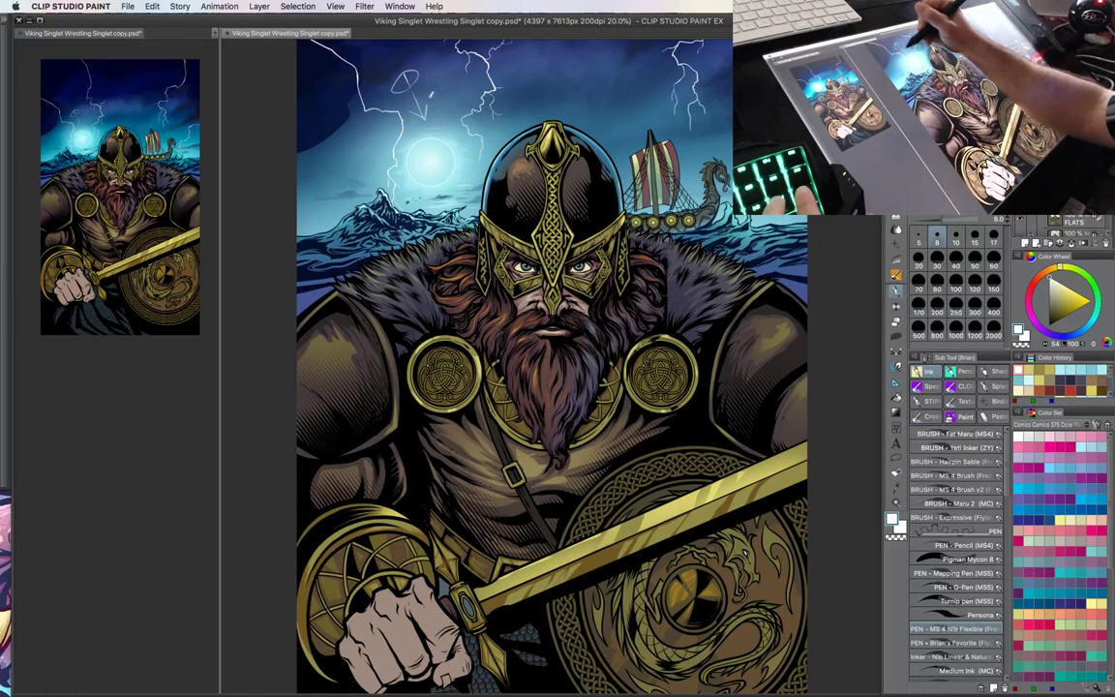
pyautogui.moveTo(424, 95)
pyautogui.mouseDown()
pyautogui.moveTo(414, 108)
pyautogui.moveTo(369, 73)
pyautogui.moveTo(382, 70)
pyautogui.mouseUp()
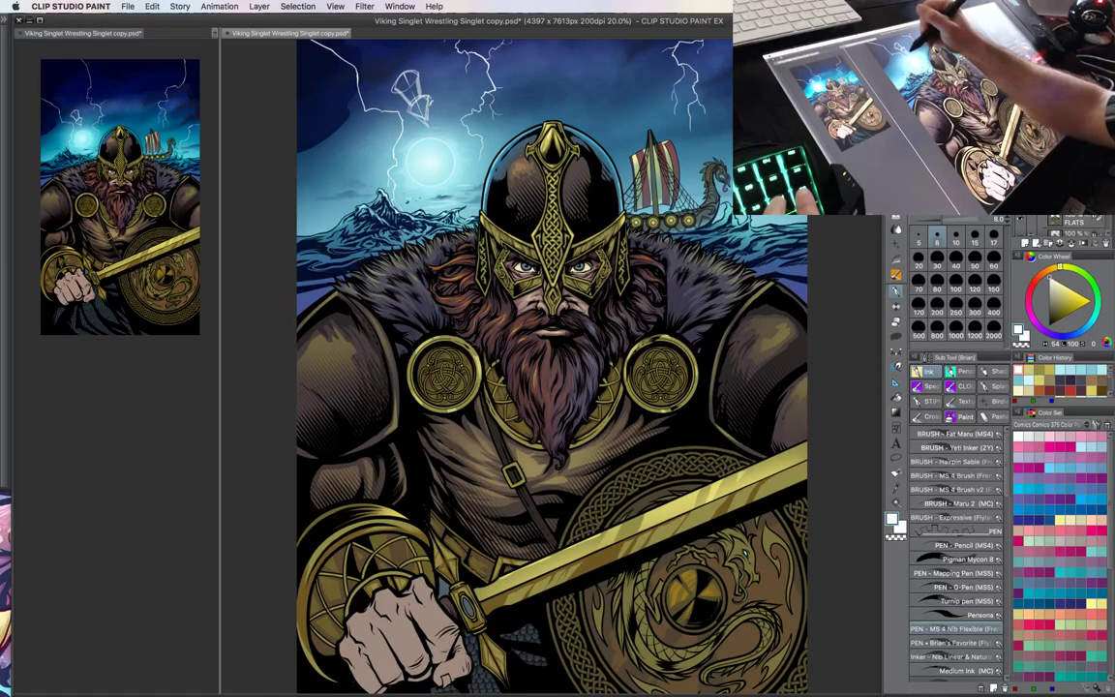
pyautogui.moveTo(388, 99); pyautogui.dragTo(395, 107)
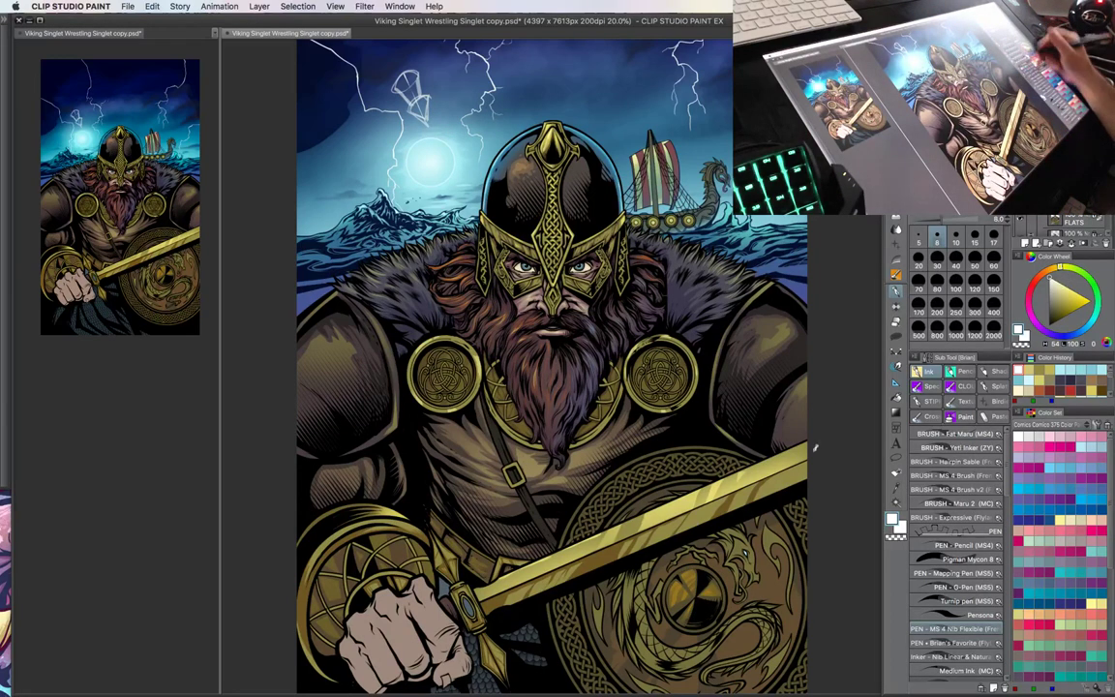
# - Sketch a second white light source over the lower part of the shield, aimed up at the Viking
pyautogui.moveTo(800, 537); pyautogui.dragTo(764, 393)
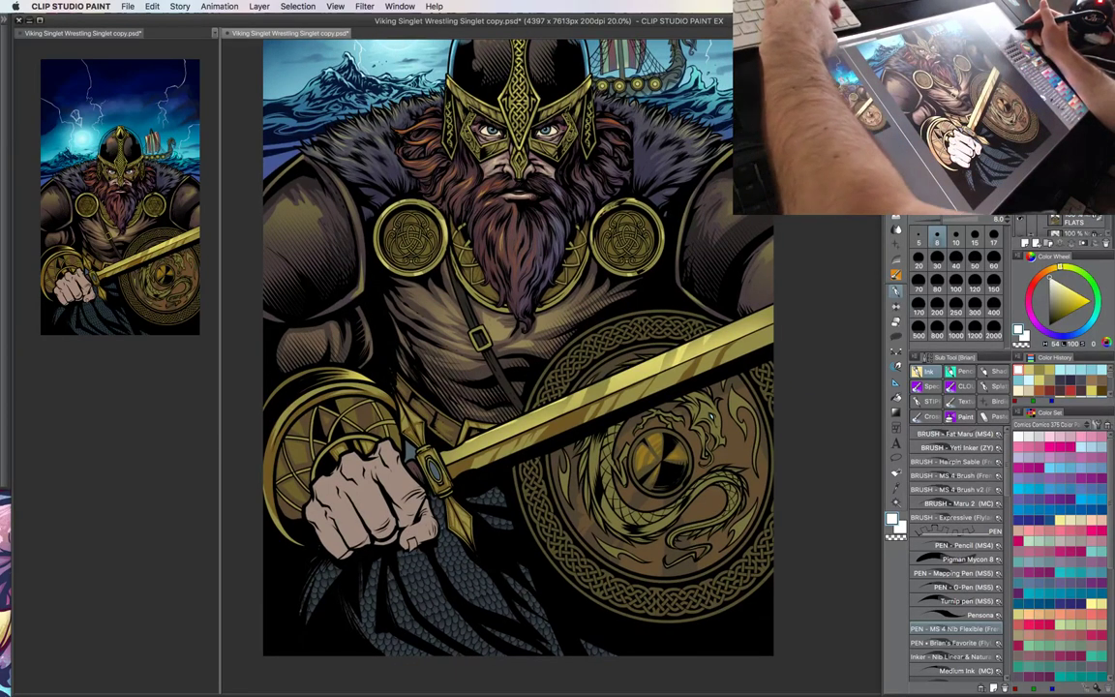
pyautogui.scroll(-3, 1063, 228)
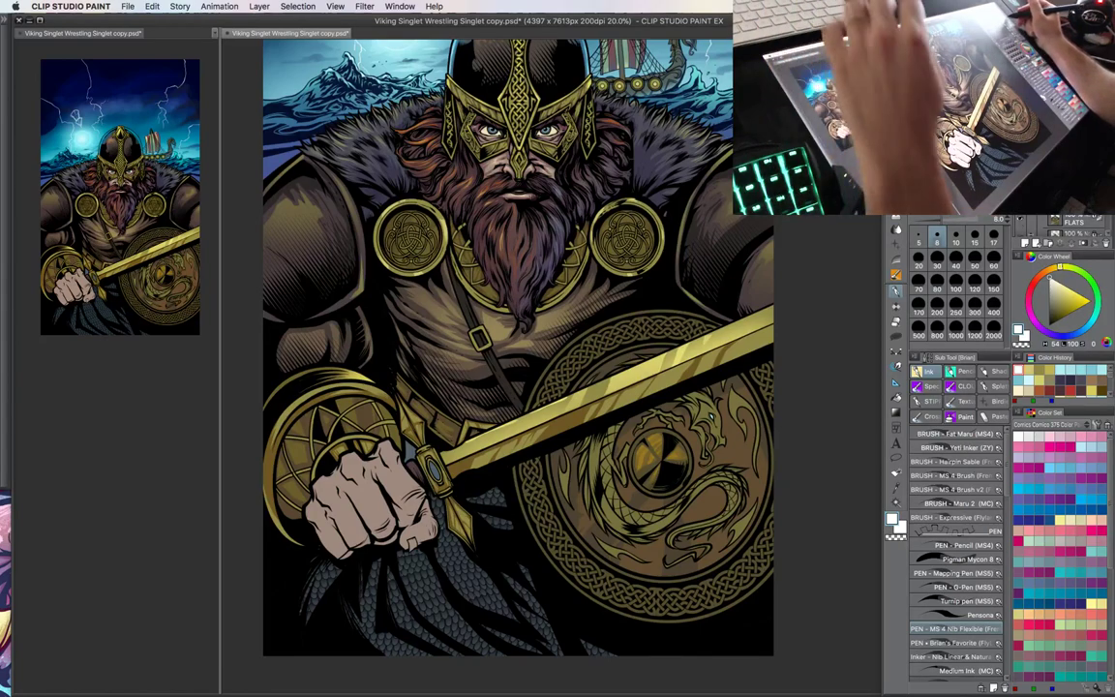
pyautogui.moveTo(708, 654)
pyautogui.mouseDown()
pyautogui.moveTo(687, 507)
pyautogui.moveTo(717, 534)
pyautogui.moveTo(705, 555)
pyautogui.moveTo(687, 505)
pyautogui.moveTo(765, 605)
pyautogui.mouseUp()
pyautogui.moveTo(711, 545)
pyautogui.mouseDown()
pyautogui.moveTo(773, 626)
pyautogui.moveTo(741, 651)
pyautogui.mouseUp()
pyautogui.moveTo(685, 432)
pyautogui.mouseDown()
pyautogui.moveTo(726, 479)
pyautogui.moveTo(732, 527)
pyautogui.mouseUp()
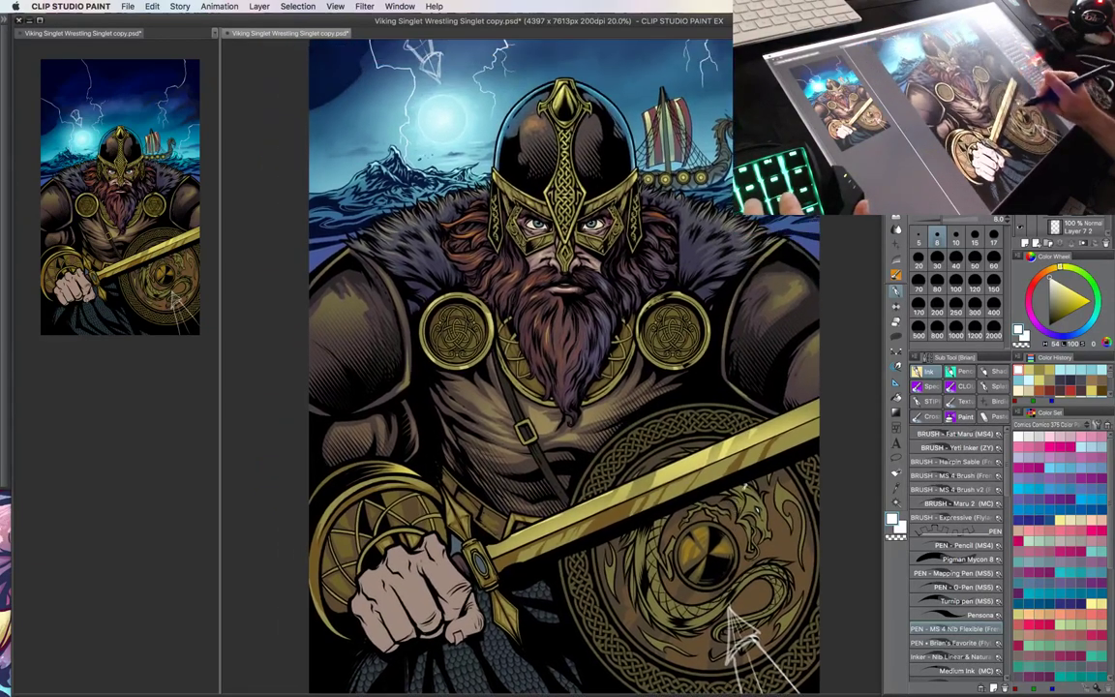
# - Clear the white light-source sketches from the sky and the shield
pyautogui.press('super+minus')
pyautogui.press('super+minus')
pyautogui.hotkey('ctrl', '+')
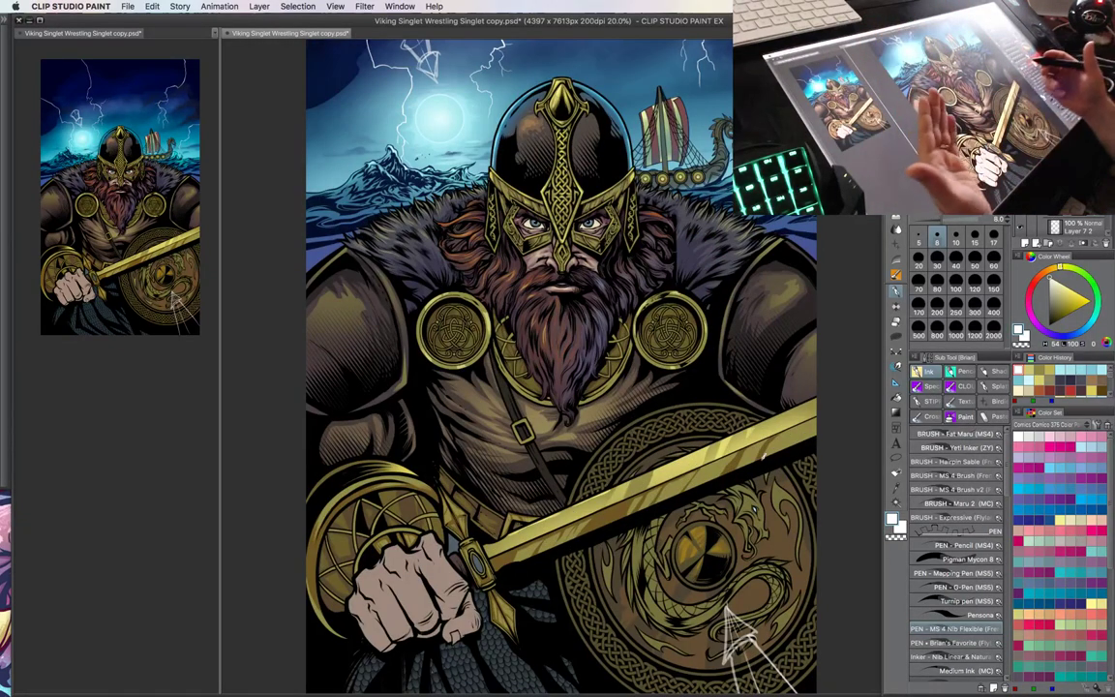
pyautogui.moveTo(727, 618); pyautogui.dragTo(744, 650)
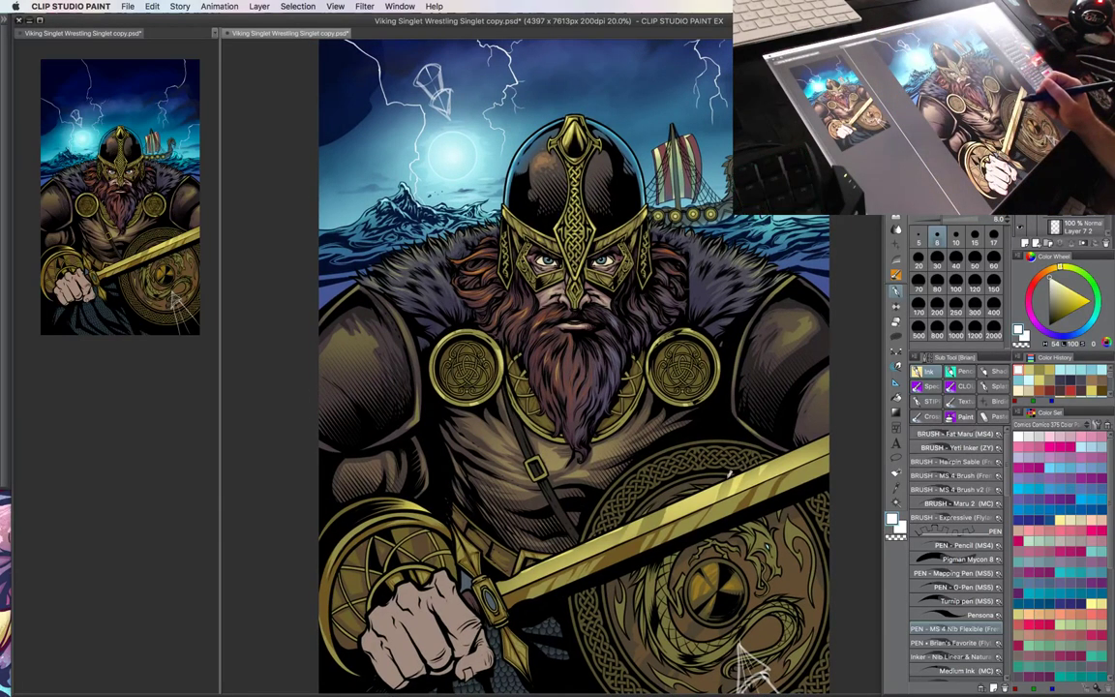
pyautogui.moveTo(743, 650); pyautogui.dragTo(728, 611)
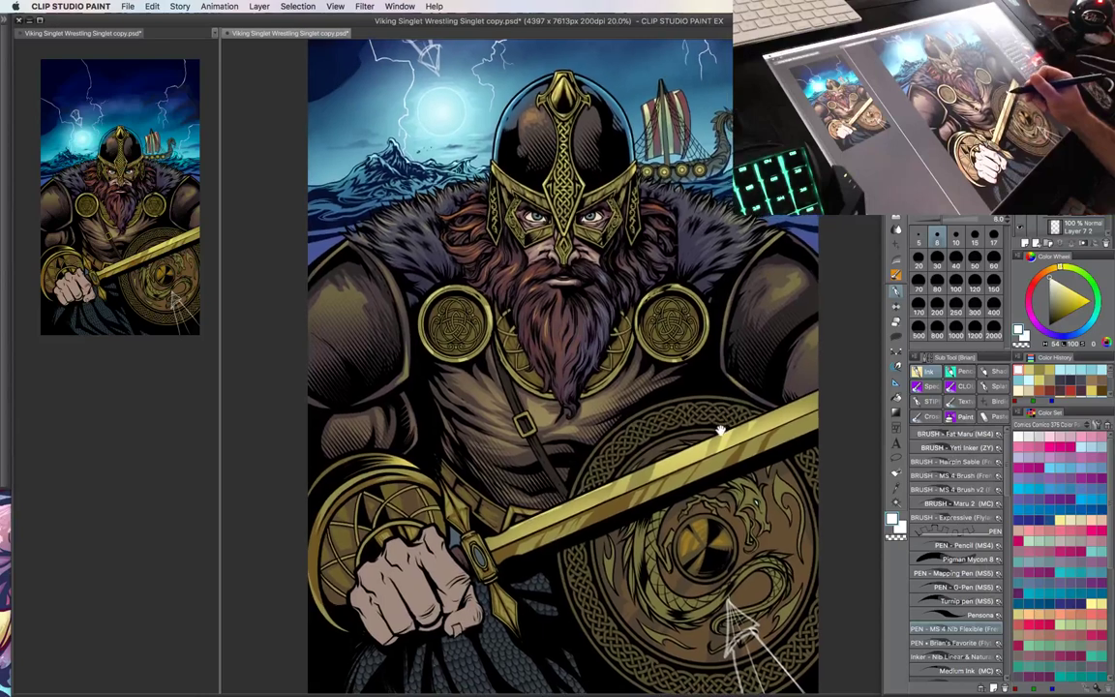
pyautogui.moveTo(717, 438); pyautogui.dragTo(714, 444)
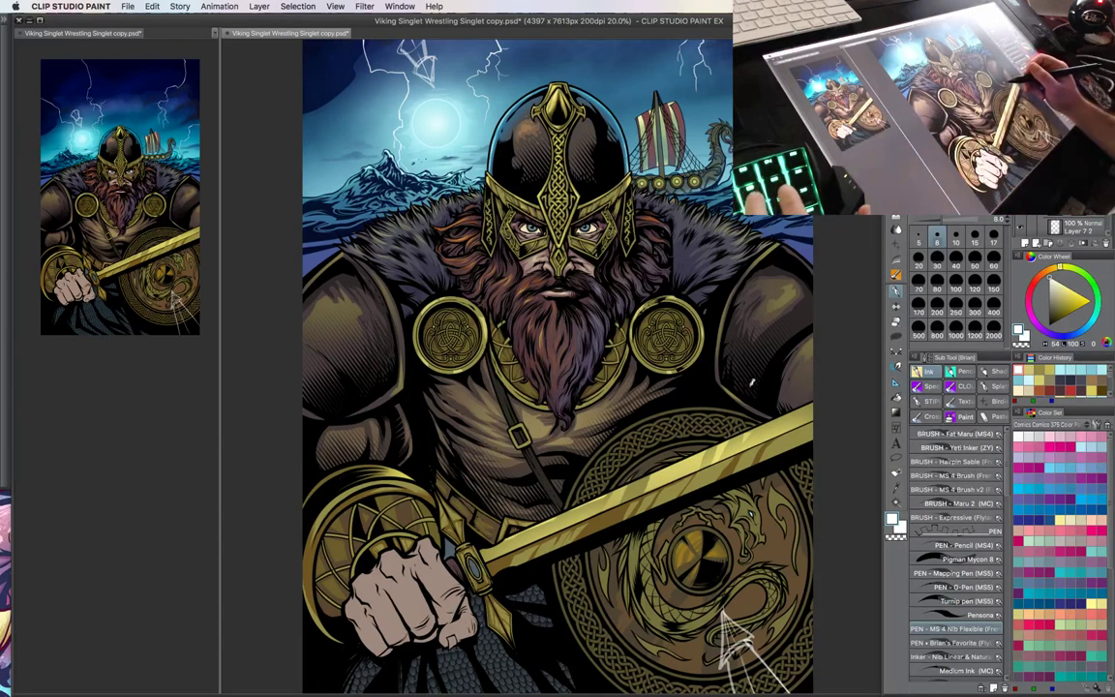
pyautogui.moveTo(767, 414)
pyautogui.mouseDown()
pyautogui.moveTo(743, 383)
pyautogui.moveTo(712, 371)
pyautogui.mouseUp()
pyautogui.press('Delete')
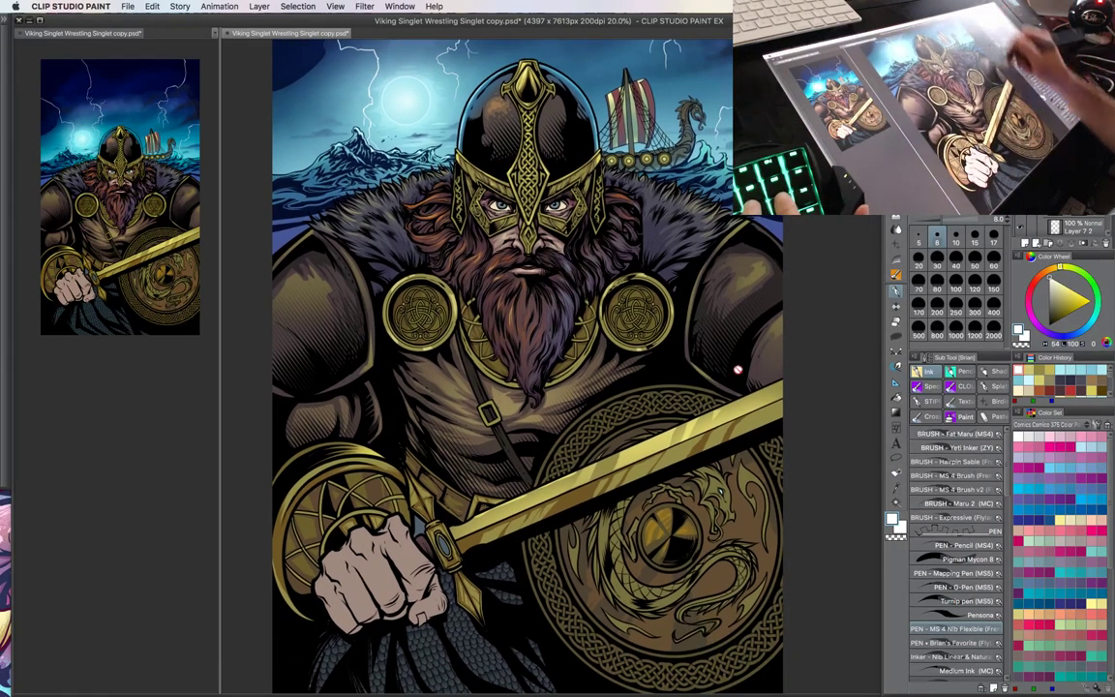
# - Pick the FLATS layer from the clenched fist and lasso-select highlight areas along the knuckles and fingers
pyautogui.moveTo(708, 432)
pyautogui.mouseDown()
pyautogui.moveTo(740, 424)
pyautogui.moveTo(743, 453)
pyautogui.mouseUp()
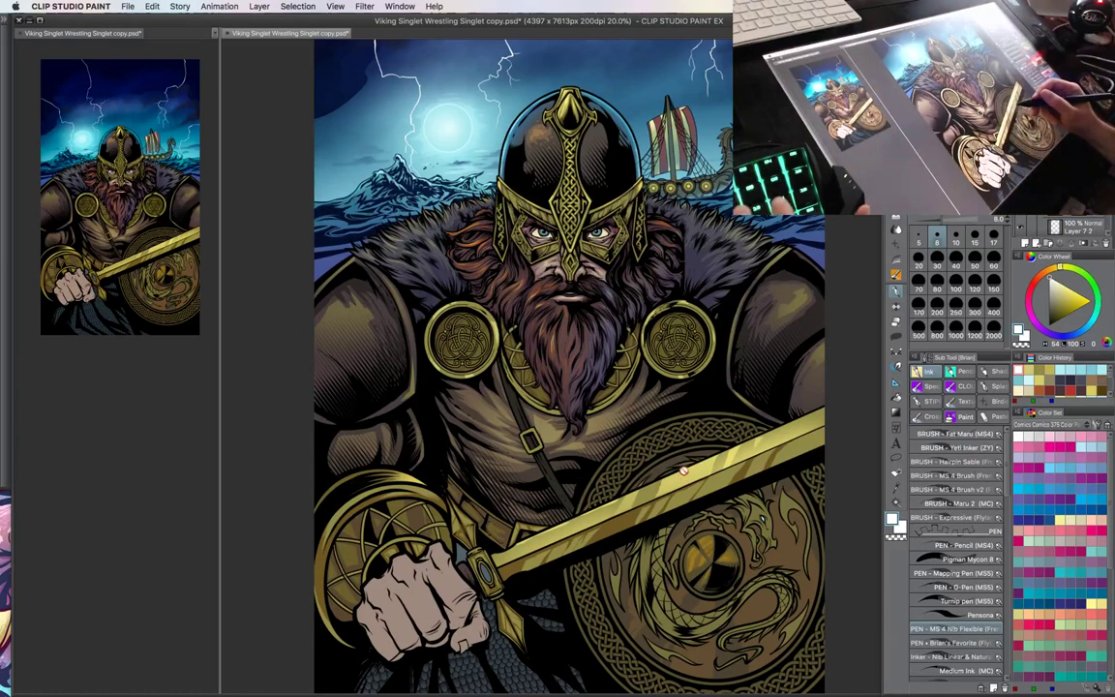
pyautogui.moveTo(656, 457); pyautogui.dragTo(687, 368)
pyautogui.press('super+plus')
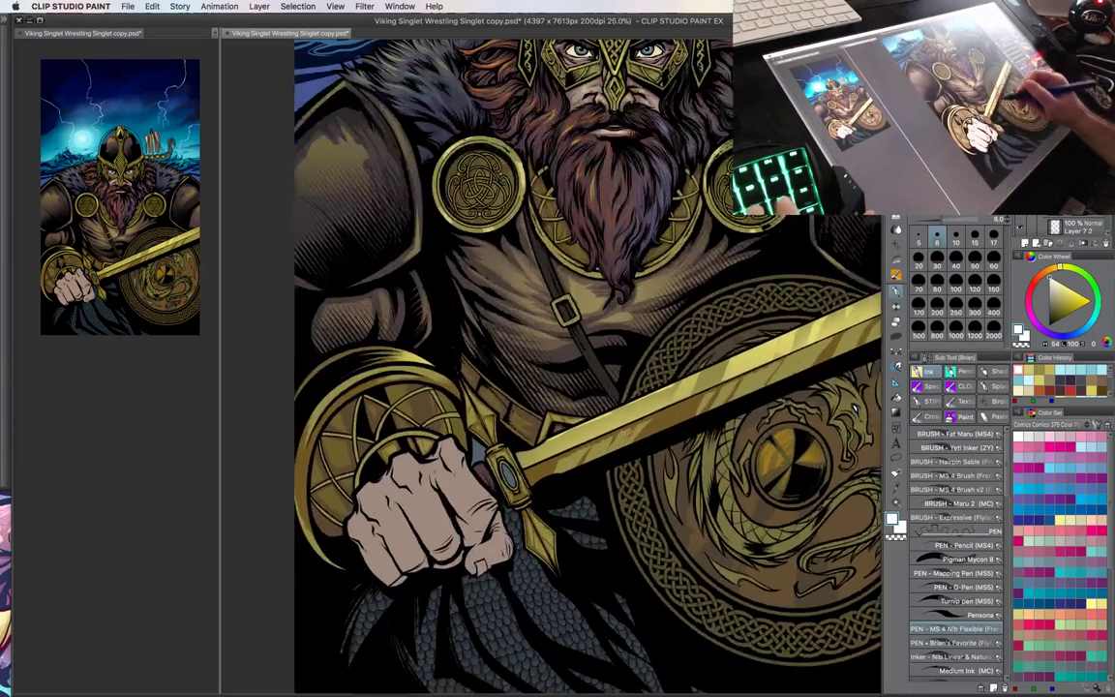
pyautogui.moveTo(615, 425); pyautogui.dragTo(676, 426)
pyautogui.press('w')
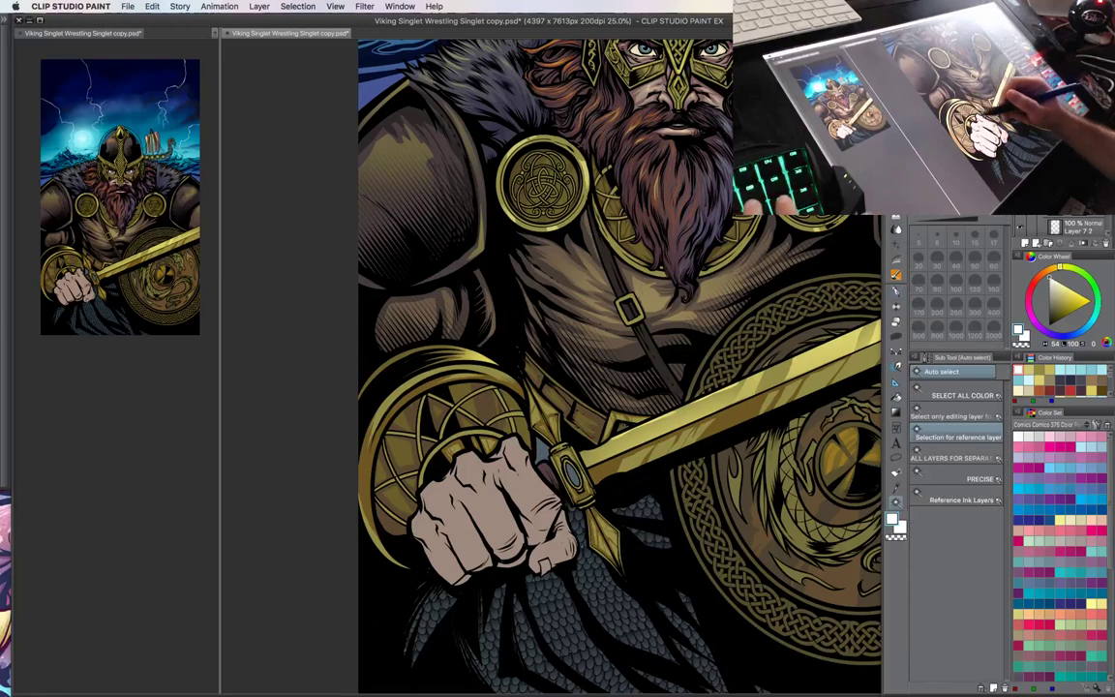
pyautogui.press('g')
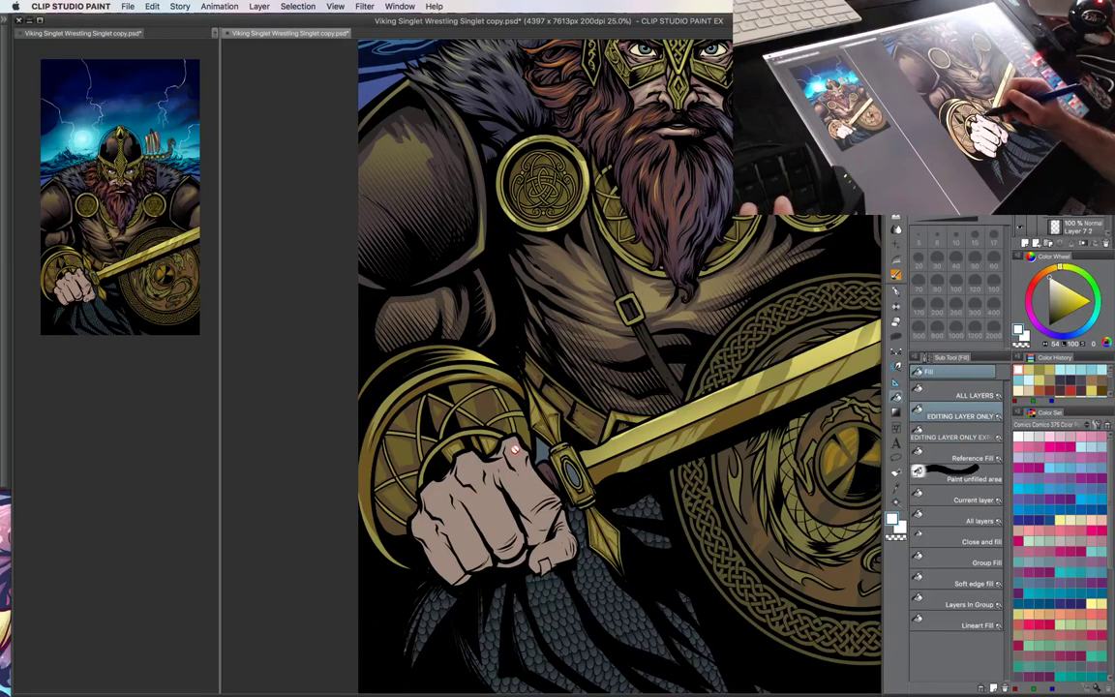
pyautogui.keyDown('shift'); pyautogui.keyDown('super'); pyautogui.click(515, 451); pyautogui.keyUp('super'); pyautogui.keyUp('shift')
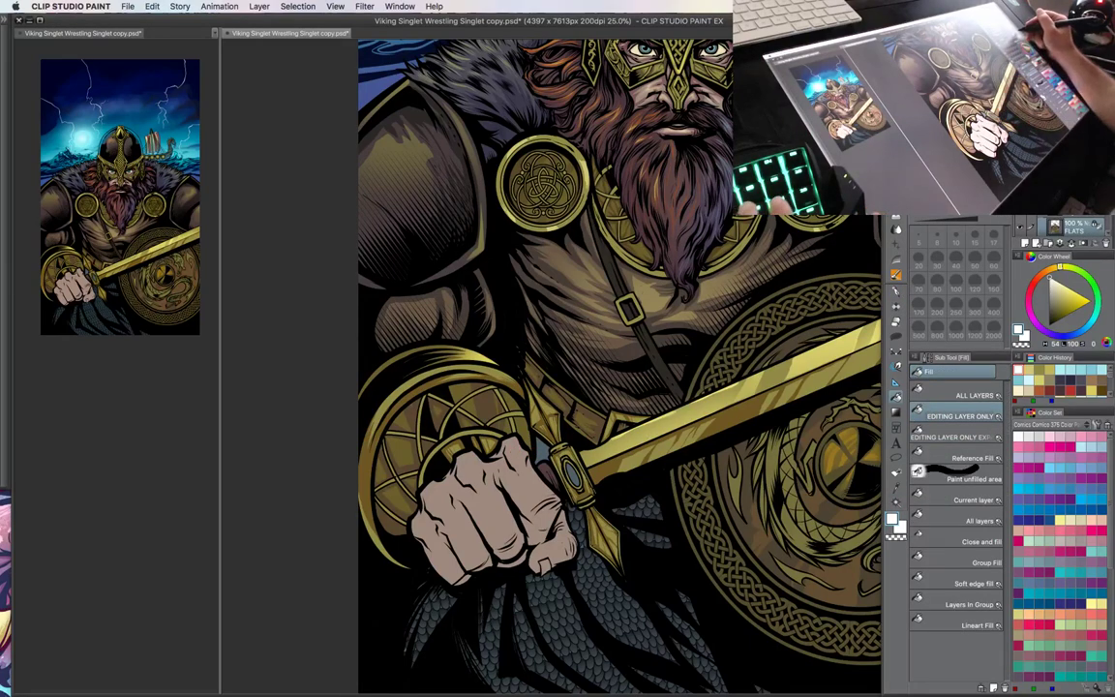
pyautogui.press('m')
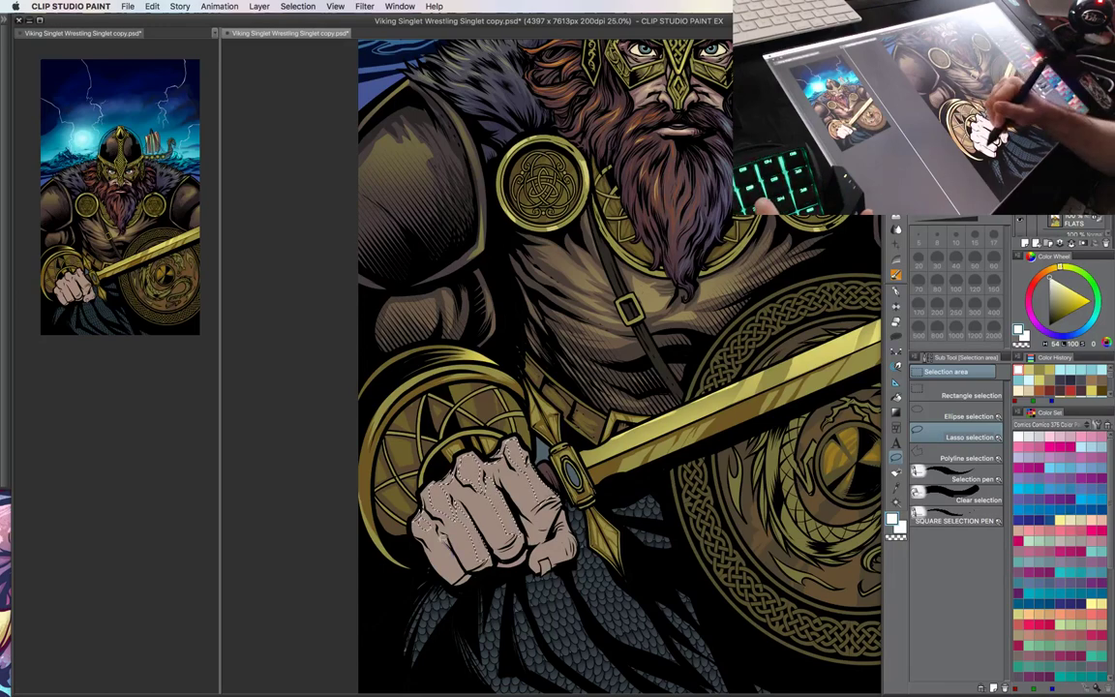
pyautogui.moveTo(549, 460); pyautogui.dragTo(542, 477)
# - Airbrush muted yellow highlights into the selected fist areas using SOFT - Airbrush (Flyland) at size 800, and clear the selection
pyautogui.press('p')
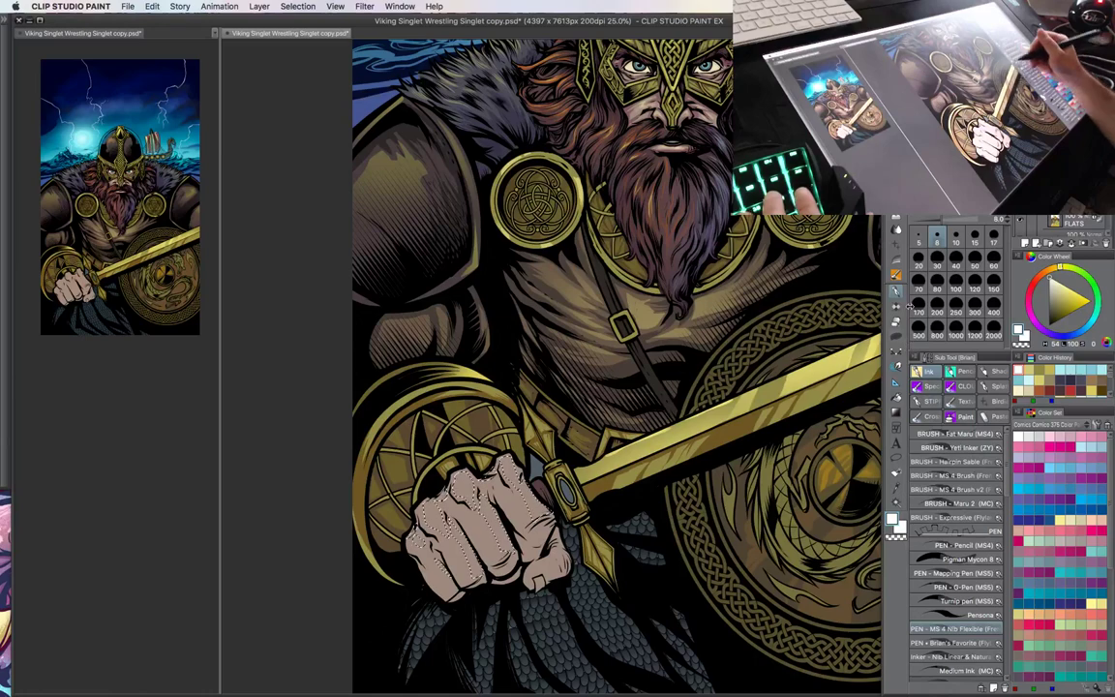
pyautogui.click(963, 416)
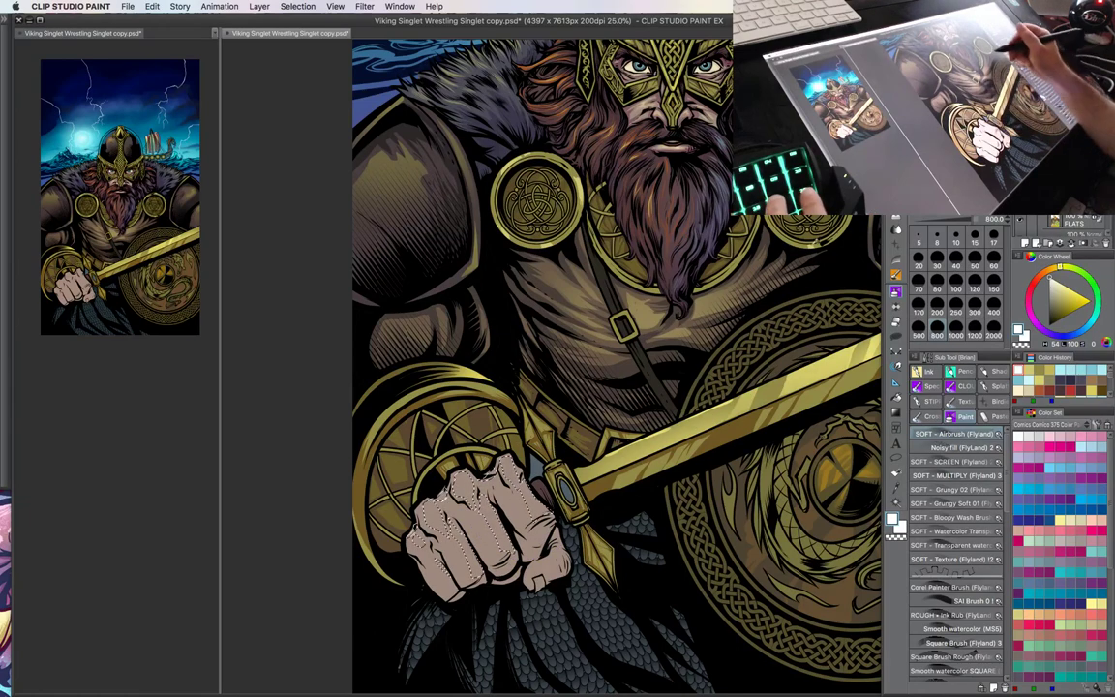
pyautogui.click(1063, 294)
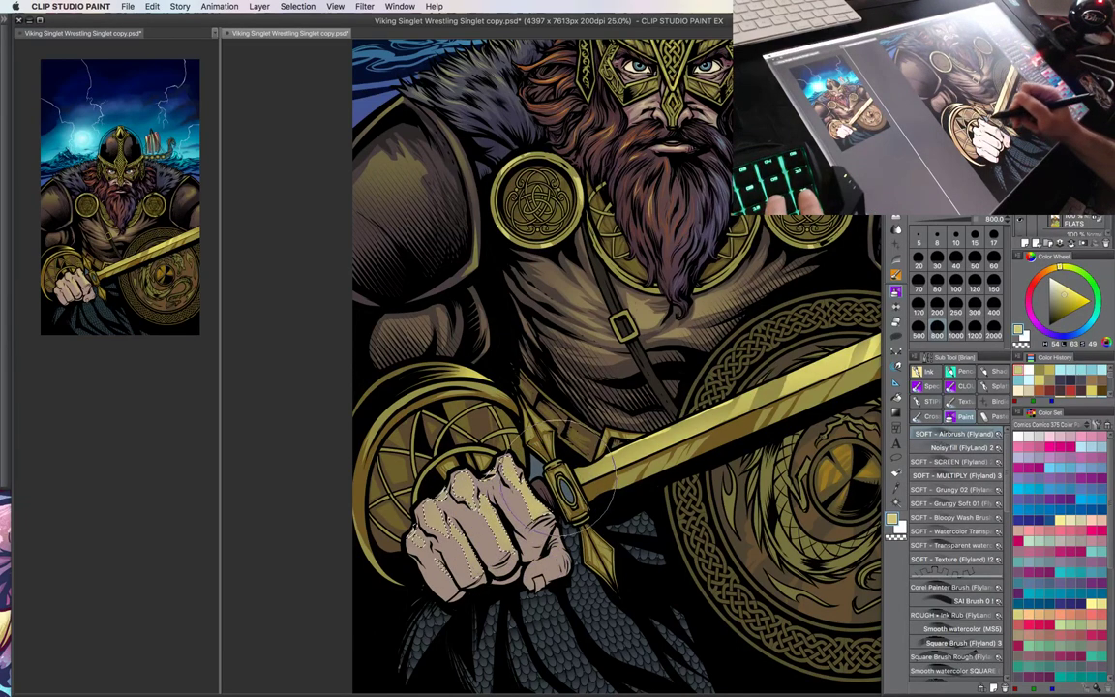
pyautogui.moveTo(609, 481); pyautogui.dragTo(607, 527)
pyautogui.press('super+d')
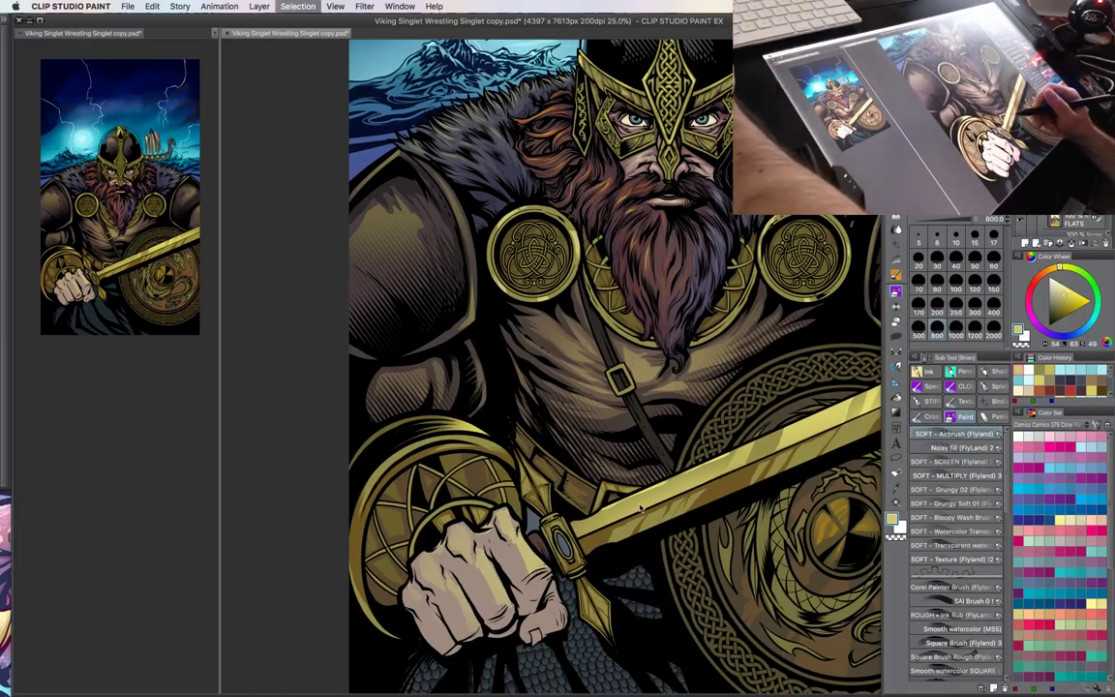
pyautogui.moveTo(726, 394)
pyautogui.mouseDown()
pyautogui.moveTo(599, 453)
pyautogui.moveTo(557, 426)
pyautogui.moveTo(550, 401)
pyautogui.mouseUp()
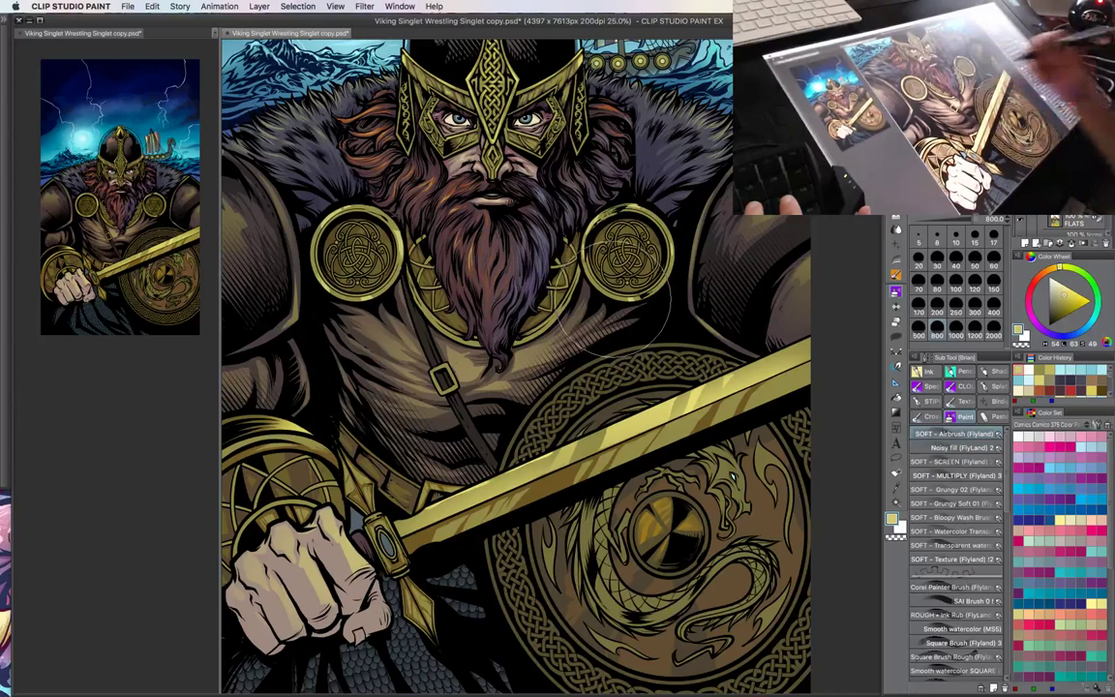
# - Add dark blue Lasso fill shapes on Layer 17 to the water at the canvas edge behind the left shoulder armour
pyautogui.moveTo(615, 377)
pyautogui.mouseDown()
pyautogui.moveTo(667, 426)
pyautogui.moveTo(666, 453)
pyautogui.moveTo(687, 455)
pyautogui.mouseUp()
pyautogui.moveTo(629, 417); pyautogui.dragTo(661, 478)
pyautogui.press('super+plus')
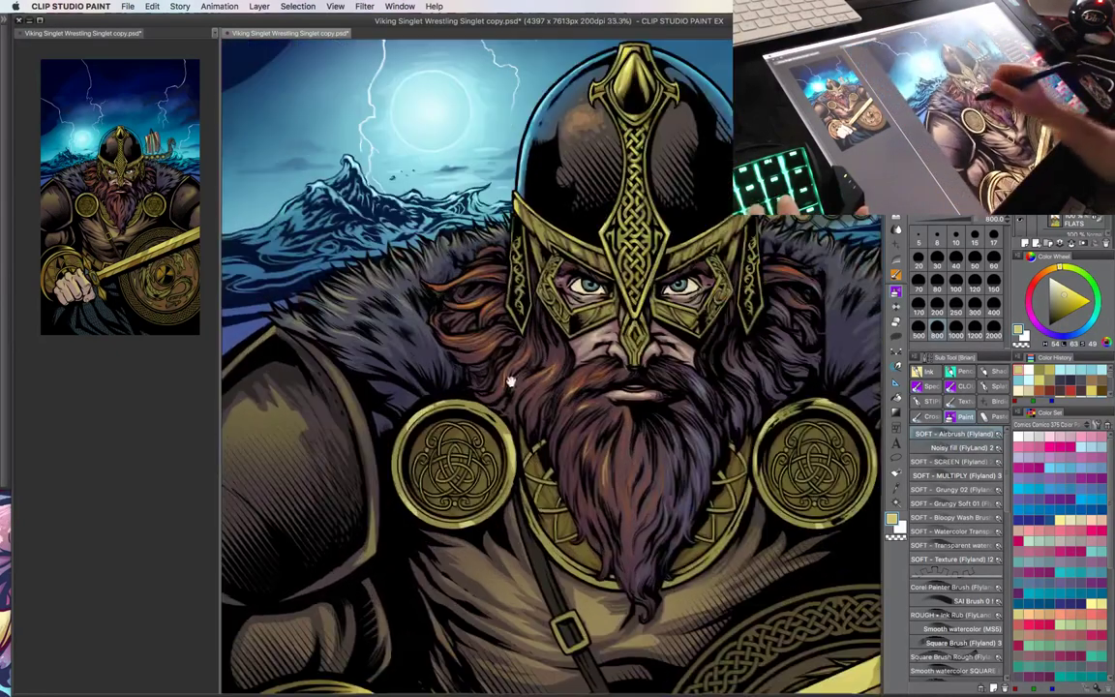
pyautogui.moveTo(511, 380); pyautogui.dragTo(714, 419)
pyautogui.press('u')
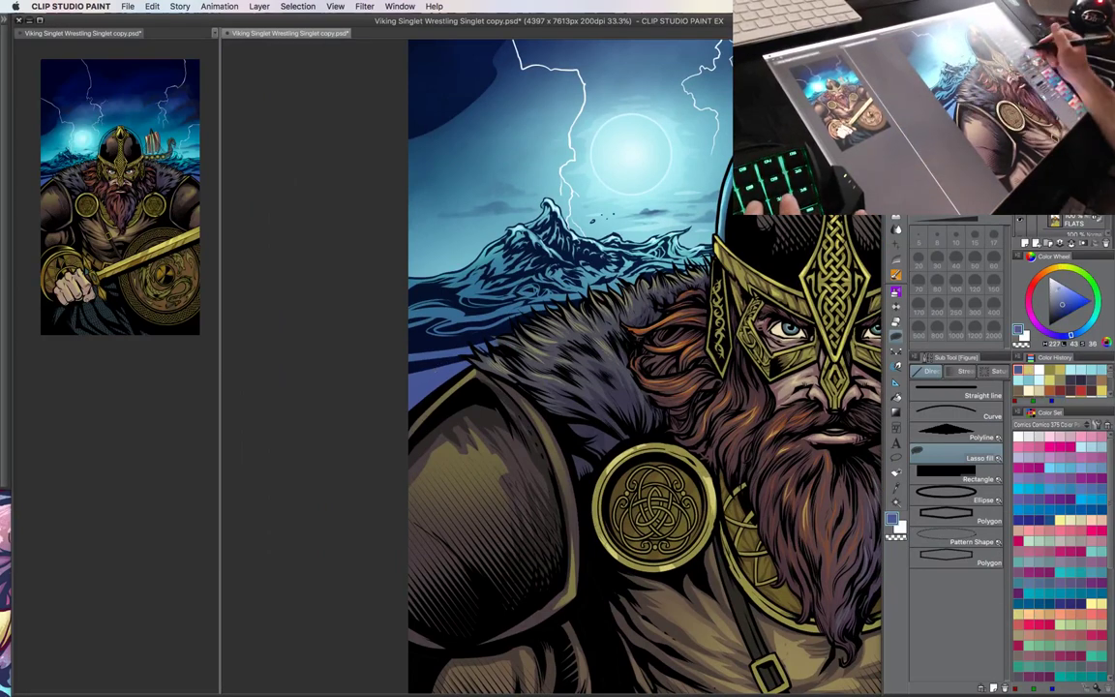
pyautogui.click(1076, 228)
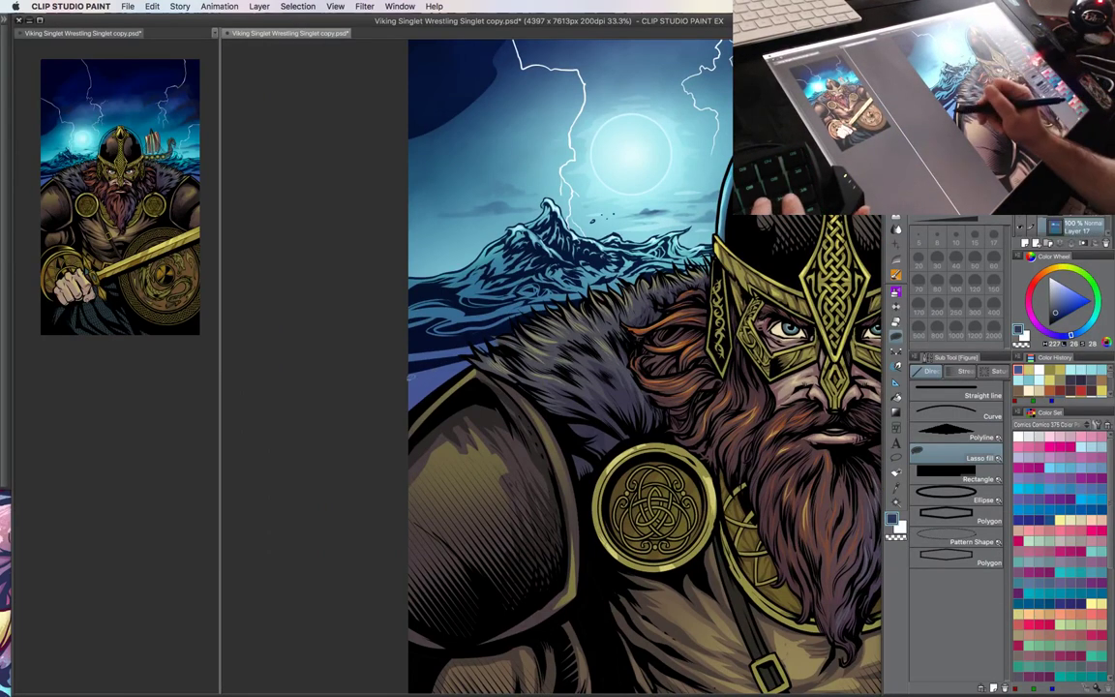
pyautogui.moveTo(400, 401); pyautogui.dragTo(415, 388)
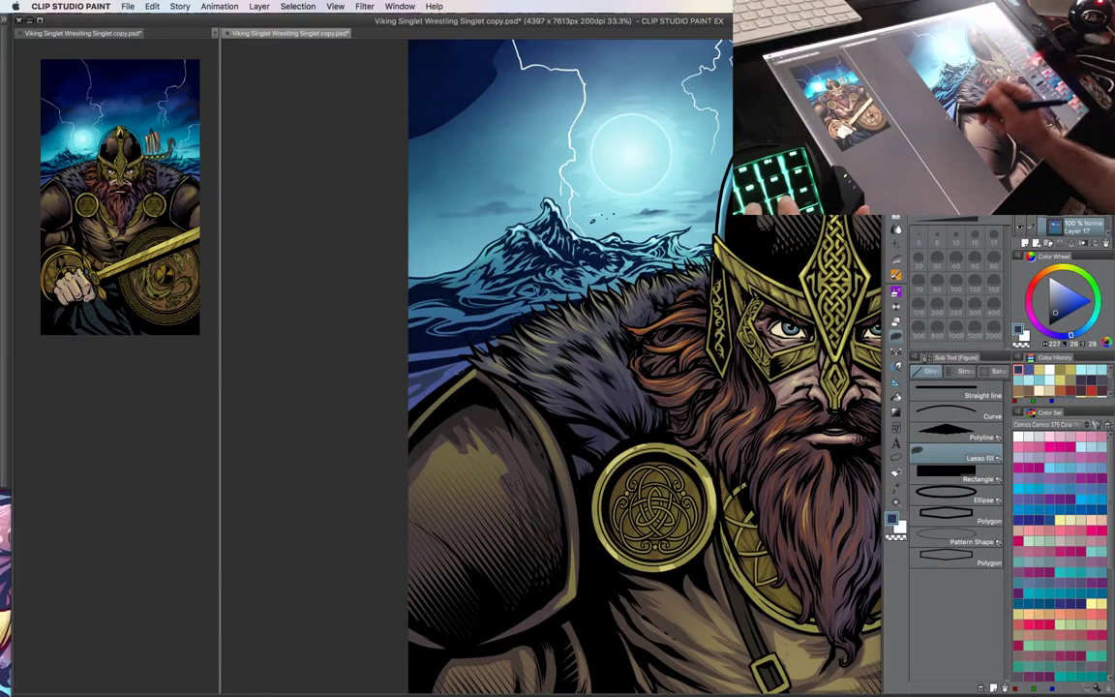
pyautogui.keyDown('alt'); pyautogui.click(429, 379); pyautogui.keyUp('alt')
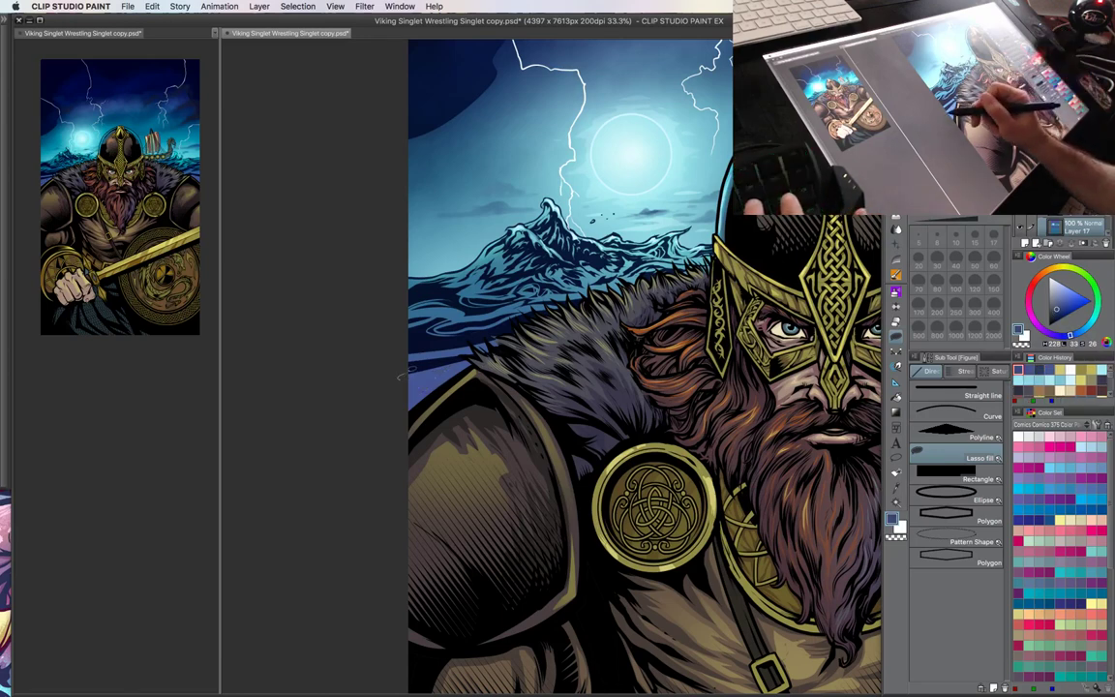
pyautogui.moveTo(398, 378); pyautogui.dragTo(364, 350)
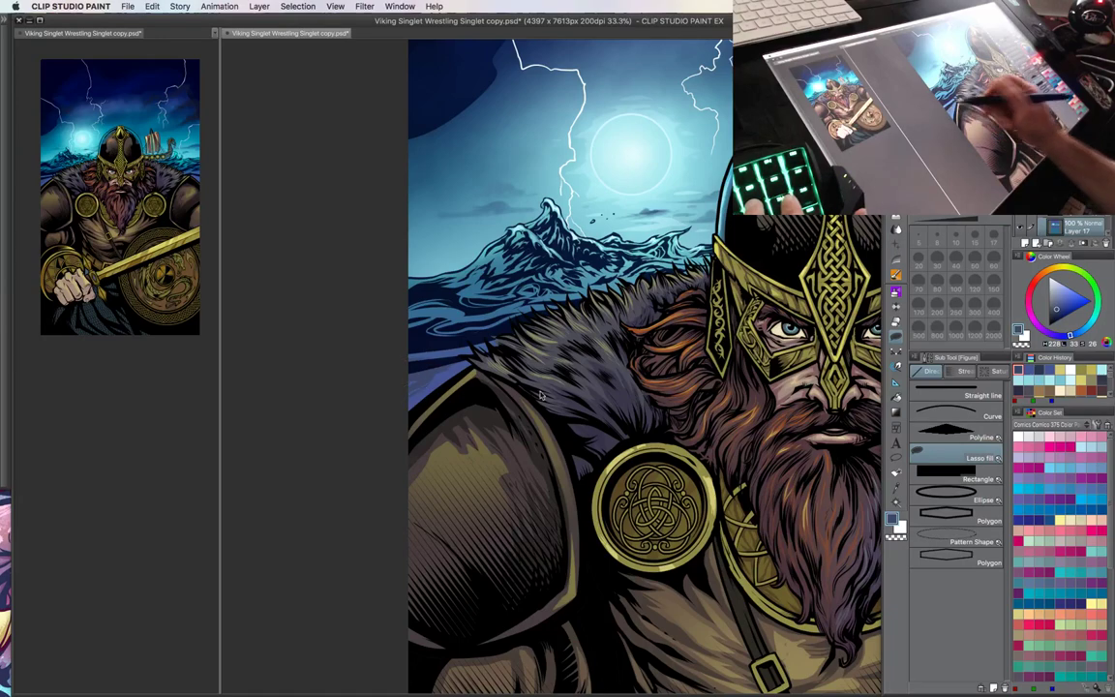
# - Review the whole illustration from the sky down to the fist and shield, checking the overall colour and lighting
pyautogui.press('super+minus')
pyautogui.moveTo(755, 472); pyautogui.dragTo(585, 379)
pyautogui.moveTo(741, 430); pyautogui.dragTo(687, 389)
pyautogui.press('super+minus')
pyautogui.moveTo(680, 445); pyautogui.dragTo(713, 434)
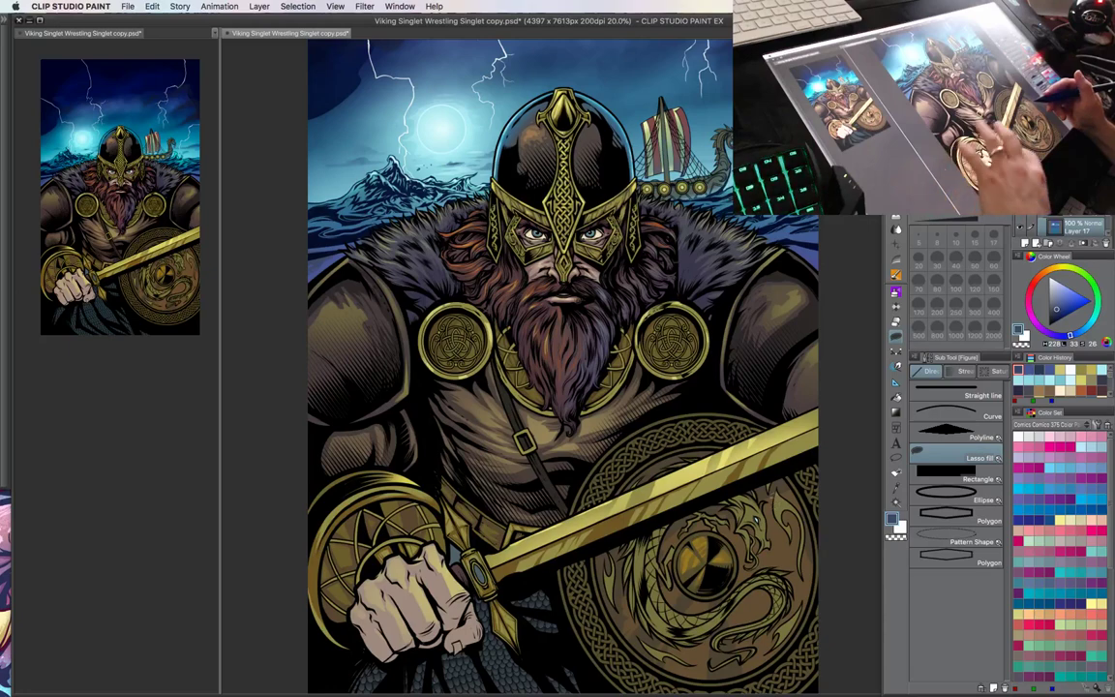
pyautogui.moveTo(731, 542); pyautogui.dragTo(734, 490)
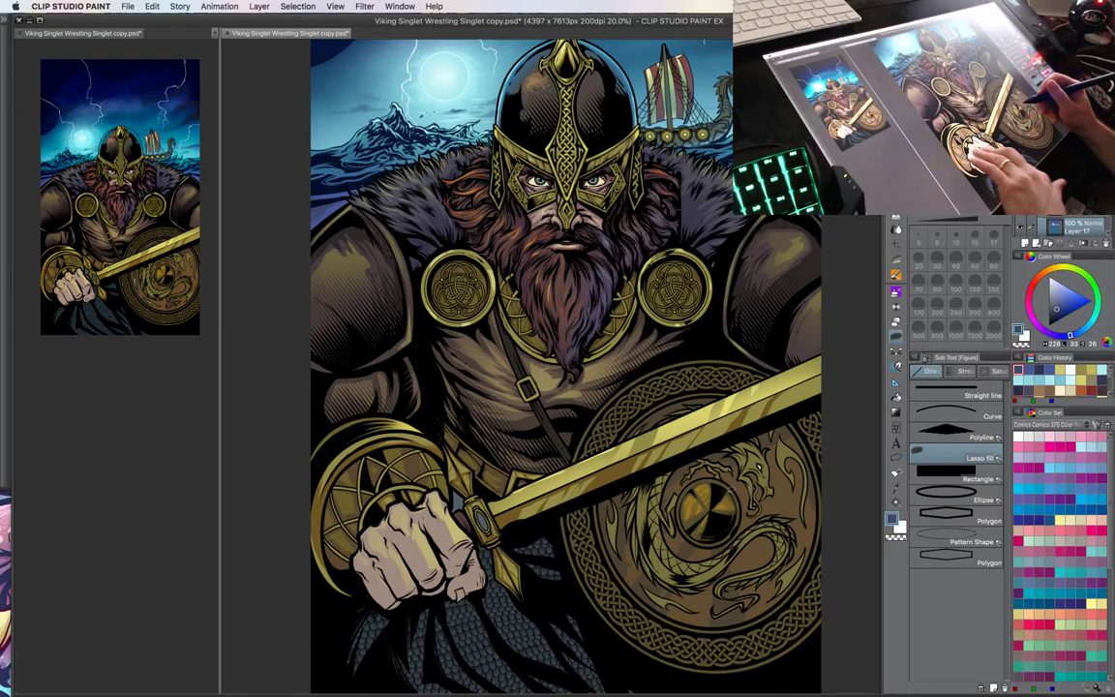
pyautogui.moveTo(727, 465); pyautogui.dragTo(720, 487)
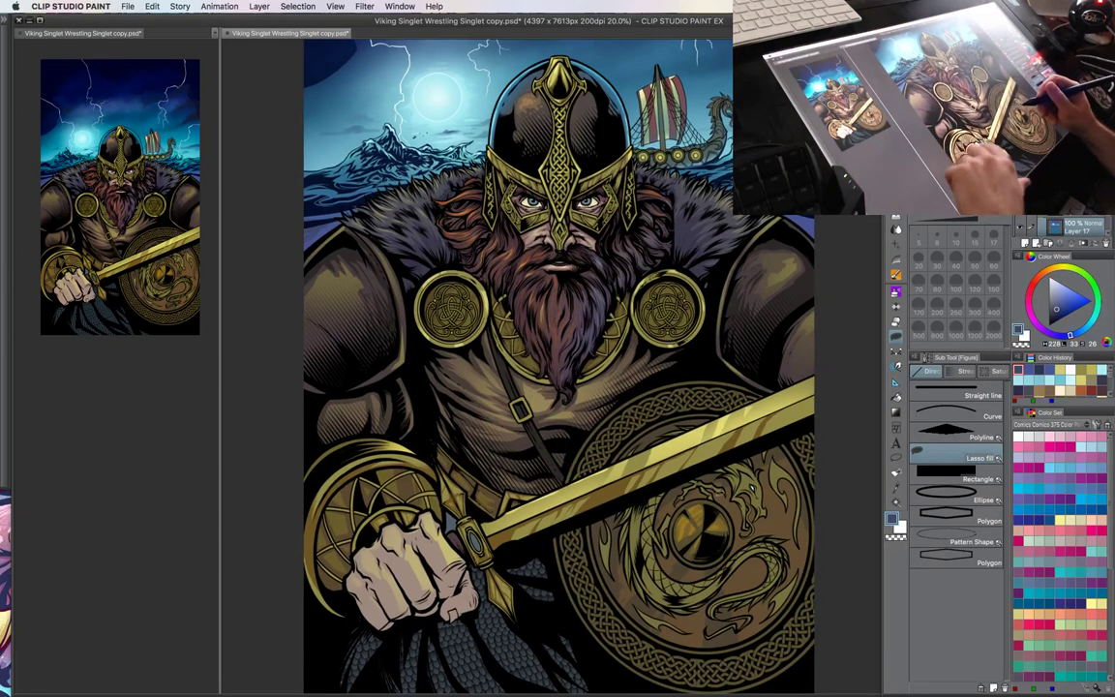
pyautogui.moveTo(695, 402); pyautogui.dragTo(680, 368)
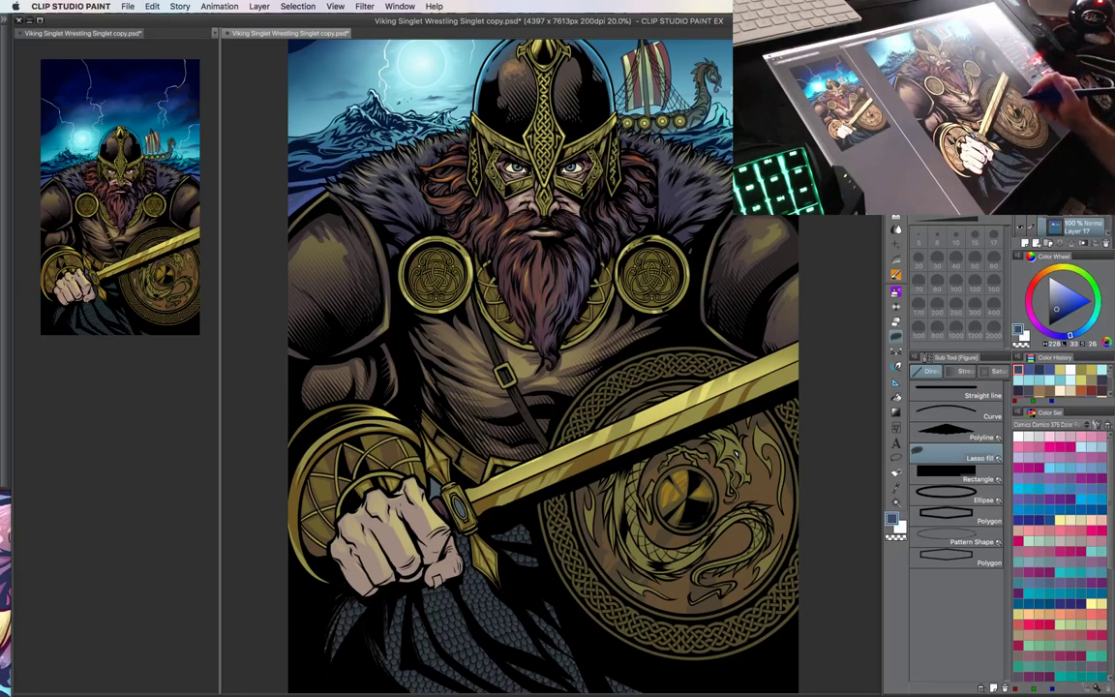
pyautogui.moveTo(711, 353); pyautogui.dragTo(698, 484)
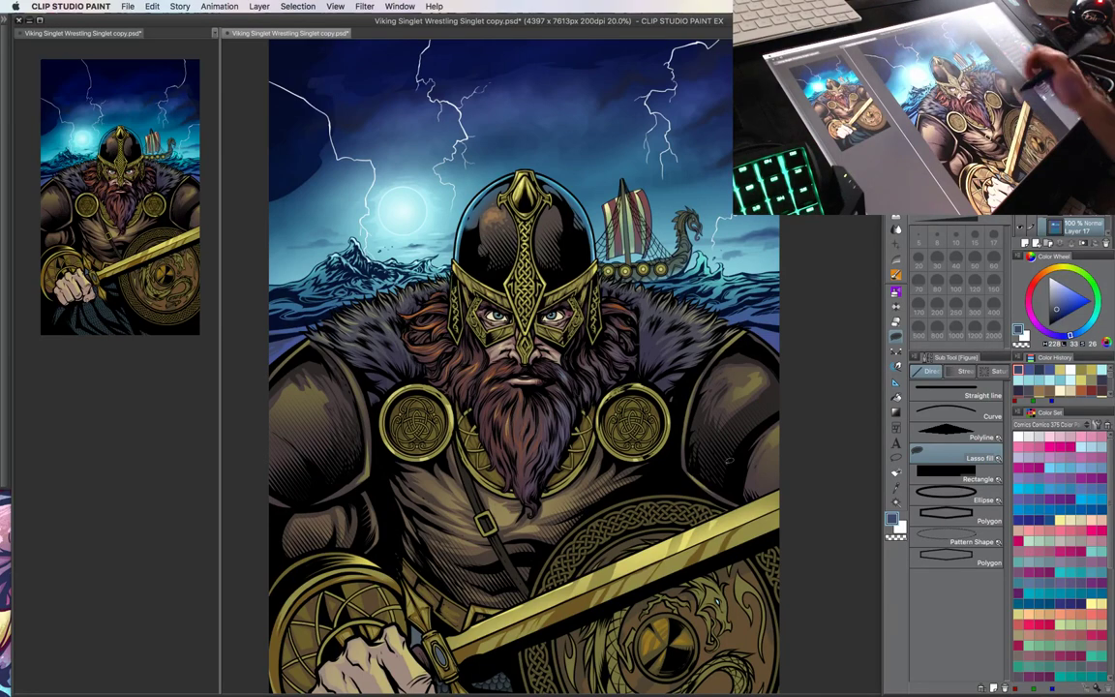
pyautogui.moveTo(686, 525); pyautogui.dragTo(685, 458)
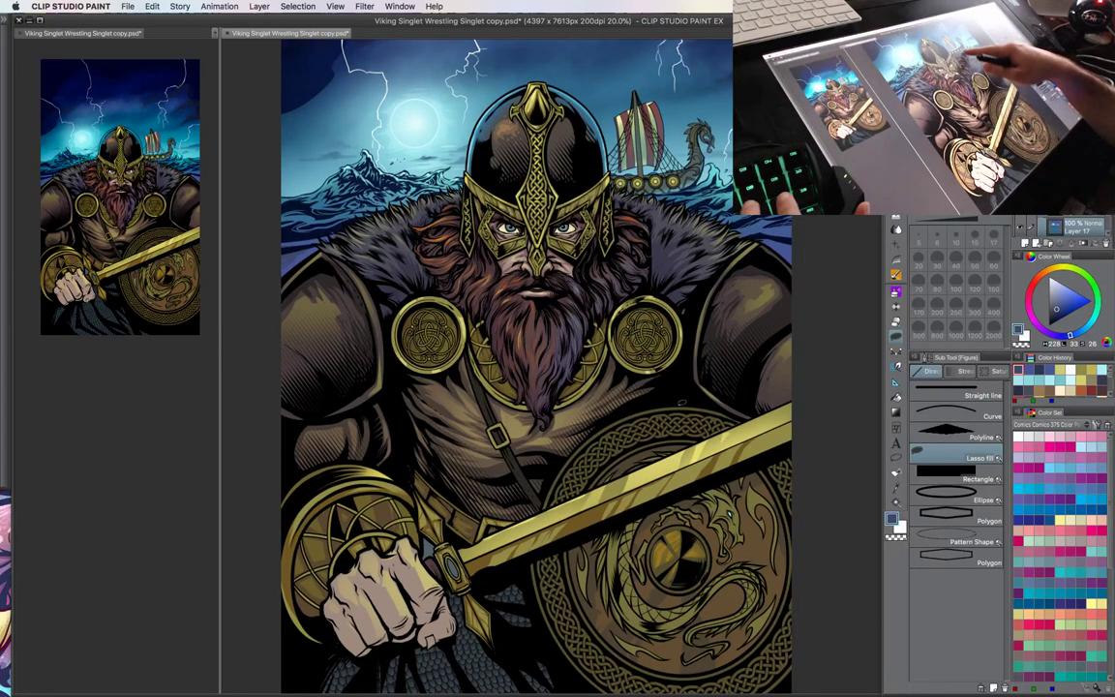
pyautogui.moveTo(635, 477)
pyautogui.mouseDown()
pyautogui.moveTo(689, 347)
pyautogui.moveTo(689, 376)
pyautogui.mouseUp()
# - Select the oval gem on the sword guard and airbrush it light blue on Layer 14 using SOFT - Airbrush (Flyland) at size 432.5
pyautogui.press('super+plus')
pyautogui.press('w')
pyautogui.moveTo(579, 386); pyautogui.dragTo(533, 471)
pyautogui.press('b')
pyautogui.moveTo(595, 264); pyautogui.dragTo(556, 495)
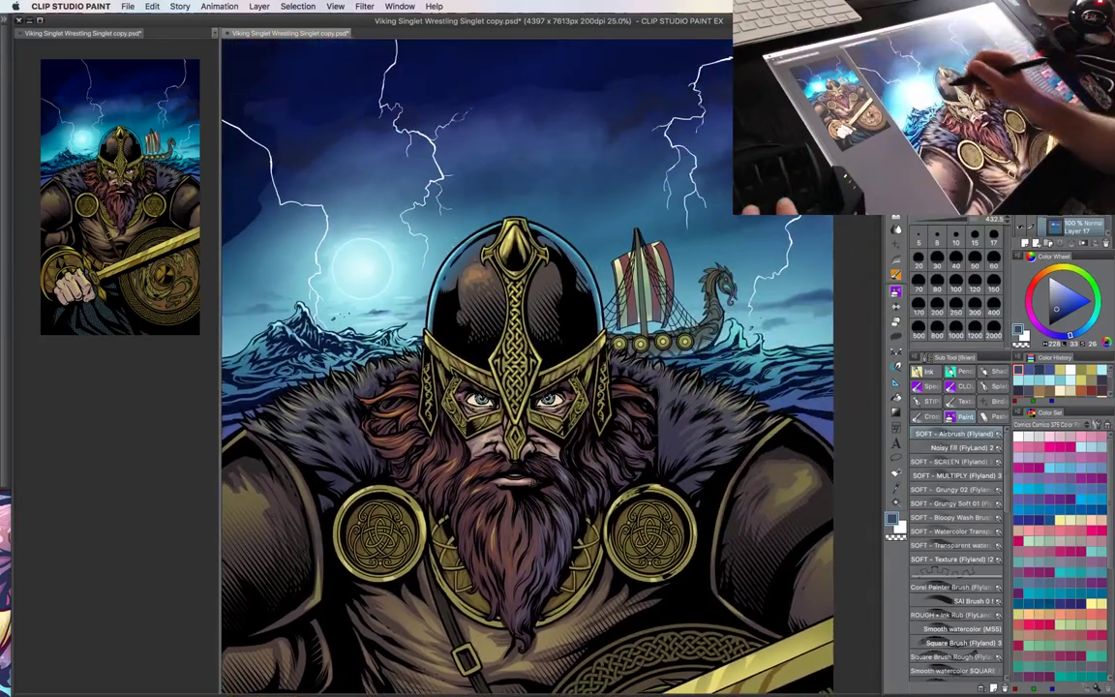
pyautogui.moveTo(579, 543)
pyautogui.mouseDown()
pyautogui.moveTo(605, 434)
pyautogui.moveTo(666, 292)
pyautogui.mouseUp()
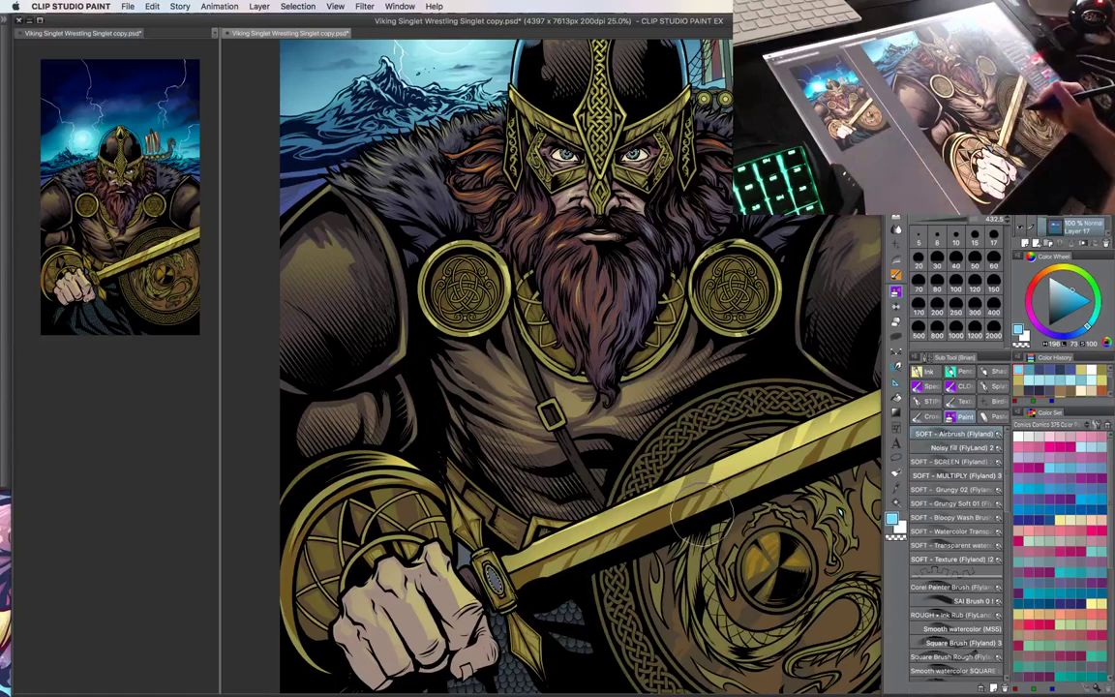
pyautogui.press('b')
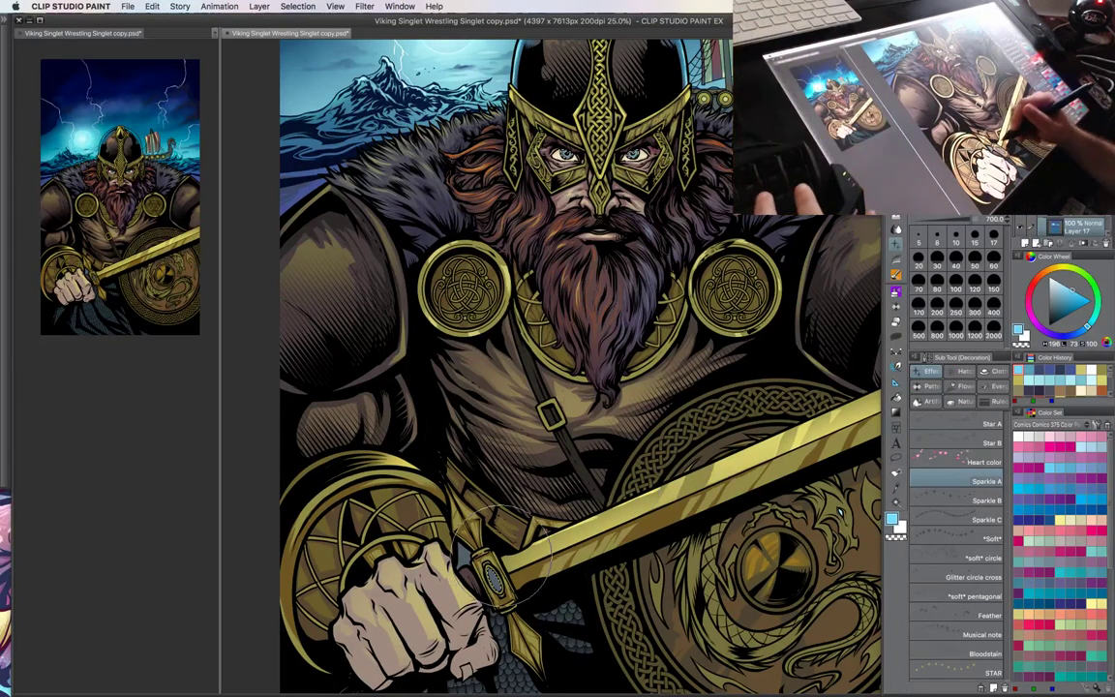
pyautogui.press('b')
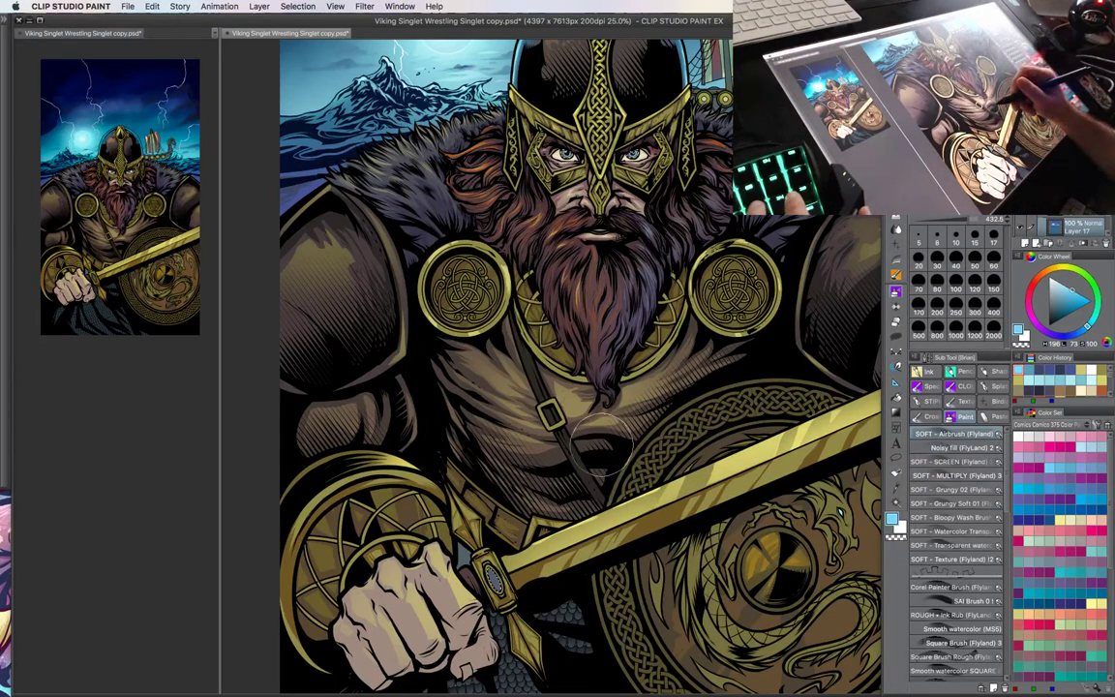
pyautogui.moveTo(603, 446); pyautogui.dragTo(621, 378)
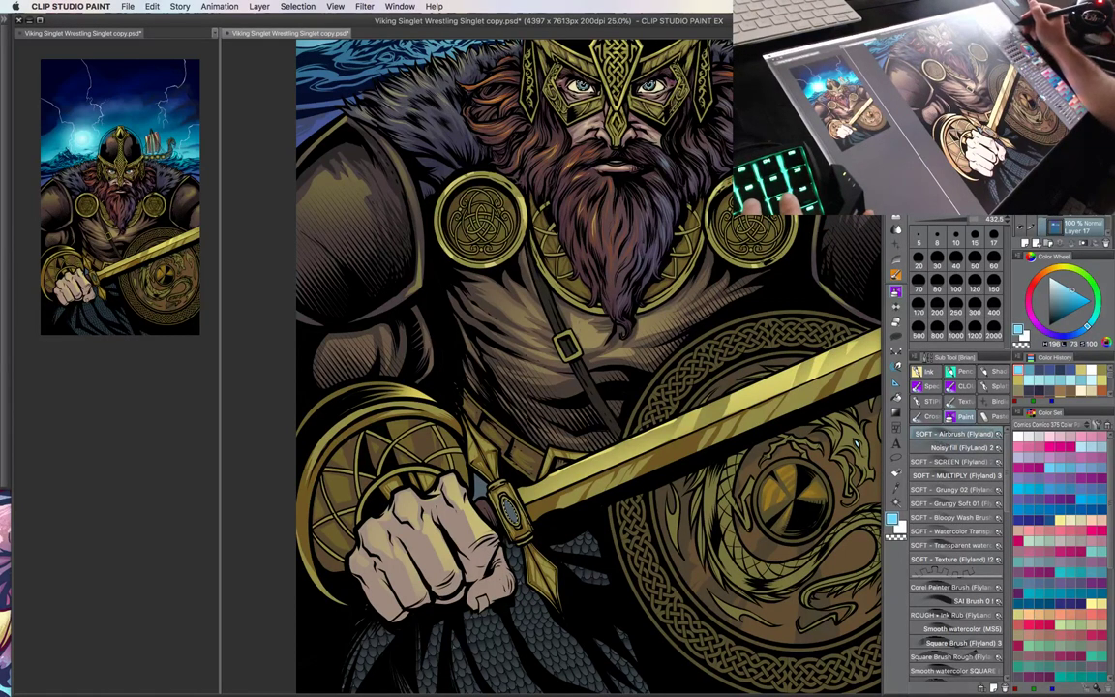
pyautogui.scroll(-3, 1062, 227)
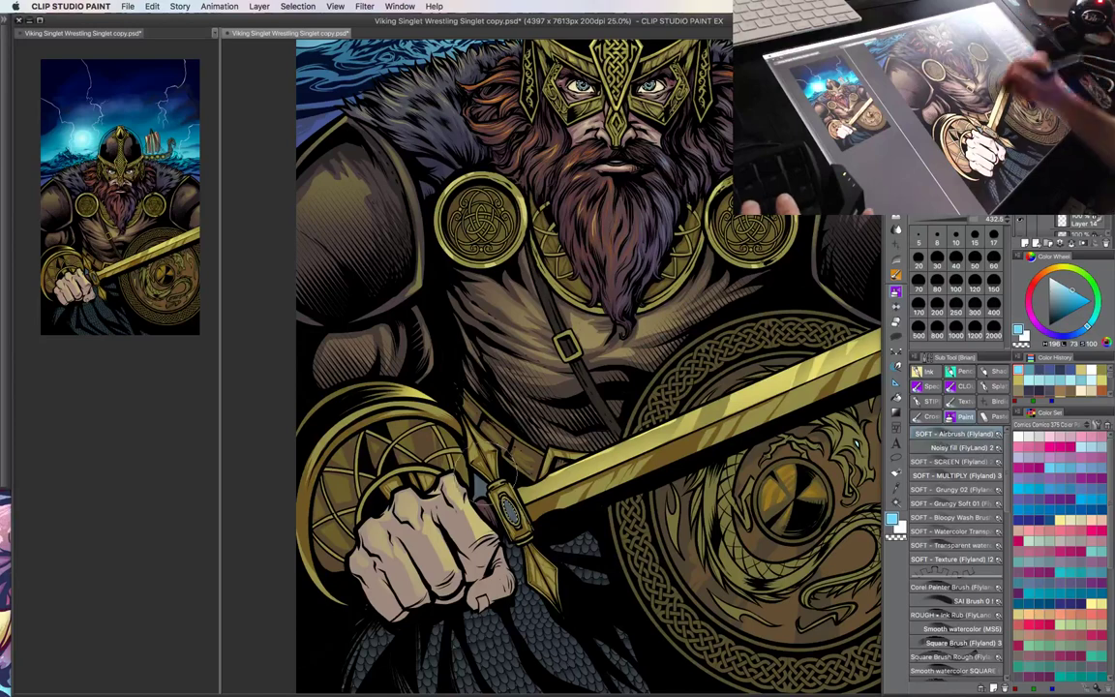
pyautogui.moveTo(499, 497); pyautogui.dragTo(511, 519)
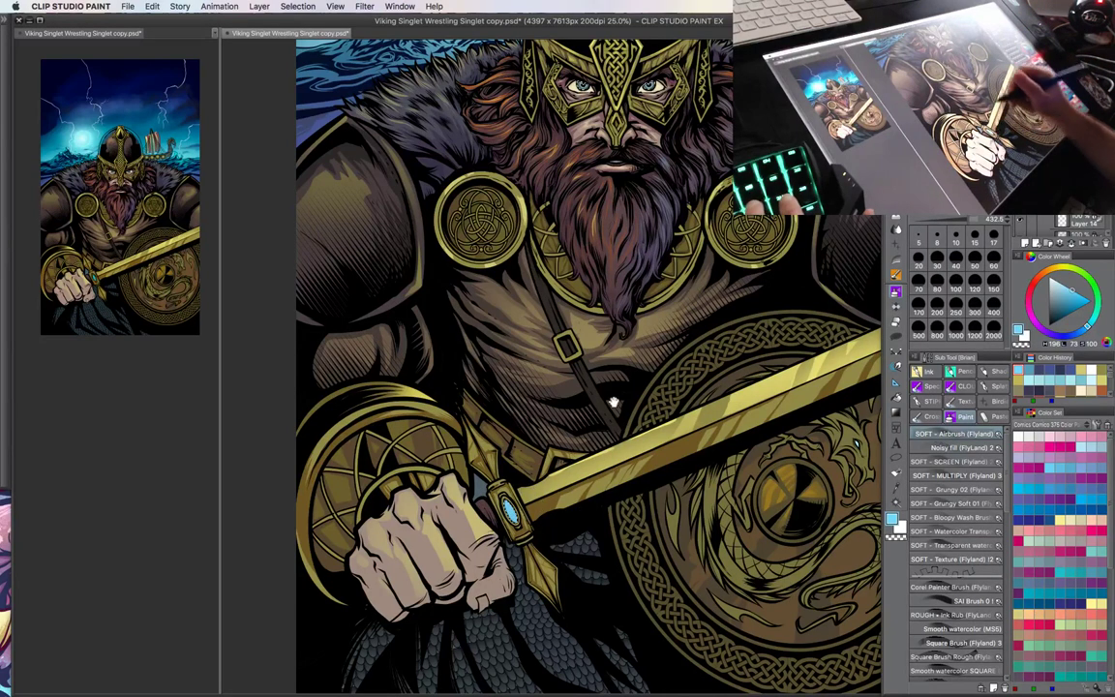
# - Lasso-select a highlight area inside the sword guard's gem and airbrush it very pale blue
pyautogui.moveTo(613, 401); pyautogui.dragTo(629, 381)
pyautogui.press('m')
pyautogui.press('super+plus')
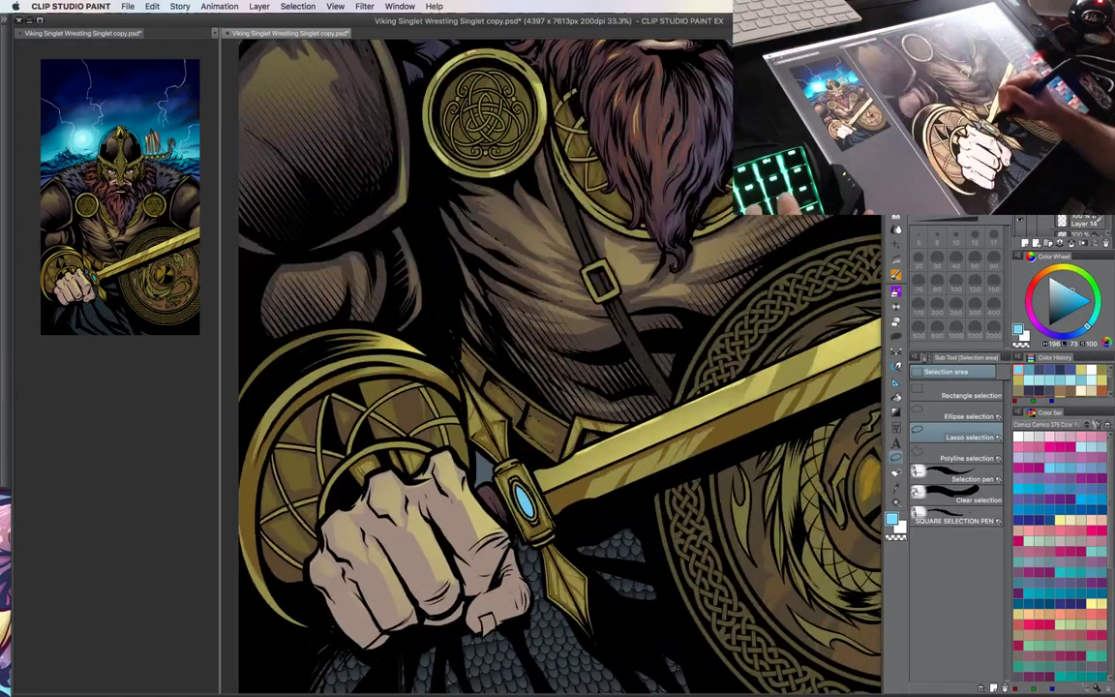
pyautogui.moveTo(595, 371); pyautogui.dragTo(578, 438)
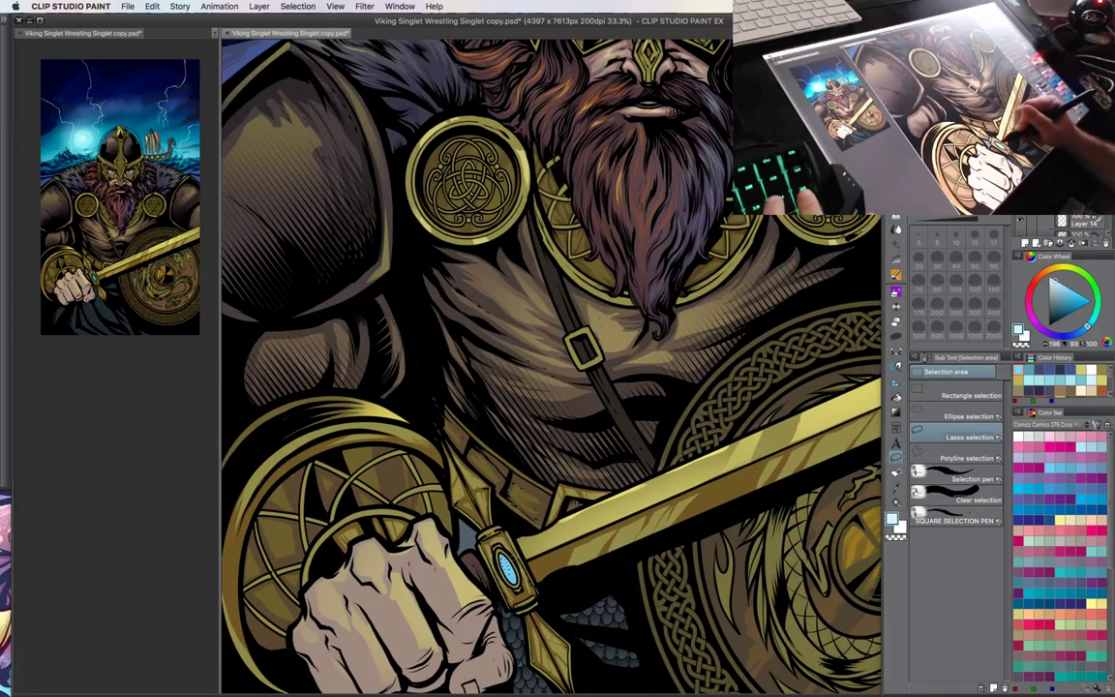
pyautogui.press('b')
pyautogui.moveTo(506, 558); pyautogui.dragTo(503, 575)
pyautogui.press('m')
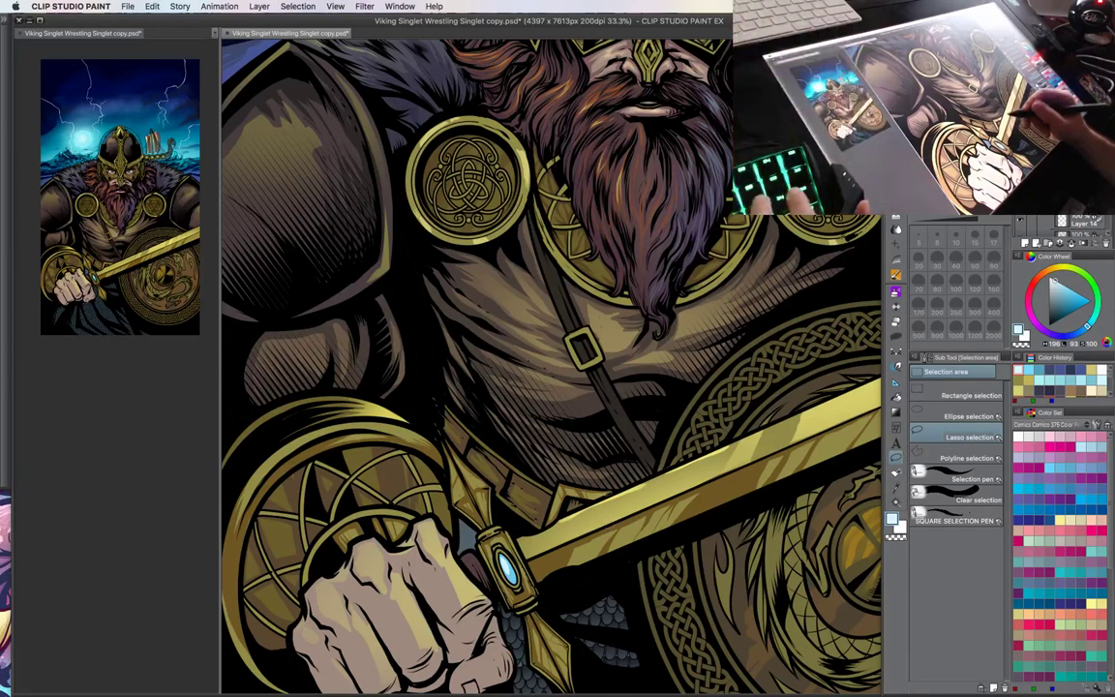
# - Lasso-select the shadow edge of the sword guard's gem and airbrush it a darker blue
pyautogui.moveTo(614, 498); pyautogui.dragTo(674, 335)
pyautogui.hotkey('ctrl', '+')
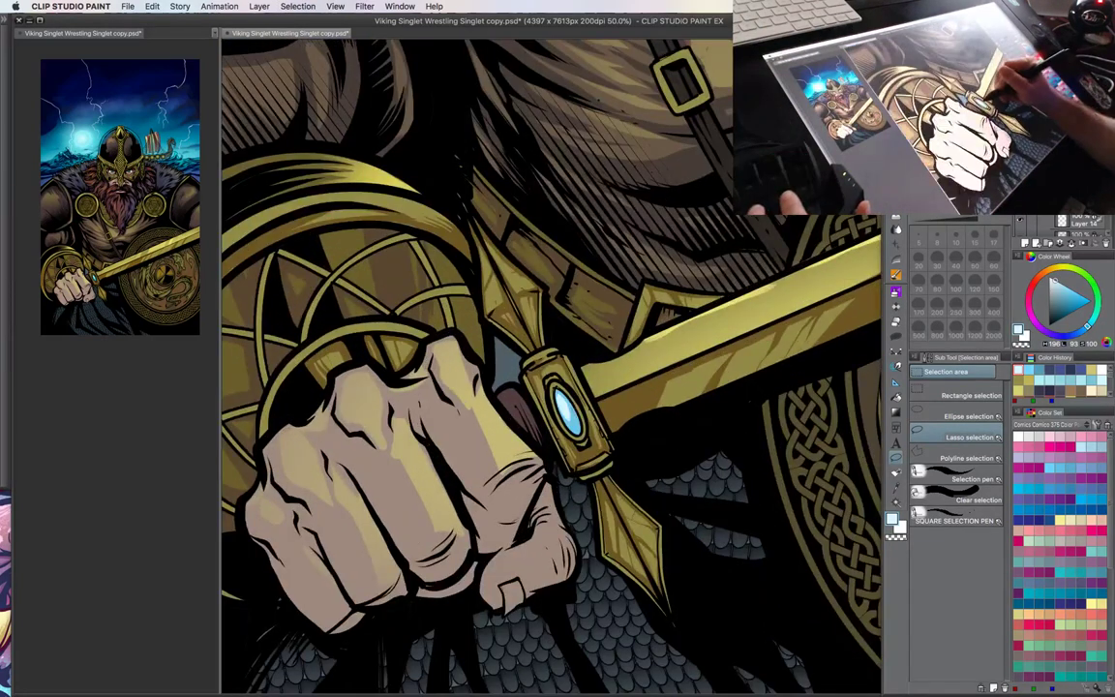
pyautogui.press('b')
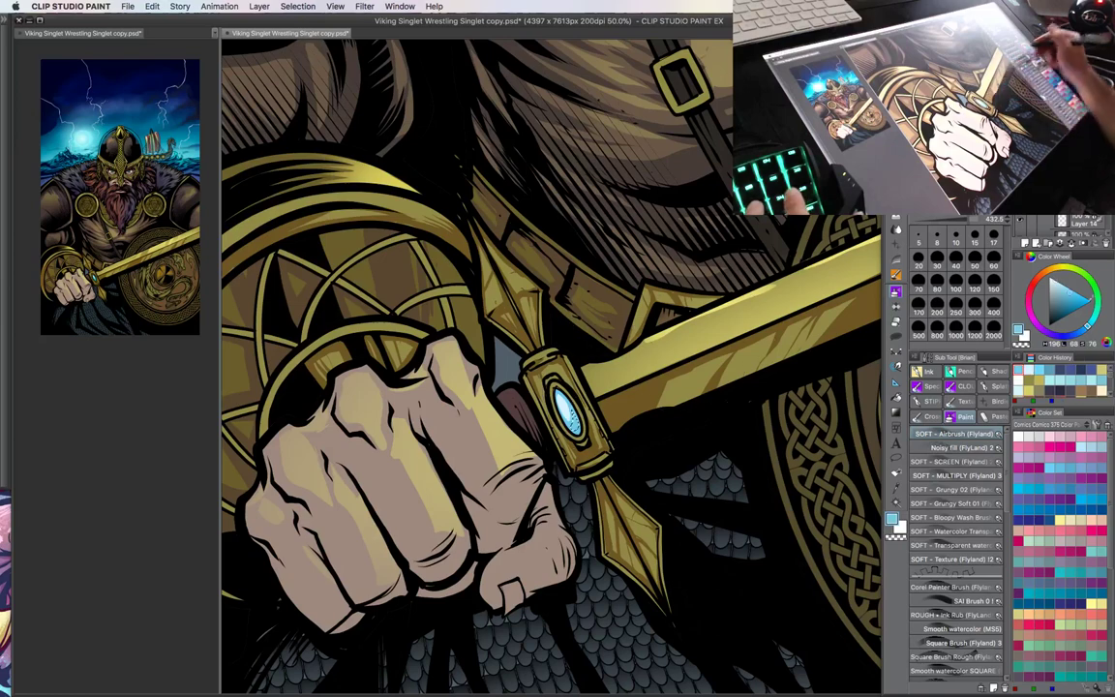
pyautogui.click(1080, 331)
pyautogui.click(1066, 304)
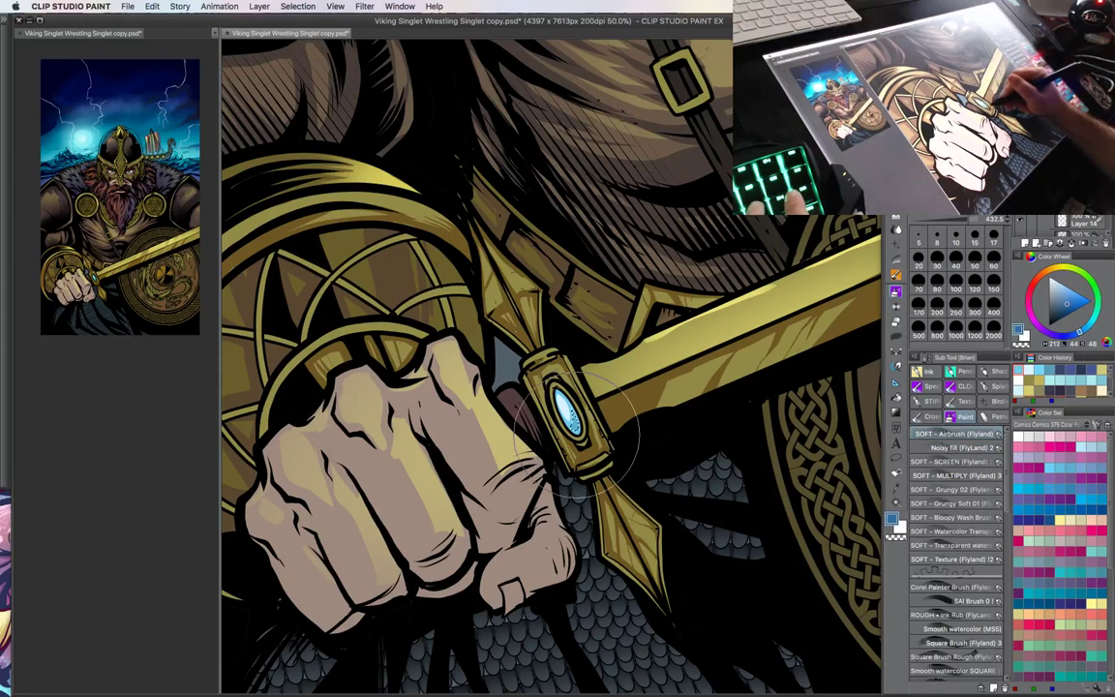
pyautogui.moveTo(607, 432); pyautogui.dragTo(621, 435)
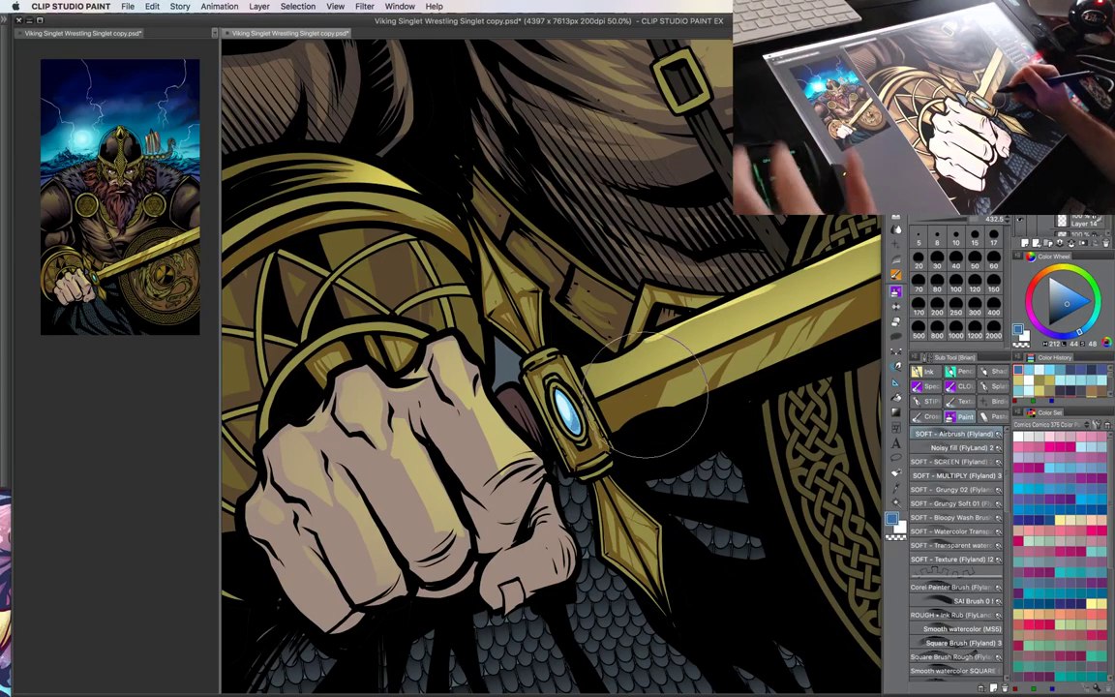
# - Draw muted reddish shadow strokes on the fist's fingers with PEN - MS 4 Nib Flexible, enlarging the nib from 12.5 to 17.5
pyautogui.press('super+minus')
pyautogui.moveTo(663, 402)
pyautogui.mouseDown()
pyautogui.moveTo(658, 441)
pyautogui.moveTo(639, 399)
pyautogui.mouseUp()
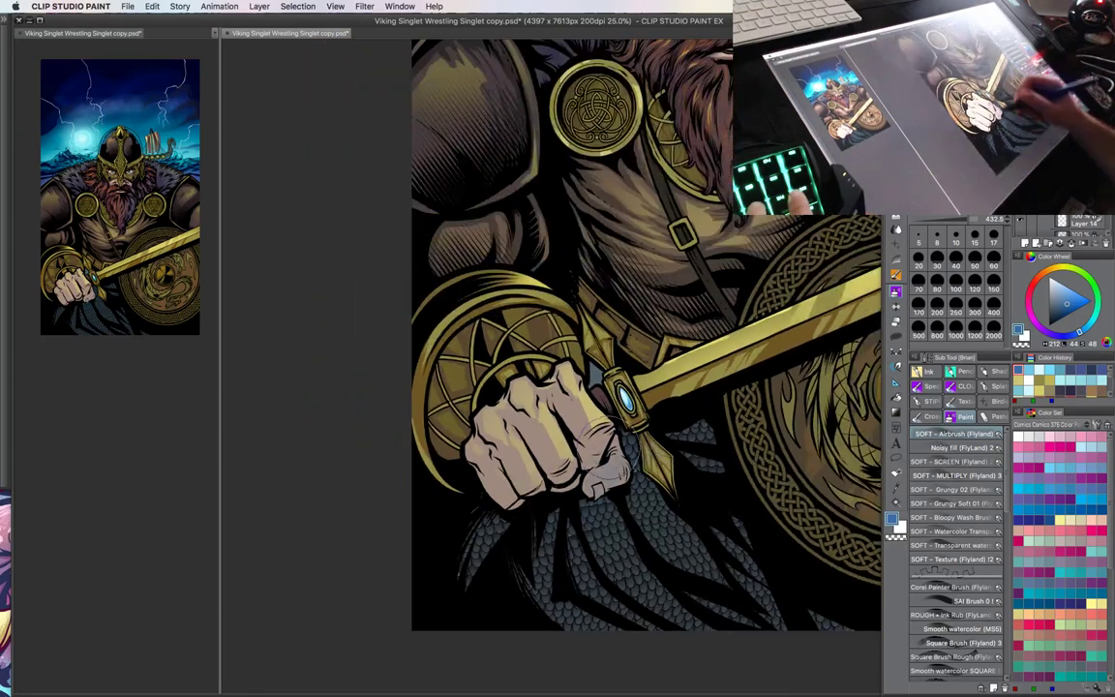
pyautogui.press('p')
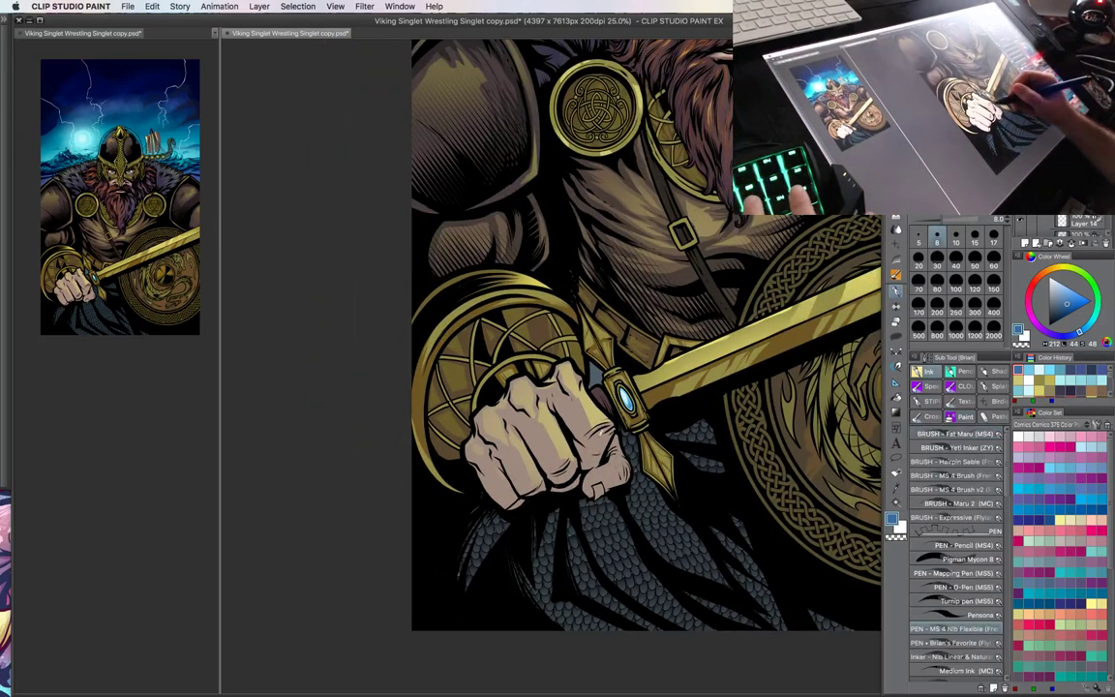
pyautogui.keyDown('alt'); pyautogui.click(553, 383); pyautogui.keyUp('alt')
pyautogui.moveTo(678, 320)
pyautogui.mouseDown()
pyautogui.moveTo(598, 521)
pyautogui.moveTo(654, 483)
pyautogui.moveTo(713, 345)
pyautogui.mouseUp()
pyautogui.keyDown('alt'); pyautogui.click(681, 213); pyautogui.keyUp('alt')
pyautogui.press('super+plus')
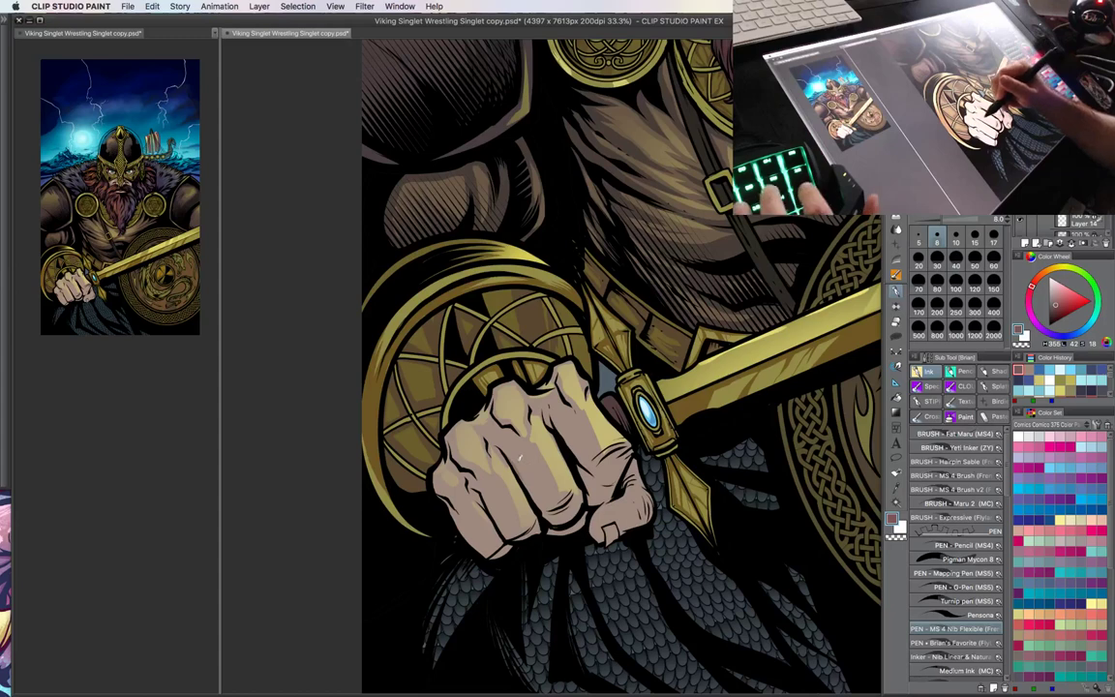
pyautogui.press(']')
pyautogui.press(']')
pyautogui.moveTo(476, 428); pyautogui.dragTo(487, 456)
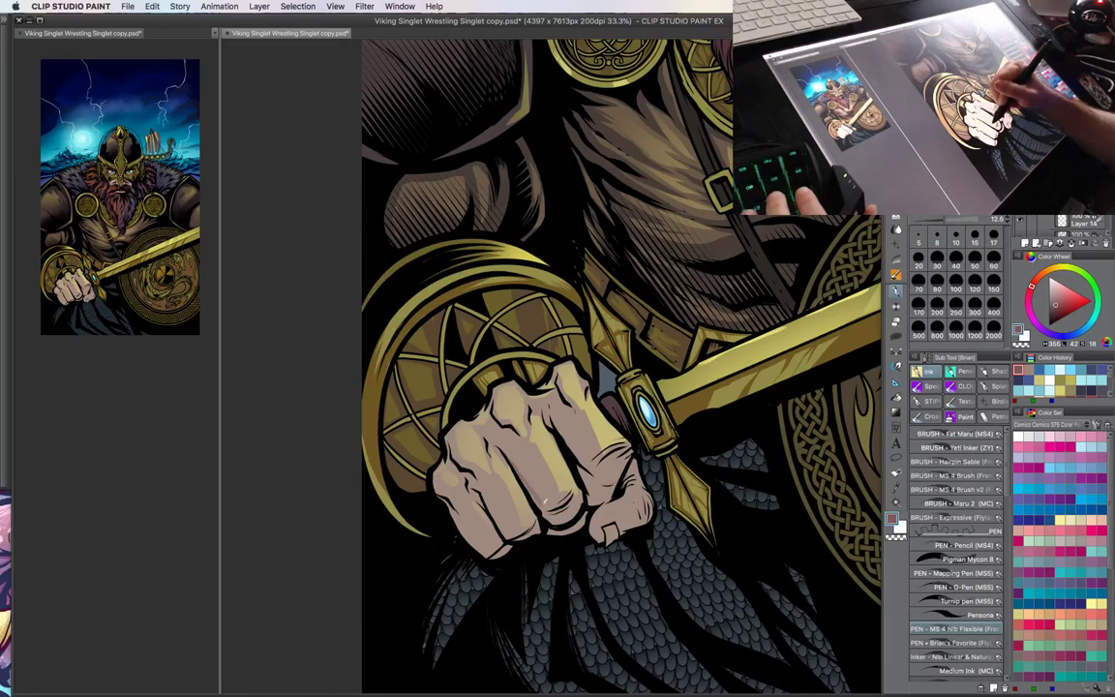
pyautogui.press(']')
pyautogui.press(']')
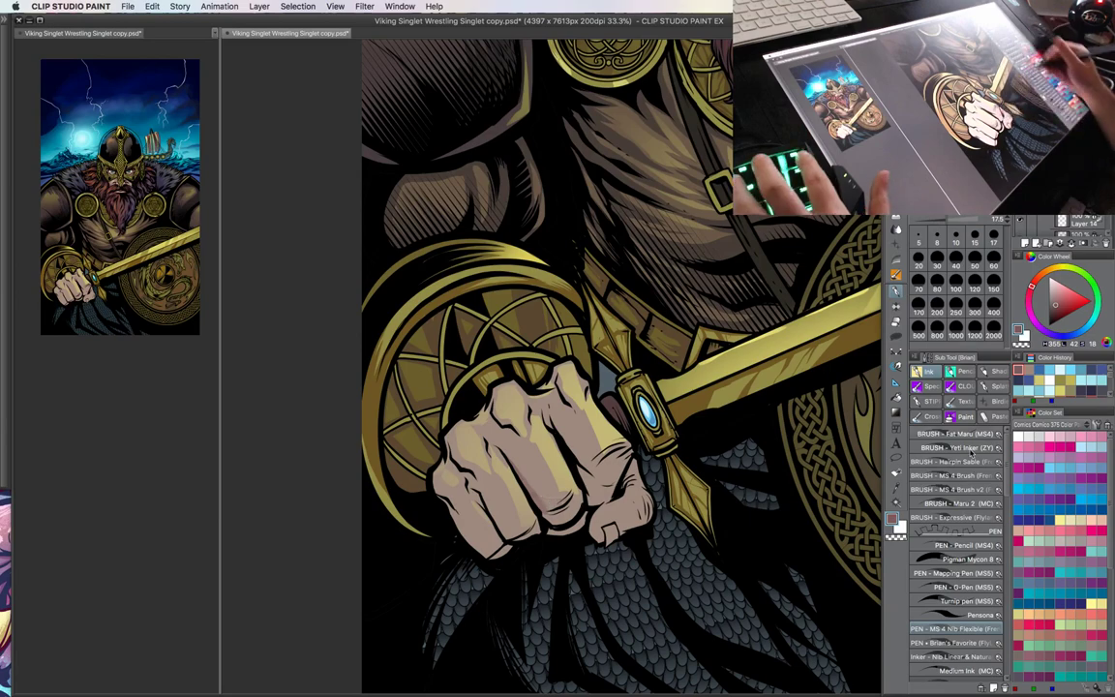
# - Paint muted reddish shadows along the fist's fingers, thumb and knuckles with the Pensona pen at sizes 120 and 100
pyautogui.click(963, 615)
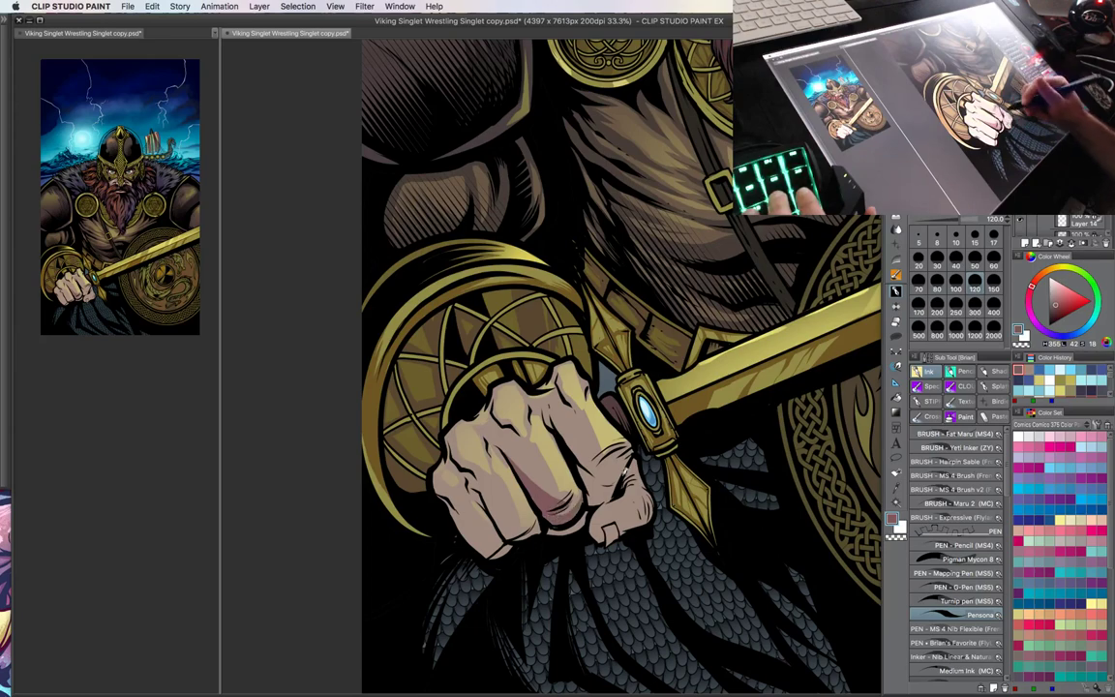
pyautogui.moveTo(625, 472); pyautogui.dragTo(640, 459)
pyautogui.press('[')
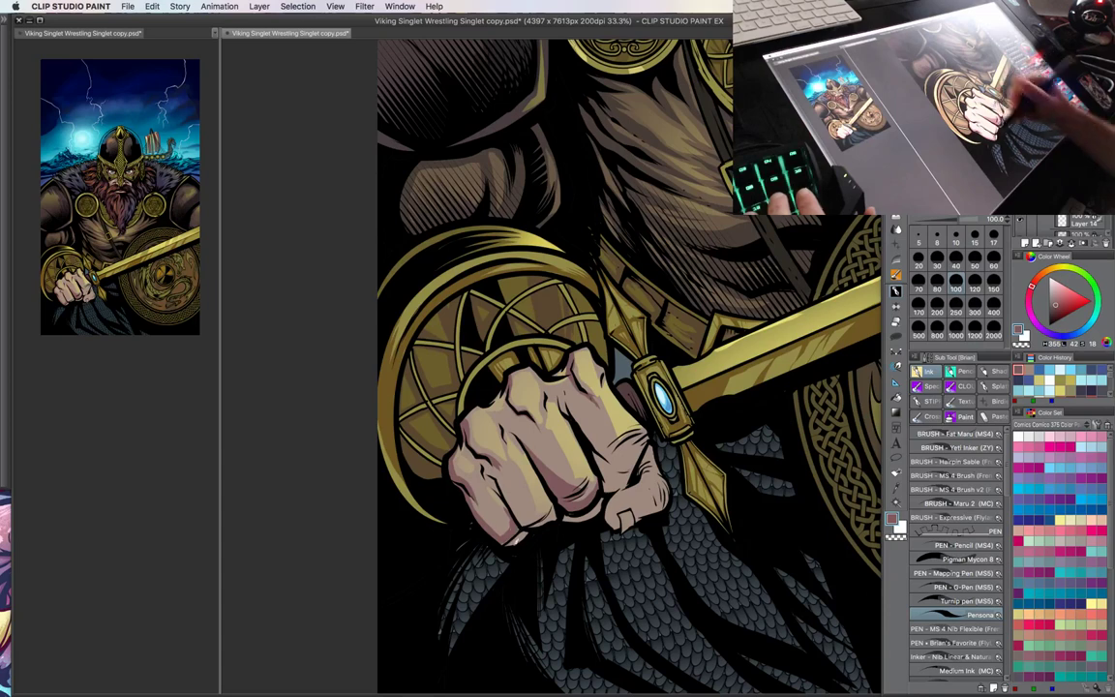
pyautogui.moveTo(455, 488); pyautogui.dragTo(481, 472)
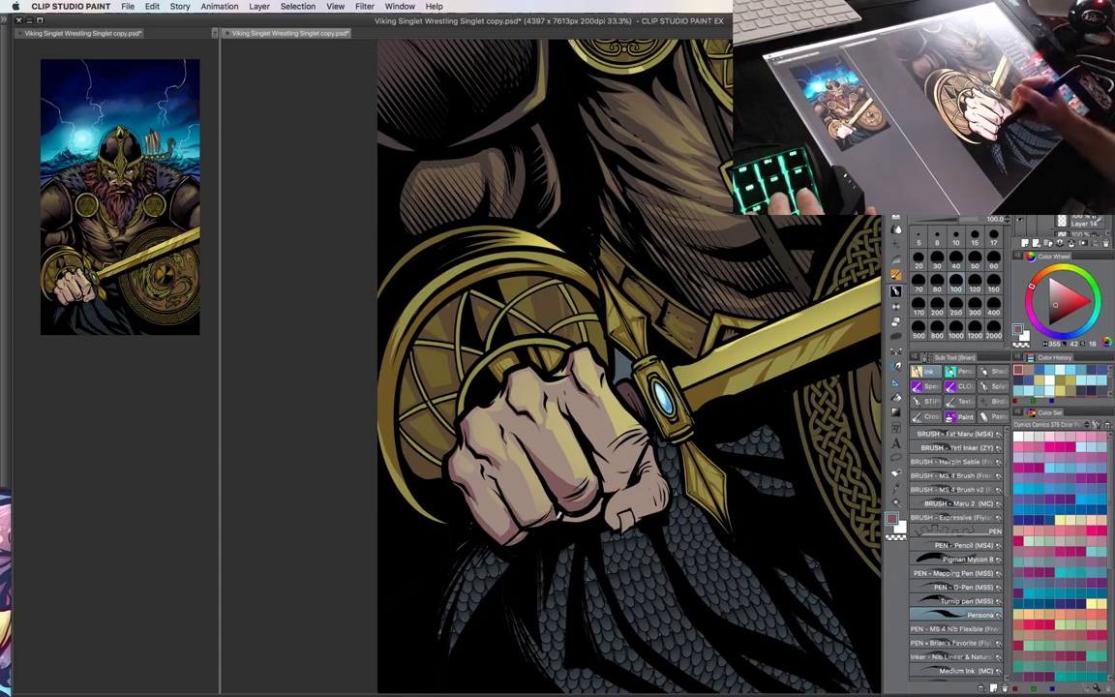
pyautogui.moveTo(510, 459); pyautogui.dragTo(540, 468)
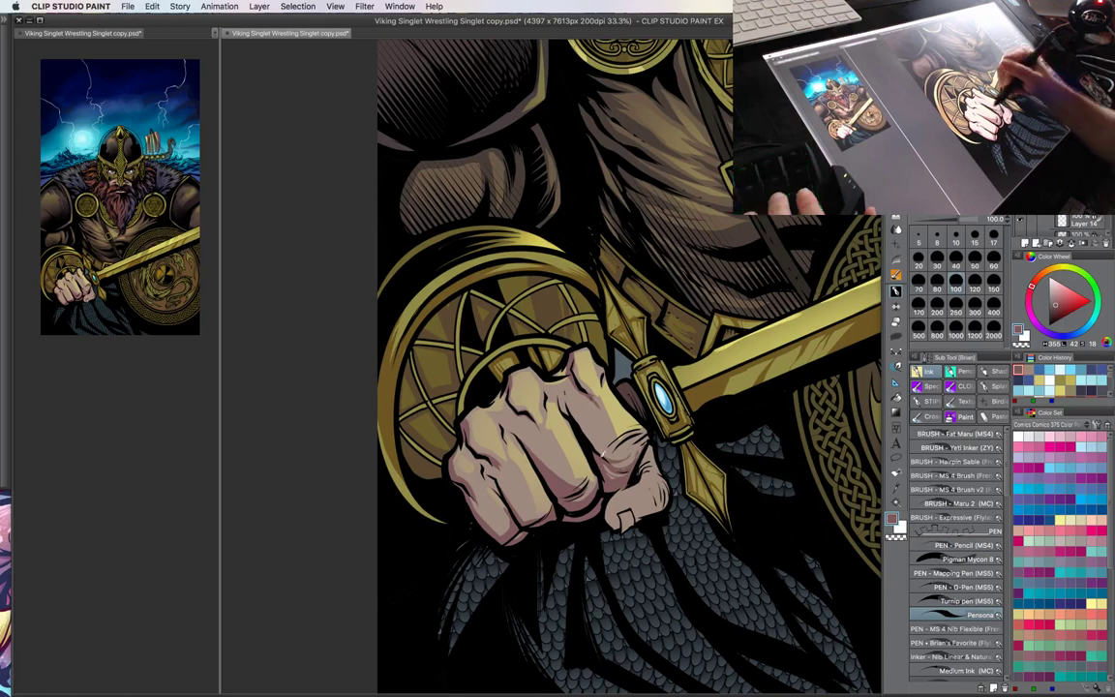
# - Touch up the shadows on the fist's fingers and thumb with the Pensona pen, using a muted skin tone sampled from the fist
pyautogui.press('super+minus')
pyautogui.moveTo(652, 445); pyautogui.dragTo(621, 474)
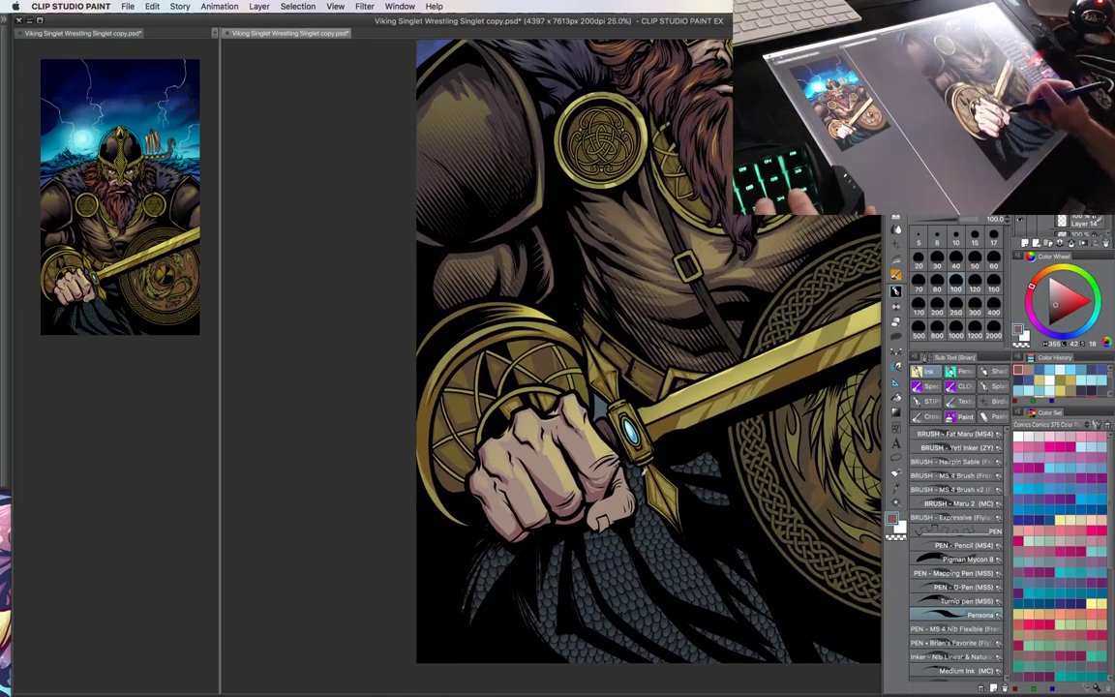
pyautogui.moveTo(531, 451)
pyautogui.mouseDown()
pyautogui.moveTo(537, 473)
pyautogui.moveTo(550, 460)
pyautogui.moveTo(571, 466)
pyautogui.moveTo(568, 436)
pyautogui.moveTo(553, 442)
pyautogui.moveTo(565, 413)
pyautogui.mouseUp()
pyautogui.press('super+z')
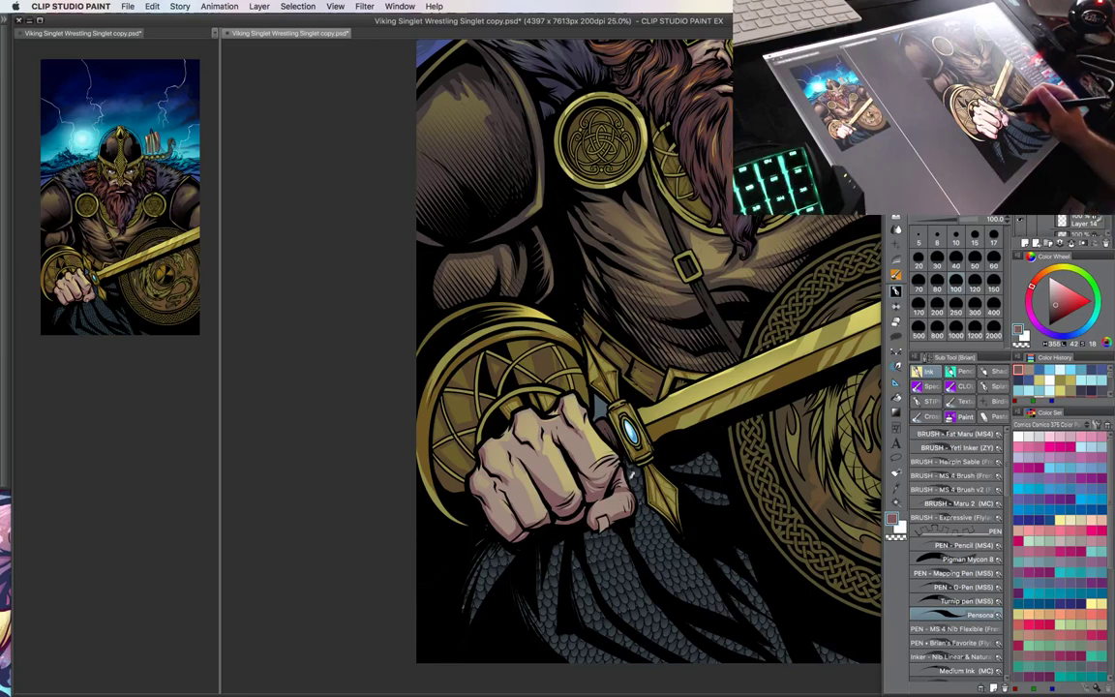
pyautogui.moveTo(644, 395); pyautogui.dragTo(607, 370)
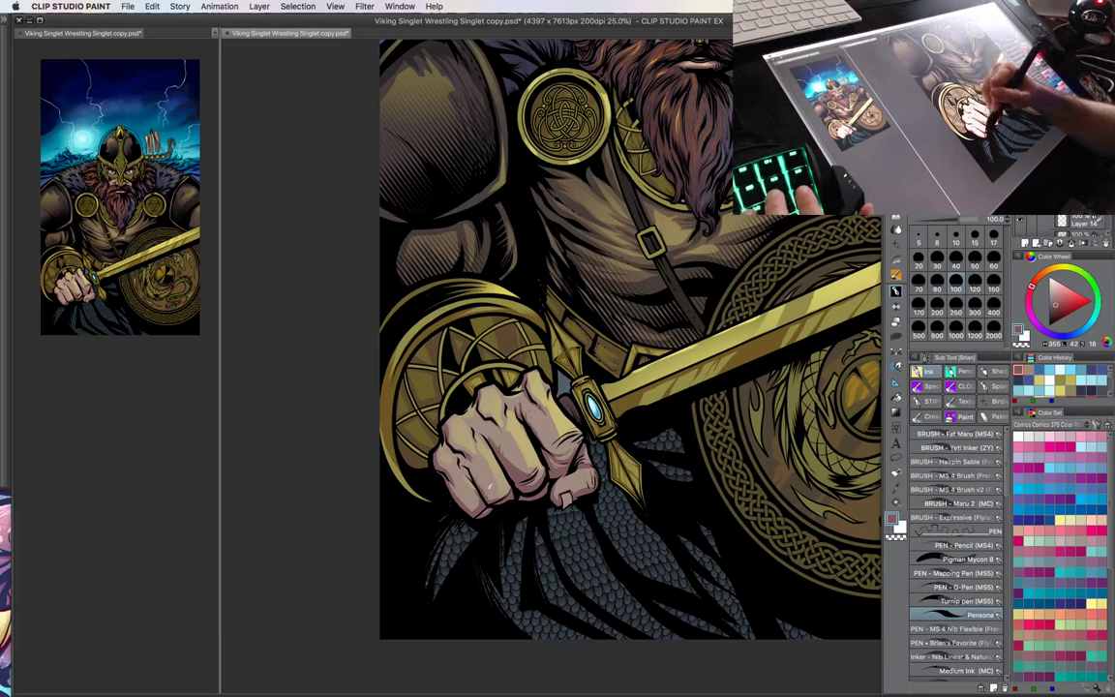
pyautogui.moveTo(646, 485); pyautogui.dragTo(618, 505)
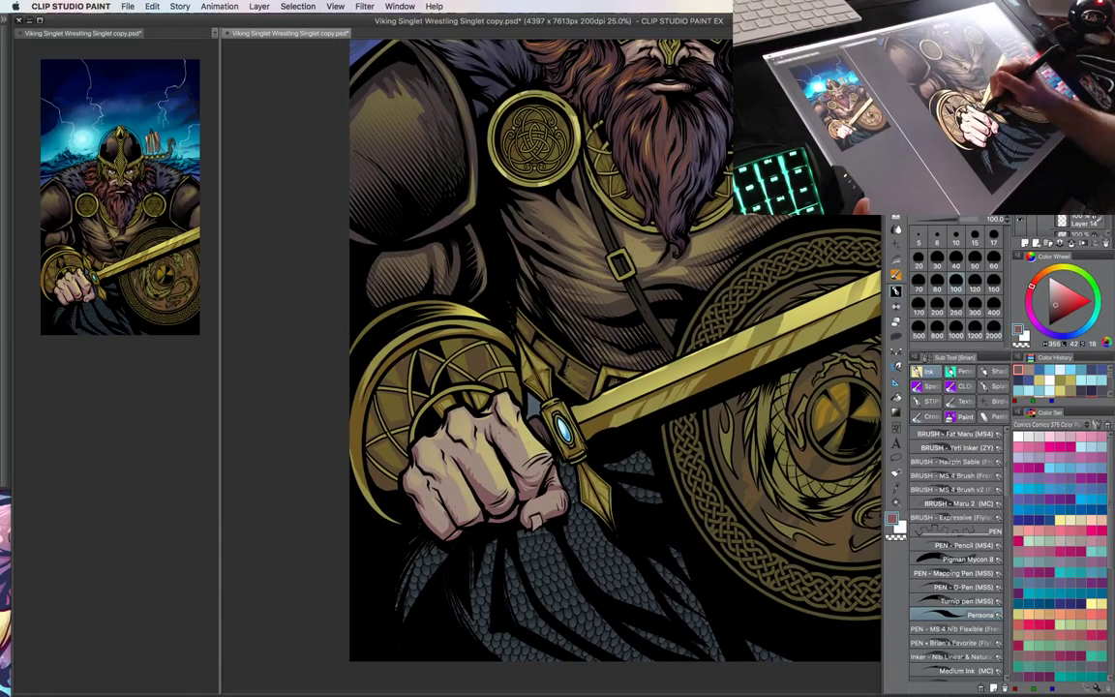
pyautogui.keyDown('alt'); pyautogui.click(513, 429); pyautogui.keyUp('alt')
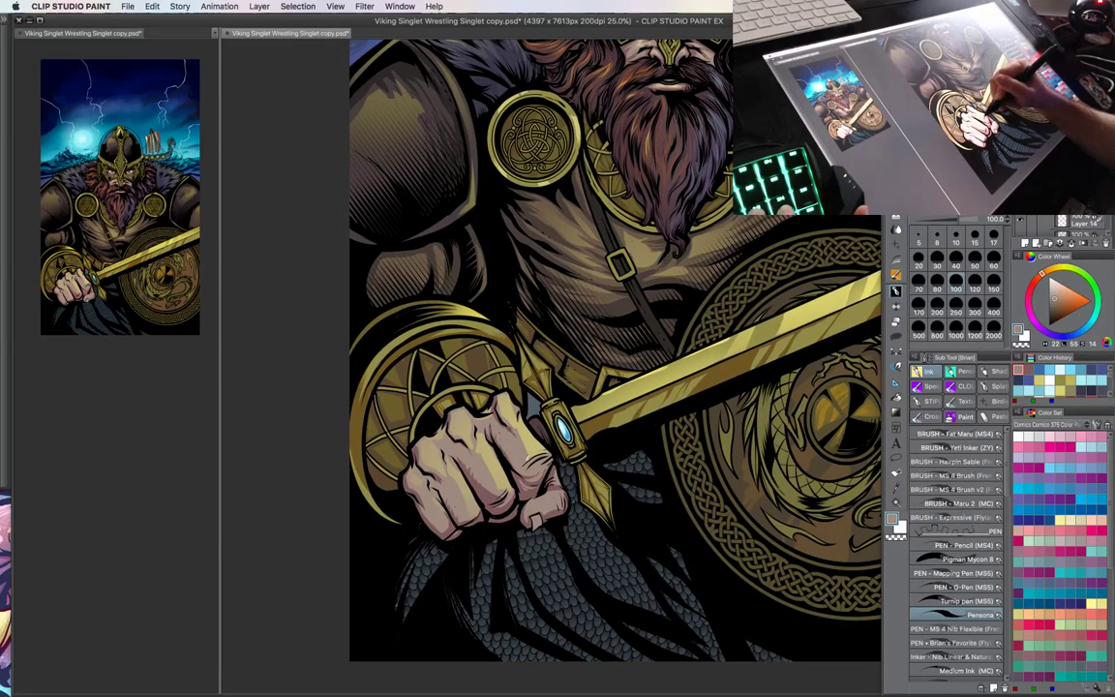
# - Examine the helmet, face and beard up close and sample a dark brown from the helmet's brow band
pyautogui.moveTo(691, 463); pyautogui.dragTo(635, 387)
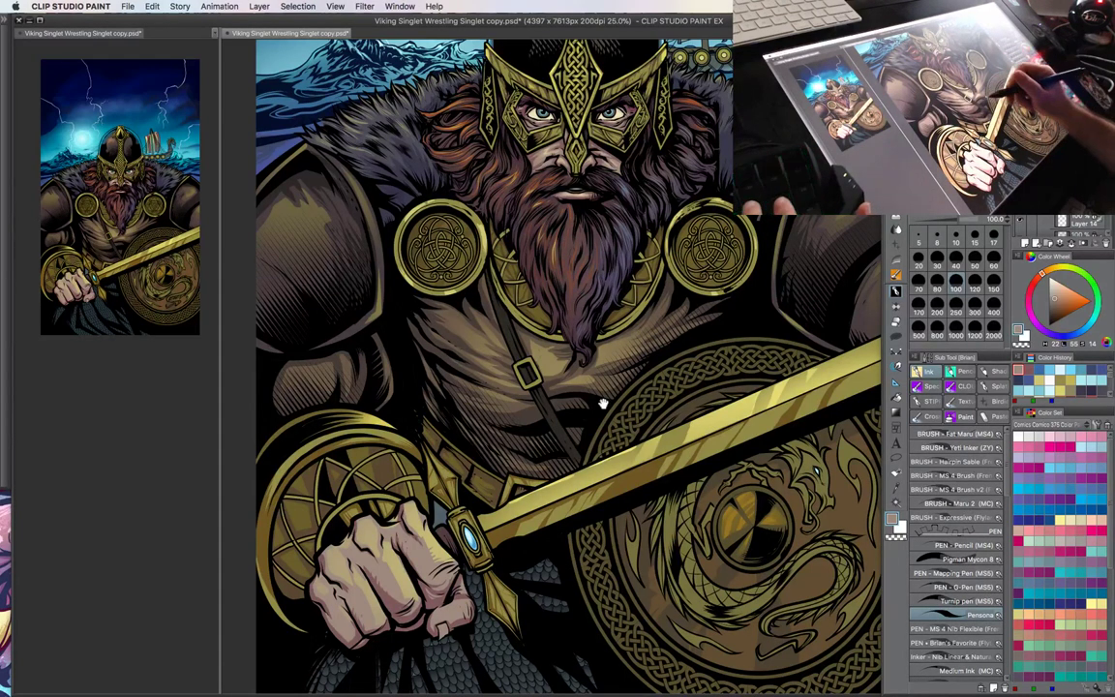
pyautogui.moveTo(602, 403); pyautogui.dragTo(646, 546)
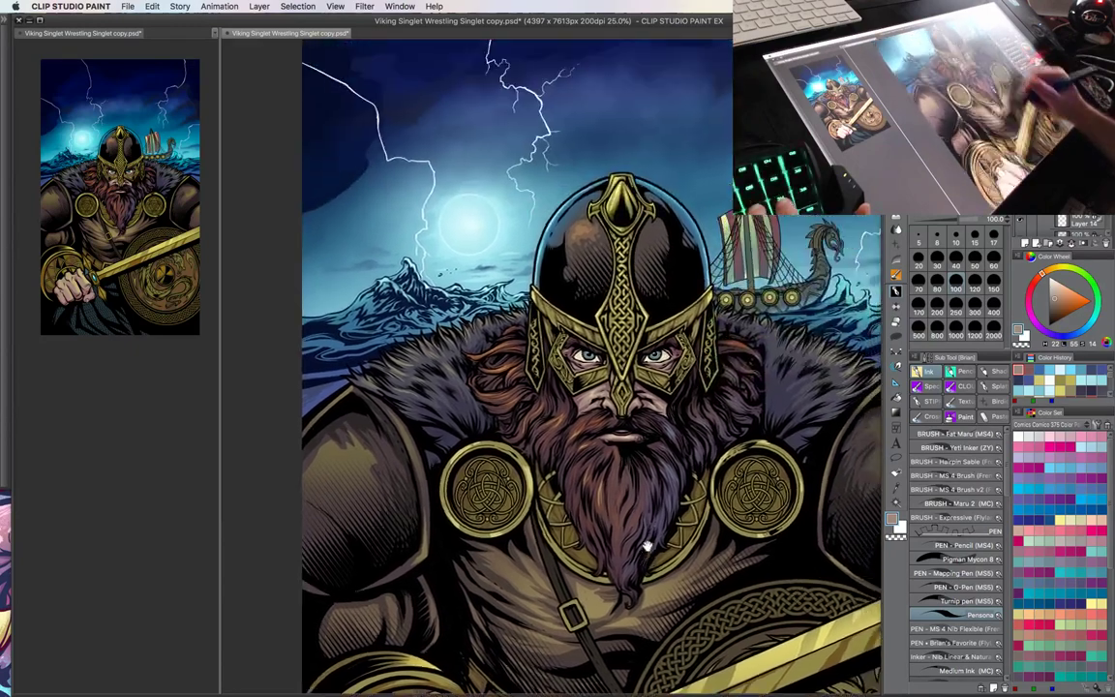
pyautogui.press('super+plus')
pyautogui.press('super+plus')
pyautogui.moveTo(590, 319); pyautogui.dragTo(622, 441)
pyautogui.press('super+plus')
pyautogui.keyDown('alt'); pyautogui.click(605, 385); pyautogui.keyUp('alt')
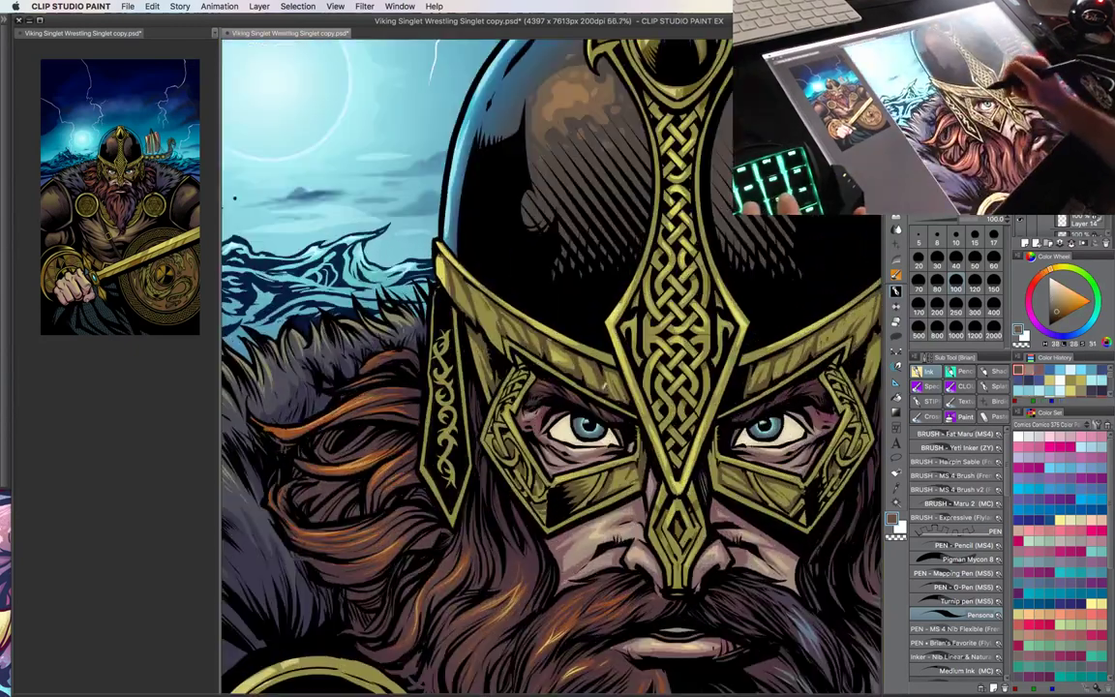
pyautogui.moveTo(605, 385); pyautogui.dragTo(704, 387)
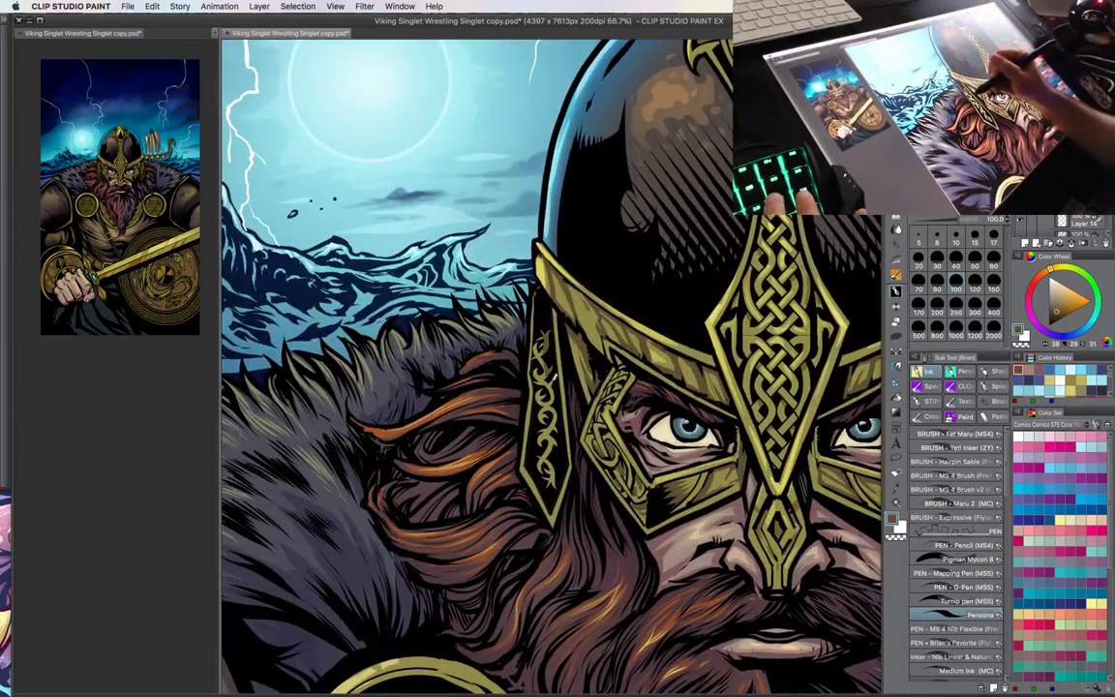
pyautogui.moveTo(498, 337); pyautogui.dragTo(500, 397)
pyautogui.press('super+minus')
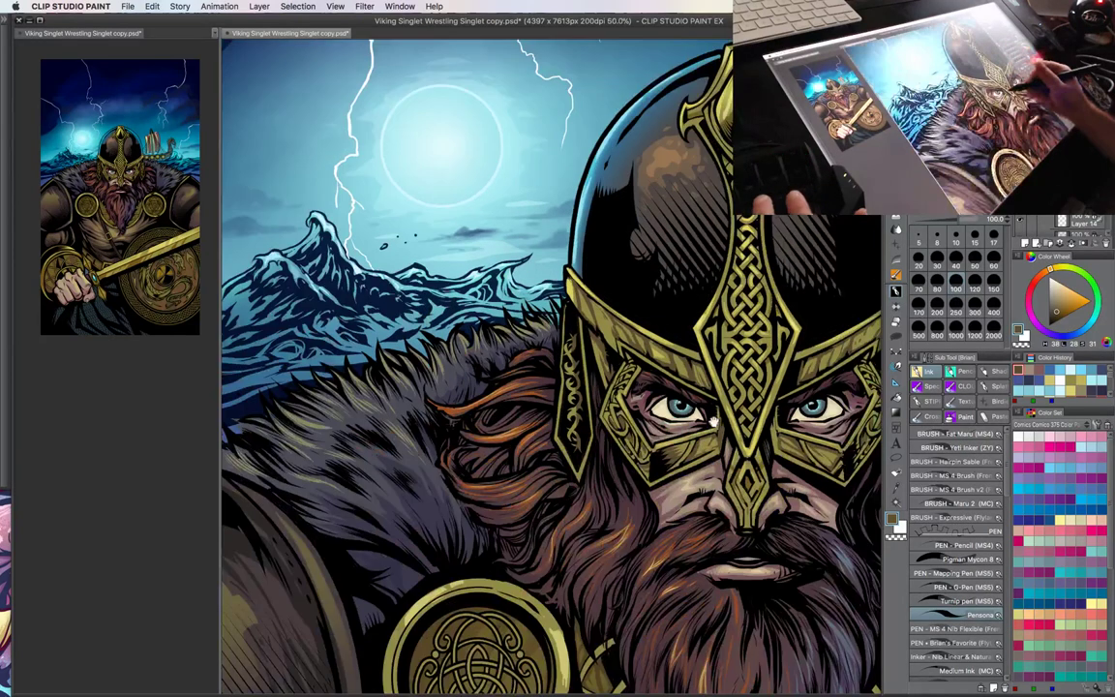
pyautogui.moveTo(714, 344); pyautogui.dragTo(547, 362)
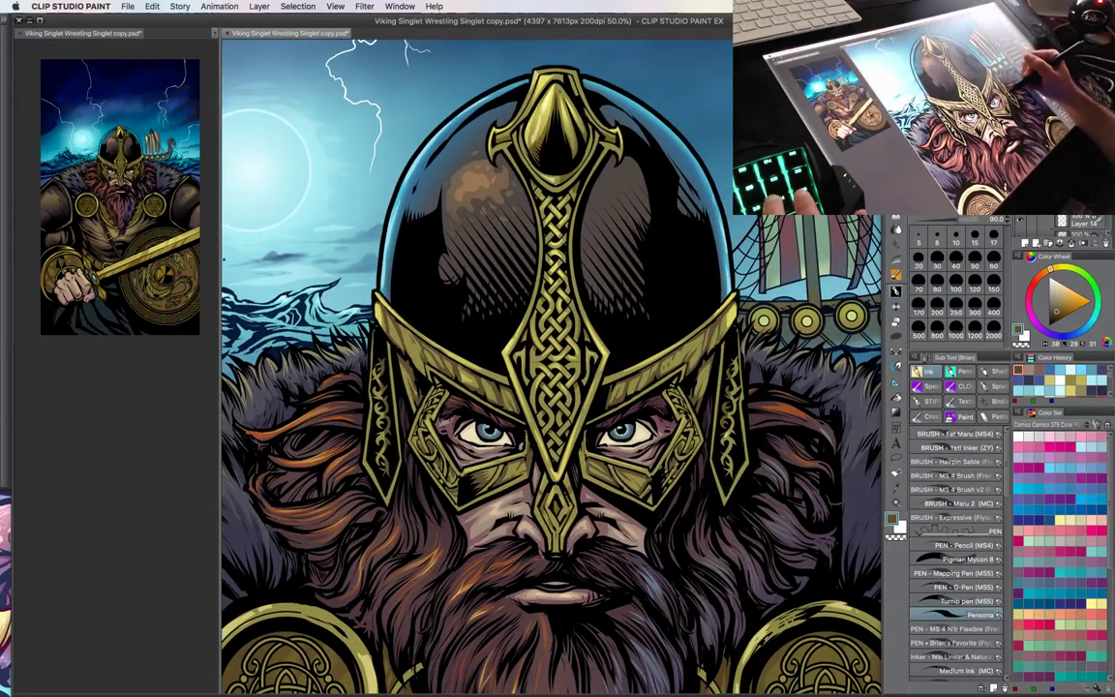
pyautogui.moveTo(501, 402); pyautogui.dragTo(606, 388)
pyautogui.press('super+plus')
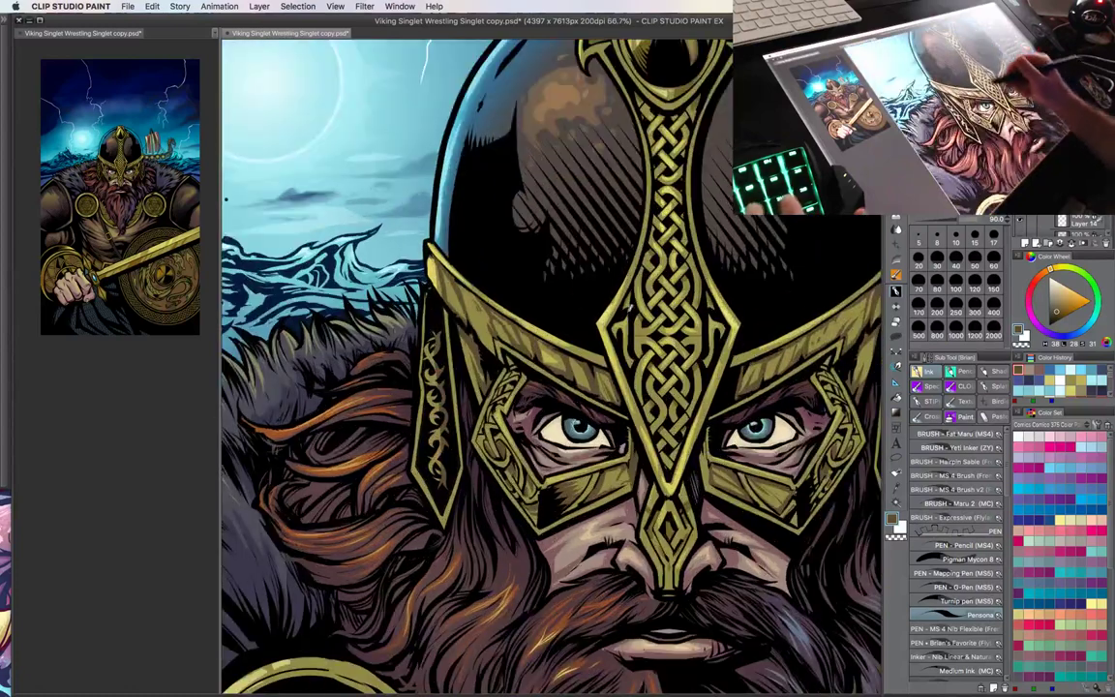
# - Draw light gold accents on the helmet's cheek guard with the Pensona pen at size 45, using gold sampled from the helmet
pyautogui.keyDown('alt'); pyautogui.click(607, 339); pyautogui.keyUp('alt')
pyautogui.moveTo(595, 341); pyautogui.dragTo(704, 345)
pyautogui.press('super+plus')
pyautogui.press('[')
pyautogui.press('[')
pyautogui.press('[')
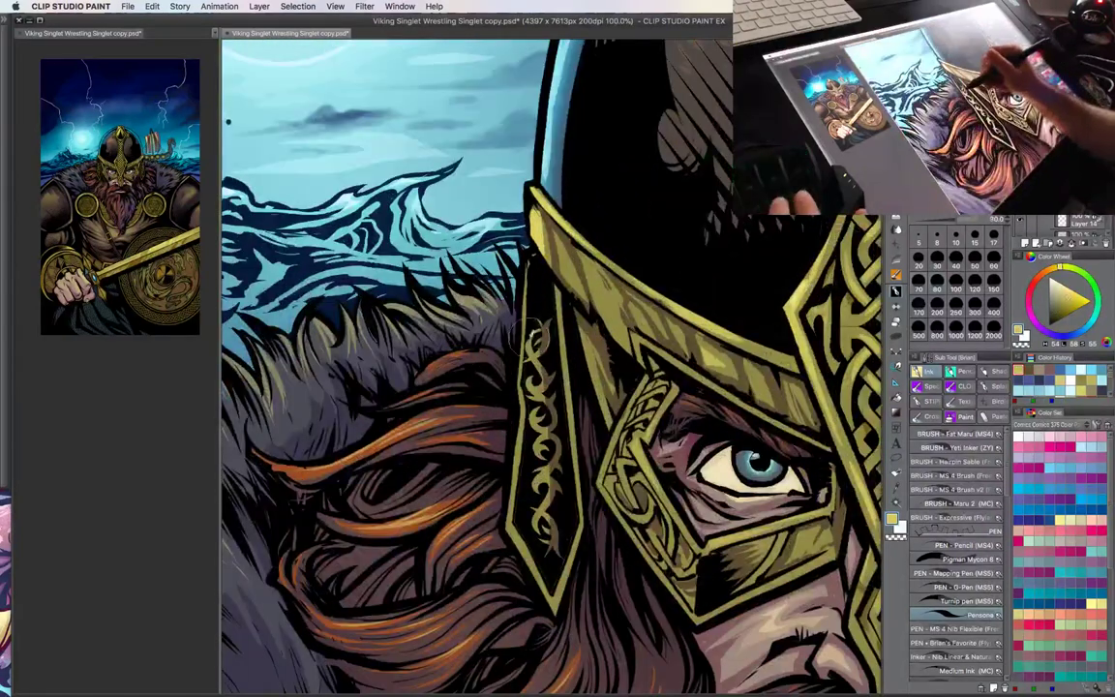
pyautogui.press('[')
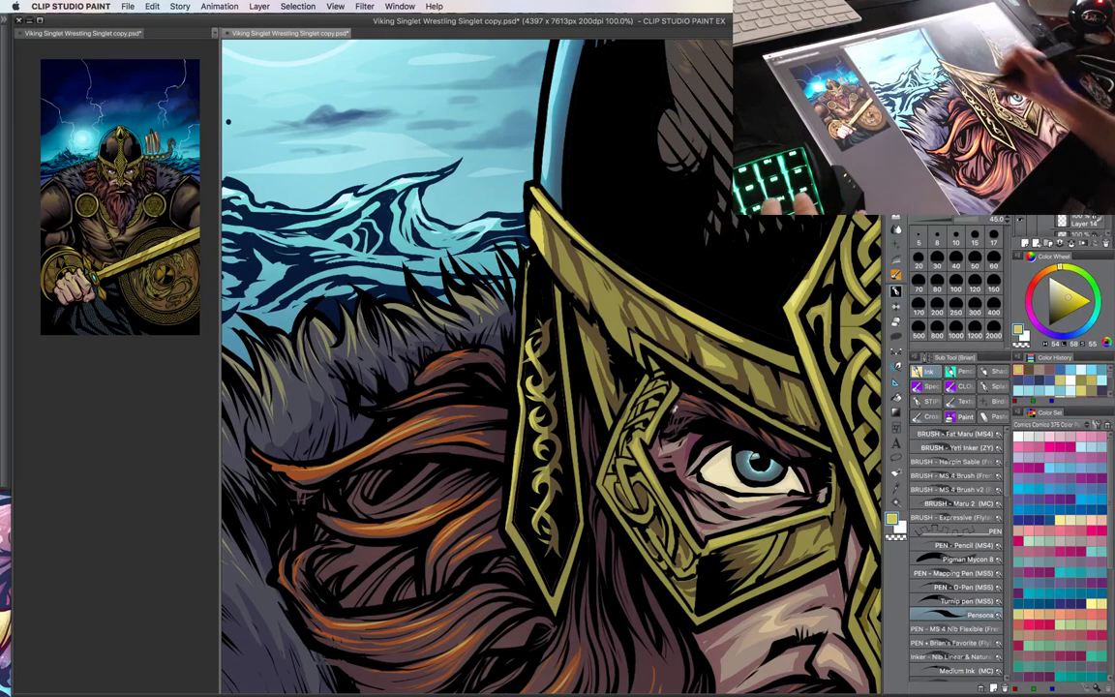
# - Add light gold highlight shapes to the helmet's brow band with Lasso fill
pyautogui.press('super+minus')
pyautogui.moveTo(675, 410); pyautogui.dragTo(429, 431)
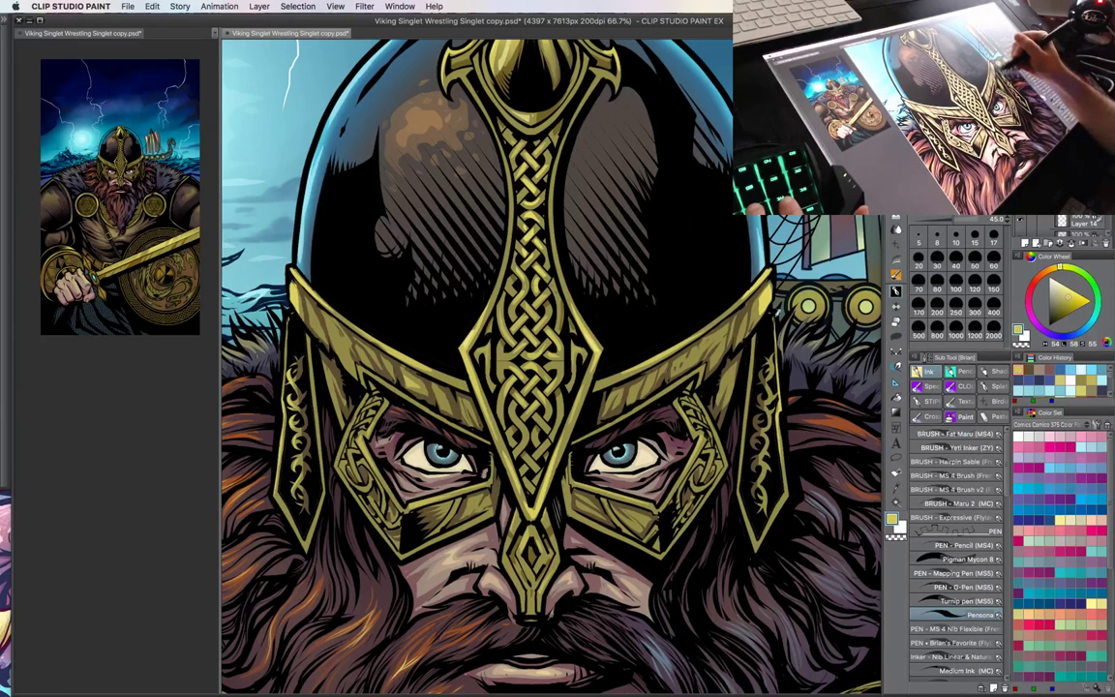
pyautogui.moveTo(673, 435); pyautogui.dragTo(745, 443)
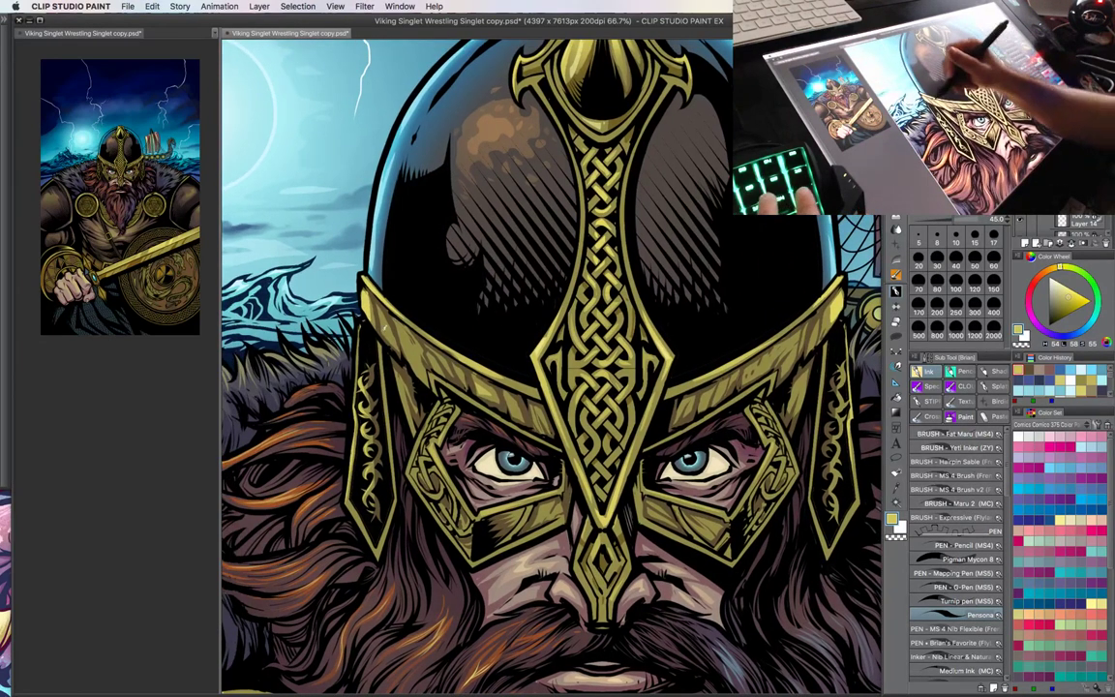
pyautogui.press('g')
pyautogui.press('u')
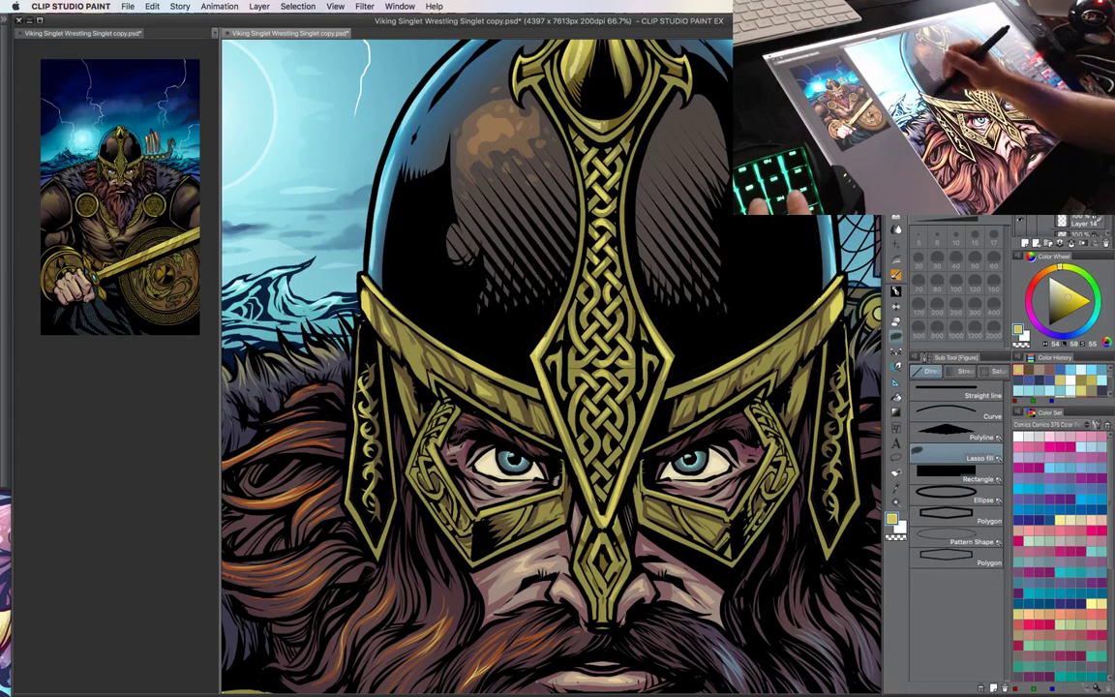
pyautogui.moveTo(717, 415); pyautogui.dragTo(664, 492)
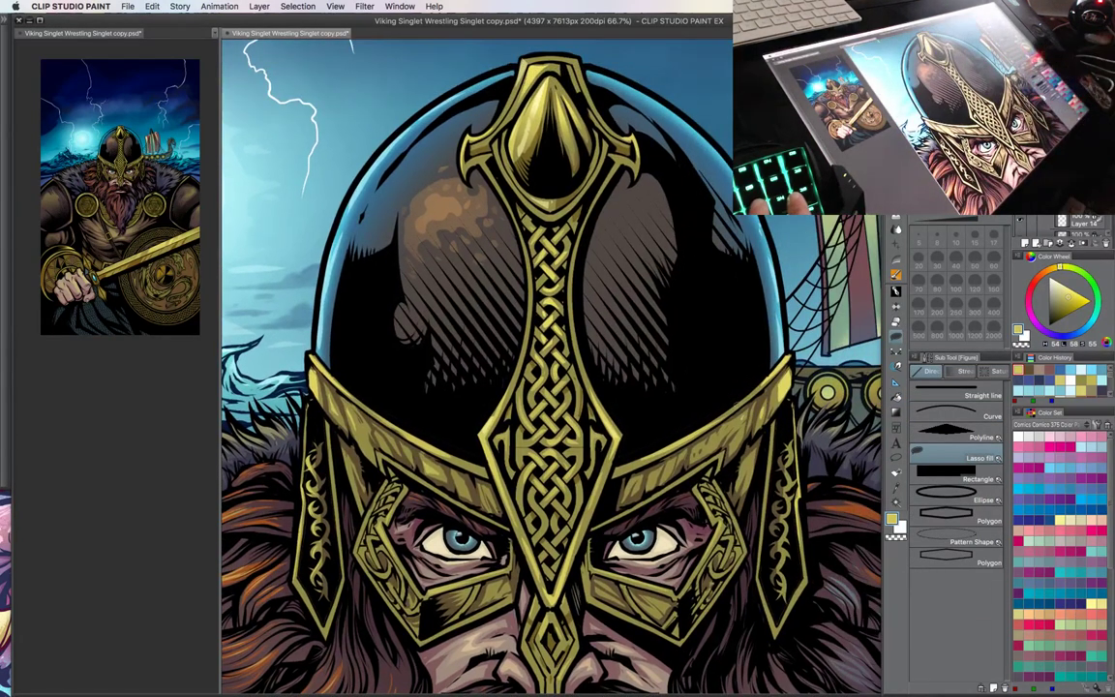
# - Examine the helmet, beard, fur collar and medallions at progressively wider views of the figure
pyautogui.press('super+minus')
pyautogui.moveTo(699, 460); pyautogui.dragTo(708, 367)
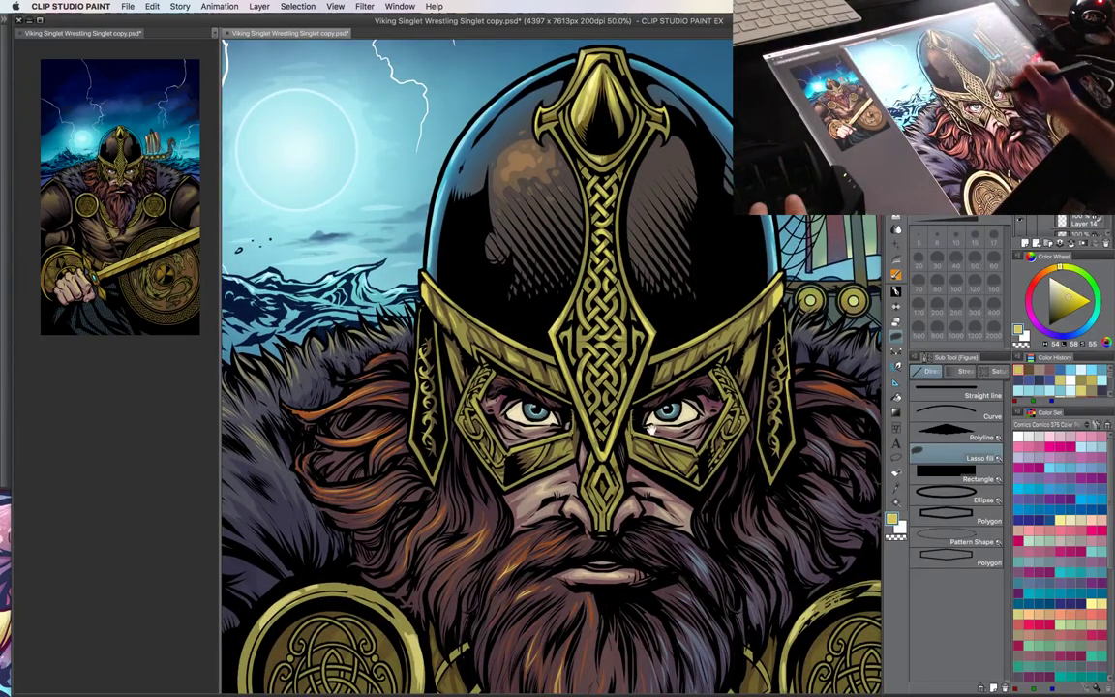
pyautogui.moveTo(650, 429); pyautogui.dragTo(690, 320)
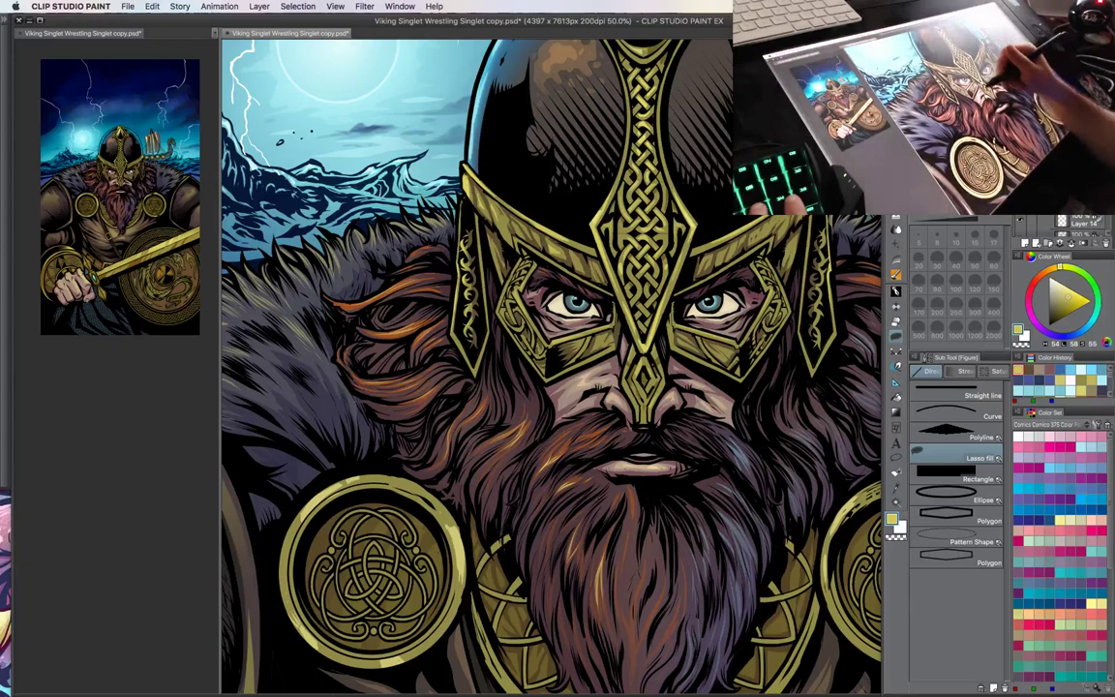
pyautogui.press('super+minus')
pyautogui.moveTo(659, 479); pyautogui.dragTo(689, 400)
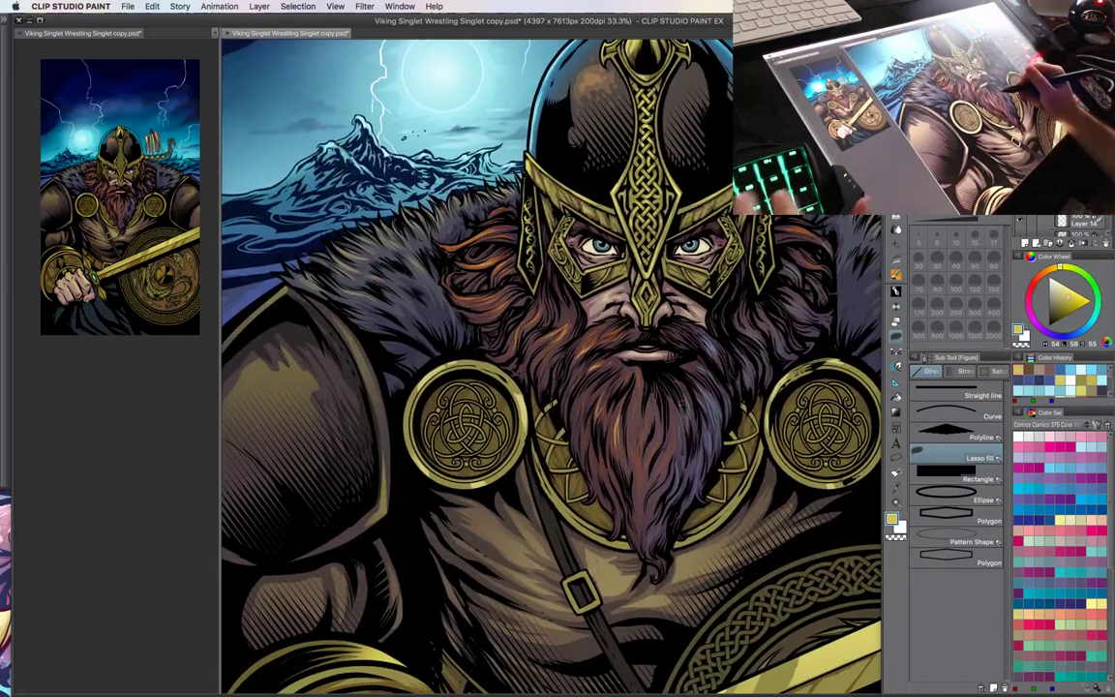
pyautogui.moveTo(603, 381); pyautogui.dragTo(624, 386)
pyautogui.press('super+minus')
pyautogui.moveTo(689, 411); pyautogui.dragTo(601, 405)
# - Auto-select the fur collar and airbrush its outer edges with a muted sea blue, using the soft airbrush at sizes 450 and 600
pyautogui.press('w')
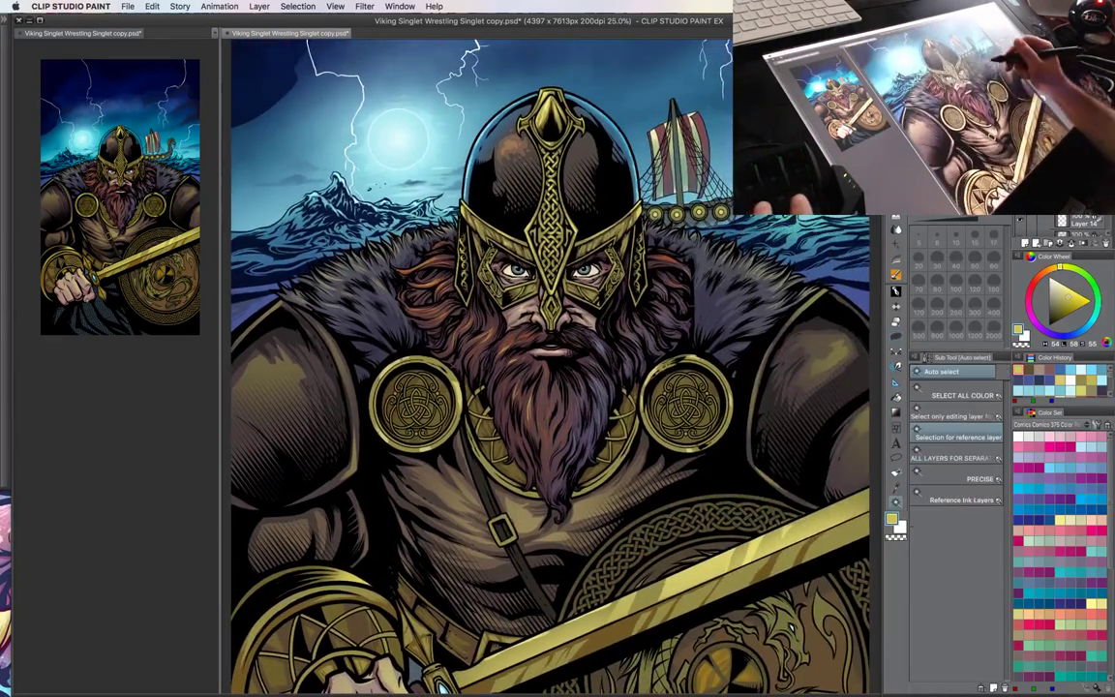
pyautogui.press('b')
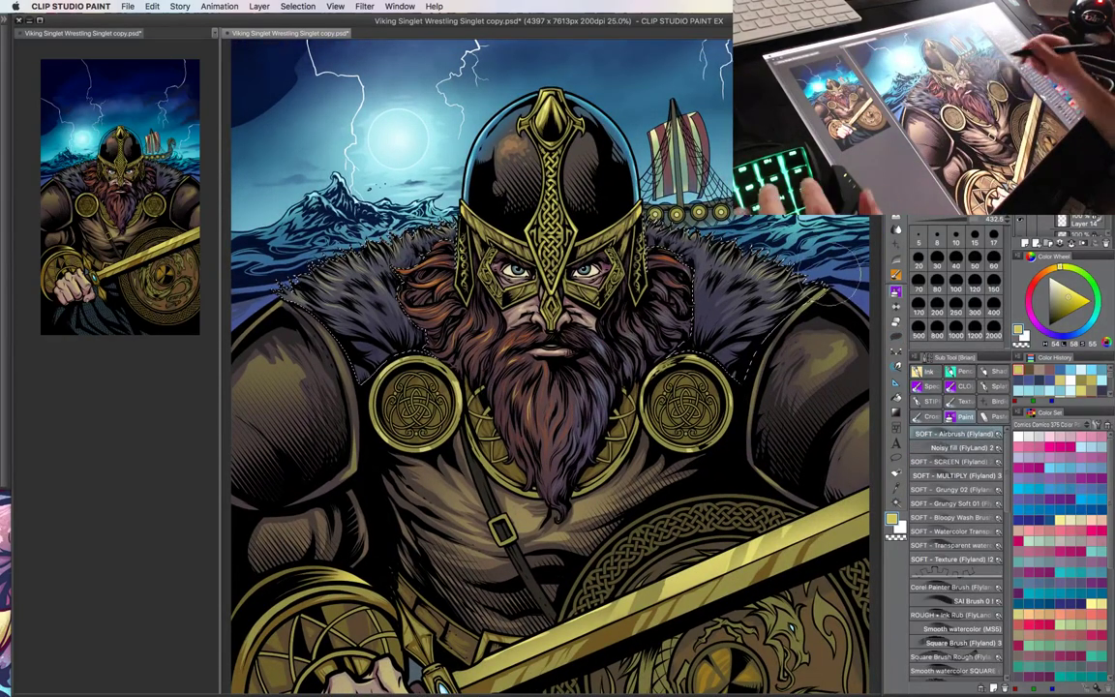
pyautogui.keyDown('alt'); pyautogui.click(795, 230); pyautogui.keyUp('alt')
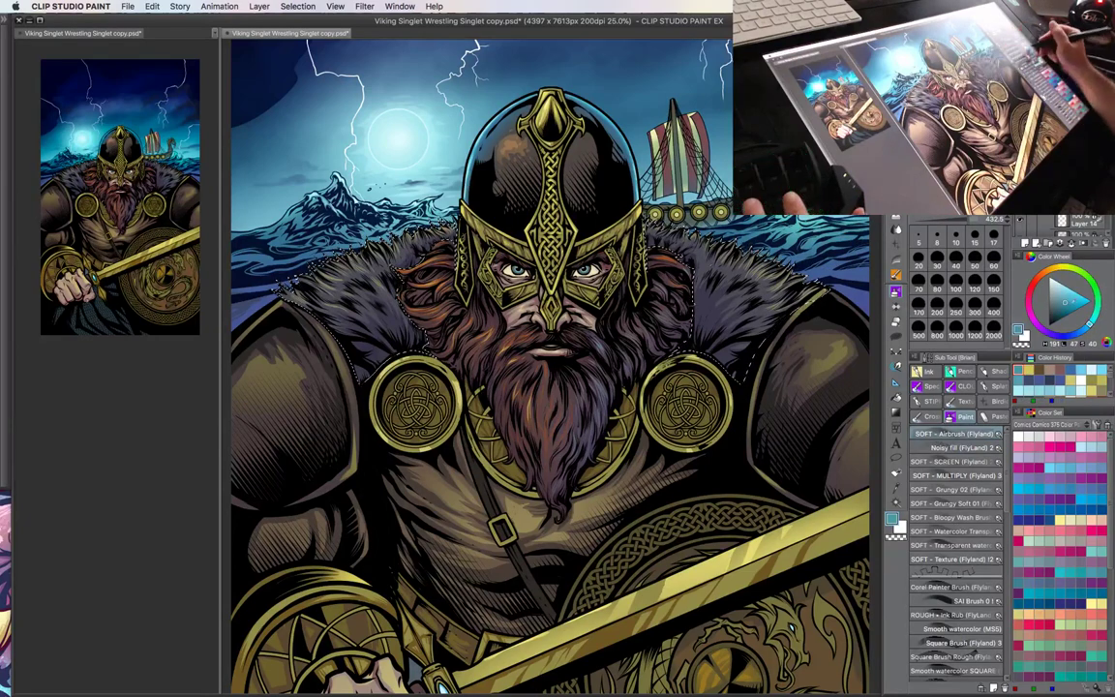
pyautogui.keyDown('alt'); pyautogui.click(383, 312); pyautogui.keyUp('alt')
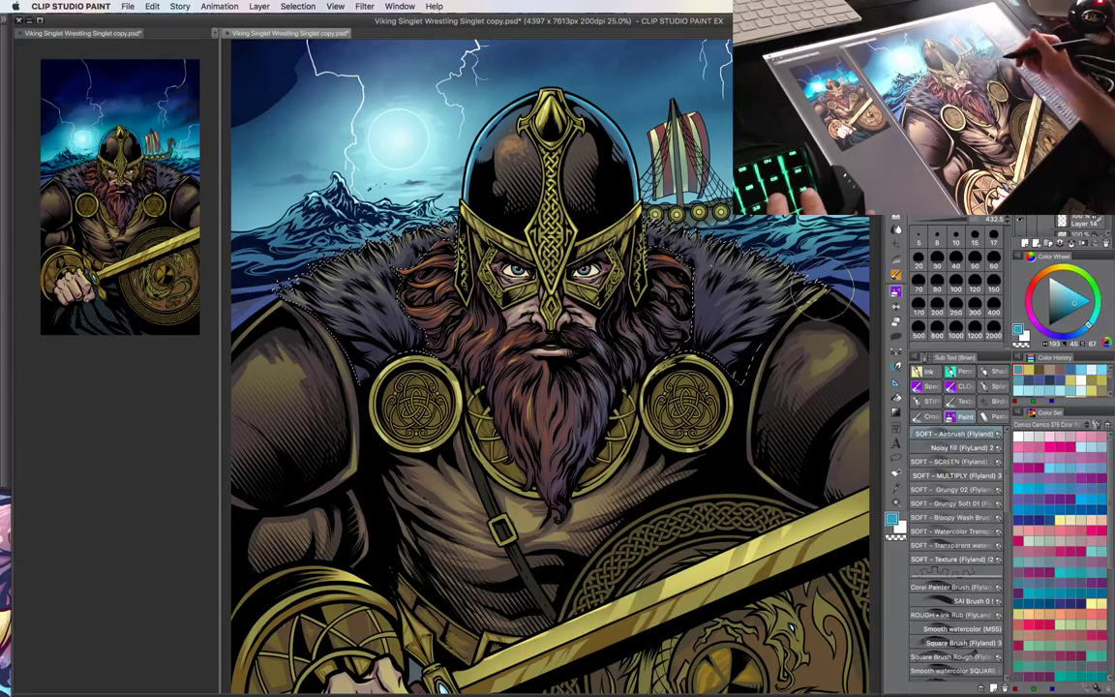
pyautogui.click(1069, 304)
pyautogui.press(']')
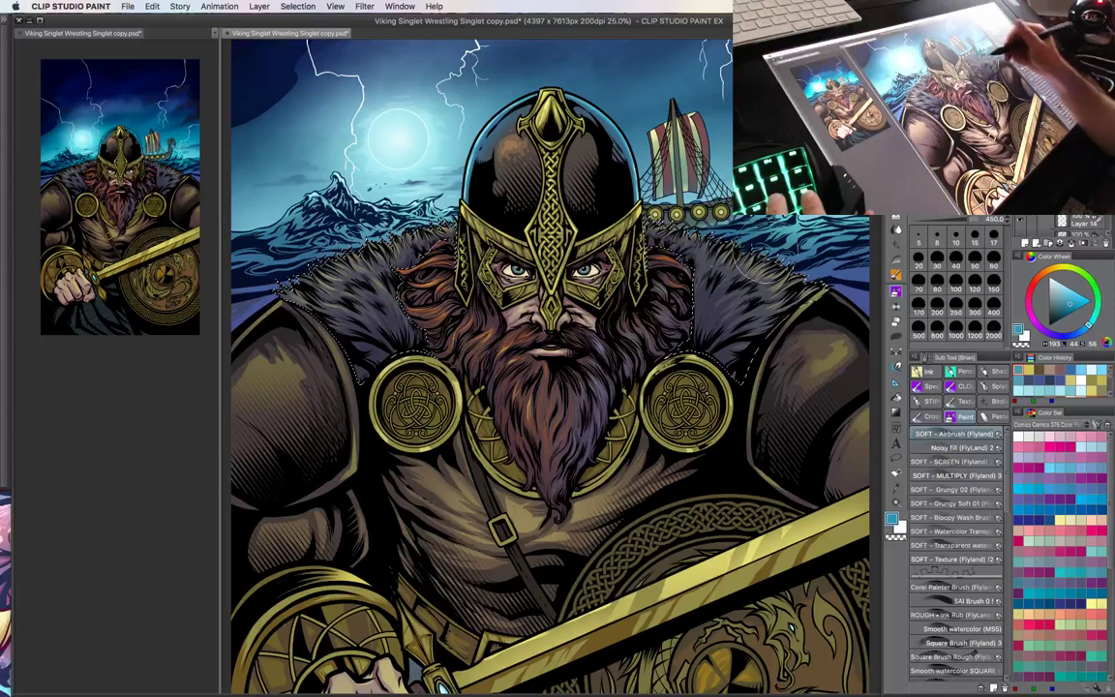
pyautogui.press('super+d')
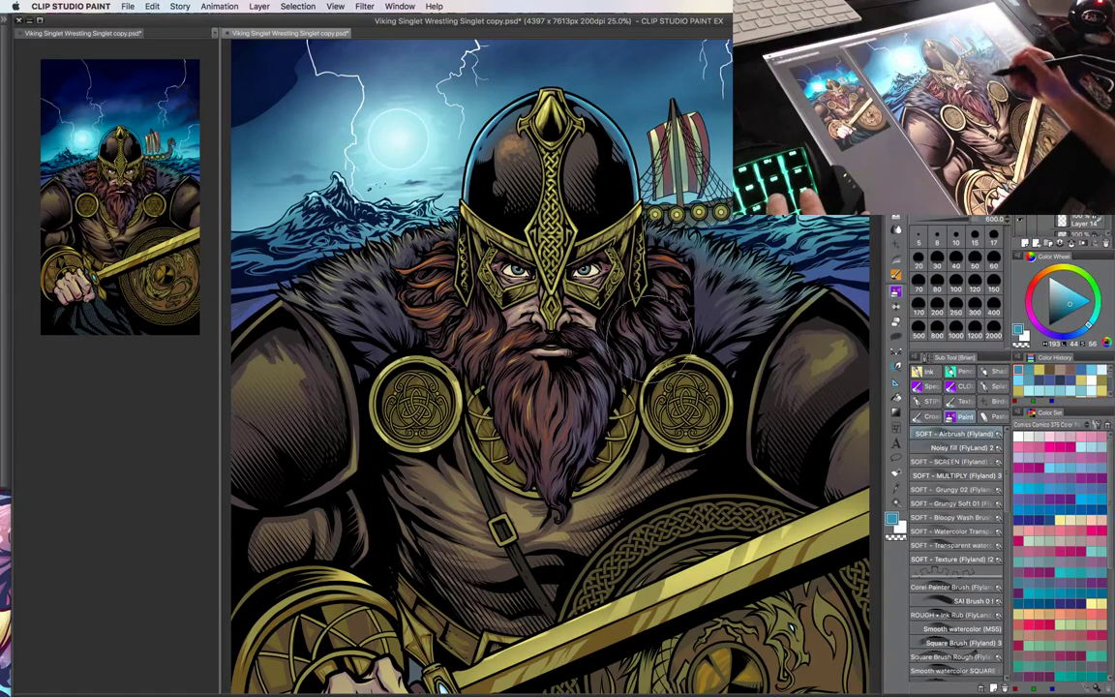
# - Auto-select the shoulder armour and airbrush muted sea blue along its upper edges with the soft airbrush at size 600
pyautogui.moveTo(658, 363); pyautogui.dragTo(750, 355)
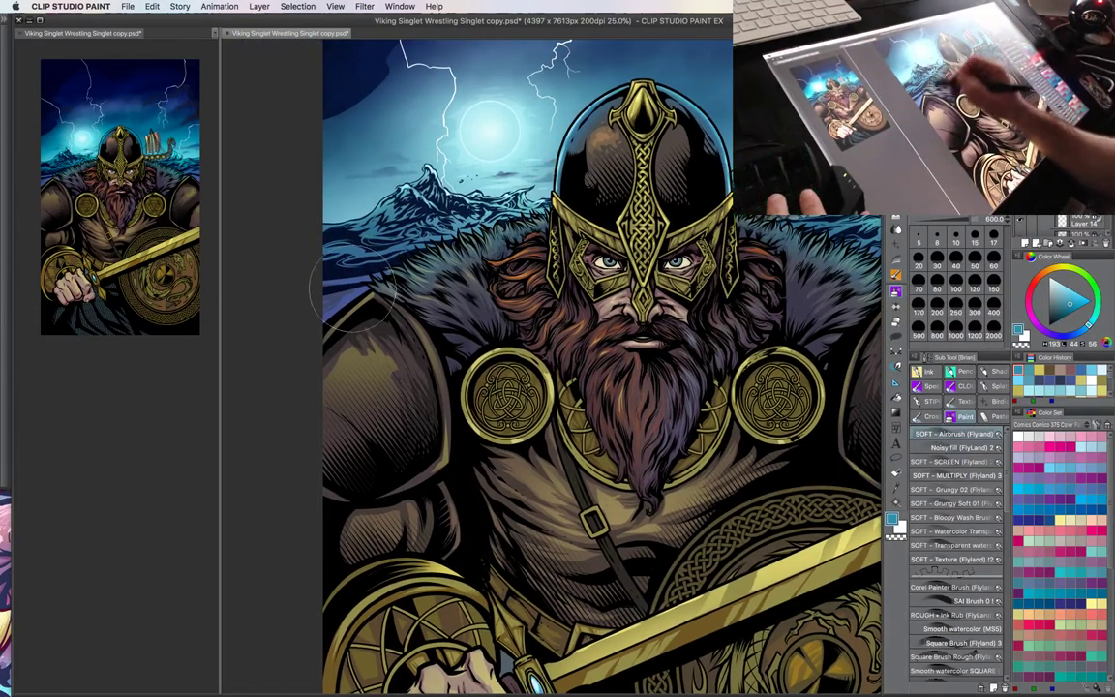
pyautogui.moveTo(682, 329)
pyautogui.mouseDown()
pyautogui.moveTo(600, 354)
pyautogui.moveTo(667, 336)
pyautogui.mouseUp()
pyautogui.press('w')
pyautogui.click(358, 349)
pyautogui.press('b')
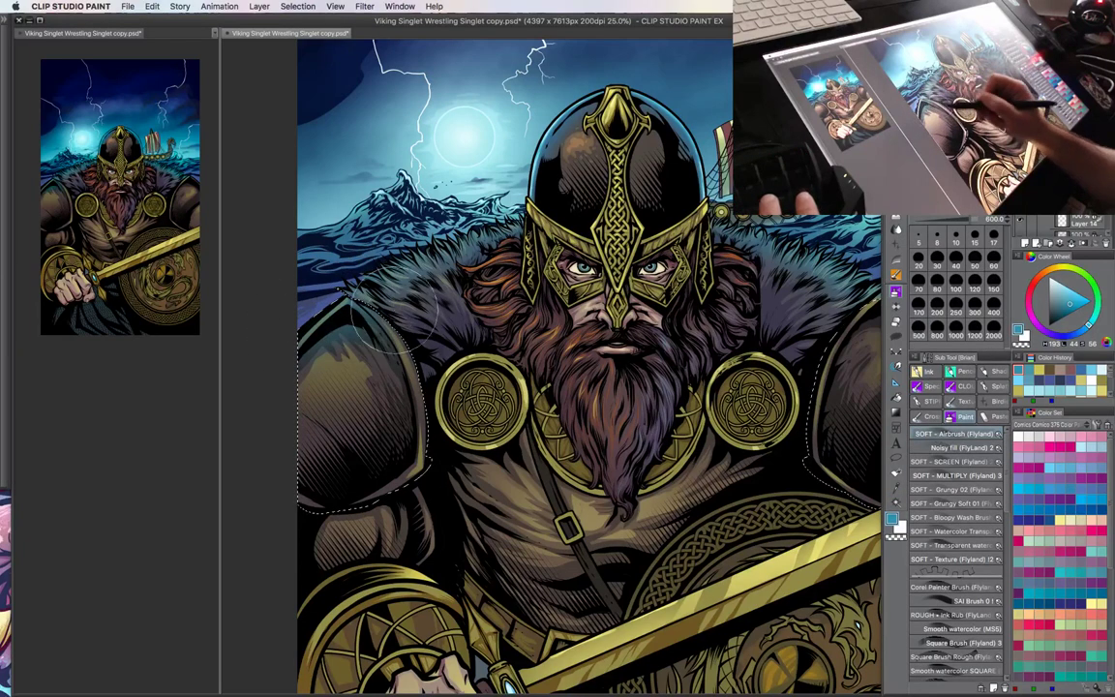
pyautogui.moveTo(667, 397); pyautogui.dragTo(549, 422)
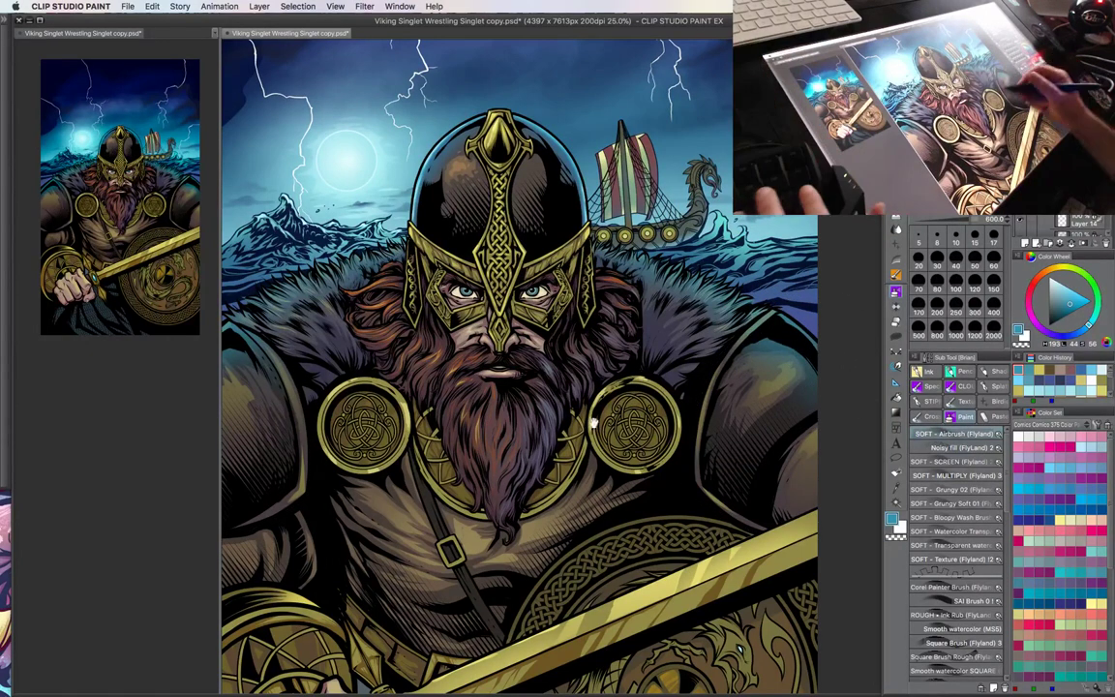
# - Add light blue rim highlight shapes along the top edges of the shoulder armour with Lasso fill
pyautogui.moveTo(597, 423)
pyautogui.mouseDown()
pyautogui.moveTo(685, 406)
pyautogui.moveTo(684, 437)
pyautogui.mouseUp()
pyautogui.press('m')
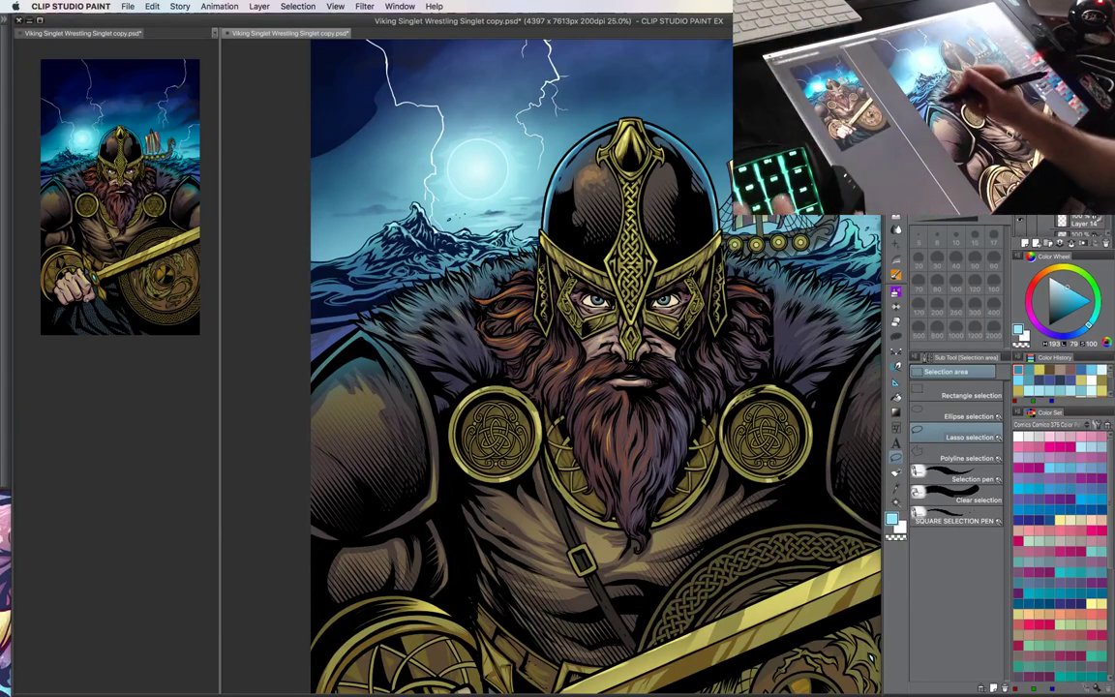
pyautogui.press('u')
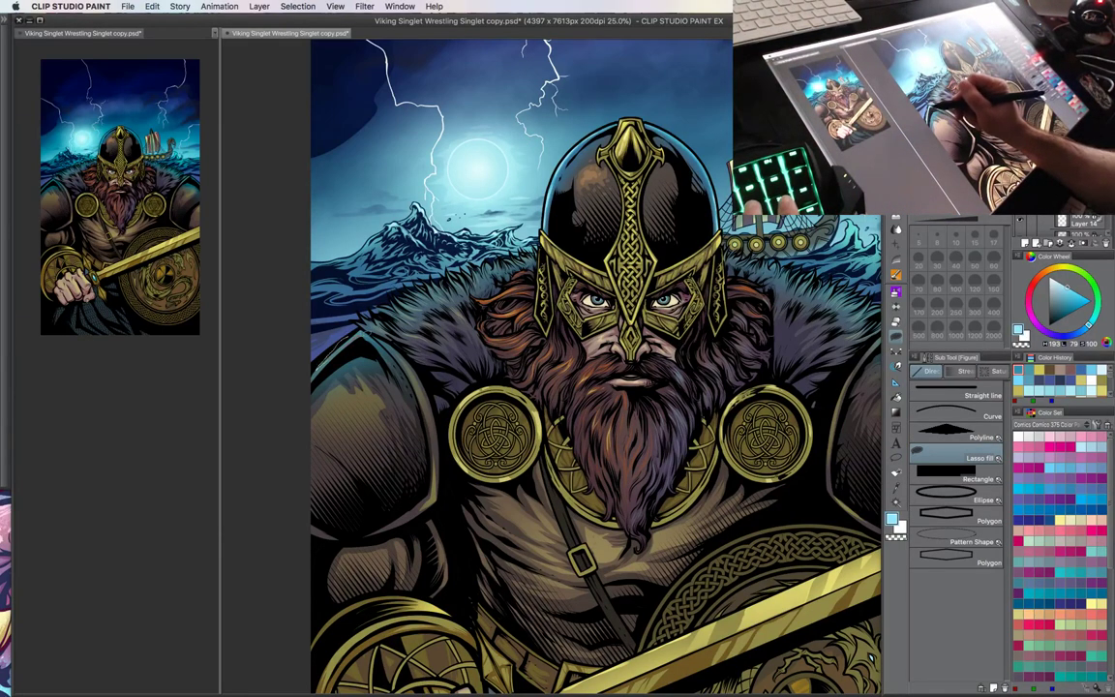
pyautogui.moveTo(666, 456); pyautogui.dragTo(584, 465)
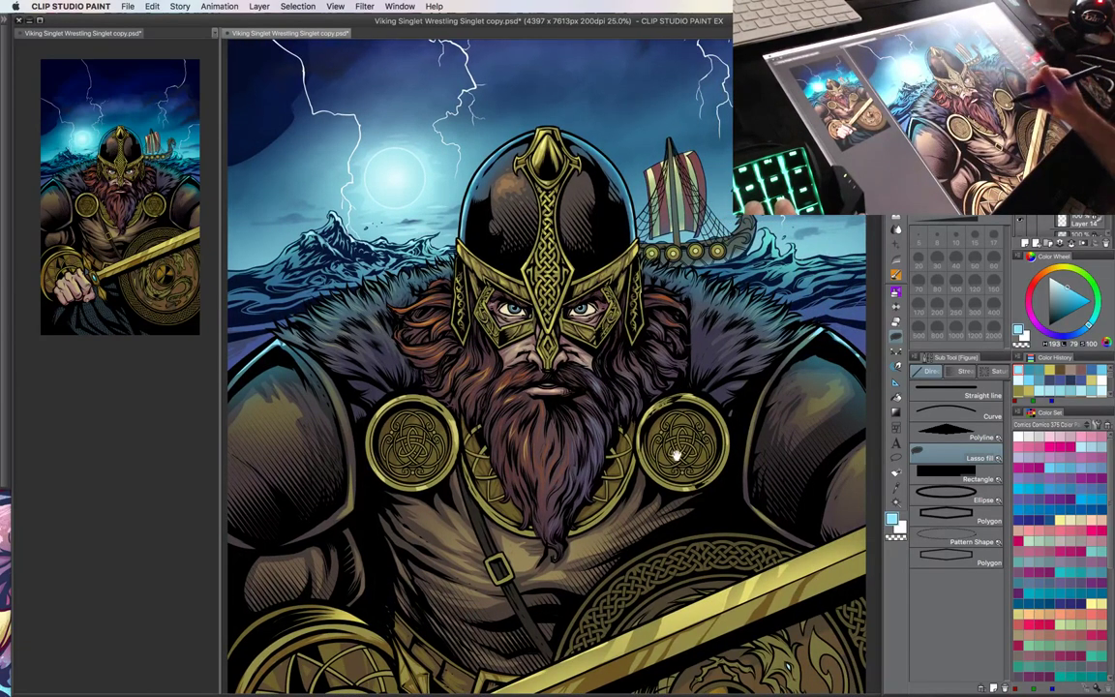
# - Paint light blue highlights on the fur tips beside the shoulder armour below the moon, using the Pensona ink pen at sizes 90 and 80
pyautogui.moveTo(675, 455); pyautogui.dragTo(698, 438)
pyautogui.press('super+plus')
pyautogui.moveTo(463, 377)
pyautogui.mouseDown()
pyautogui.moveTo(581, 442)
pyautogui.moveTo(642, 494)
pyautogui.mouseUp()
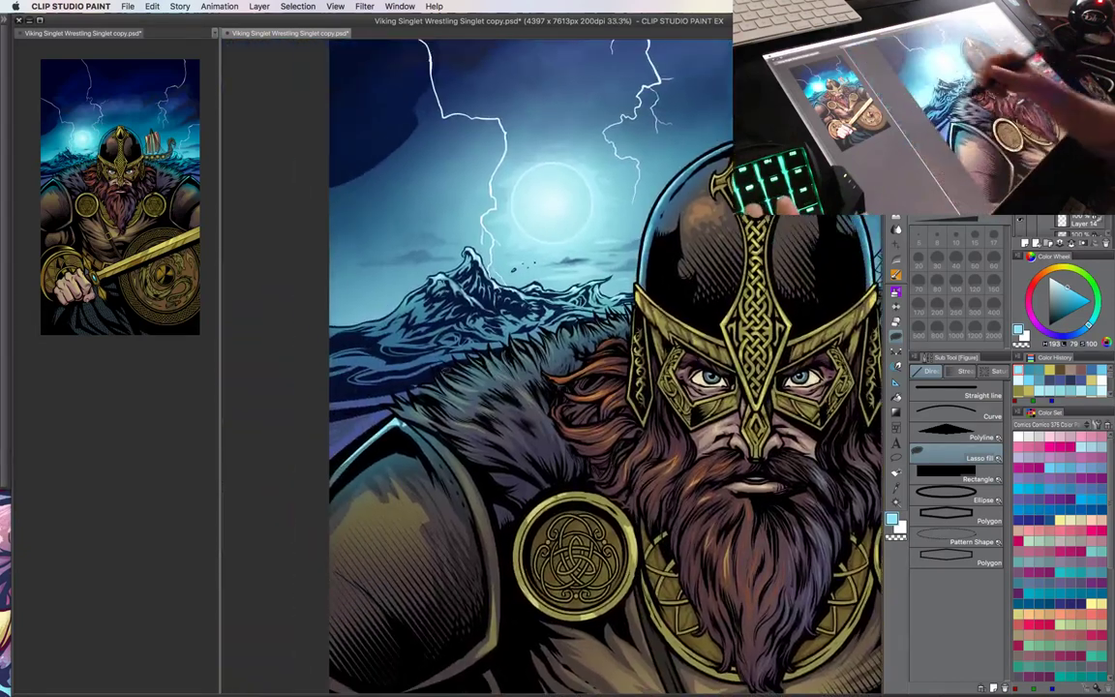
pyautogui.press('super+plus')
pyautogui.click(896, 291)
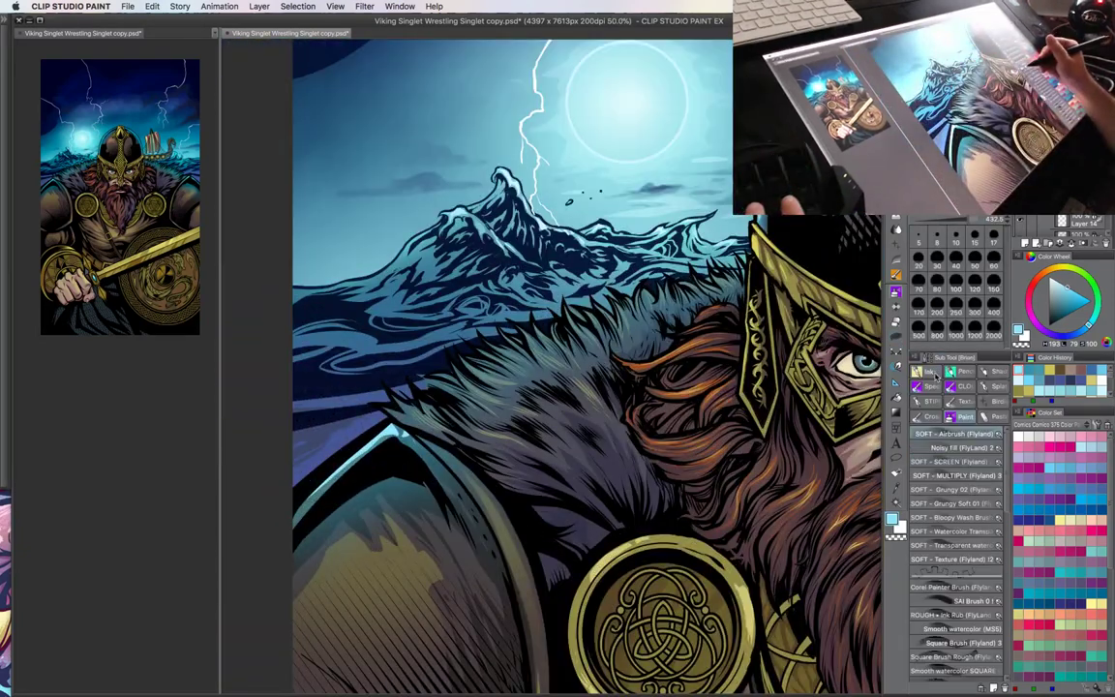
pyautogui.click(927, 370)
pyautogui.press('[')
pyautogui.press('[')
pyautogui.moveTo(387, 409); pyautogui.dragTo(415, 425)
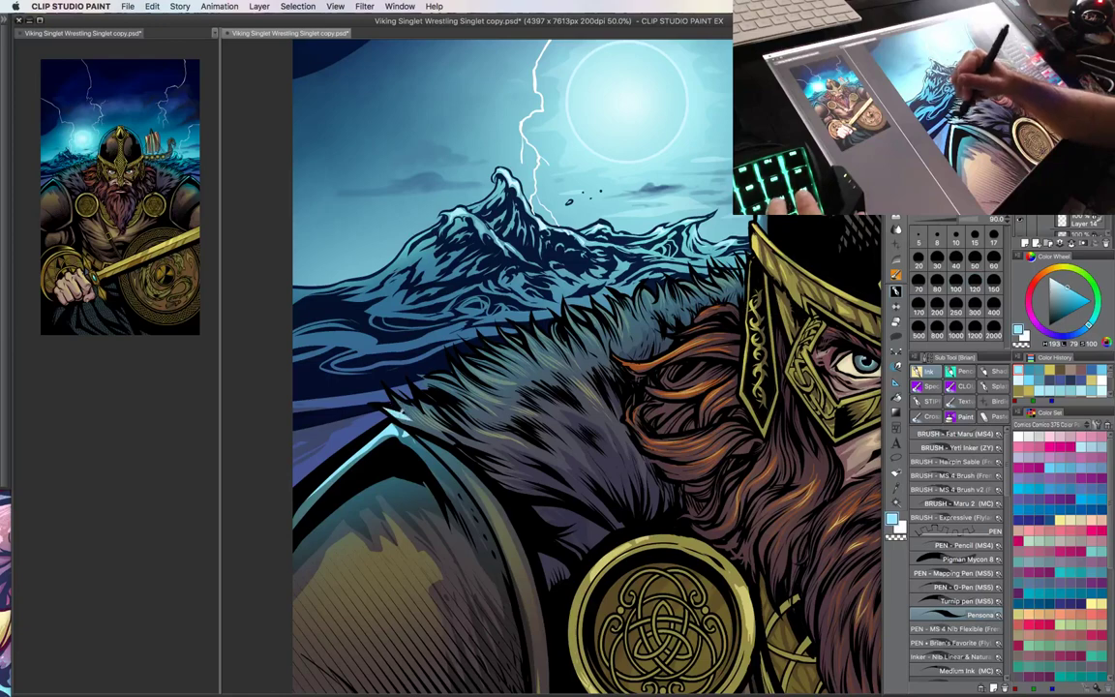
pyautogui.press('[')
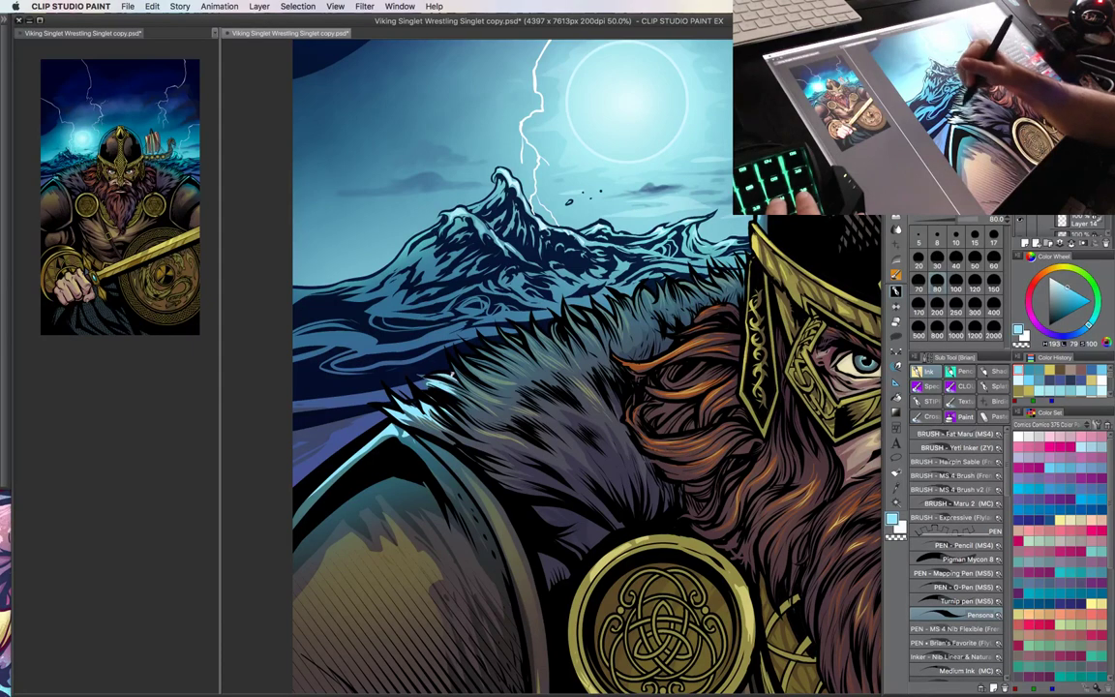
# - Add fine light blue rim strokes along the outer fur of the moonlit collar half with the Pensona pen at size 45
pyautogui.press('super+minus')
pyautogui.moveTo(552, 377); pyautogui.dragTo(454, 413)
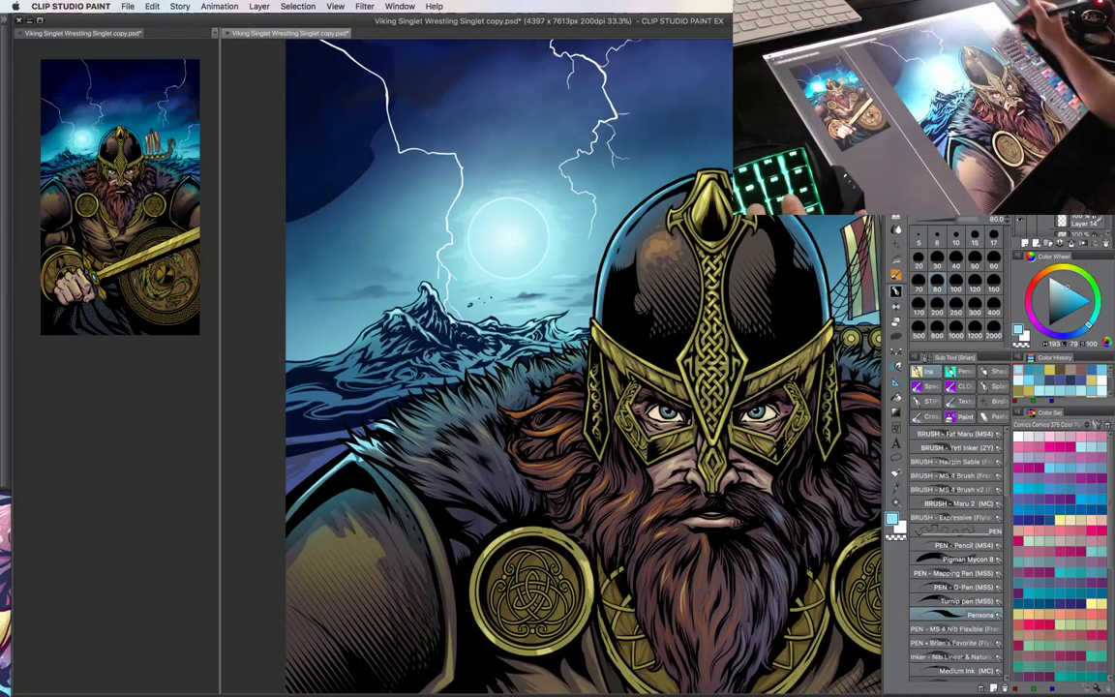
pyautogui.press('super+plus')
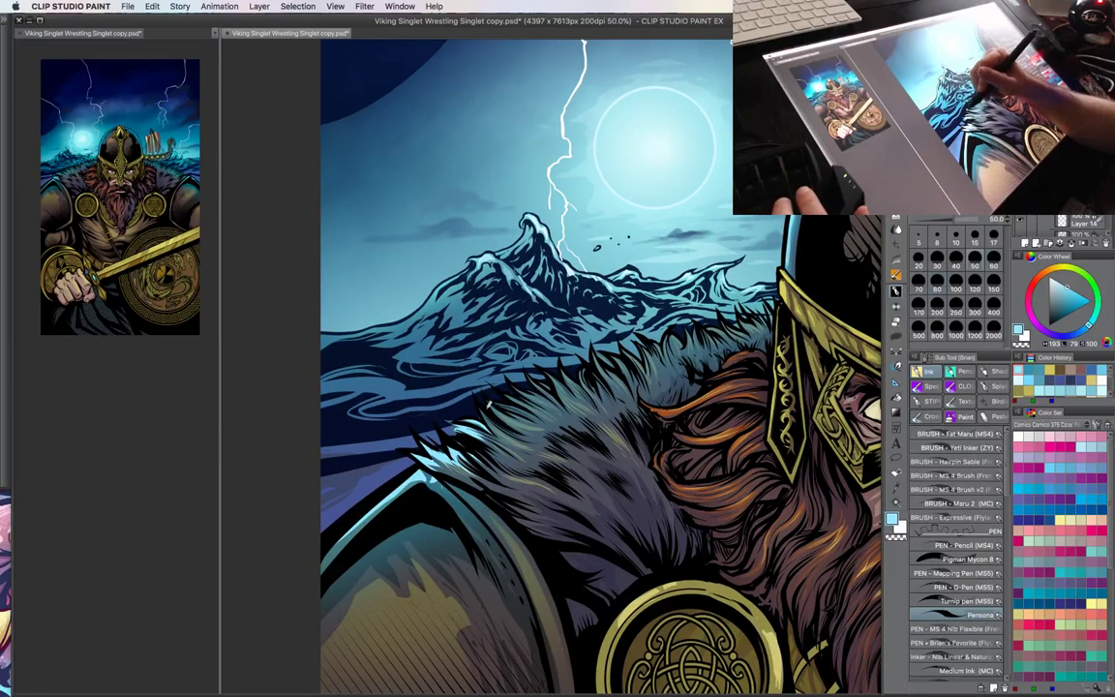
pyautogui.press('[')
pyautogui.moveTo(440, 360); pyautogui.dragTo(426, 385)
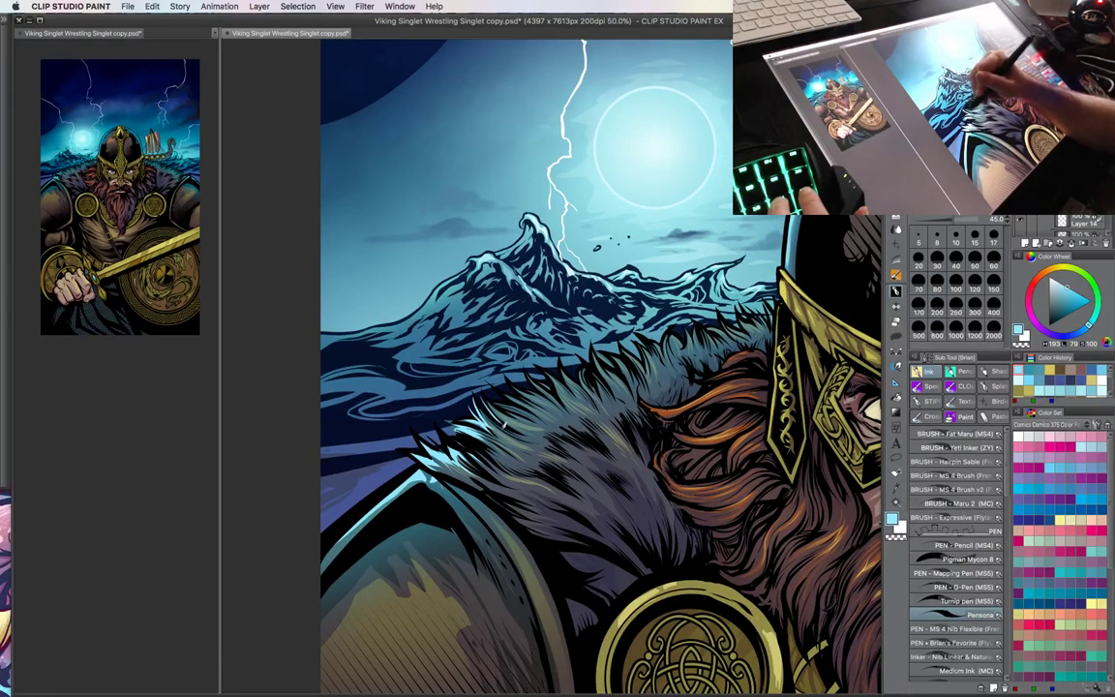
pyautogui.moveTo(457, 346)
pyautogui.mouseDown()
pyautogui.moveTo(436, 364)
pyautogui.moveTo(441, 356)
pyautogui.mouseUp()
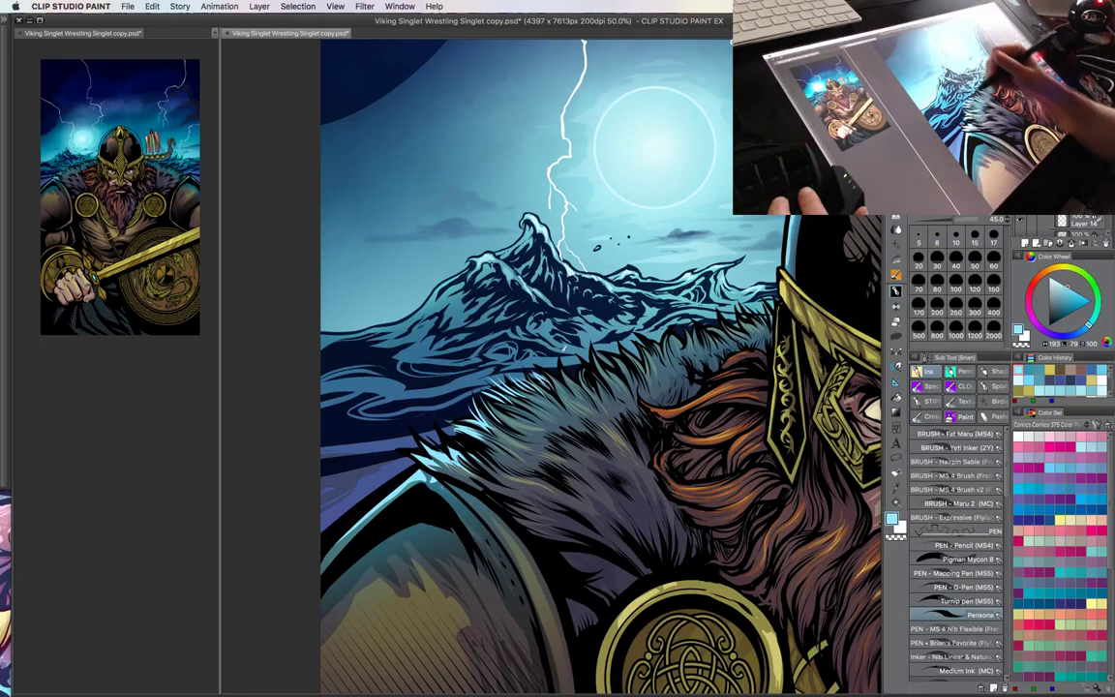
pyautogui.moveTo(565, 358)
pyautogui.mouseDown()
pyautogui.moveTo(554, 386)
pyautogui.moveTo(578, 383)
pyautogui.mouseUp()
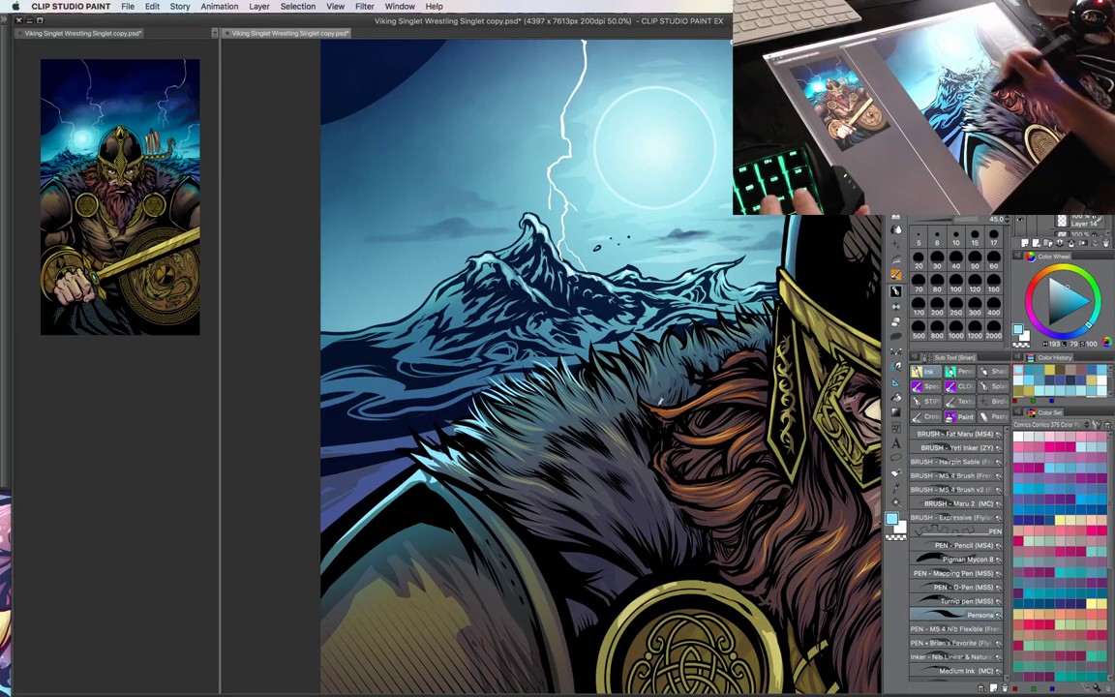
# - Extend the light blue fur strokes along the upper collar edge up to the side of the helmet
pyautogui.moveTo(675, 442)
pyautogui.mouseDown()
pyautogui.moveTo(626, 422)
pyautogui.moveTo(584, 430)
pyautogui.mouseUp()
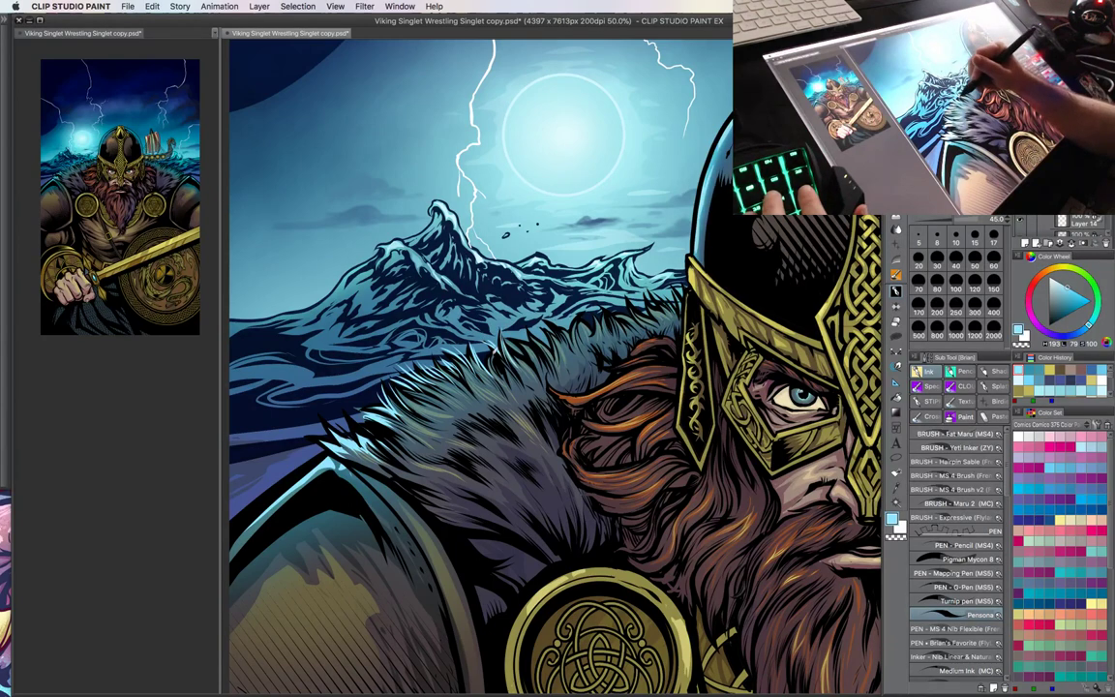
pyautogui.moveTo(461, 319)
pyautogui.mouseDown()
pyautogui.moveTo(480, 297)
pyautogui.moveTo(520, 313)
pyautogui.moveTo(515, 301)
pyautogui.moveTo(544, 298)
pyautogui.mouseUp()
pyautogui.moveTo(562, 277); pyautogui.dragTo(550, 308)
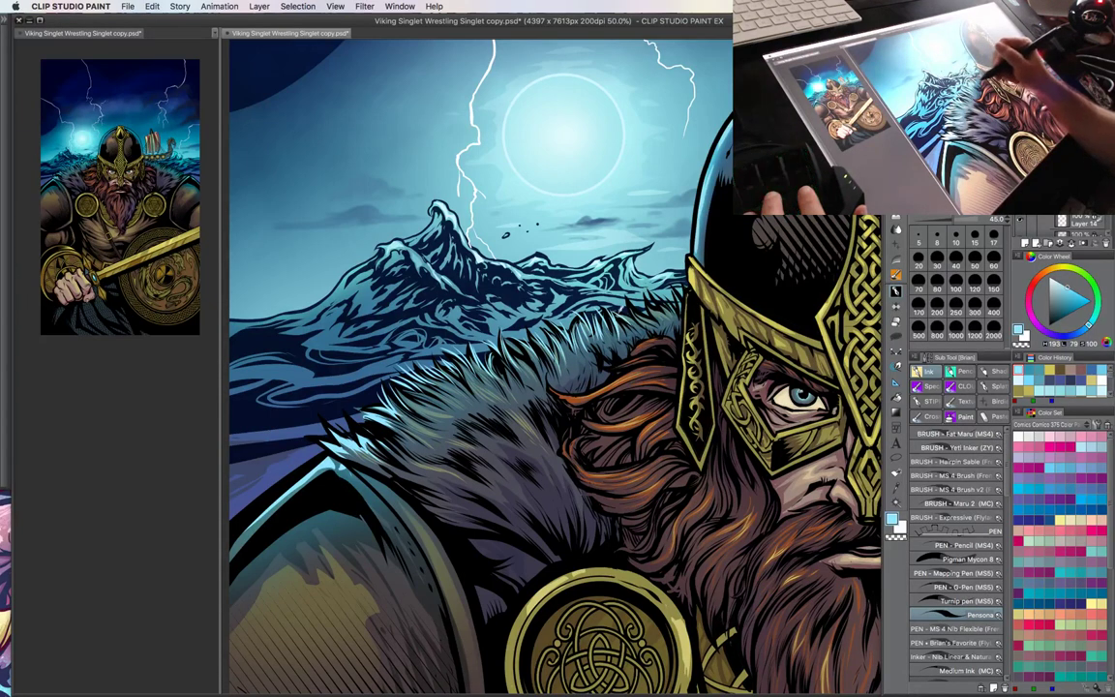
pyautogui.moveTo(635, 355); pyautogui.dragTo(580, 367)
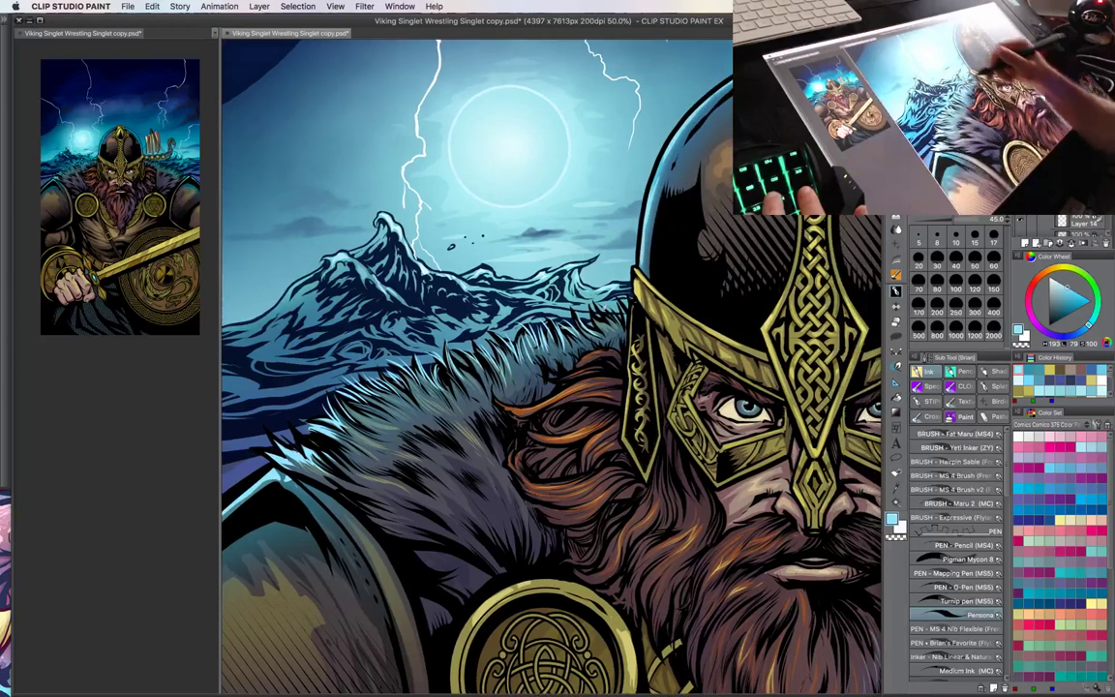
pyautogui.moveTo(546, 274); pyautogui.dragTo(530, 294)
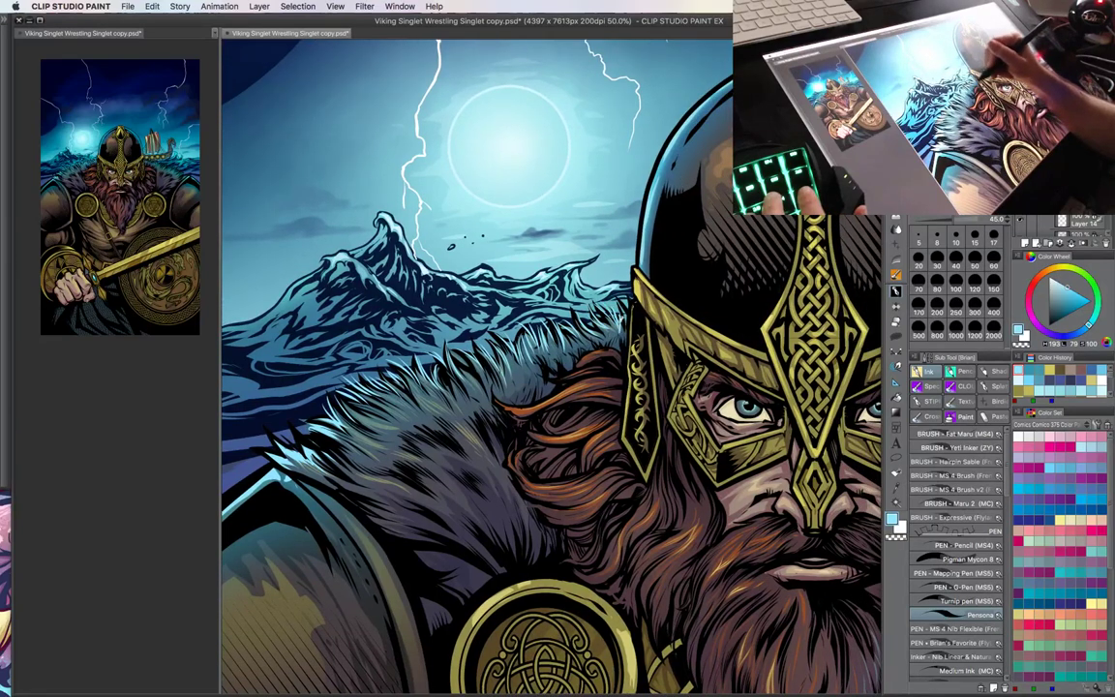
# - Paint light blue rim strokes on the fur tips of the other collar half, from below the longship to the shoulder armour
pyautogui.press('super+minus')
pyautogui.press('super+minus')
pyautogui.moveTo(740, 508); pyautogui.dragTo(658, 487)
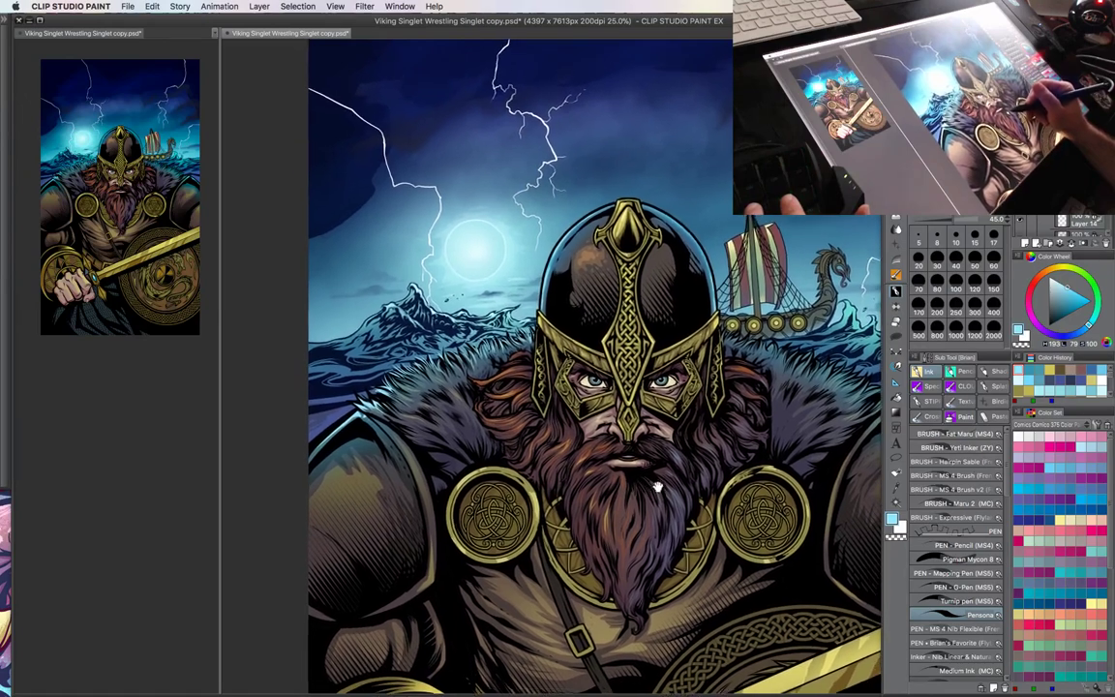
pyautogui.hotkey('ctrl', '+')
pyautogui.hotkey('ctrl', '+')
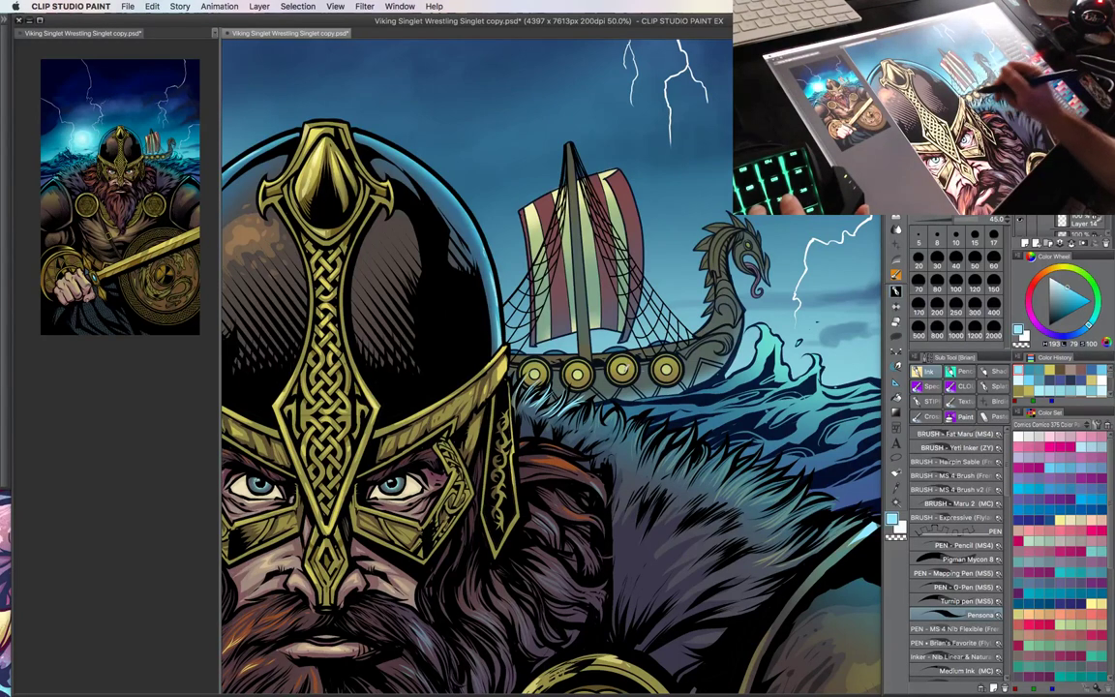
pyautogui.moveTo(652, 405); pyautogui.dragTo(648, 439)
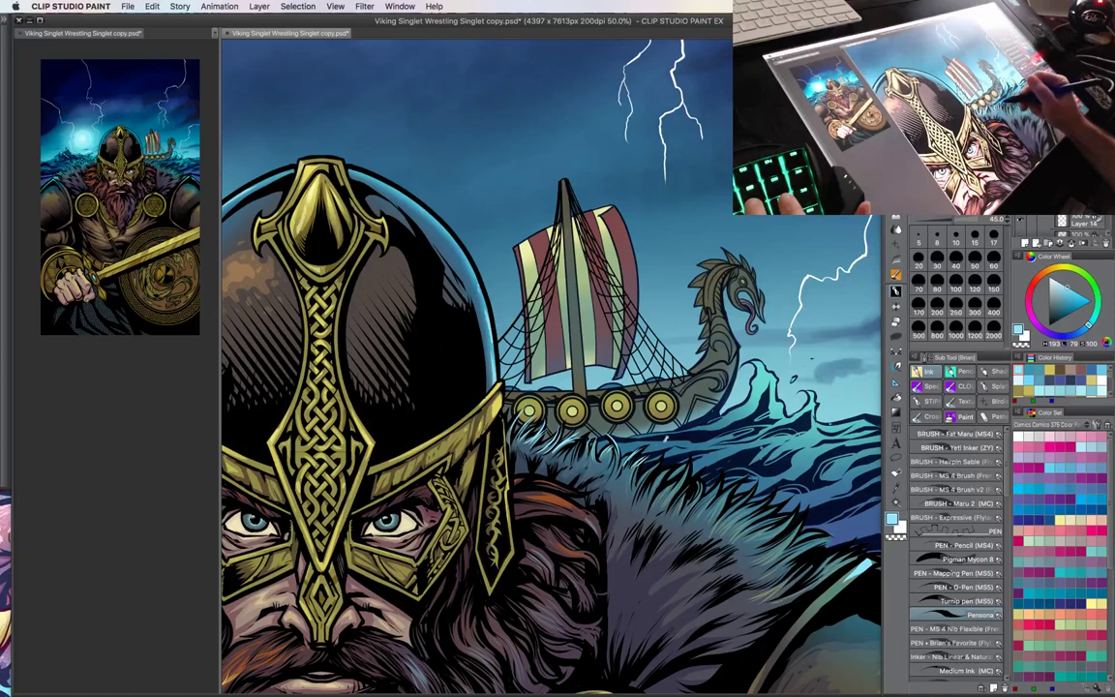
pyautogui.moveTo(689, 446); pyautogui.dragTo(678, 382)
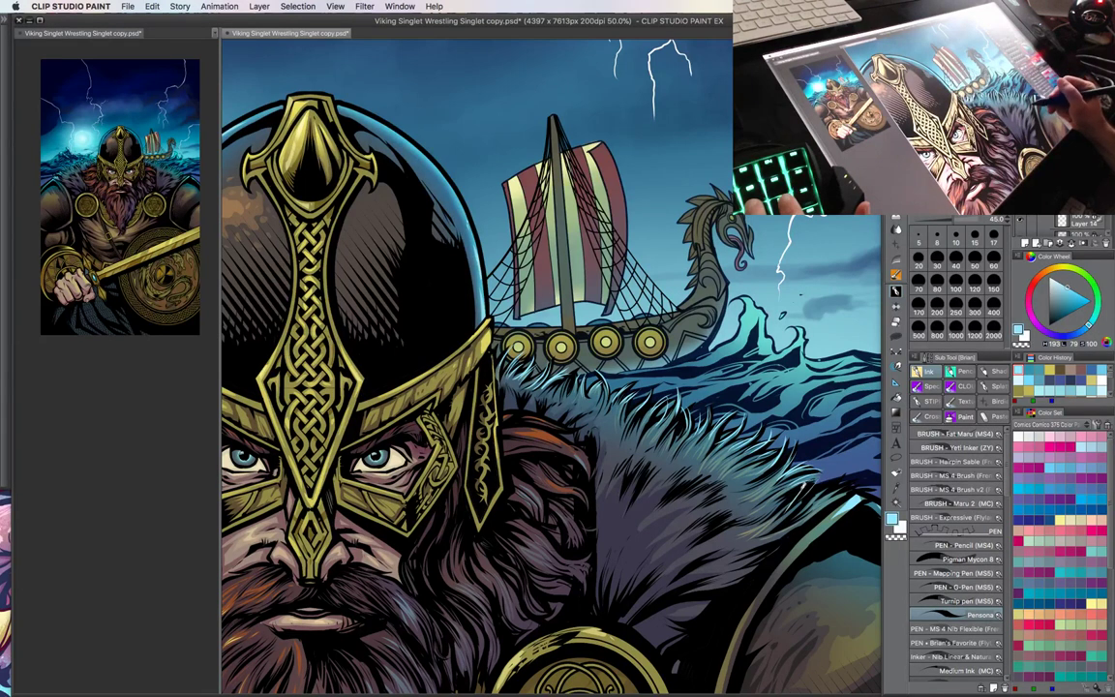
pyautogui.moveTo(814, 516); pyautogui.dragTo(686, 447)
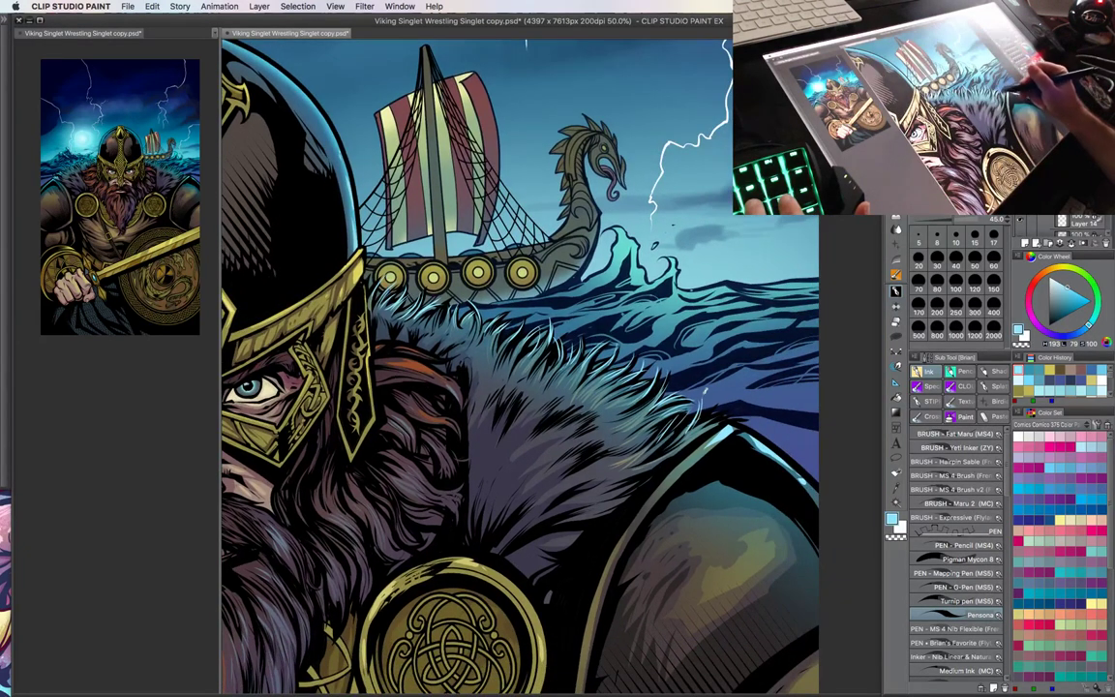
# - Examine the fur collar highlights and the shoulder armour at several zoom levels
pyautogui.press('super+minus')
pyautogui.press('super+minus')
pyautogui.moveTo(675, 472); pyautogui.dragTo(711, 426)
pyautogui.press('super+minus')
pyautogui.press('super+minus')
pyautogui.press('super+minus')
pyautogui.press('super+plus')
pyautogui.press('super+plus')
pyautogui.scroll(3, 709, 426)
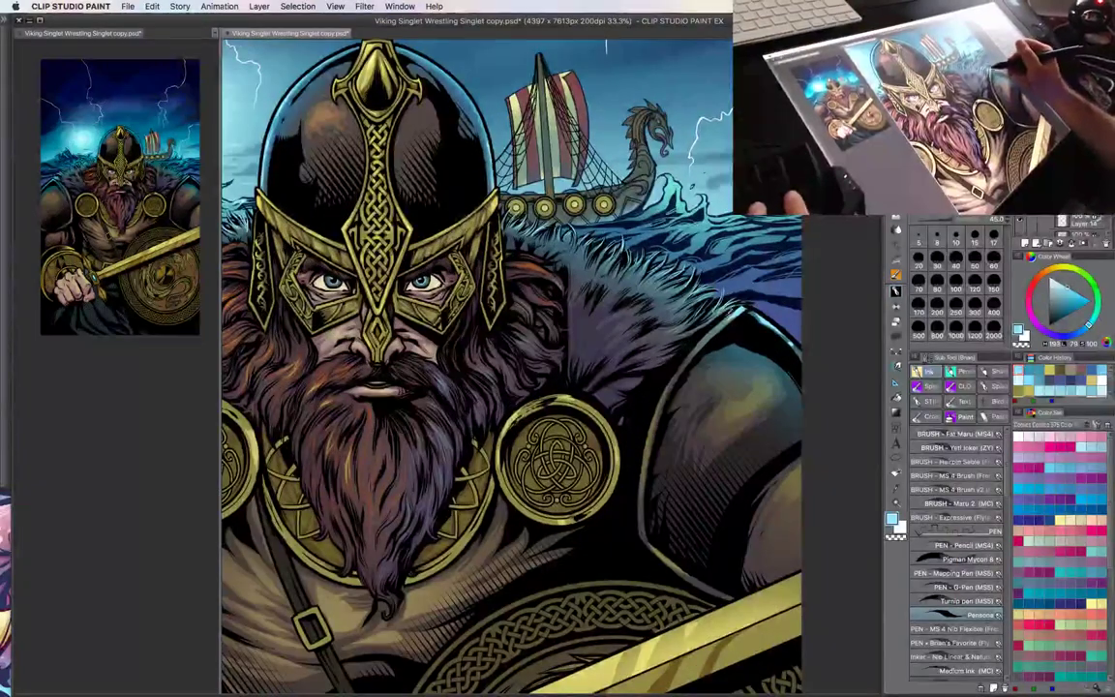
# - Try a teal highlight stroke, sampled from the sea, across the shoulder armour beneath the longship
pyautogui.keyDown('alt'); pyautogui.click(677, 199); pyautogui.keyUp('alt')
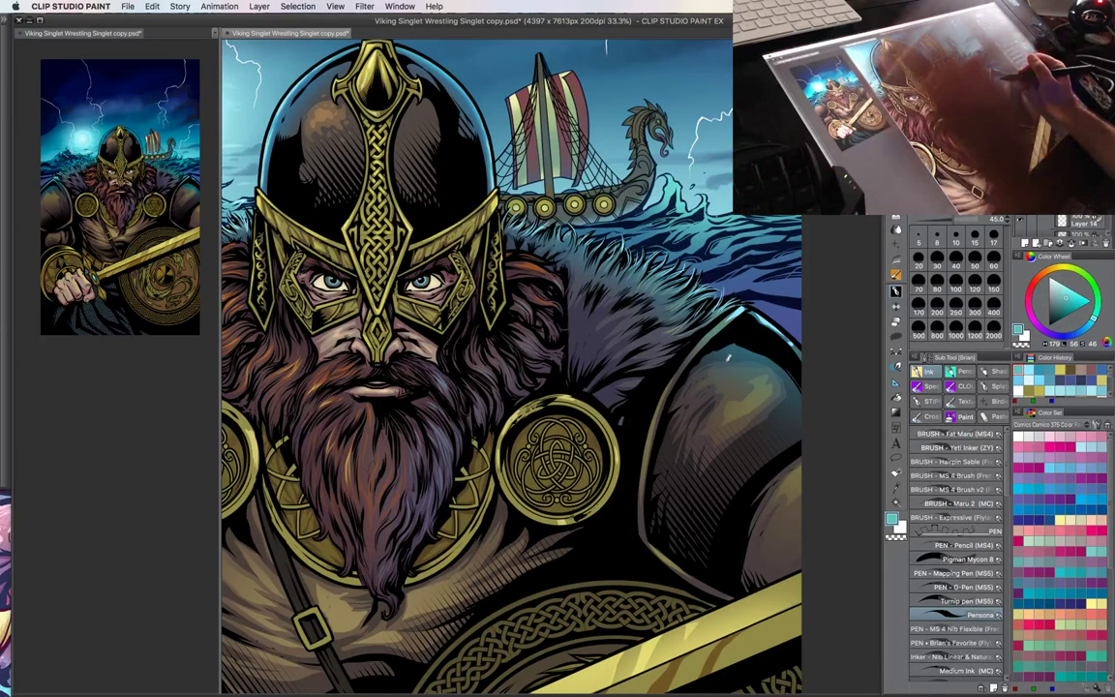
pyautogui.moveTo(727, 360); pyautogui.dragTo(689, 411)
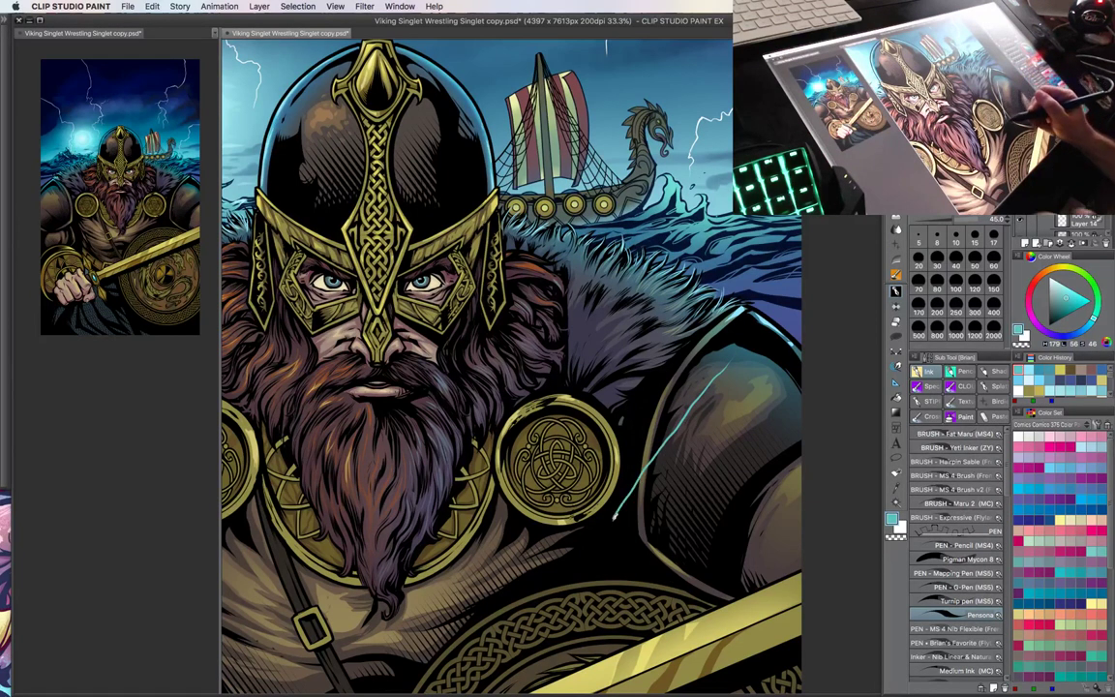
pyautogui.hotkey('ctrl', 'z')
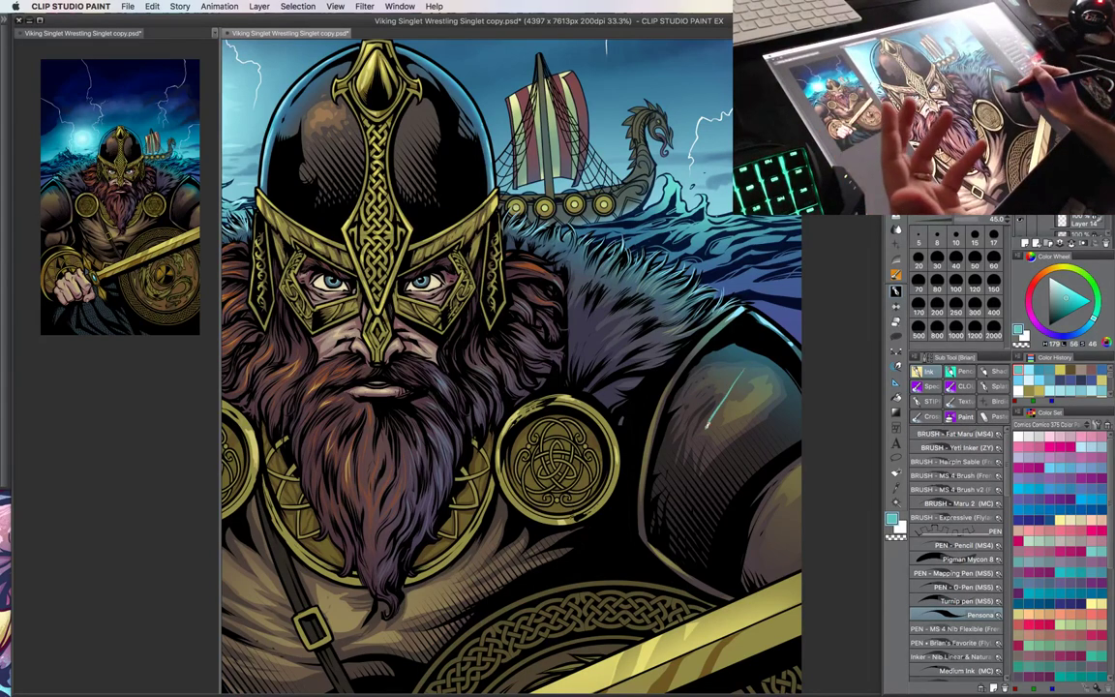
# - Sample a muted yellow from the armour and paint small glints on the domes of the shoulder plates
pyautogui.moveTo(569, 460)
pyautogui.mouseDown()
pyautogui.moveTo(688, 434)
pyautogui.moveTo(747, 373)
pyautogui.mouseUp()
pyautogui.moveTo(670, 459); pyautogui.dragTo(779, 493)
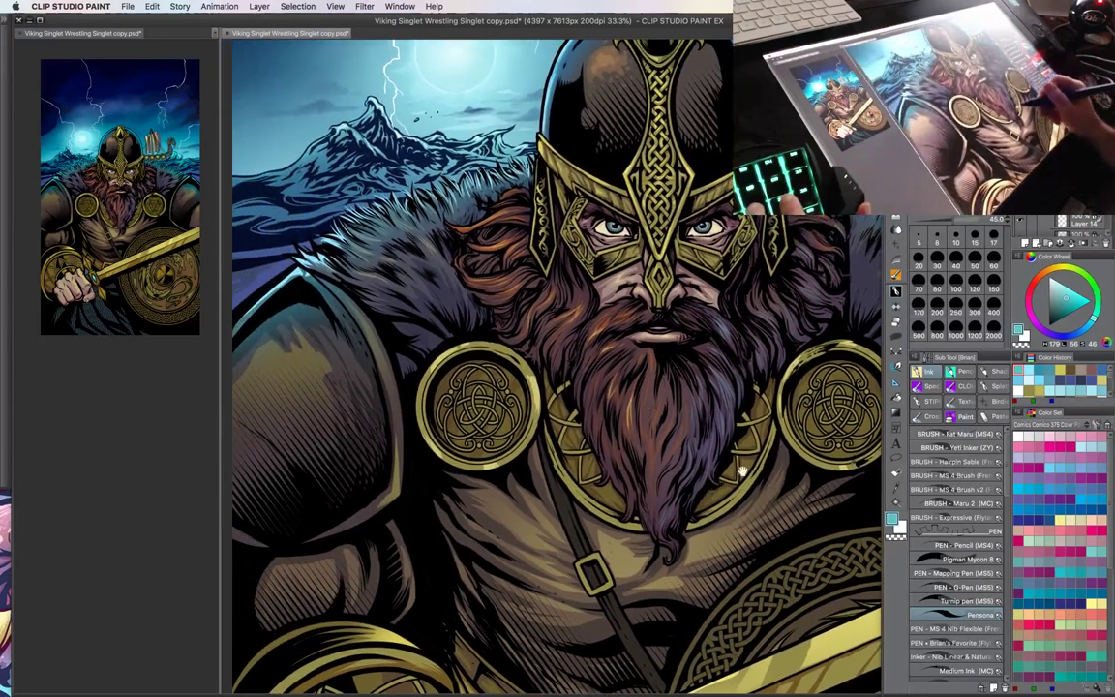
pyautogui.moveTo(710, 481)
pyautogui.mouseDown()
pyautogui.moveTo(754, 458)
pyautogui.moveTo(742, 481)
pyautogui.mouseUp()
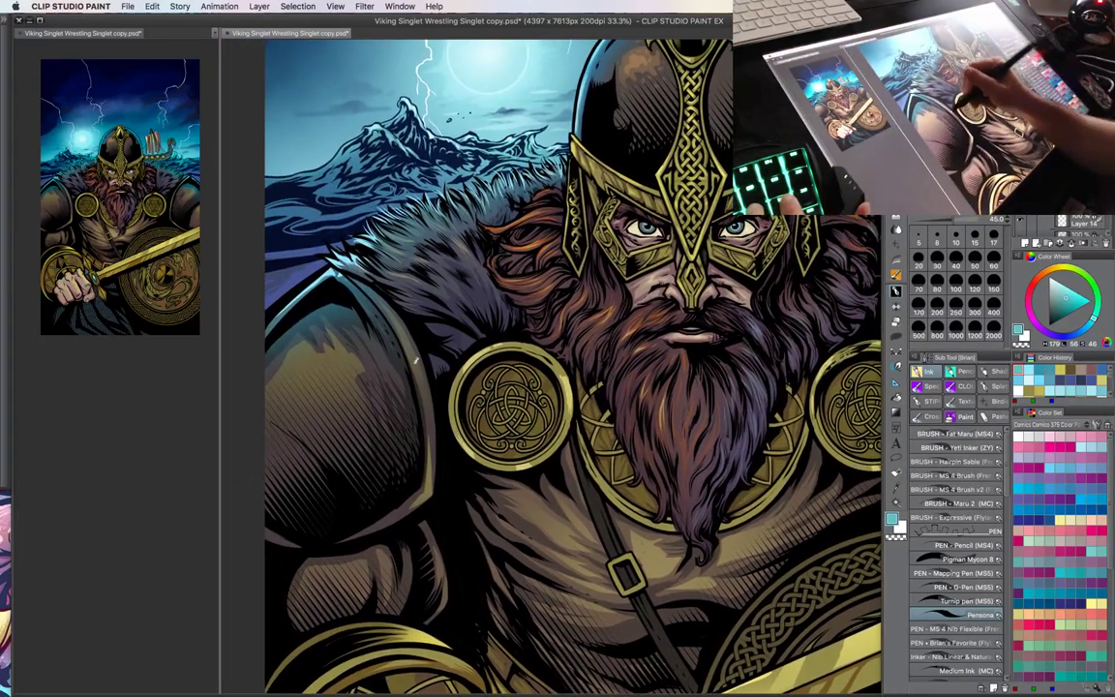
pyautogui.keyDown('alt'); pyautogui.click(364, 294); pyautogui.keyUp('alt')
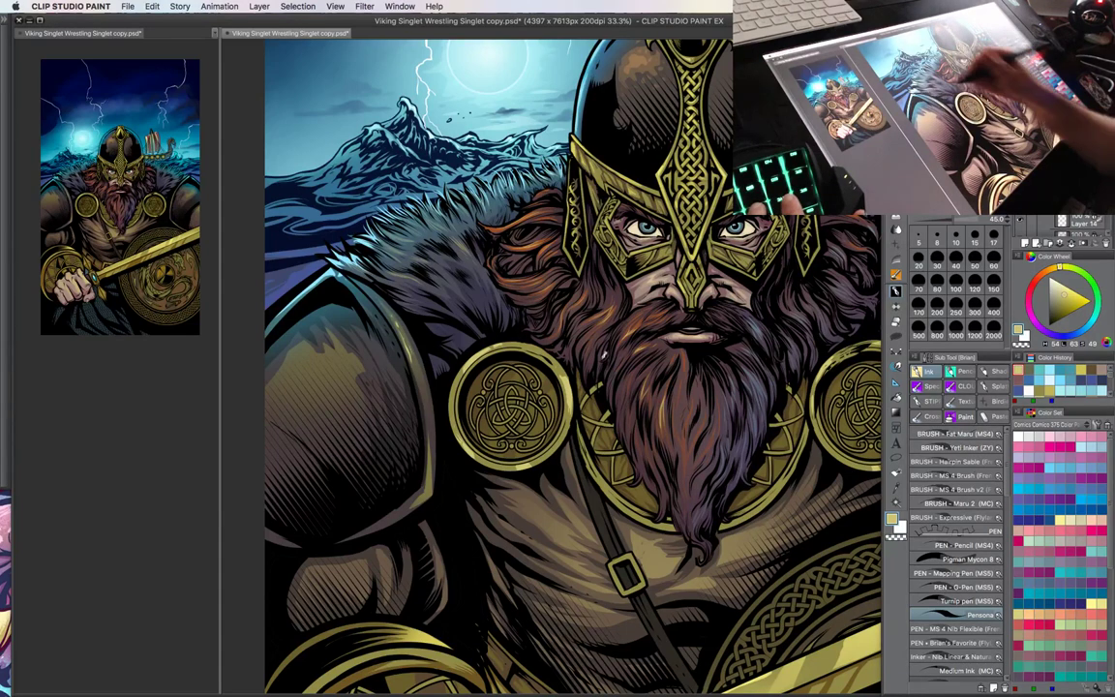
pyautogui.moveTo(684, 405); pyautogui.dragTo(473, 439)
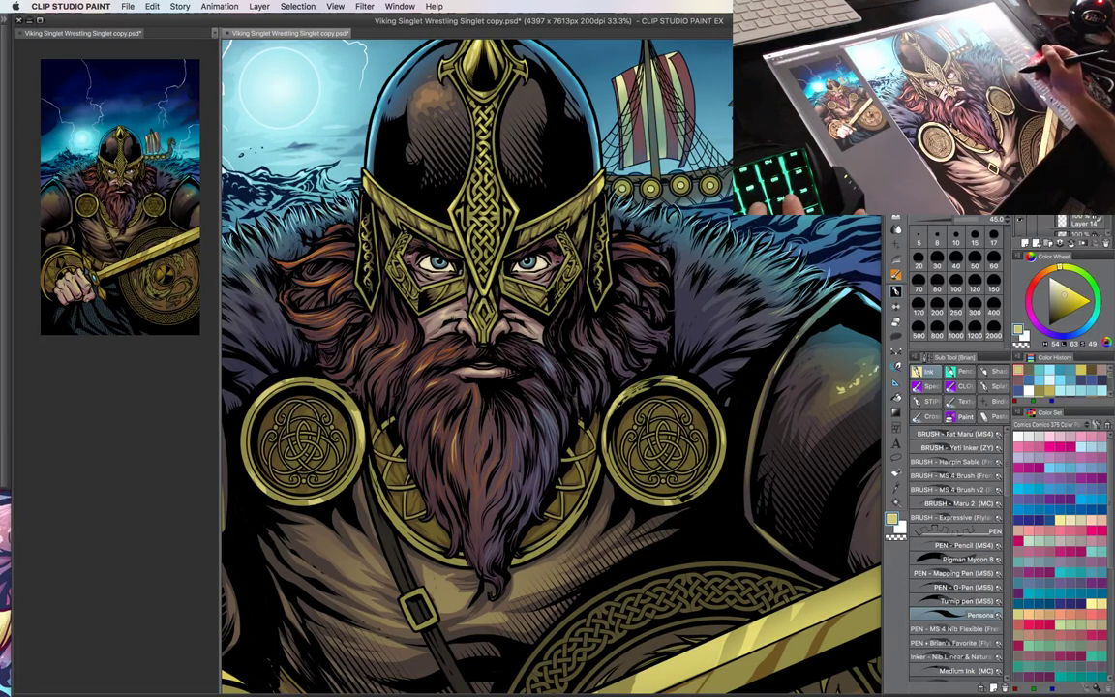
# - Add muted yellow highlight strokes along the trim edges of both shoulder plates with the Pensona pen at size 45
pyautogui.press('super+minus')
pyautogui.moveTo(530, 481); pyautogui.dragTo(667, 464)
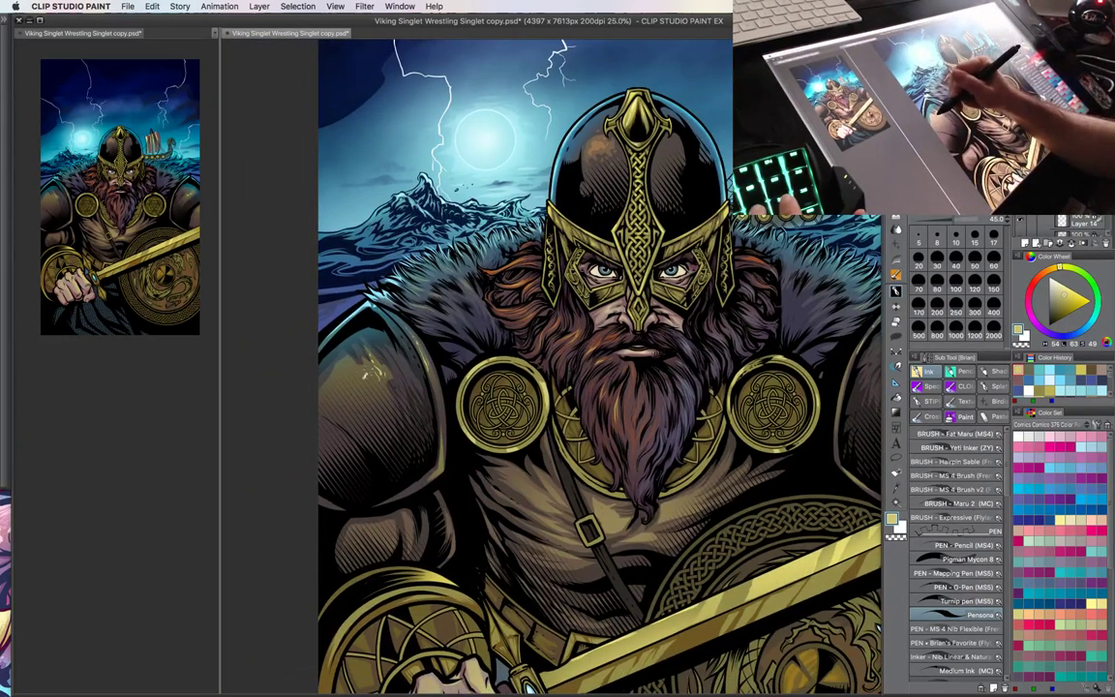
pyautogui.moveTo(653, 469); pyautogui.dragTo(620, 400)
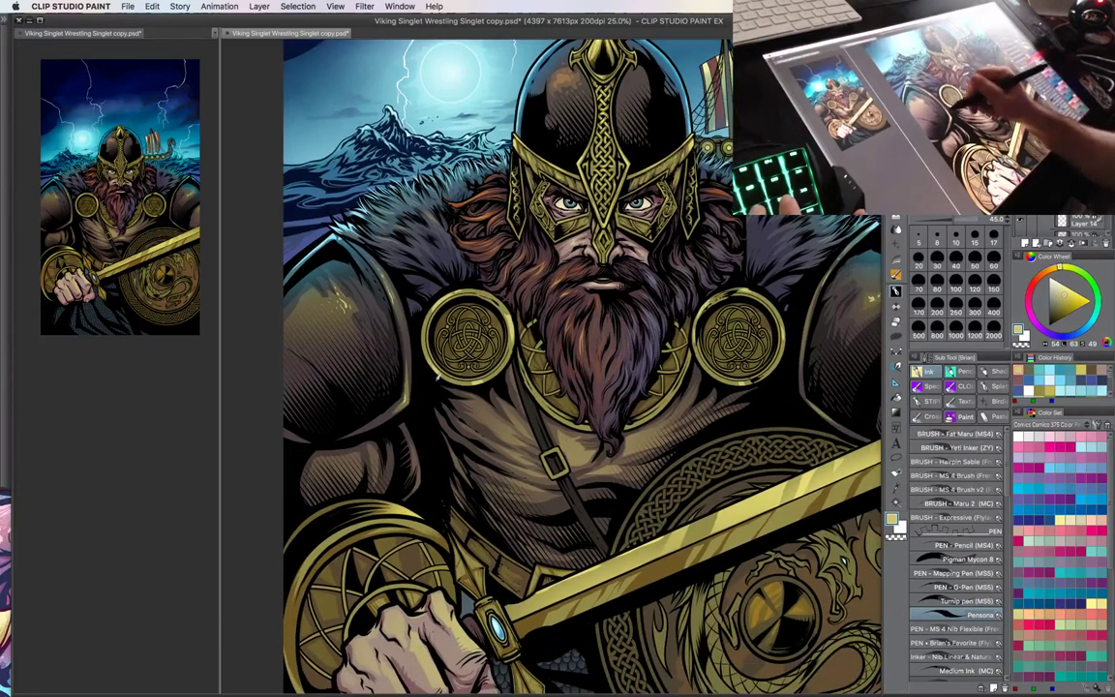
pyautogui.moveTo(663, 484); pyautogui.dragTo(556, 489)
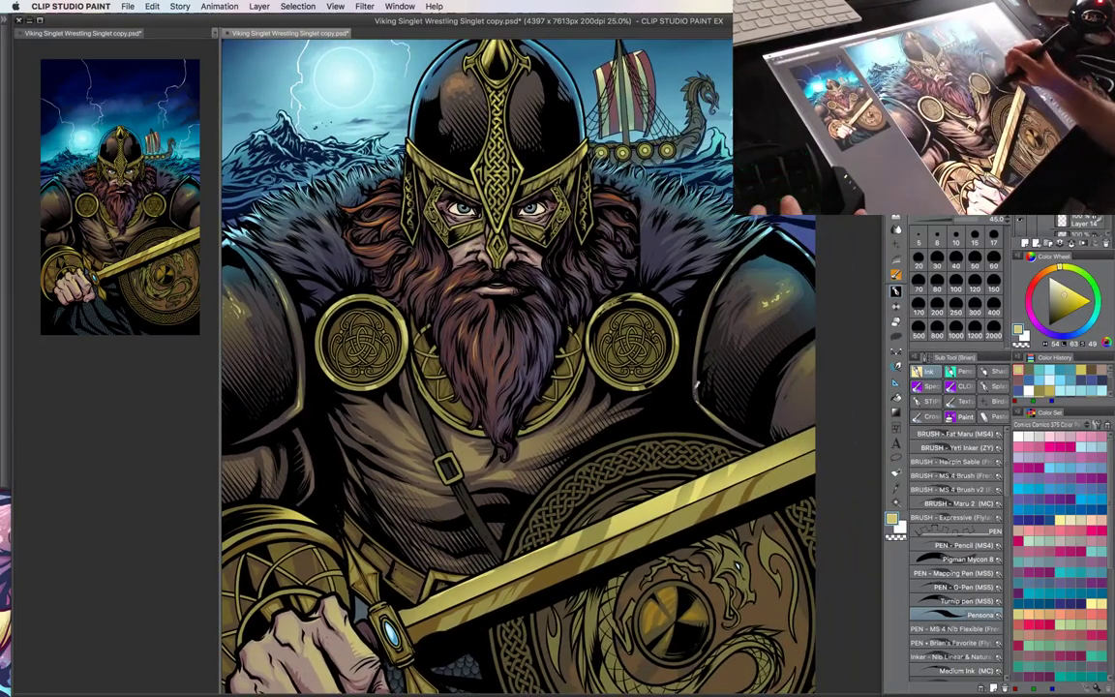
pyautogui.moveTo(722, 340); pyautogui.dragTo(700, 426)
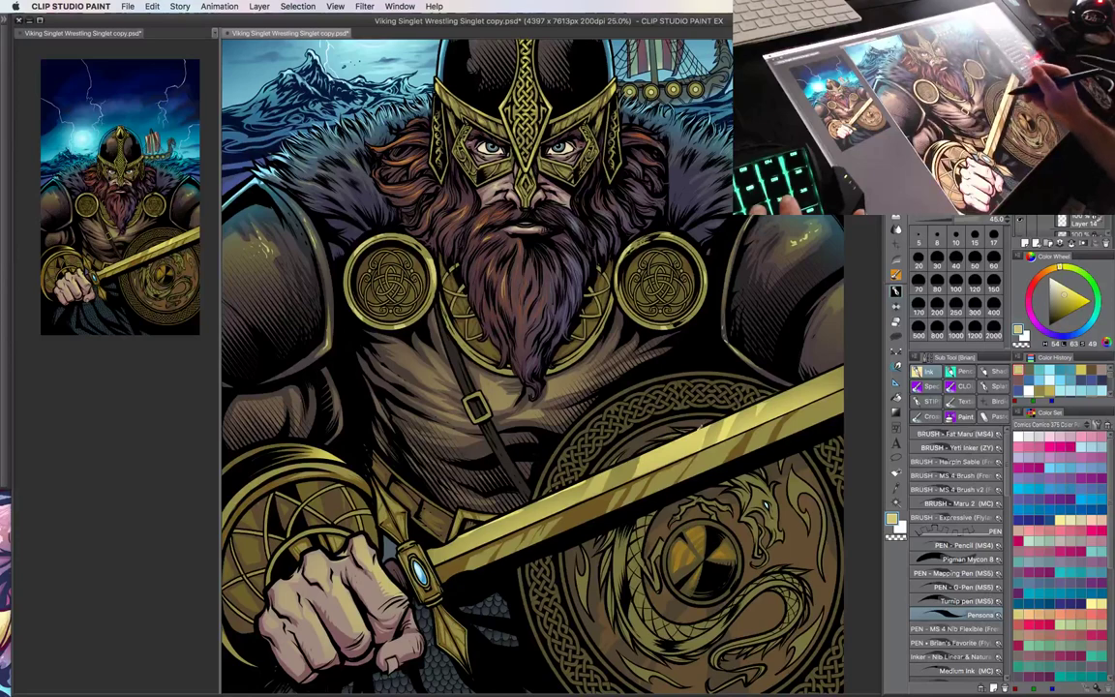
# - Sample the sword's pale yellow and add fine highlight strokes along the upper edge of the blade
pyautogui.keyDown('alt'); pyautogui.click(702, 426); pyautogui.keyUp('alt')
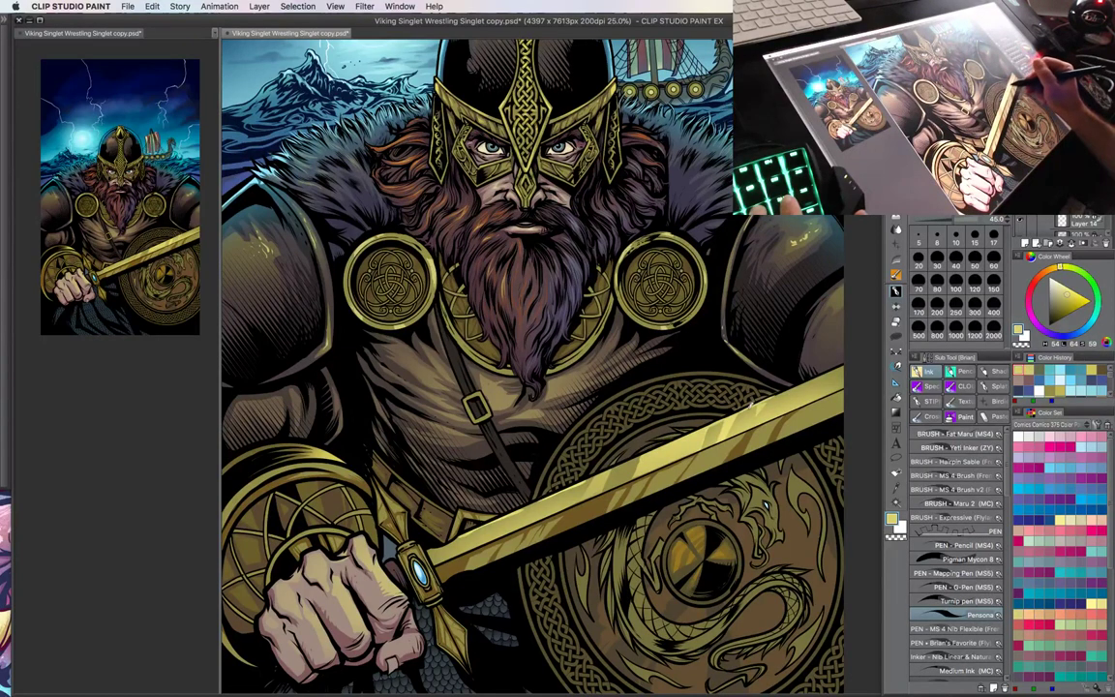
pyautogui.moveTo(685, 472); pyautogui.dragTo(661, 435)
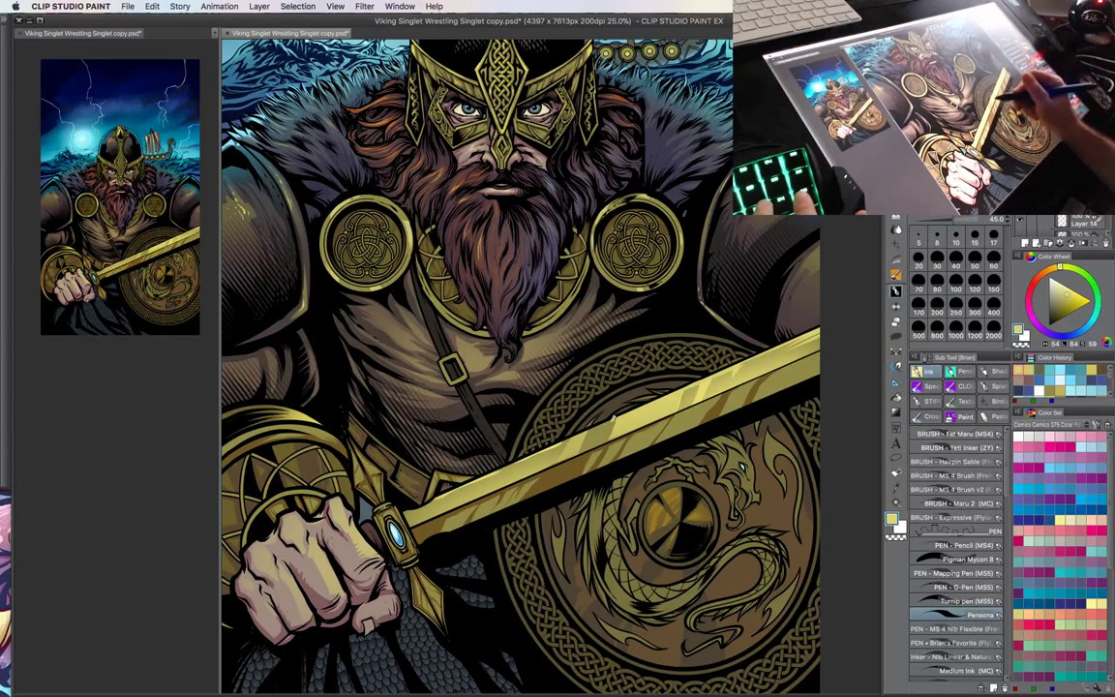
pyautogui.moveTo(569, 484); pyautogui.dragTo(690, 396)
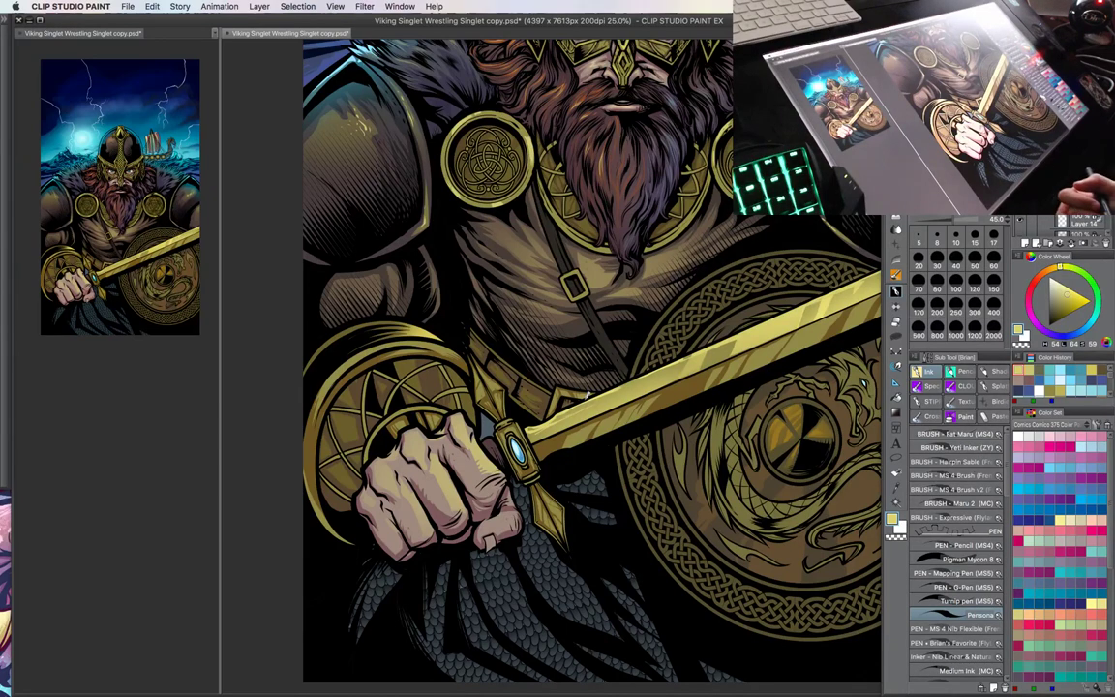
# - Switch to Auto select with the selection for reference layer option
pyautogui.moveTo(687, 470); pyautogui.dragTo(656, 388)
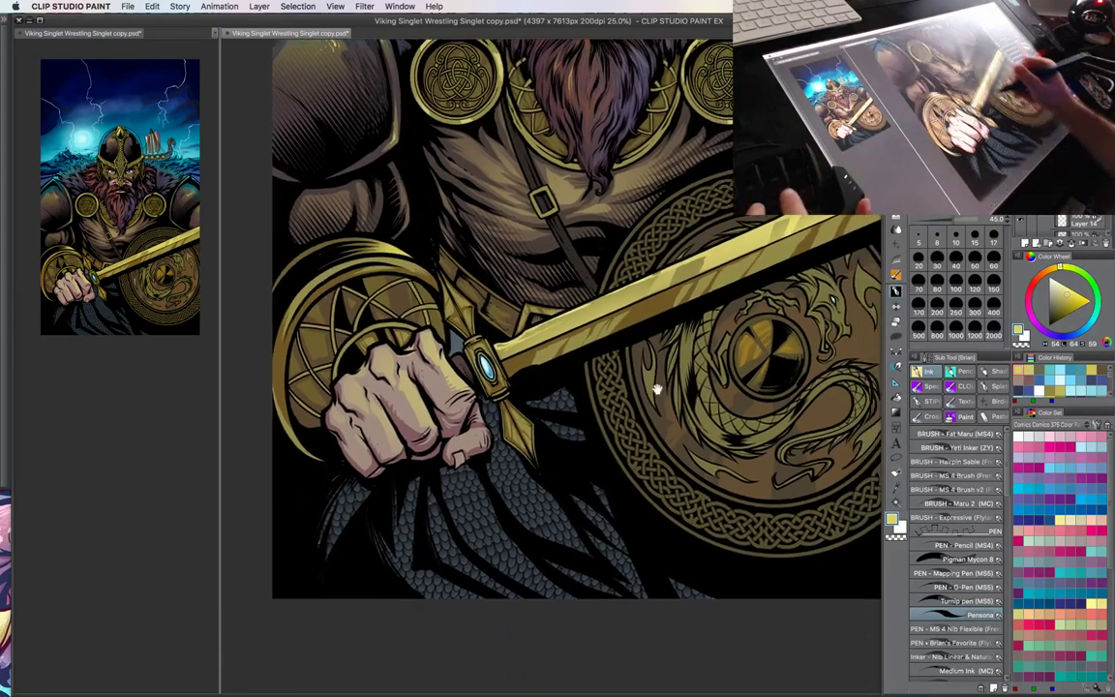
pyautogui.press('super+minus')
pyautogui.moveTo(659, 432); pyautogui.dragTo(612, 513)
pyautogui.press('w')
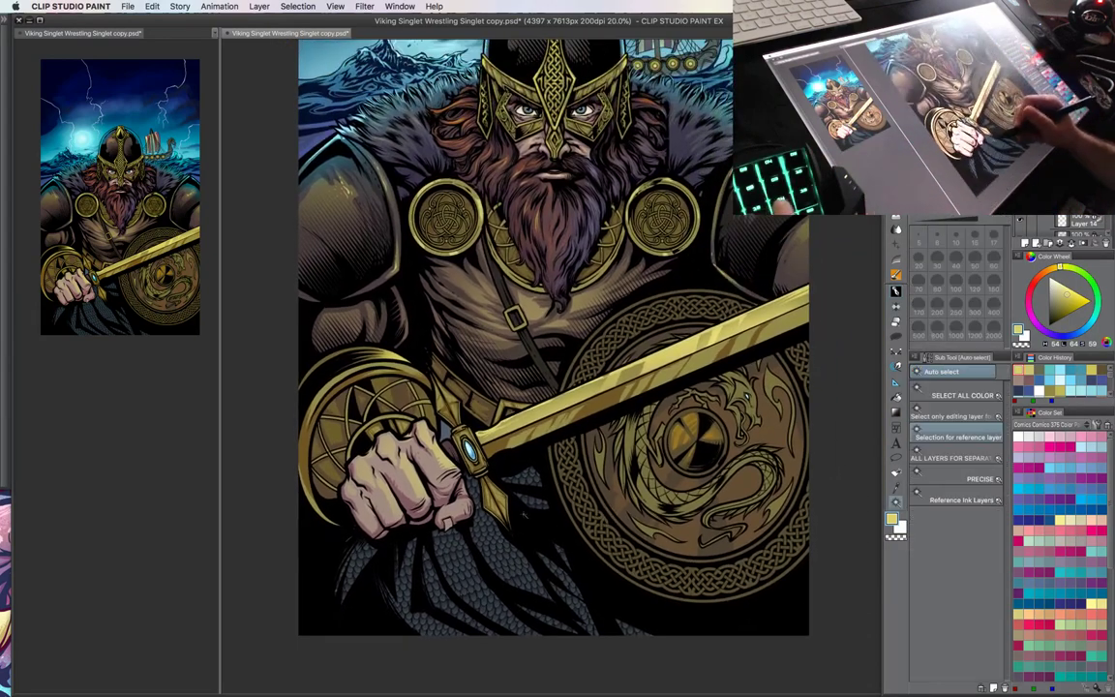
pyautogui.moveTo(681, 431); pyautogui.dragTo(681, 542)
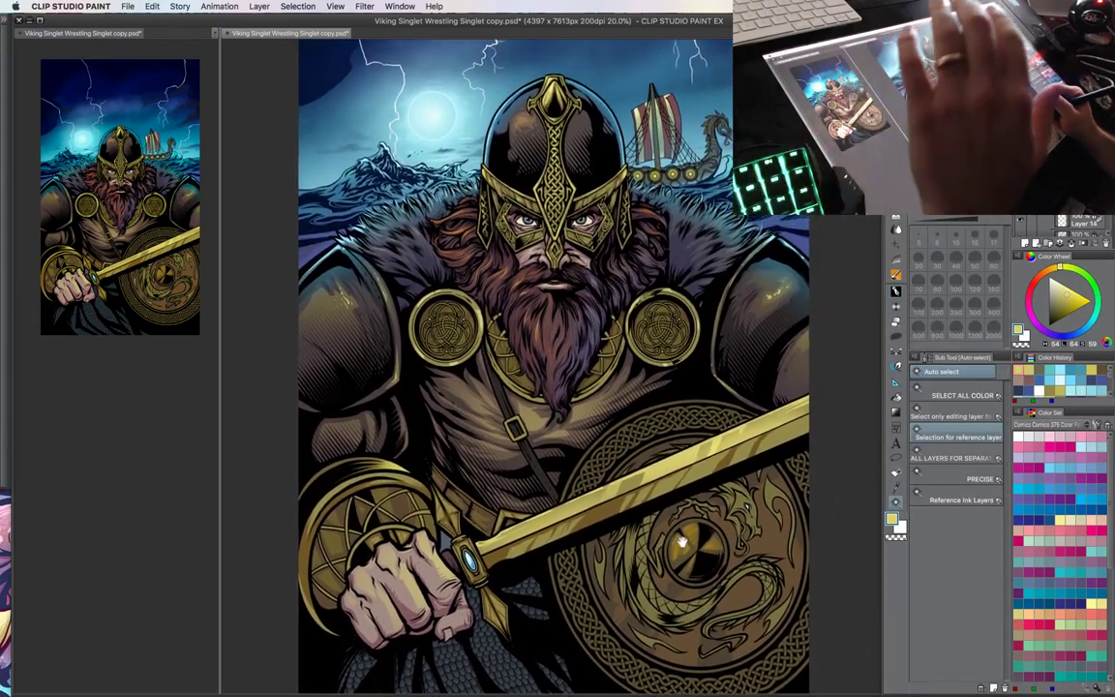